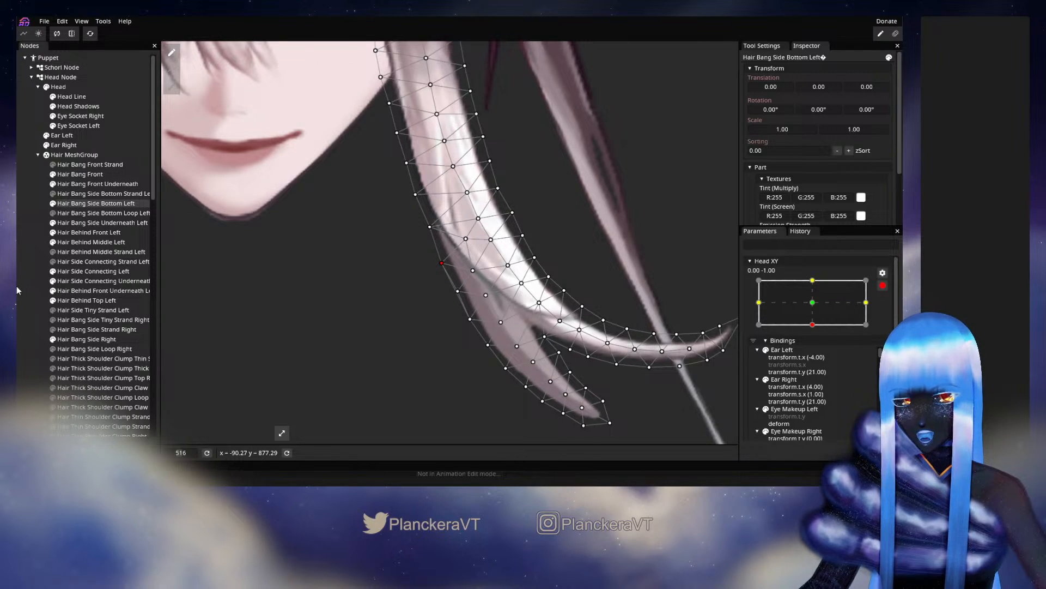
# Deselect the hair part, disarm Head XY and move it away from and back to 0.00, -1.00 to preview the strand's motion
pyautogui.click(503, 335)
pyautogui.scroll(-5, 500, 334)
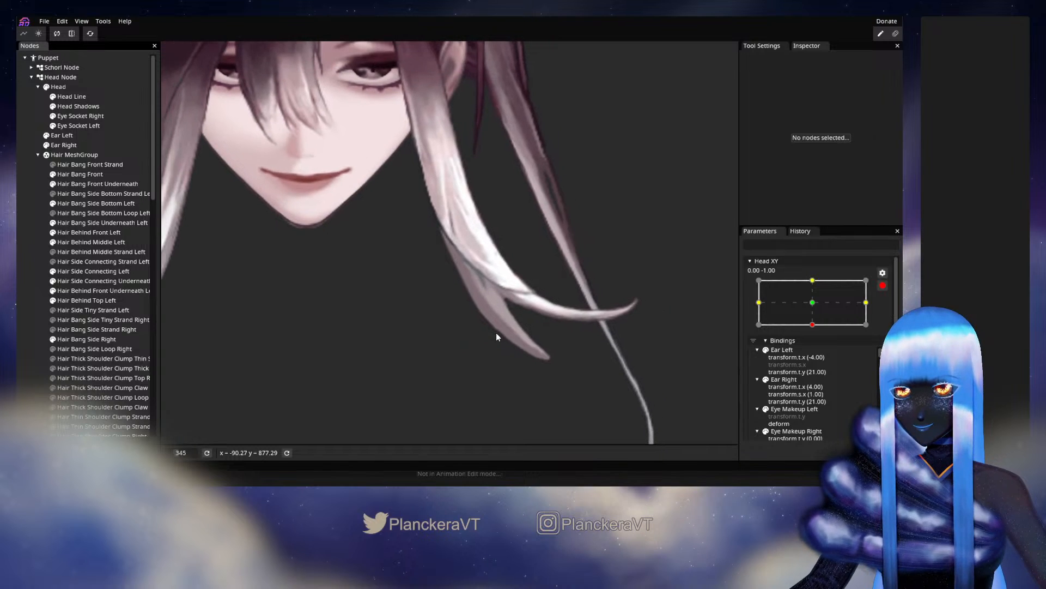
pyautogui.scroll(-4, 497, 335)
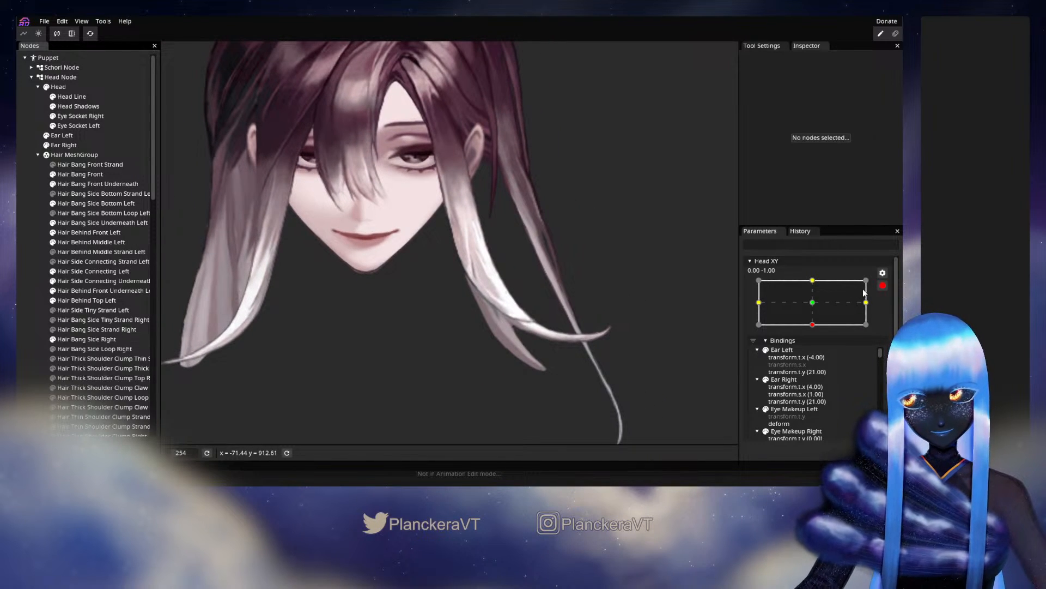
pyautogui.click(883, 285)
pyautogui.moveTo(811, 355)
pyautogui.mouseDown()
pyautogui.moveTo(817, 329)
pyautogui.moveTo(815, 354)
pyautogui.mouseUp()
# Arm Head XY at 0.00, -1.00 and adjust the Hair Bang Side Bottom Left mesh vertices in the lower forked tip
pyautogui.click(889, 312)
pyautogui.scroll(5, 514, 375)
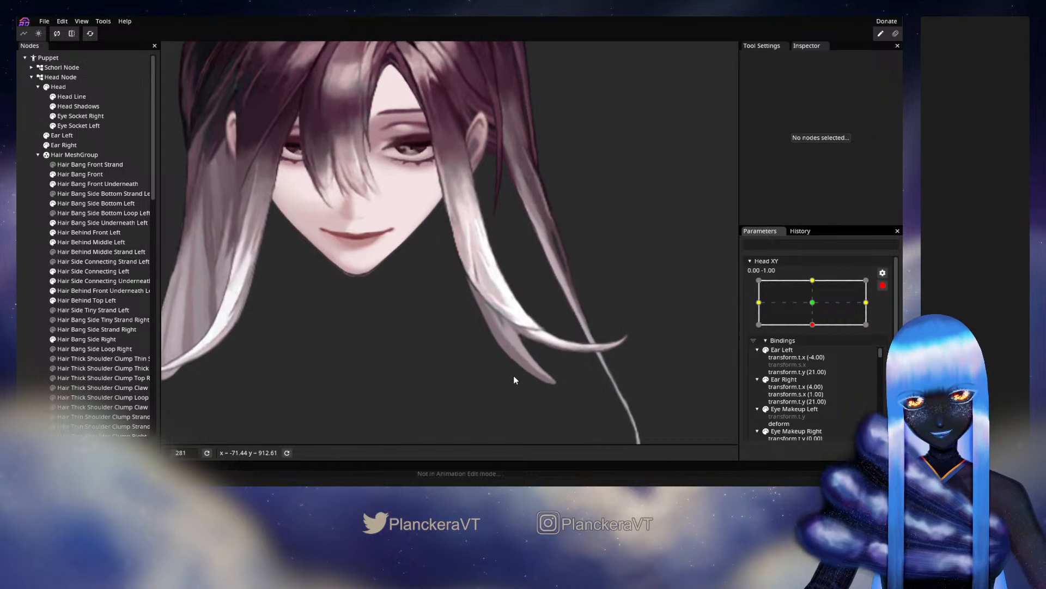
pyautogui.scroll(2, 460, 294)
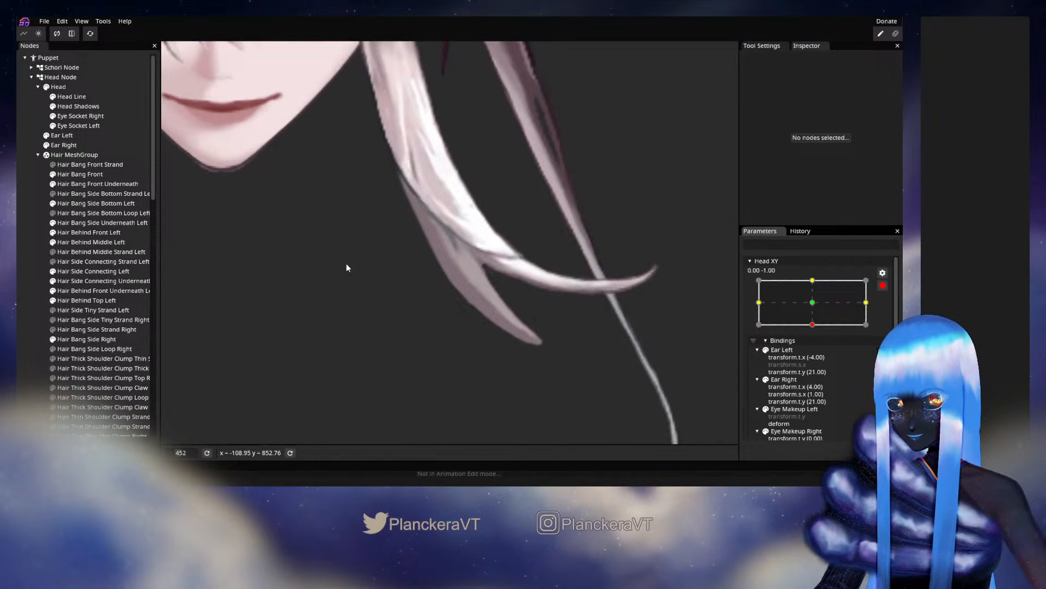
pyautogui.click(95, 206)
pyautogui.scroll(2, 382, 273)
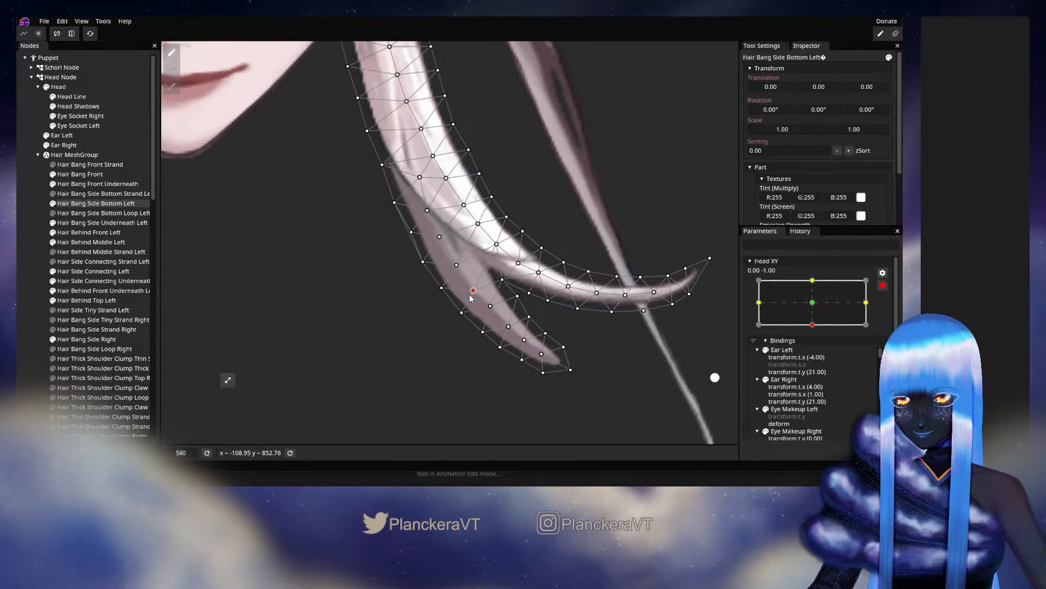
pyautogui.click(30, 245)
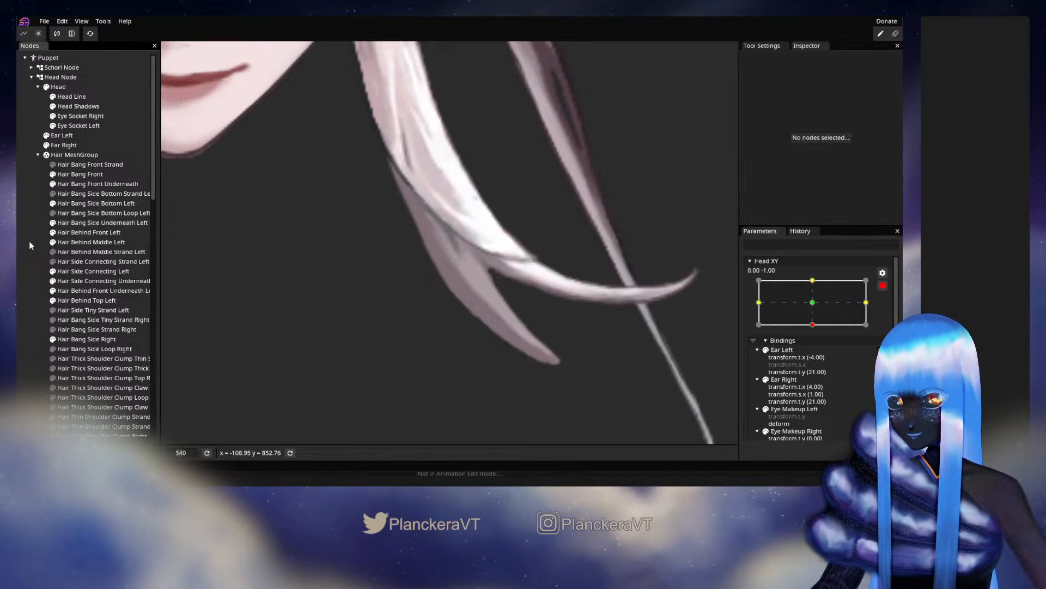
# Disarm Head XY and move it around its lowest keypoint to check how the left side bang deforms
pyautogui.scroll(-5, 472, 281)
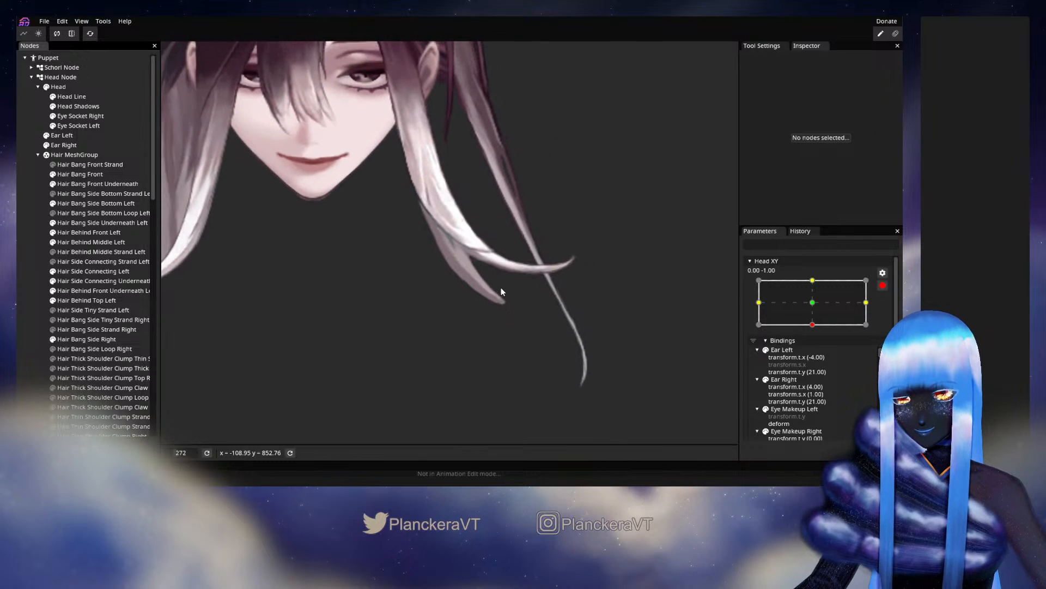
pyautogui.scroll(-1, 501, 287)
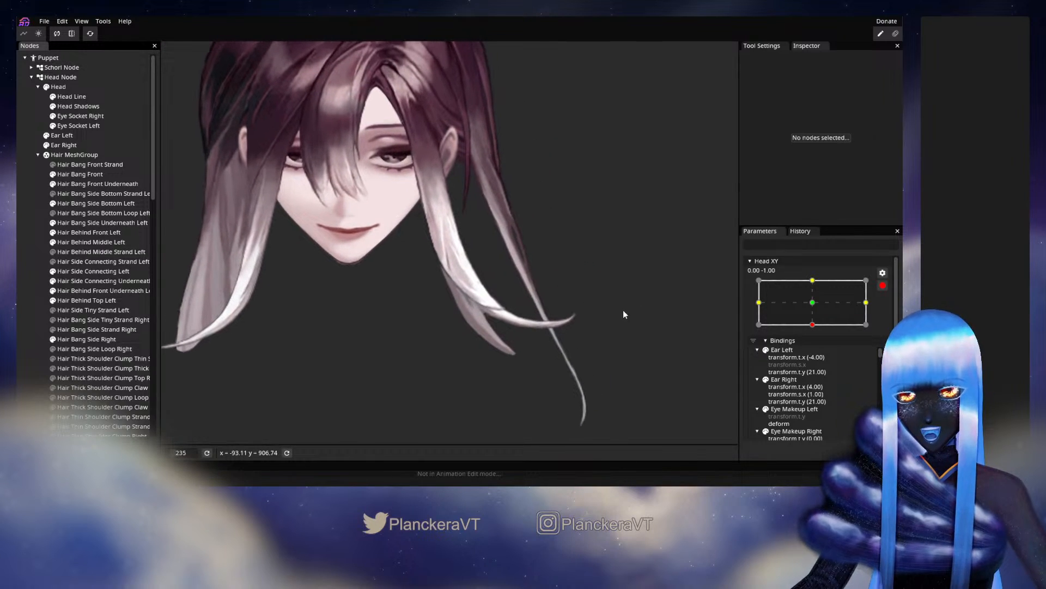
pyautogui.click(883, 285)
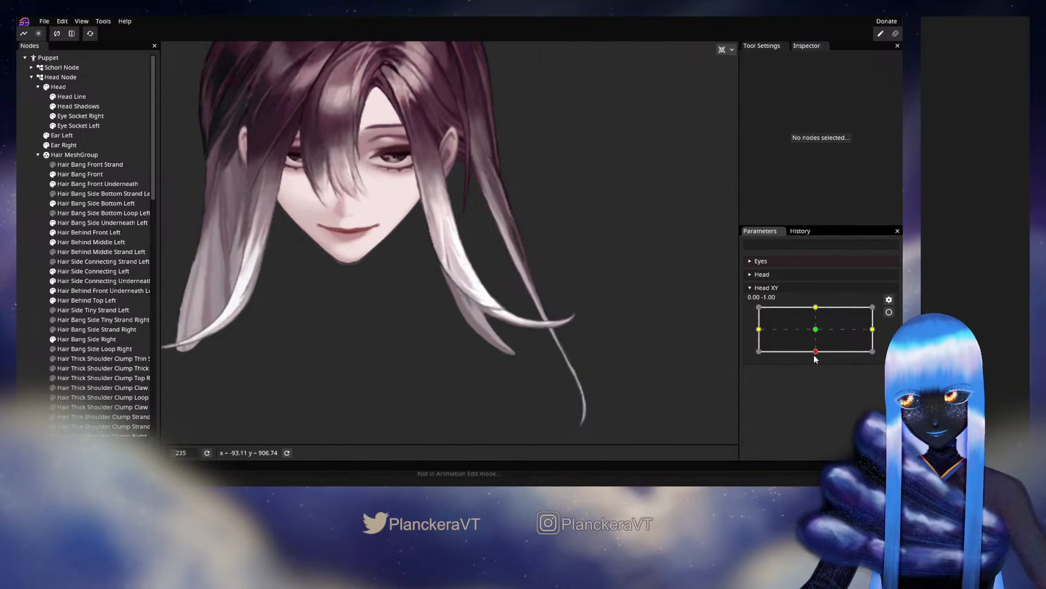
pyautogui.moveTo(816, 359)
pyautogui.mouseDown()
pyautogui.moveTo(815, 340)
pyautogui.moveTo(815, 353)
pyautogui.mouseUp()
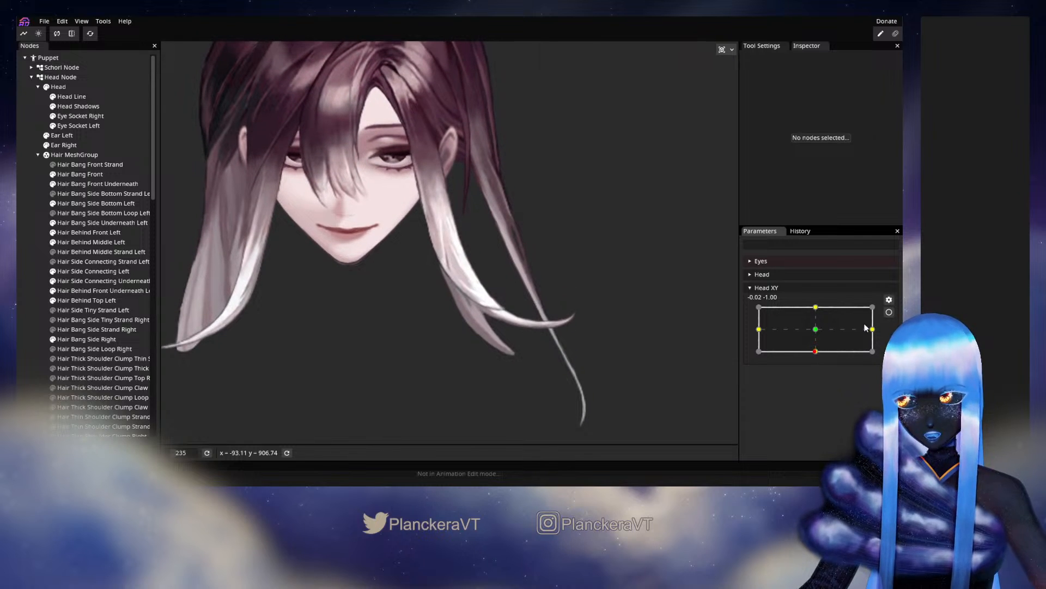
# Rearm Head XY at 0.00, -1.00 and reposition the outer-edge vertices of Hair Bang Side Bottom Left along the lower fork
pyautogui.click(889, 311)
pyautogui.scroll(5, 463, 384)
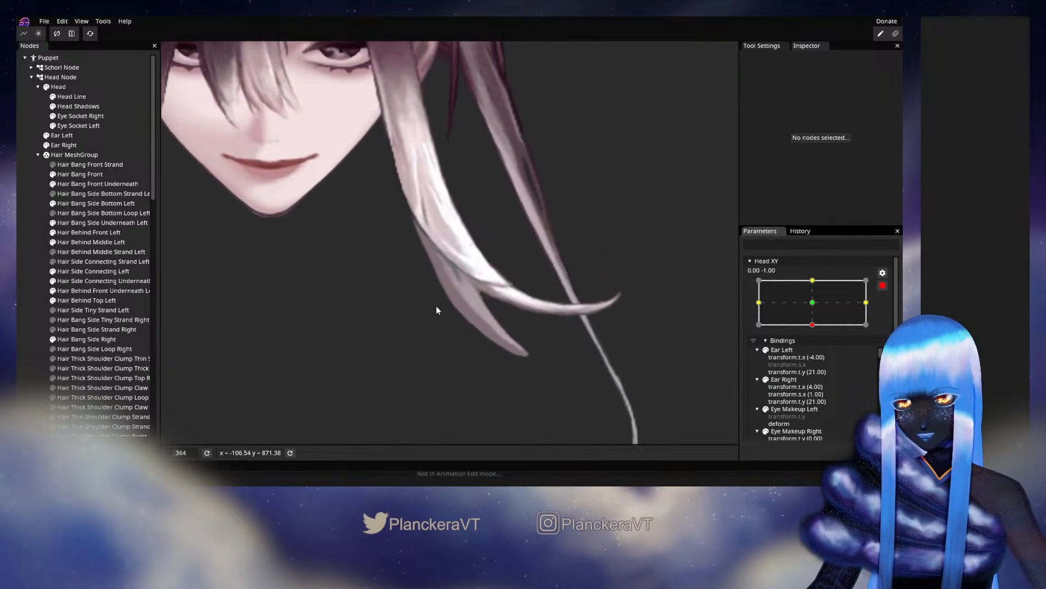
pyautogui.scroll(1, 436, 309)
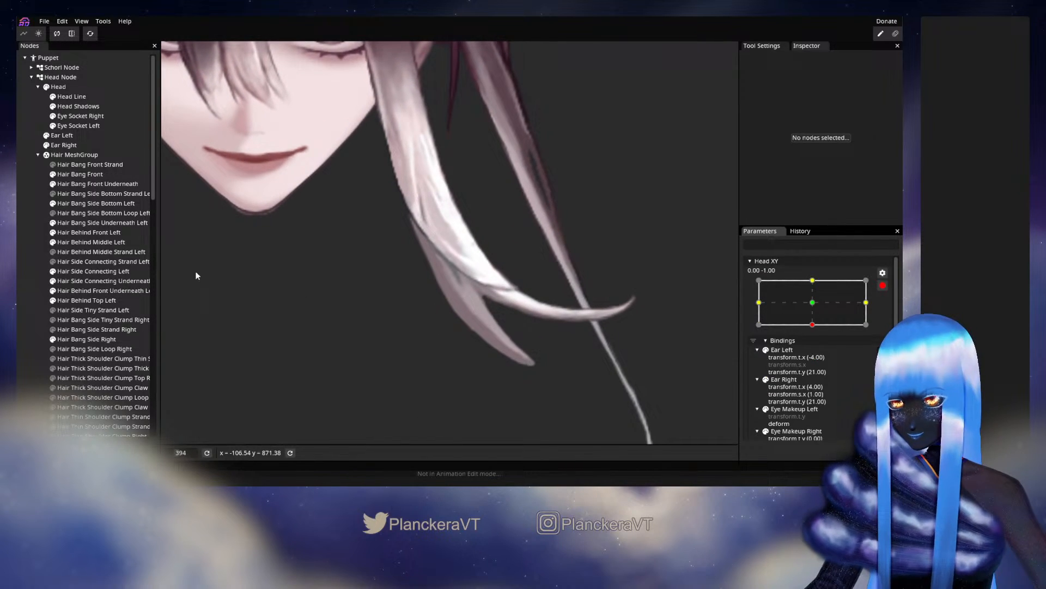
pyautogui.click(81, 205)
pyautogui.scroll(2, 413, 293)
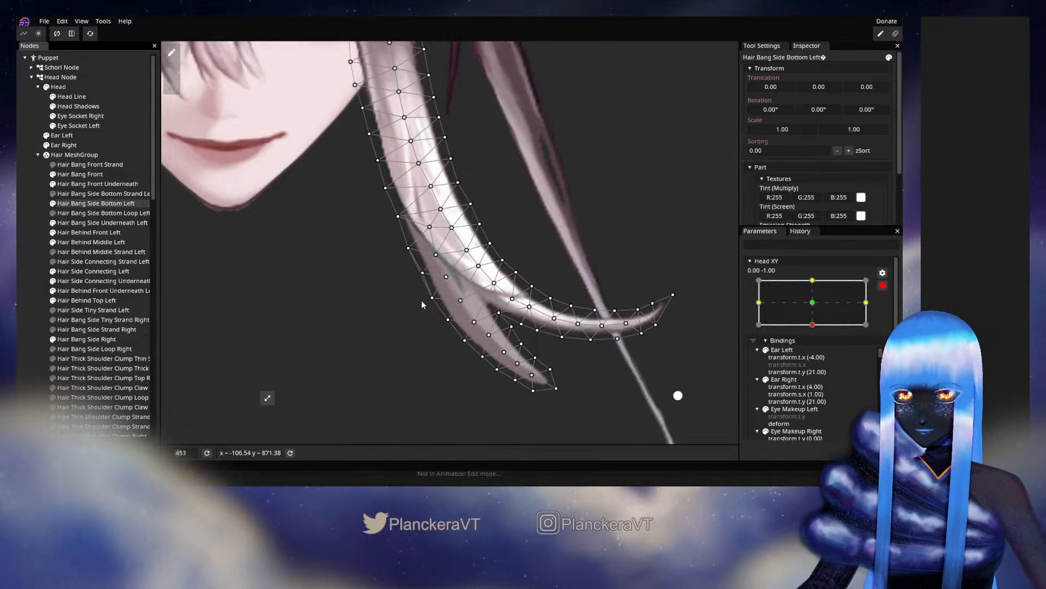
pyautogui.click(417, 272)
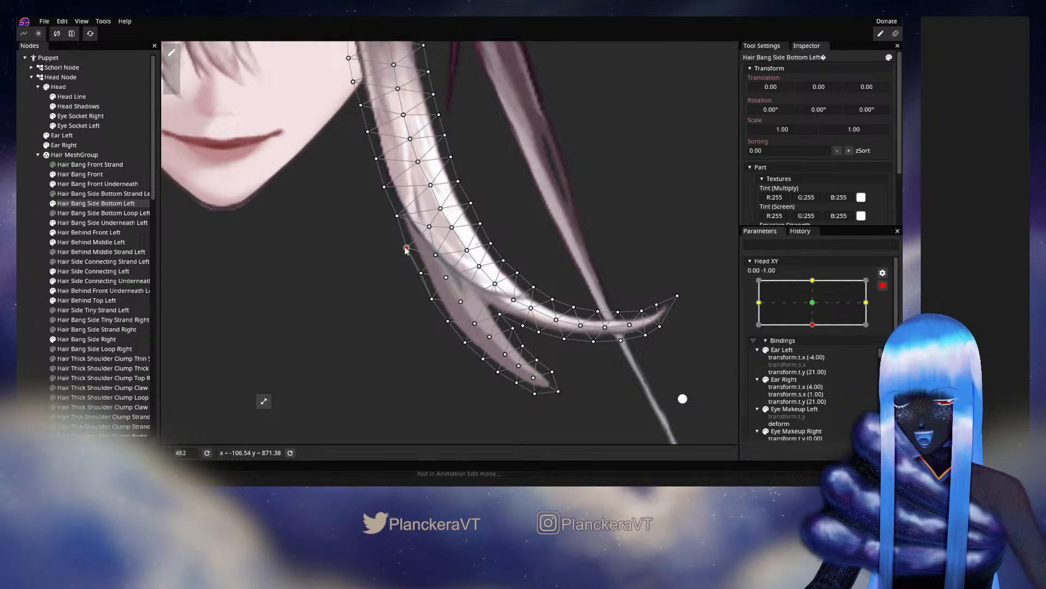
pyautogui.click(397, 217)
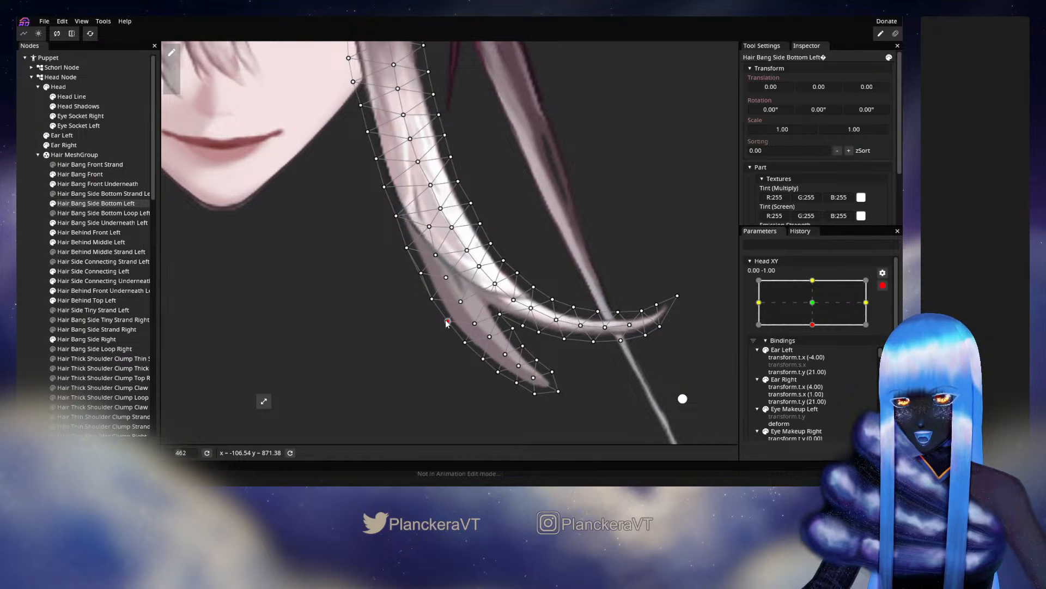
pyautogui.moveTo(432, 305); pyautogui.dragTo(422, 281)
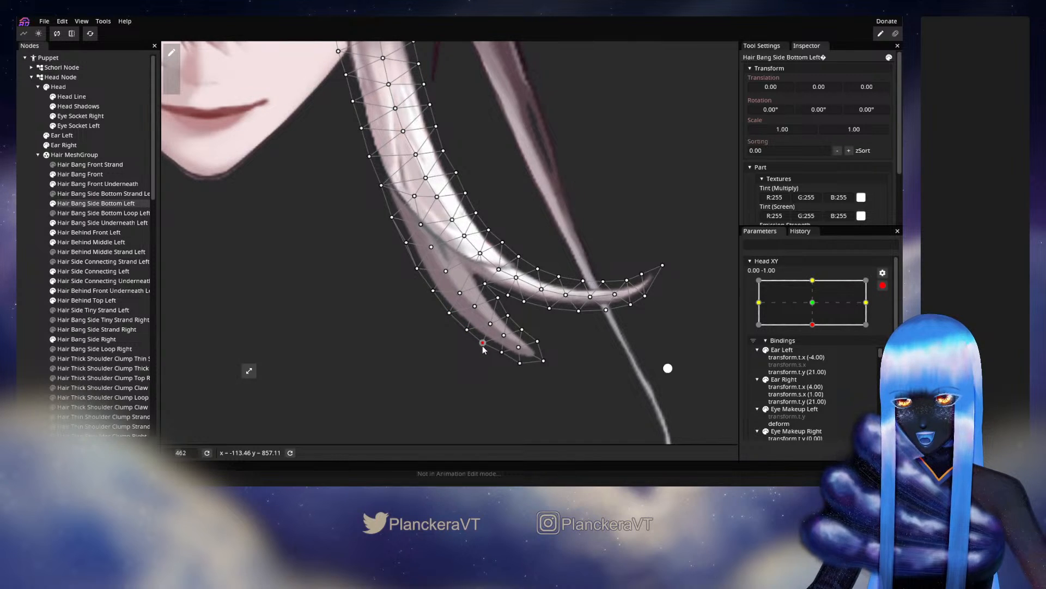
pyautogui.press('Escape')
# Deactivate Head XY editing and replay the downward head movement to inspect the reshaped left bang
pyautogui.scroll(-5, 575, 239)
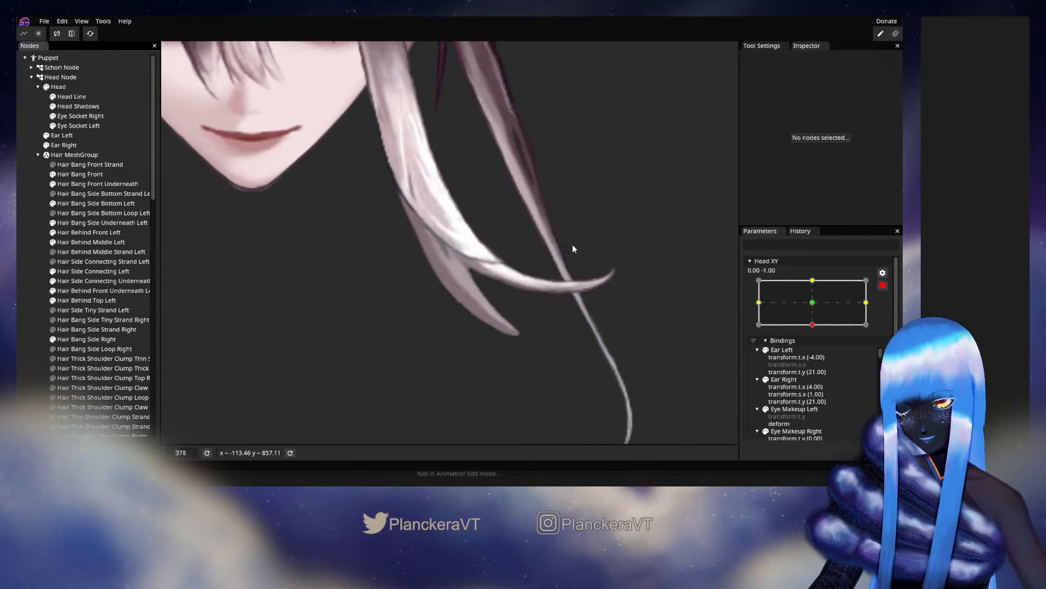
pyautogui.scroll(-4, 572, 249)
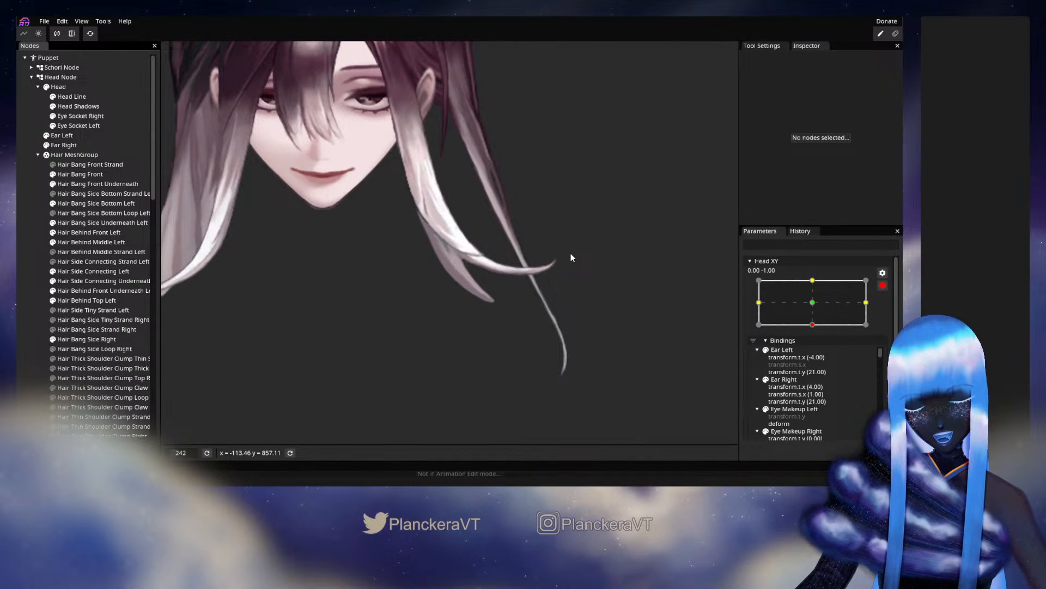
pyautogui.click(883, 285)
pyautogui.moveTo(812, 354); pyautogui.dragTo(817, 329)
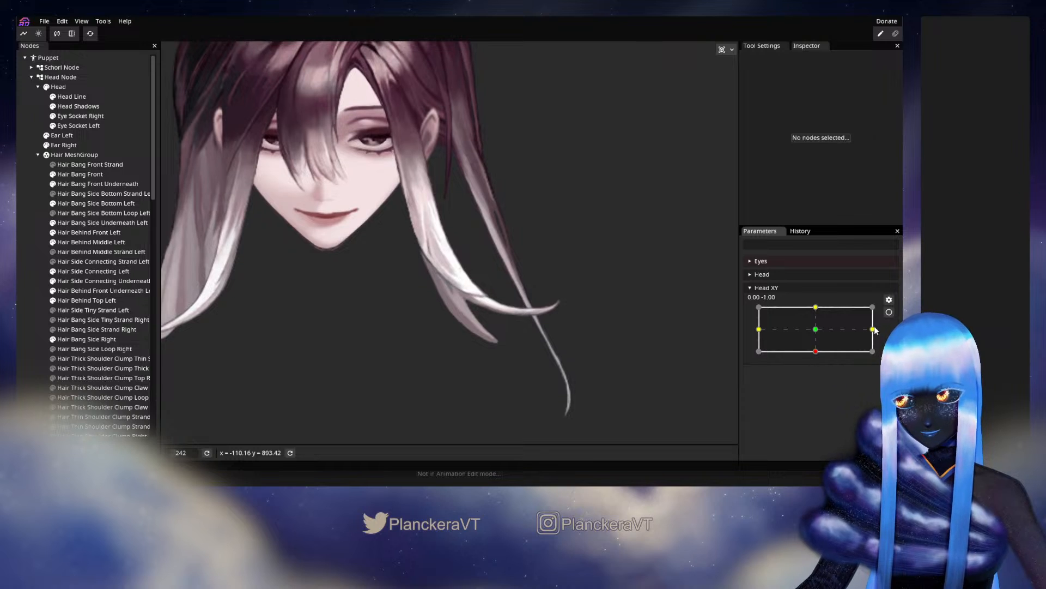
# Arm Head XY at 0.00, -1.00 and refine the Hair Bang Side Bottom Left vertices on the lower fork's outer contour
pyautogui.click(889, 312)
pyautogui.scroll(4, 379, 414)
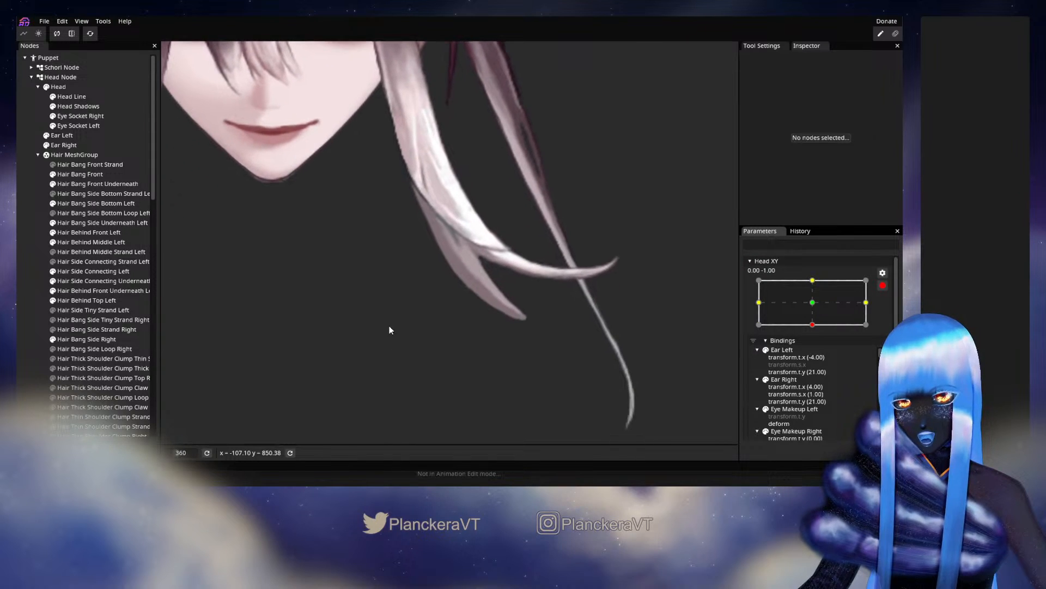
pyautogui.click(101, 203)
pyautogui.scroll(3, 446, 319)
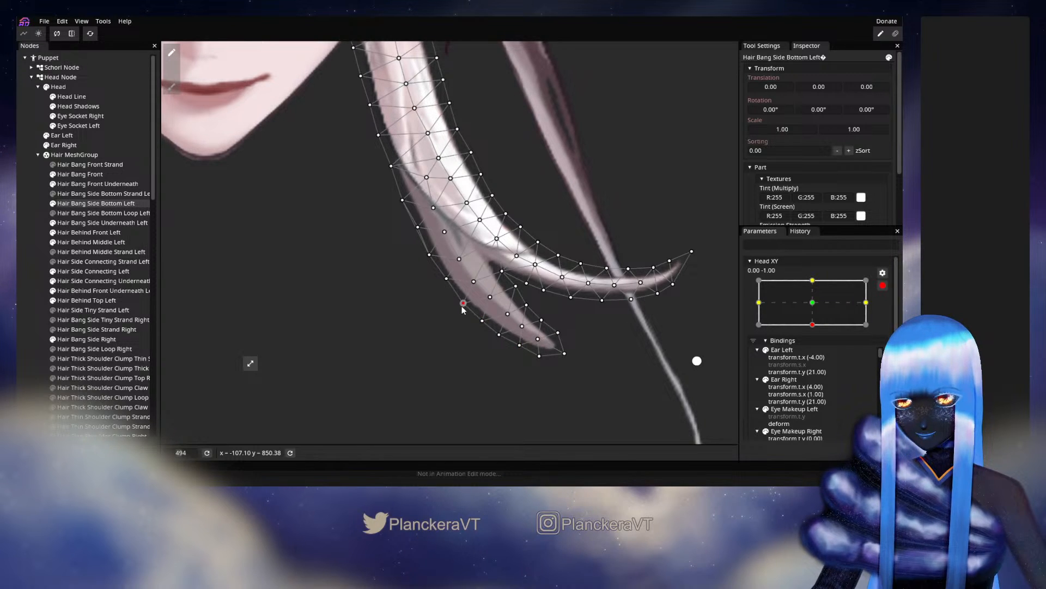
pyautogui.click(424, 256)
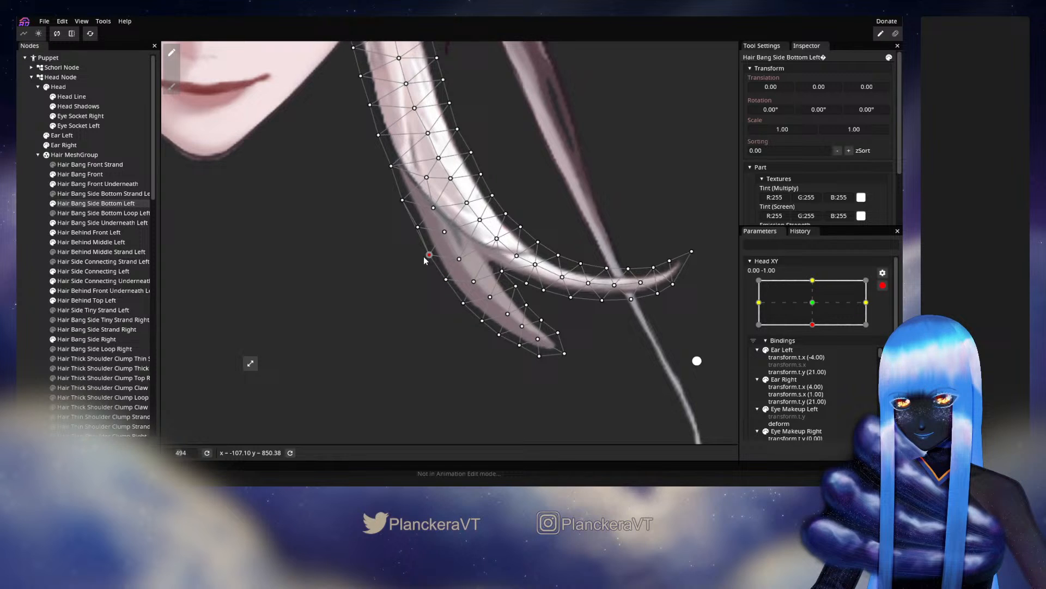
pyautogui.click(25, 233)
# Disarm Head XY and move it near 0.00, -1.00 to review the left bang's deformation with the whole head in view
pyautogui.scroll(-5, 459, 287)
pyautogui.scroll(-5, 459, 292)
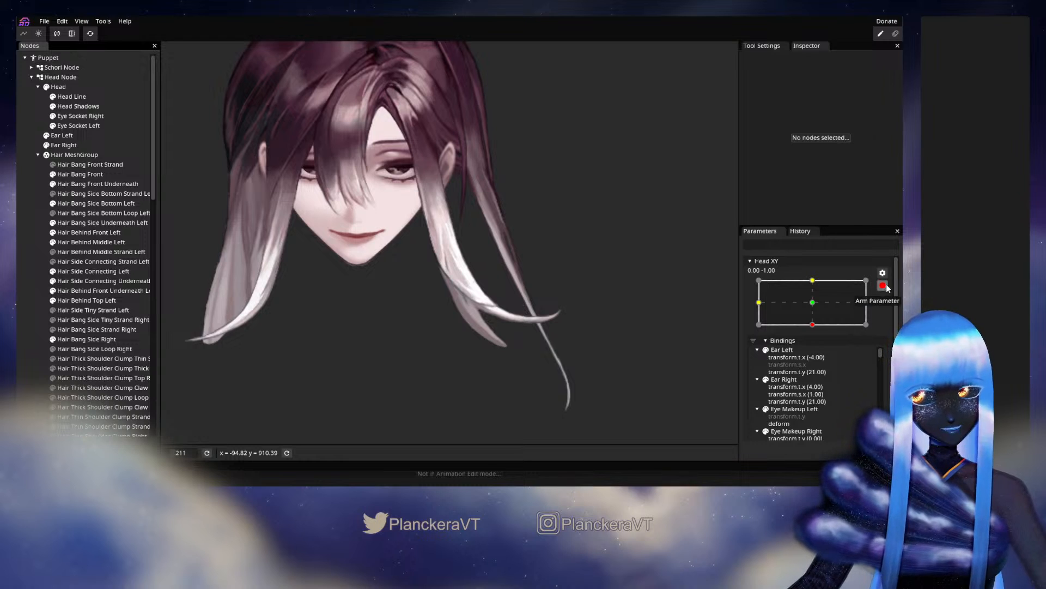
pyautogui.click(838, 338)
pyautogui.click(815, 352)
pyautogui.moveTo(815, 353)
pyautogui.mouseDown()
pyautogui.moveTo(816, 329)
pyautogui.moveTo(816, 354)
pyautogui.mouseUp()
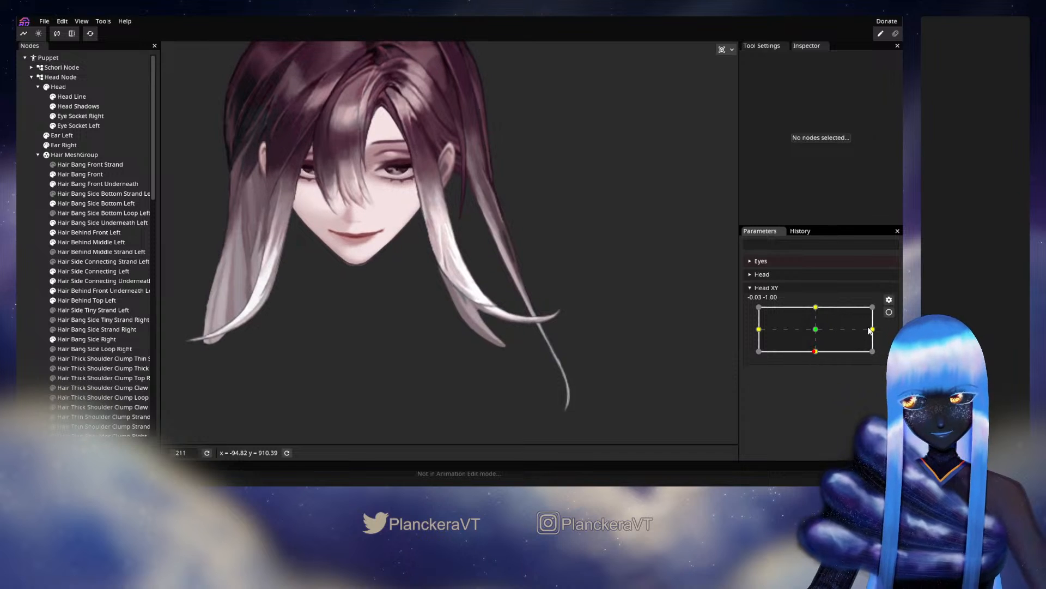
# Arm Head XY at 0.00, -1.00 and shift the centre-line and outer-edge vertices of Hair Bang Side Bottom Left's lower fork
pyautogui.click(889, 312)
pyautogui.scroll(4, 429, 395)
pyautogui.scroll(2, 429, 396)
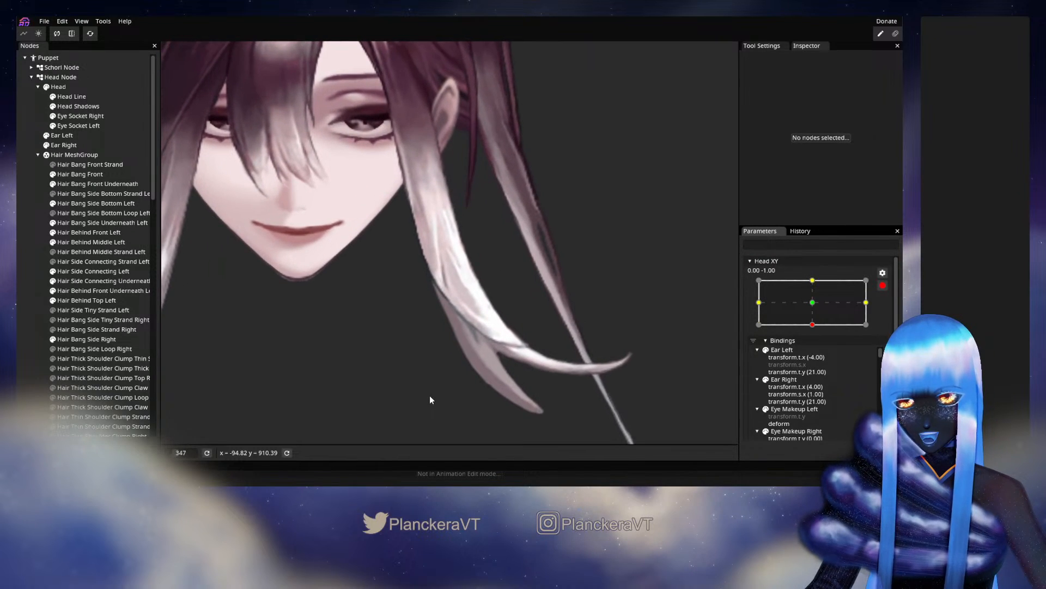
pyautogui.scroll(2, 433, 348)
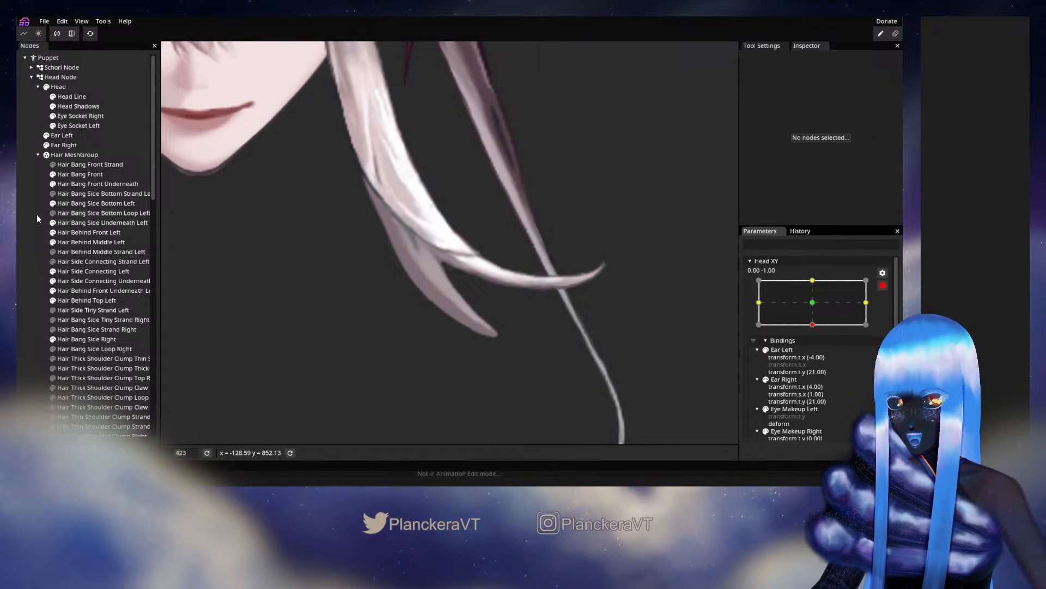
pyautogui.click(70, 203)
pyautogui.scroll(2, 430, 273)
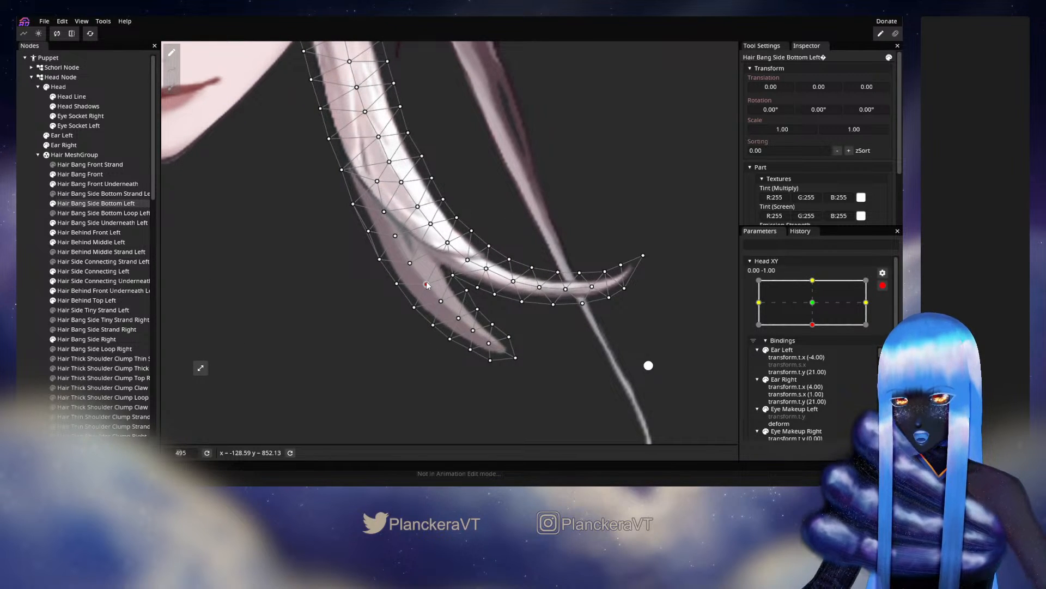
pyautogui.click(441, 302)
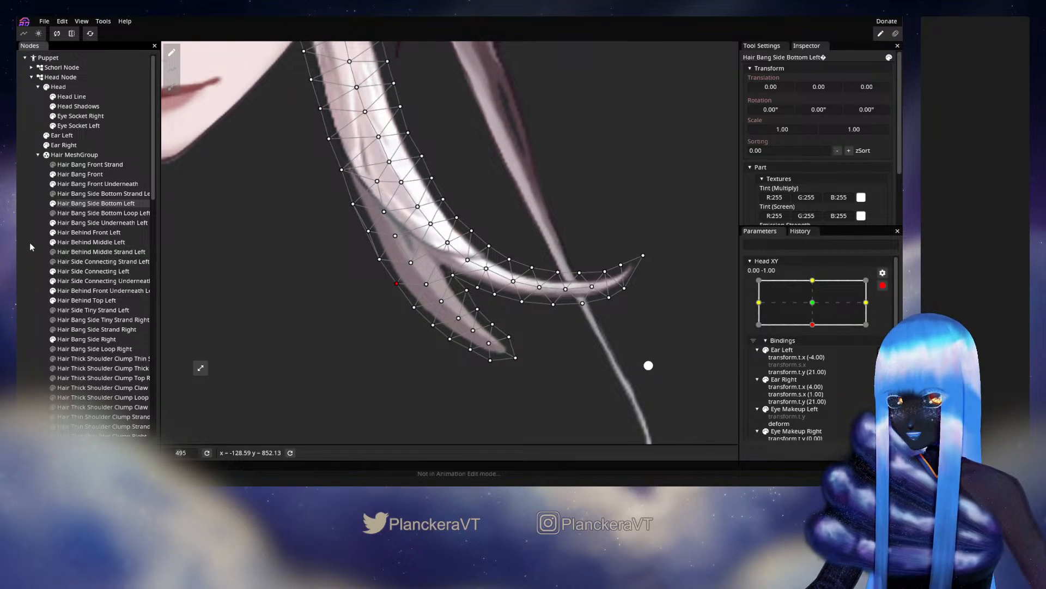
pyautogui.click(430, 345)
# Disarm Head XY and preview the downward head pose again to check the lower fork's shape
pyautogui.scroll(-5, 436, 340)
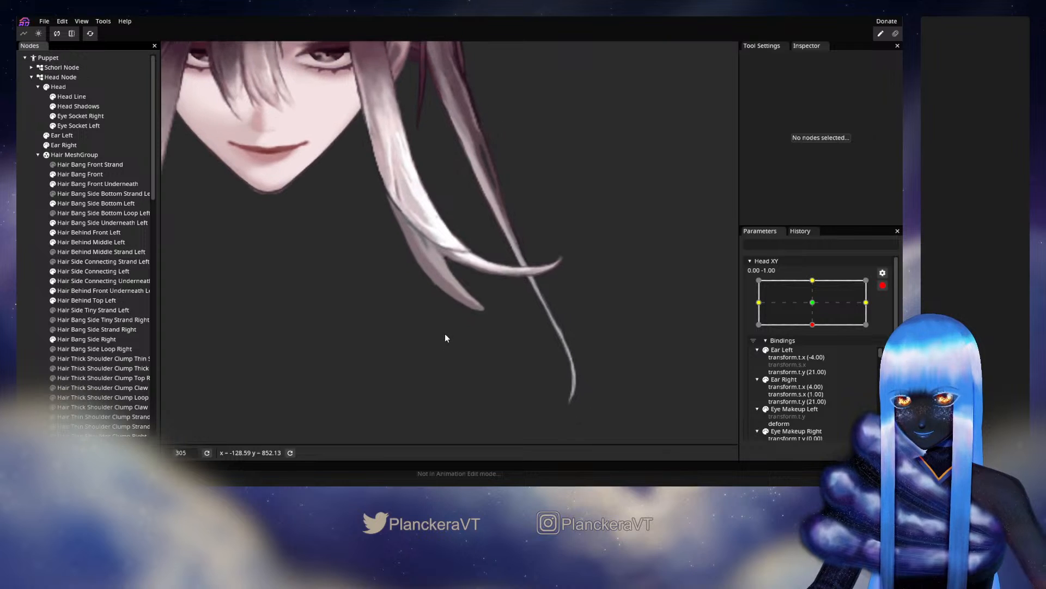
pyautogui.scroll(-4, 445, 338)
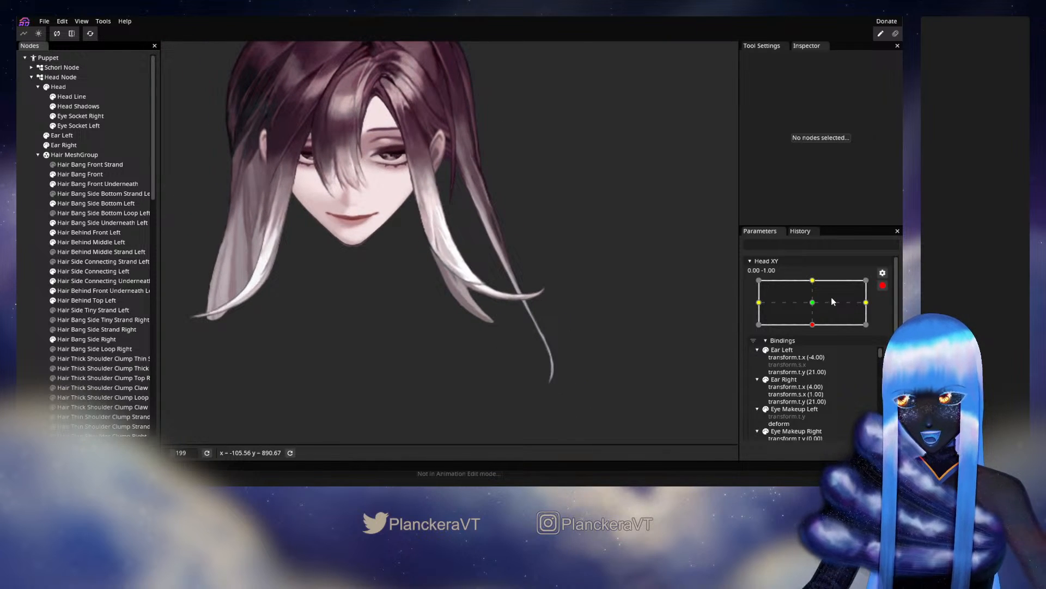
pyautogui.click(883, 285)
pyautogui.moveTo(816, 352)
pyautogui.mouseDown()
pyautogui.moveTo(816, 328)
pyautogui.moveTo(815, 355)
pyautogui.mouseUp()
# Arm Head XY at 0.00, -1.00 and adjust Hair Bang Side Bottom Left's vertices near the tip of the lower fork
pyautogui.click(889, 312)
pyautogui.scroll(4, 482, 381)
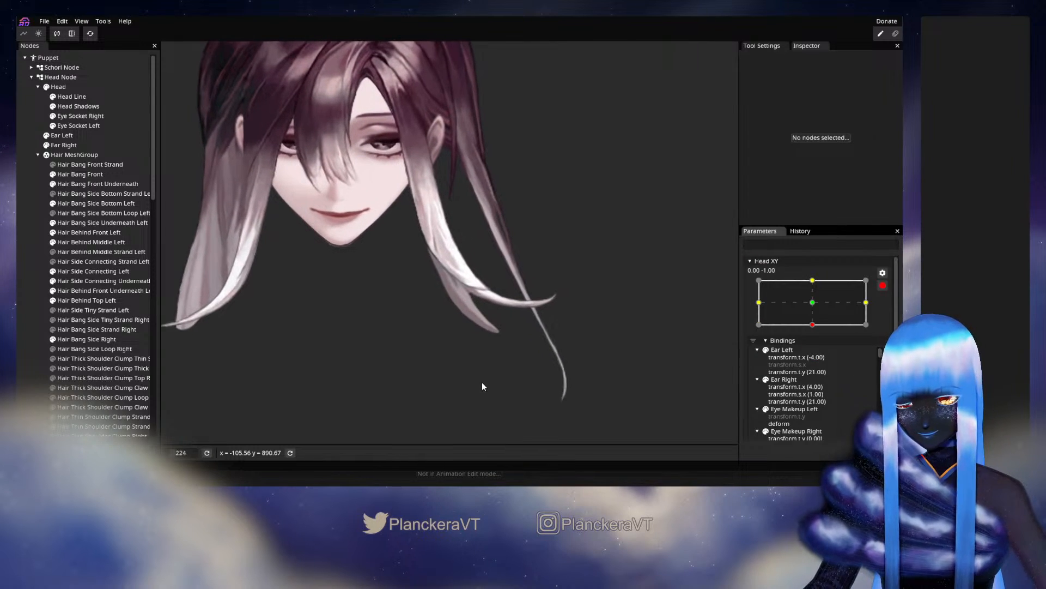
pyautogui.scroll(2, 481, 381)
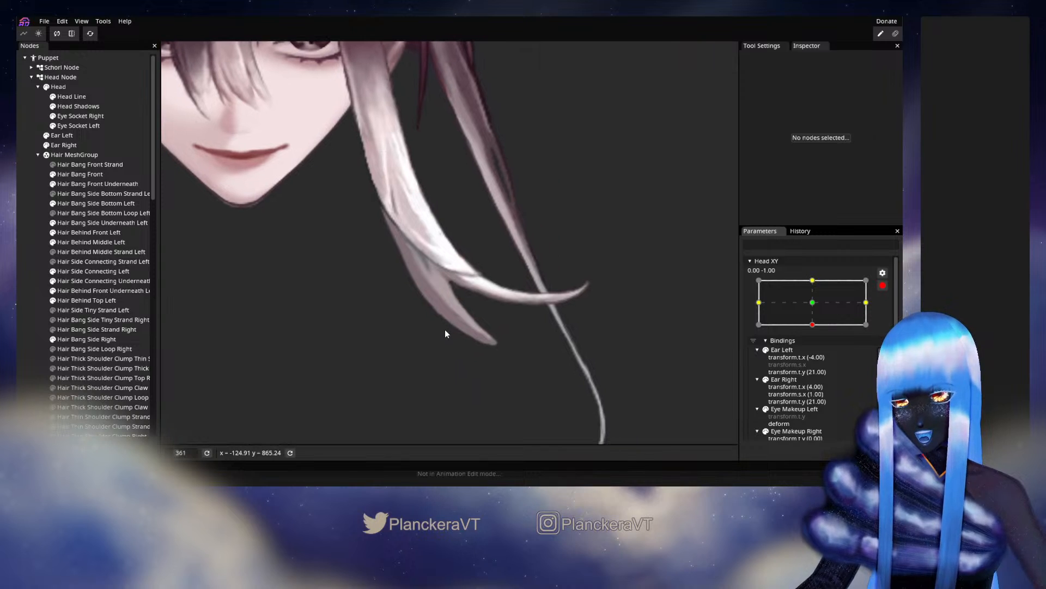
pyautogui.click(96, 203)
pyautogui.scroll(6, 480, 373)
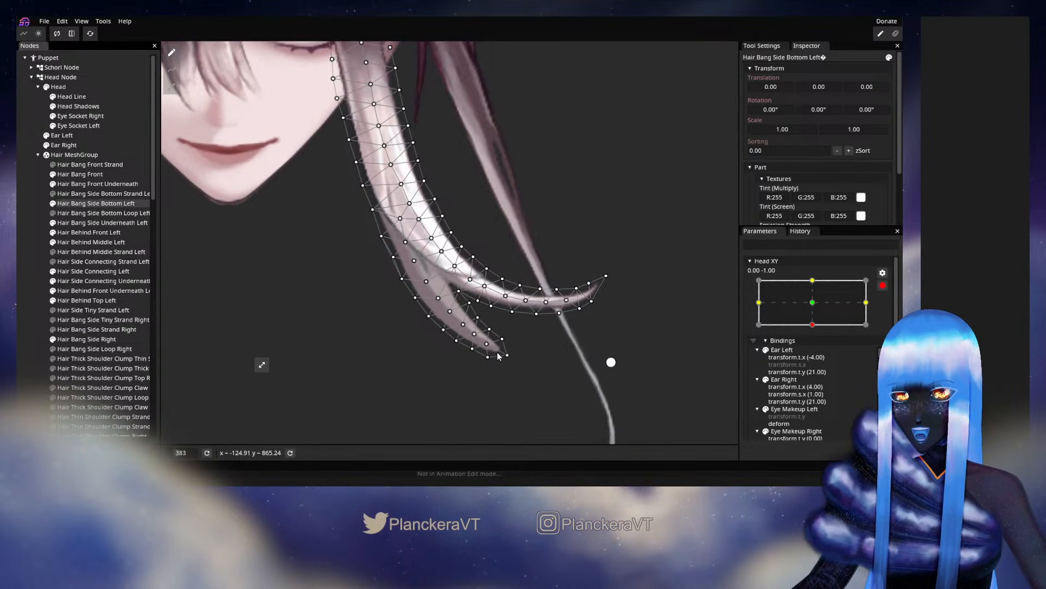
pyautogui.scroll(3, 480, 374)
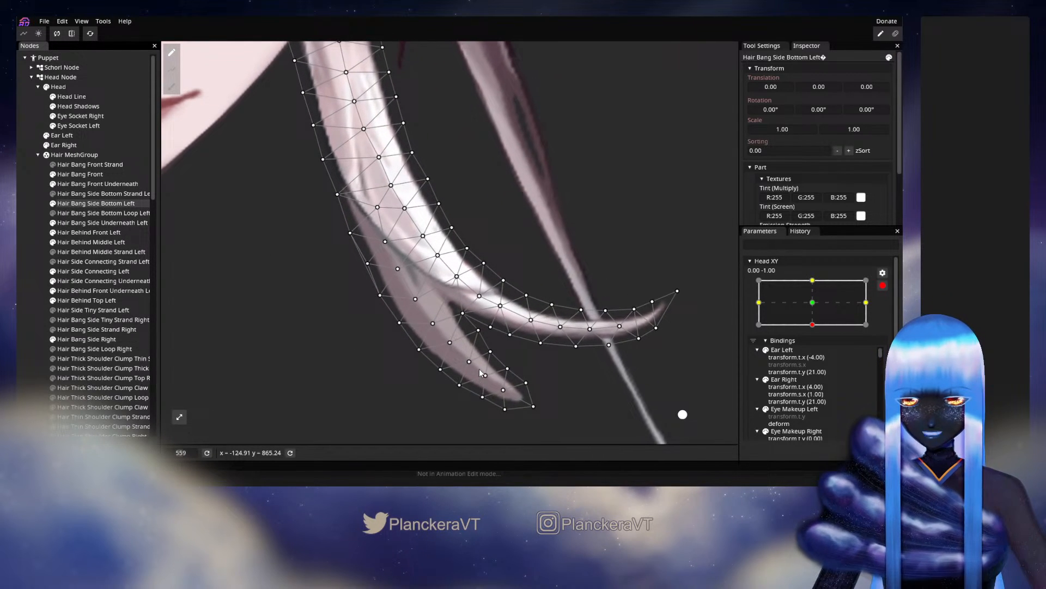
pyautogui.click(457, 349)
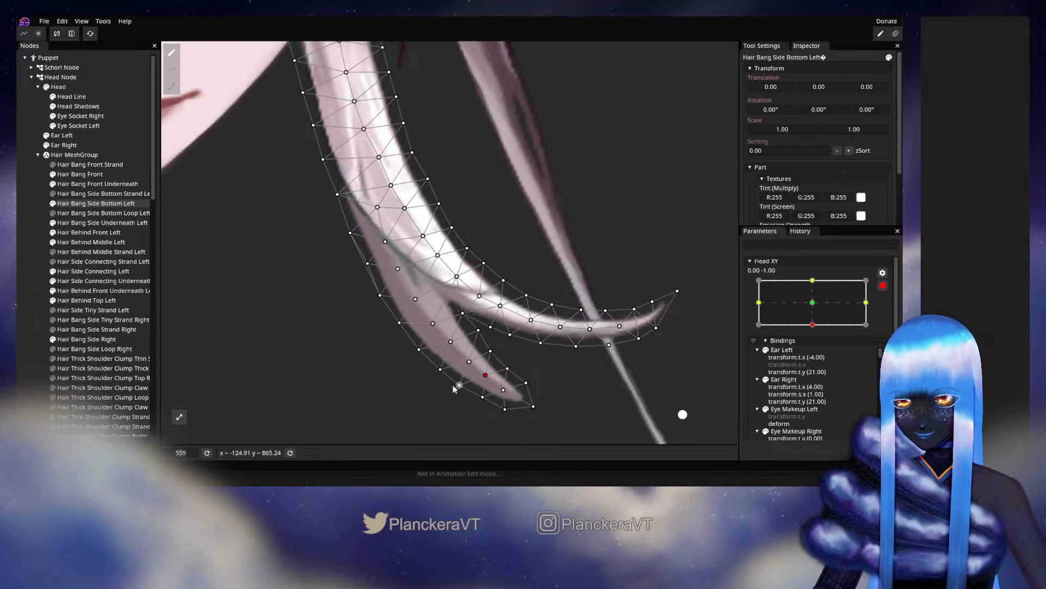
pyautogui.click(473, 354)
pyautogui.scroll(-5, 474, 352)
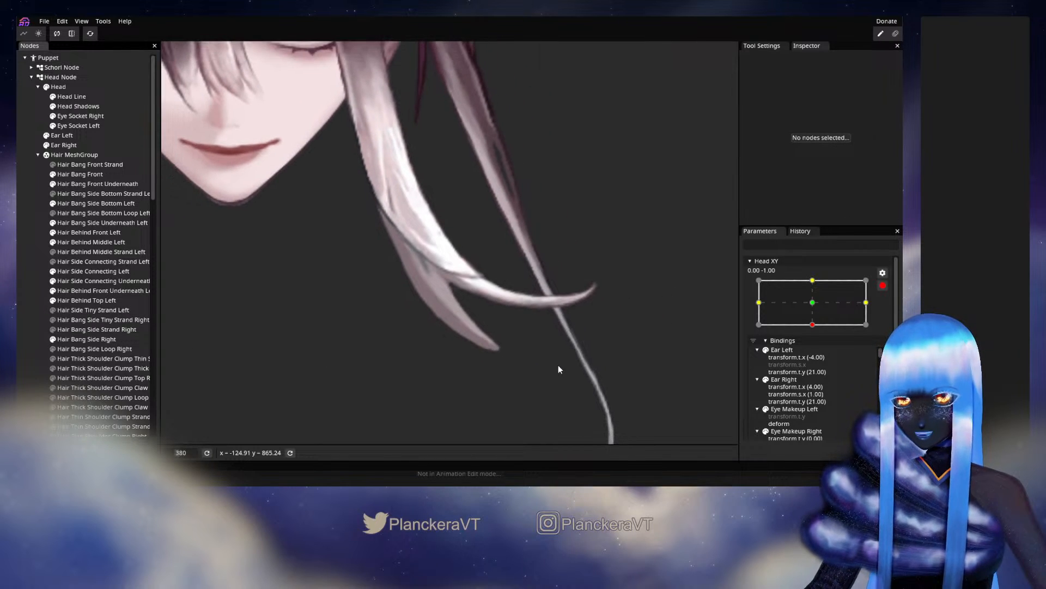
# Disarm Head XY and check the reshaped lower fork tip around 0.00, -1.00 with the whole head in view
pyautogui.scroll(-7, 559, 364)
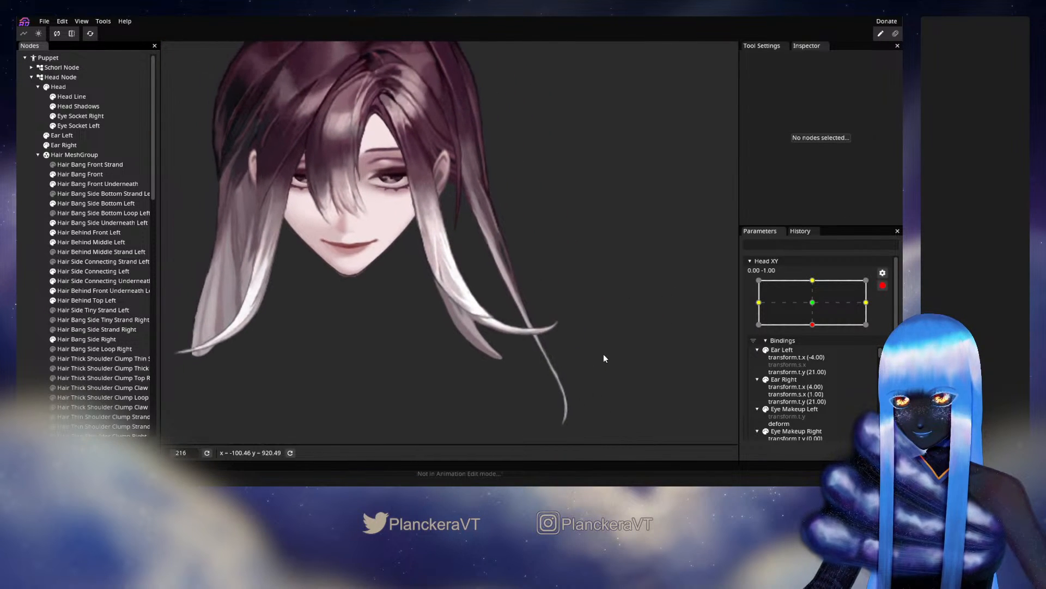
pyautogui.click(883, 285)
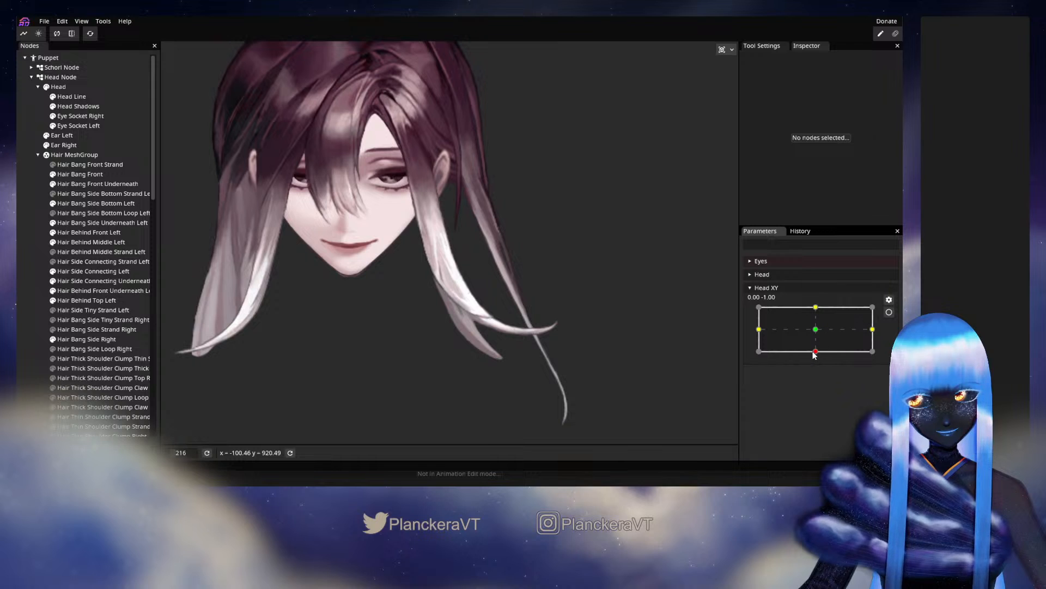
pyautogui.moveTo(814, 352)
pyautogui.mouseDown()
pyautogui.moveTo(817, 329)
pyautogui.moveTo(815, 352)
pyautogui.mouseUp()
# Arm Head XY at 0.00, -1.00 and refine the centre-line vertices in the upper part of Hair Bang Side Bottom Left's lower fork
pyautogui.click(889, 312)
pyautogui.scroll(6, 361, 346)
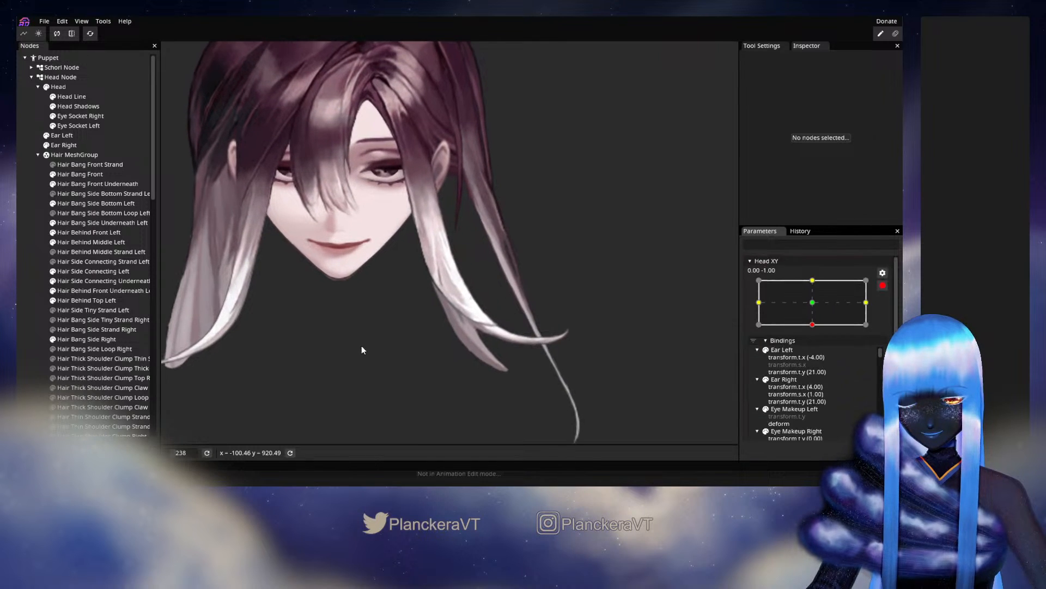
pyautogui.scroll(1, 365, 351)
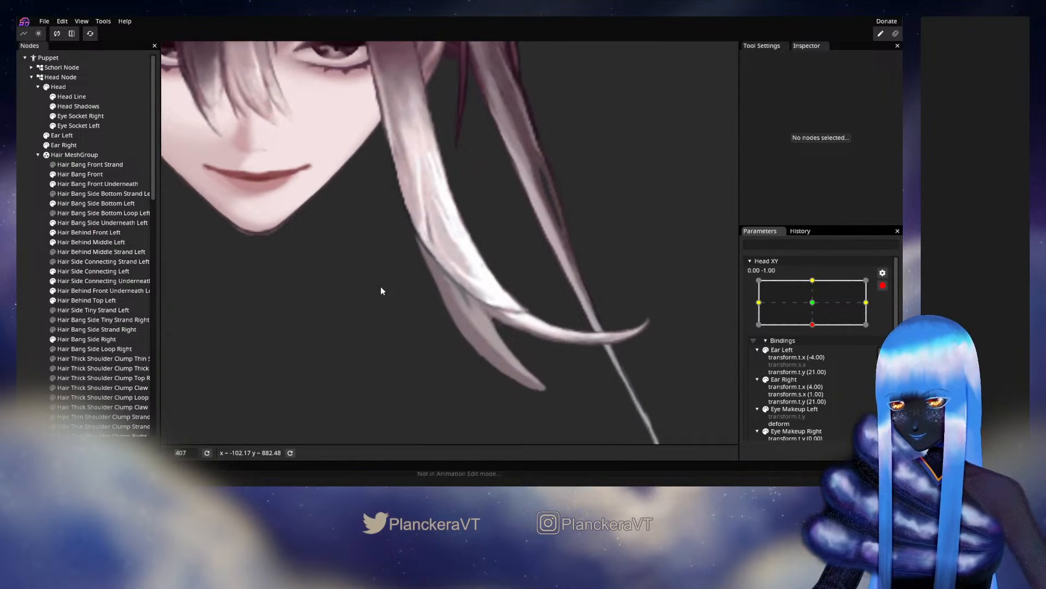
pyautogui.click(77, 204)
pyautogui.scroll(1, 465, 346)
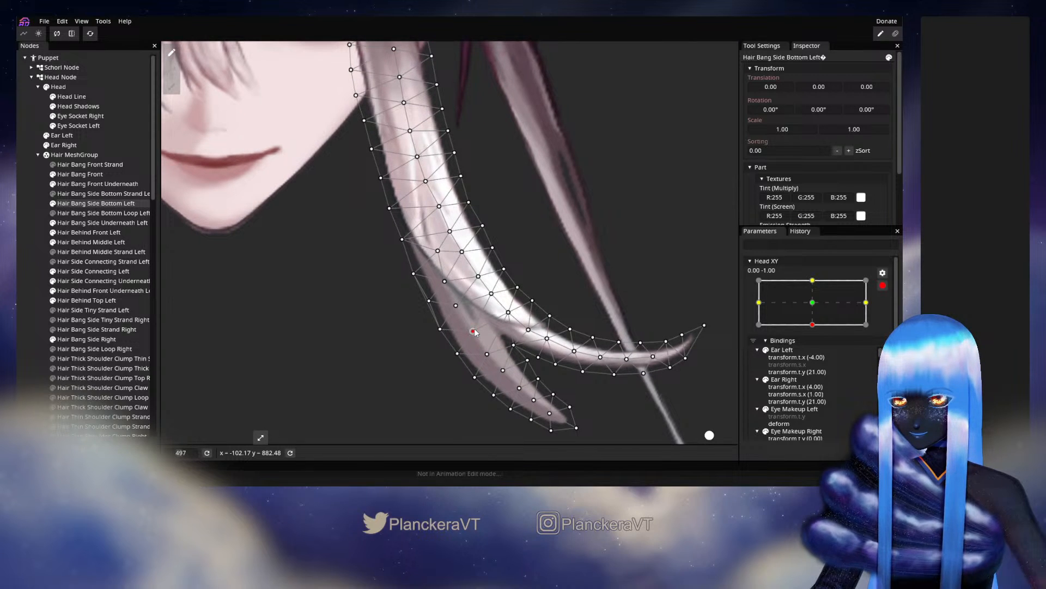
pyautogui.click(509, 360)
pyautogui.scroll(-4, 515, 357)
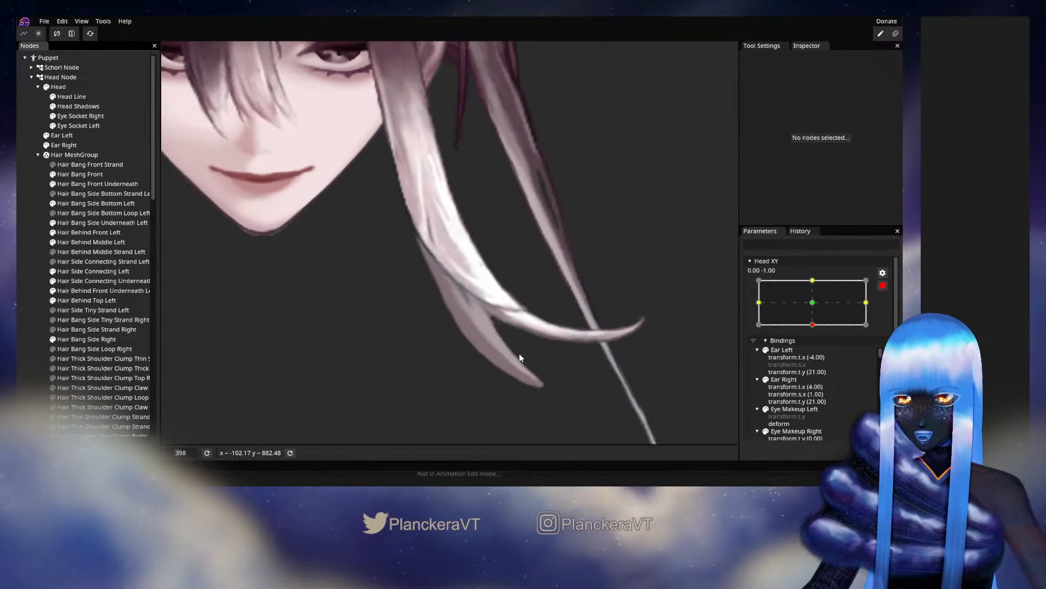
# Disarm Head XY and move it sideways around 0.00, -1.00 to review how the left bang's lower fork follows the head
pyautogui.scroll(-3, 519, 354)
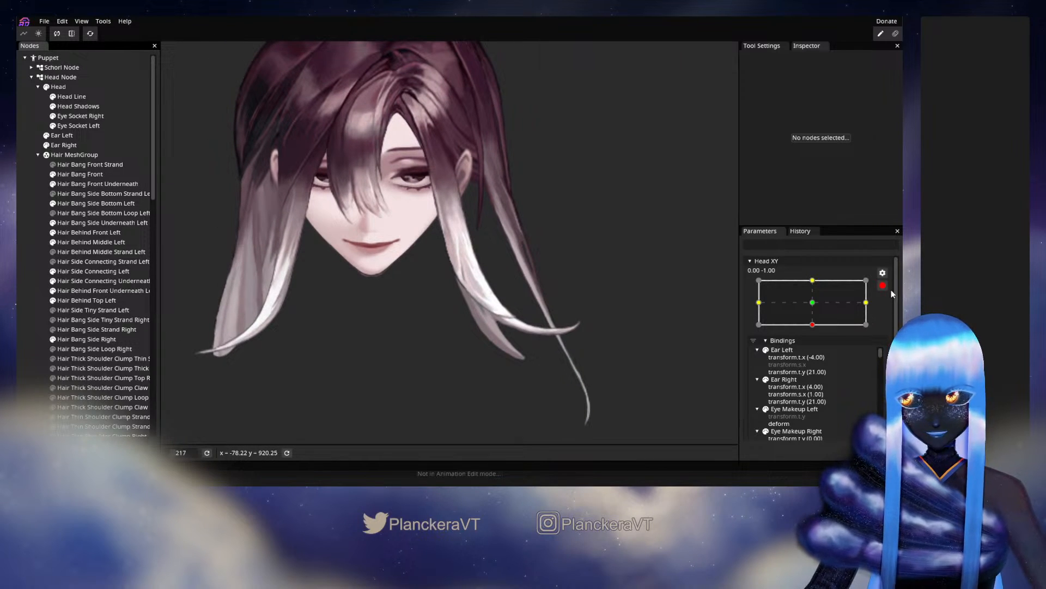
pyautogui.click(883, 285)
pyautogui.moveTo(816, 351)
pyautogui.mouseDown()
pyautogui.moveTo(817, 334)
pyautogui.moveTo(808, 361)
pyautogui.mouseUp()
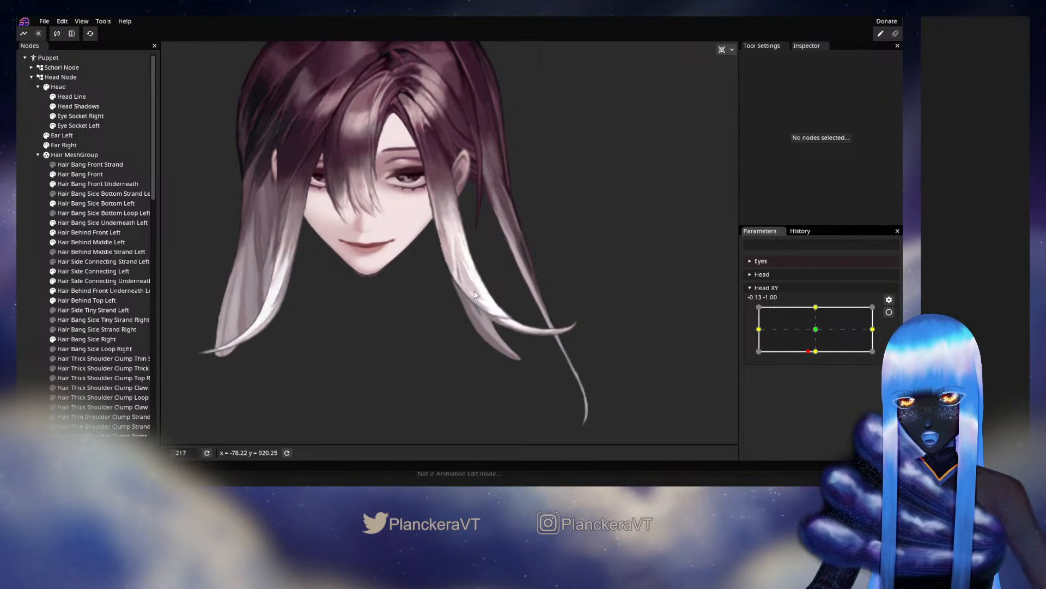
pyautogui.moveTo(816, 352)
pyautogui.mouseDown()
pyautogui.moveTo(825, 333)
pyautogui.moveTo(828, 353)
pyautogui.moveTo(816, 352)
pyautogui.moveTo(817, 333)
pyautogui.moveTo(816, 352)
pyautogui.mouseUp()
pyautogui.click(889, 312)
pyautogui.click(883, 286)
# Arm Head XY at 0.00, -1.00 and adjust Hair Bang Side Bottom Left's contour vertices where the lower fork begins
pyautogui.click(889, 312)
pyautogui.scroll(3, 488, 325)
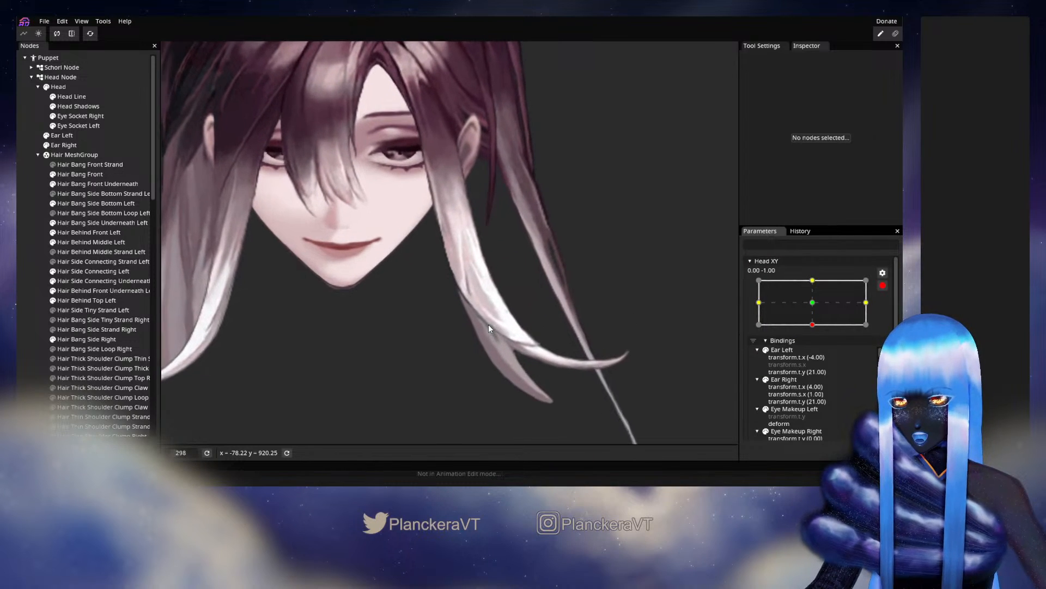
pyautogui.scroll(3, 489, 325)
pyautogui.click(93, 204)
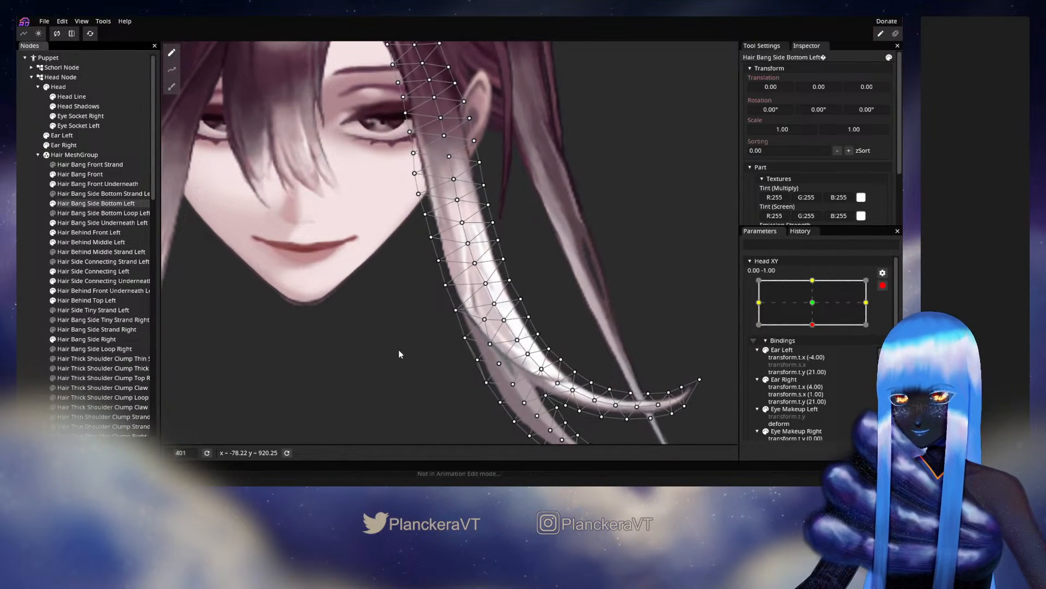
pyautogui.scroll(2, 409, 352)
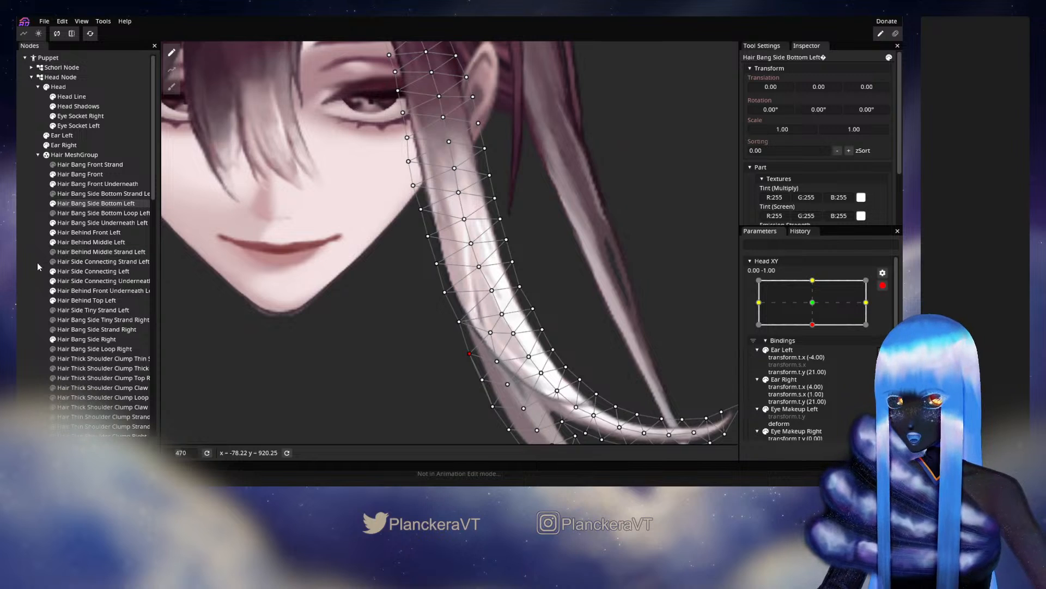
pyautogui.click(505, 377)
pyautogui.scroll(-5, 545, 365)
pyautogui.scroll(-2, 587, 351)
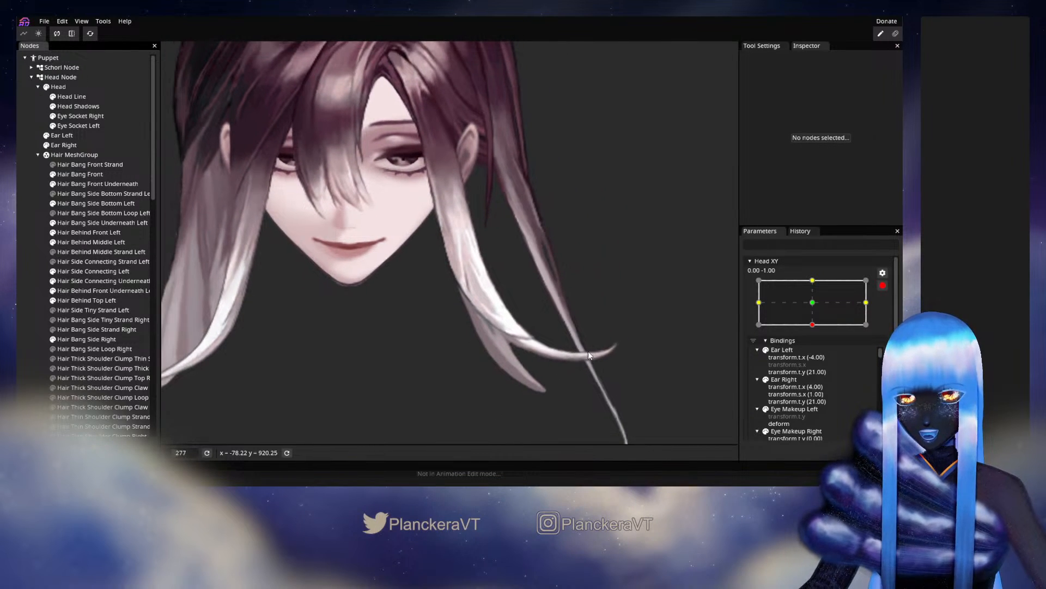
# Disarm Head XY and move it between the downward pose and the centre to examine the hair beside the left ear
pyautogui.click(883, 286)
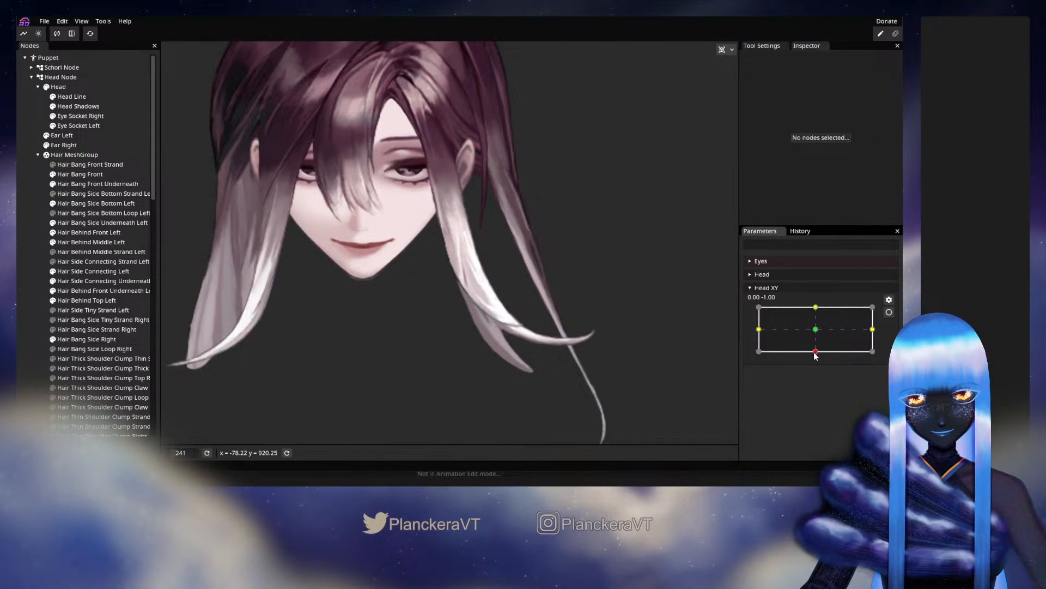
pyautogui.moveTo(816, 356)
pyautogui.mouseDown()
pyautogui.moveTo(816, 333)
pyautogui.moveTo(816, 358)
pyautogui.mouseUp()
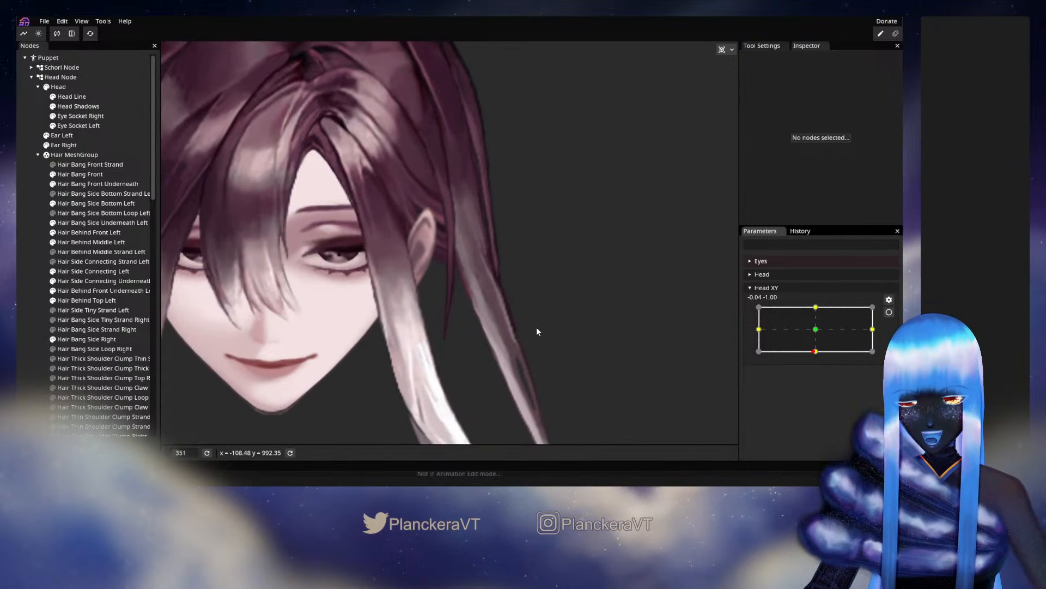
pyautogui.scroll(1, 564, 318)
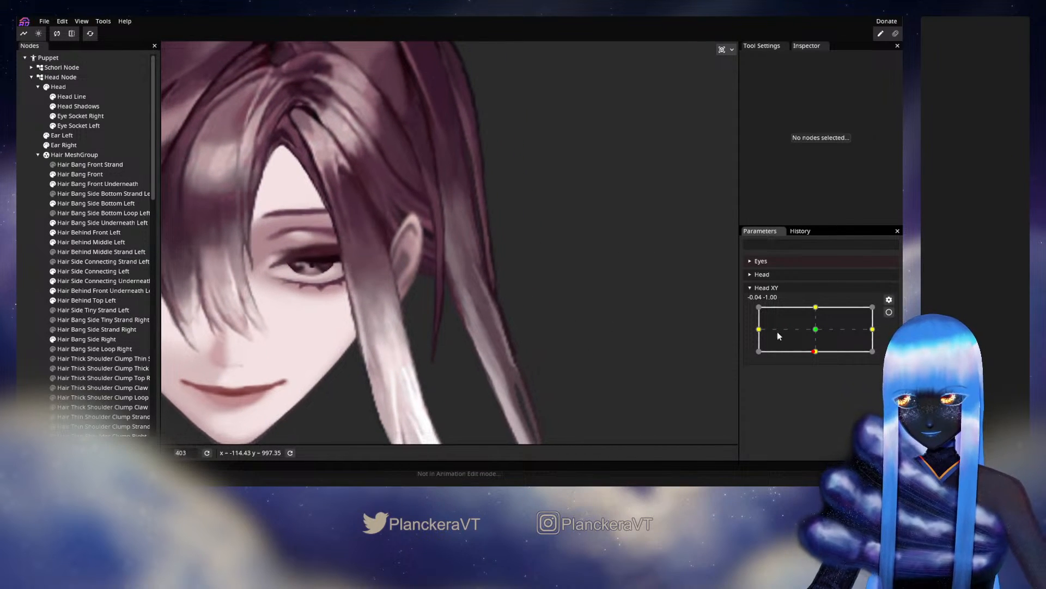
pyautogui.moveTo(816, 353); pyautogui.dragTo(819, 336)
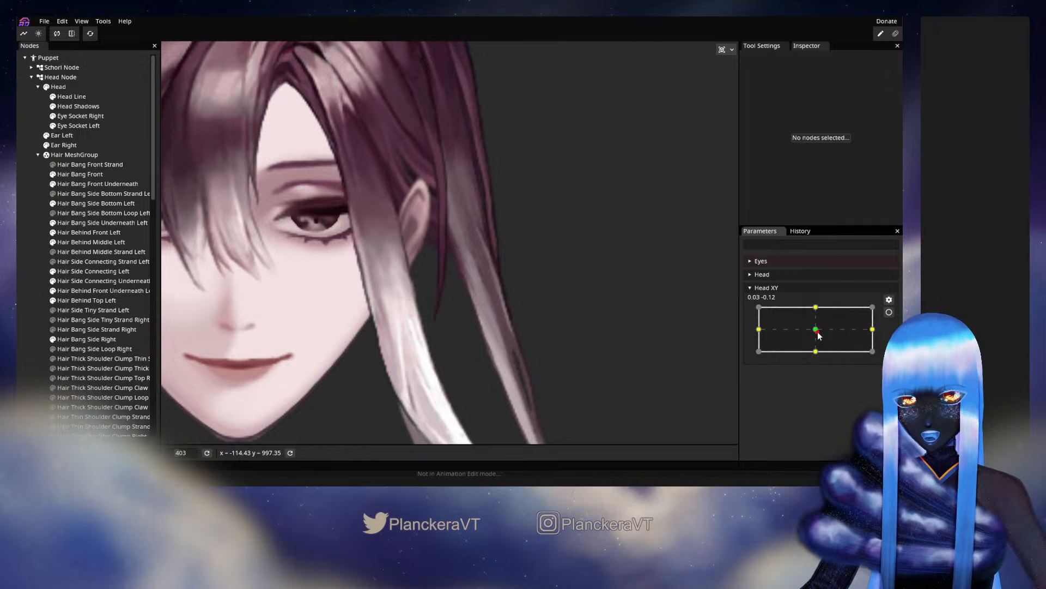
pyautogui.moveTo(539, 242); pyautogui.dragTo(519, 276)
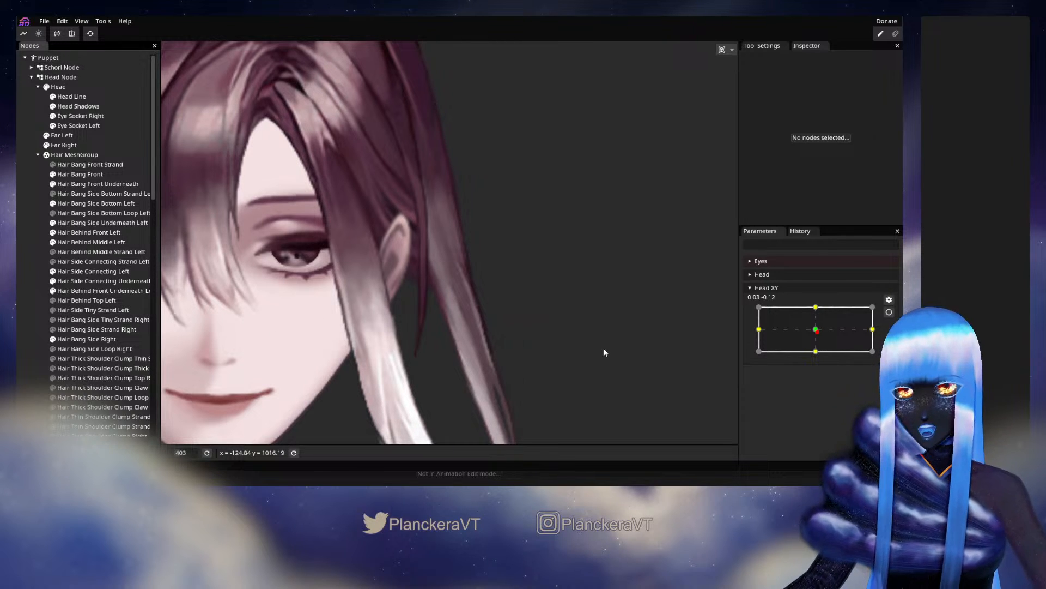
pyautogui.moveTo(813, 345)
pyautogui.mouseDown()
pyautogui.moveTo(818, 352)
pyautogui.moveTo(816, 335)
pyautogui.moveTo(819, 359)
pyautogui.mouseUp()
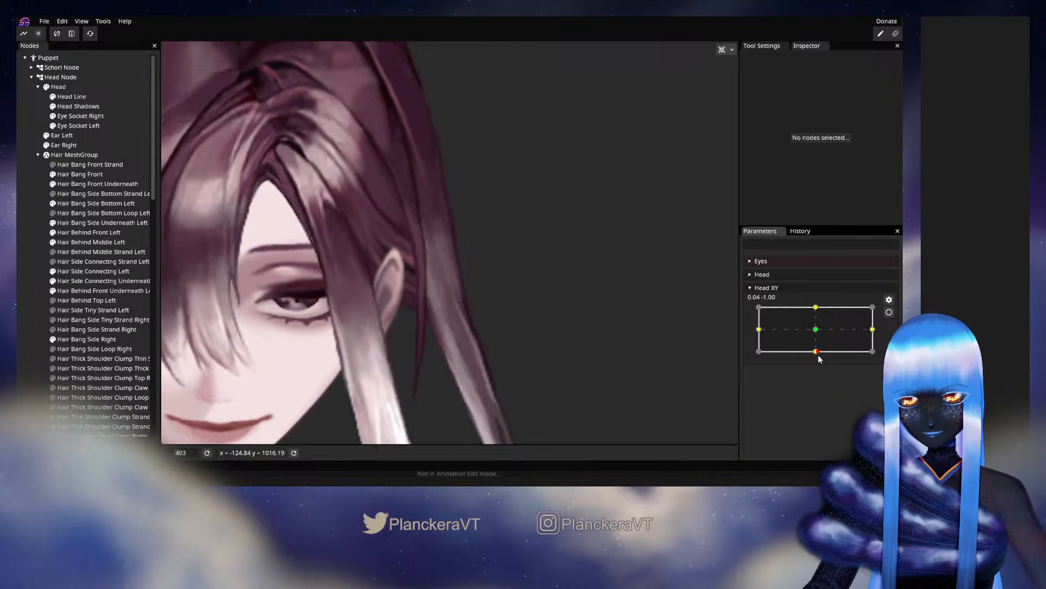
# Arm Head XY at 0.00, -1.00 and shift Hair Behind Middle Left's centre-line vertices beside the ear
pyautogui.click(890, 313)
pyautogui.click(467, 273)
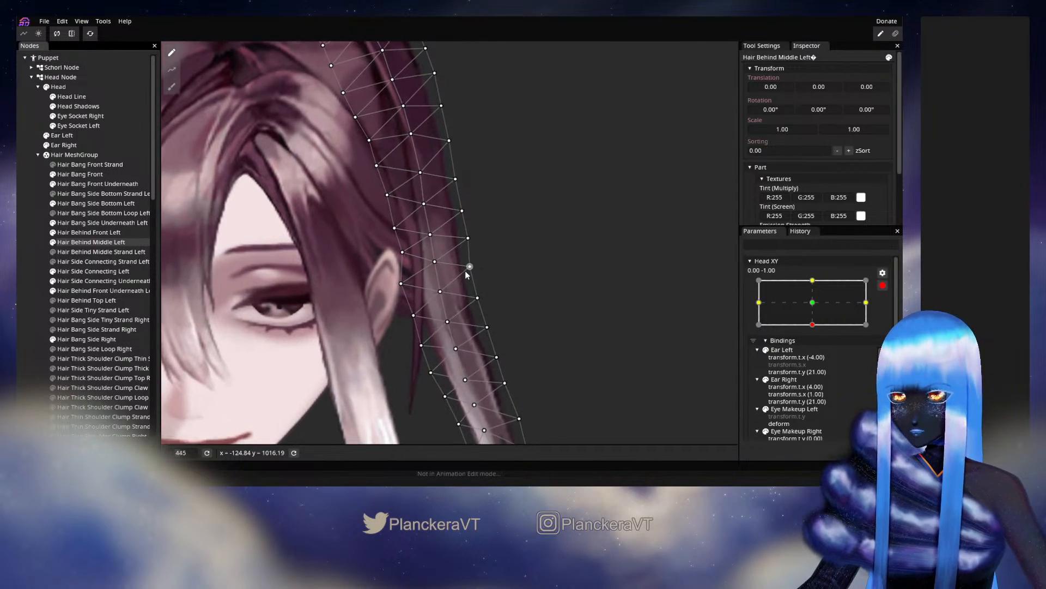
pyautogui.click(435, 262)
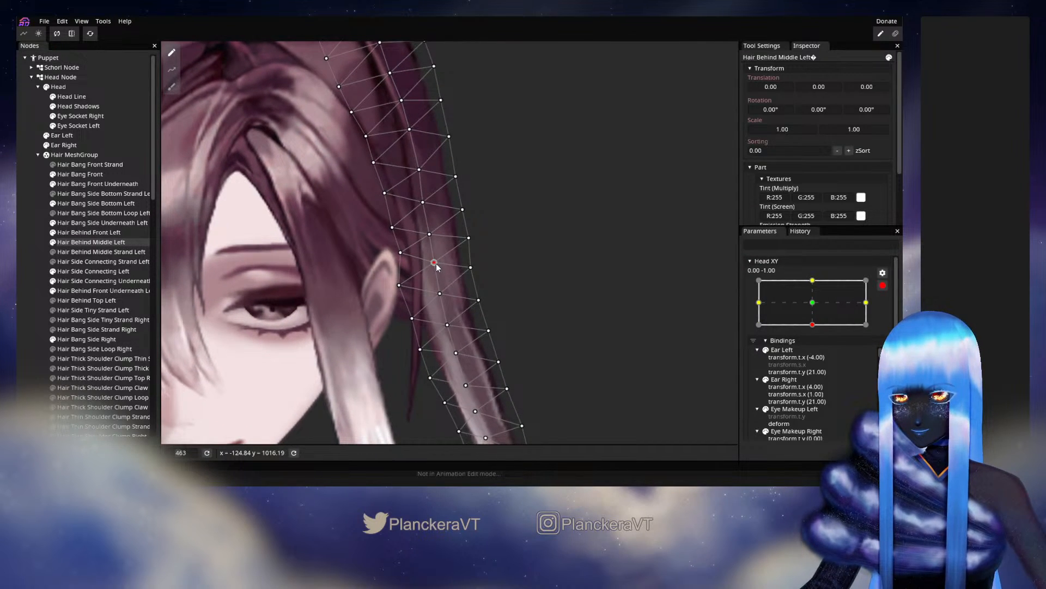
pyautogui.click(430, 234)
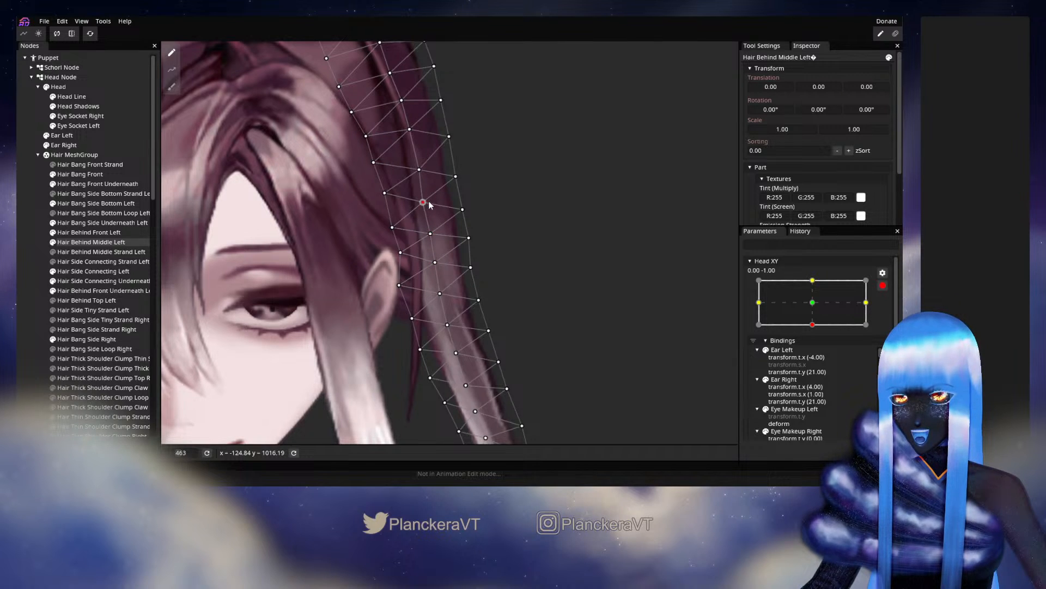
# Move Hair Behind Middle Left's outer-edge vertices beside the ear slightly outward to smooth the contour
pyautogui.click(455, 176)
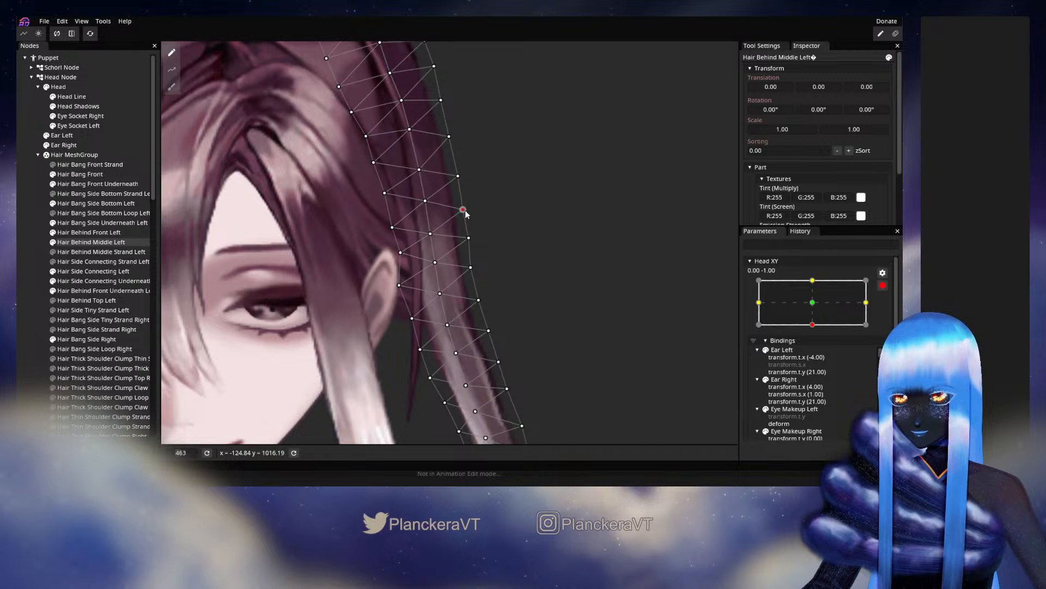
pyautogui.click(471, 238)
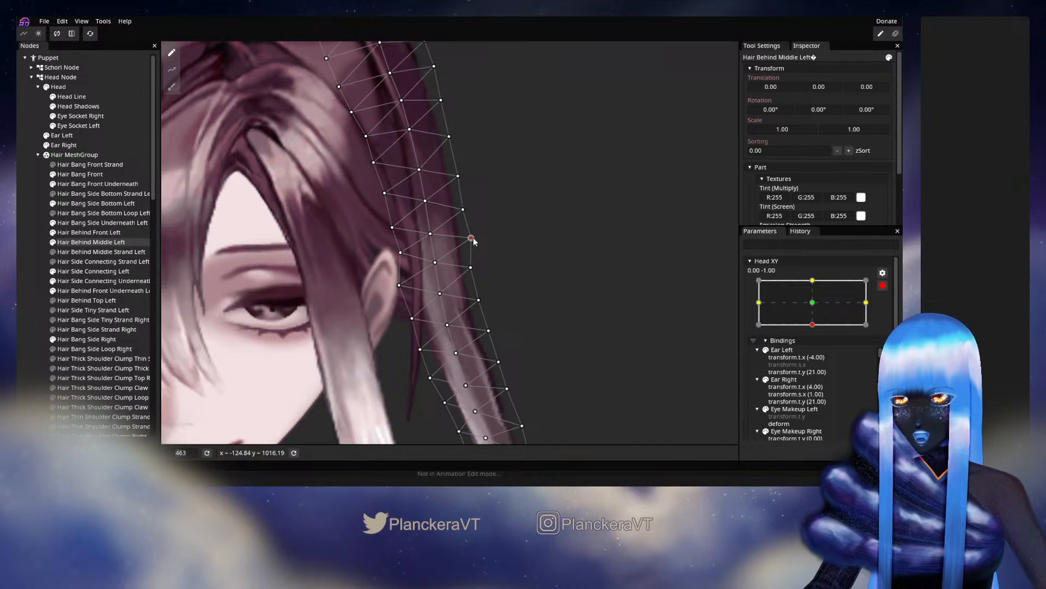
pyautogui.click(471, 267)
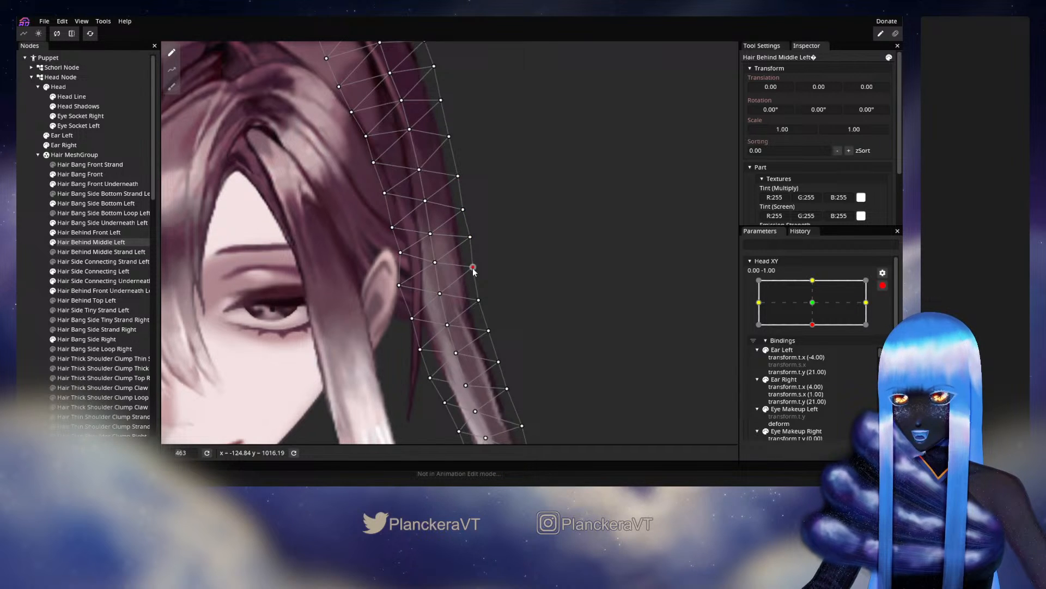
pyautogui.click(479, 299)
# Refine Hair Behind Middle Left's centre, inner-edge and outer-edge vertices just below the ear, then deselect the part
pyautogui.scroll(-2, 482, 305)
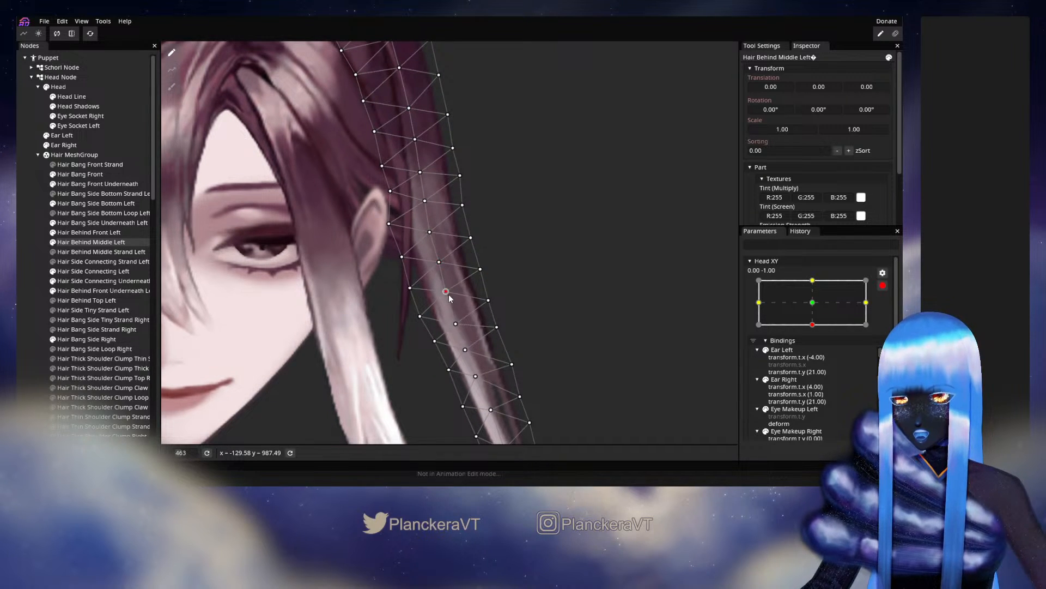
pyautogui.click(410, 288)
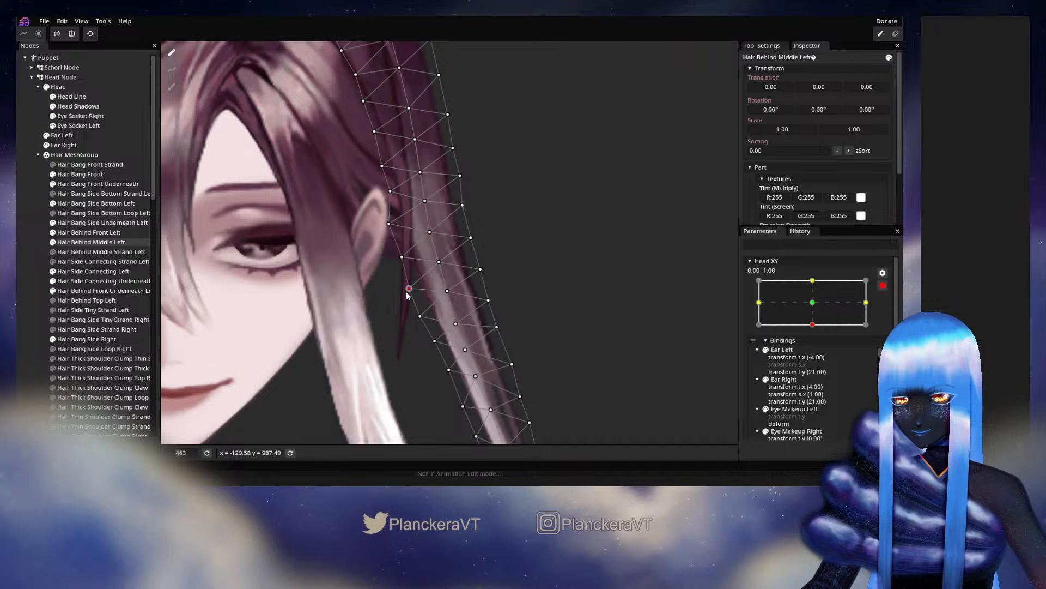
pyautogui.click(488, 300)
pyautogui.click(623, 318)
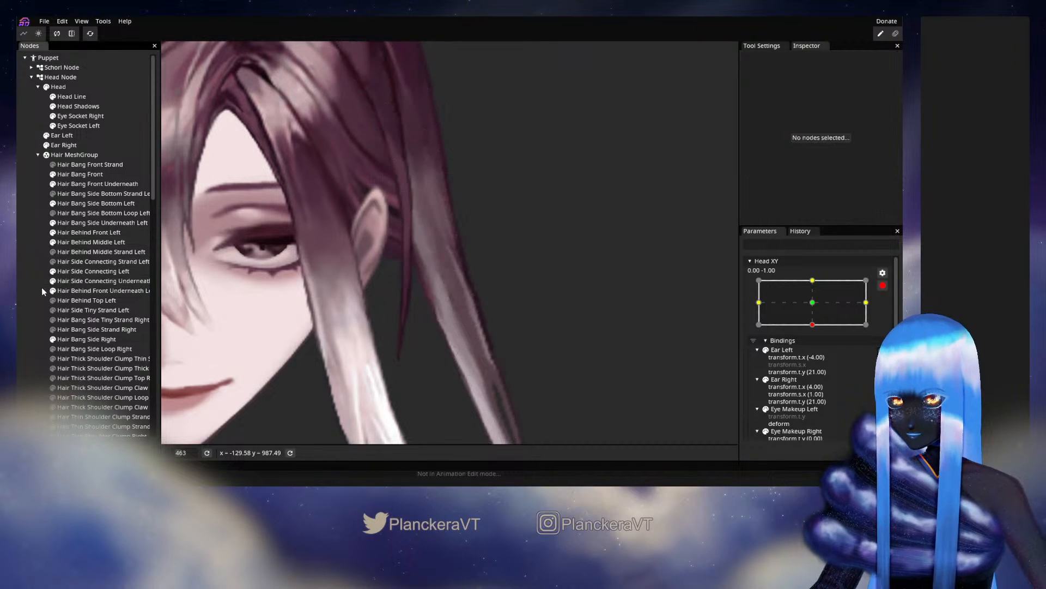
# Disarm Head XY, move it from the downward pose back to near the centre to check the hair, and save the project
pyautogui.click(883, 286)
pyautogui.moveTo(815, 351); pyautogui.dragTo(814, 337)
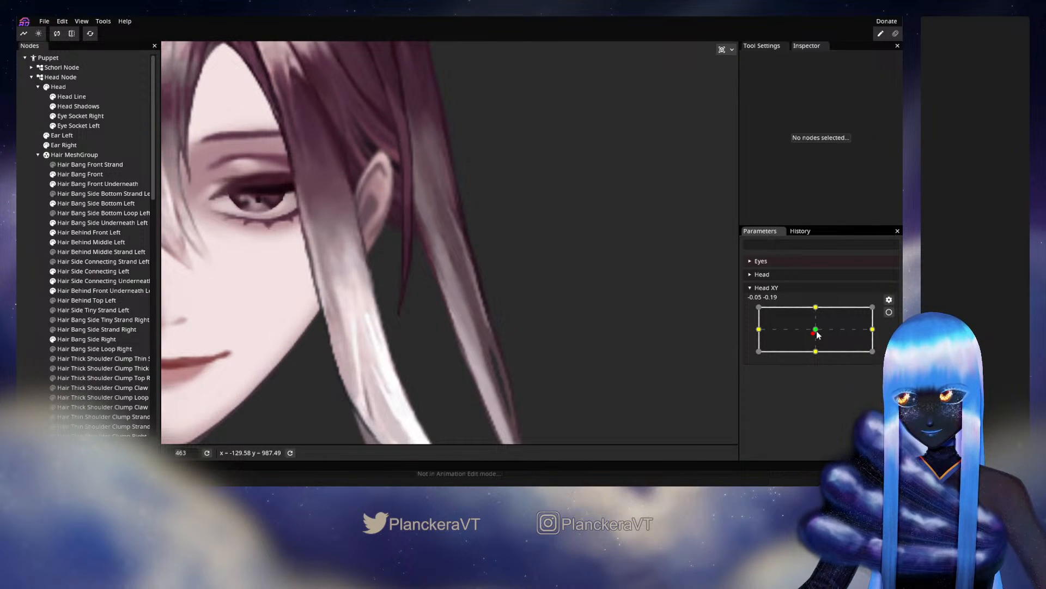
pyautogui.moveTo(817, 338)
pyautogui.mouseDown()
pyautogui.moveTo(818, 351)
pyautogui.moveTo(815, 334)
pyautogui.mouseUp()
pyautogui.hotkey('ctrl', 's')
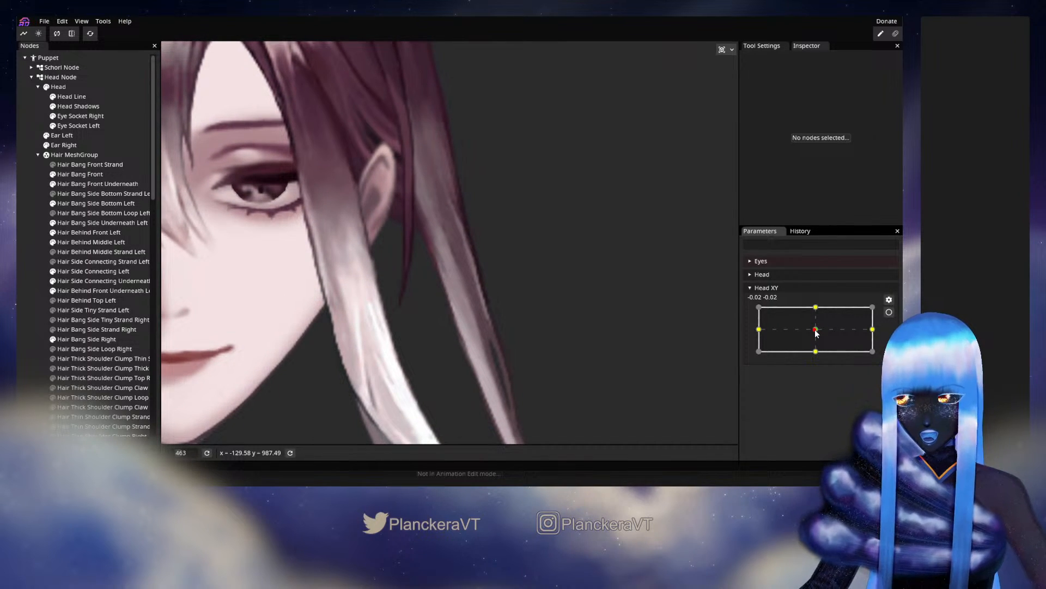
# Arm Head XY at 0.00, -1.00 and nudge Hair Behind Middle Left's inner-edge and centre vertices beside the ear
pyautogui.moveTo(817, 333); pyautogui.dragTo(816, 357)
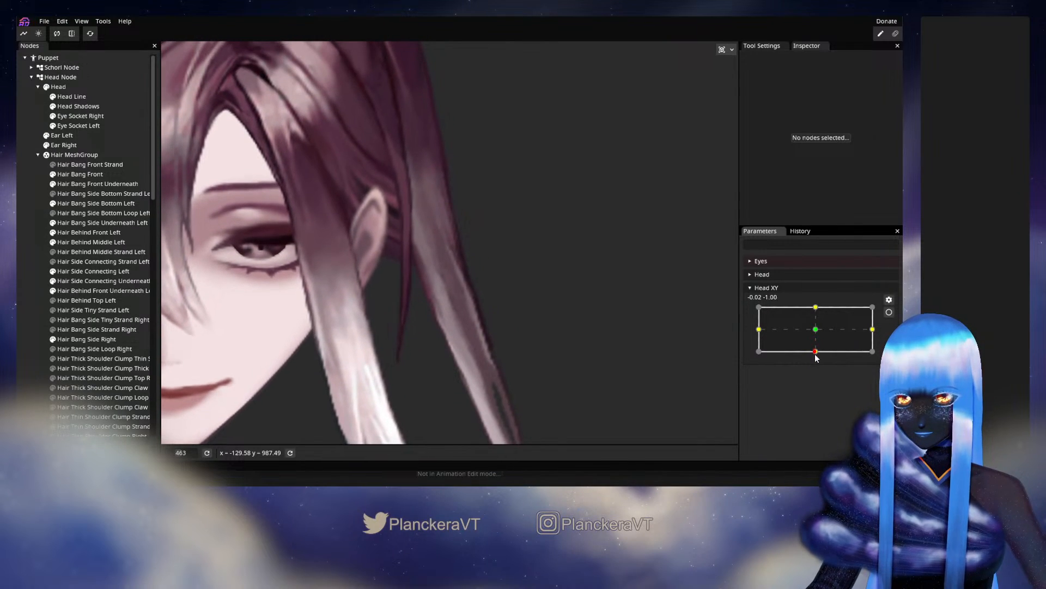
pyautogui.click(890, 312)
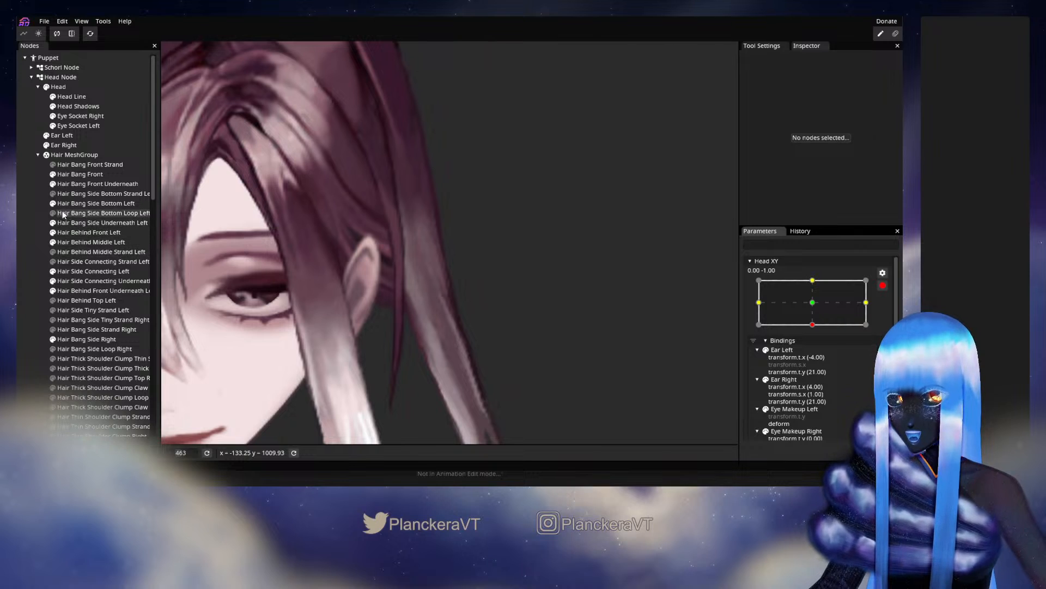
pyautogui.click(91, 244)
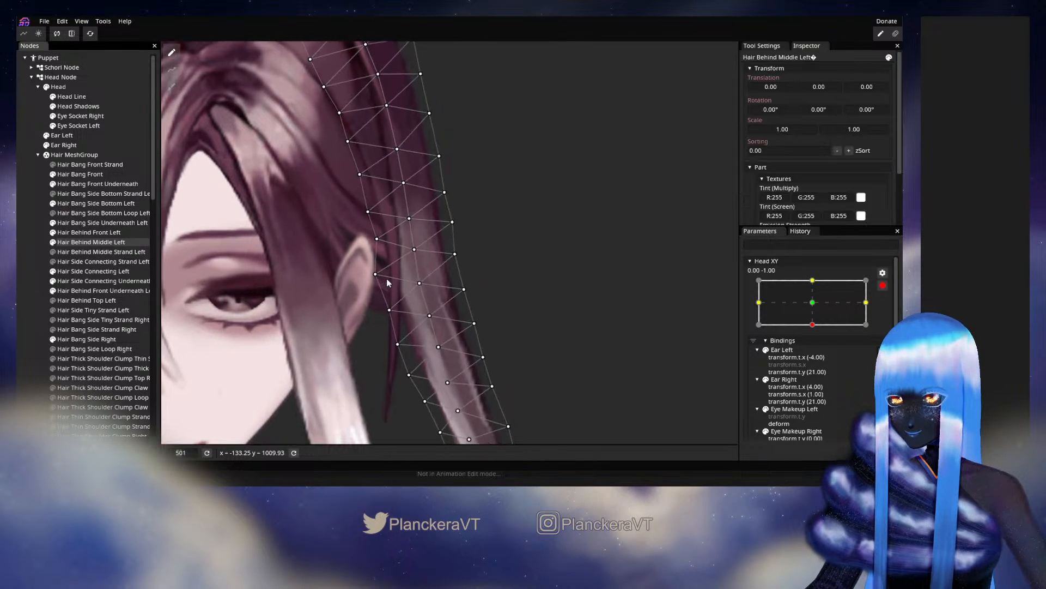
pyautogui.scroll(2, 412, 256)
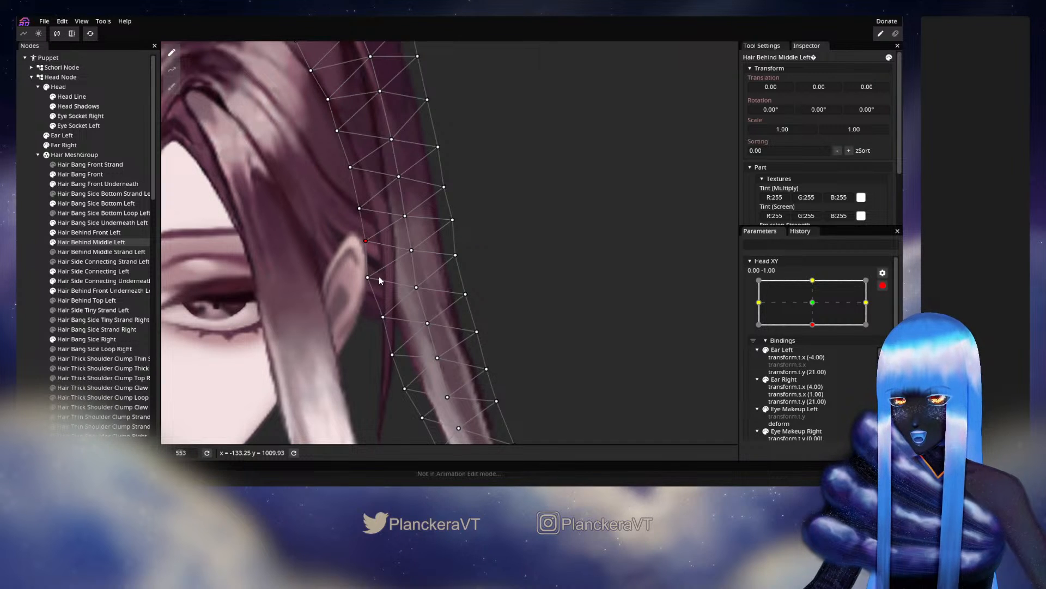
pyautogui.moveTo(410, 297); pyautogui.dragTo(437, 248)
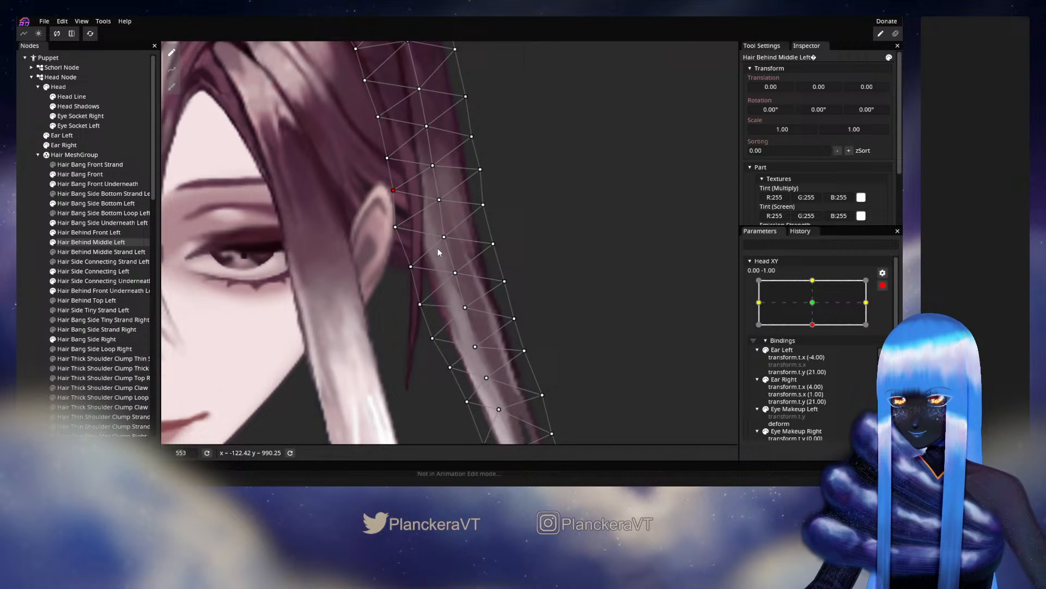
pyautogui.click(408, 267)
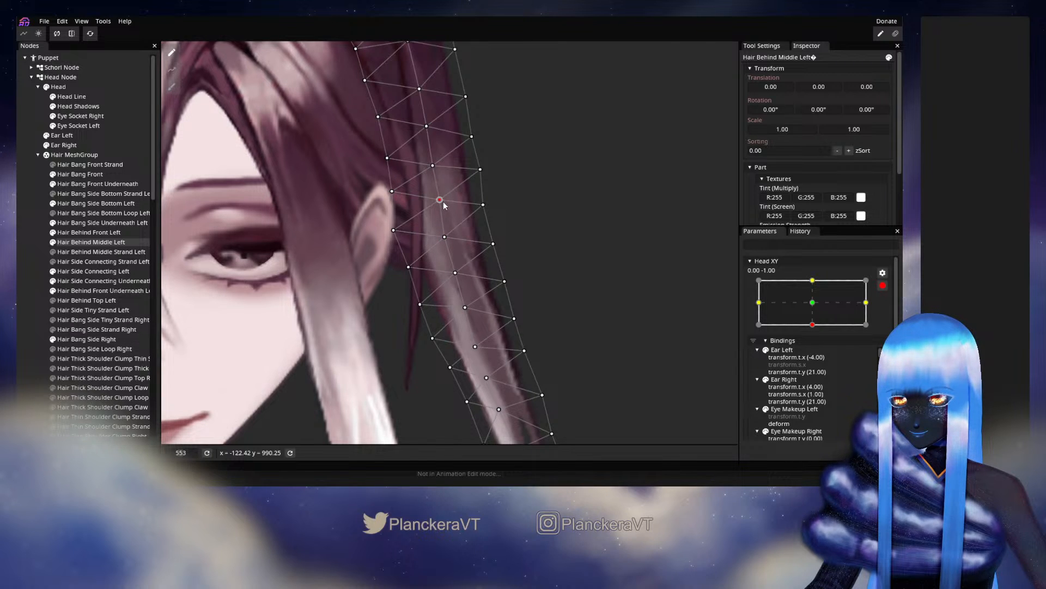
pyautogui.scroll(-2, 442, 201)
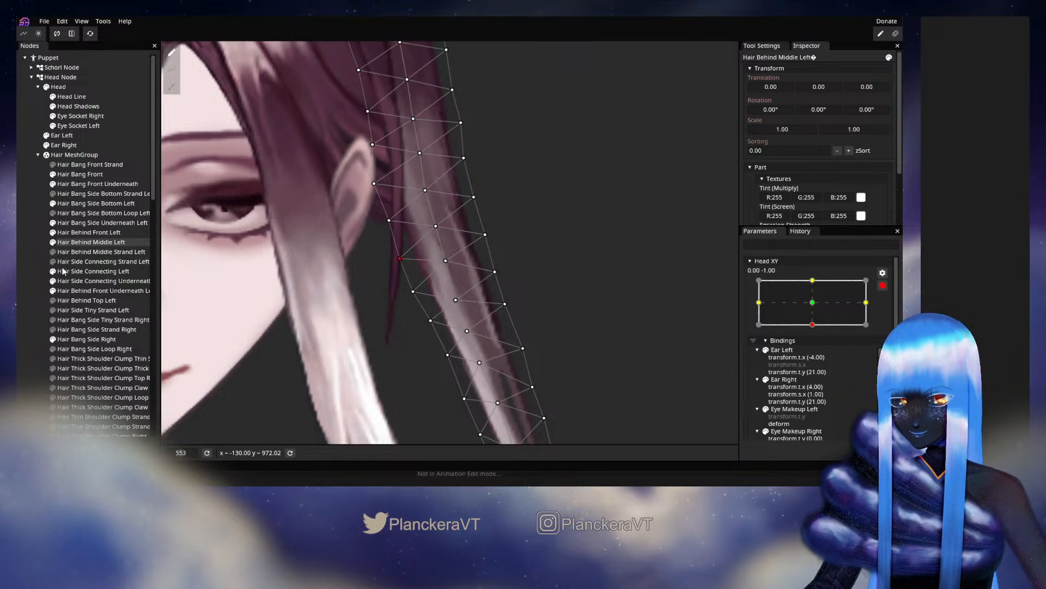
# Deselect the strand, disarm Head XY and sweep it vertically between the downward pose and near the centre to check the hair
pyautogui.click(305, 289)
pyautogui.scroll(-2, 551, 308)
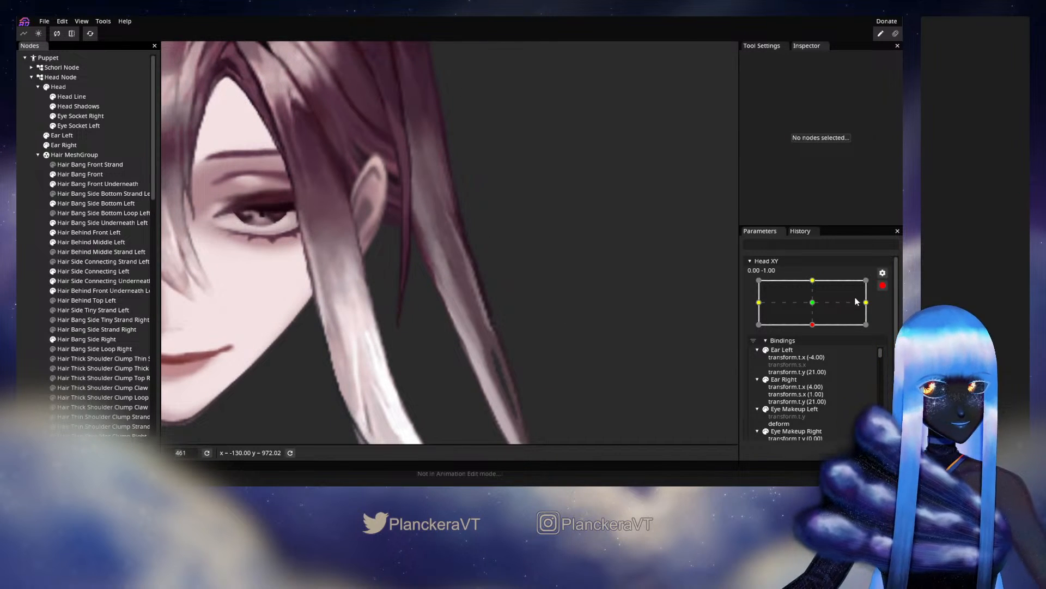
pyautogui.click(883, 285)
pyautogui.moveTo(816, 352)
pyautogui.mouseDown()
pyautogui.moveTo(816, 331)
pyautogui.moveTo(817, 349)
pyautogui.mouseUp()
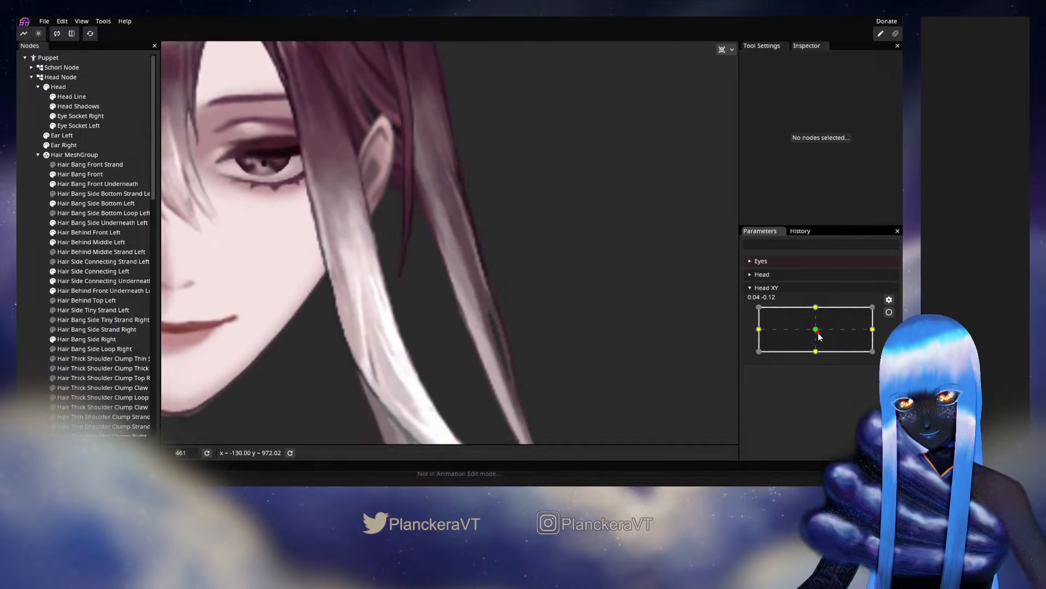
# Rearm Head XY at 0.00, -1.00 and shift Hair Behind Middle Left's outer-edge and centre vertices level with the top of the ear
pyautogui.click(889, 312)
pyautogui.scroll(2, 420, 298)
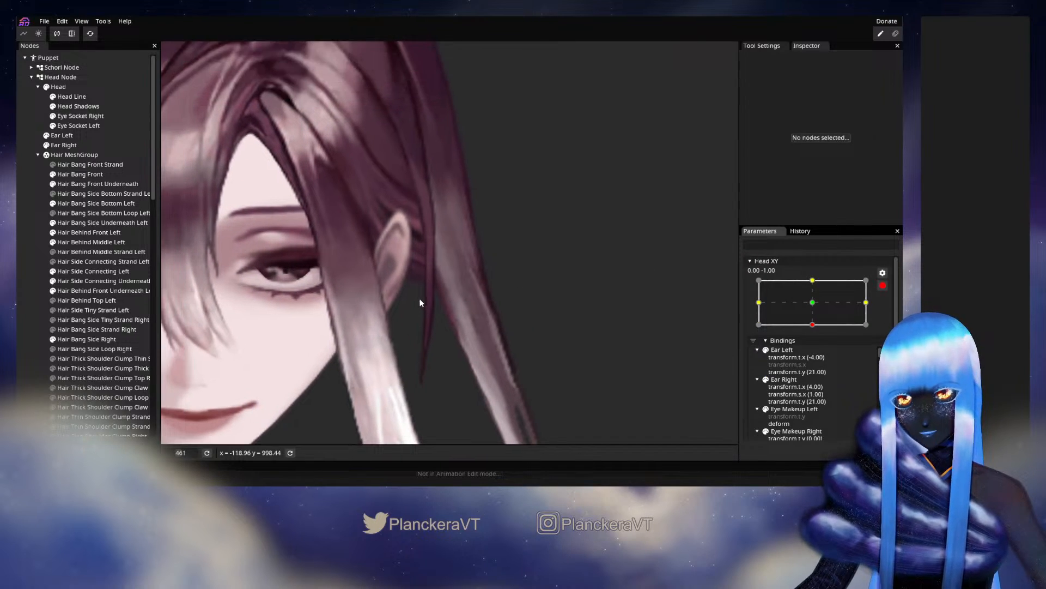
pyautogui.click(83, 243)
pyautogui.scroll(2, 473, 226)
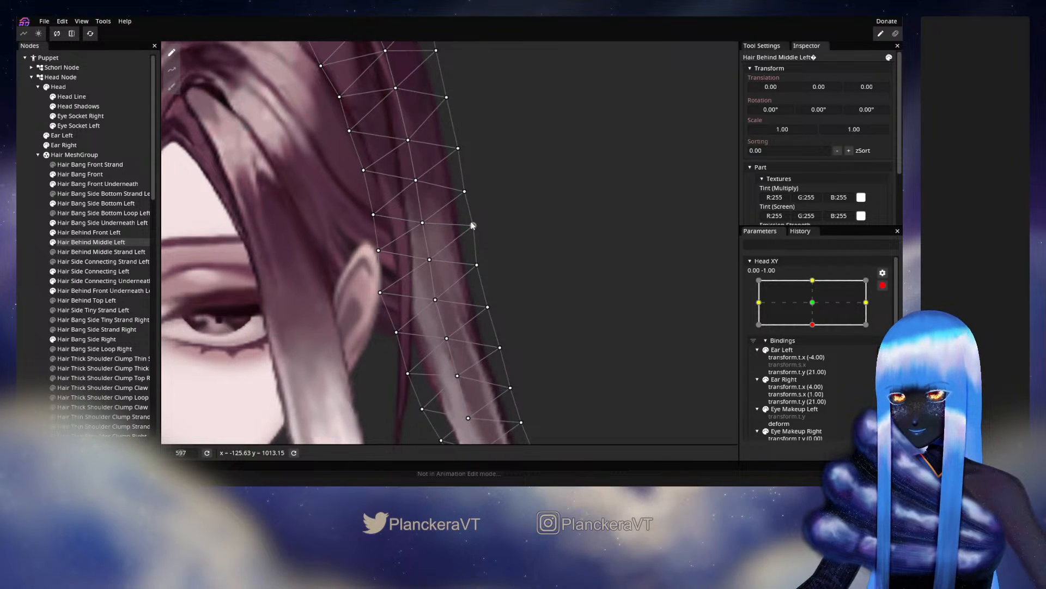
pyautogui.click(473, 224)
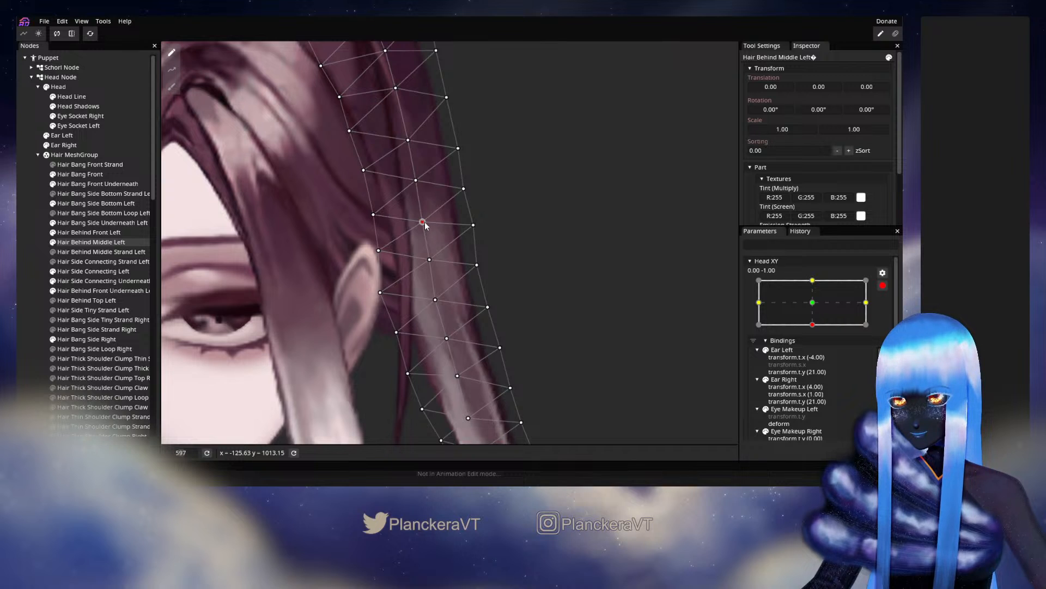
# Deselect the part, disarm Head XY and move it around the downward pose to review the reshaped strand
pyautogui.click(23, 273)
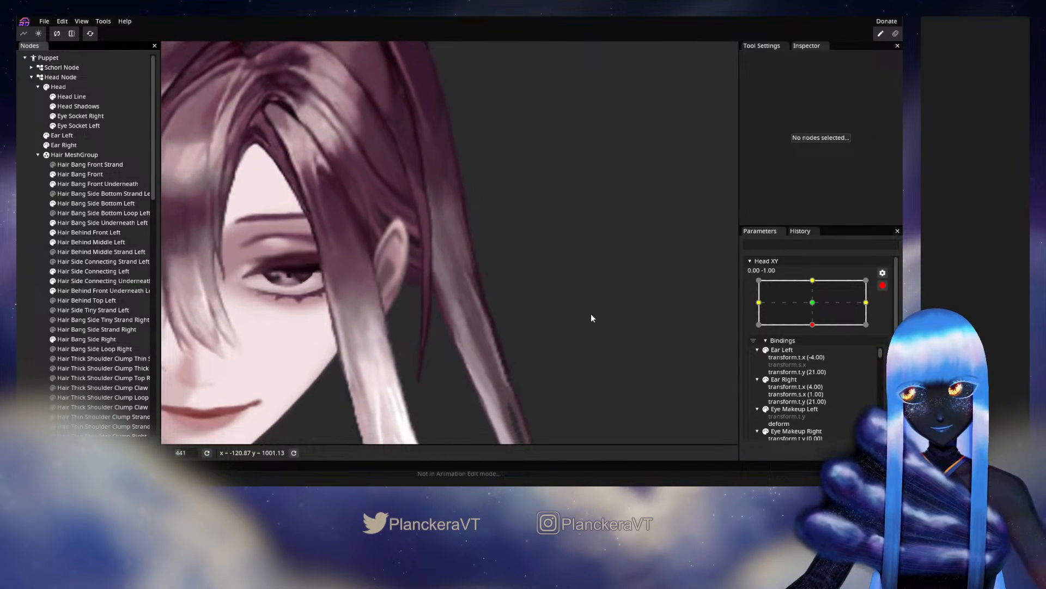
pyautogui.click(883, 285)
pyautogui.moveTo(816, 354)
pyautogui.mouseDown()
pyautogui.moveTo(815, 330)
pyautogui.moveTo(816, 352)
pyautogui.mouseUp()
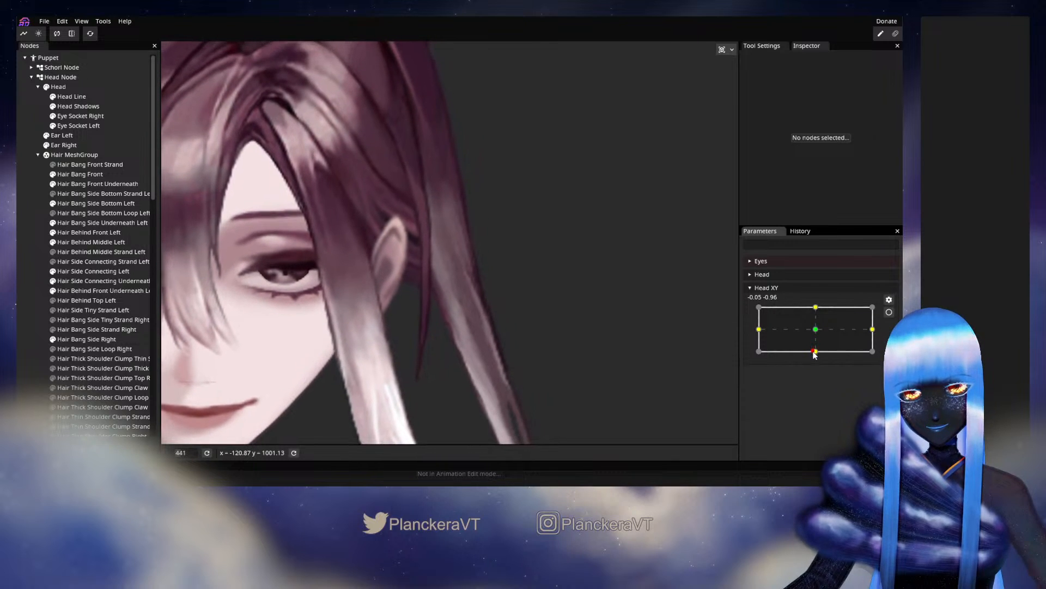
# With Head XY armed at 0.00, -1.00, nudge Hair Behind Middle Left's centre vertex above the ear tip, then disarm and preview the motion
pyautogui.click(889, 311)
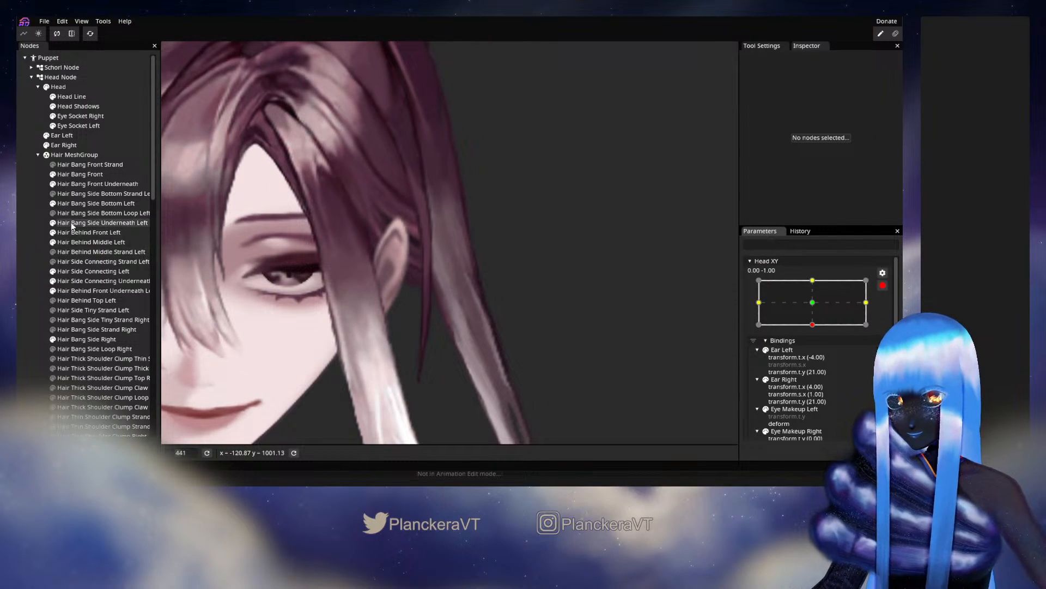
pyautogui.click(92, 242)
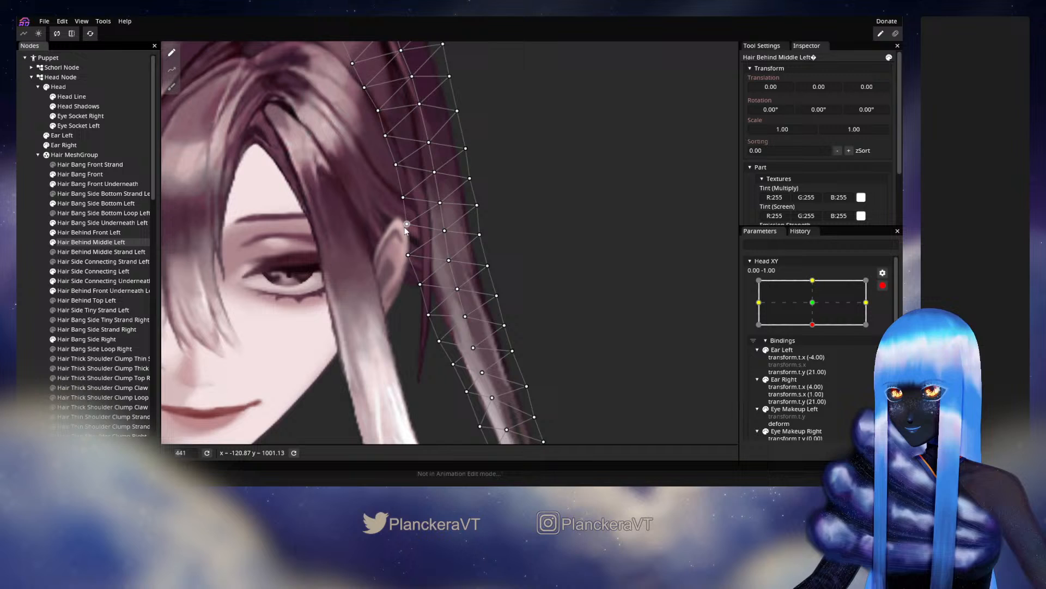
pyautogui.click(440, 203)
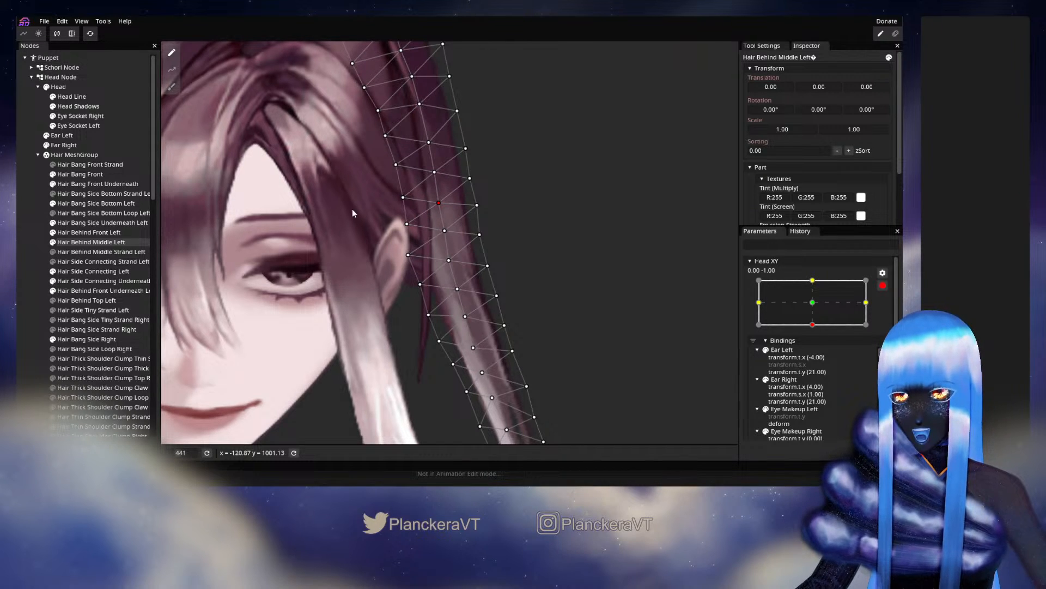
pyautogui.click(591, 305)
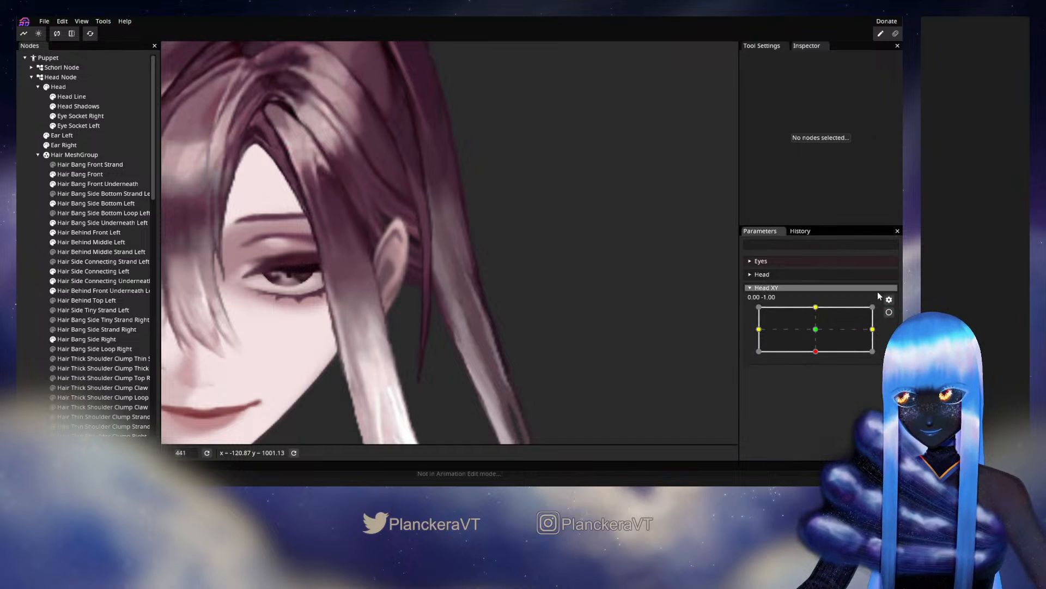
pyautogui.moveTo(816, 351)
pyautogui.mouseDown()
pyautogui.moveTo(815, 336)
pyautogui.moveTo(816, 352)
pyautogui.mouseUp()
# With Head XY armed at 0.00, -1.00, adjust Hair Behind Middle Left's outer-edge vertex beside the ear, then disarm and preview the motion
pyautogui.click(889, 312)
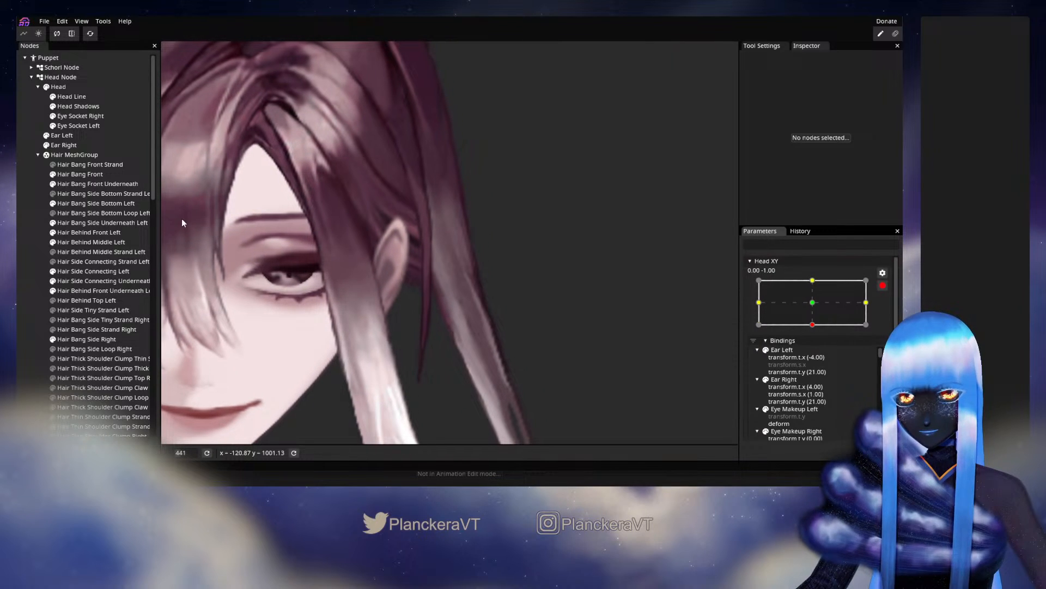
pyautogui.click(100, 243)
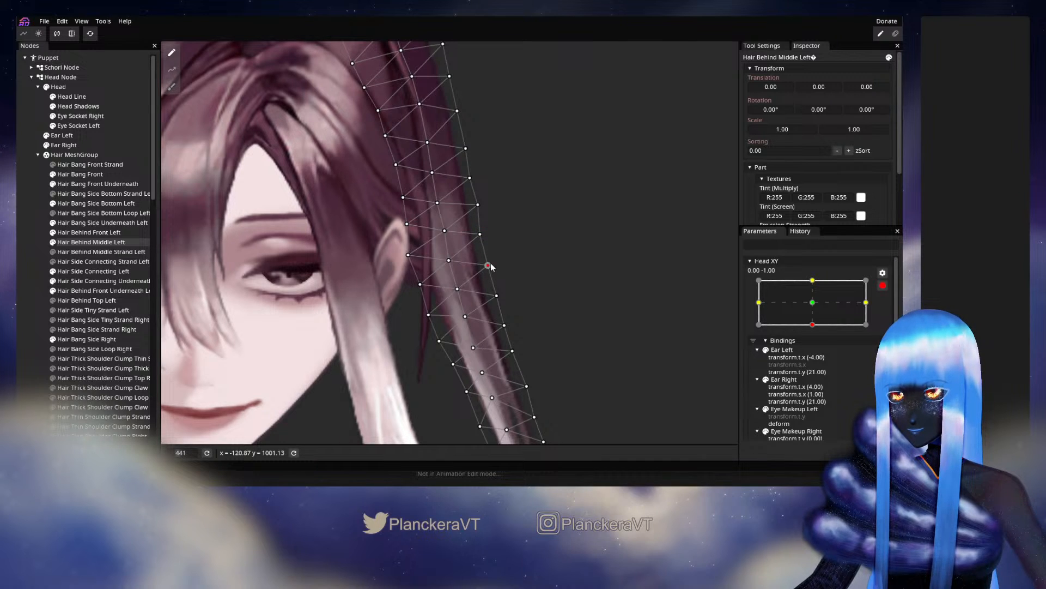
pyautogui.click(26, 286)
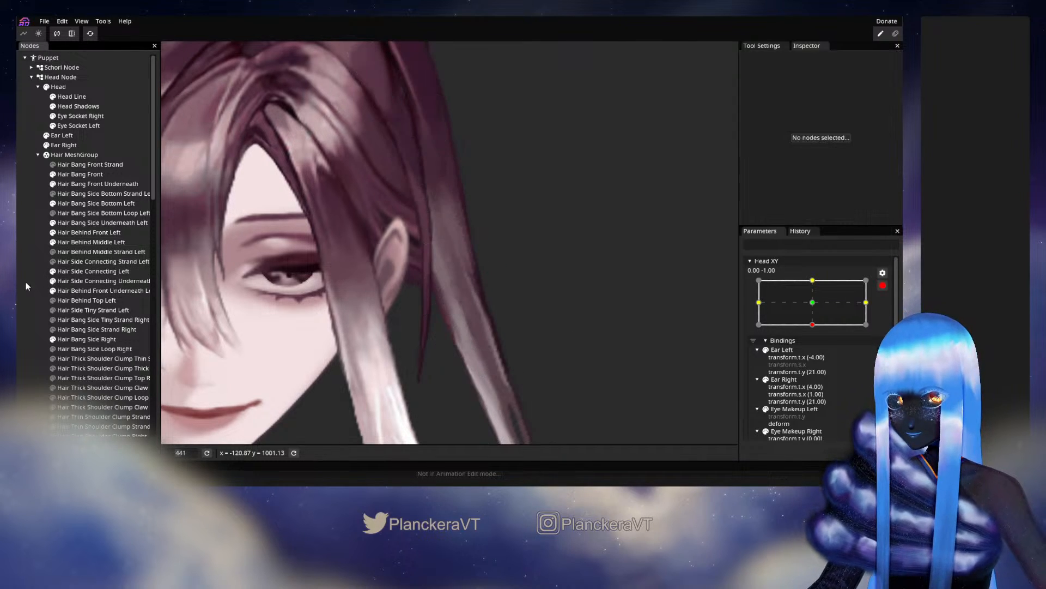
pyautogui.click(883, 285)
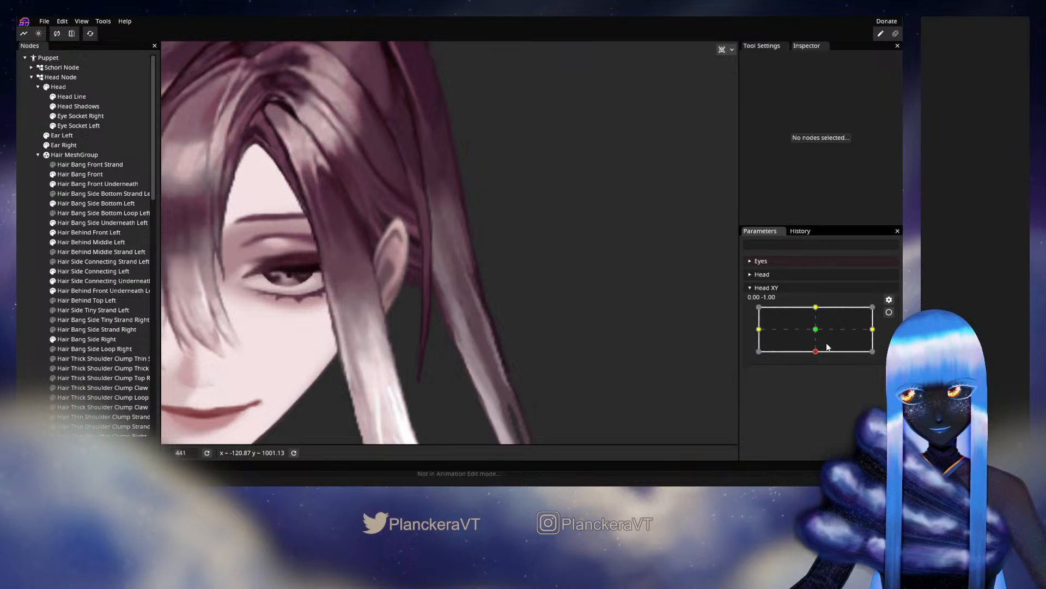
pyautogui.moveTo(816, 351)
pyautogui.mouseDown()
pyautogui.moveTo(817, 332)
pyautogui.moveTo(816, 351)
pyautogui.mouseUp()
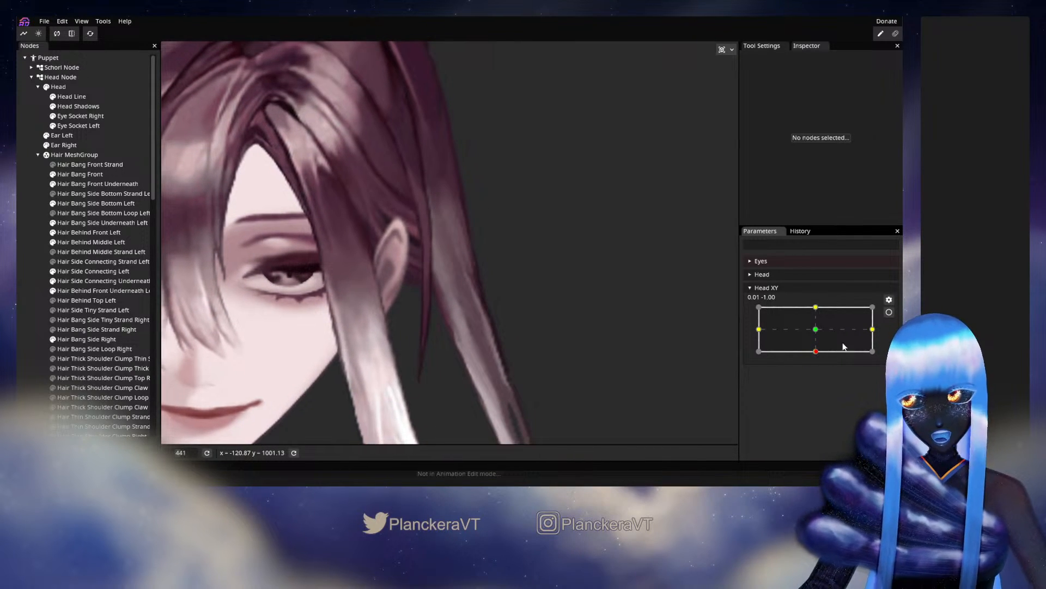
# Arm Head XY at 0.00, -1.00 and refine Hair Behind Middle Left's centre and outer-edge vertices beside and just below the ear
pyautogui.click(889, 312)
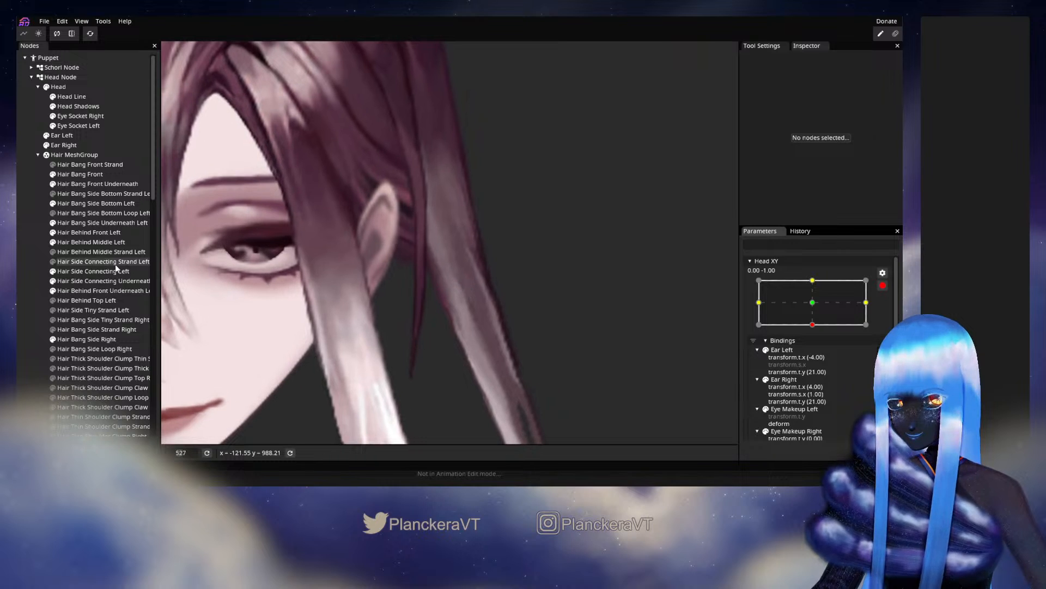
pyautogui.click(97, 243)
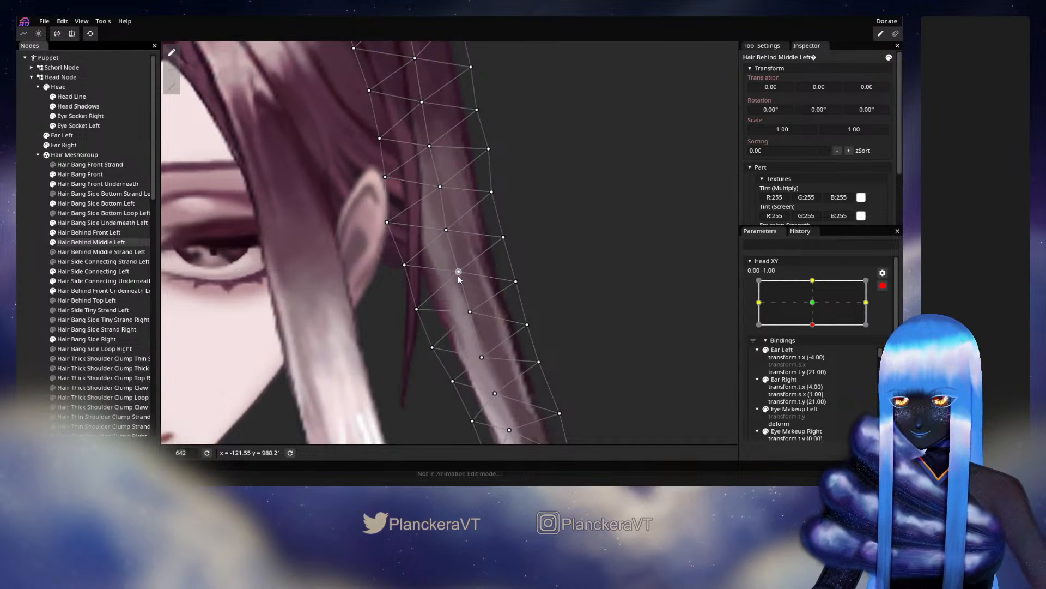
pyautogui.click(458, 275)
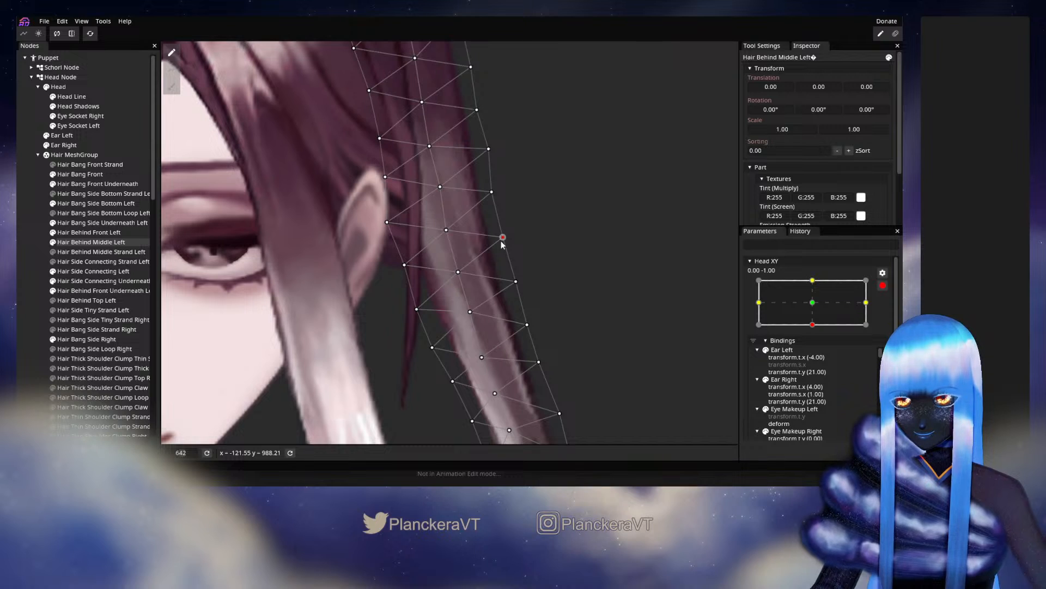
pyautogui.scroll(-3, 503, 245)
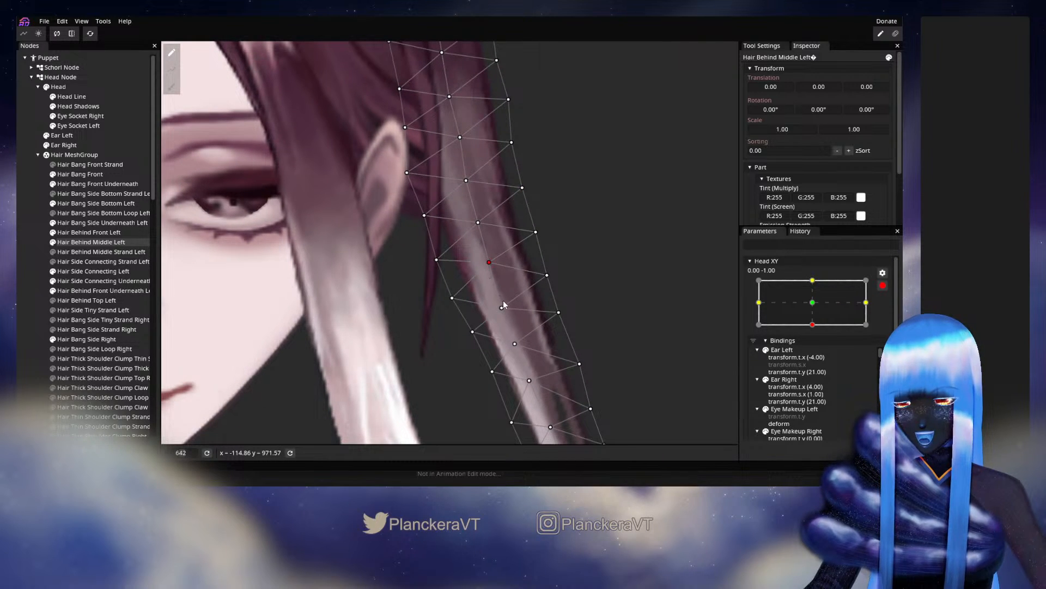
# Move Hair Behind Middle Left's three inner-edge vertices below the ear slightly to smooth the contour, then deselect the part
pyautogui.moveTo(473, 333); pyautogui.dragTo(471, 336)
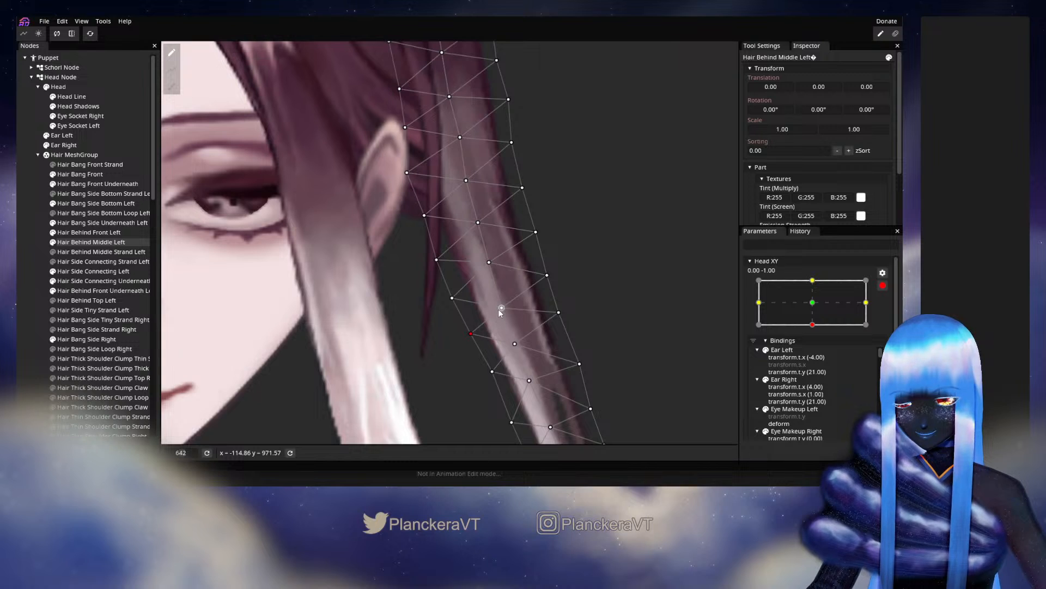
pyautogui.click(452, 298)
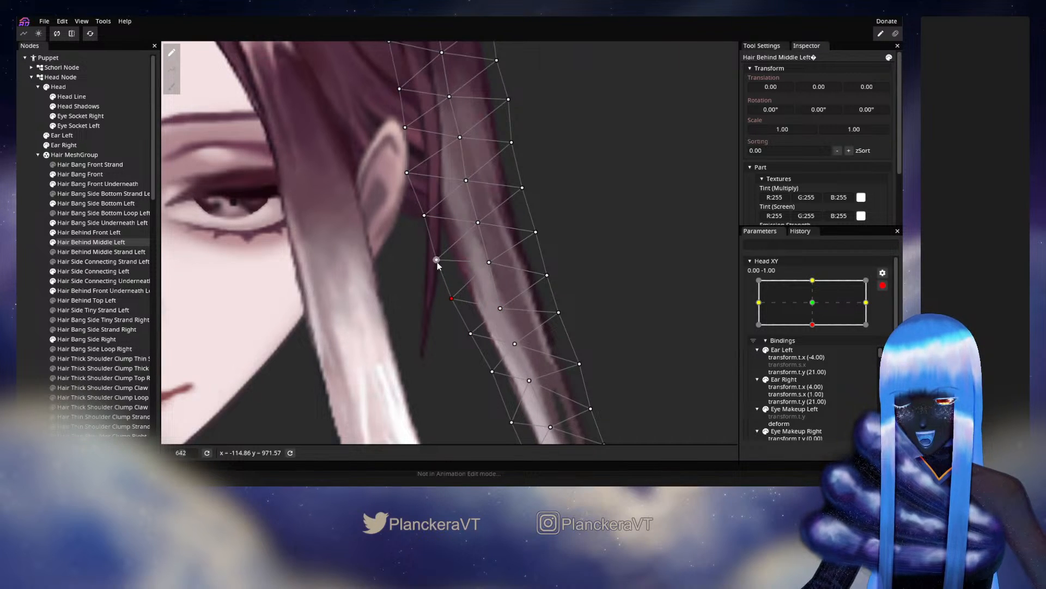
pyautogui.moveTo(435, 263); pyautogui.dragTo(435, 265)
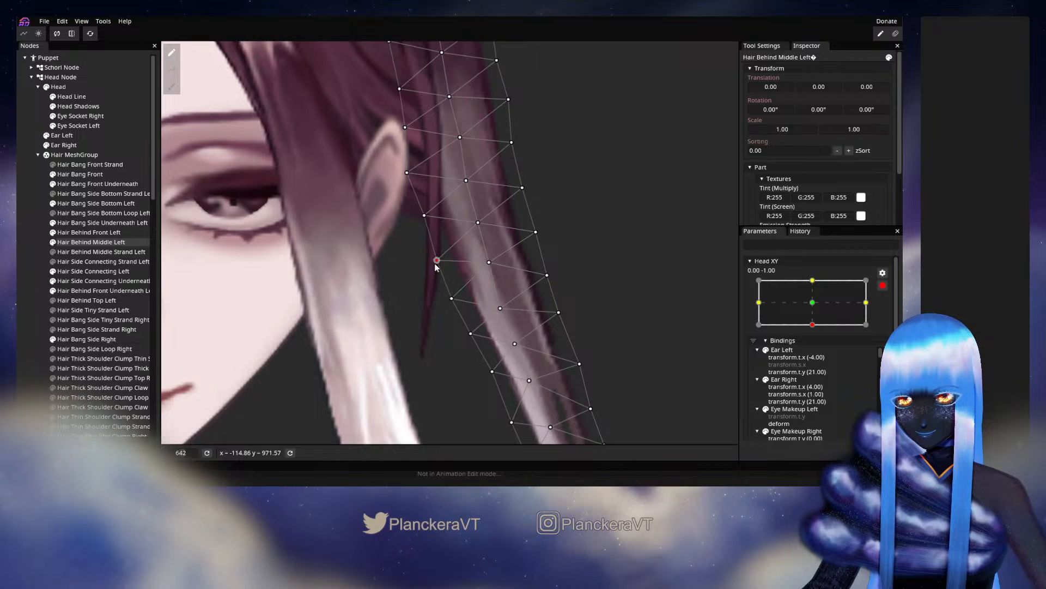
pyautogui.click(580, 333)
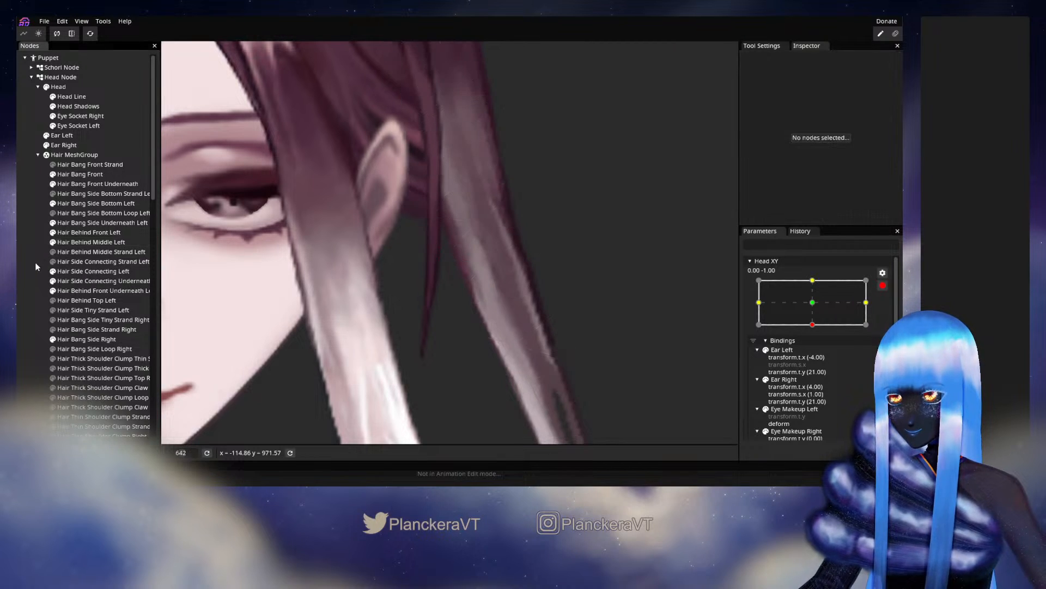
# Disarm Head XY and move it vertically from the downward pose to check how the whole left strand follows the head
pyautogui.scroll(-2, 579, 333)
pyautogui.scroll(-7, 557, 316)
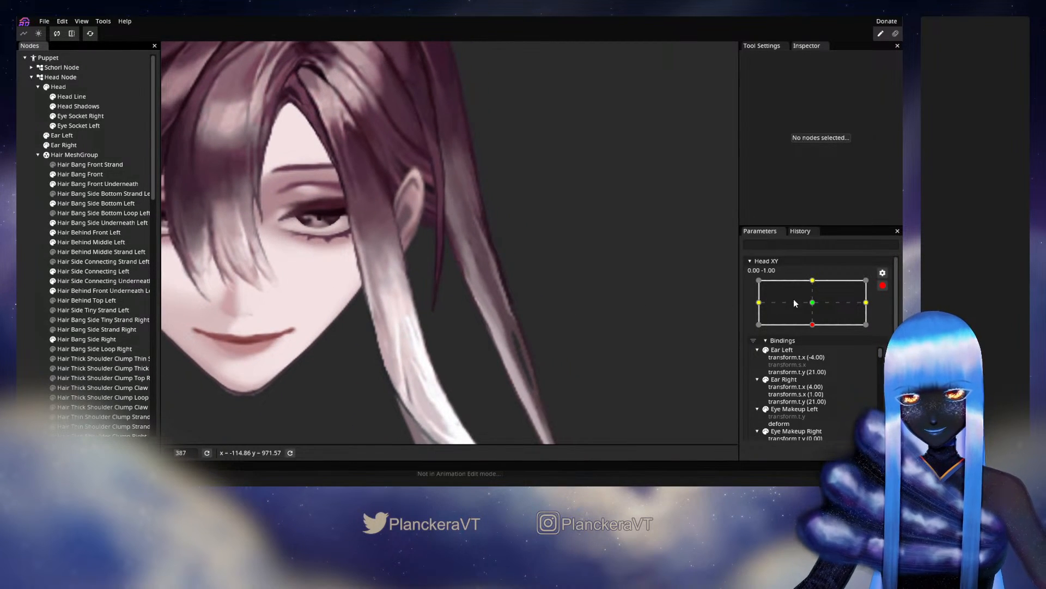
pyautogui.click(880, 286)
pyautogui.moveTo(816, 355)
pyautogui.mouseDown()
pyautogui.moveTo(813, 330)
pyautogui.moveTo(817, 354)
pyautogui.moveTo(816, 341)
pyautogui.mouseUp()
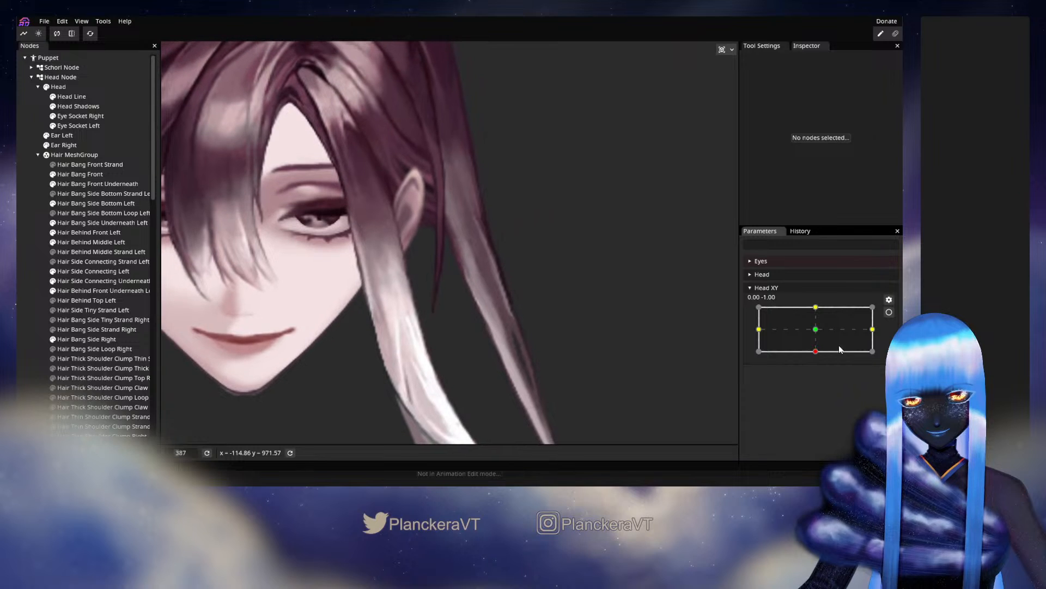
# Arm Head XY at 0.00, -1.00 and nudge Hair Behind Middle Left's inner-edge and centre vertices just below the ear
pyautogui.click(889, 311)
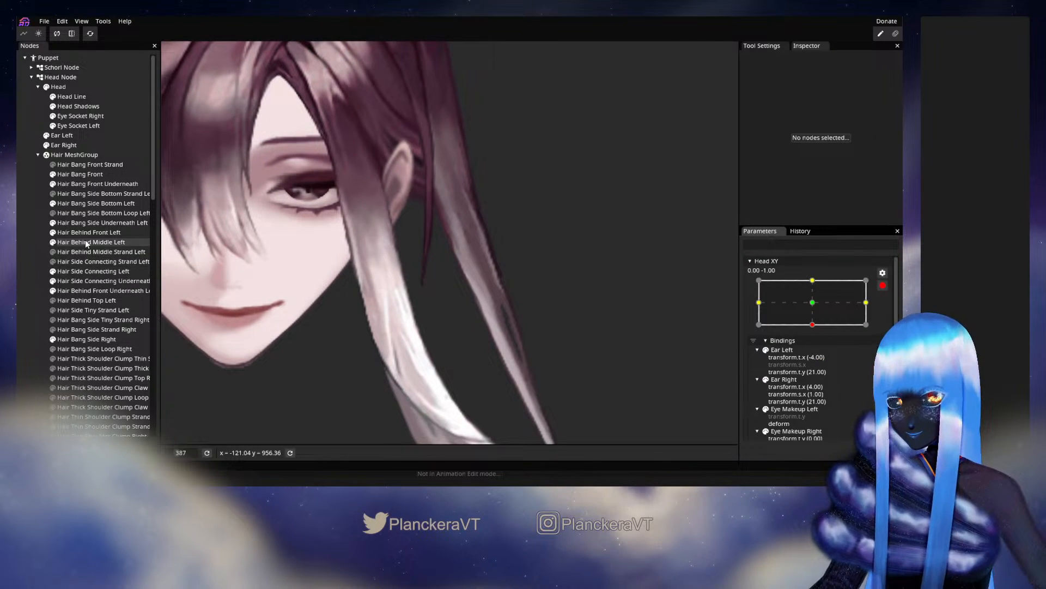
pyautogui.click(126, 242)
pyautogui.scroll(3, 455, 313)
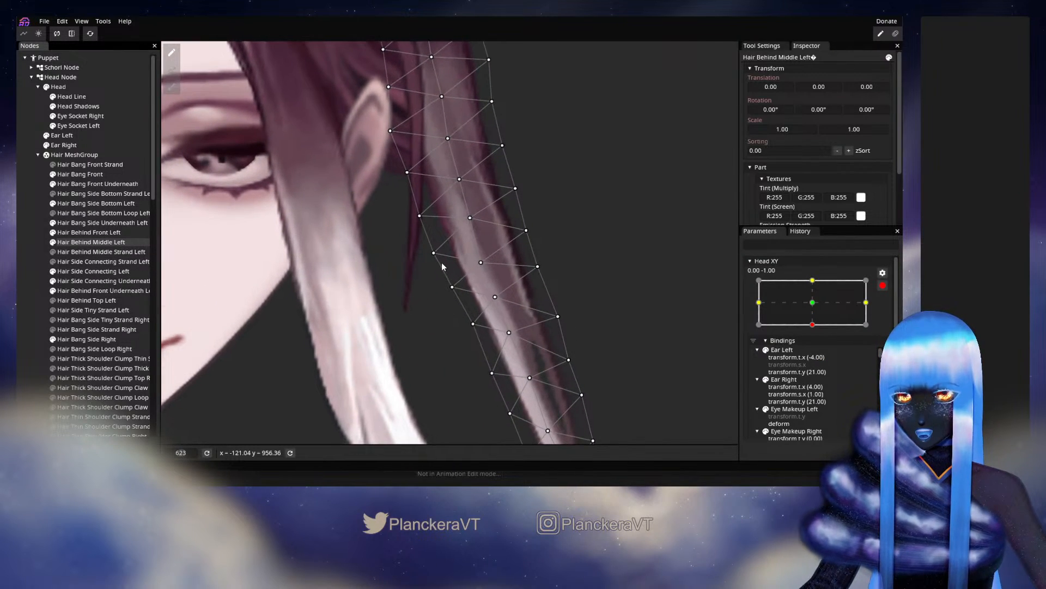
pyautogui.click(435, 254)
pyautogui.click(471, 218)
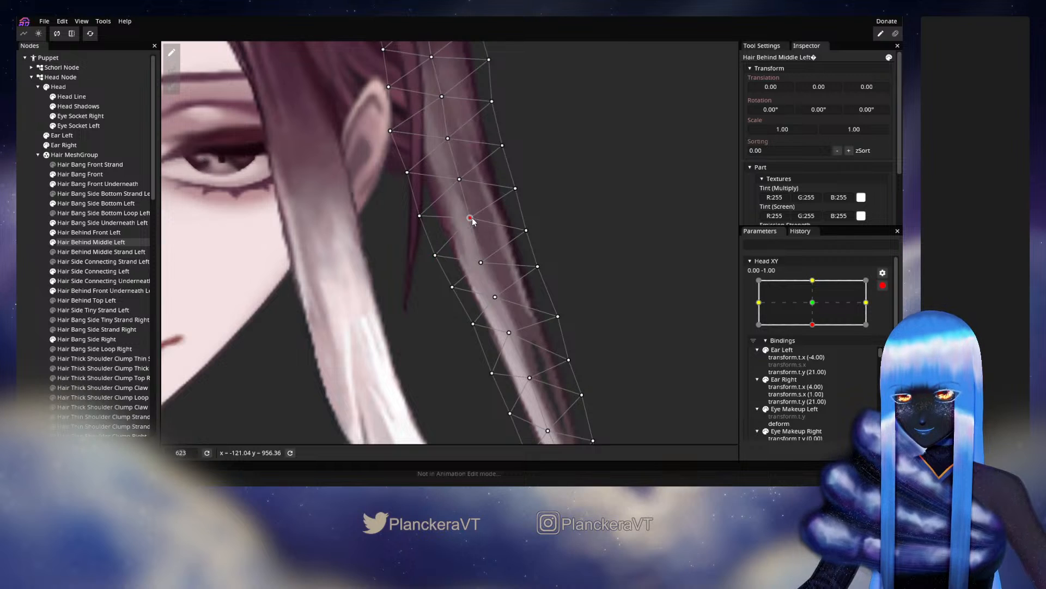
pyautogui.moveTo(481, 264); pyautogui.dragTo(457, 299)
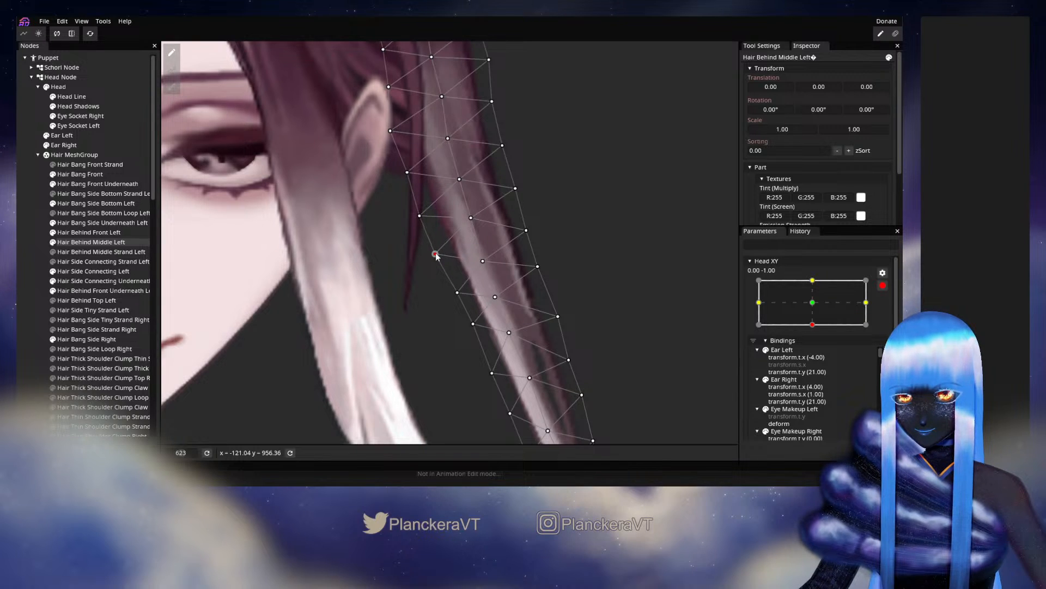
# Pull Hair Behind Middle Left's outer-edge vertices from ear level downward slightly inward, adjust one lower inner-edge vertex, and deselect the part
pyautogui.click(522, 227)
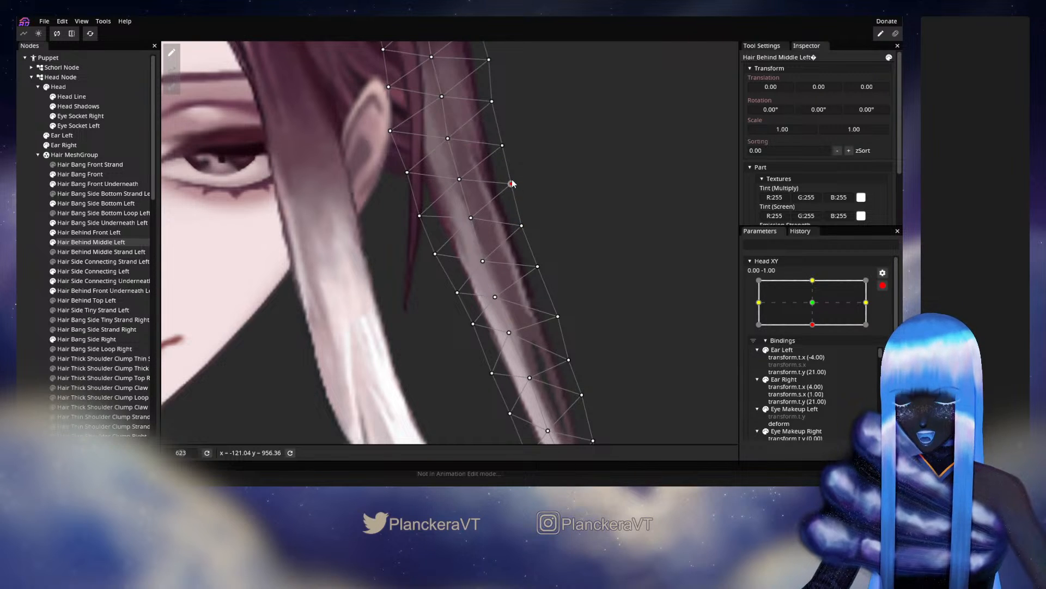
pyautogui.moveTo(515, 187); pyautogui.dragTo(512, 183)
pyautogui.click(500, 145)
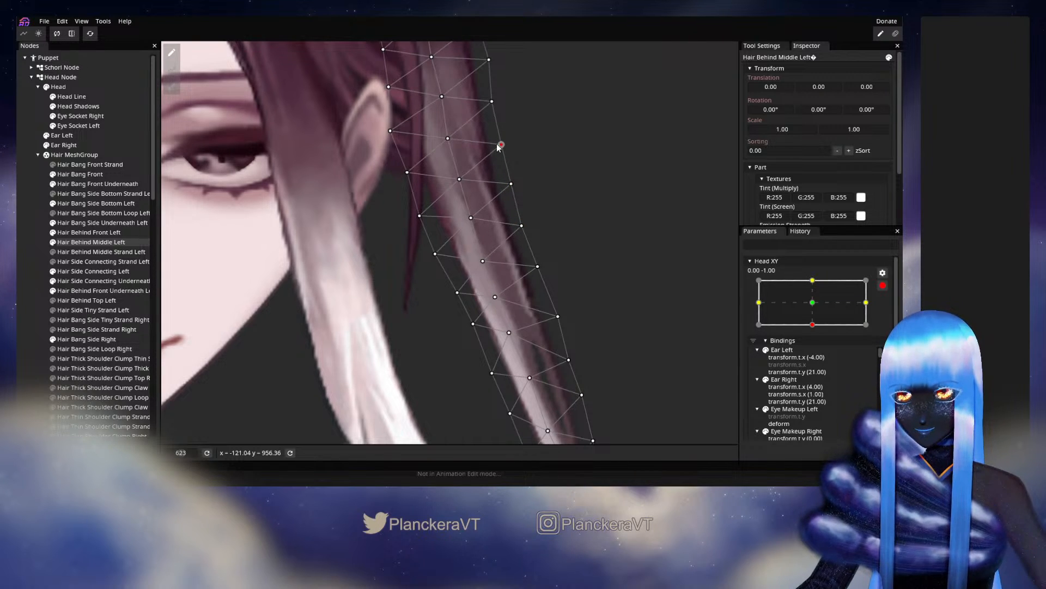
pyautogui.moveTo(537, 267); pyautogui.dragTo(535, 266)
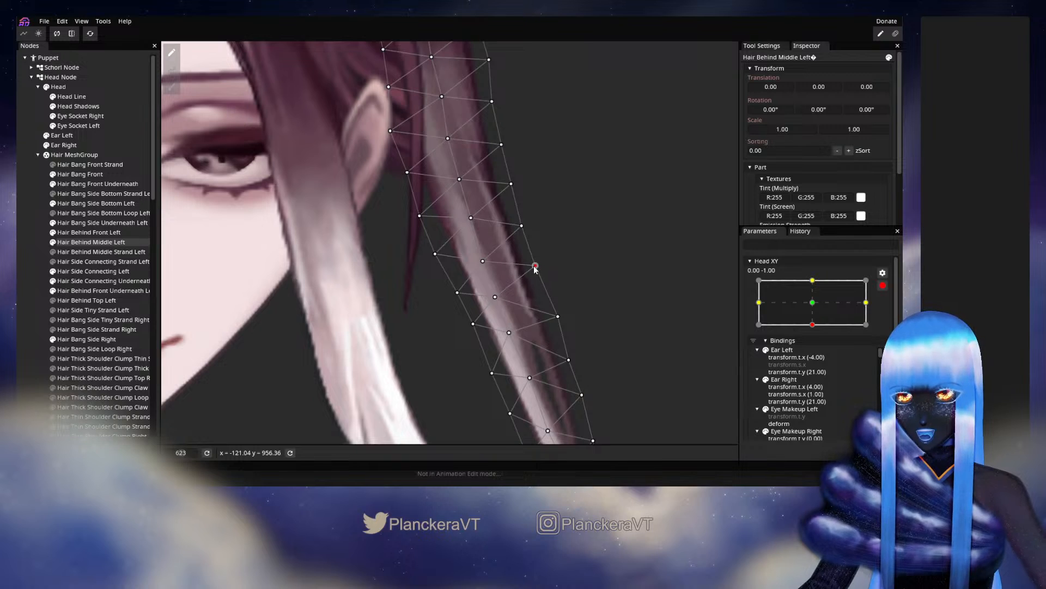
pyautogui.moveTo(558, 316); pyautogui.dragTo(552, 308)
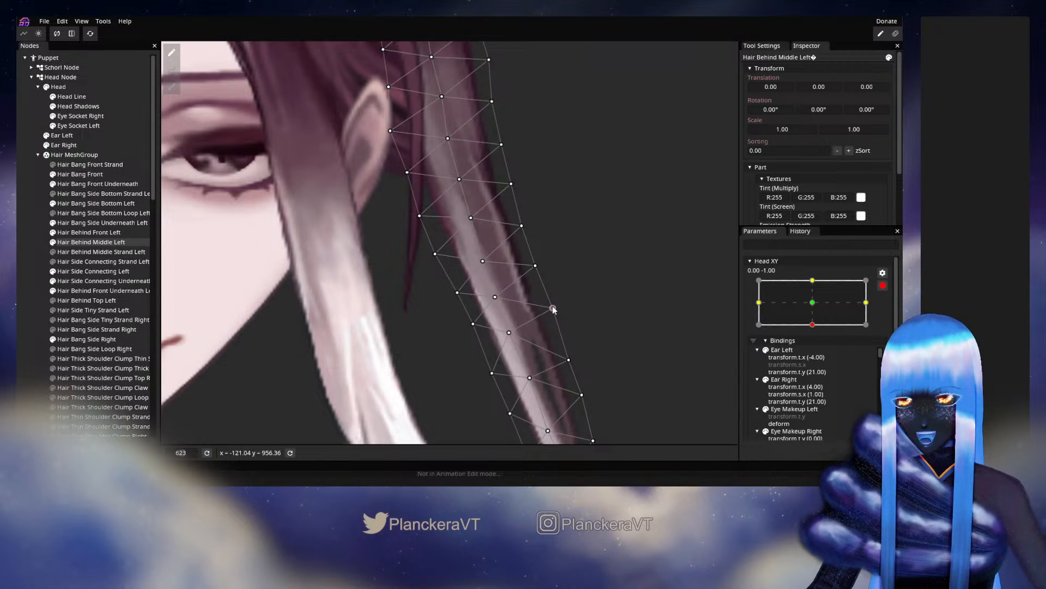
pyautogui.moveTo(492, 373); pyautogui.dragTo(490, 369)
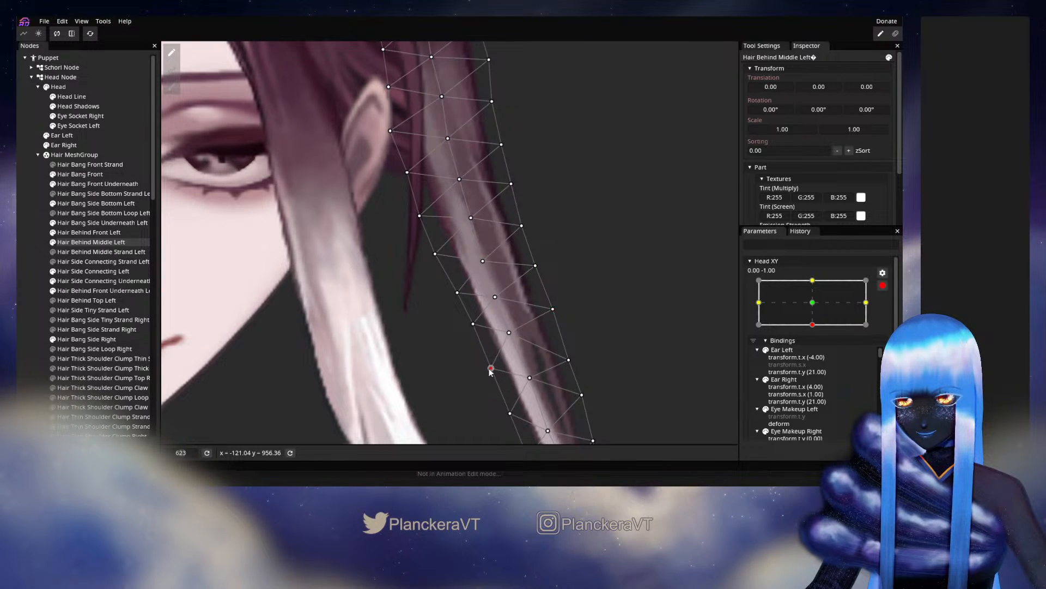
pyautogui.moveTo(568, 360); pyautogui.dragTo(568, 356)
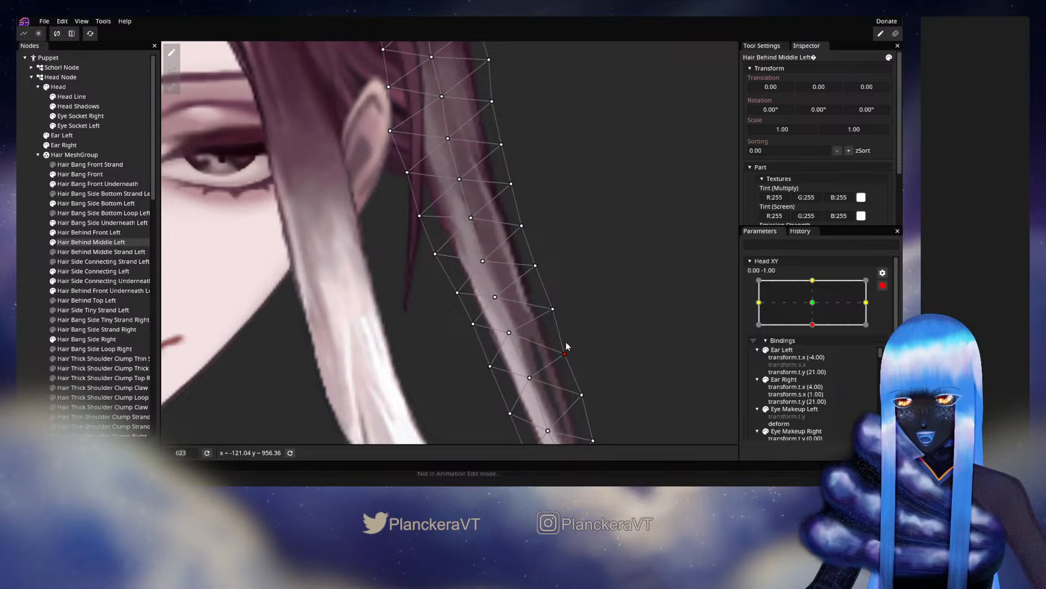
pyautogui.click(682, 323)
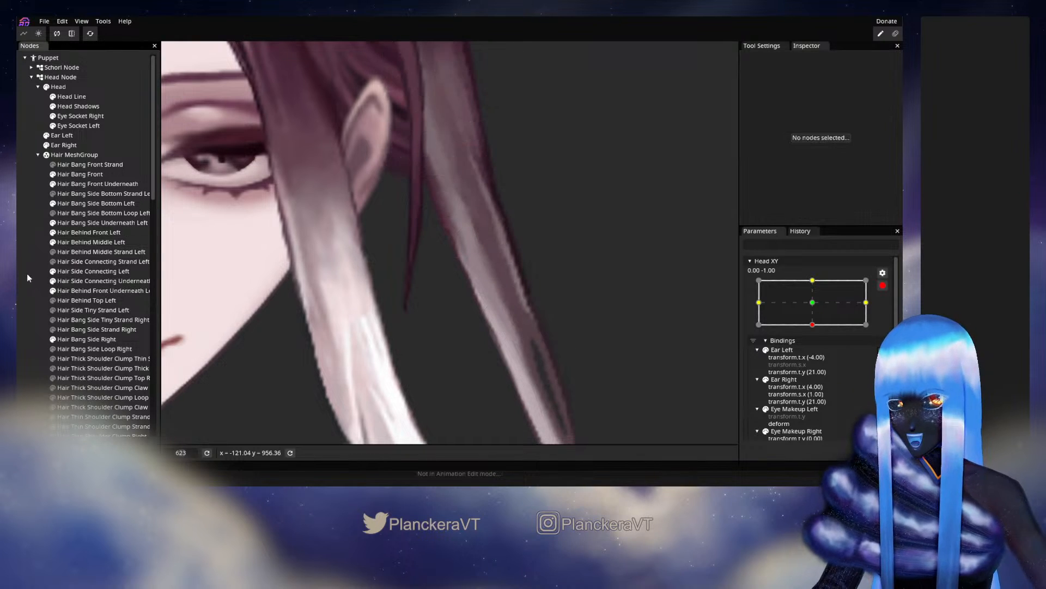
# Disarm Head XY and move it between the downward pose and the centre to check how the left strand follows
pyautogui.click(883, 285)
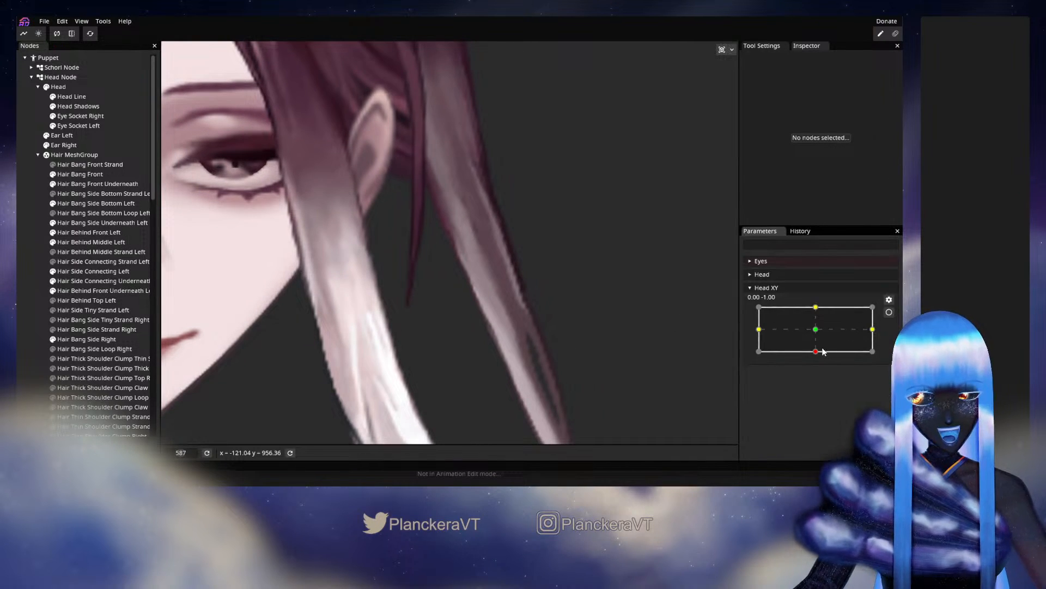
pyautogui.click(816, 352)
pyautogui.moveTo(816, 352); pyautogui.dragTo(816, 329)
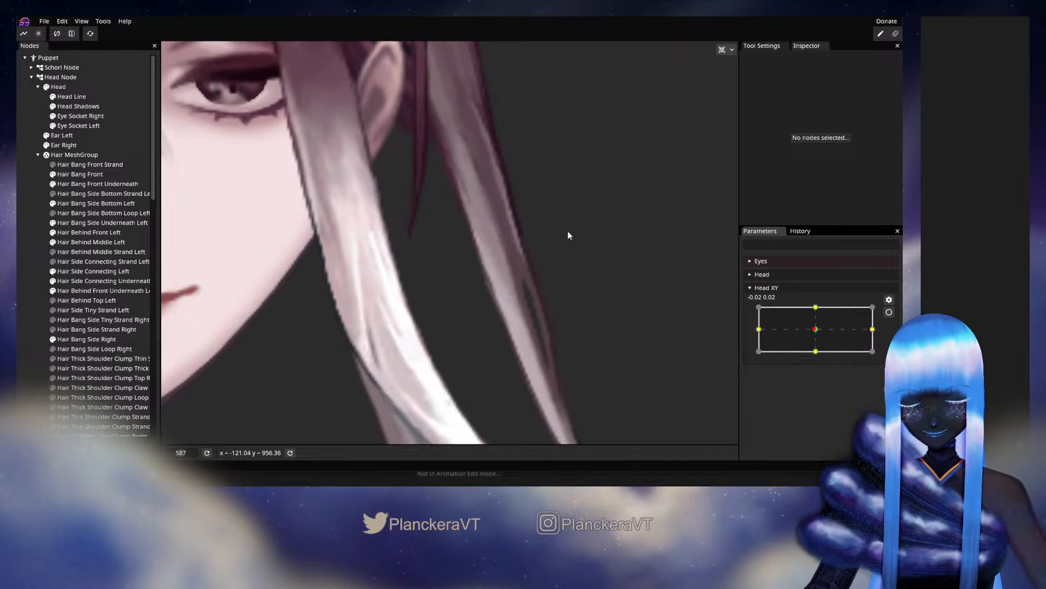
pyautogui.click(815, 339)
pyautogui.moveTo(816, 341); pyautogui.dragTo(814, 352)
# Arm Head XY at 0.00, -1.00 again and fine-tune Hair Behind Middle Left's centre and inner-edge vertices along the stretch below the ear
pyautogui.click(889, 312)
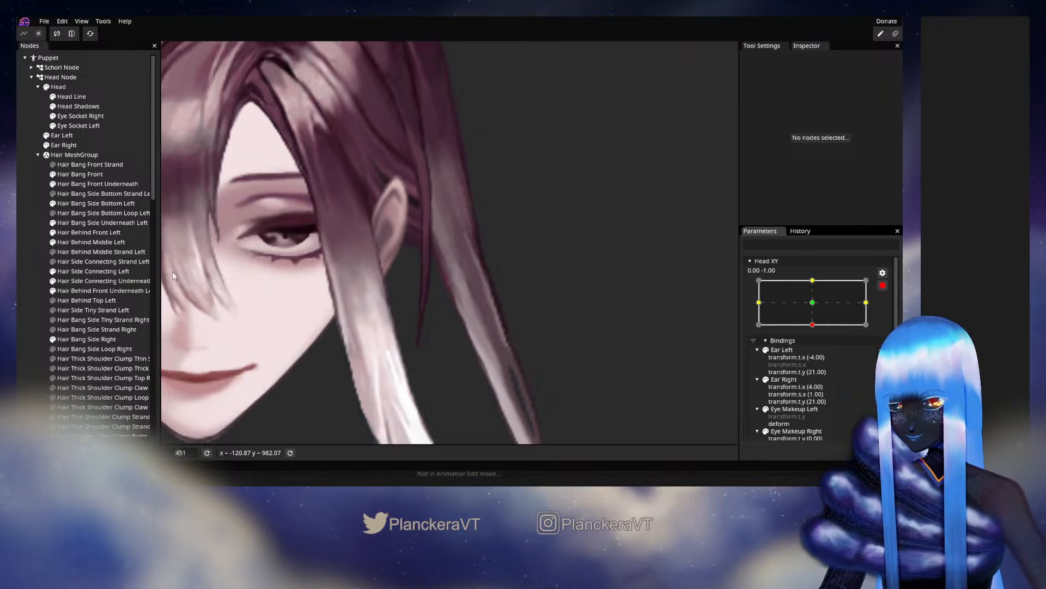
pyautogui.click(73, 243)
pyautogui.scroll(5, 432, 293)
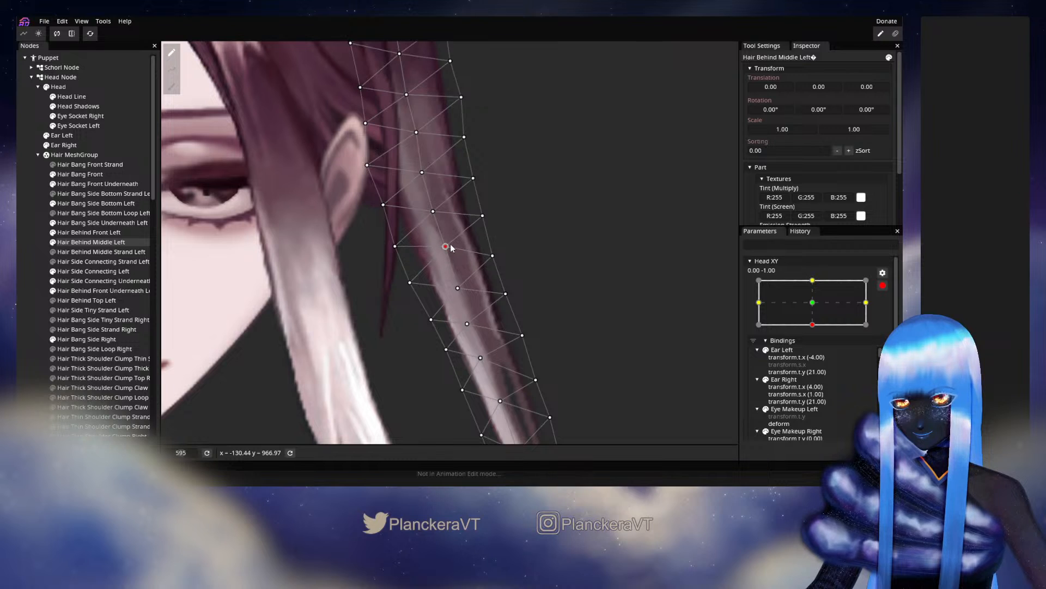
pyautogui.moveTo(450, 245); pyautogui.dragTo(449, 244)
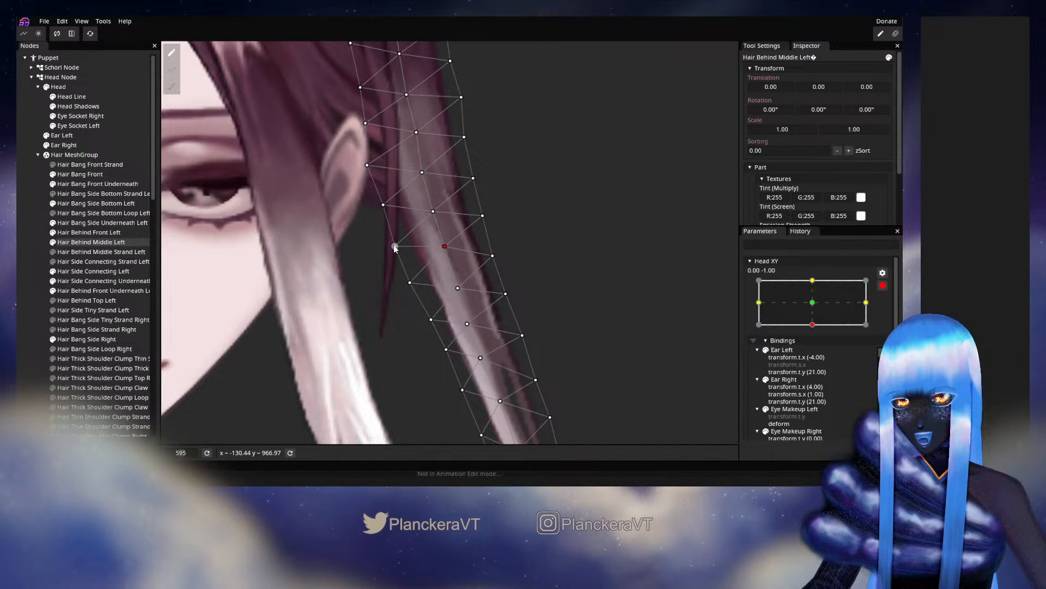
pyautogui.moveTo(393, 249); pyautogui.dragTo(395, 249)
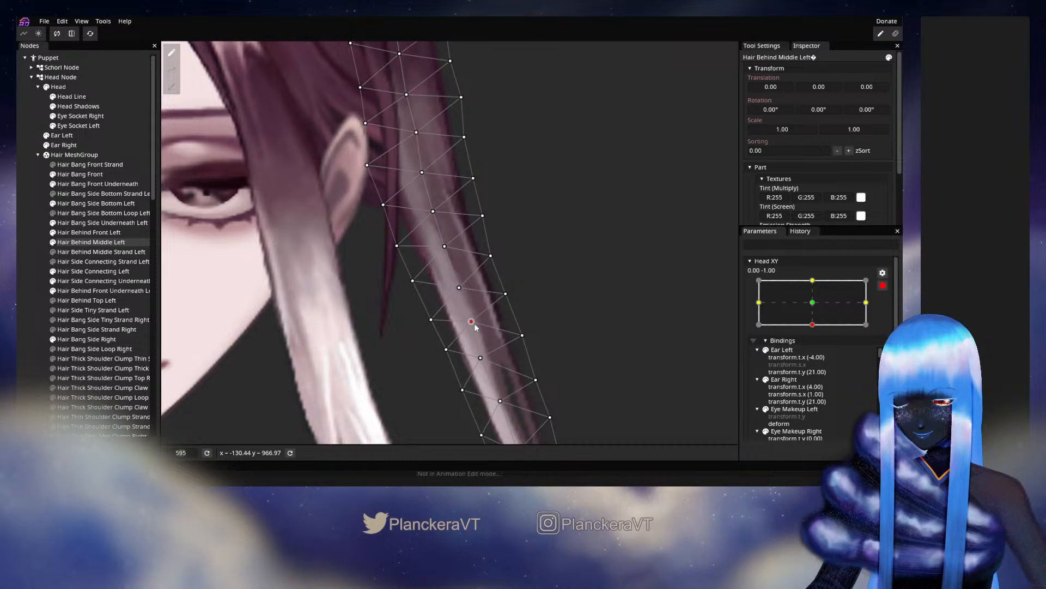
pyautogui.scroll(-1, 472, 324)
pyautogui.moveTo(473, 331); pyautogui.dragTo(475, 330)
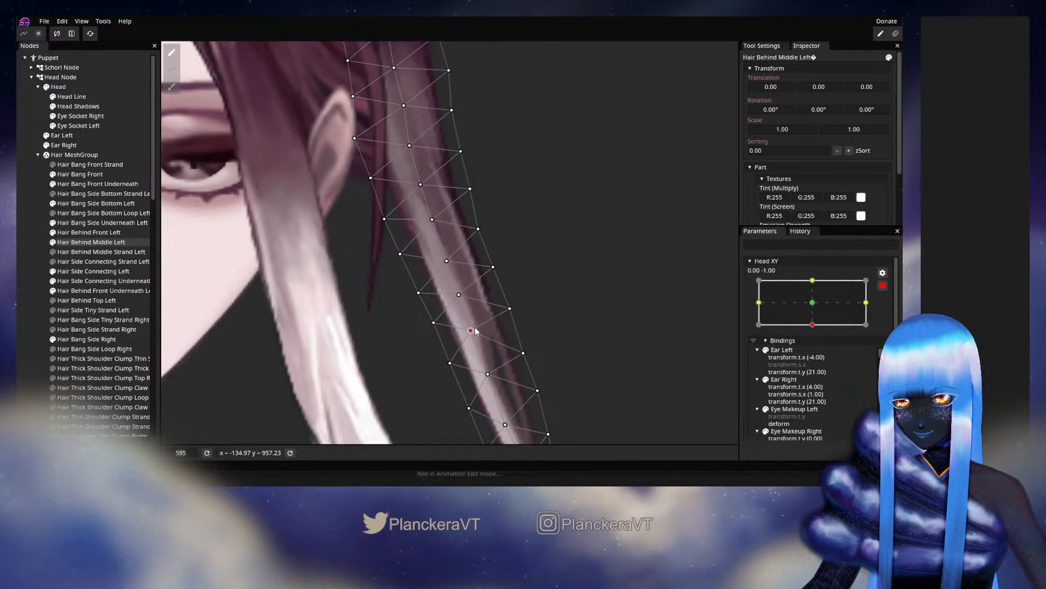
pyautogui.moveTo(451, 364); pyautogui.dragTo(452, 363)
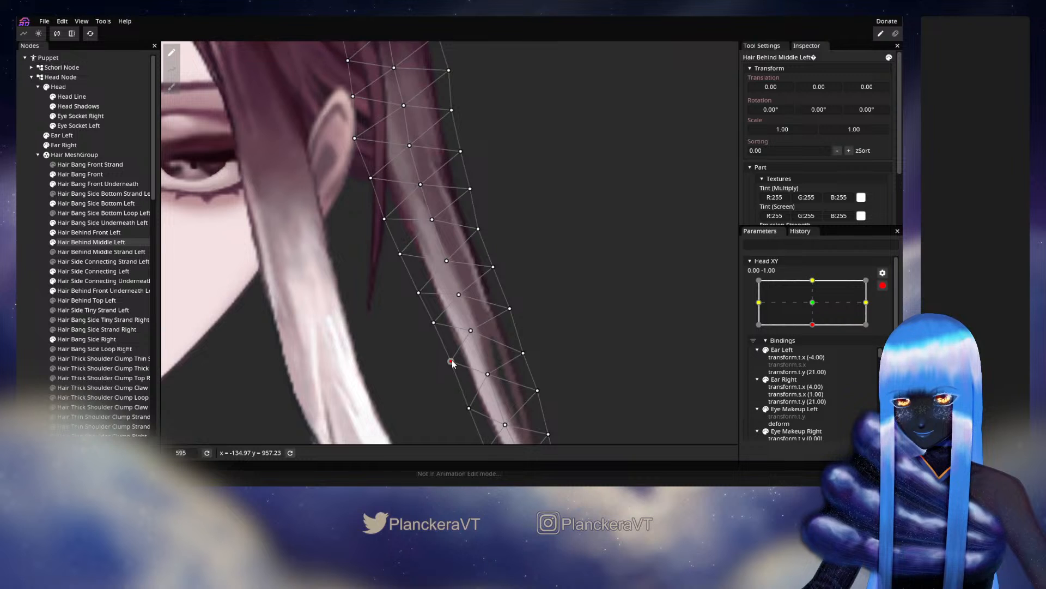
# Deselect the part, disarm Head XY and move it around the downward pose to preview the reshaped strand
pyautogui.click(25, 248)
pyautogui.scroll(-2, 551, 312)
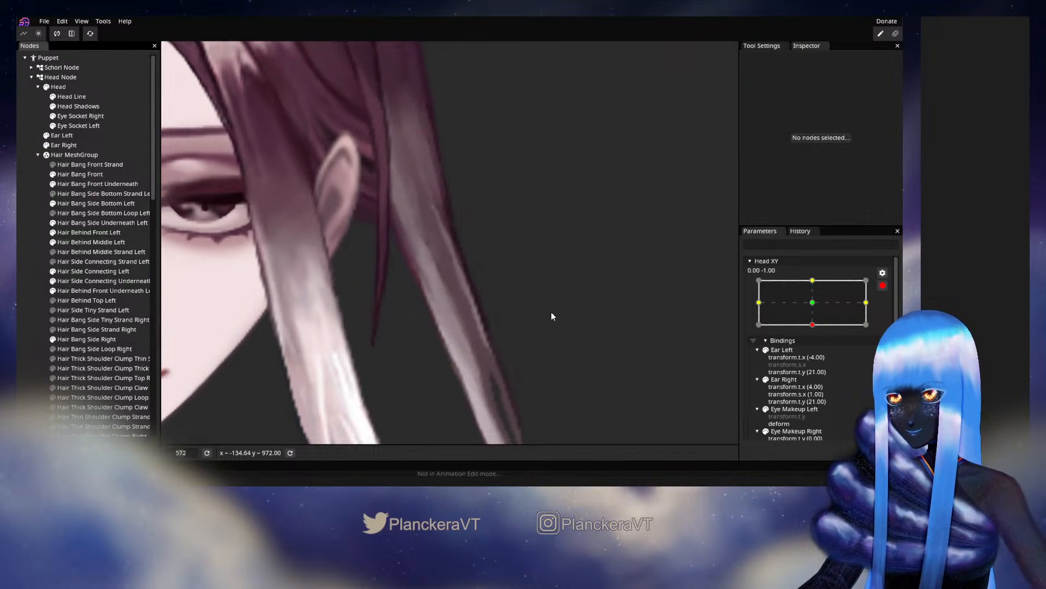
pyautogui.scroll(-3, 555, 308)
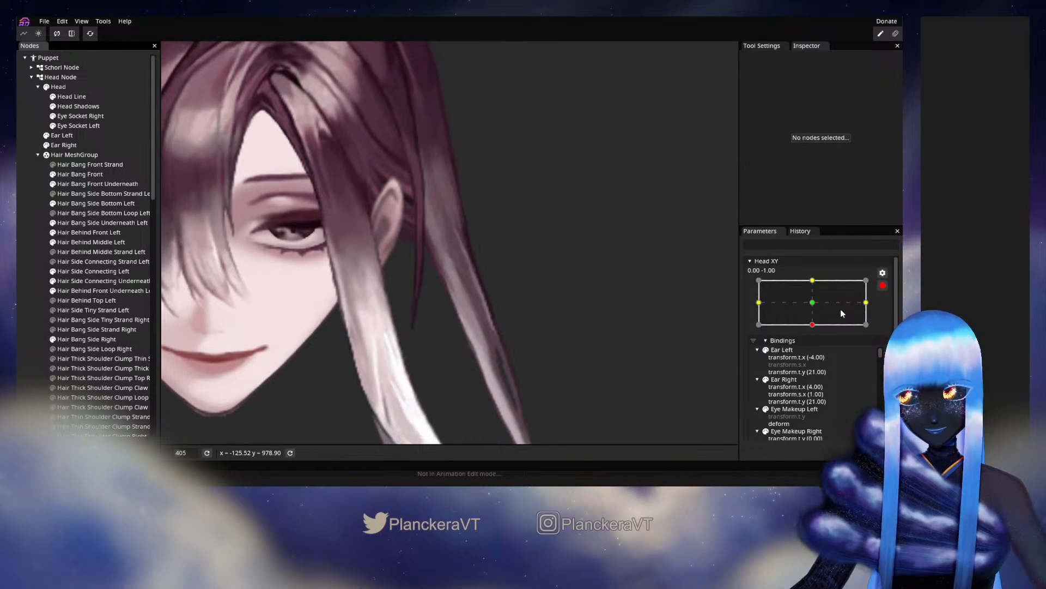
pyautogui.click(883, 285)
pyautogui.moveTo(816, 352)
pyautogui.mouseDown()
pyautogui.moveTo(817, 337)
pyautogui.moveTo(816, 352)
pyautogui.mouseUp()
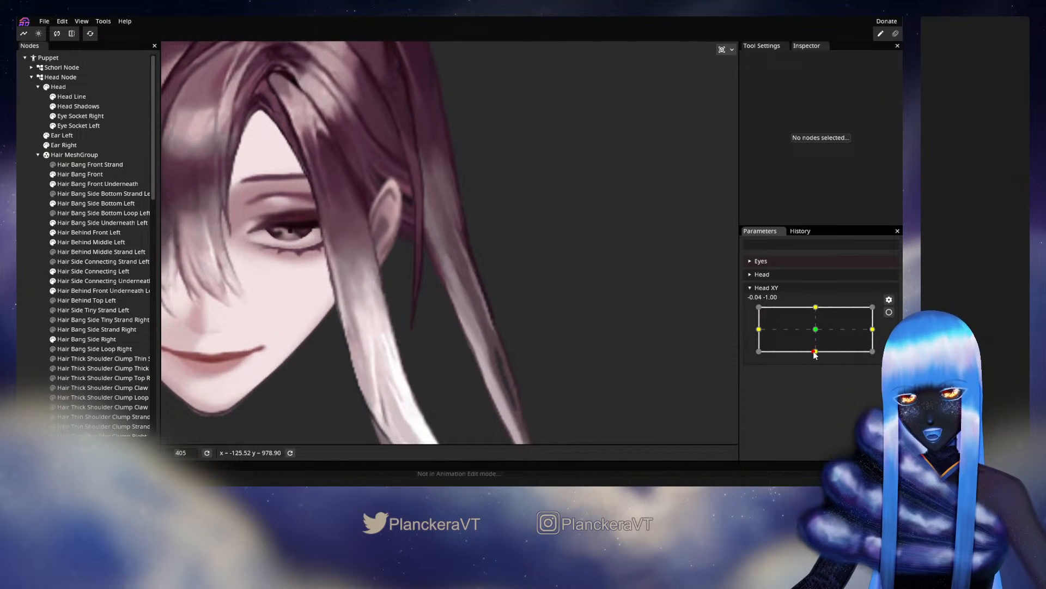
# With Head XY armed at 0.00, -1.00, shift Hair Behind Middle Left's centre and inner-edge vertices beside and just below the ear
pyautogui.click(889, 311)
pyautogui.scroll(5, 460, 313)
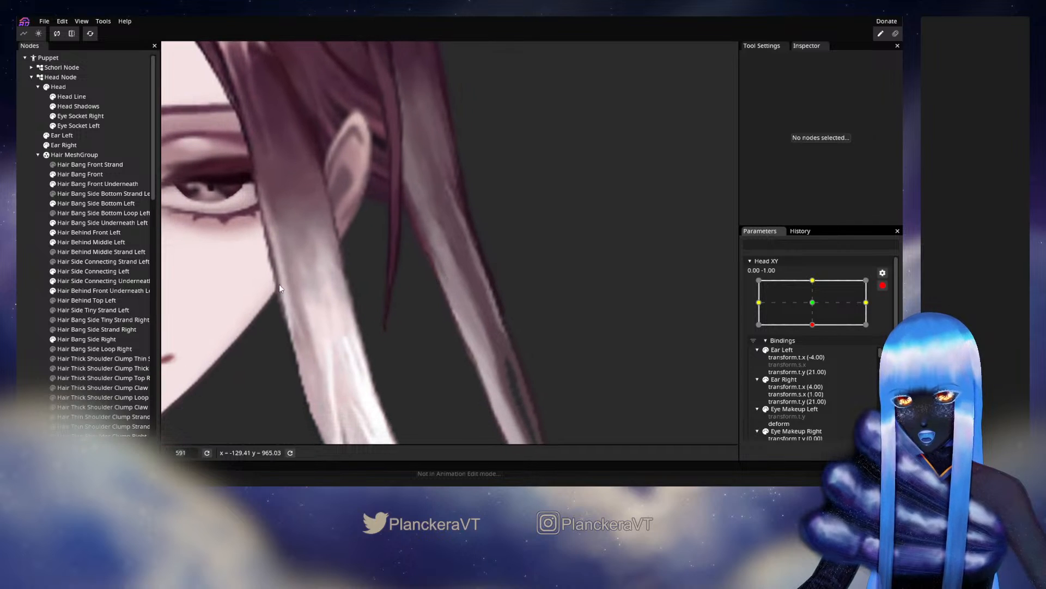
pyautogui.click(134, 232)
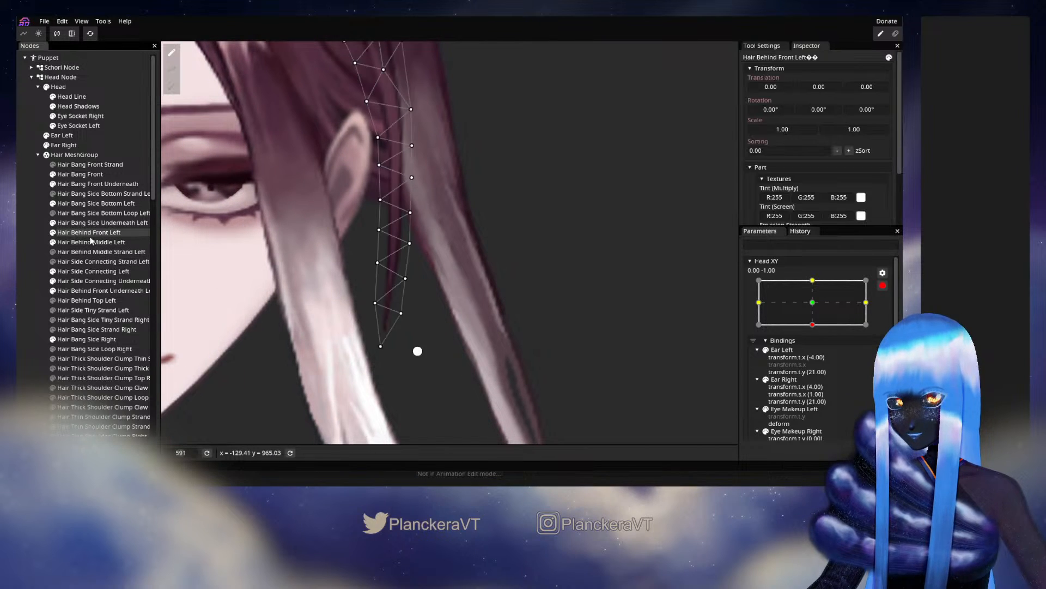
pyautogui.click(92, 242)
pyautogui.scroll(2, 431, 264)
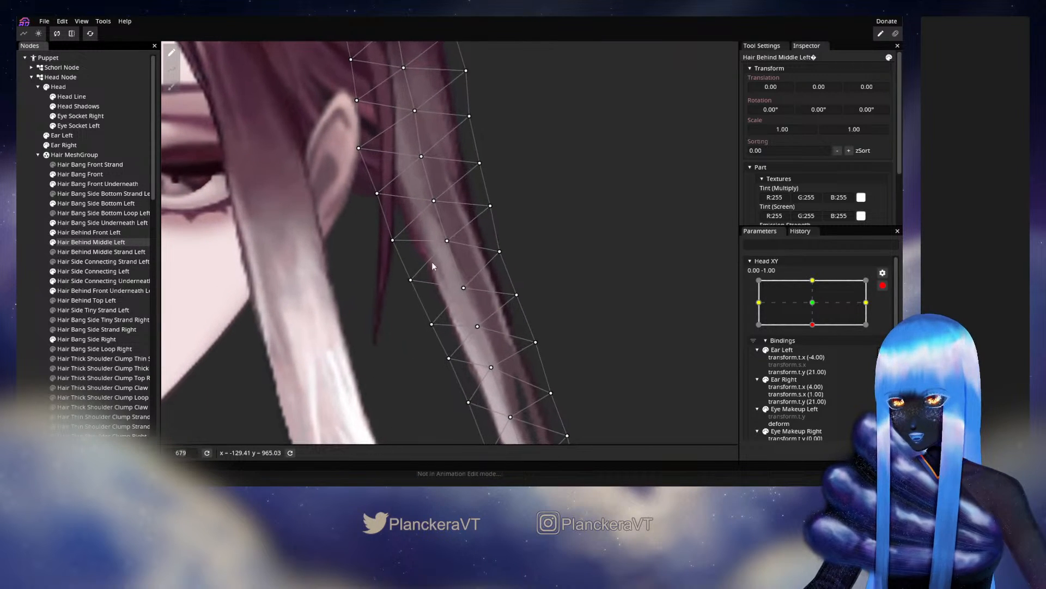
pyautogui.click(446, 241)
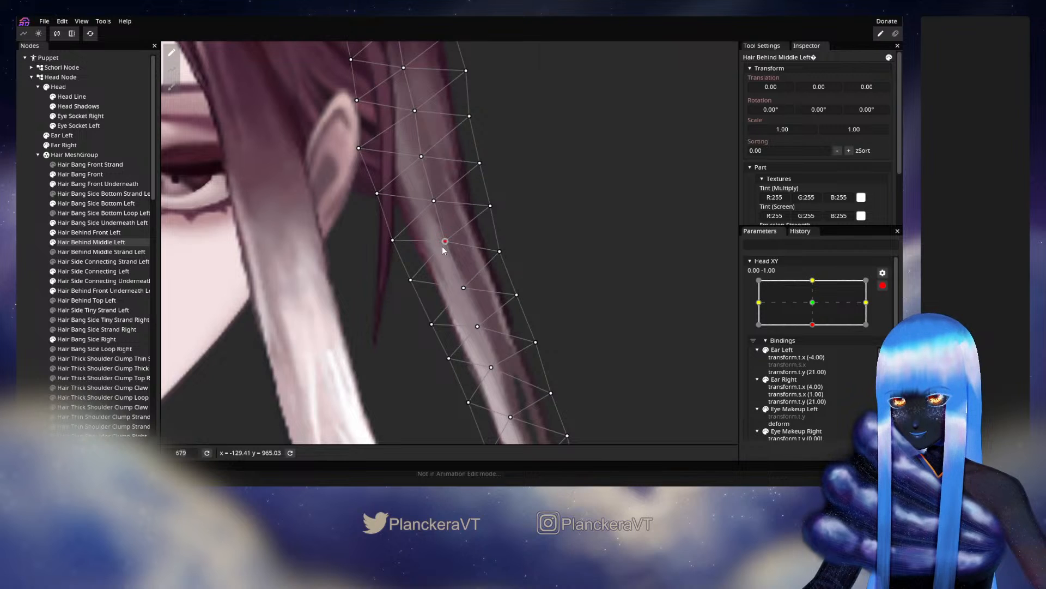
pyautogui.moveTo(410, 280); pyautogui.dragTo(407, 282)
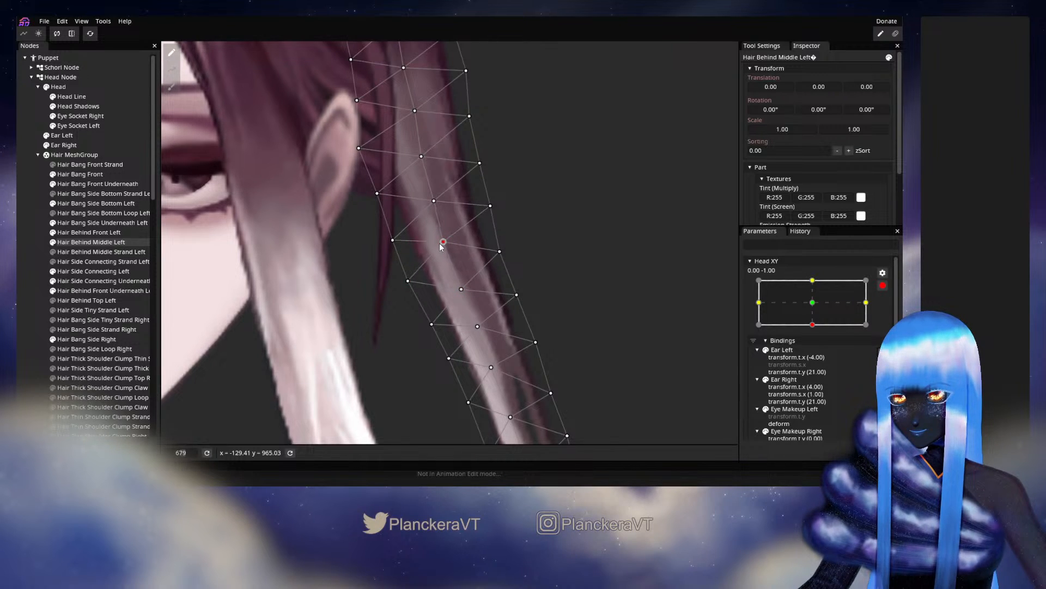
pyautogui.moveTo(393, 241); pyautogui.dragTo(393, 240)
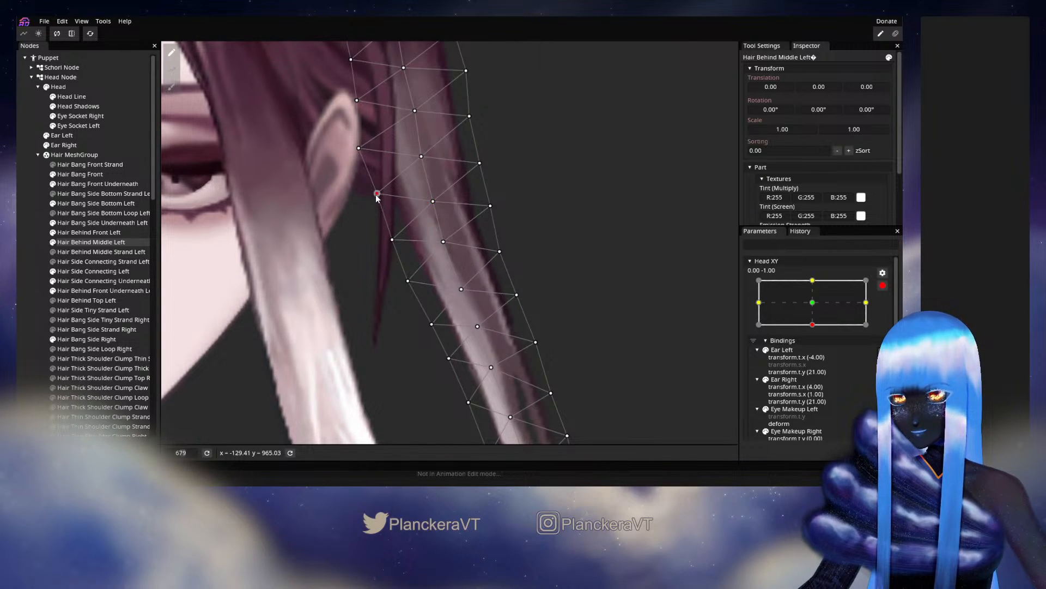
pyautogui.moveTo(374, 199); pyautogui.dragTo(376, 199)
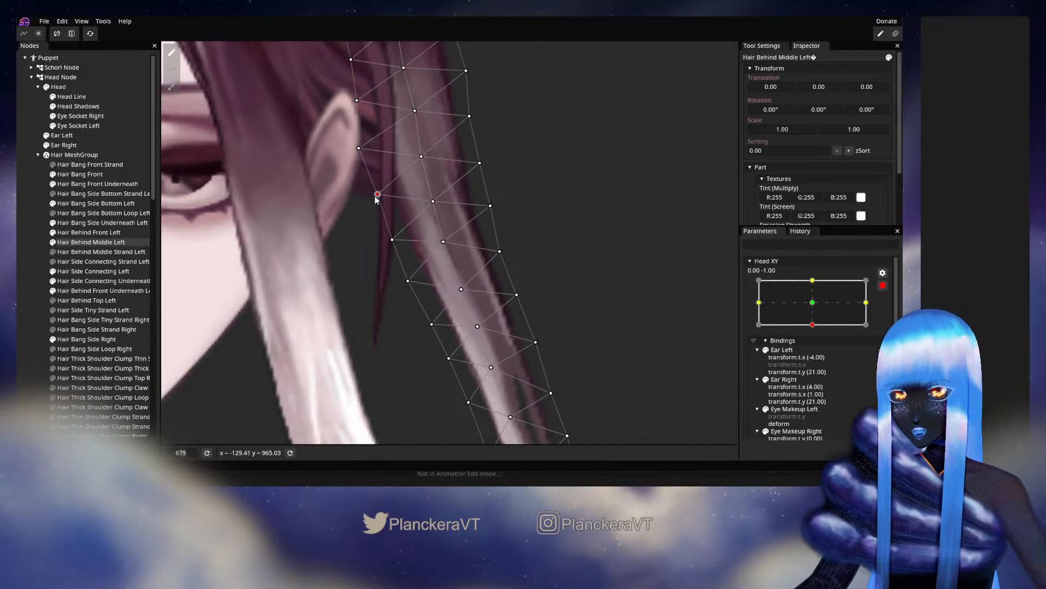
# Move Hair Behind Middle Left's mid-length centre and inner-edge vertices slightly toward the face to smooth the strand's curve
pyautogui.scroll(-2, 415, 267)
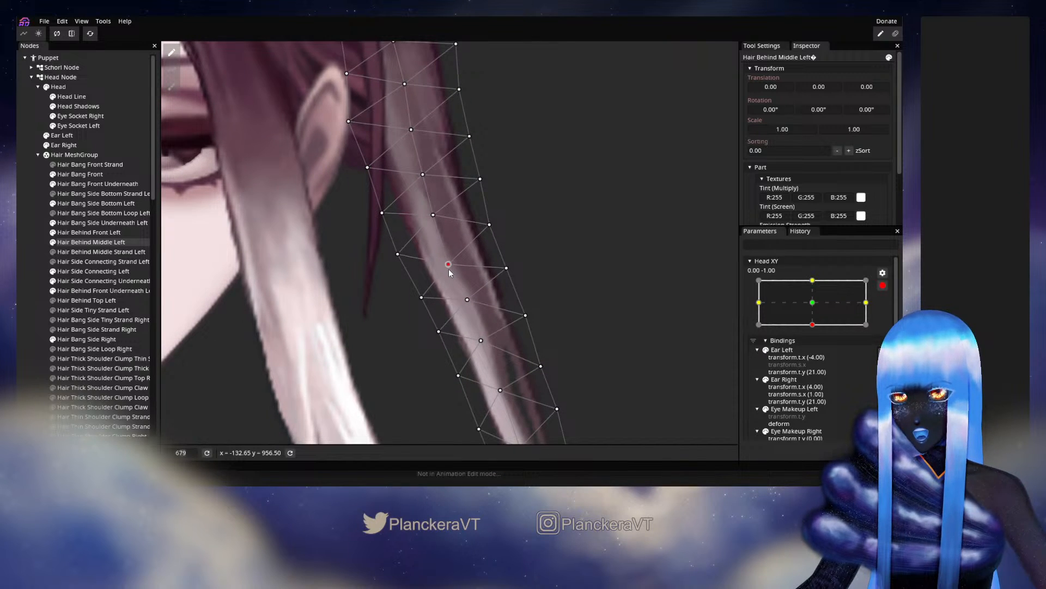
pyautogui.moveTo(470, 300); pyautogui.dragTo(462, 302)
pyautogui.moveTo(482, 339); pyautogui.dragTo(424, 302)
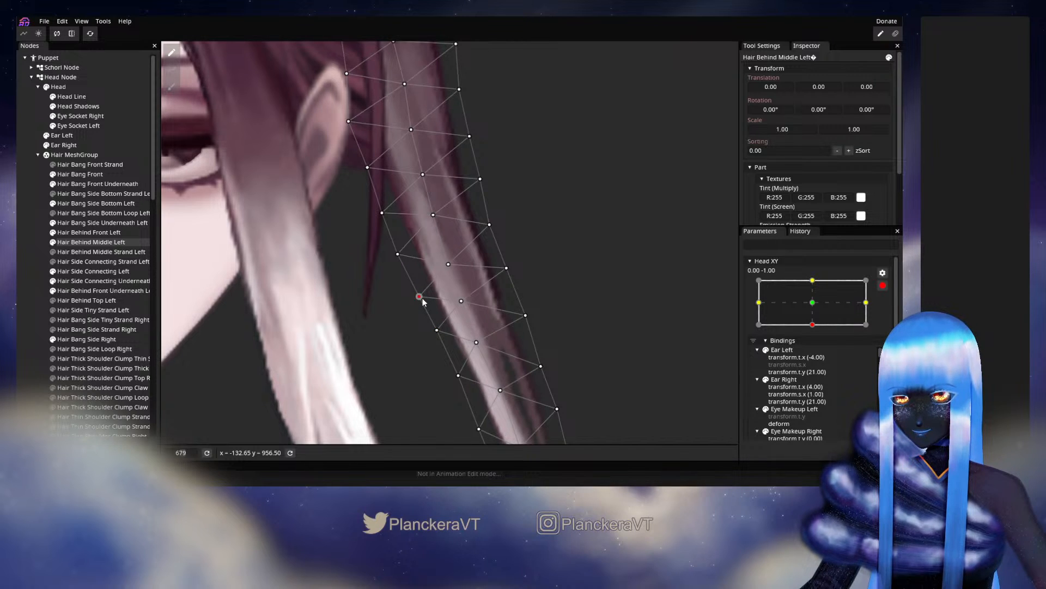
pyautogui.scroll(-3, 420, 224)
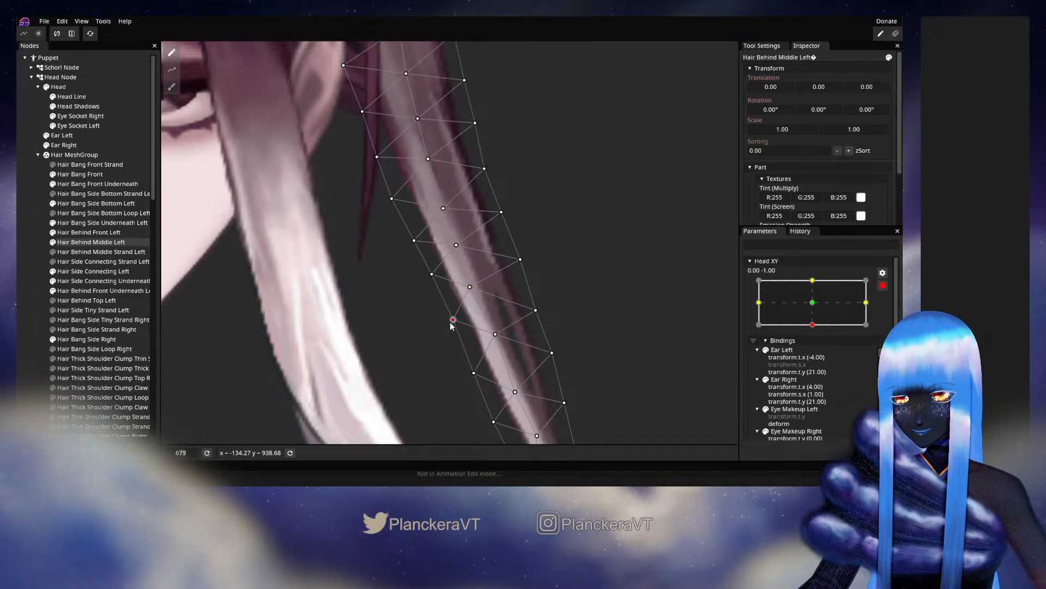
pyautogui.moveTo(451, 326); pyautogui.dragTo(449, 327)
# Nudge Hair Behind Middle Left's centre and inner-edge vertices in the lower-middle stretch slightly toward the face
pyautogui.scroll(-3, 480, 306)
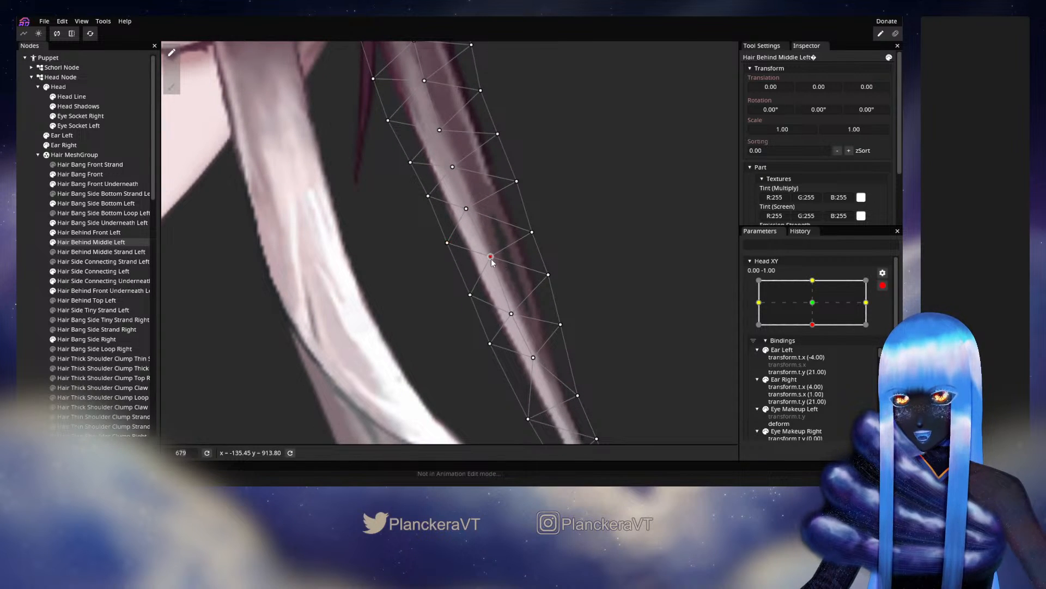
pyautogui.moveTo(492, 263); pyautogui.dragTo(490, 264)
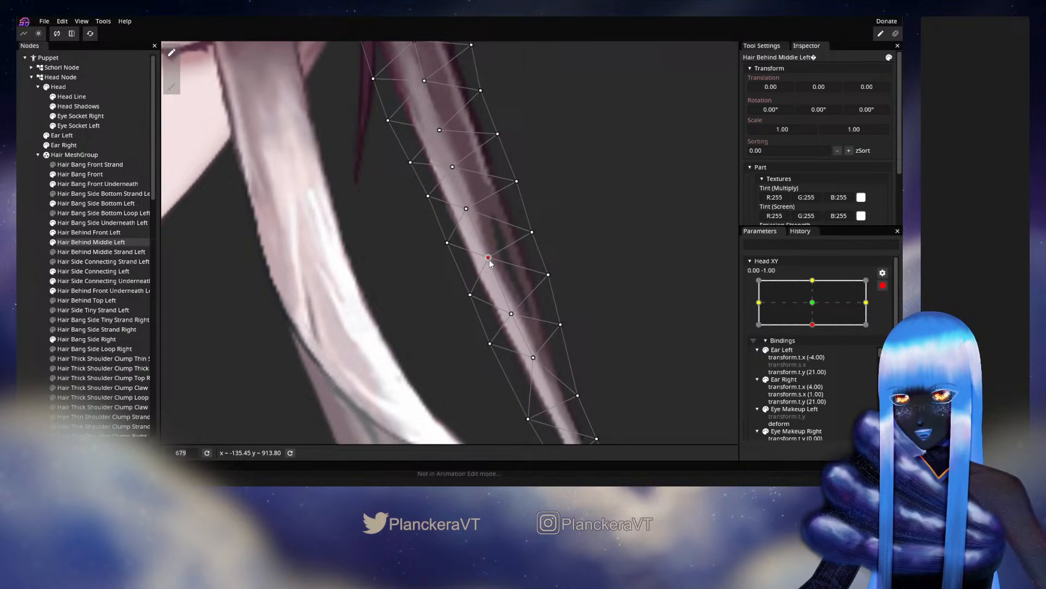
pyautogui.click(468, 295)
pyautogui.click(490, 344)
# Shift Hair Behind Middle Left's centre, inner-edge and outer-edge vertices near the strand's tapering lower end slightly toward the face
pyautogui.scroll(-3, 486, 349)
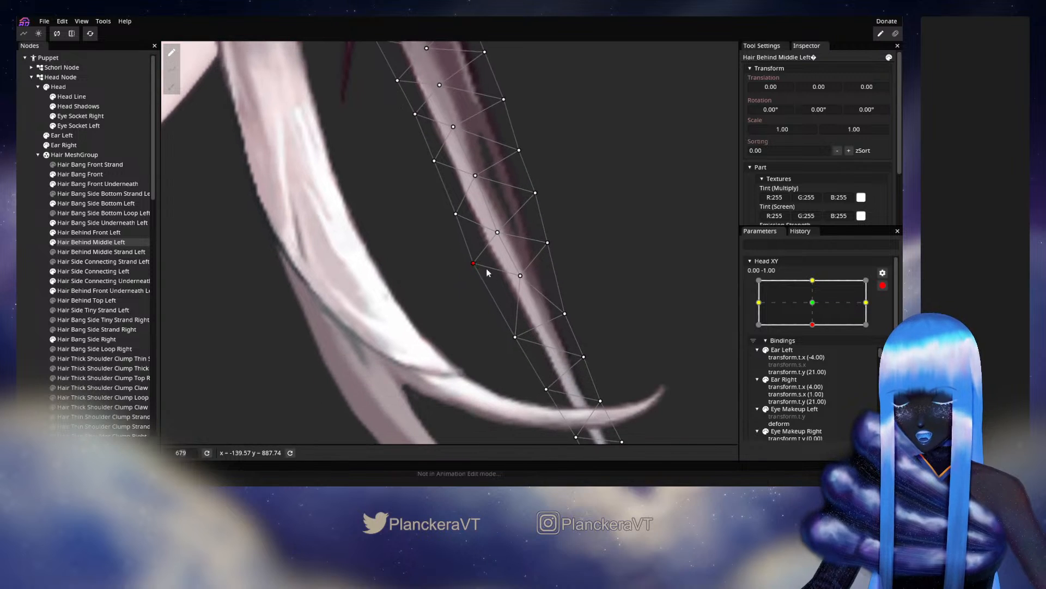
pyautogui.moveTo(521, 279); pyautogui.dragTo(518, 280)
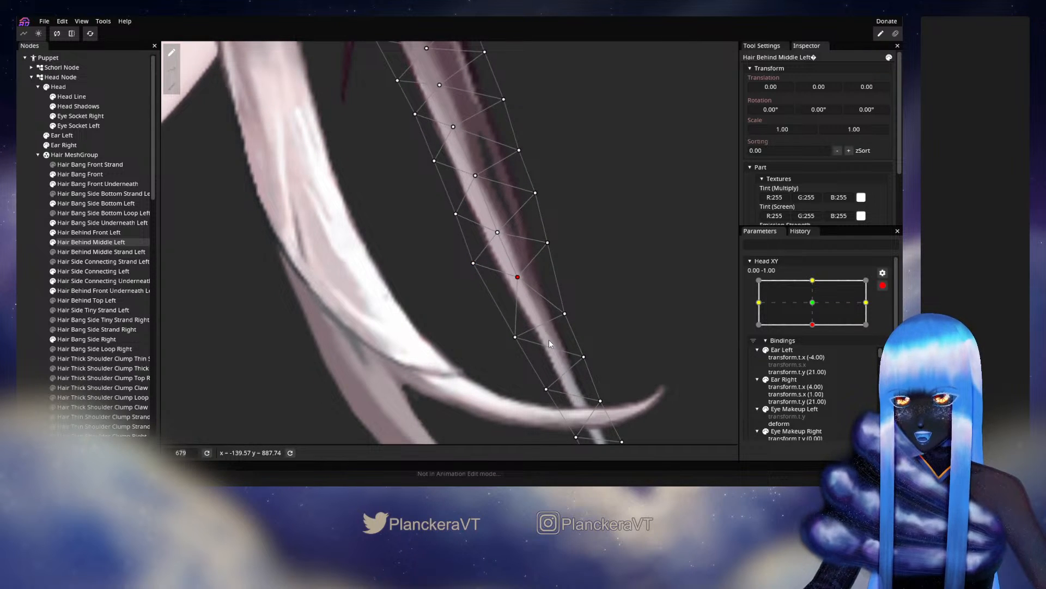
pyautogui.moveTo(566, 315); pyautogui.dragTo(563, 317)
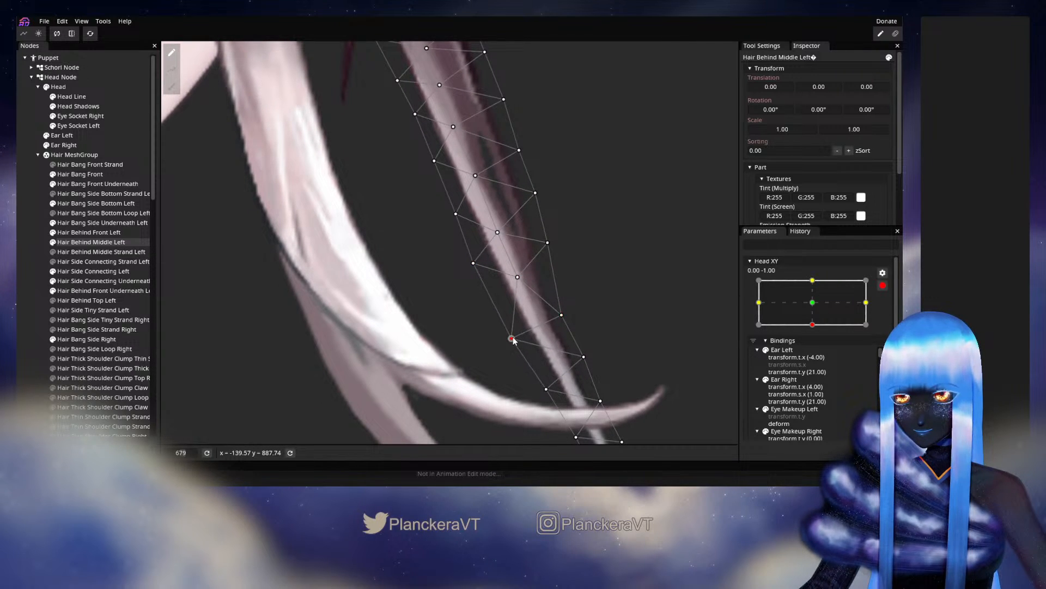
pyautogui.scroll(-3, 581, 240)
pyautogui.click(563, 280)
pyautogui.scroll(10, 584, 264)
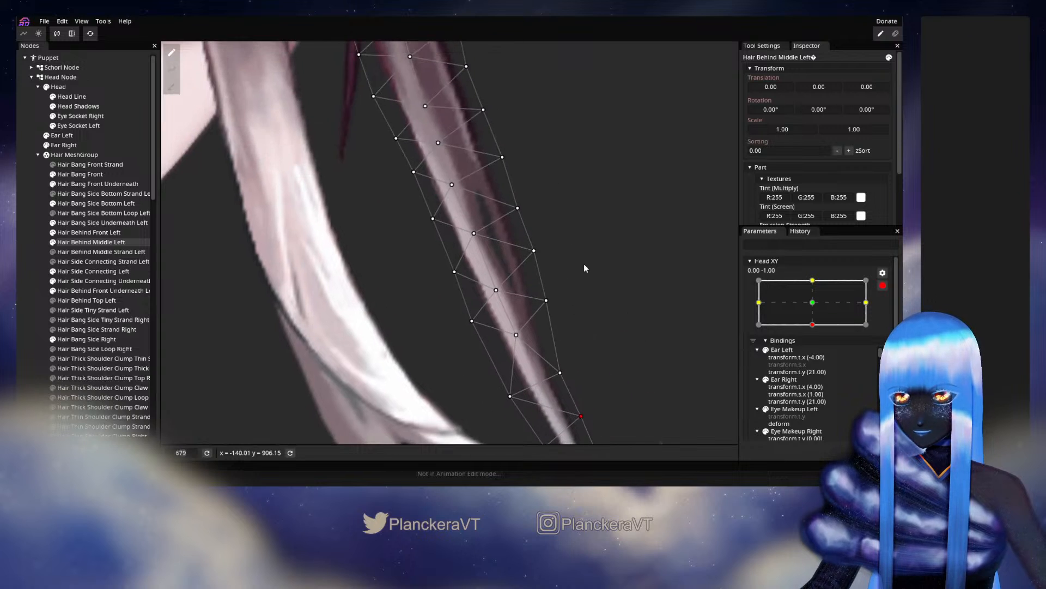
pyautogui.click(512, 284)
# Disarm Head XY and move it around the downward pose, with Hair Behind Middle Left's mesh hidden and shown, to check the strand
pyautogui.scroll(-5, 511, 282)
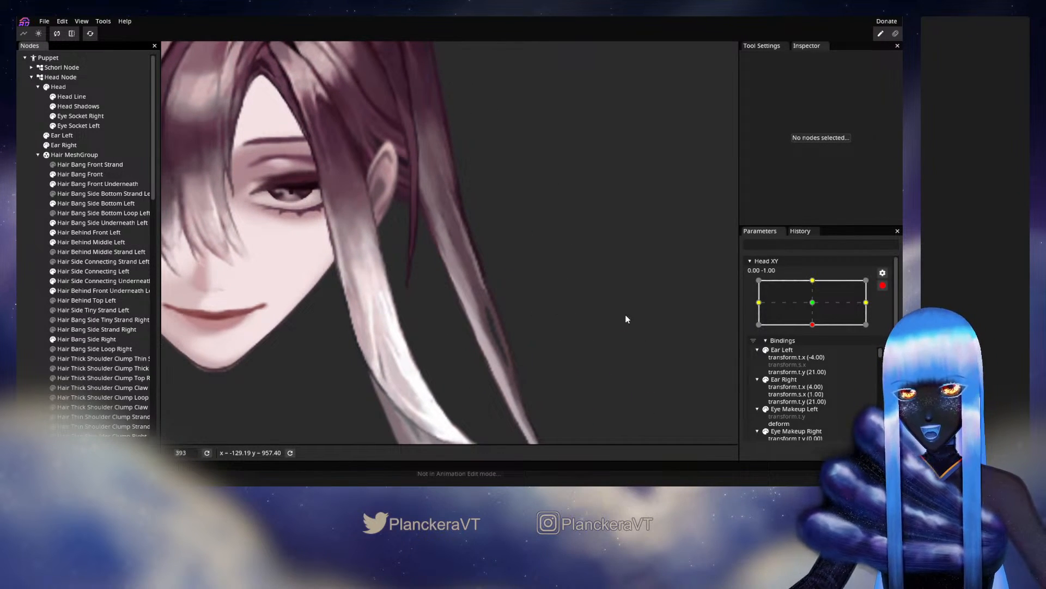
pyautogui.click(882, 285)
pyautogui.moveTo(817, 355)
pyautogui.mouseDown()
pyautogui.moveTo(817, 340)
pyautogui.moveTo(816, 353)
pyautogui.mouseUp()
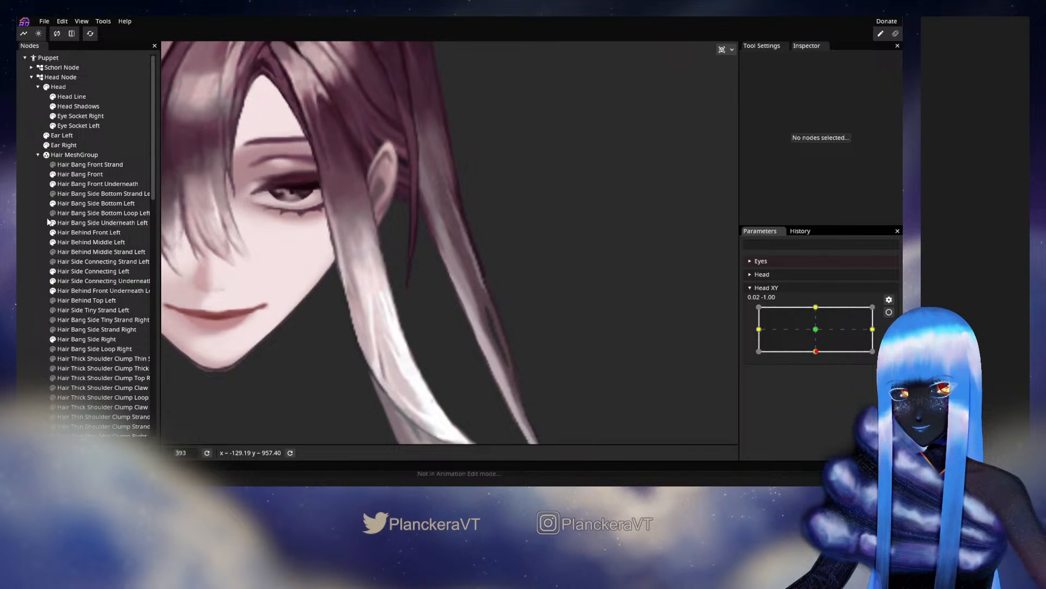
pyautogui.click(91, 242)
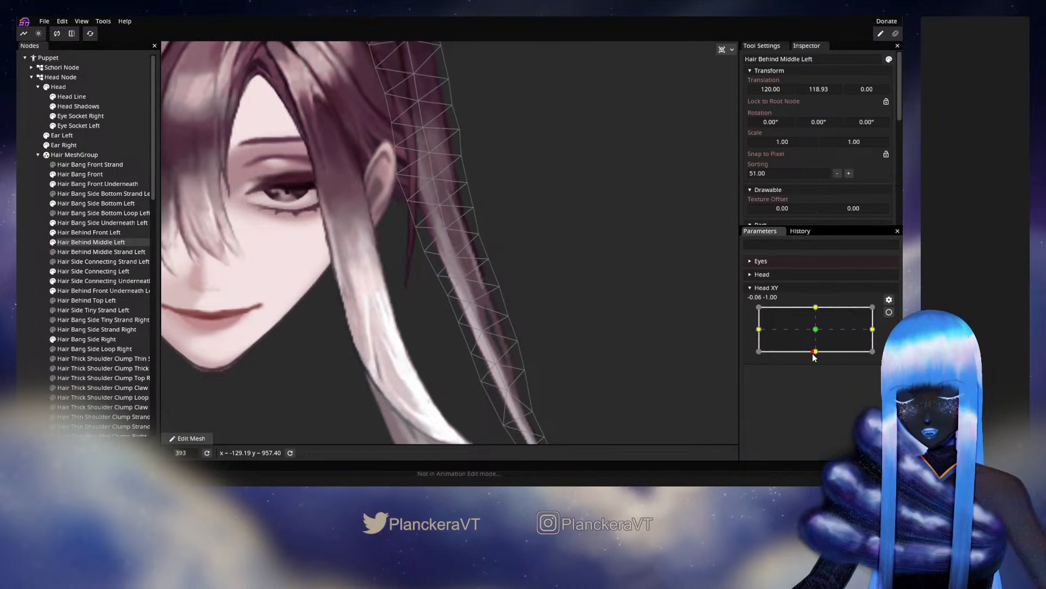
pyautogui.moveTo(816, 351)
pyautogui.mouseDown()
pyautogui.moveTo(816, 335)
pyautogui.moveTo(811, 352)
pyautogui.mouseUp()
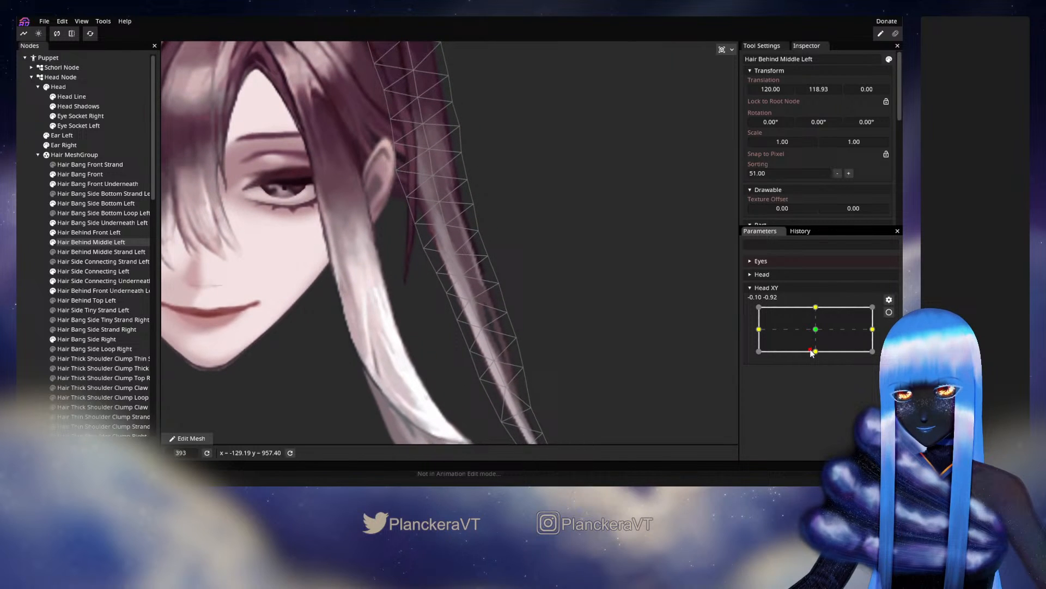
# Arm Head XY at 0.00, -1.00 and refine Hair Behind Middle Left's inner-edge vertices from below the ear to the lower stretch
pyautogui.click(889, 312)
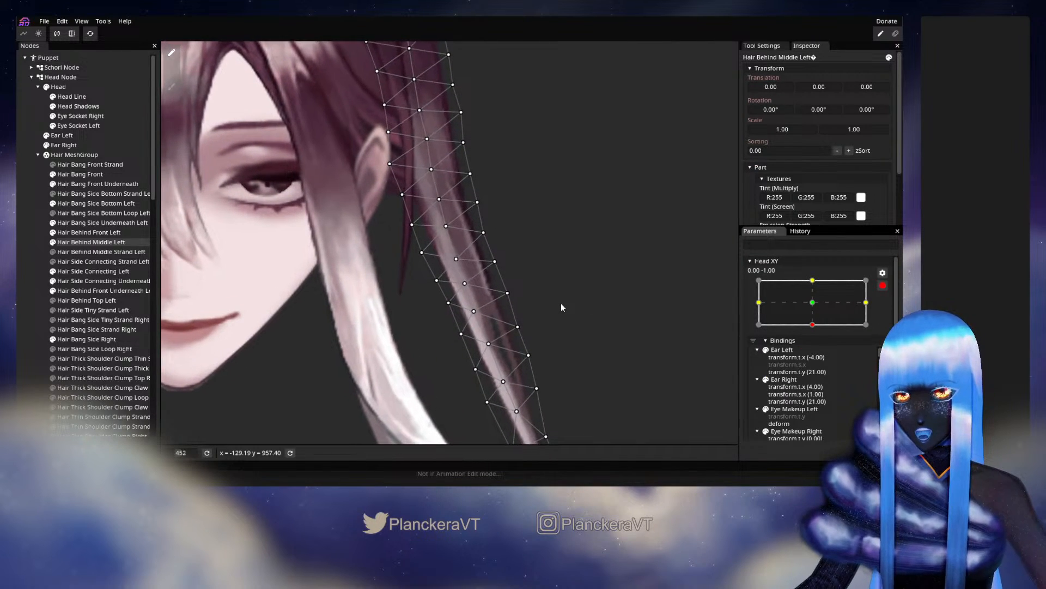
pyautogui.moveTo(441, 282); pyautogui.dragTo(442, 317)
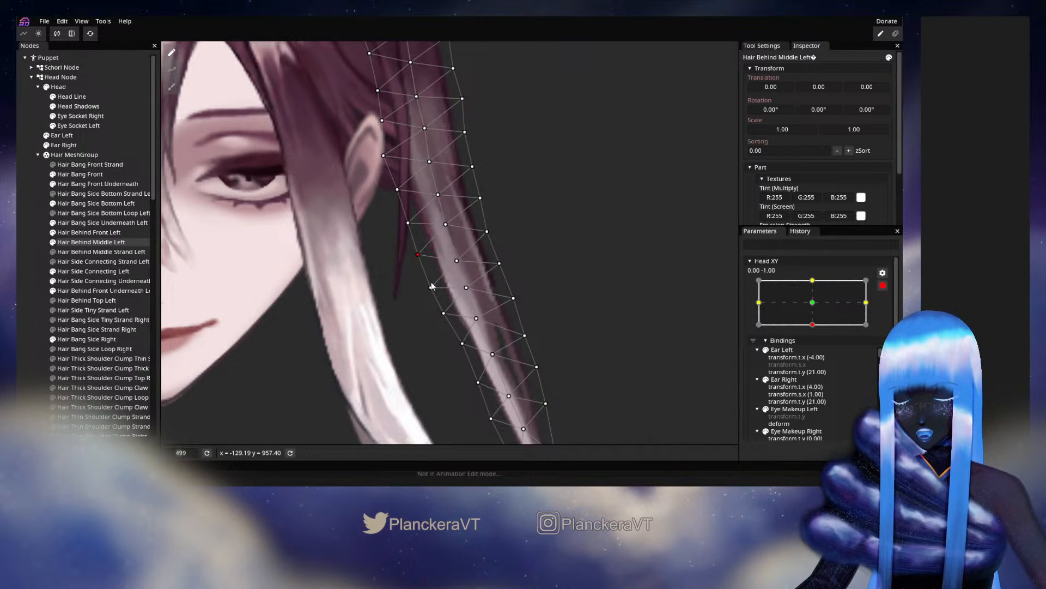
pyautogui.moveTo(464, 345); pyautogui.dragTo(461, 302)
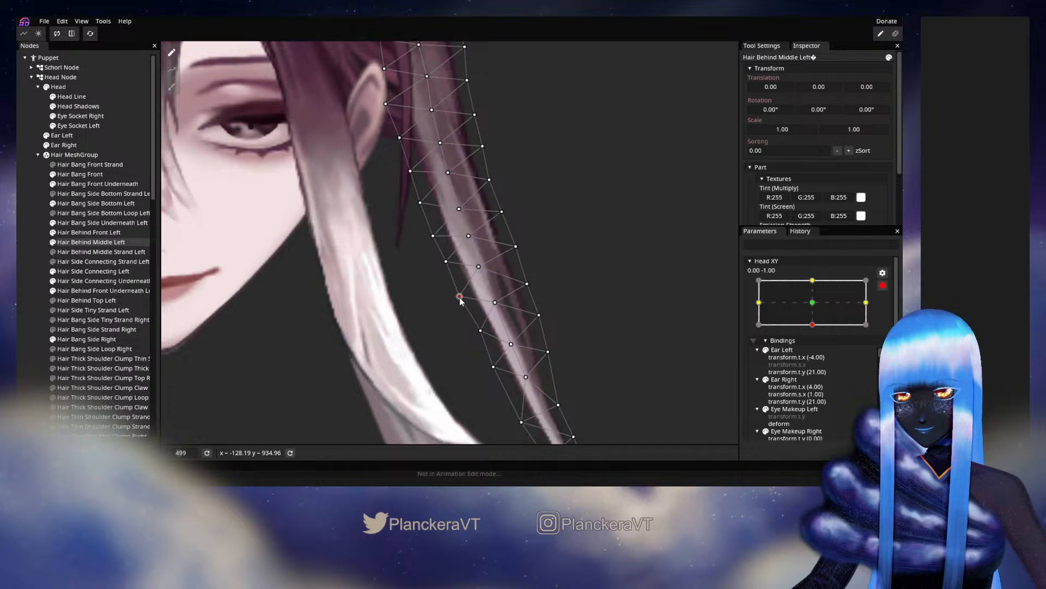
pyautogui.moveTo(484, 334); pyautogui.dragTo(490, 371)
pyautogui.scroll(3, 479, 257)
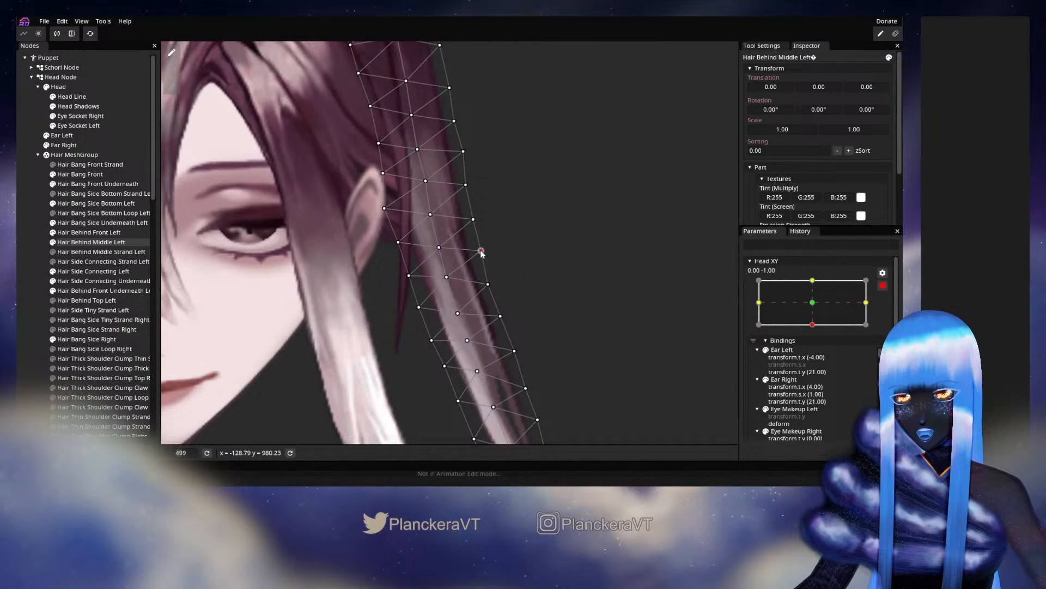
# Pull Hair Behind Middle Left's outer-edge vertices inward from beside the ear downward, and touch up nearby centre and inner-edge vertices
pyautogui.moveTo(474, 221); pyautogui.dragTo(470, 223)
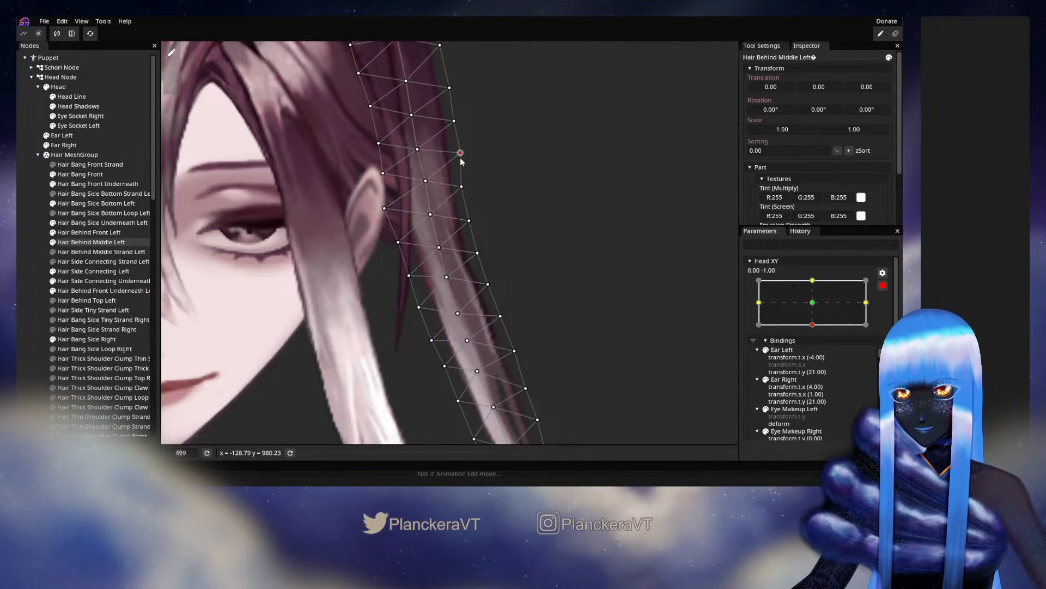
pyautogui.moveTo(488, 284); pyautogui.dragTo(486, 287)
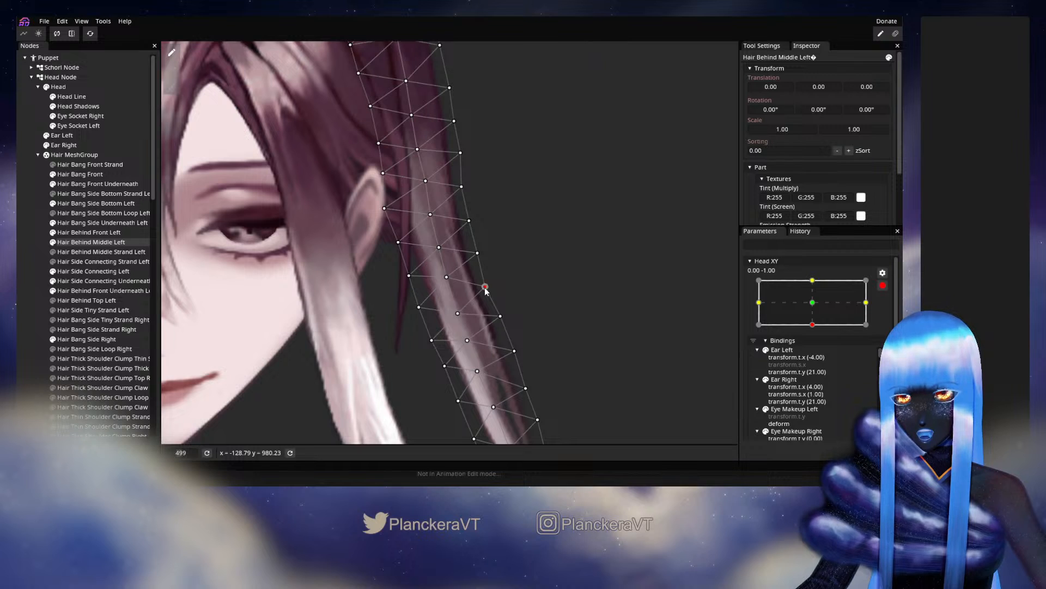
pyautogui.click(501, 316)
pyautogui.scroll(-3, 517, 327)
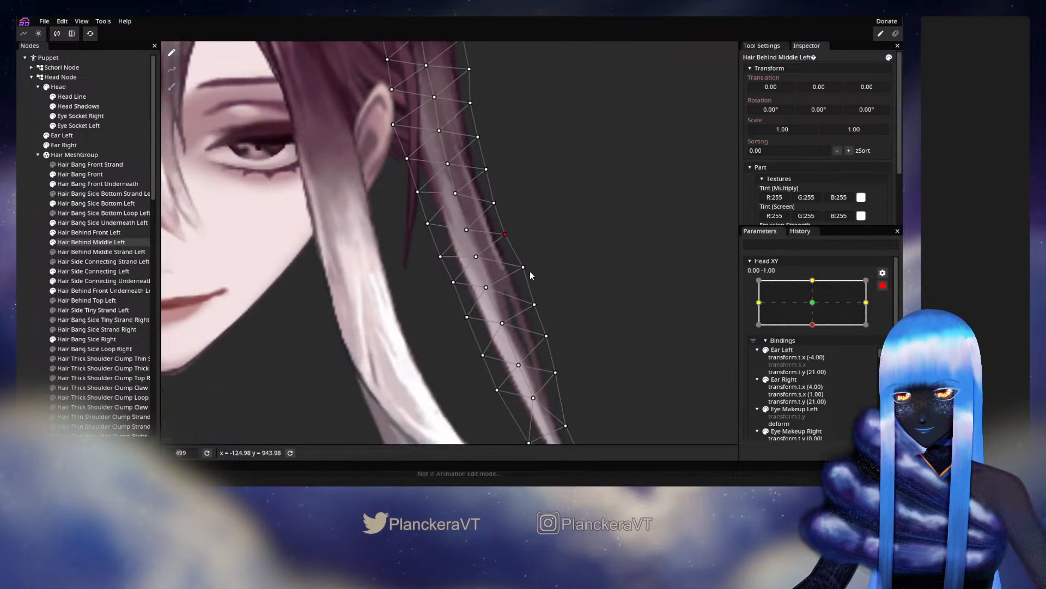
pyautogui.moveTo(534, 305); pyautogui.dragTo(528, 302)
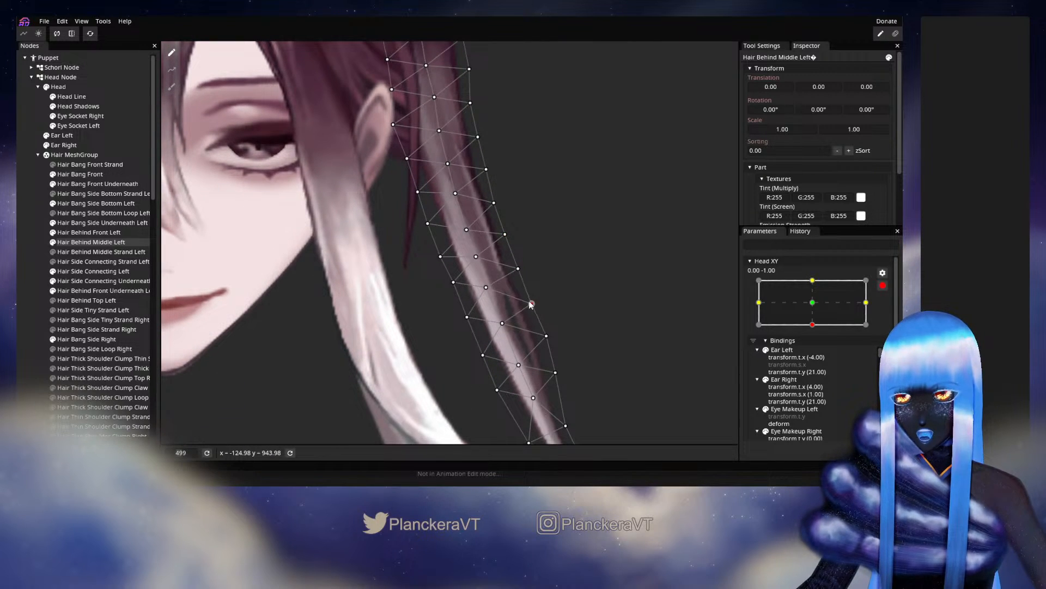
pyautogui.click(501, 324)
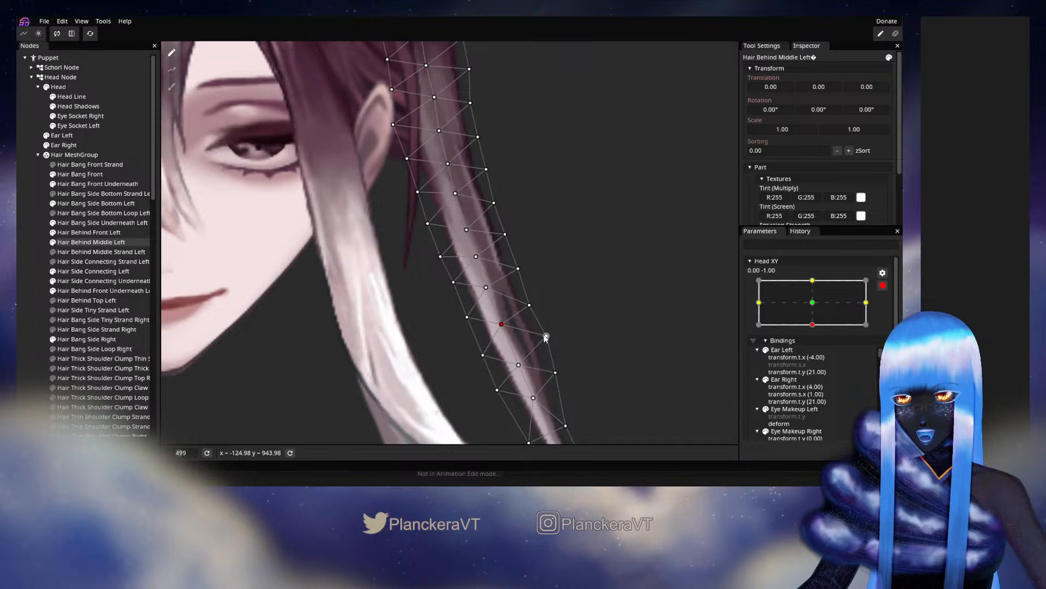
pyautogui.moveTo(546, 336); pyautogui.dragTo(551, 375)
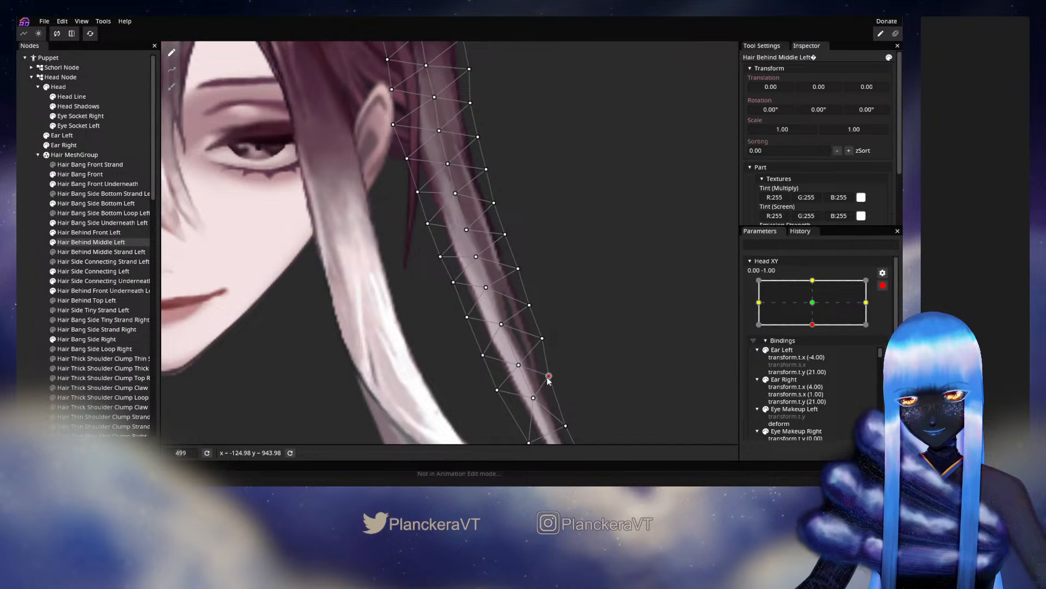
pyautogui.scroll(3, 556, 347)
pyautogui.click(454, 355)
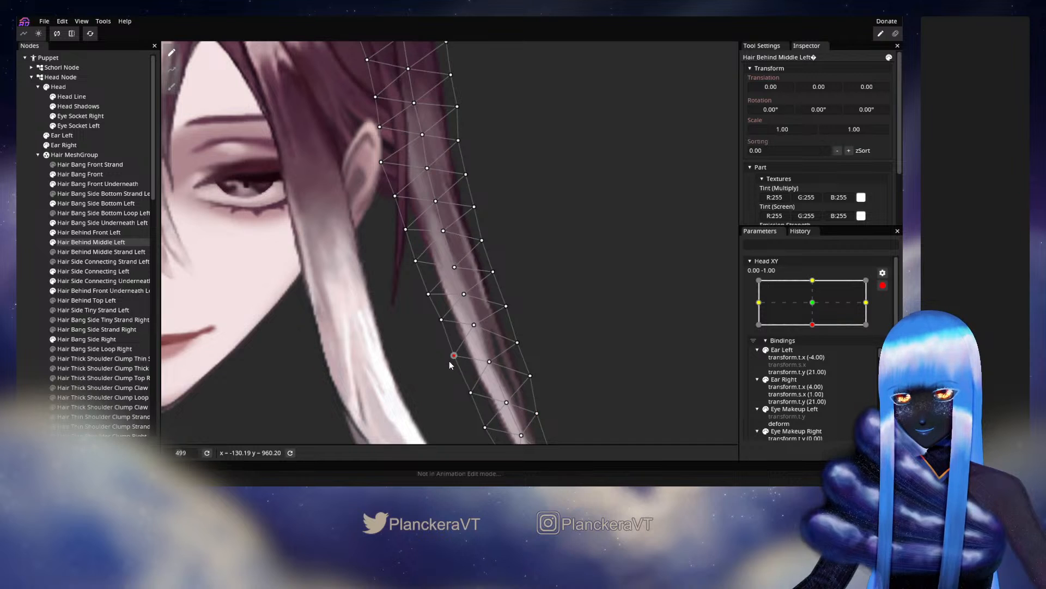
# Deselect the part, disarm Head XY and sweep it slightly sideways around the downward pose to preview the slimmer strand
pyautogui.click(35, 292)
pyautogui.scroll(-3, 505, 289)
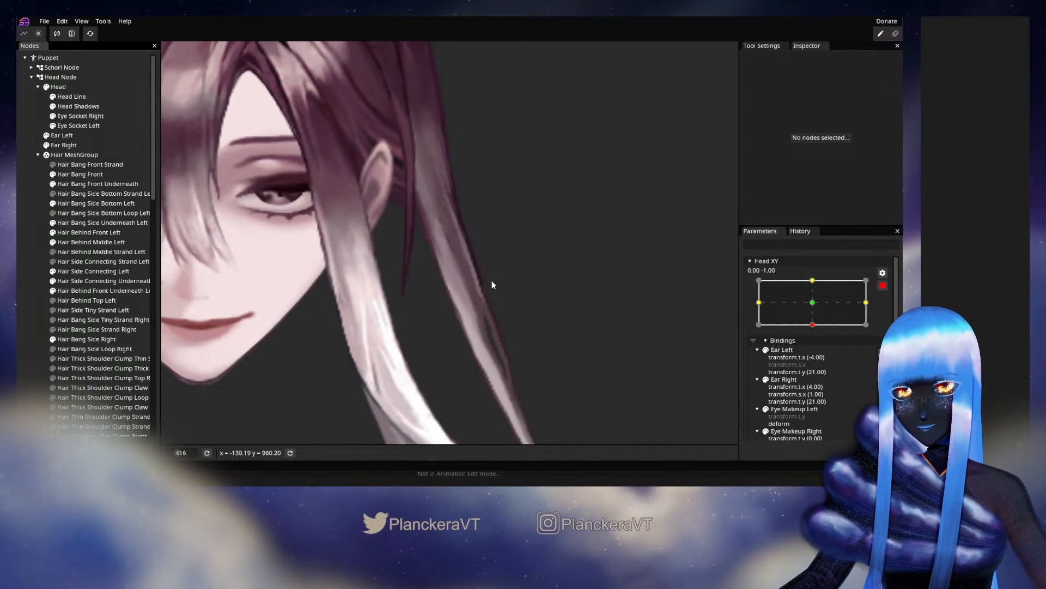
pyautogui.click(883, 285)
pyautogui.click(817, 352)
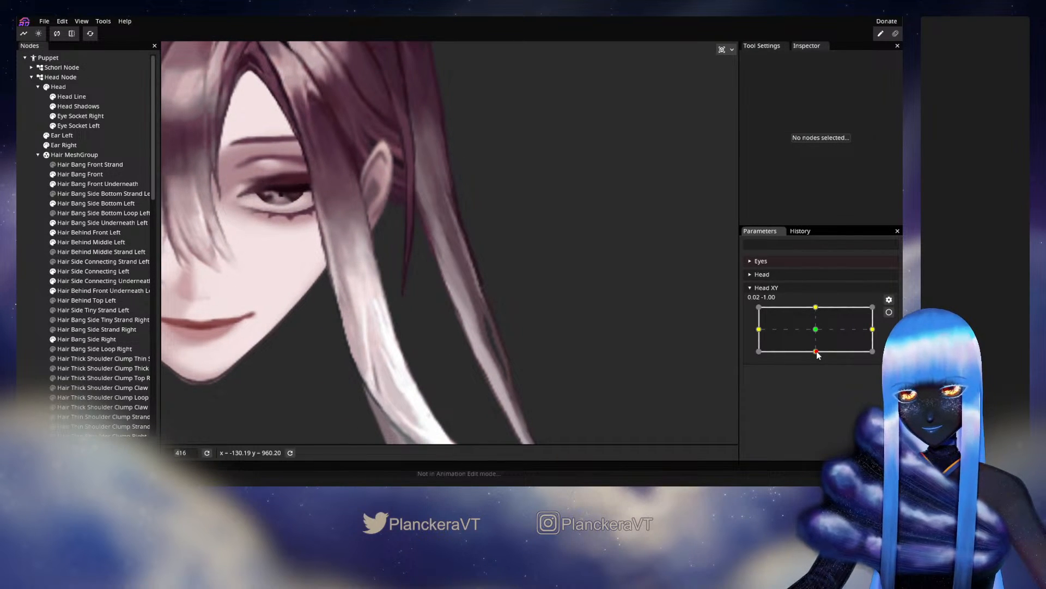
pyautogui.moveTo(817, 354)
pyautogui.mouseDown()
pyautogui.moveTo(815, 329)
pyautogui.moveTo(813, 354)
pyautogui.mouseUp()
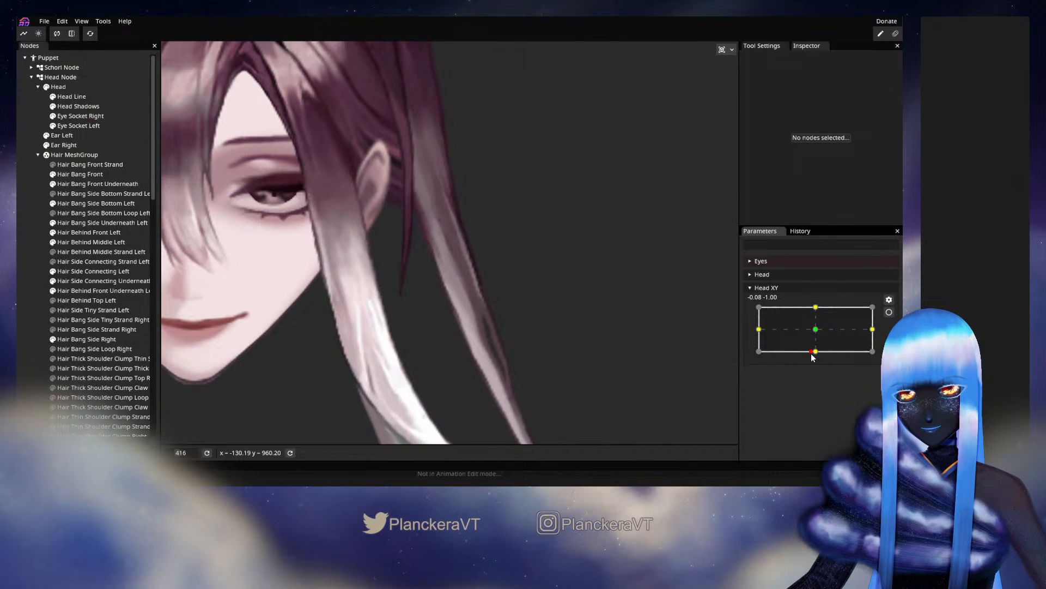
# Arm Head XY at 0.00, -1.00 and nudge Hair Behind Middle Left's outer-edge vertices beside and below the ear slightly outward
pyautogui.click(889, 313)
pyautogui.scroll(5, 451, 242)
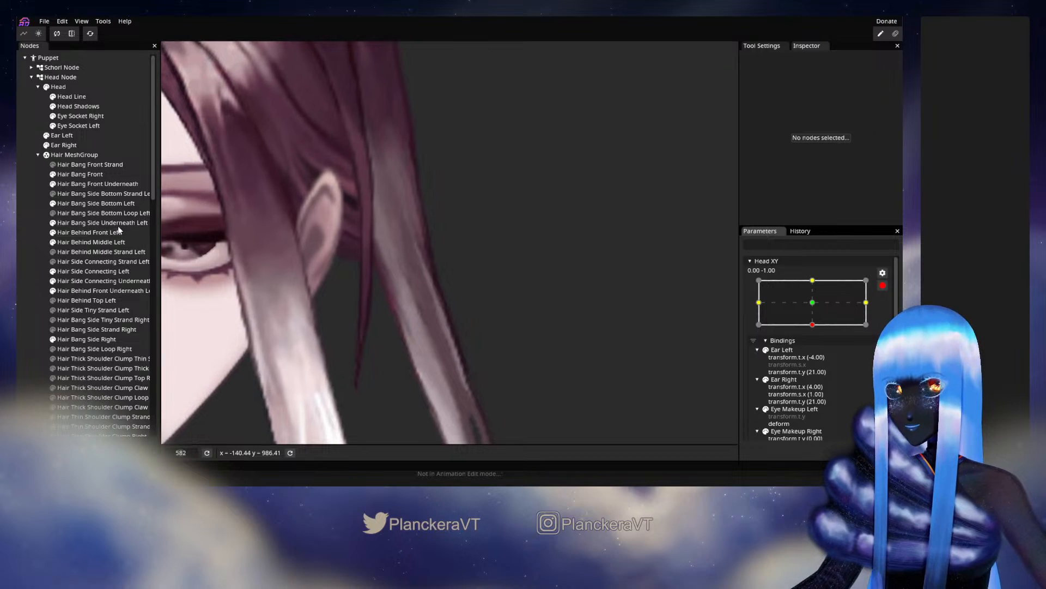
pyautogui.click(85, 243)
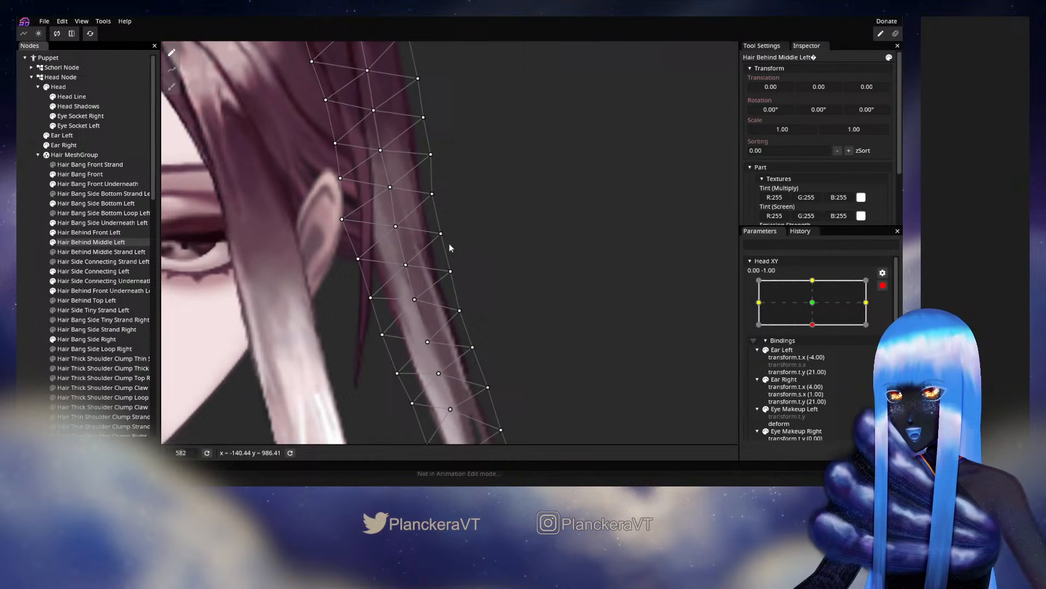
pyautogui.click(437, 196)
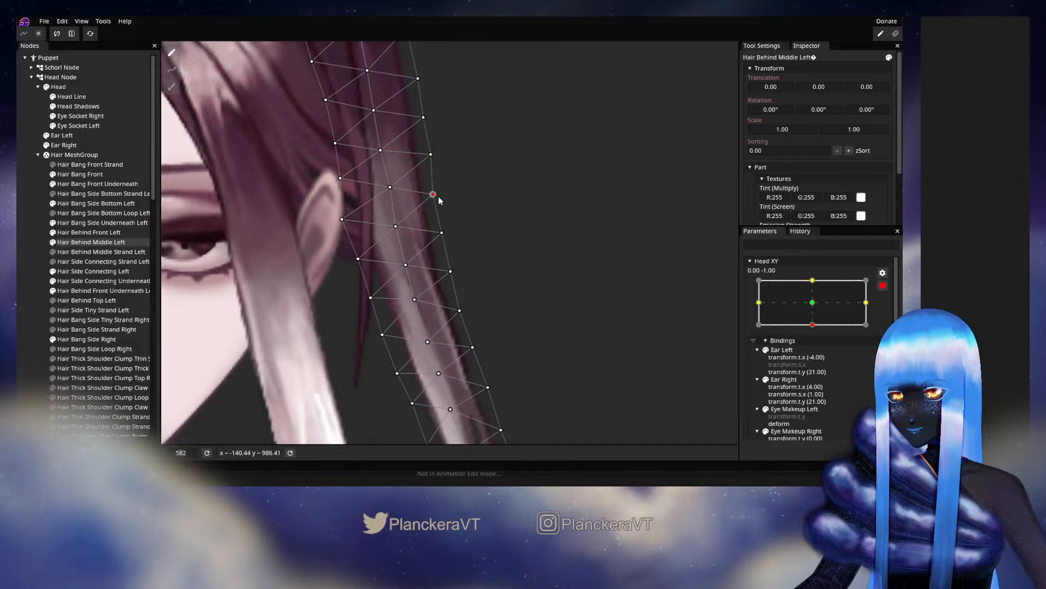
pyautogui.click(452, 271)
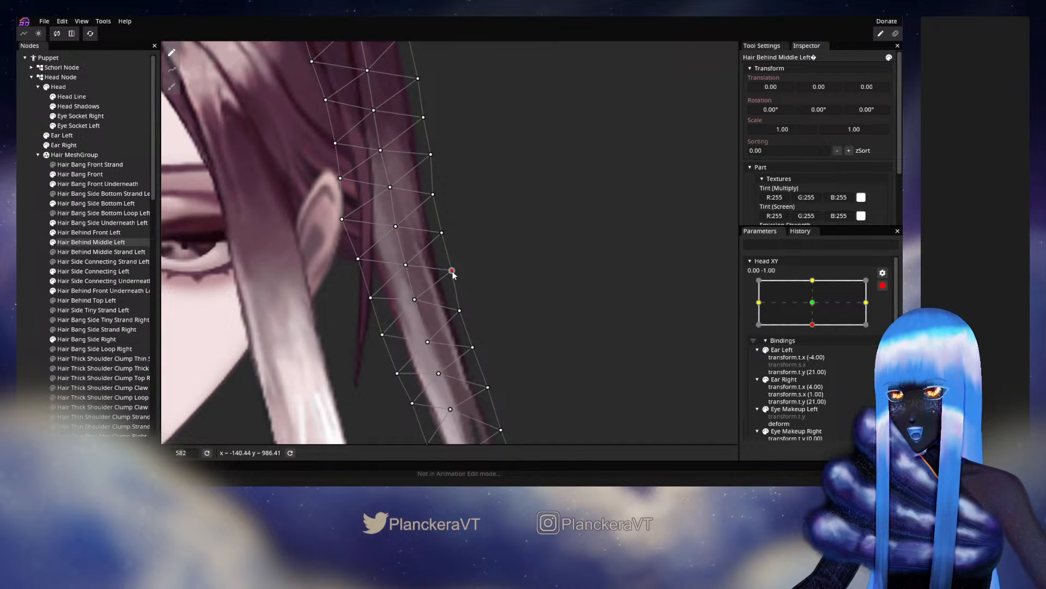
pyautogui.click(461, 310)
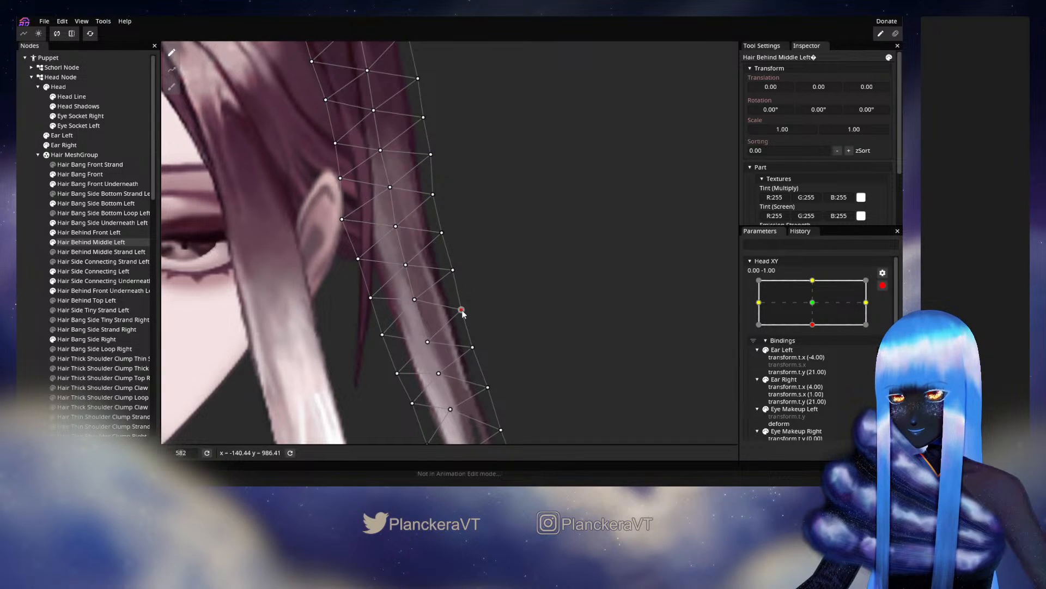
# Fine-tune Hair Behind Middle Left's centre and inner-edge vertices from beside the ear down to mid-length to even out the curve
pyautogui.moveTo(462, 310); pyautogui.dragTo(430, 293)
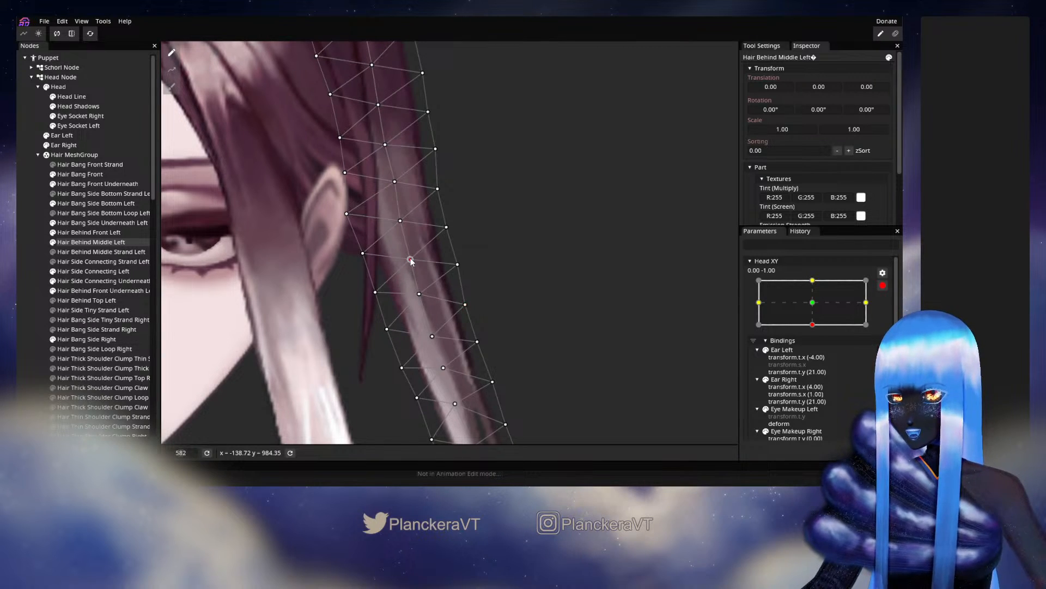
pyautogui.moveTo(410, 262); pyautogui.dragTo(426, 213)
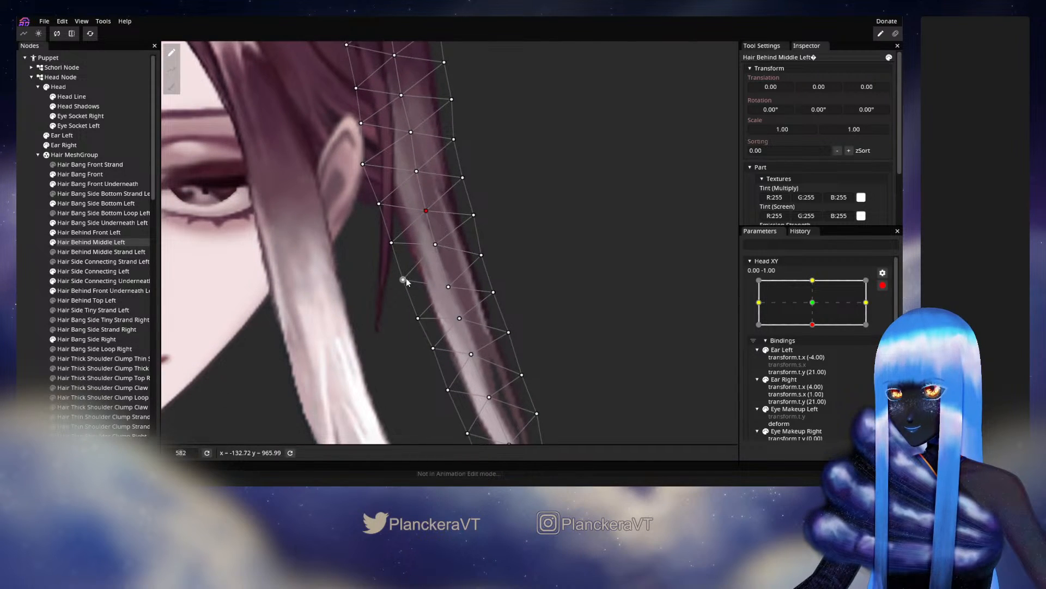
pyautogui.moveTo(402, 281); pyautogui.dragTo(401, 283)
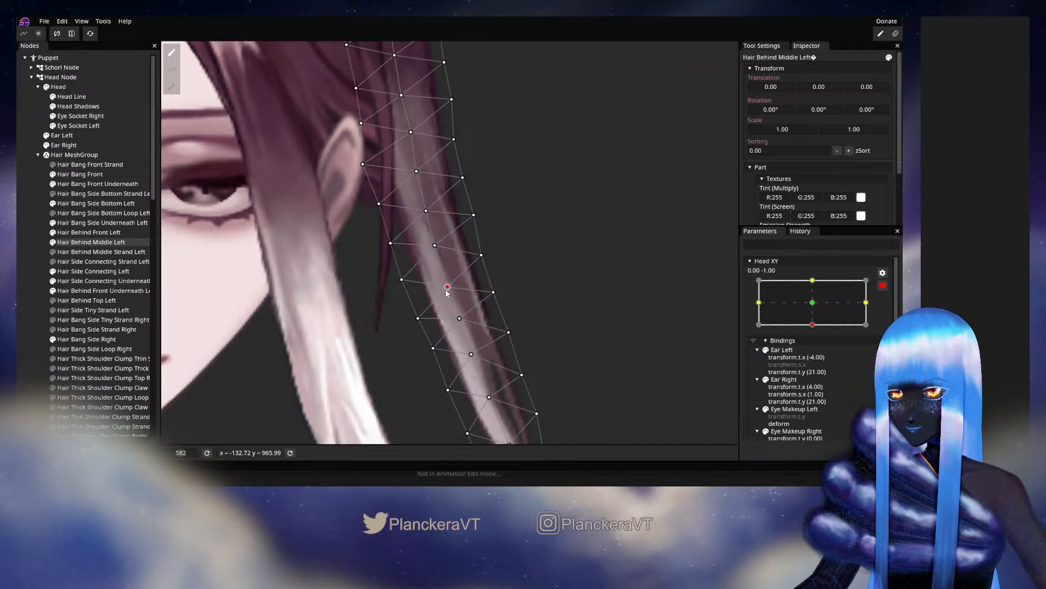
pyautogui.click(418, 318)
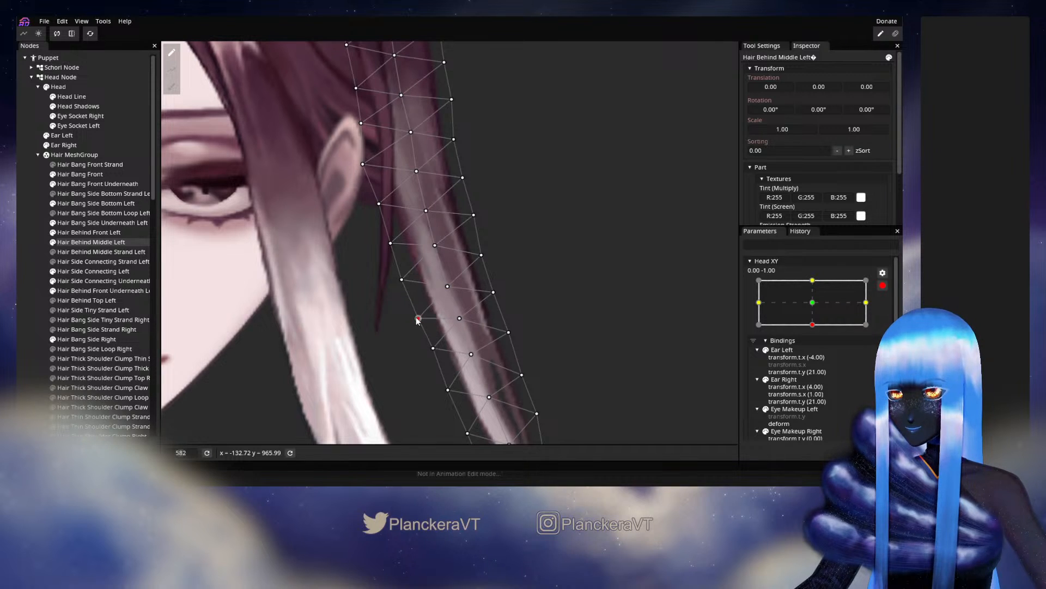
pyautogui.scroll(-2, 479, 320)
pyautogui.click(424, 304)
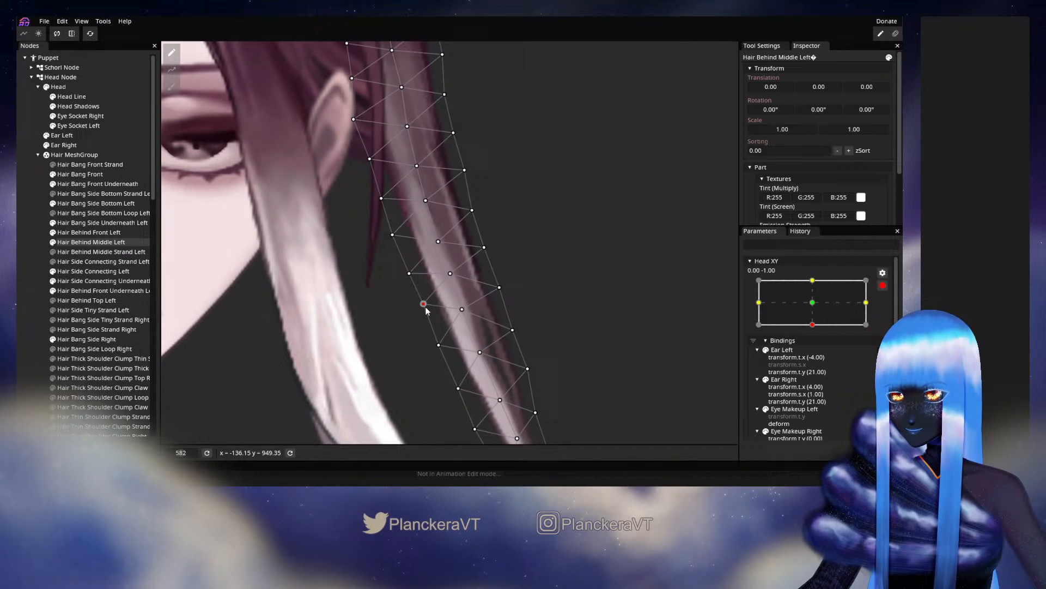
pyautogui.click(450, 274)
pyautogui.click(463, 310)
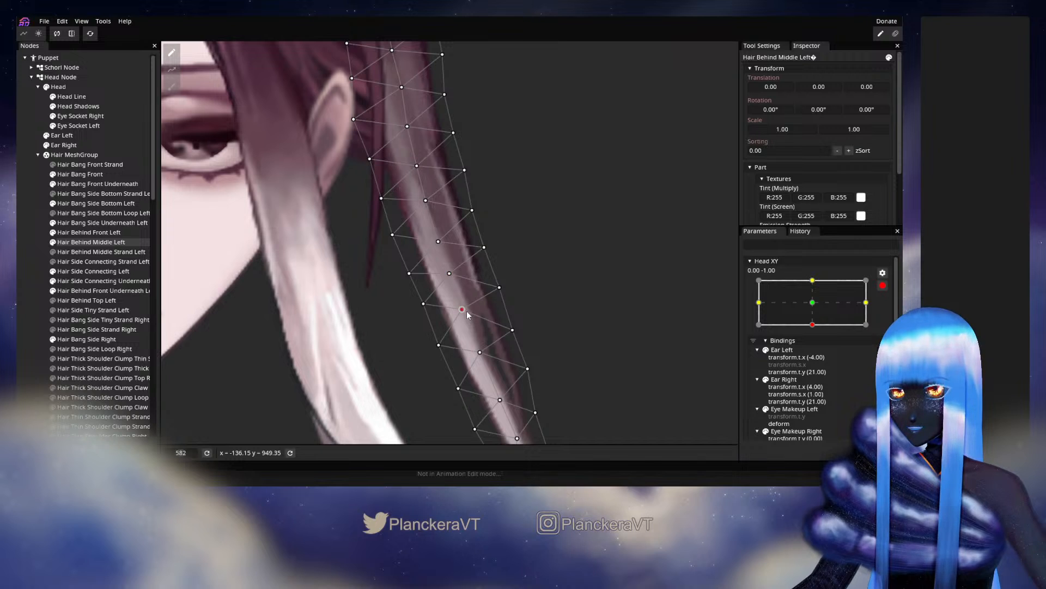
# Nudge an inner-edge vertex of Hair Behind Middle Left, then disarm Head XY and sweep it between neutral and 1.00 downward to preview the strand
pyautogui.click(439, 346)
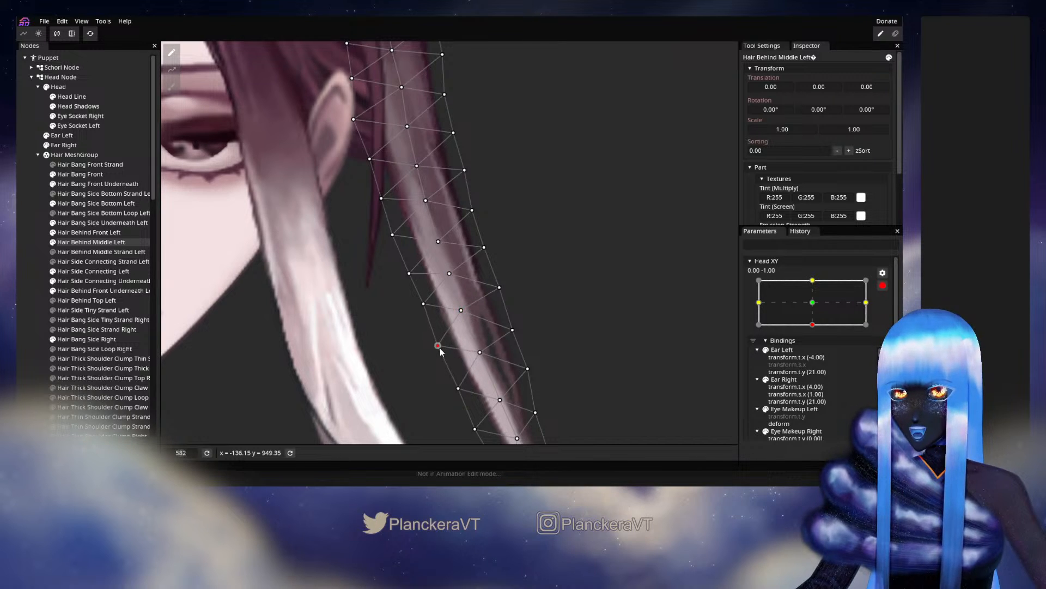
pyautogui.click(32, 282)
pyautogui.scroll(-5, 420, 337)
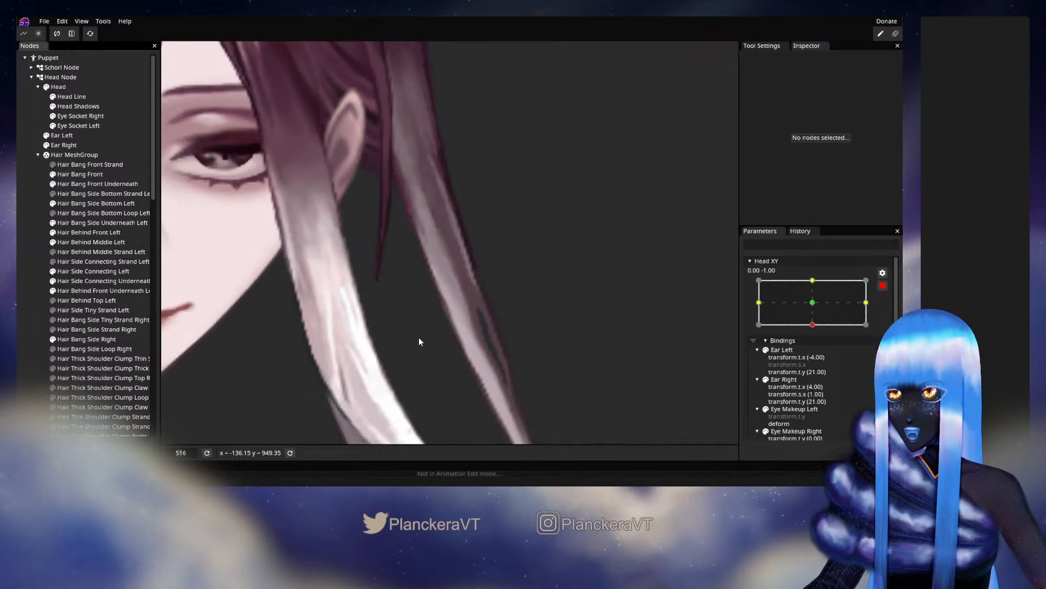
pyautogui.moveTo(424, 313); pyautogui.dragTo(437, 371)
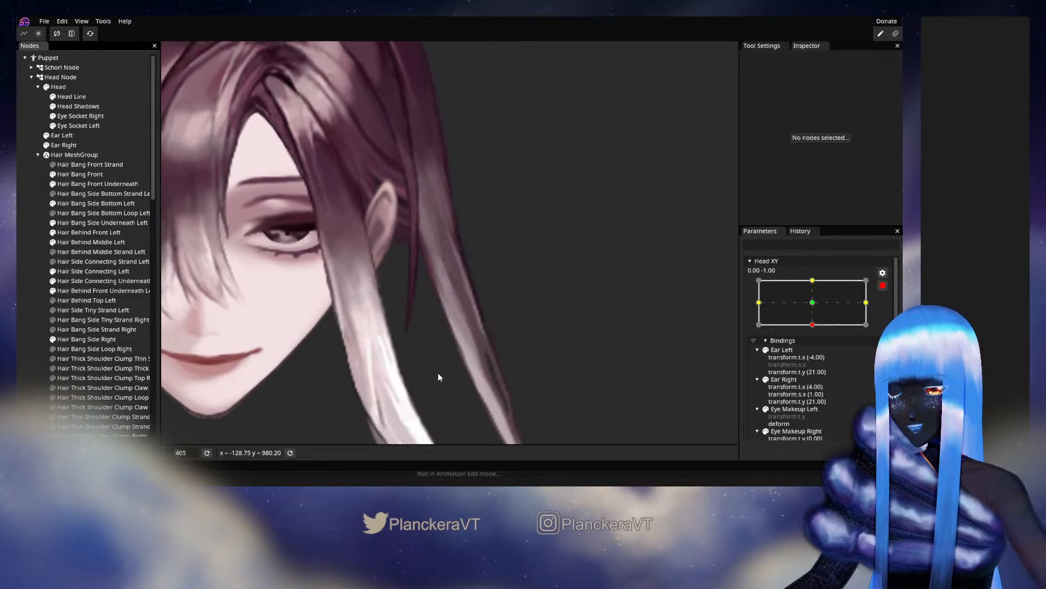
pyautogui.click(882, 285)
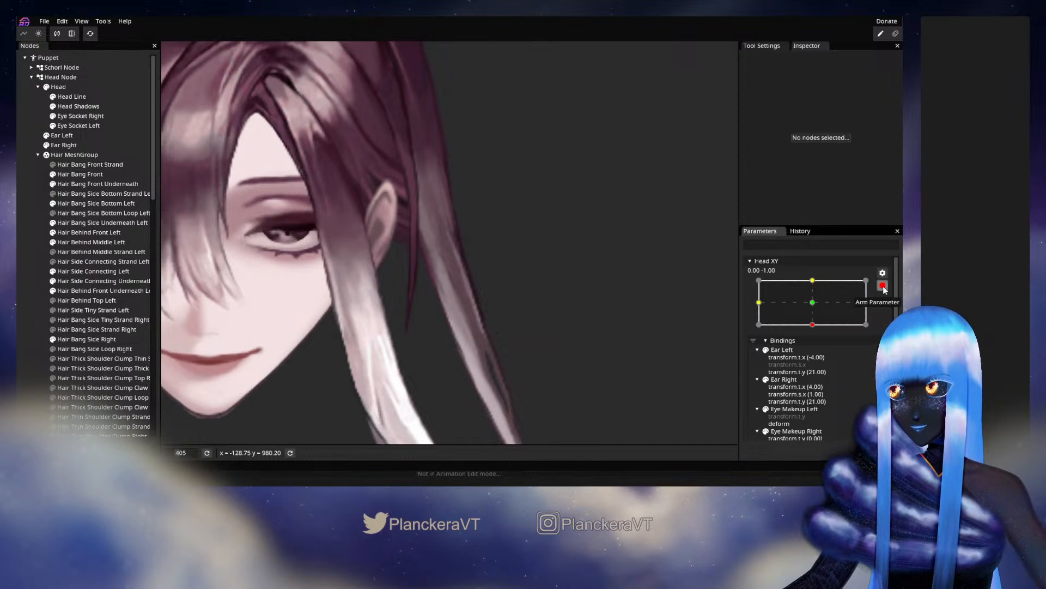
pyautogui.moveTo(816, 351); pyautogui.dragTo(817, 333)
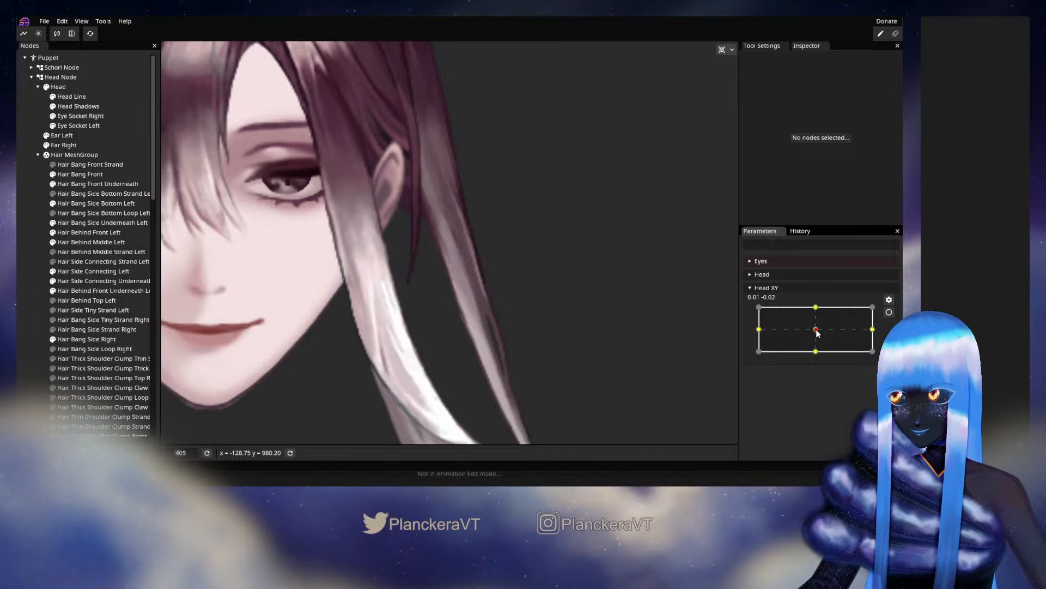
pyautogui.moveTo(818, 333); pyautogui.dragTo(816, 353)
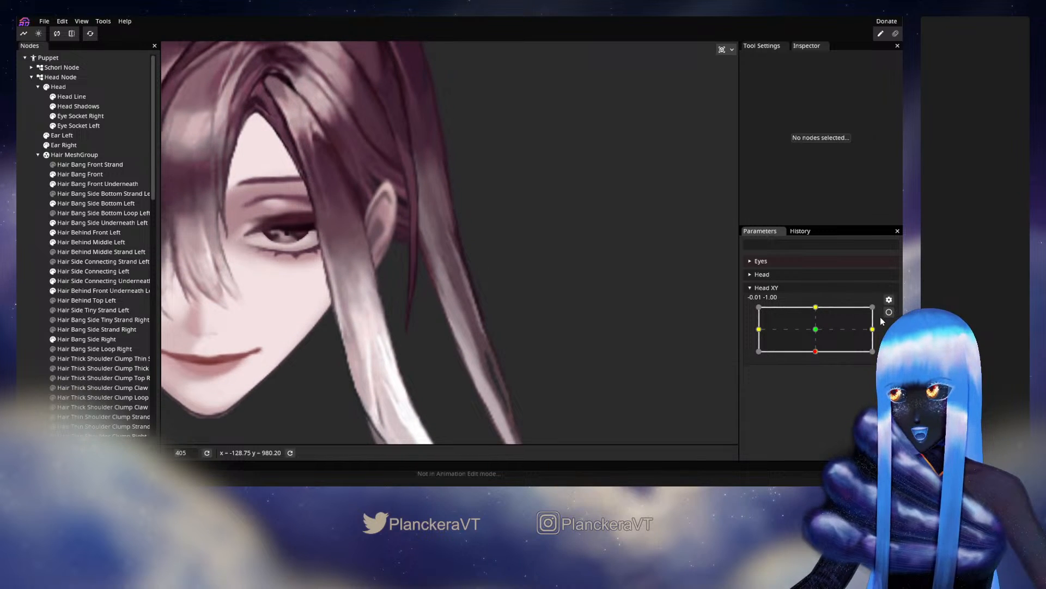
# Arm Head XY at 0.00, -1.00 and fine-tune Hair Behind Middle Left's inner-edge and centre vertices beside and just below the ear
pyautogui.click(889, 314)
pyautogui.scroll(5, 491, 320)
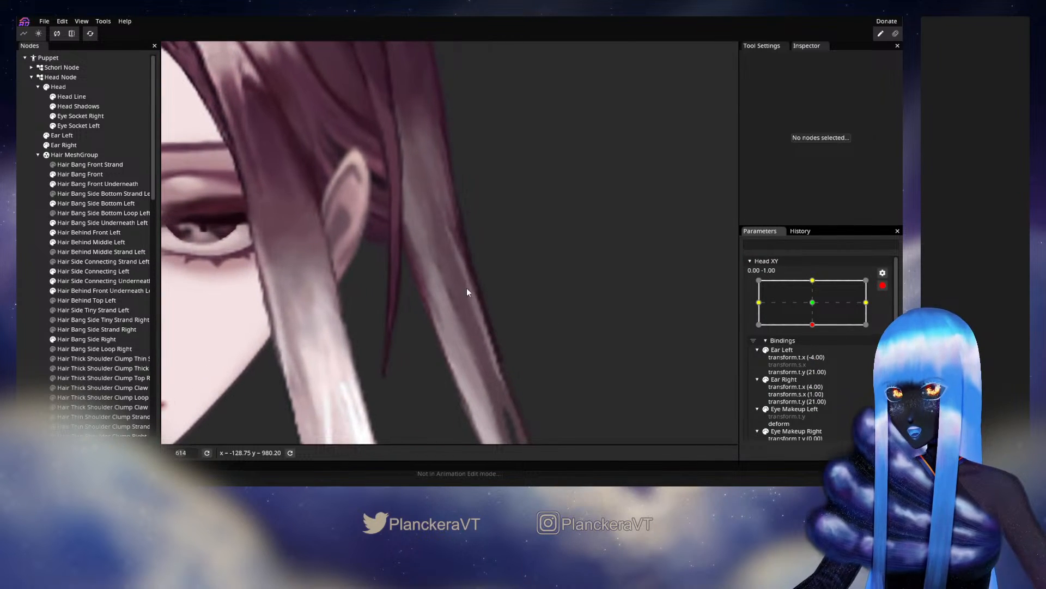
pyautogui.click(71, 242)
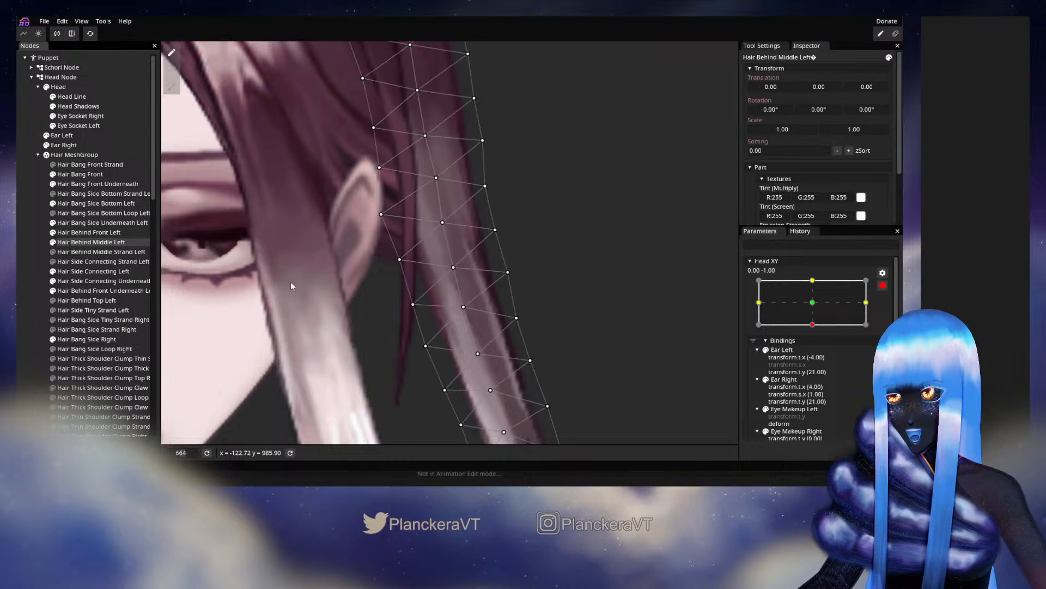
pyautogui.moveTo(399, 260); pyautogui.dragTo(396, 264)
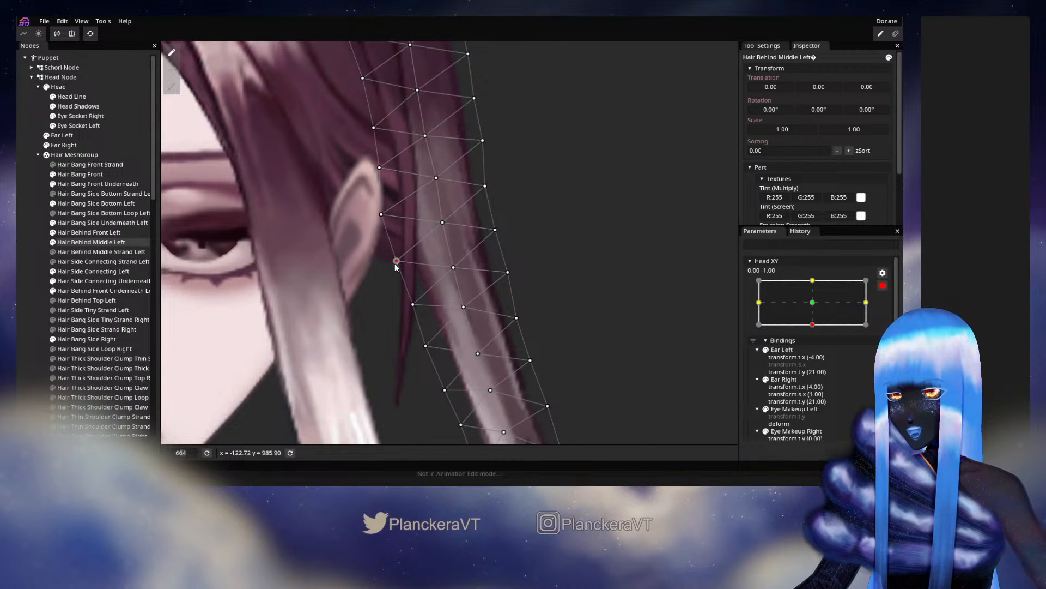
pyautogui.click(440, 223)
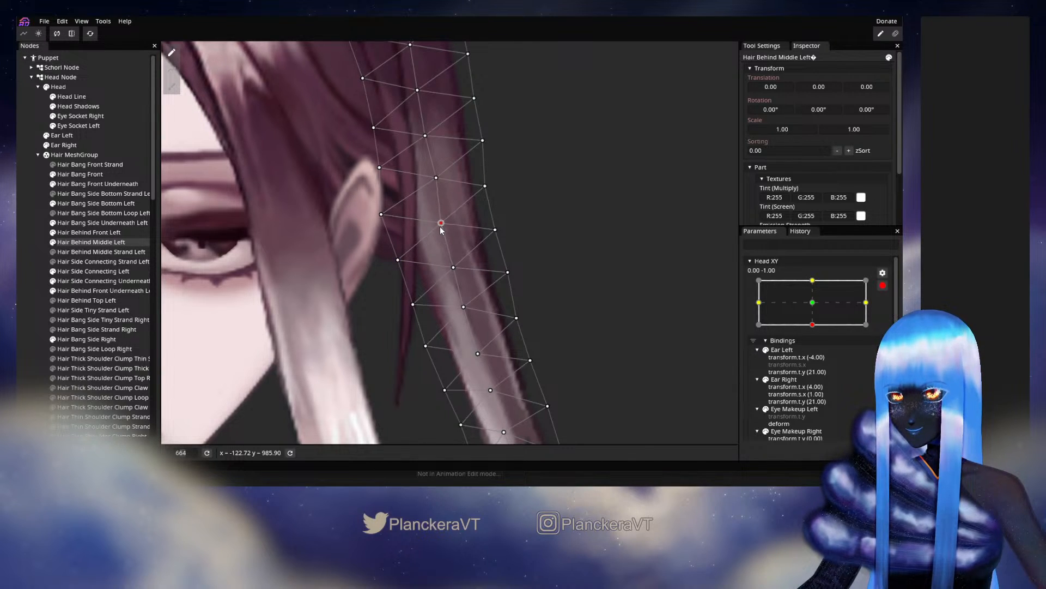
pyautogui.click(452, 268)
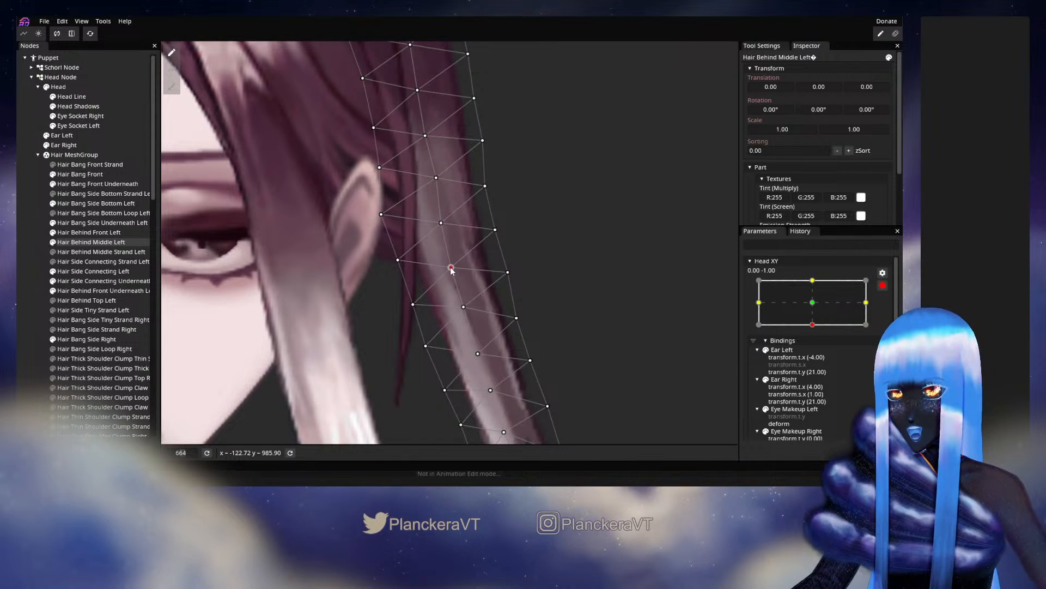
pyautogui.click(413, 303)
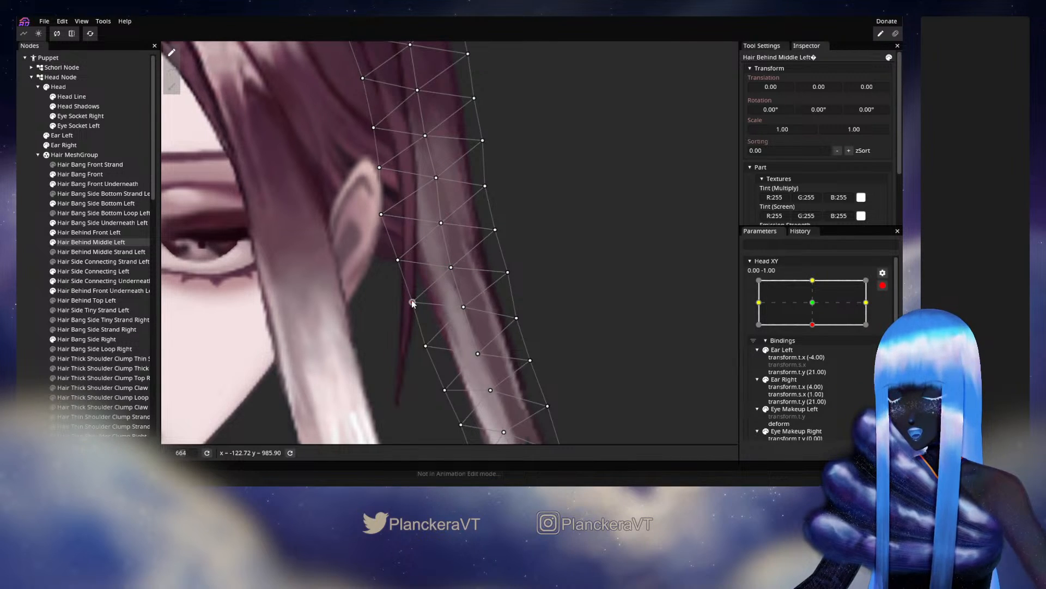
pyautogui.click(398, 260)
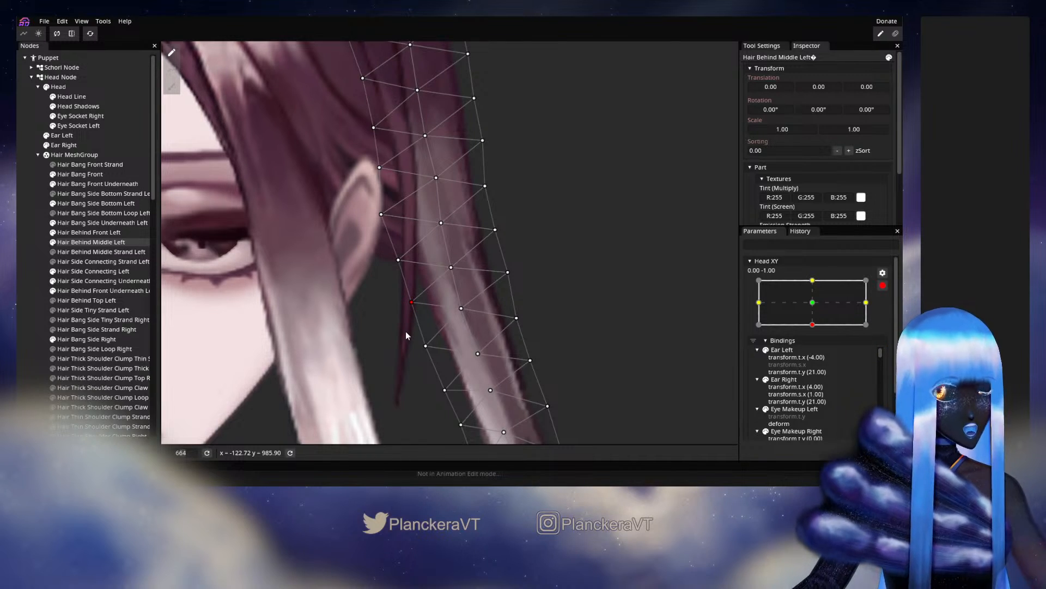
# Smooth Hair Behind Middle Left's outer edge from below the ear up to brow height, touching up nearby inner-edge and centre vertices
pyautogui.moveTo(531, 310); pyautogui.dragTo(543, 265)
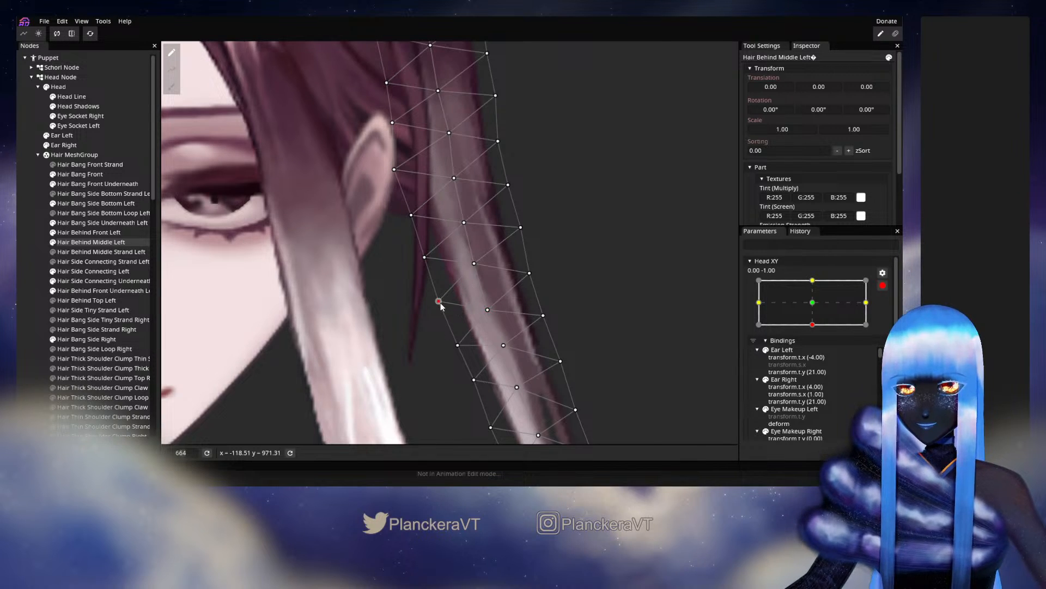
pyautogui.moveTo(441, 306); pyautogui.dragTo(439, 307)
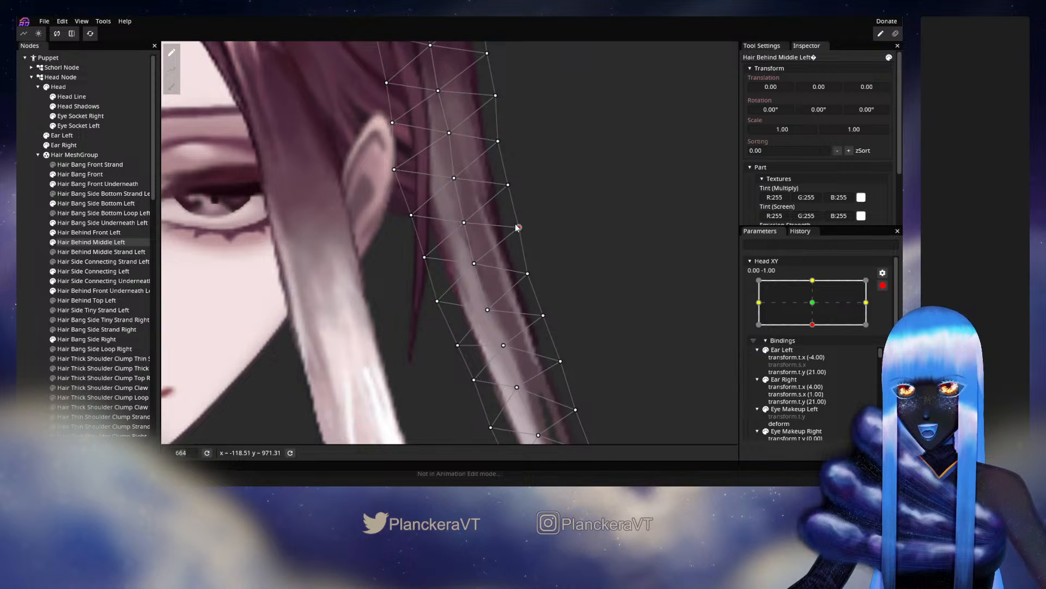
pyautogui.moveTo(516, 224); pyautogui.dragTo(532, 273)
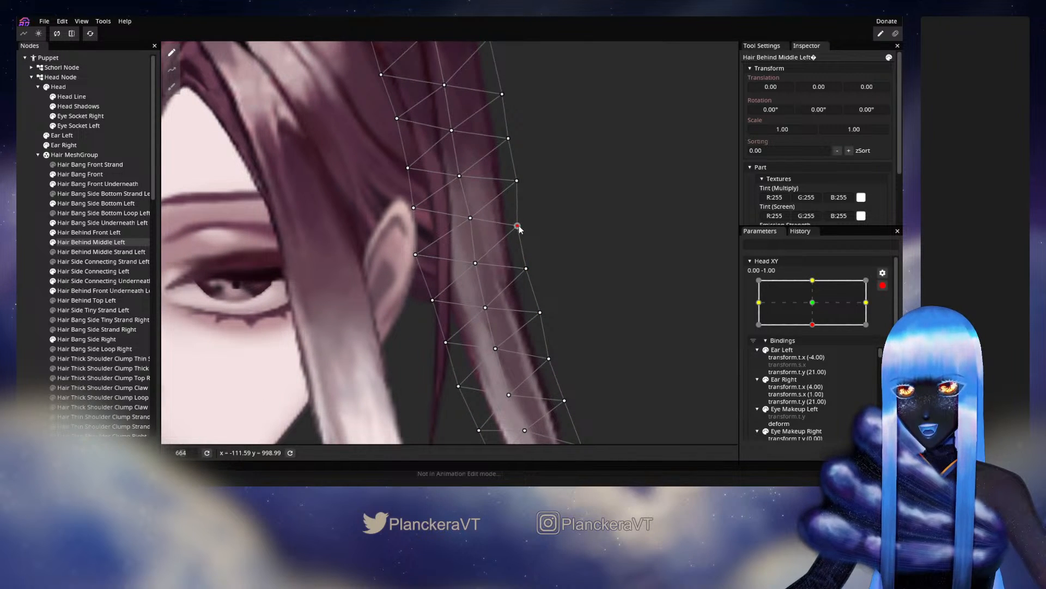
pyautogui.click(515, 181)
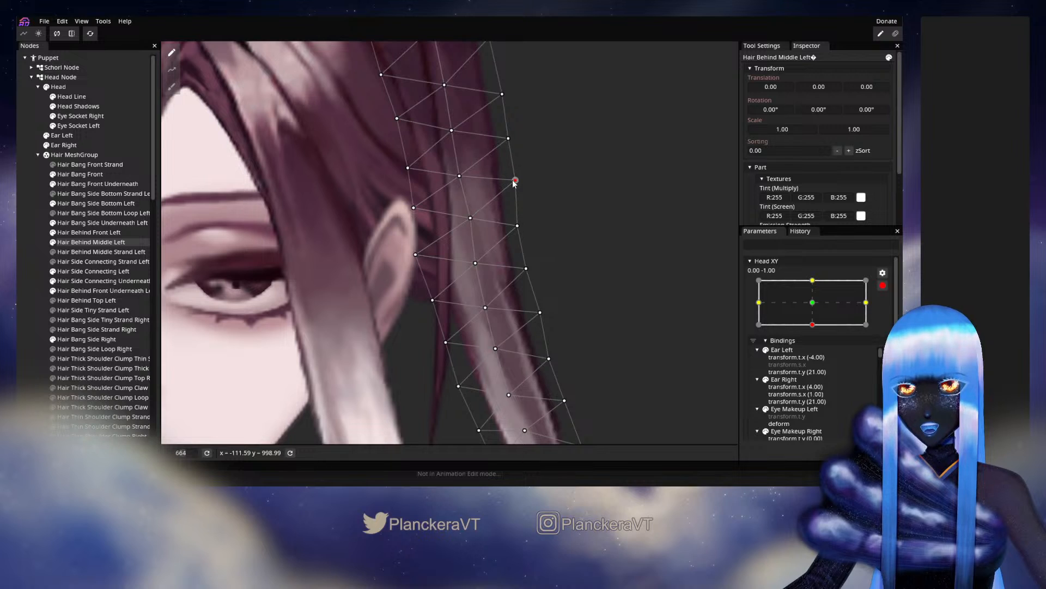
pyautogui.moveTo(523, 181); pyautogui.dragTo(514, 207)
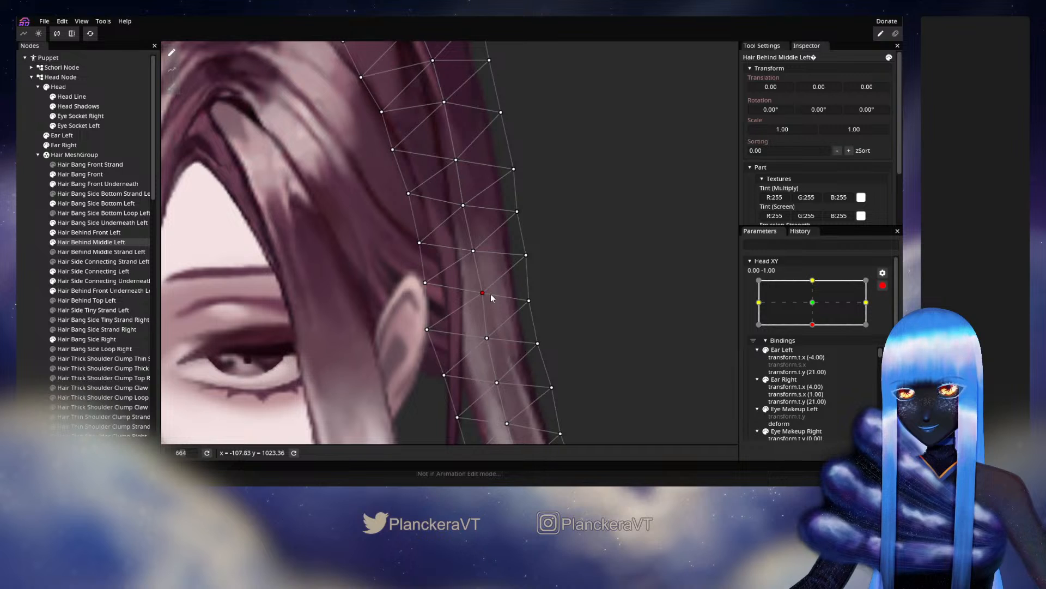
pyautogui.click(529, 301)
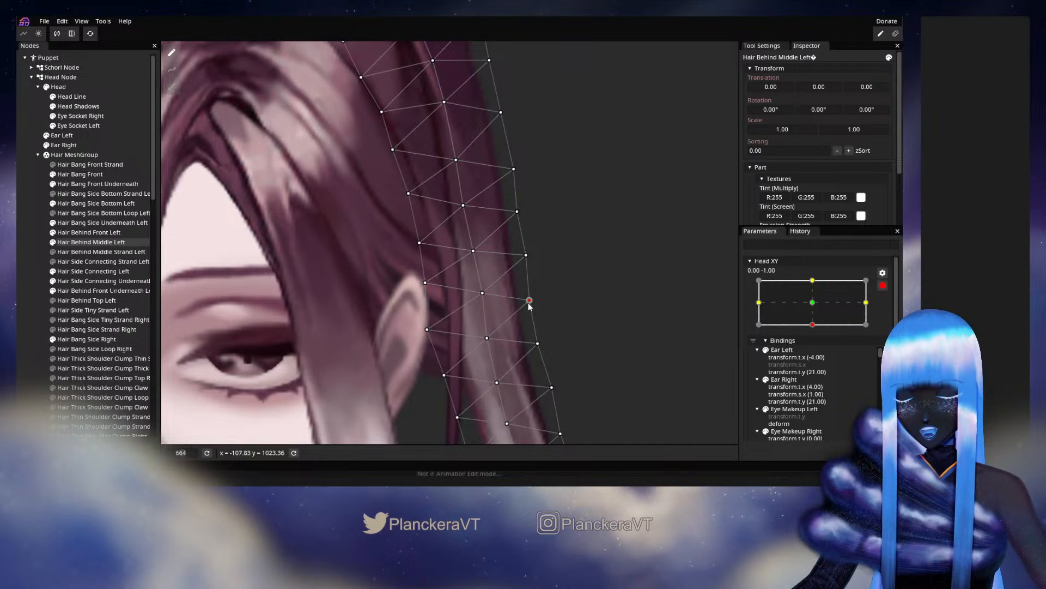
pyautogui.moveTo(529, 303); pyautogui.dragTo(529, 305)
pyautogui.click(523, 260)
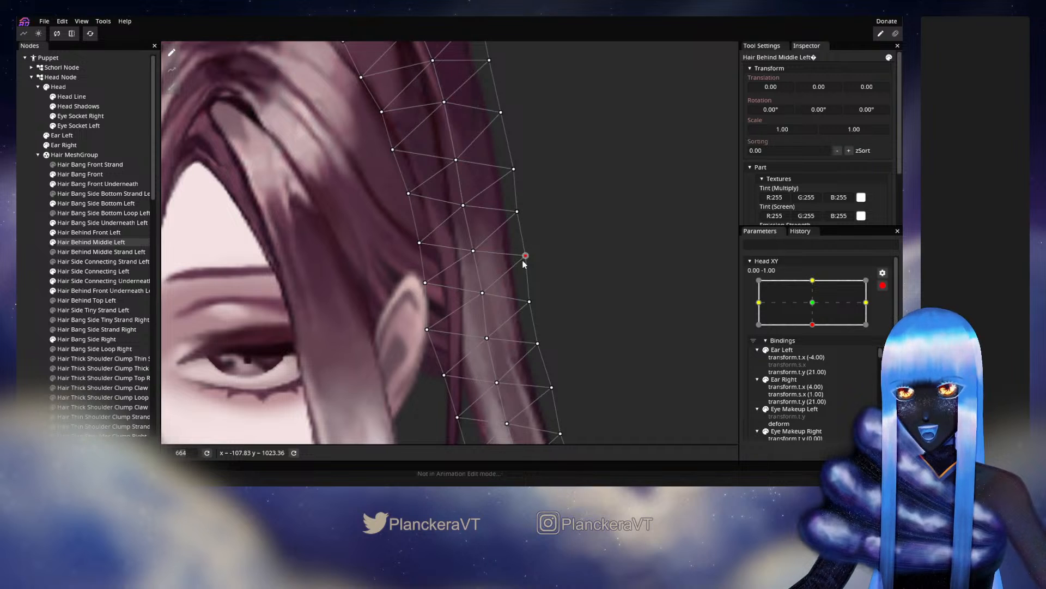
# Deselect the strand, disarm Head XY and move it around the downward pose to check the smoothed outer edge
pyautogui.click(574, 371)
pyautogui.scroll(-5, 574, 368)
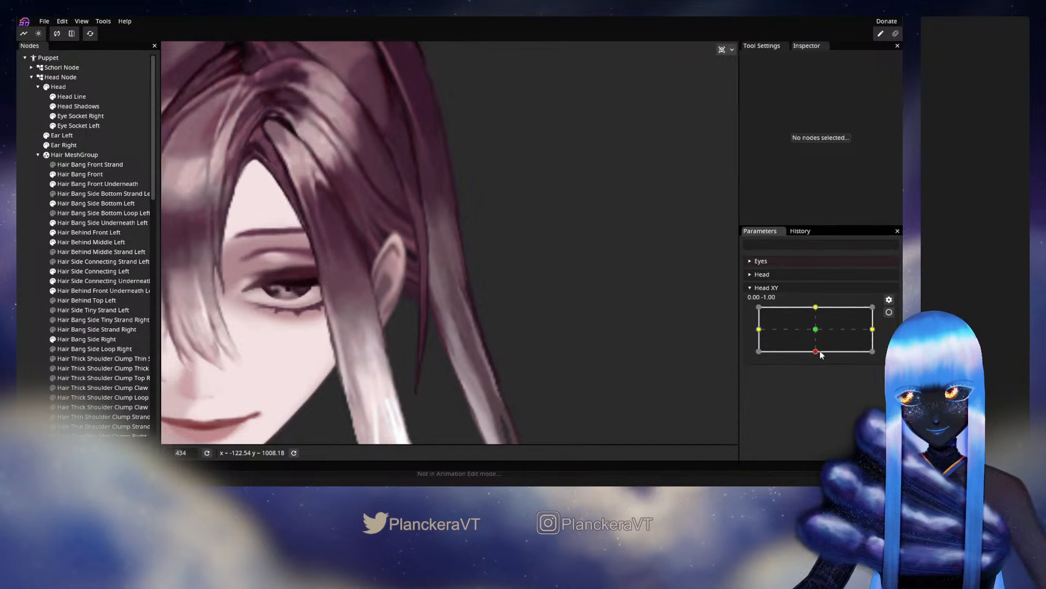
pyautogui.moveTo(817, 356)
pyautogui.mouseDown()
pyautogui.moveTo(815, 333)
pyautogui.moveTo(814, 355)
pyautogui.mouseUp()
# Arm Head XY at 0.00, -1.00 and nudge Hair Behind Middle Left's outer-edge vertices above the ear slightly outward
pyautogui.click(889, 312)
pyautogui.scroll(3, 450, 267)
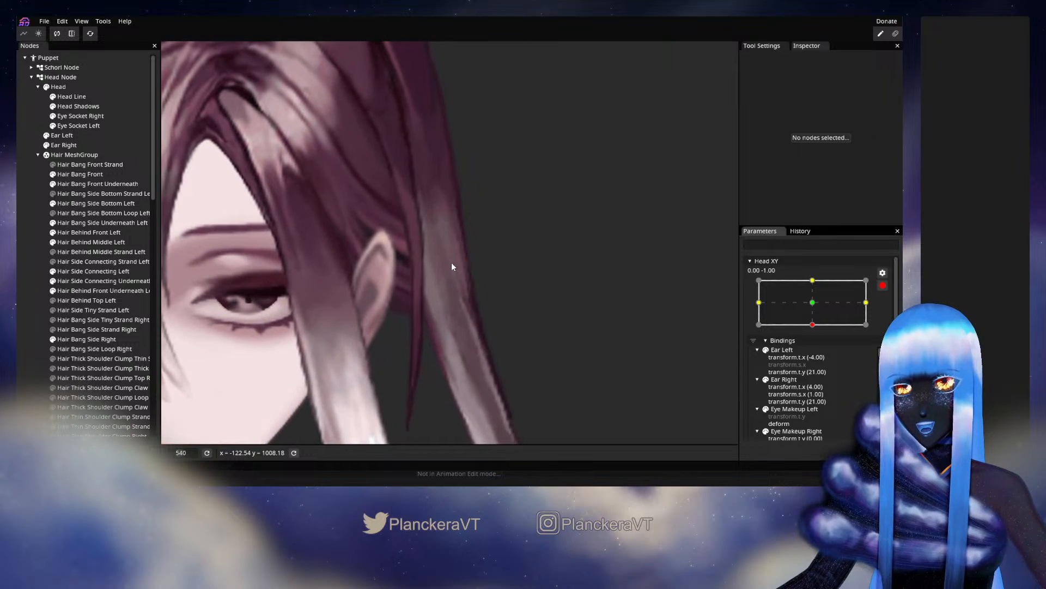
pyautogui.click(448, 323)
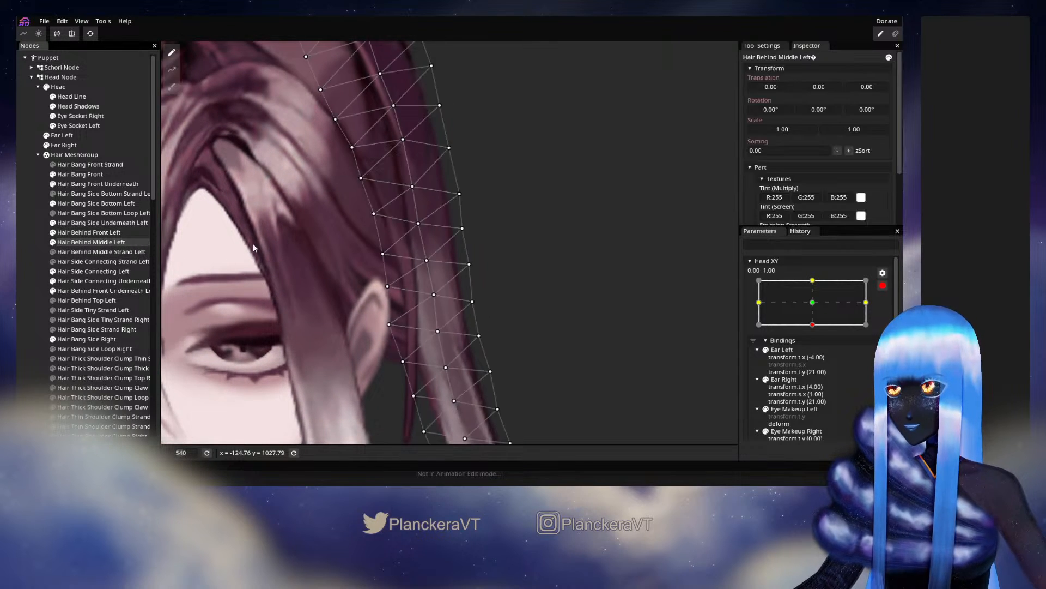
pyautogui.scroll(1, 472, 227)
pyautogui.click(418, 223)
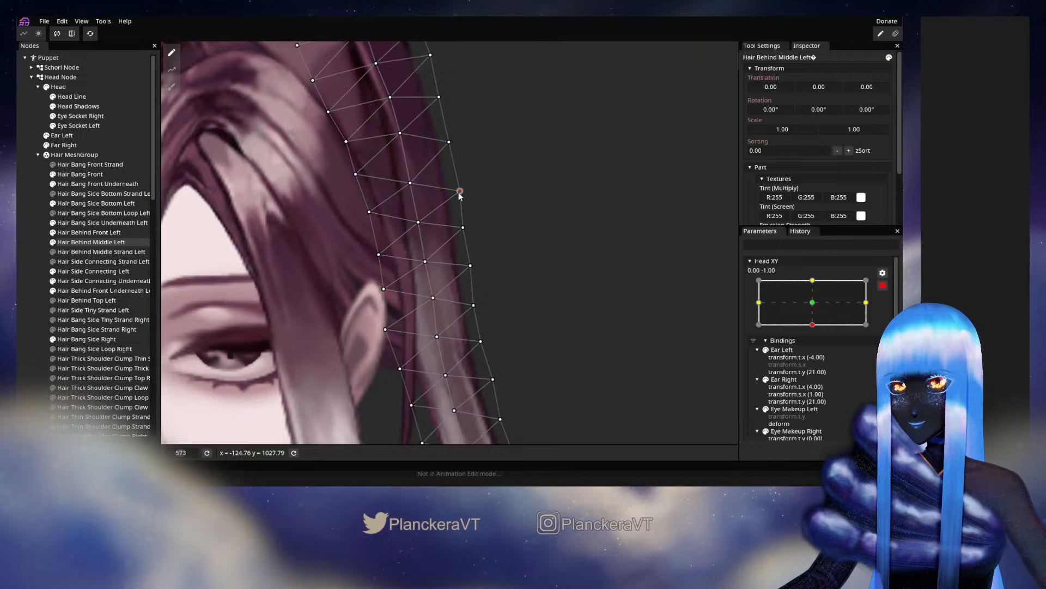
pyautogui.moveTo(461, 192); pyautogui.dragTo(463, 190)
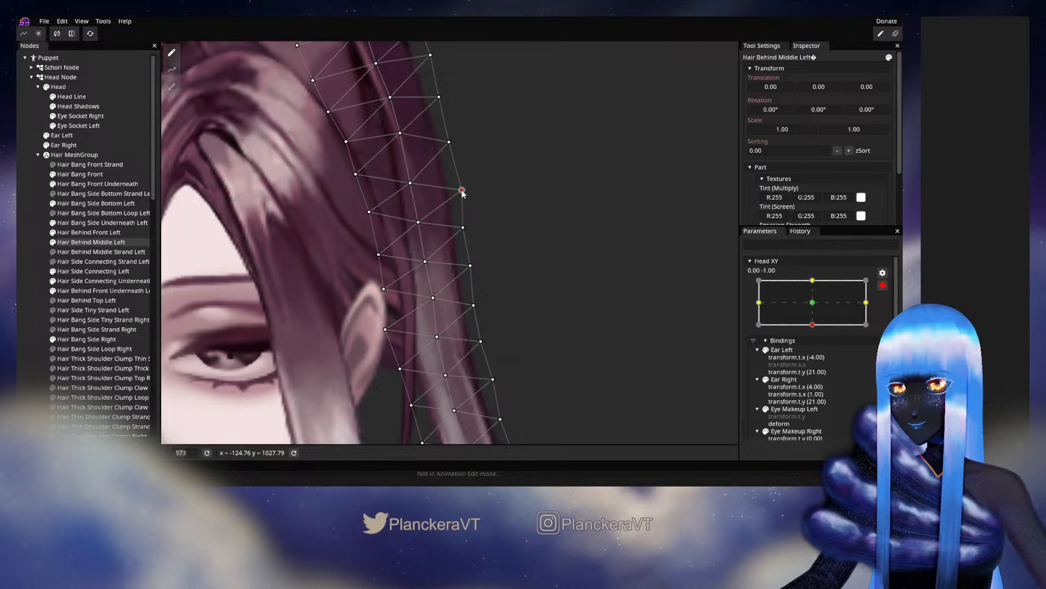
pyautogui.click(449, 142)
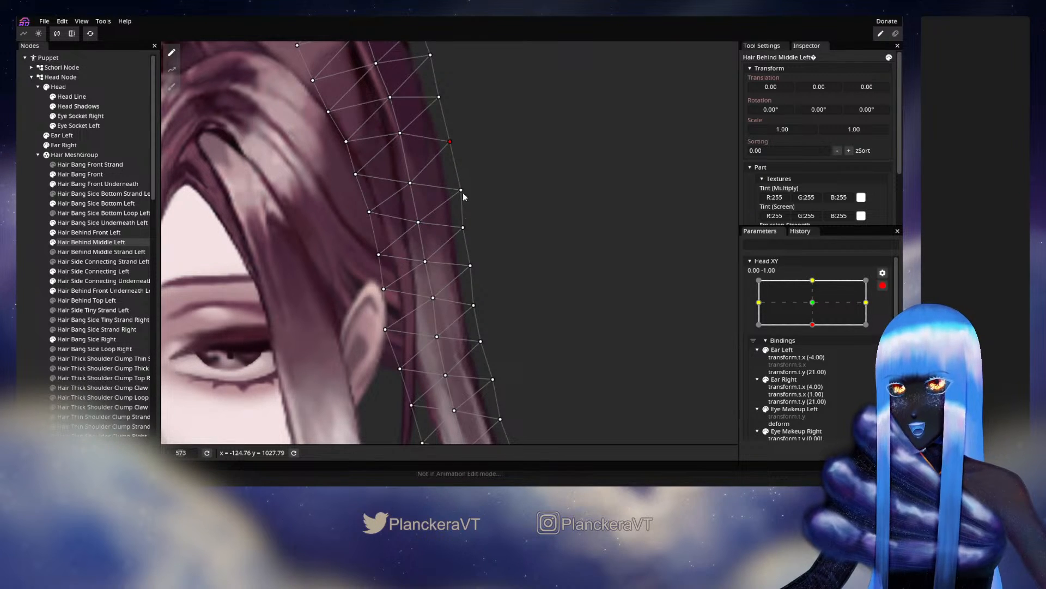
pyautogui.click(462, 227)
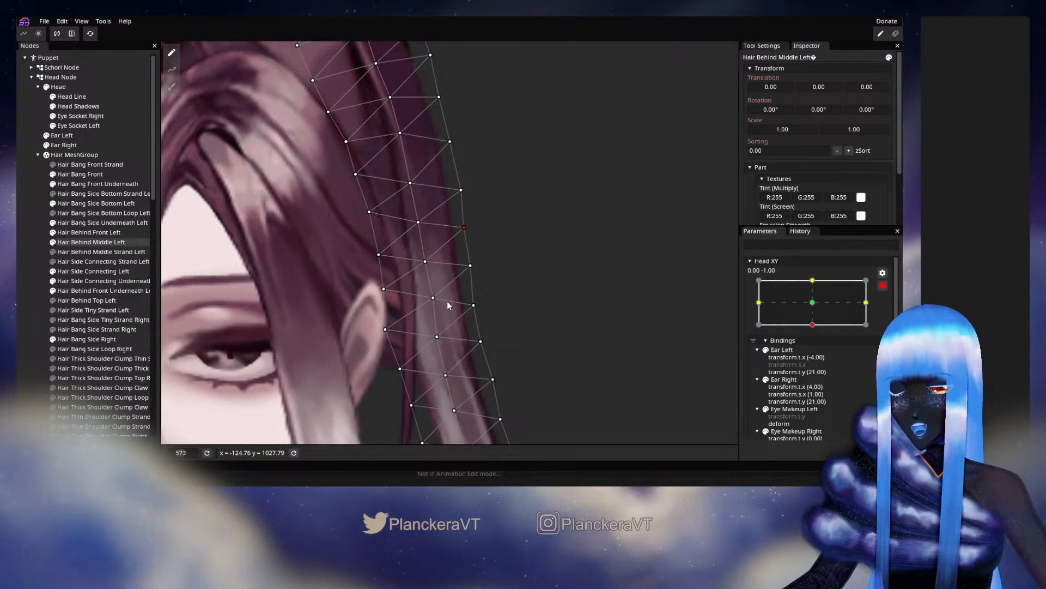
# Refine Hair Behind Middle Left's outer-edge vertices from above the ear down to mid-length, and adjust the inner-edge vertices below the ear
pyautogui.moveTo(455, 303); pyautogui.dragTo(496, 277)
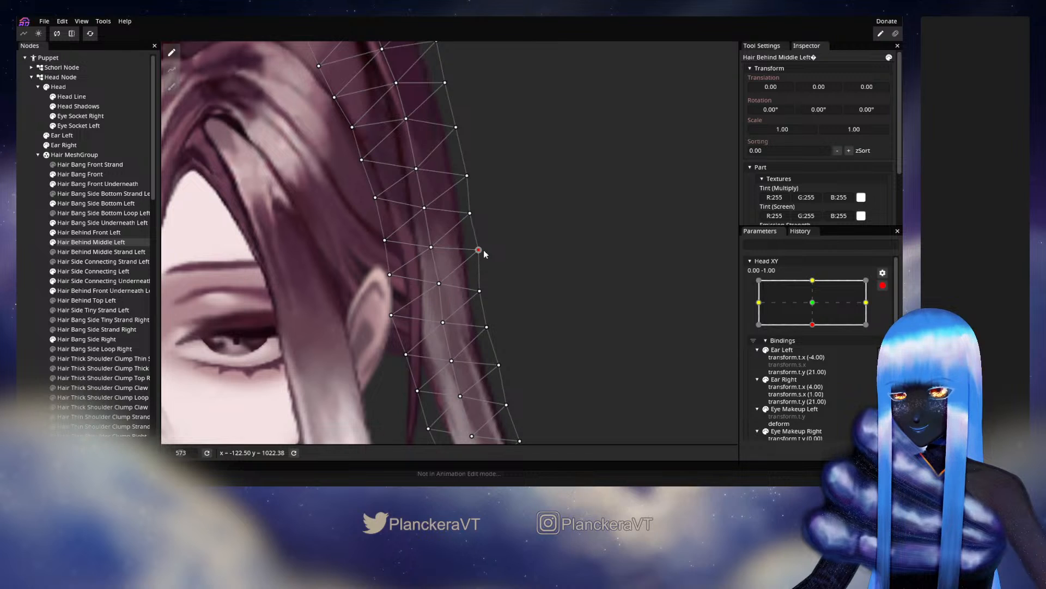
pyautogui.scroll(-2, 484, 253)
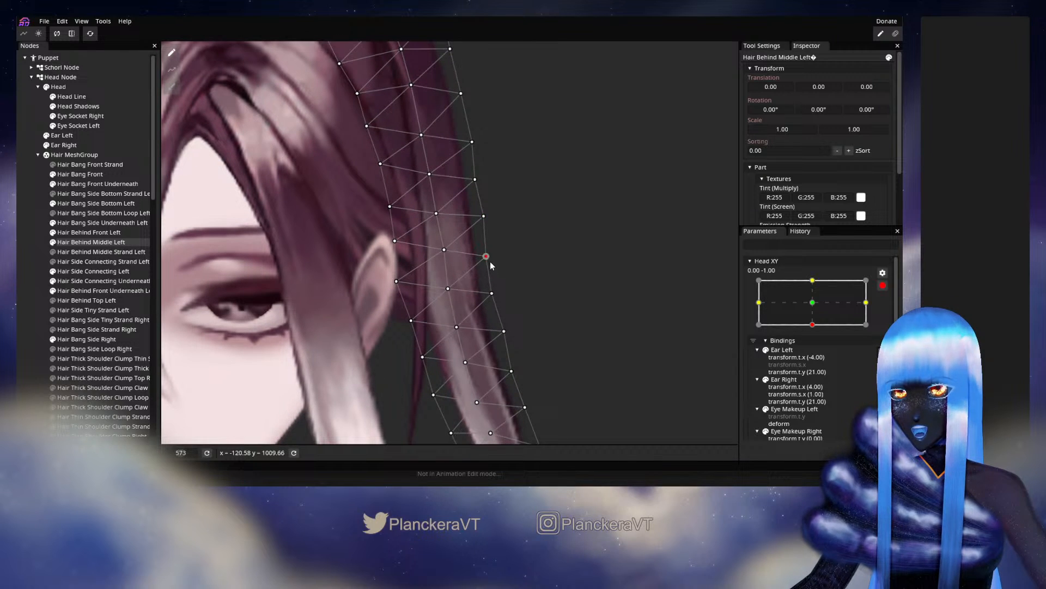
pyautogui.scroll(-2, 495, 256)
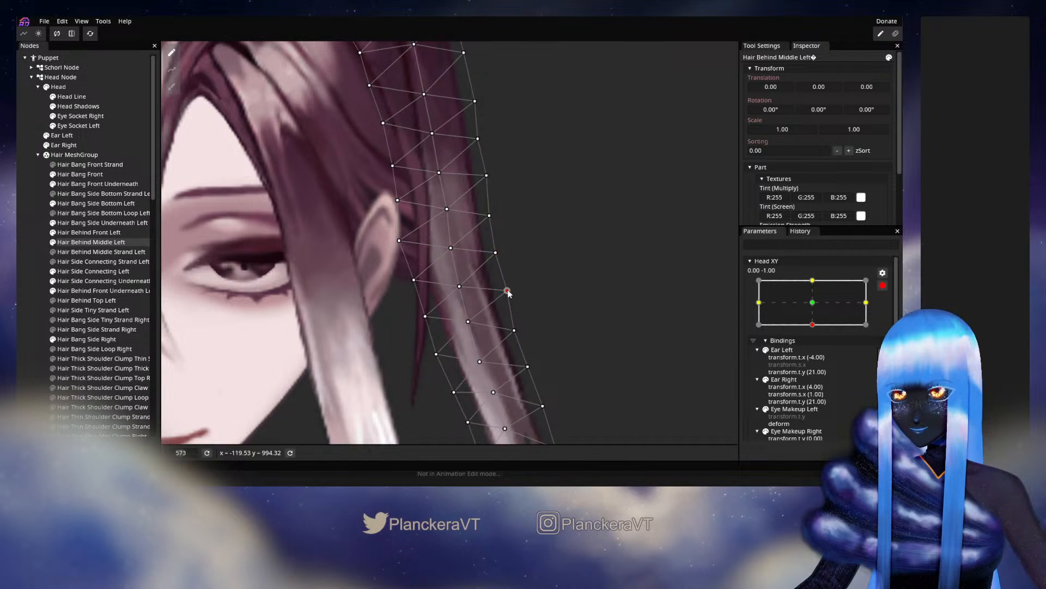
pyautogui.scroll(-3, 526, 250)
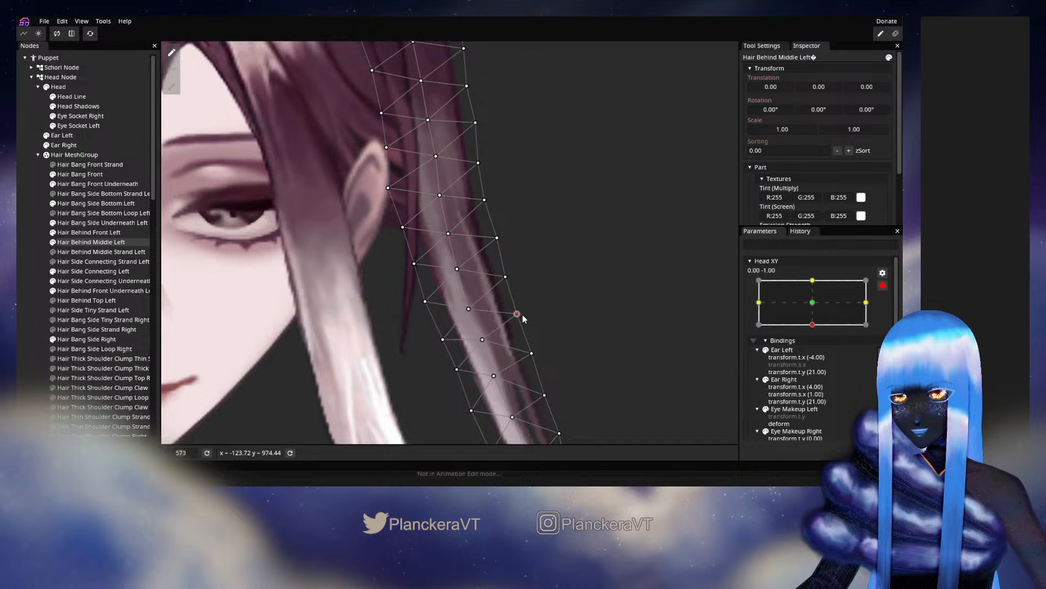
pyautogui.click(442, 340)
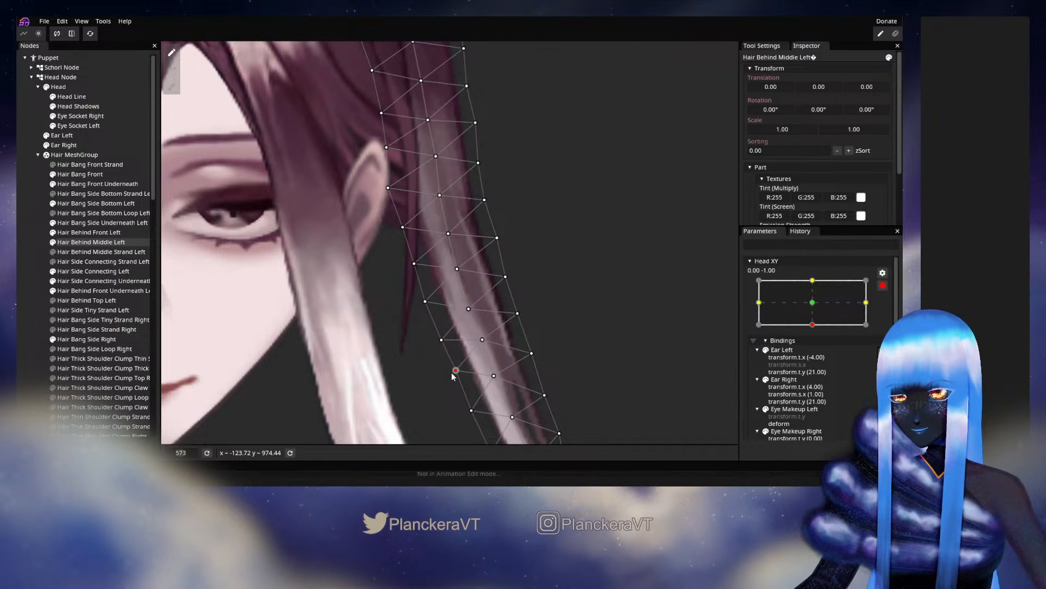
# Deselect the part, disarm Head XY and shift it slightly sideways at the downward pose to preview the refined strand
pyautogui.click(105, 289)
pyautogui.scroll(-3, 586, 319)
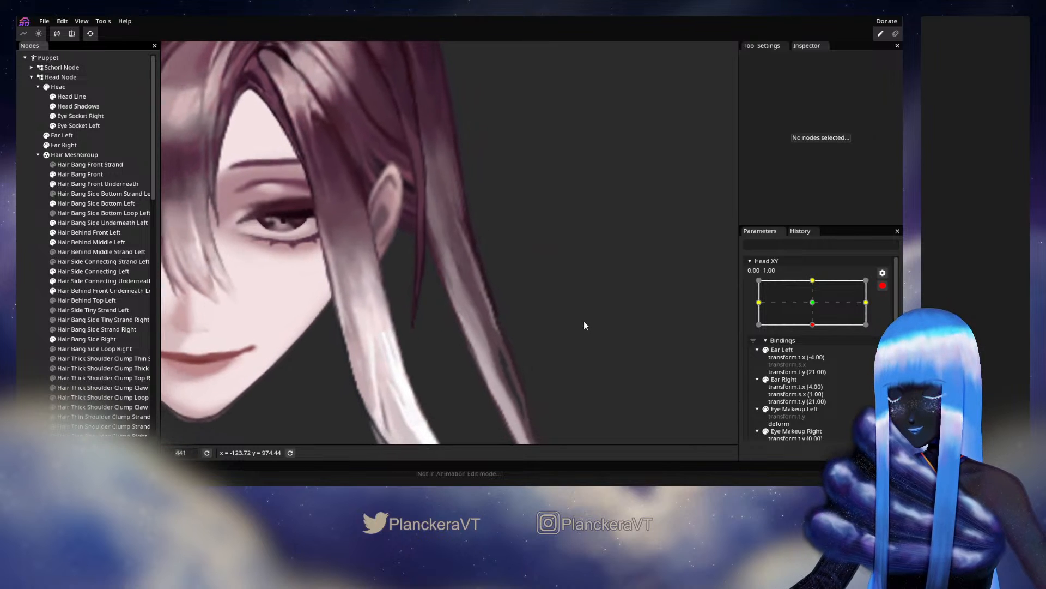
pyautogui.click(883, 285)
pyautogui.moveTo(817, 355)
pyautogui.mouseDown()
pyautogui.moveTo(818, 334)
pyautogui.moveTo(817, 352)
pyautogui.moveTo(818, 340)
pyautogui.moveTo(832, 348)
pyautogui.mouseUp()
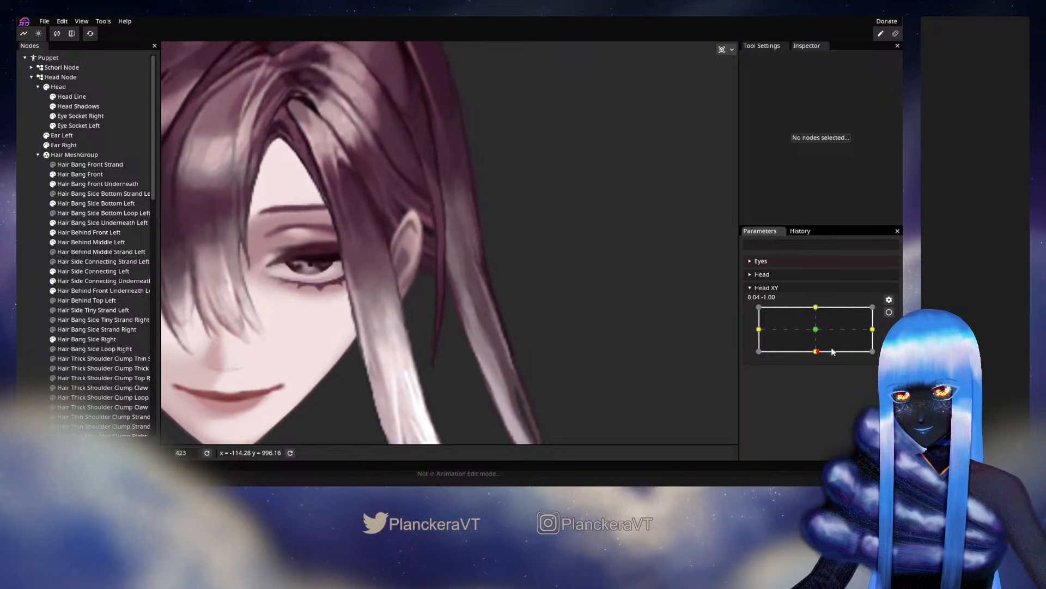
# Arm Head XY at 0.00, -1.00 and adjust Hair Behind Middle Left's inner-edge vertices just below the ear
pyautogui.click(888, 312)
pyautogui.click(93, 242)
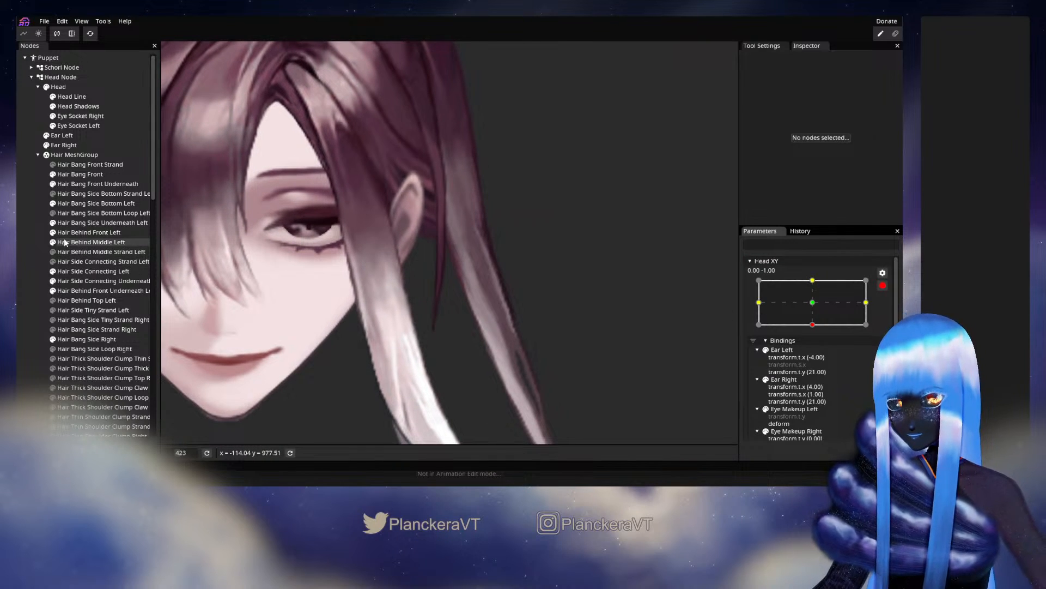
pyautogui.scroll(4, 484, 288)
pyautogui.scroll(1, 484, 288)
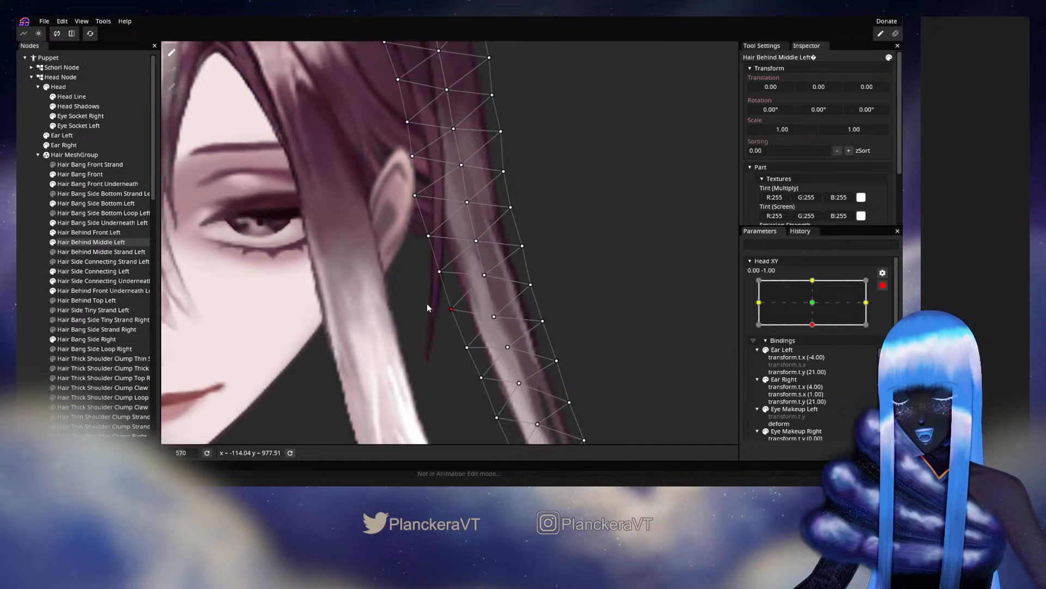
# Deselect the strand, disarm Head XY and move it slightly around the downward pose to check the strand's inner edge
pyautogui.click(551, 328)
pyautogui.scroll(-2, 551, 328)
pyautogui.scroll(-5, 593, 332)
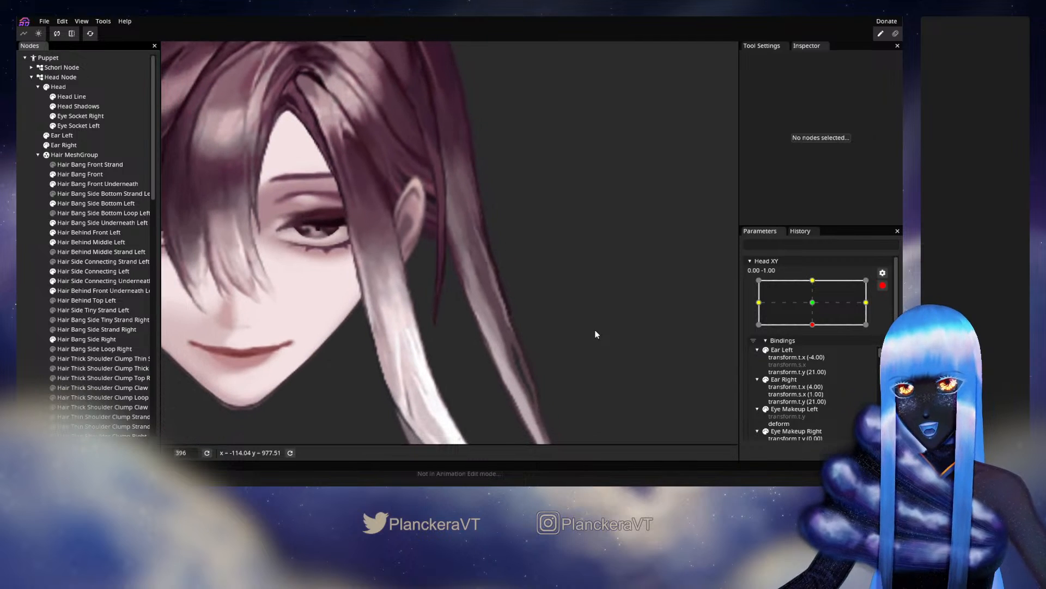
pyautogui.click(882, 285)
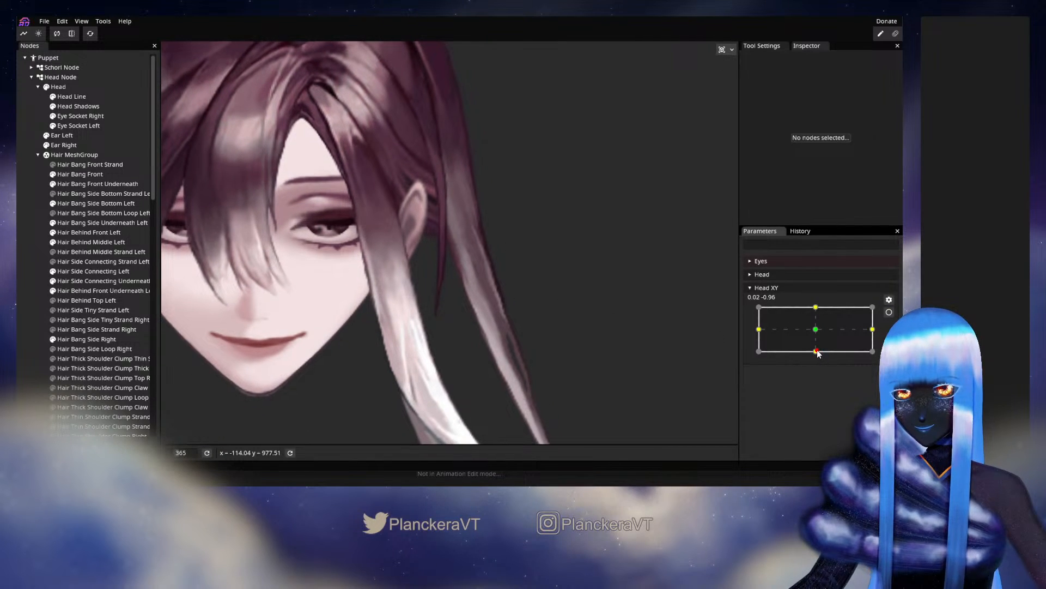
pyautogui.moveTo(820, 355)
pyautogui.mouseDown()
pyautogui.moveTo(817, 337)
pyautogui.moveTo(816, 356)
pyautogui.mouseUp()
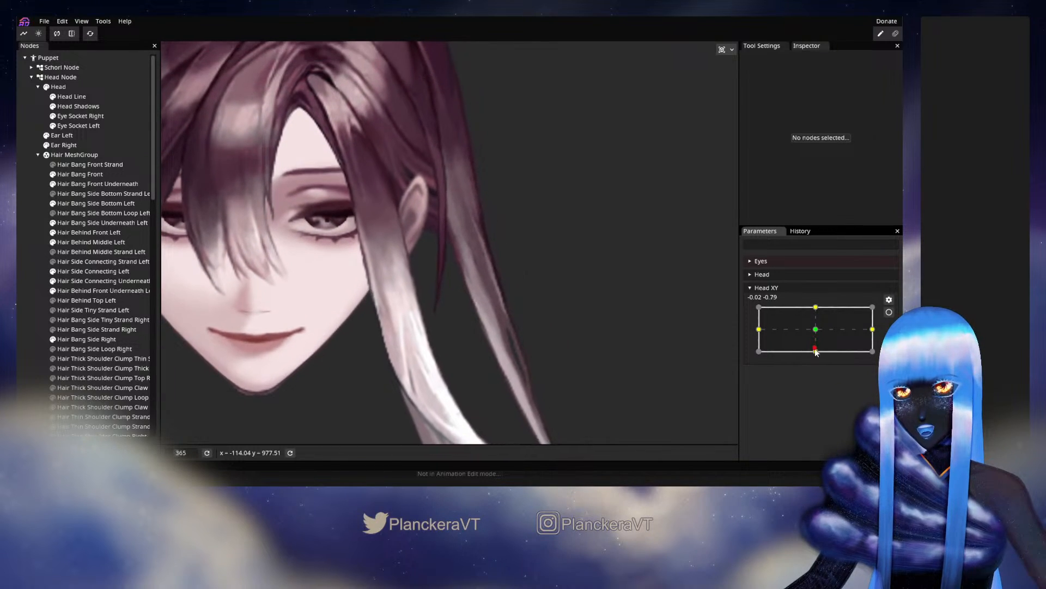
# Arm Head XY at 0.00, -1.00 and nudge Hair Behind Middle Left's outer-edge vertices beside and just below the ear
pyautogui.click(889, 313)
pyautogui.scroll(5, 486, 288)
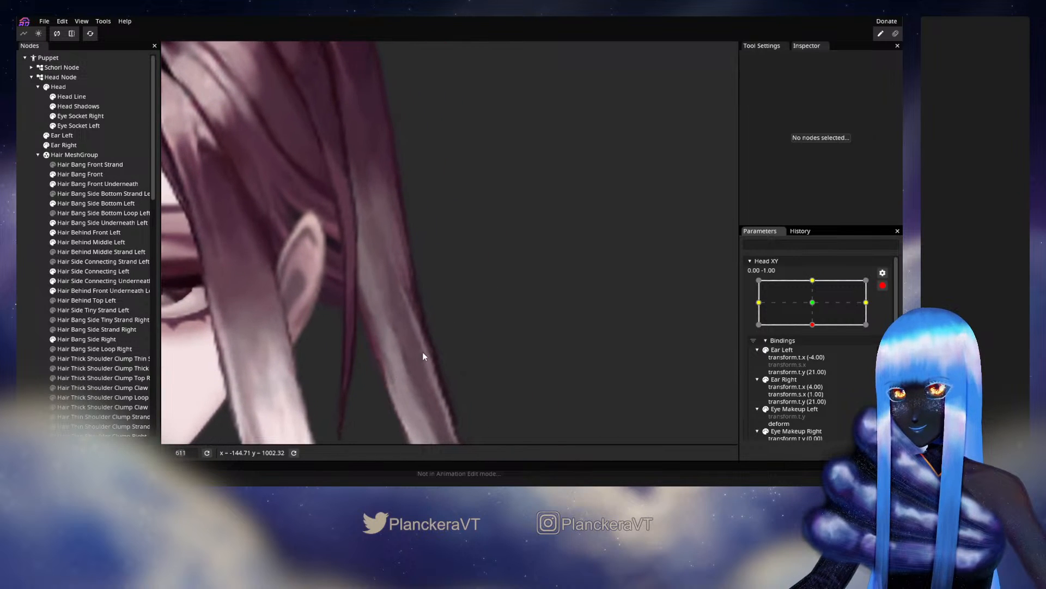
pyautogui.click(85, 242)
pyautogui.scroll(1, 470, 308)
pyautogui.moveTo(431, 283); pyautogui.dragTo(433, 288)
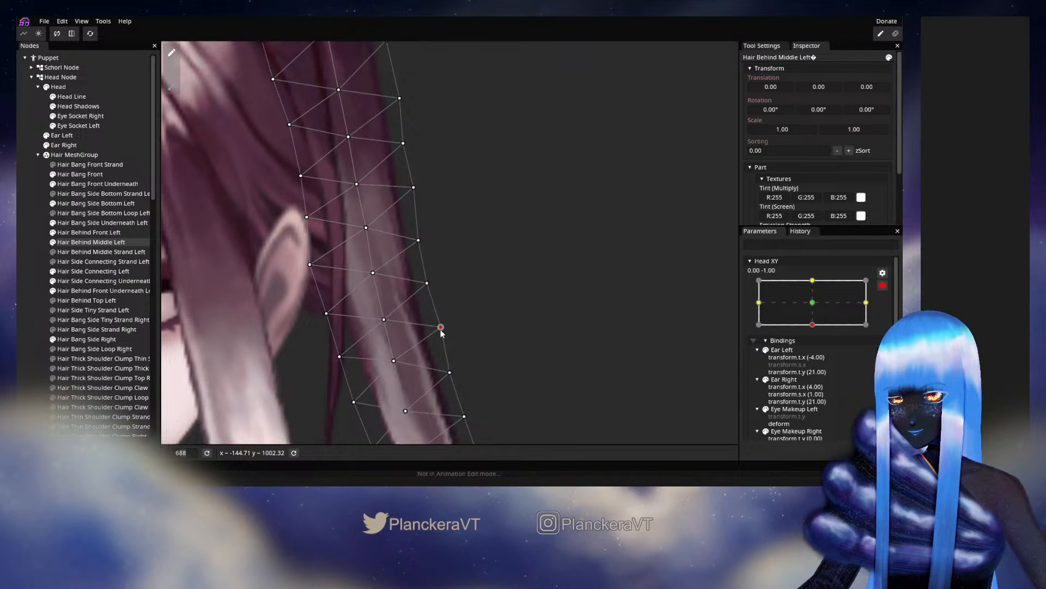
pyautogui.moveTo(441, 330); pyautogui.dragTo(442, 331)
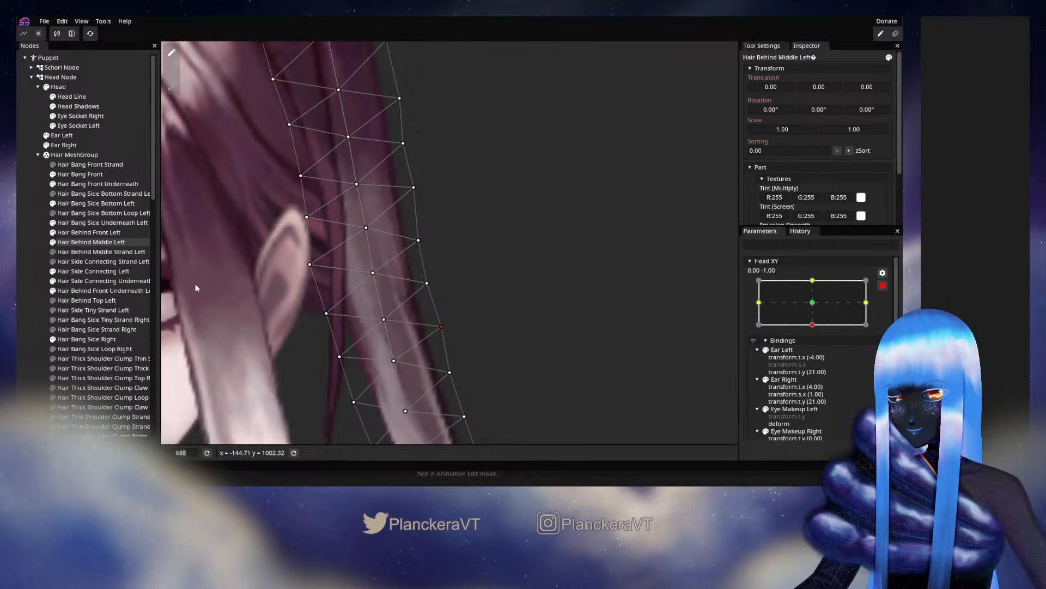
# Deselect the part, disarm Head XY and shift it slightly sideways at the downward pose to preview the strand's outer edge
pyautogui.click(567, 321)
pyautogui.scroll(-5, 567, 321)
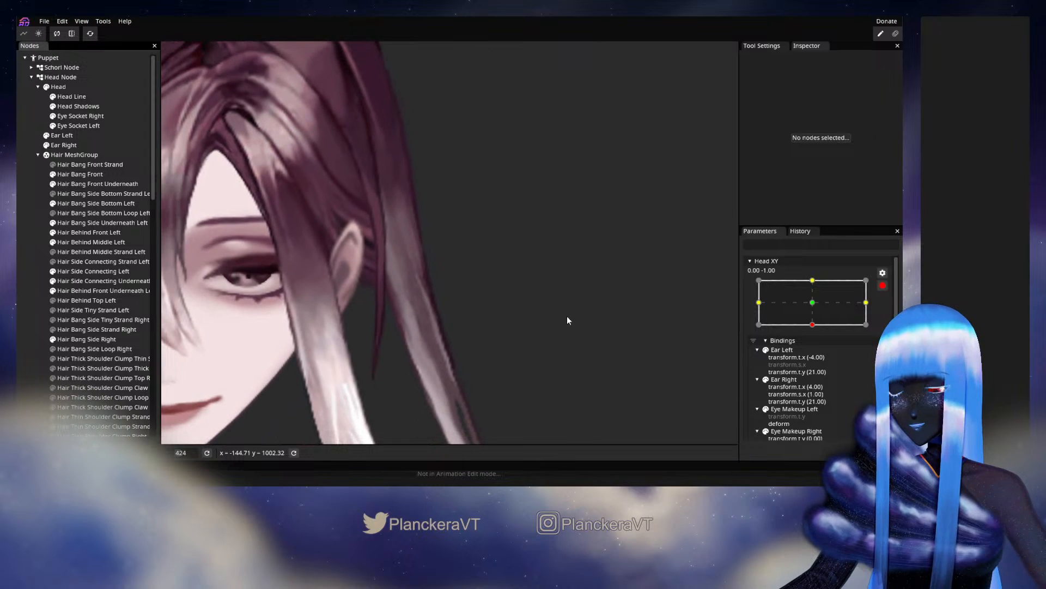
pyautogui.scroll(-3, 567, 320)
pyautogui.click(883, 285)
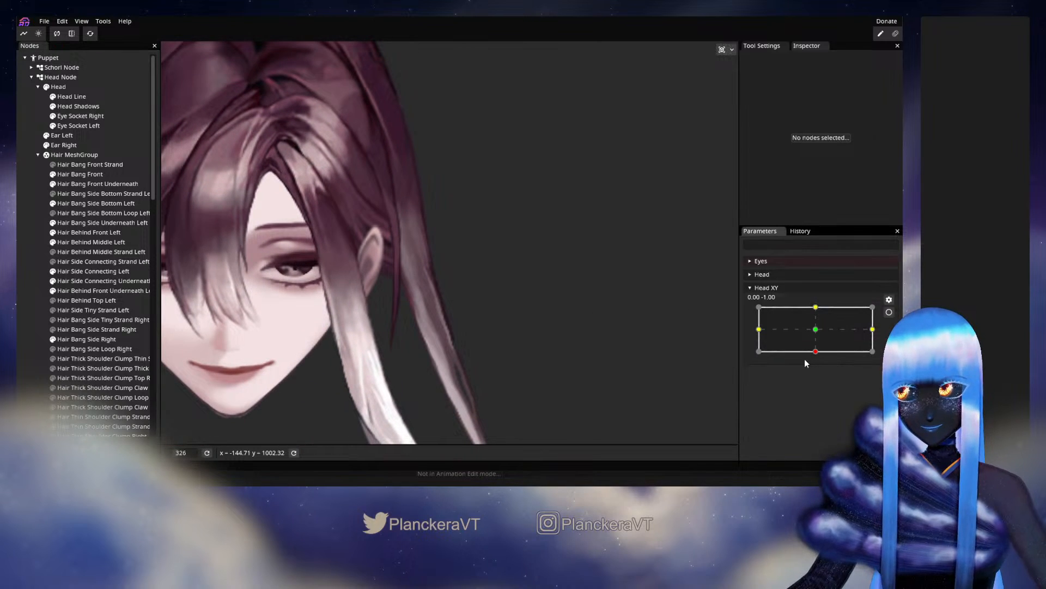
pyautogui.moveTo(816, 351)
pyautogui.mouseDown()
pyautogui.moveTo(818, 333)
pyautogui.moveTo(816, 352)
pyautogui.mouseUp()
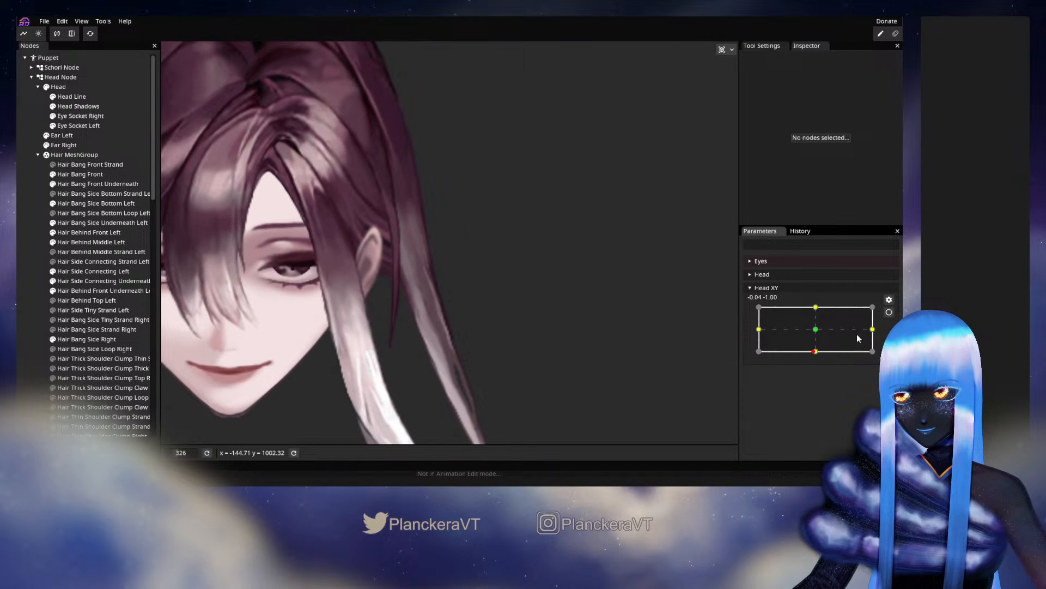
# Arm Head XY at 0.00, -1.00 and fine-tune Hair Behind Middle Left's centre-line and outer-edge vertices near ear level
pyautogui.click(889, 312)
pyautogui.scroll(5, 401, 314)
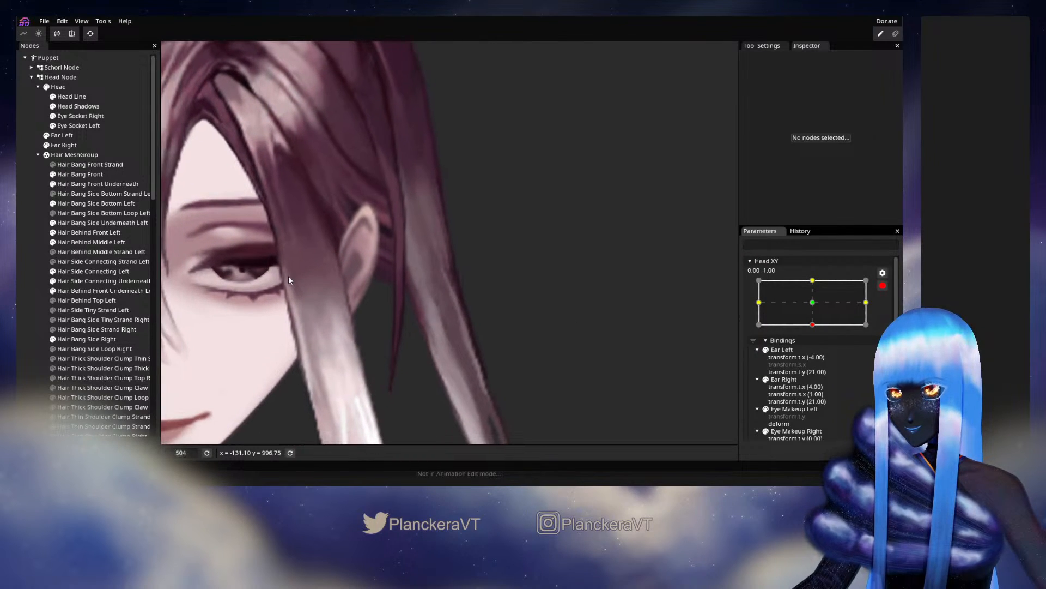
pyautogui.click(91, 242)
pyautogui.scroll(2, 421, 262)
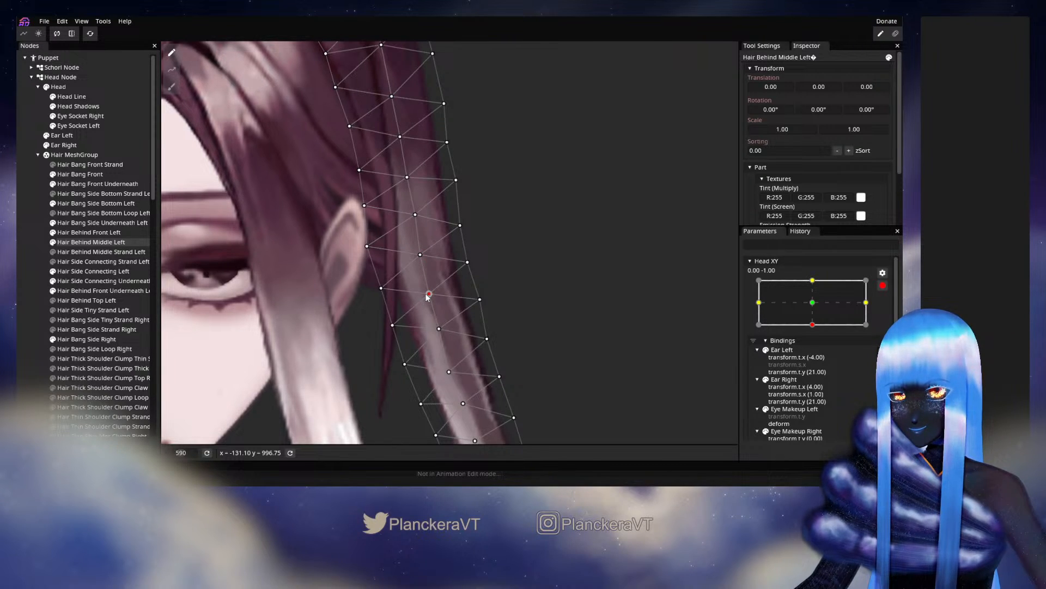
pyautogui.moveTo(433, 299); pyautogui.dragTo(462, 295)
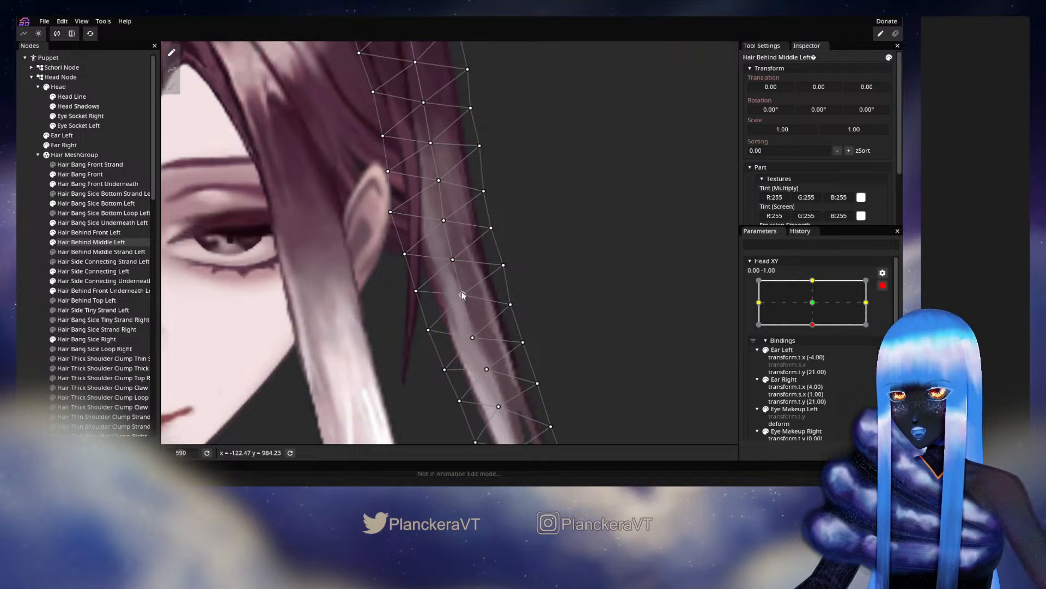
pyautogui.click(460, 295)
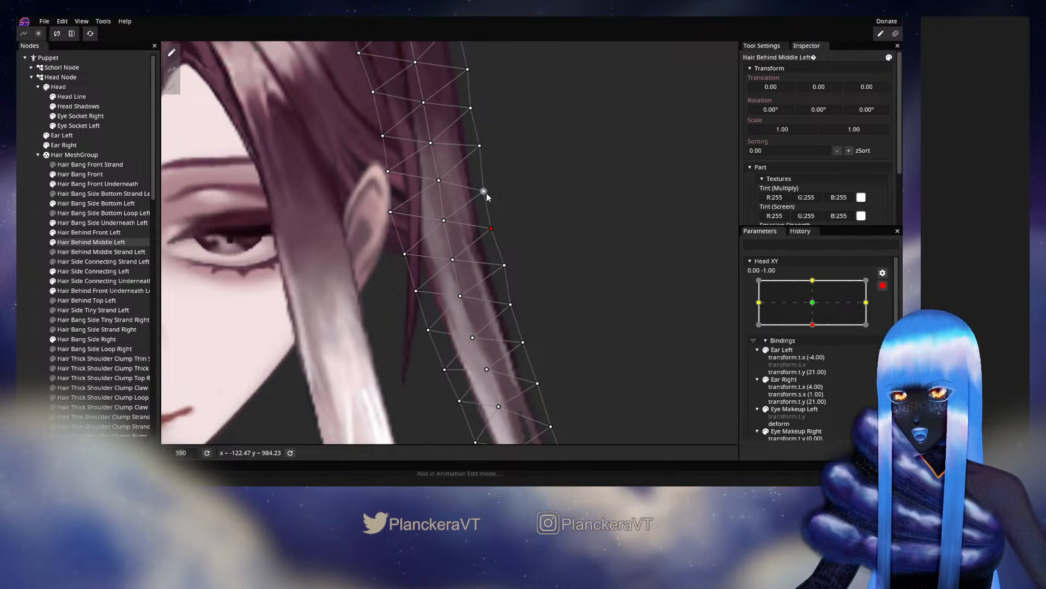
# Deselect the strand, disarm Head XY and wiggle it at the downward pose to check the centre and outer-edge adjustments
pyautogui.click(501, 326)
pyautogui.scroll(-4, 500, 326)
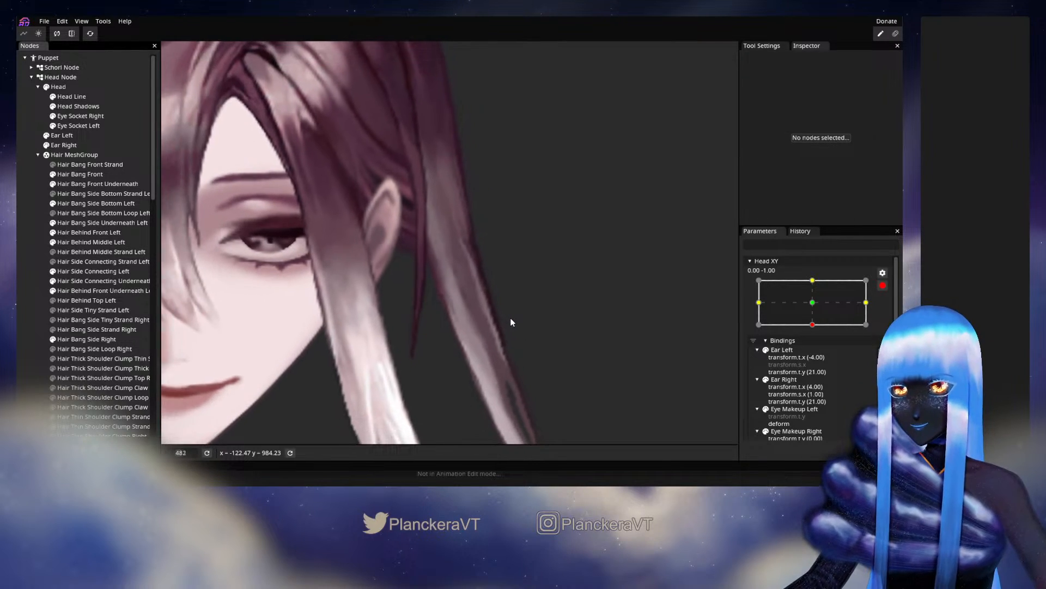
pyautogui.scroll(-3, 523, 327)
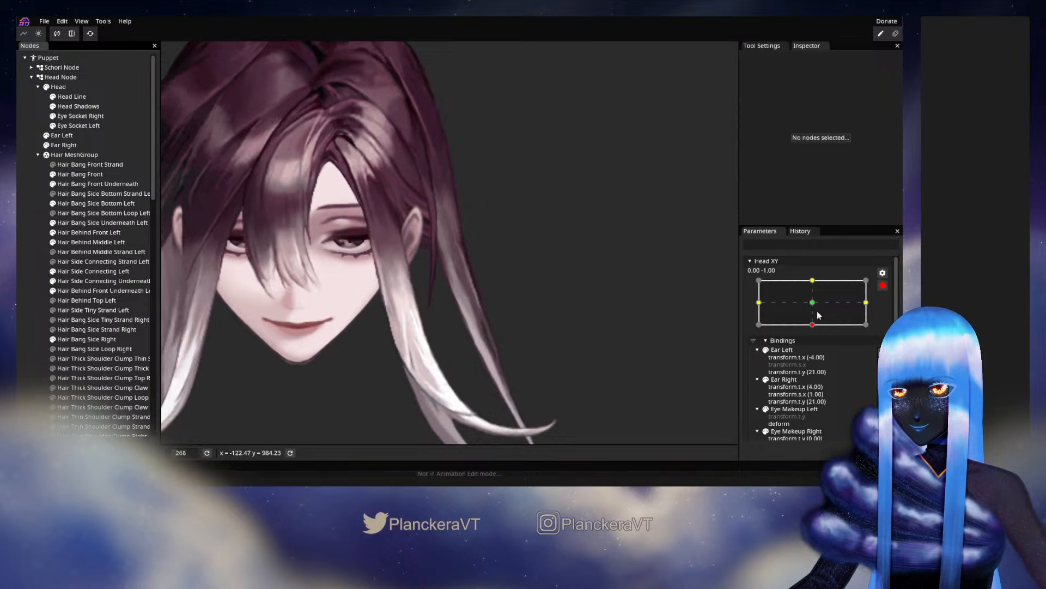
pyautogui.click(883, 285)
pyautogui.moveTo(815, 351)
pyautogui.mouseDown()
pyautogui.moveTo(817, 334)
pyautogui.moveTo(814, 351)
pyautogui.mouseUp()
# Arm Head XY at 0.00, -1.00 and refine Hair Behind Middle Left's outer-edge vertices from above the ear to mid-length, plus inner-edge vertices below the ear
pyautogui.click(889, 312)
pyautogui.scroll(5, 455, 291)
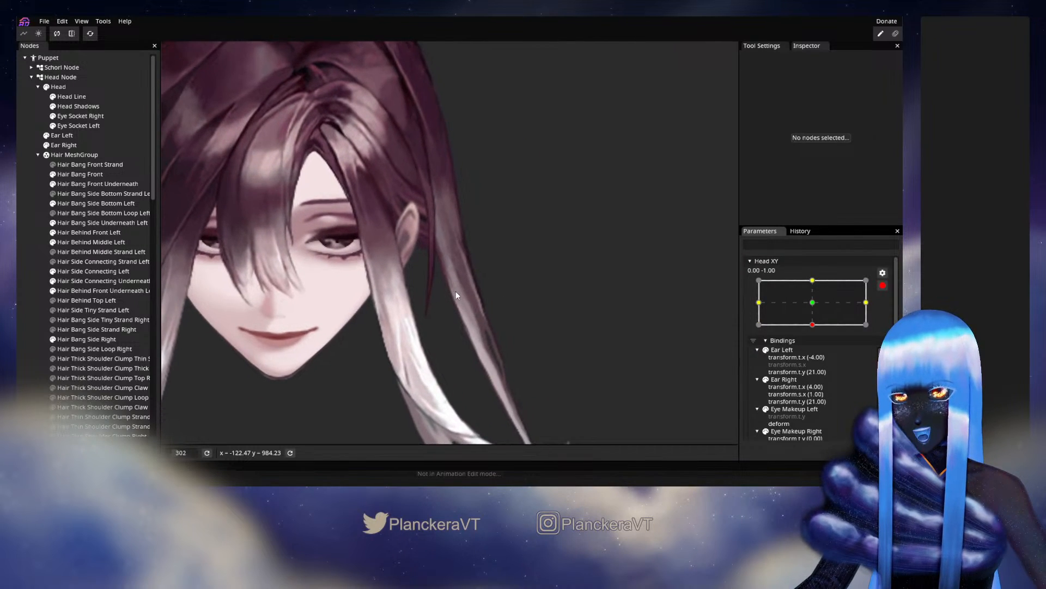
pyautogui.scroll(2, 441, 330)
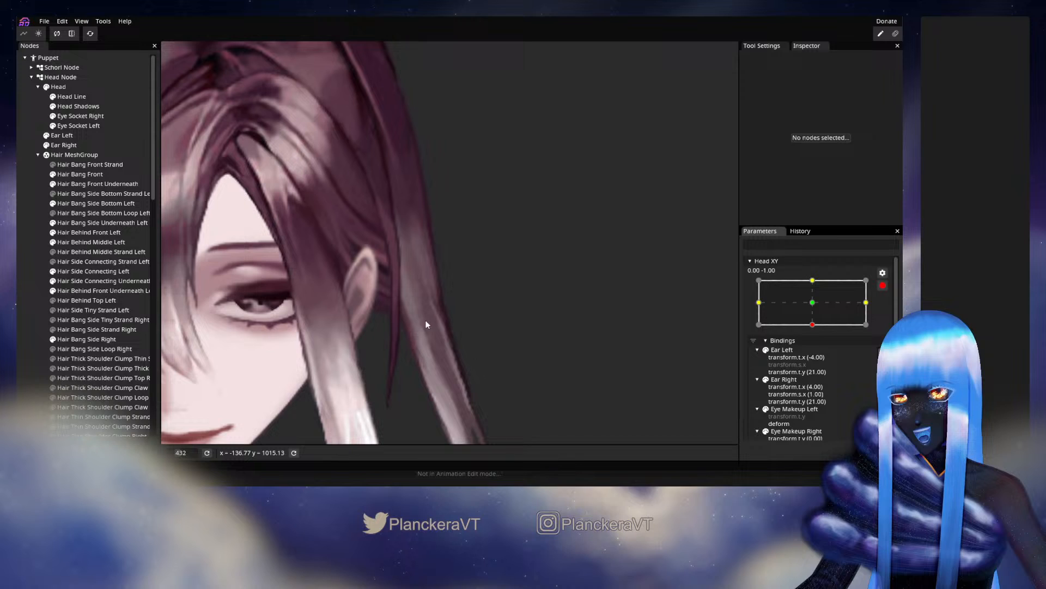
pyautogui.click(79, 242)
pyautogui.scroll(2, 486, 264)
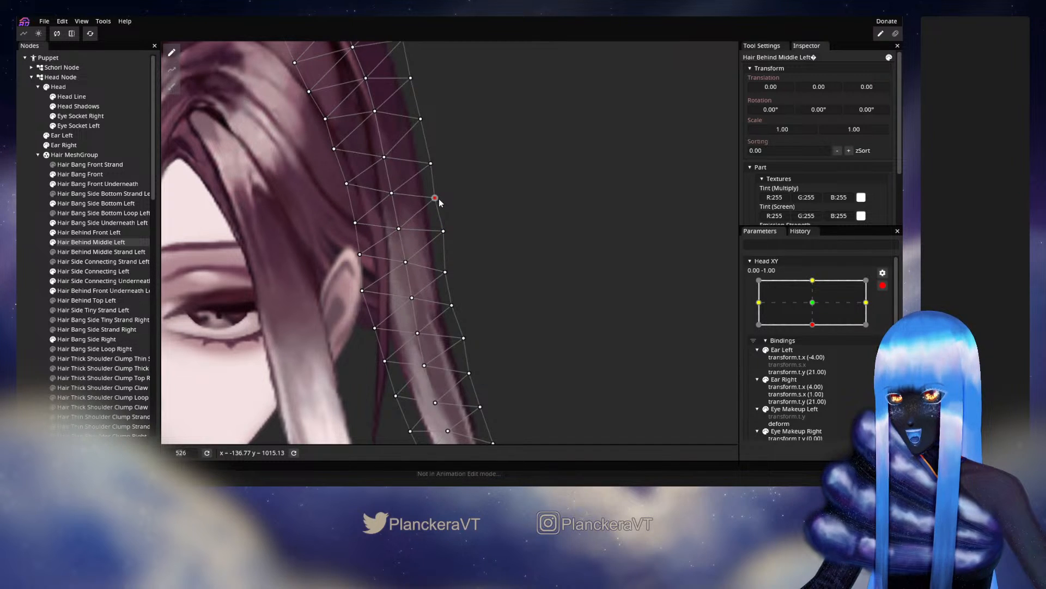
pyautogui.scroll(-2, 445, 240)
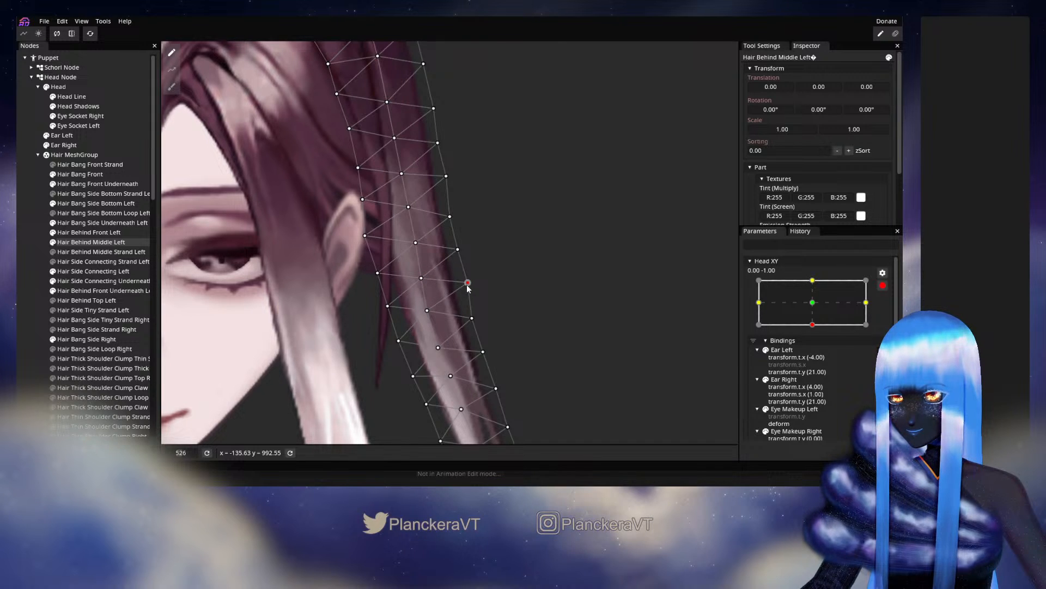
pyautogui.moveTo(495, 303); pyautogui.dragTo(449, 270)
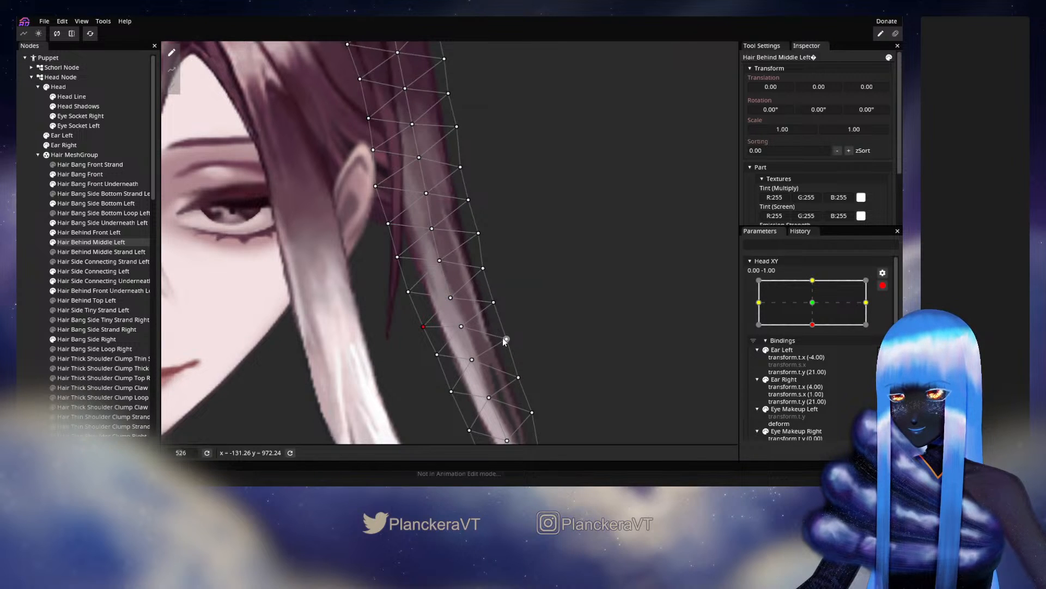
# Deselect the part, disarm Head XY and move it slightly around the downward pose to preview the strand's overall curve
pyautogui.click(401, 318)
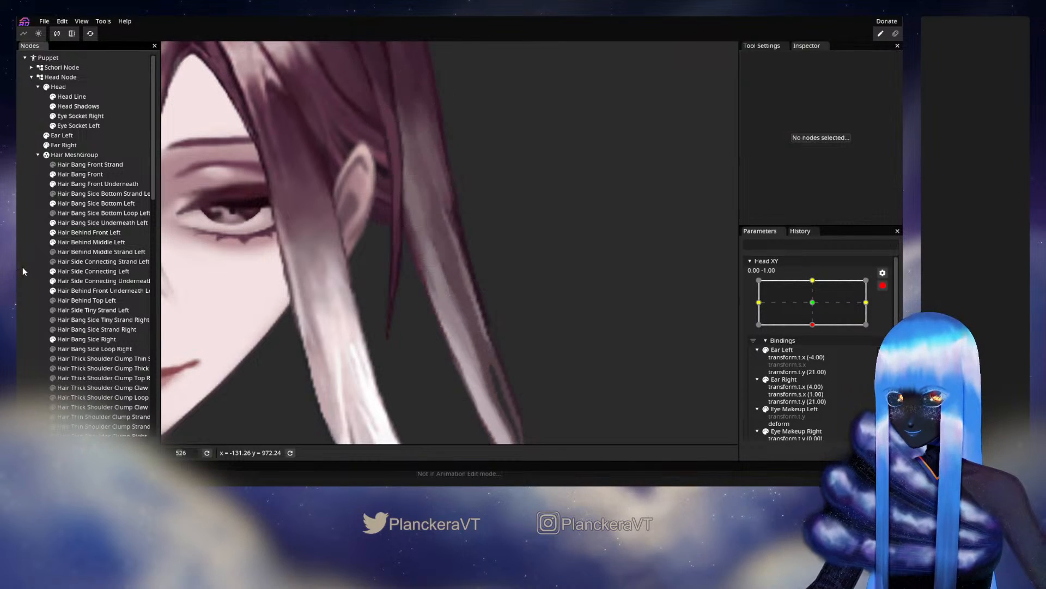
pyautogui.scroll(-5, 552, 304)
pyautogui.scroll(-4, 523, 327)
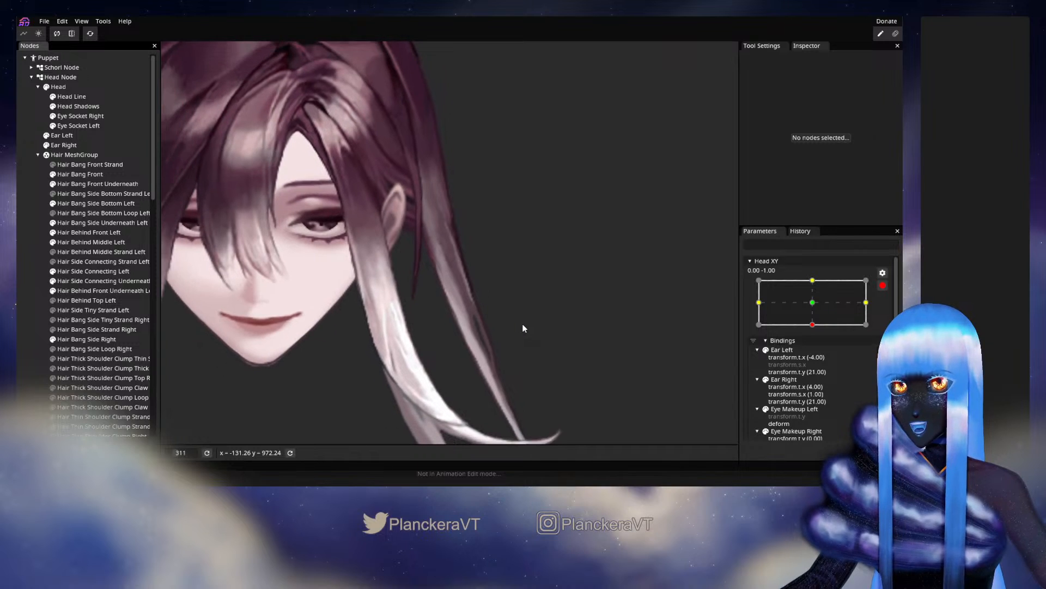
pyautogui.click(883, 285)
pyautogui.moveTo(818, 354)
pyautogui.mouseDown()
pyautogui.moveTo(816, 332)
pyautogui.moveTo(816, 360)
pyautogui.mouseUp()
# Arm Head XY at 0.00, -1.00 and shift Hair Behind Middle Left's inner-edge vertices beside and below the ear slightly outward
pyautogui.click(889, 311)
pyautogui.scroll(5, 456, 334)
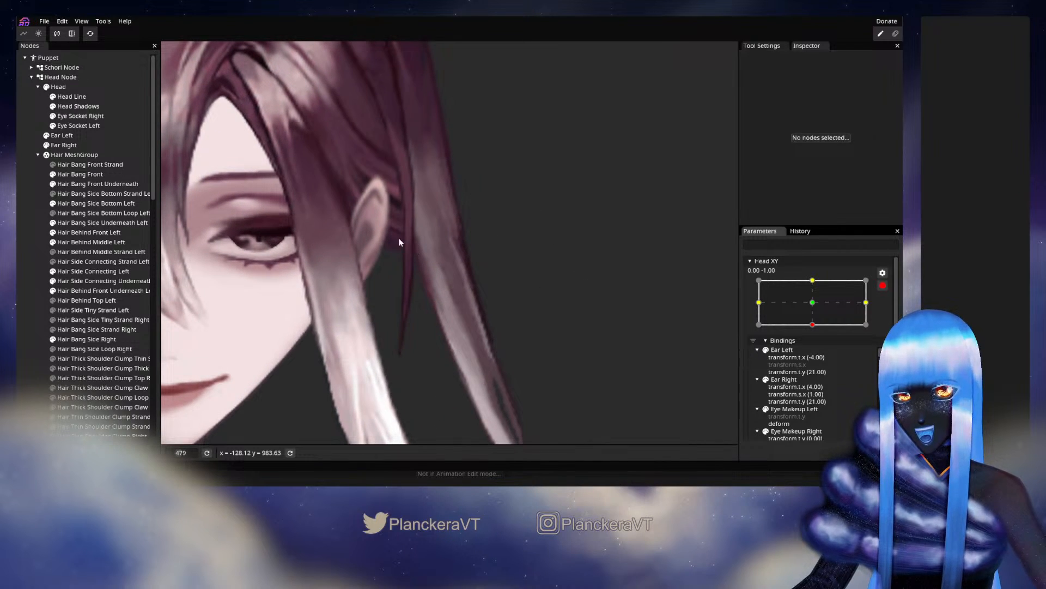
pyautogui.click(91, 242)
pyautogui.scroll(1, 457, 351)
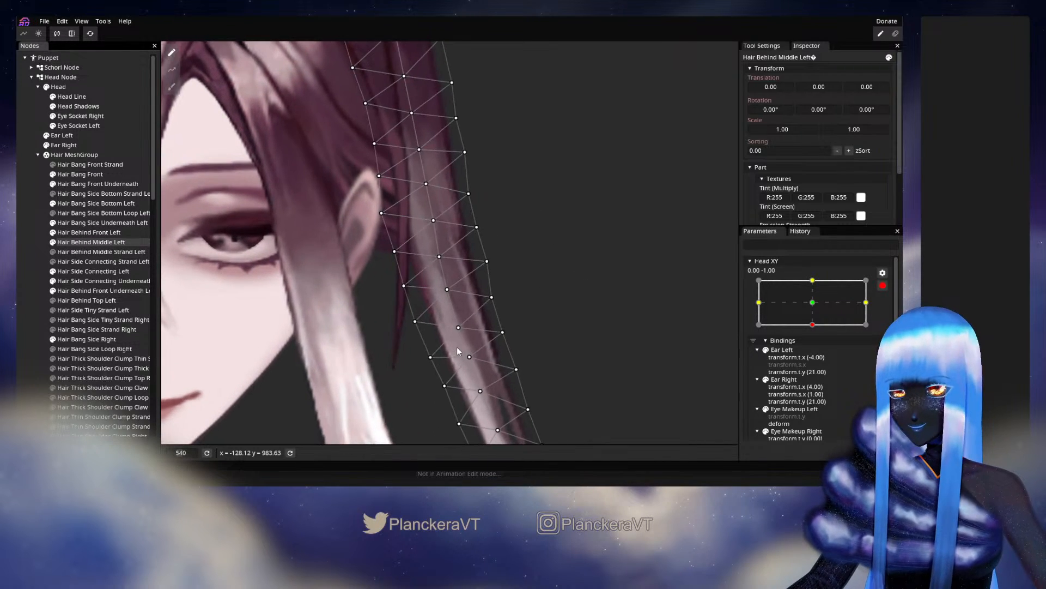
pyautogui.scroll(1, 458, 352)
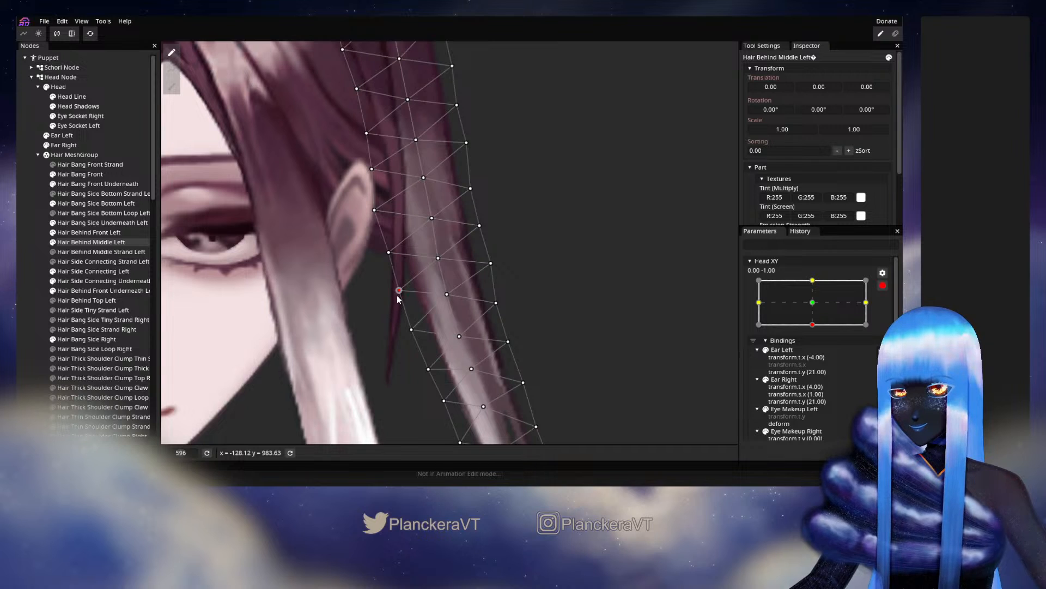
pyautogui.moveTo(388, 252); pyautogui.dragTo(392, 251)
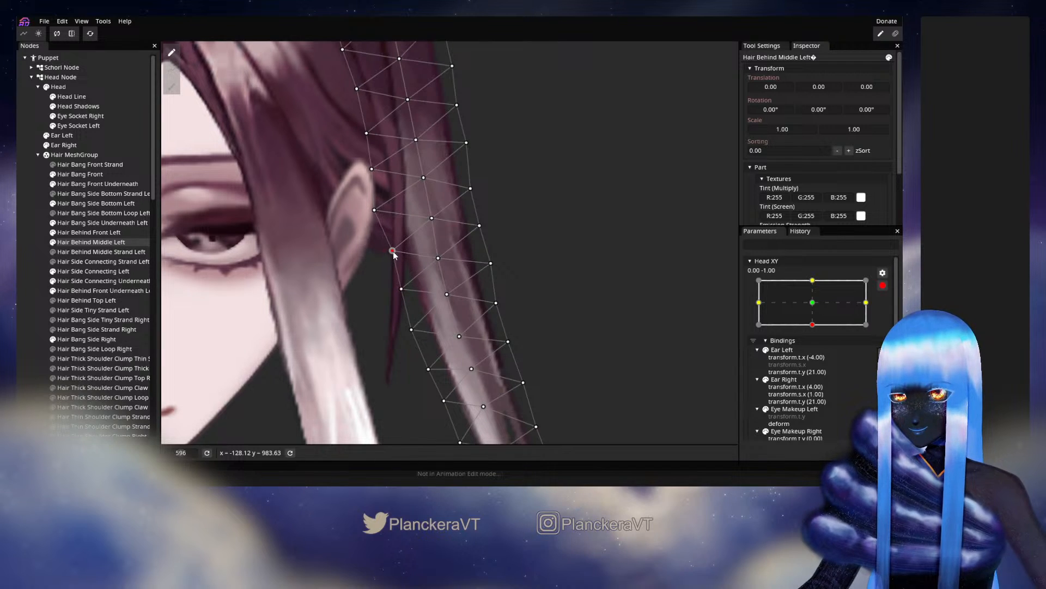
pyautogui.moveTo(381, 213); pyautogui.dragTo(385, 212)
# Nudge the strand's centre-line vertices from ear level downward and adjust neighbouring outer-edge and lower inner-edge vertices
pyautogui.click(432, 218)
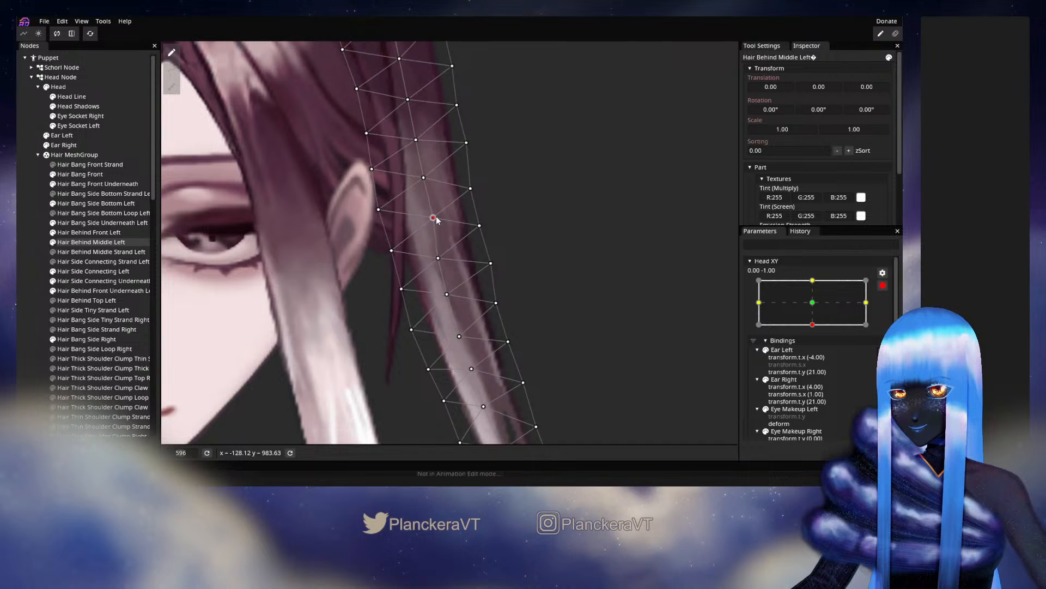
pyautogui.click(438, 258)
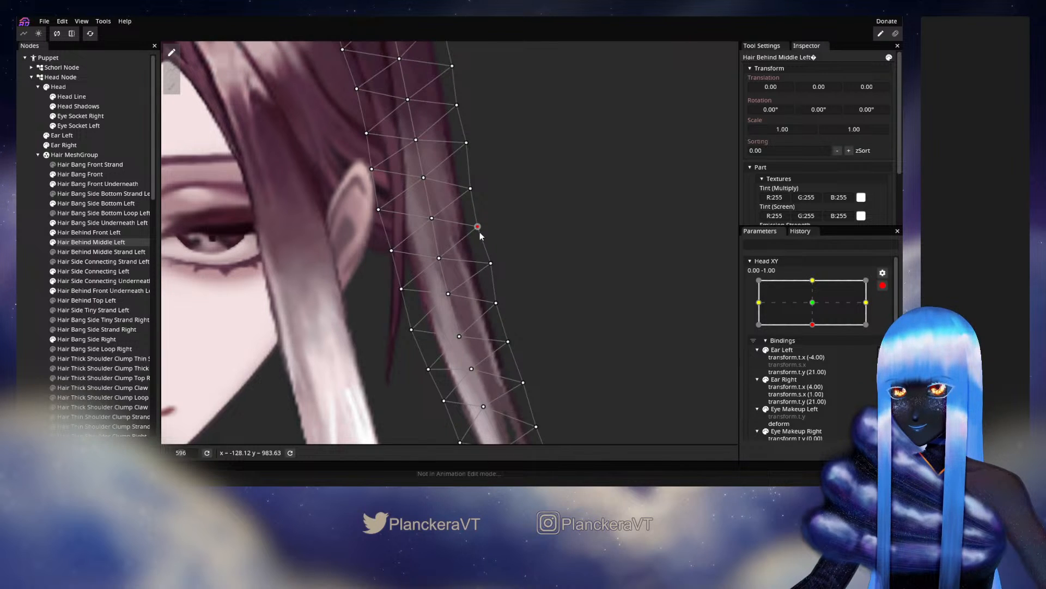
pyautogui.scroll(-2, 453, 256)
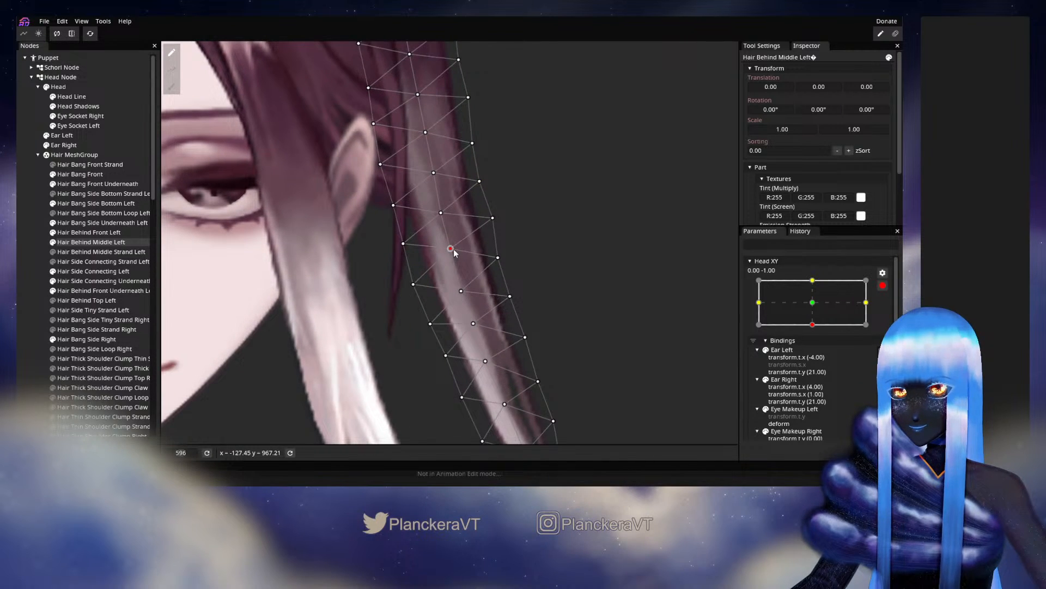
pyautogui.click(462, 291)
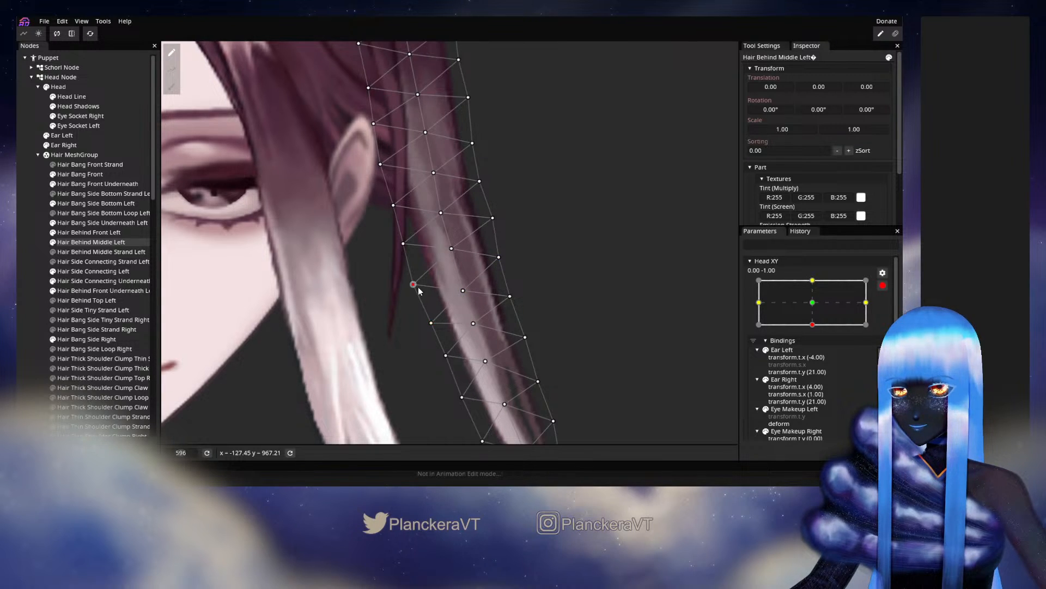
# Disarm Head XY and preview Hair Behind Middle Left's curve around the downward pose and between neutral and 0.00, -1.00
pyautogui.click(37, 269)
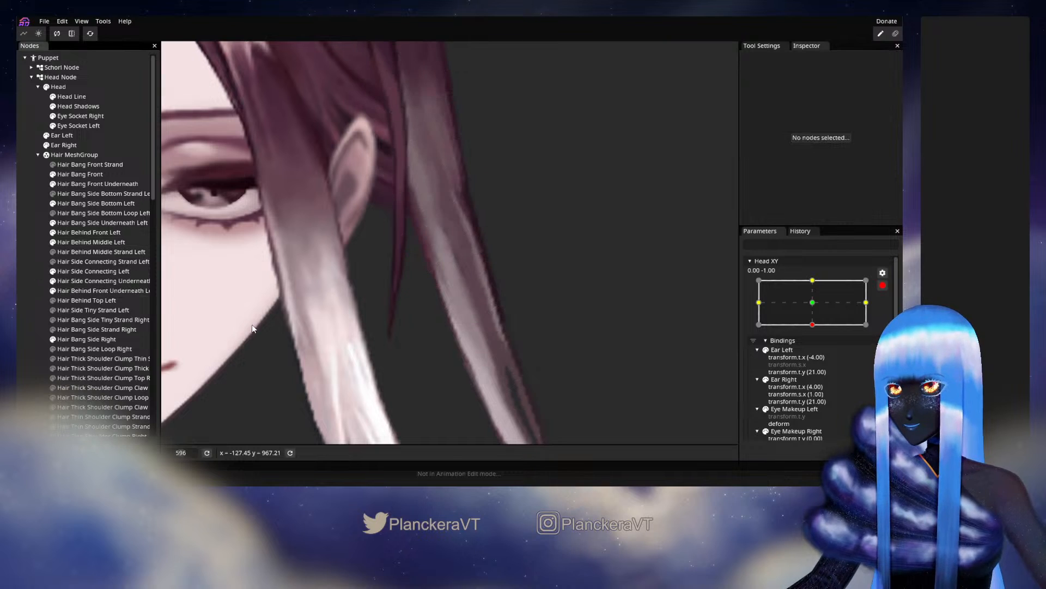
pyautogui.scroll(-5, 491, 327)
pyautogui.scroll(-2, 494, 334)
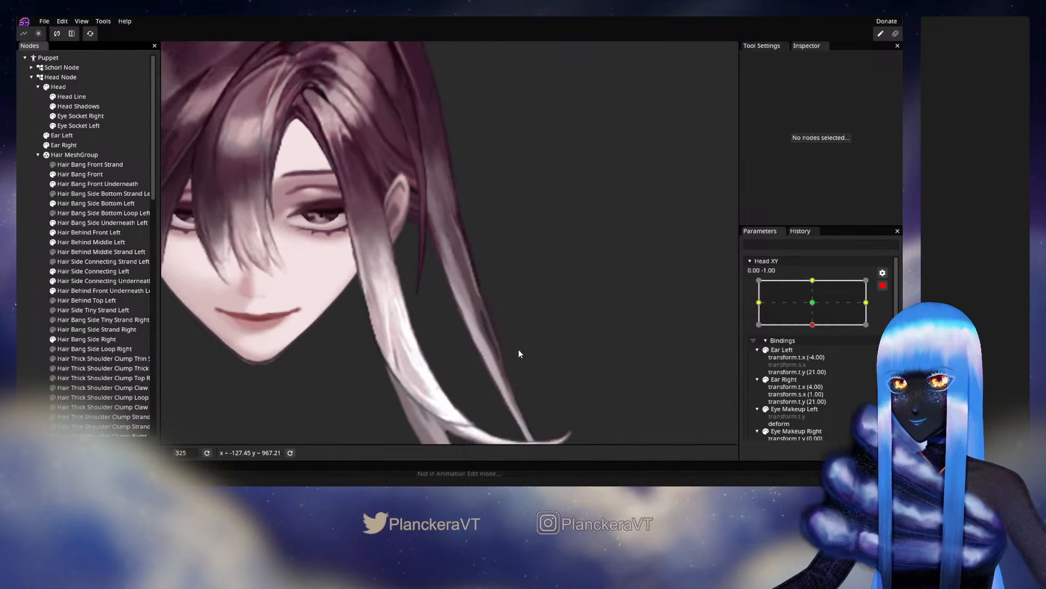
pyautogui.click(883, 285)
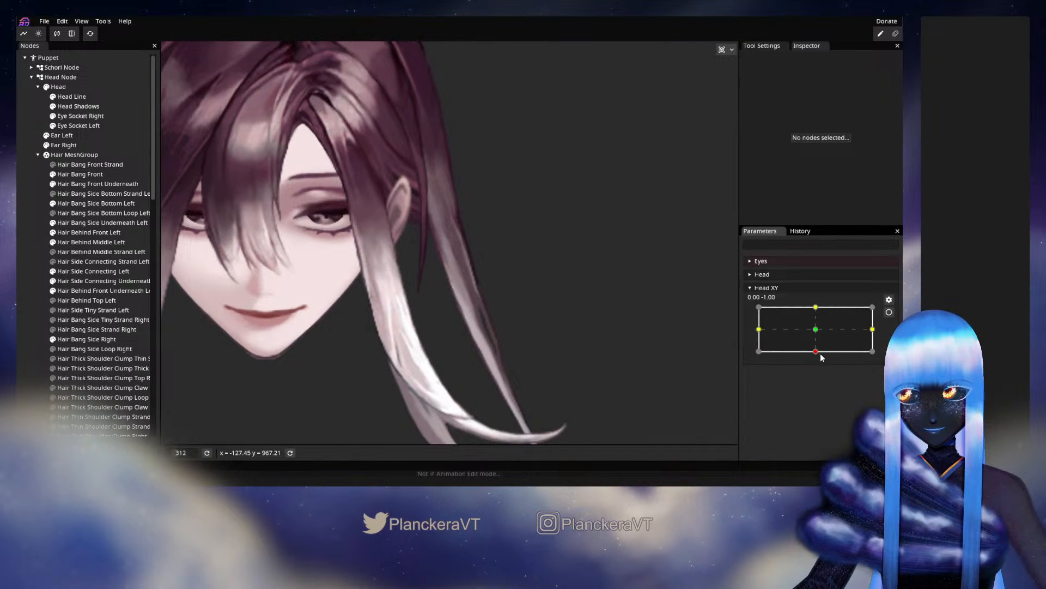
pyautogui.moveTo(818, 353)
pyautogui.mouseDown()
pyautogui.moveTo(815, 336)
pyautogui.moveTo(812, 352)
pyautogui.mouseUp()
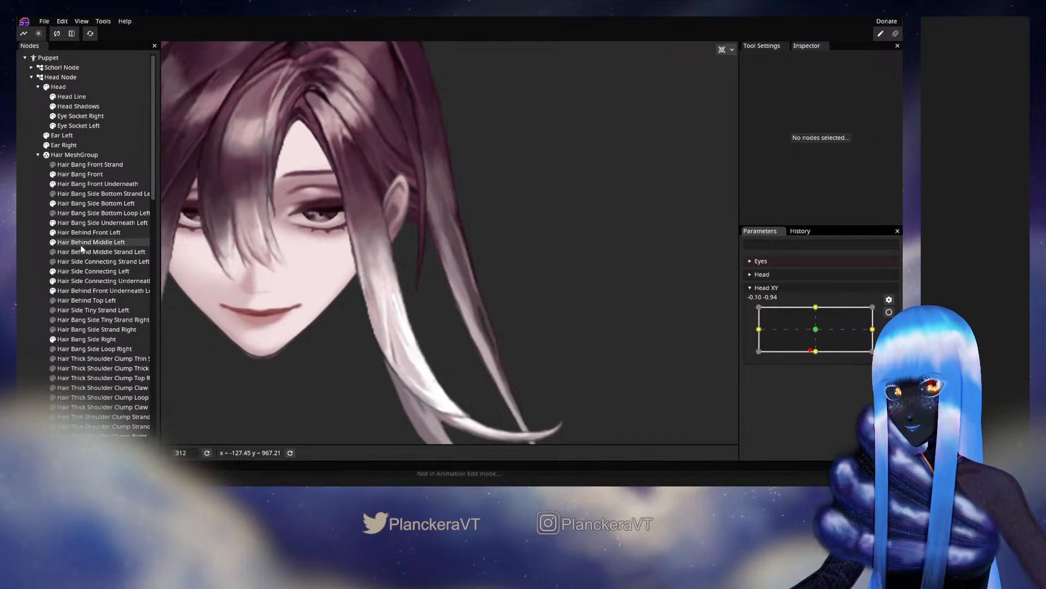
pyautogui.click(81, 242)
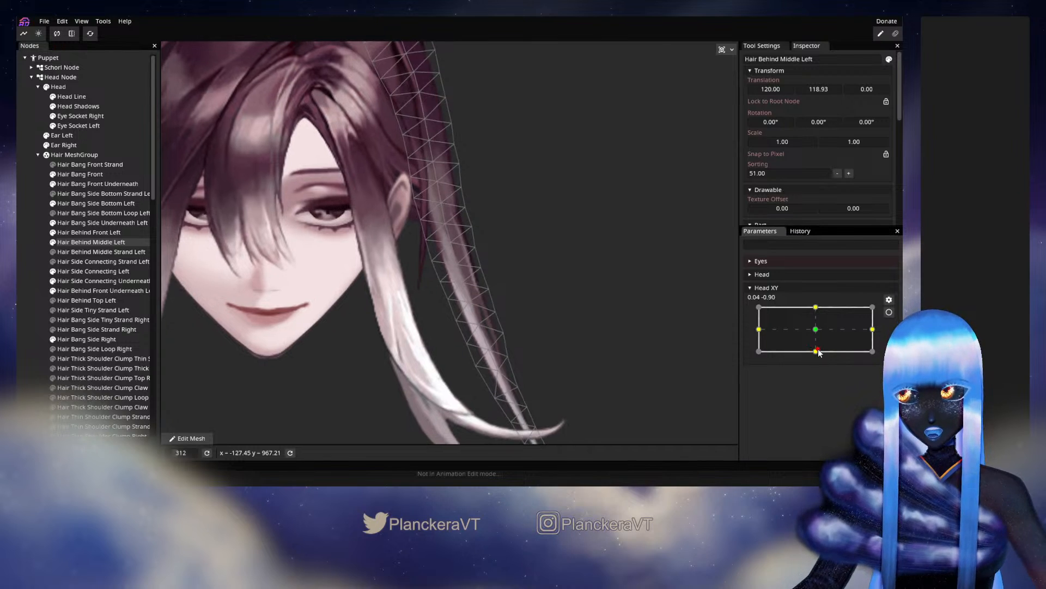
pyautogui.moveTo(811, 350); pyautogui.dragTo(816, 330)
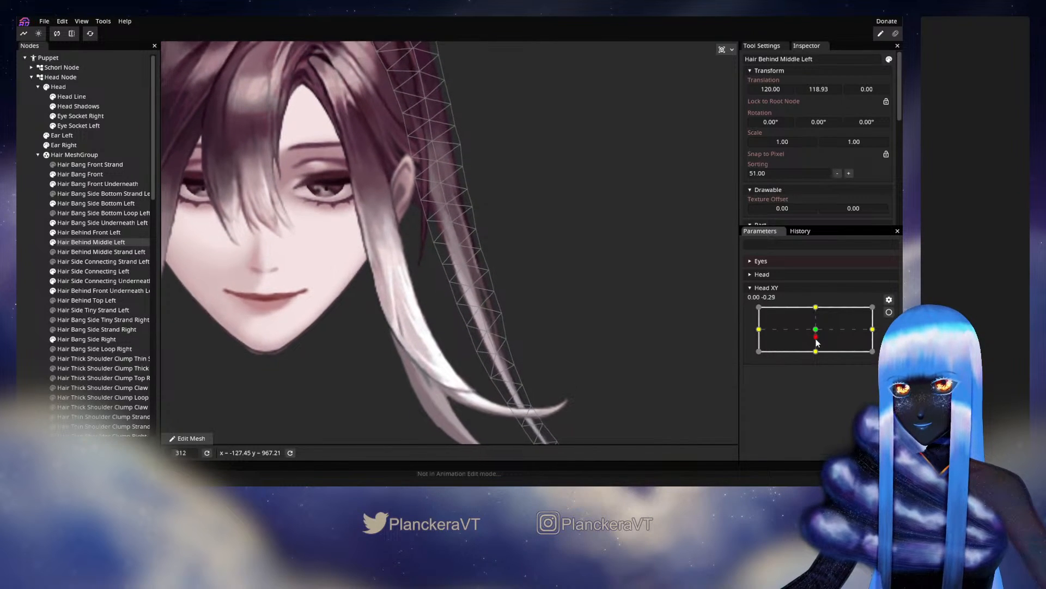
pyautogui.moveTo(817, 331); pyautogui.dragTo(816, 351)
# Arm Head XY at 0.00, -1.00, nudge Hair Behind Middle Left's centre-line vertices just below ear level slightly inward, and preview the result unarmed
pyautogui.click(889, 312)
pyautogui.scroll(3, 410, 277)
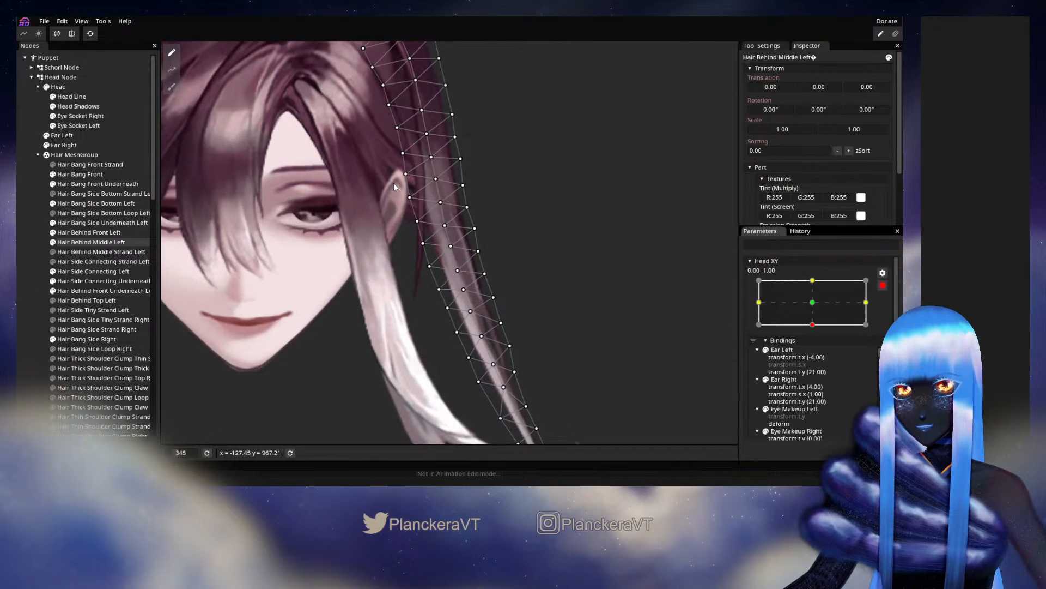
pyautogui.scroll(2, 410, 273)
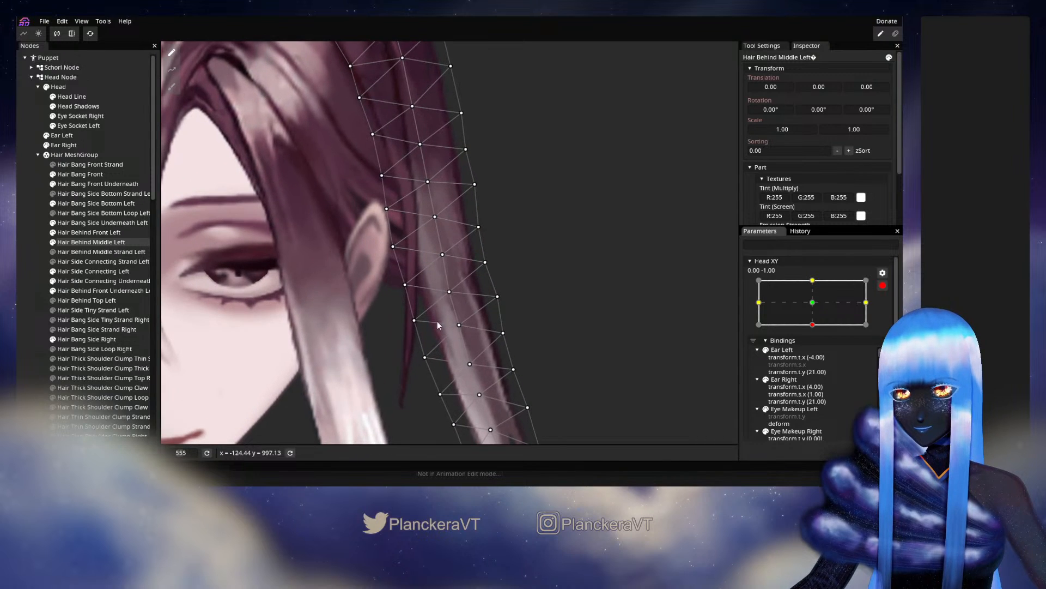
pyautogui.click(440, 259)
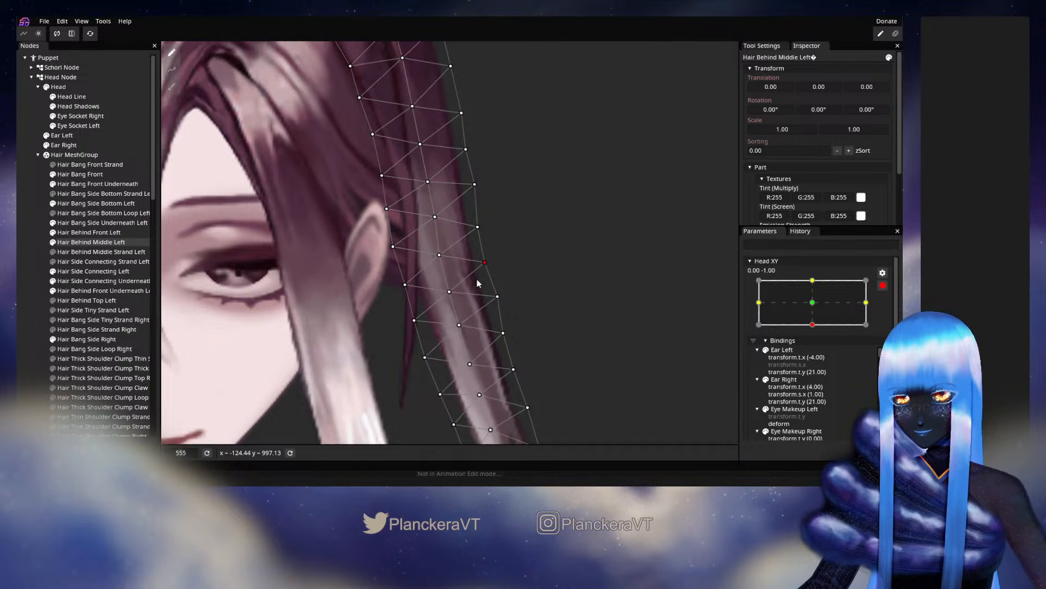
pyautogui.click(449, 292)
pyautogui.moveTo(450, 292); pyautogui.dragTo(447, 293)
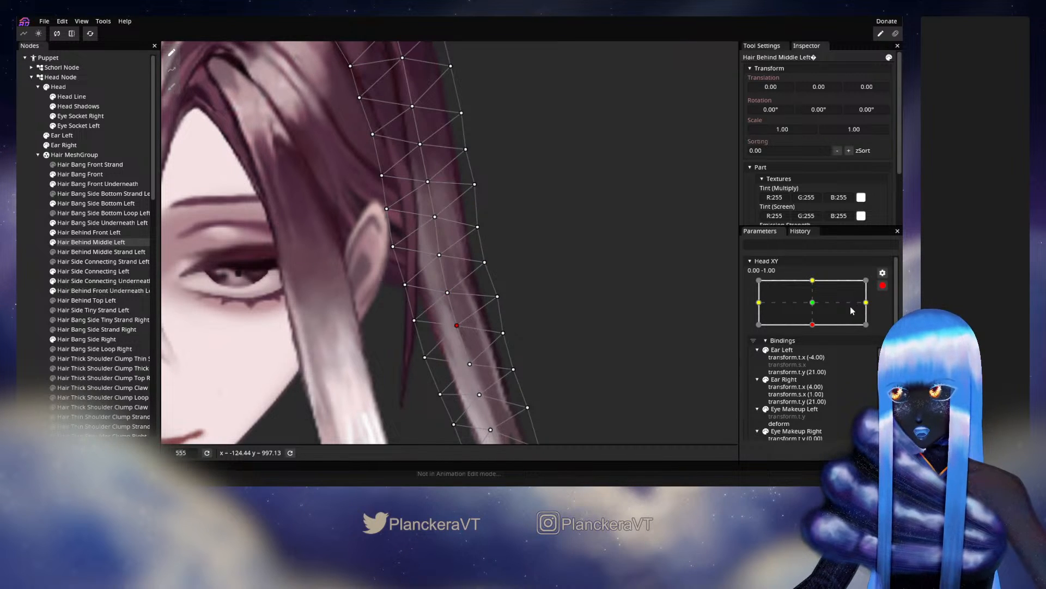
pyautogui.click(883, 286)
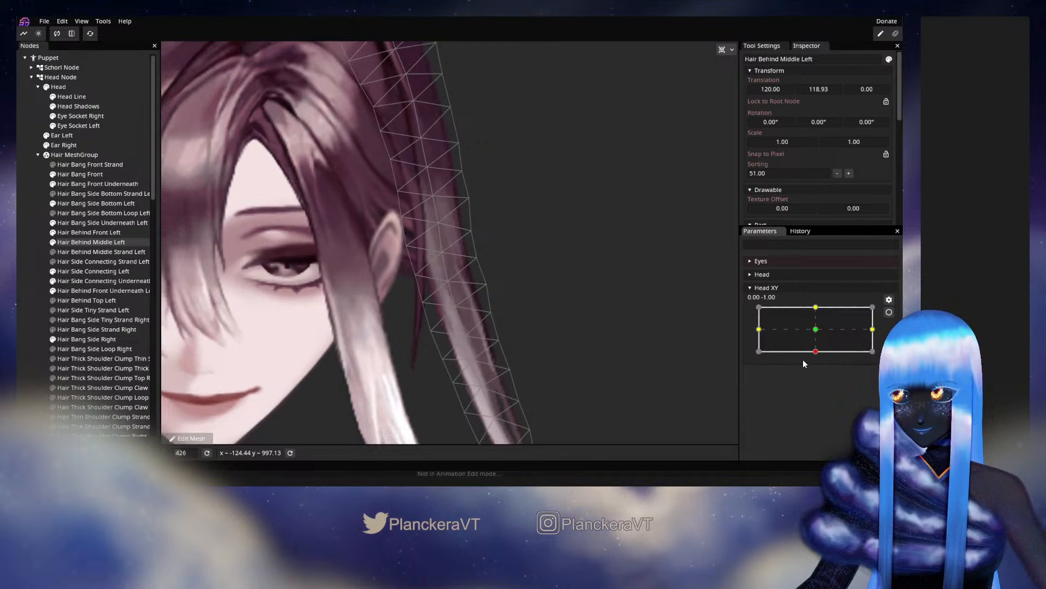
pyautogui.click(817, 353)
pyautogui.moveTo(817, 354)
pyautogui.mouseDown()
pyautogui.moveTo(816, 333)
pyautogui.moveTo(816, 360)
pyautogui.mouseUp()
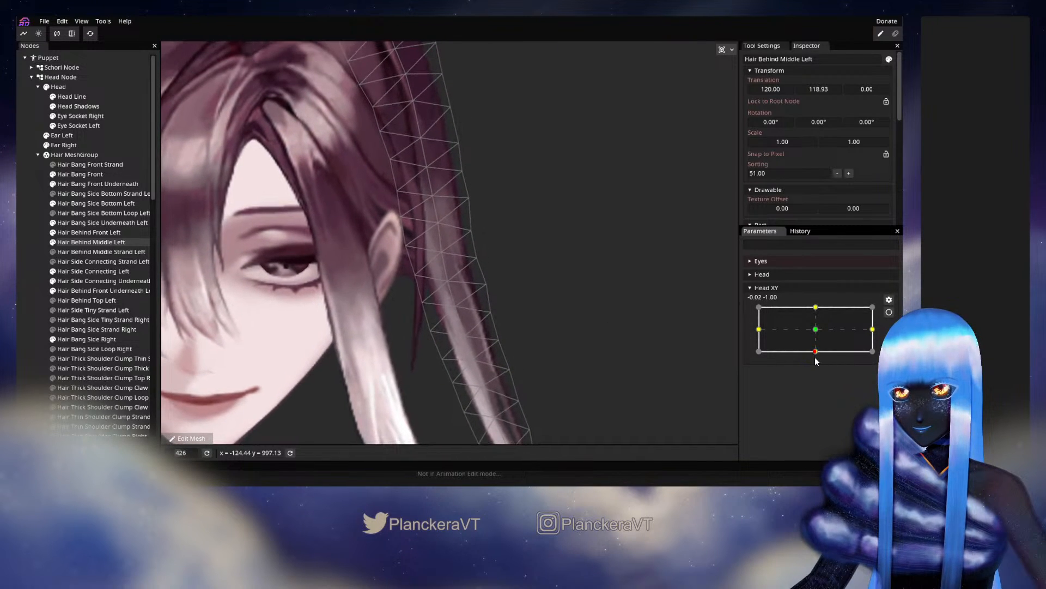
# Adjust the strand's outer-edge vertices from ear level to just below the ear at Head XY 0.00, -1.00, previewing the motion between edits
pyautogui.click(889, 312)
pyautogui.click(462, 173)
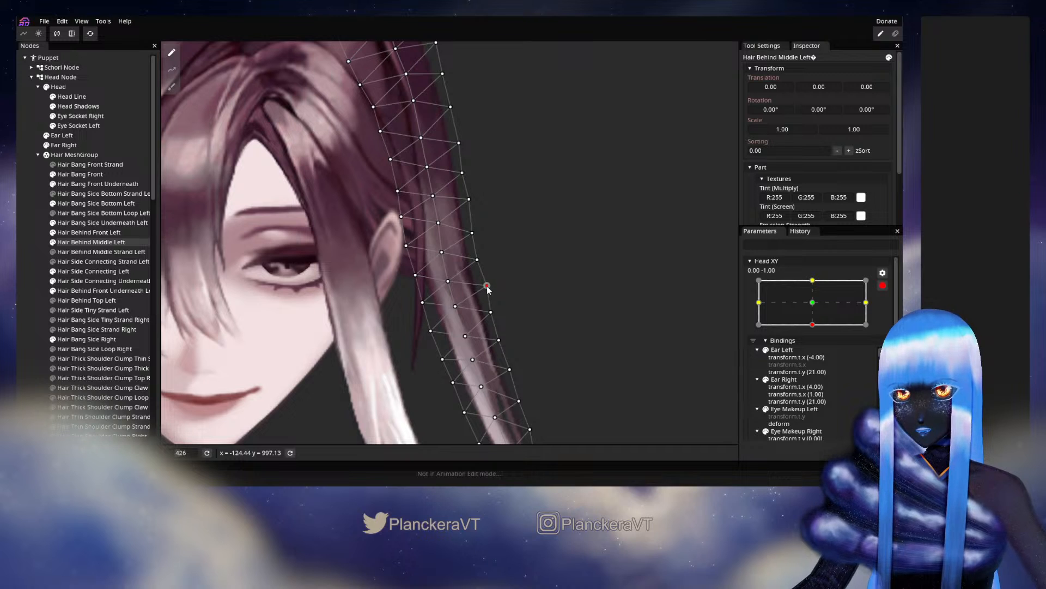
pyautogui.click(883, 285)
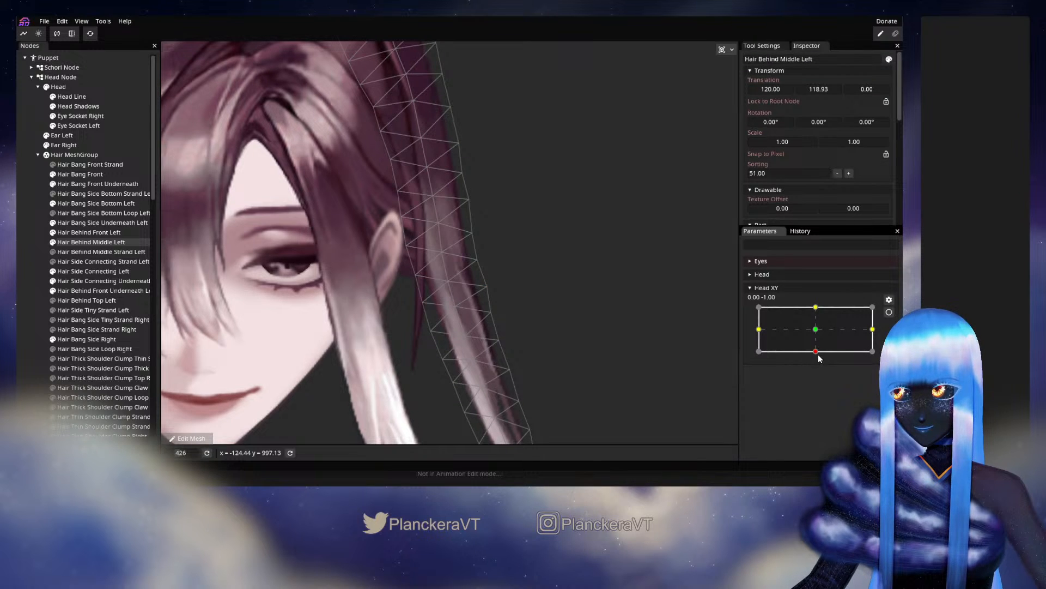
pyautogui.moveTo(815, 352)
pyautogui.mouseDown()
pyautogui.moveTo(815, 334)
pyautogui.moveTo(816, 352)
pyautogui.mouseUp()
pyautogui.click(889, 312)
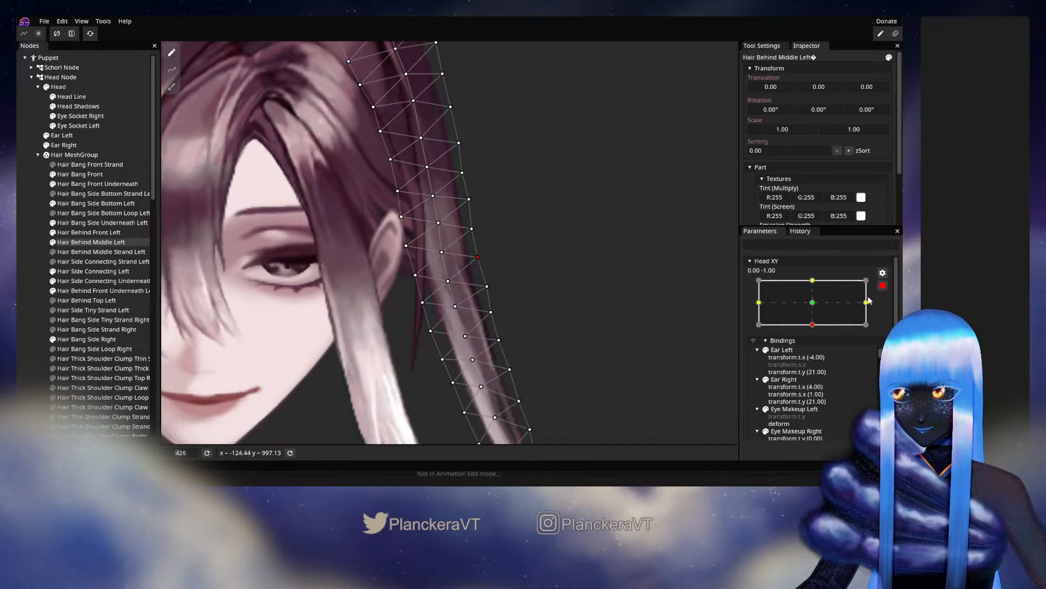
pyautogui.click(883, 285)
pyautogui.moveTo(817, 358)
pyautogui.mouseDown()
pyautogui.moveTo(819, 331)
pyautogui.moveTo(818, 359)
pyautogui.mouseUp()
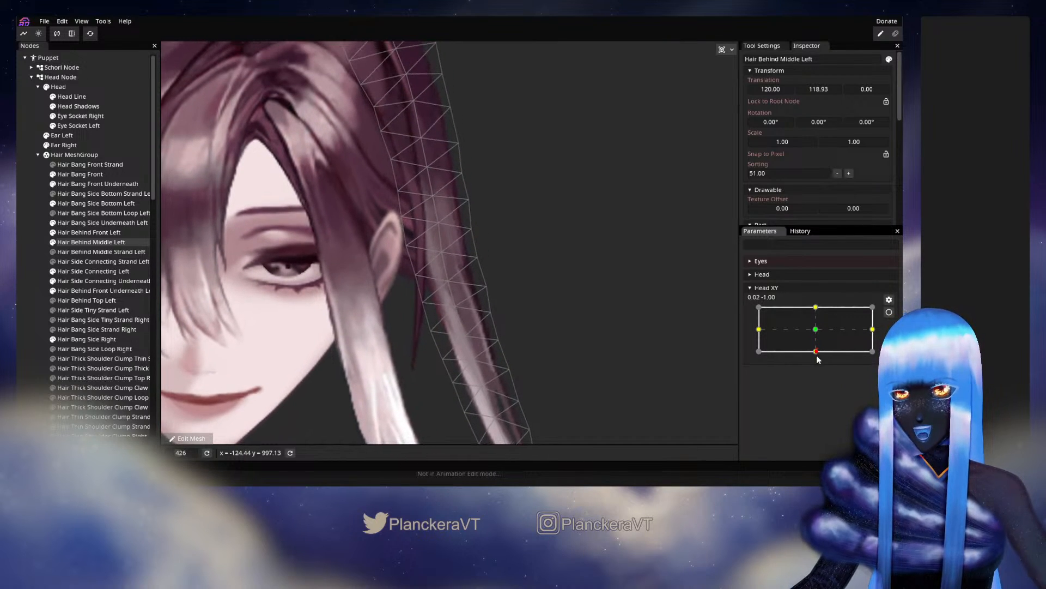
# Smooth the outer edge just below the ear by repositioning its vertices slightly inward and upward at Head XY 0.00, -1.00, checking the motion unarmed
pyautogui.click(889, 313)
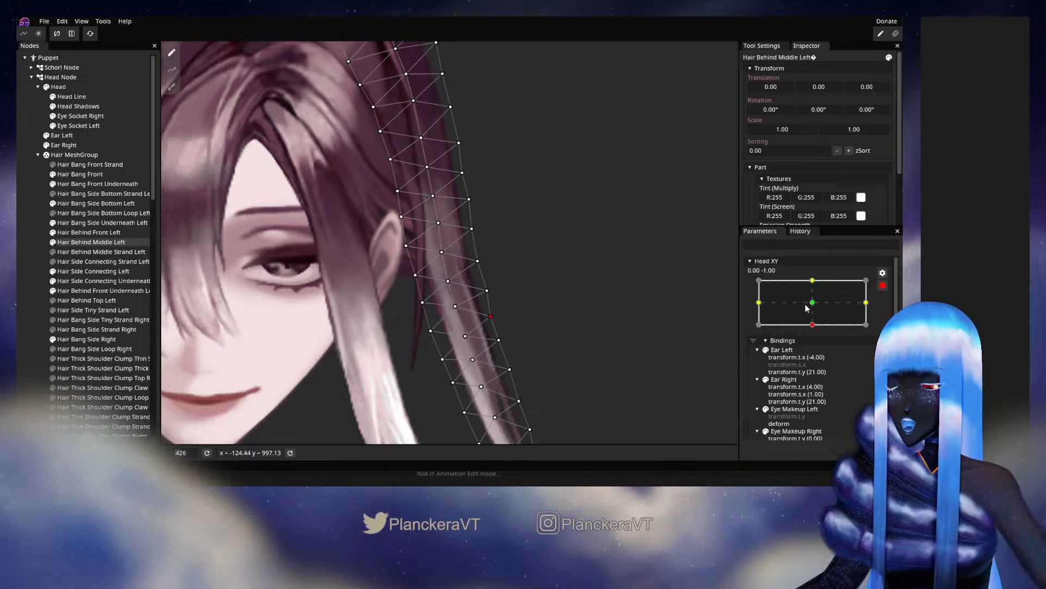
pyautogui.click(883, 285)
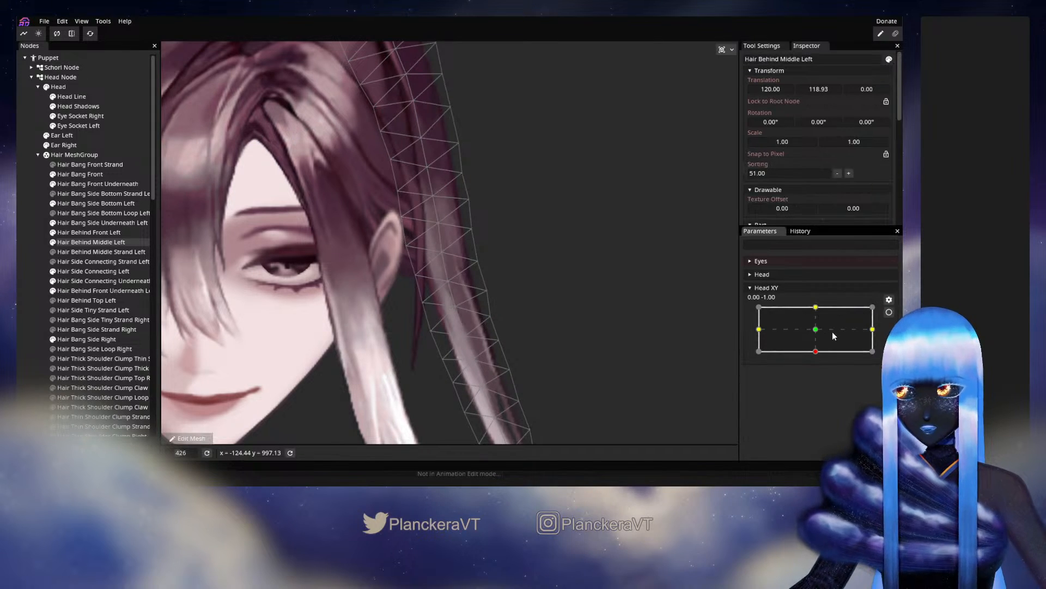
pyautogui.moveTo(816, 352)
pyautogui.mouseDown()
pyautogui.moveTo(817, 334)
pyautogui.moveTo(816, 352)
pyautogui.mouseUp()
pyautogui.click(889, 312)
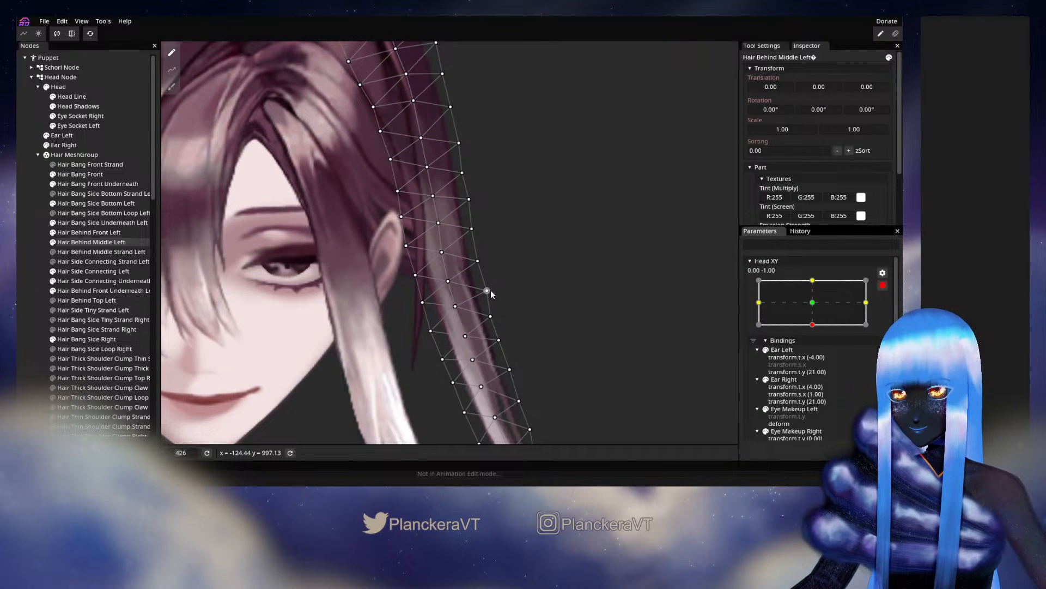
pyautogui.moveTo(488, 290); pyautogui.dragTo(486, 285)
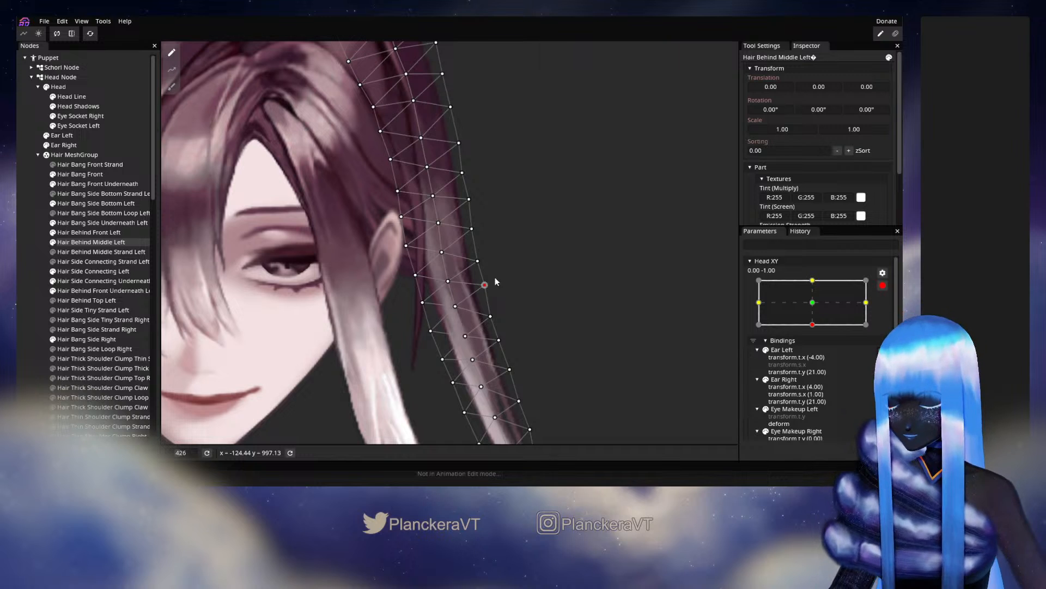
pyautogui.click(882, 286)
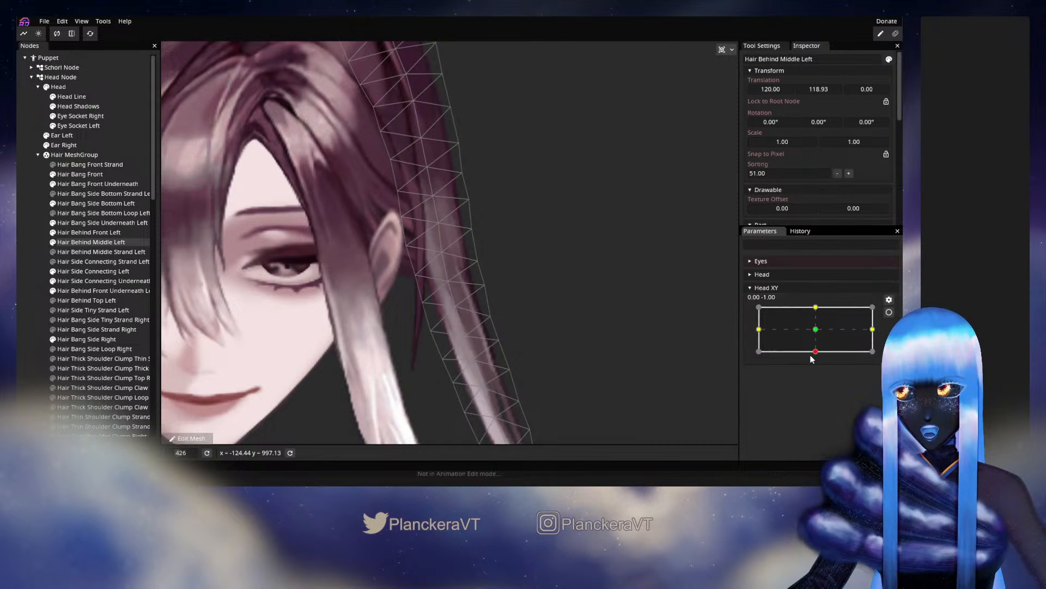
pyautogui.moveTo(817, 354)
pyautogui.mouseDown()
pyautogui.moveTo(817, 333)
pyautogui.moveTo(816, 359)
pyautogui.mouseUp()
# Nudge the strand's centre-line and inner-edge vertices just below the ear at Head XY 0.00, -1.00, and preview the movement unarmed
pyautogui.click(889, 311)
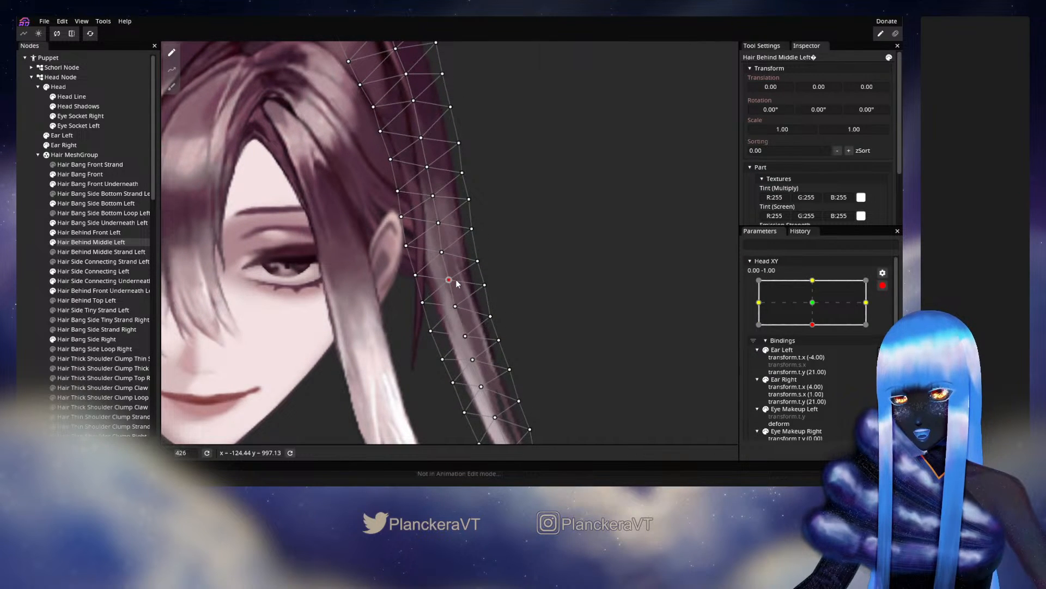
pyautogui.click(456, 306)
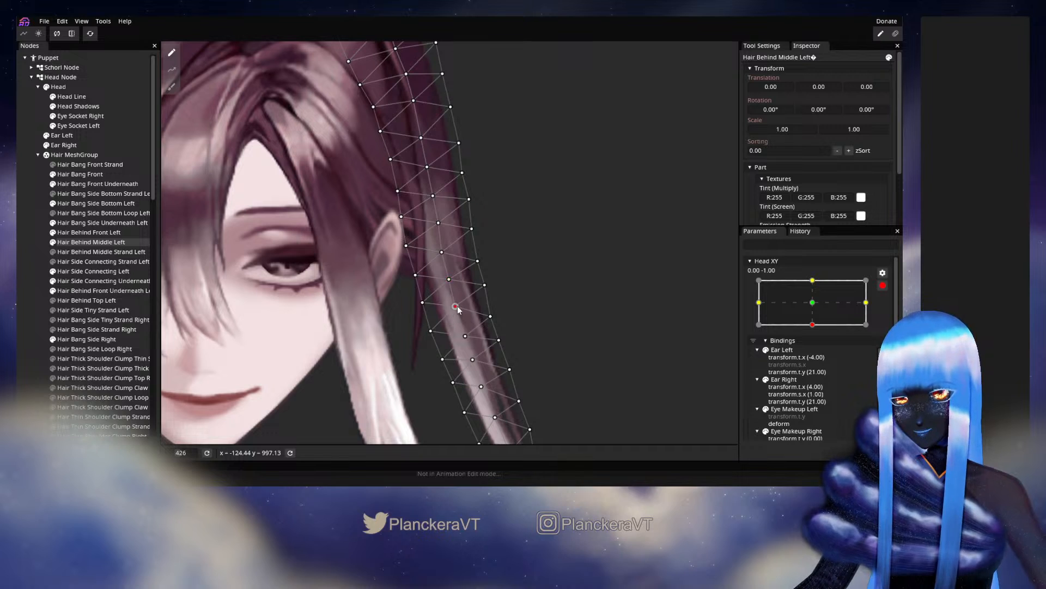
pyautogui.click(423, 301)
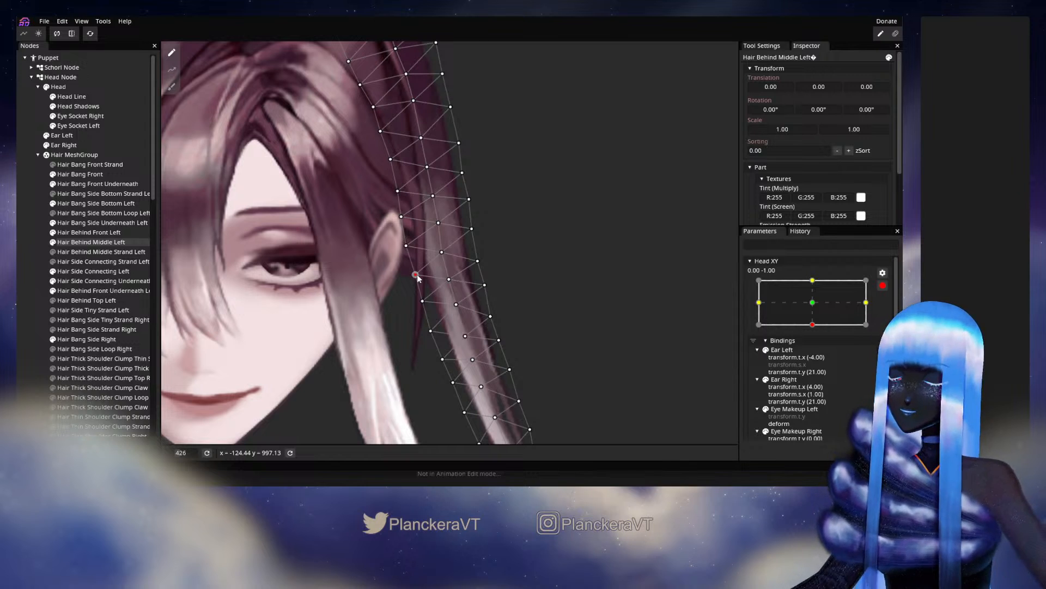
pyautogui.click(882, 285)
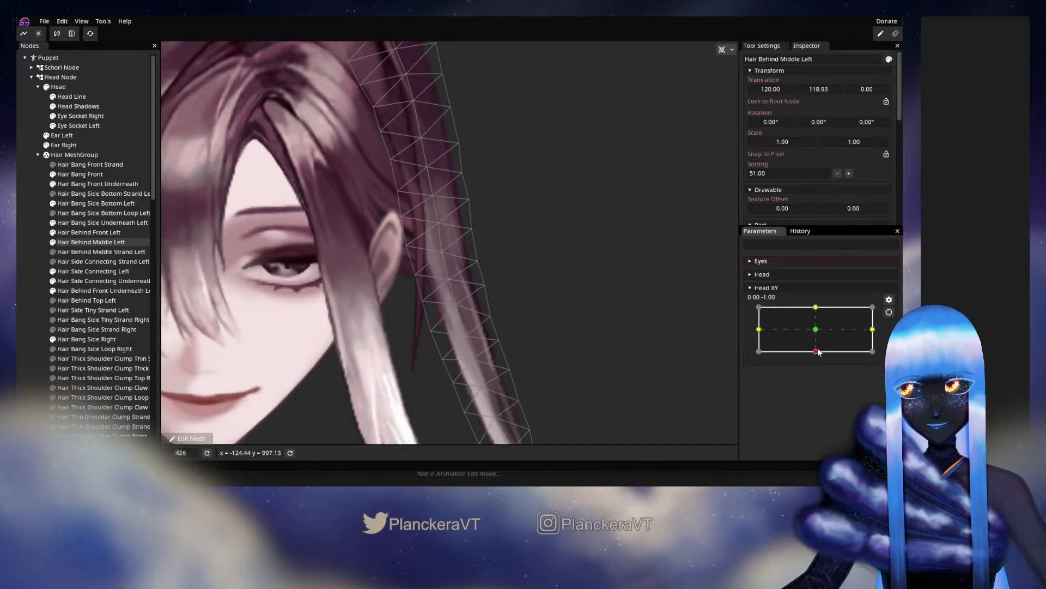
pyautogui.moveTo(819, 351)
pyautogui.mouseDown()
pyautogui.moveTo(816, 330)
pyautogui.moveTo(816, 351)
pyautogui.mouseUp()
# Shift the centre-line vertices from ear level to below the ear slightly inward at Head XY 0.00, -1.00, and preview the downward pose
pyautogui.click(889, 312)
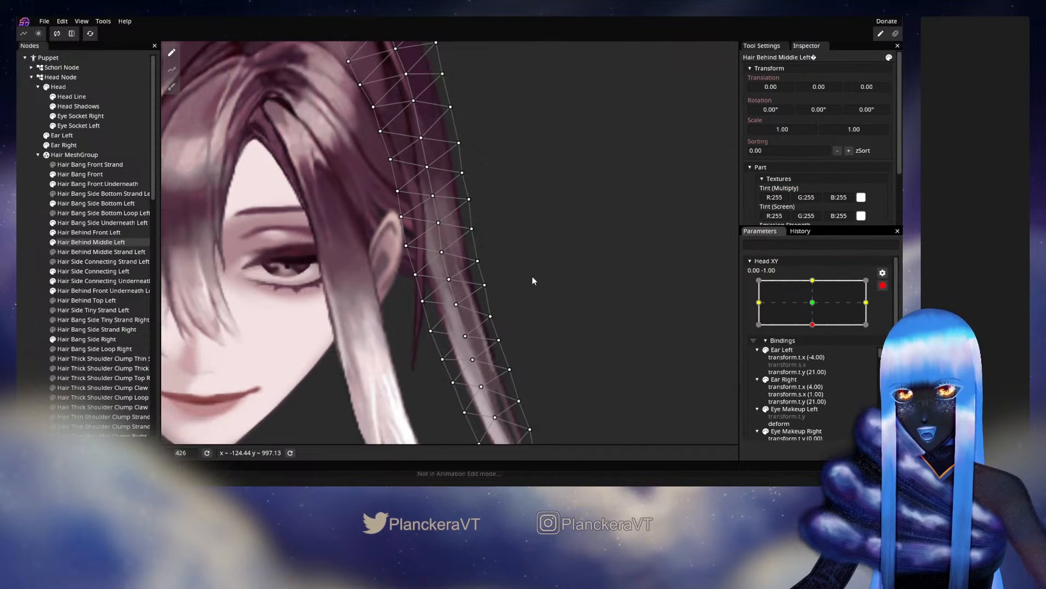
pyautogui.click(438, 223)
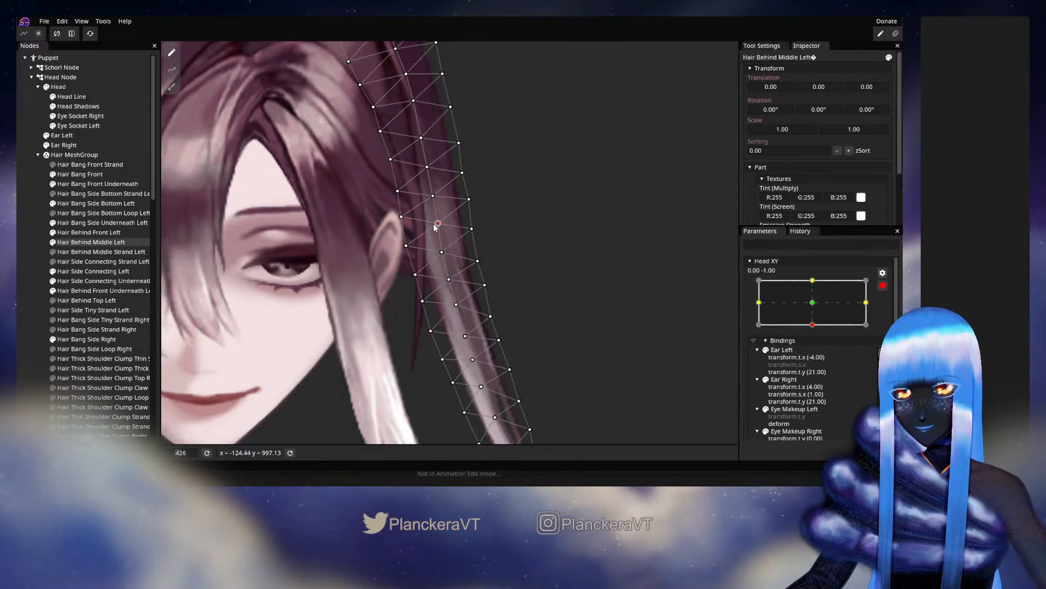
pyautogui.click(441, 252)
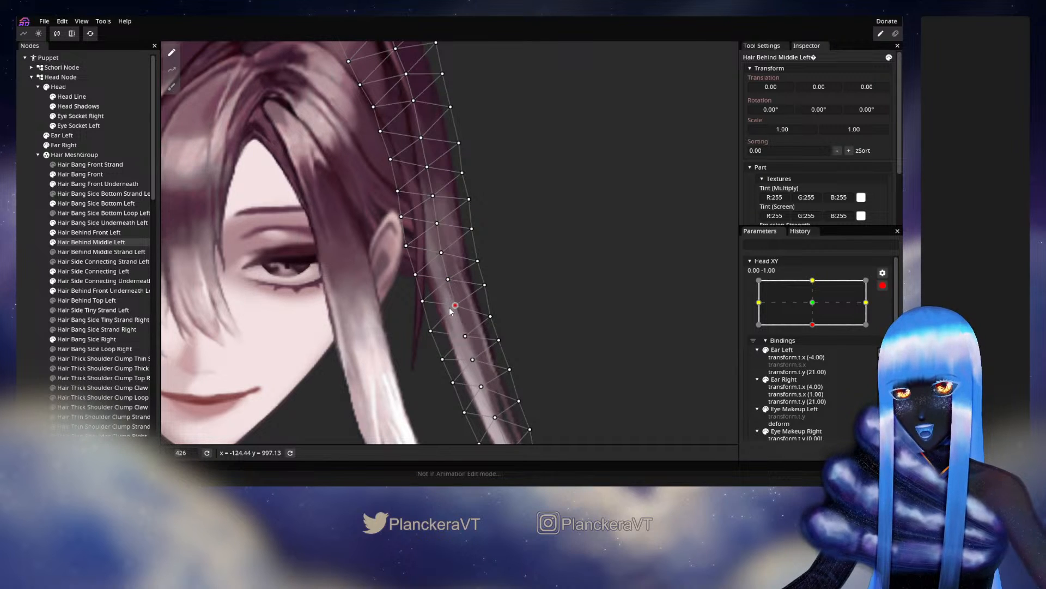
pyautogui.click(884, 285)
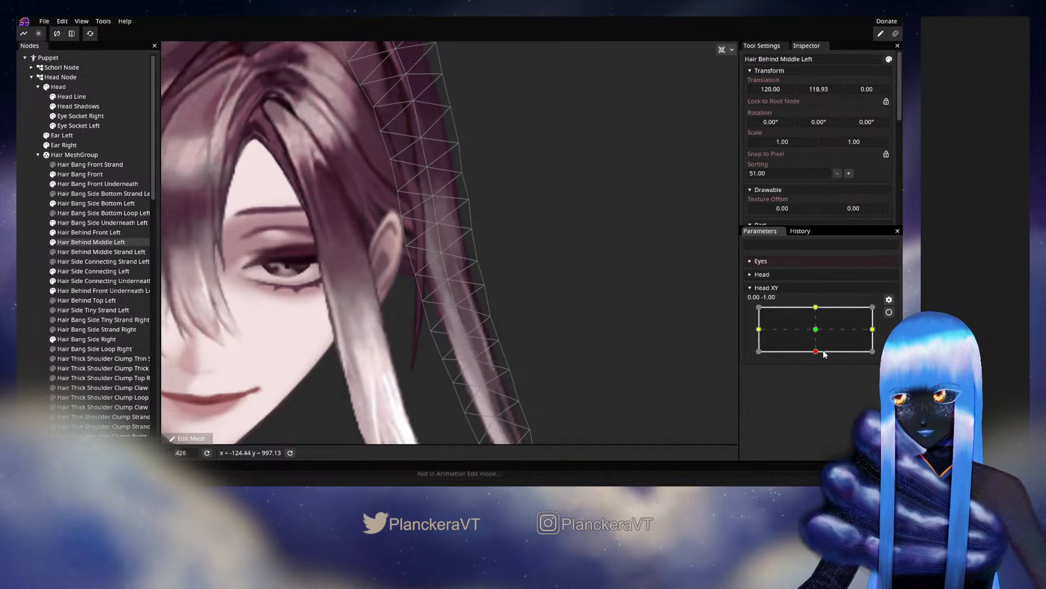
pyautogui.moveTo(817, 352)
pyautogui.mouseDown()
pyautogui.moveTo(819, 331)
pyautogui.moveTo(815, 354)
pyautogui.mouseUp()
# Fine-tune the strand's inner-edge vertices beside and below the earlobe at Head XY 0.00, -1.00, and preview the movement unarmed
pyautogui.click(889, 312)
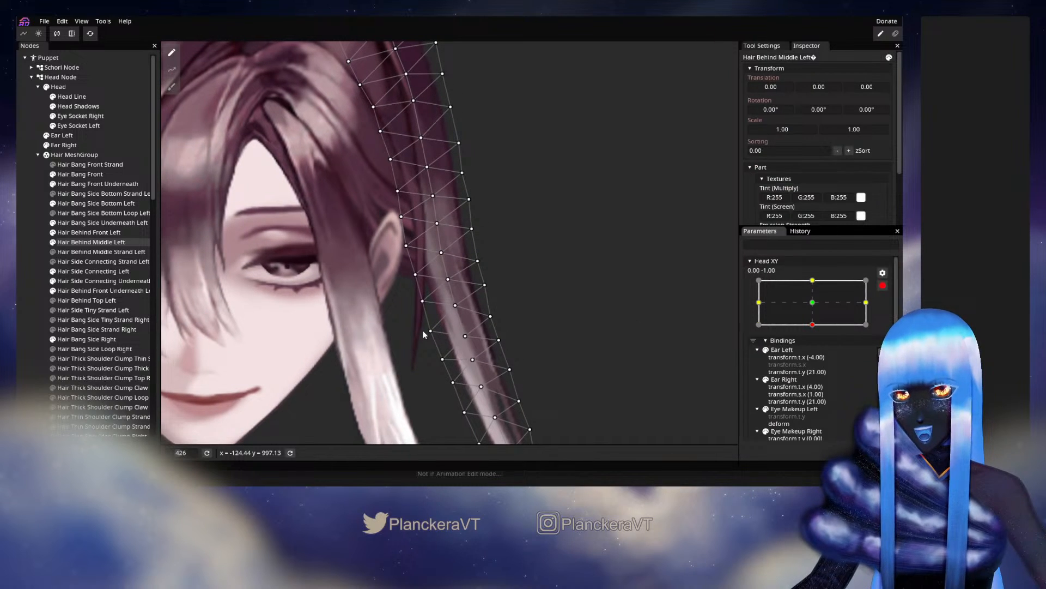
pyautogui.click(412, 279)
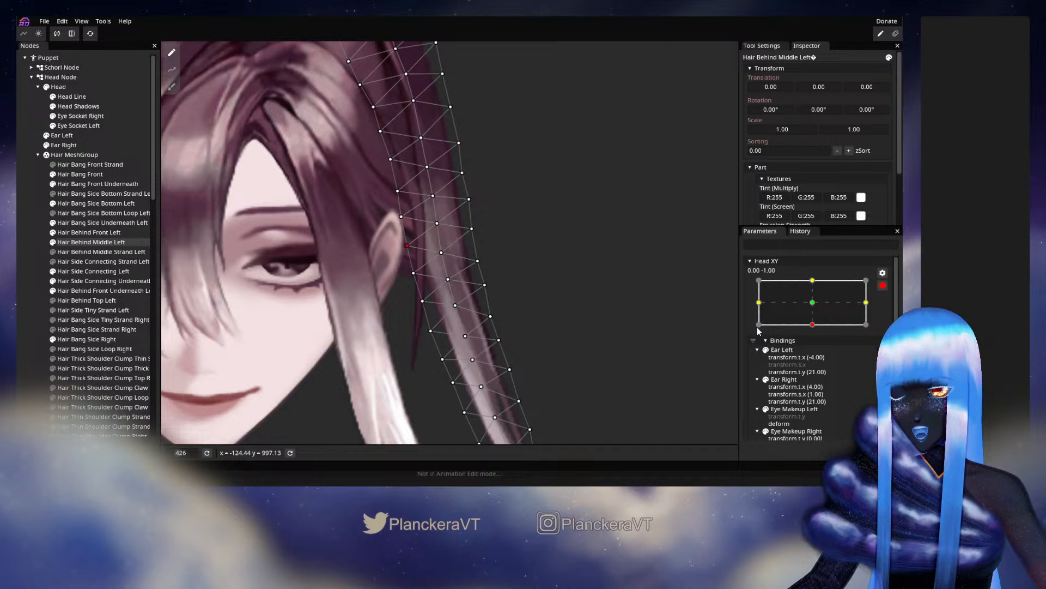
pyautogui.click(883, 285)
pyautogui.moveTo(817, 355)
pyautogui.mouseDown()
pyautogui.moveTo(815, 334)
pyautogui.moveTo(814, 356)
pyautogui.mouseUp()
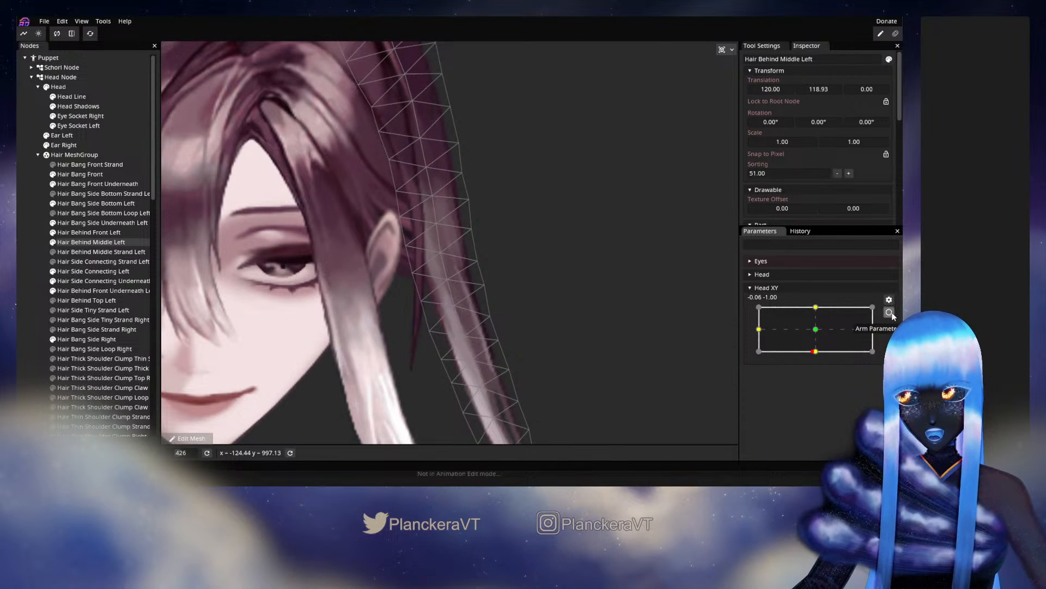
# Nudge the centre-line vertices beside the ear slightly inward at Head XY 0.00, -1.00, disarm the parameter and save the puppet file
pyautogui.click(889, 311)
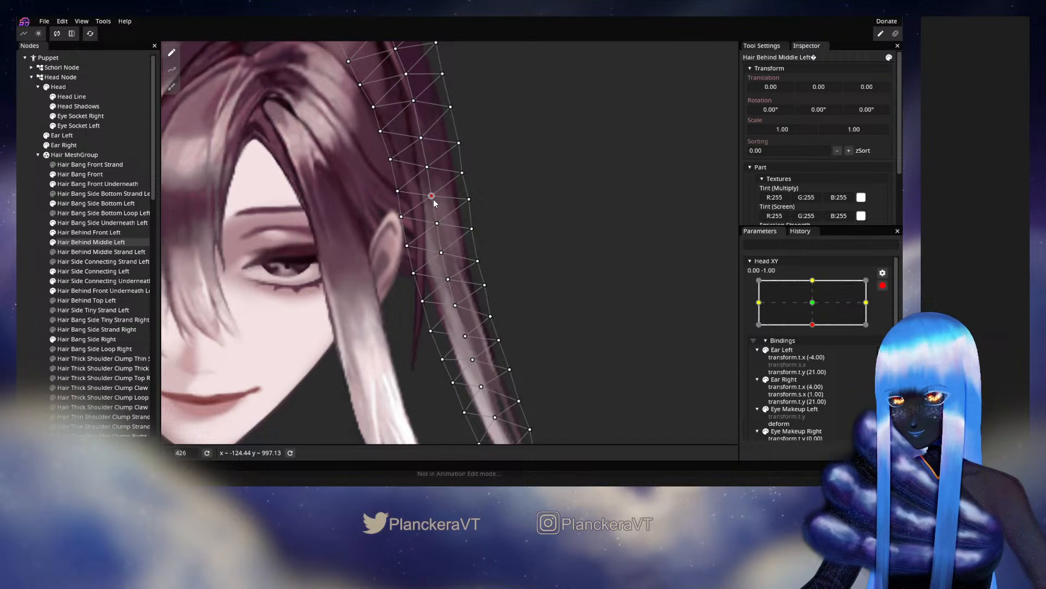
pyautogui.click(436, 223)
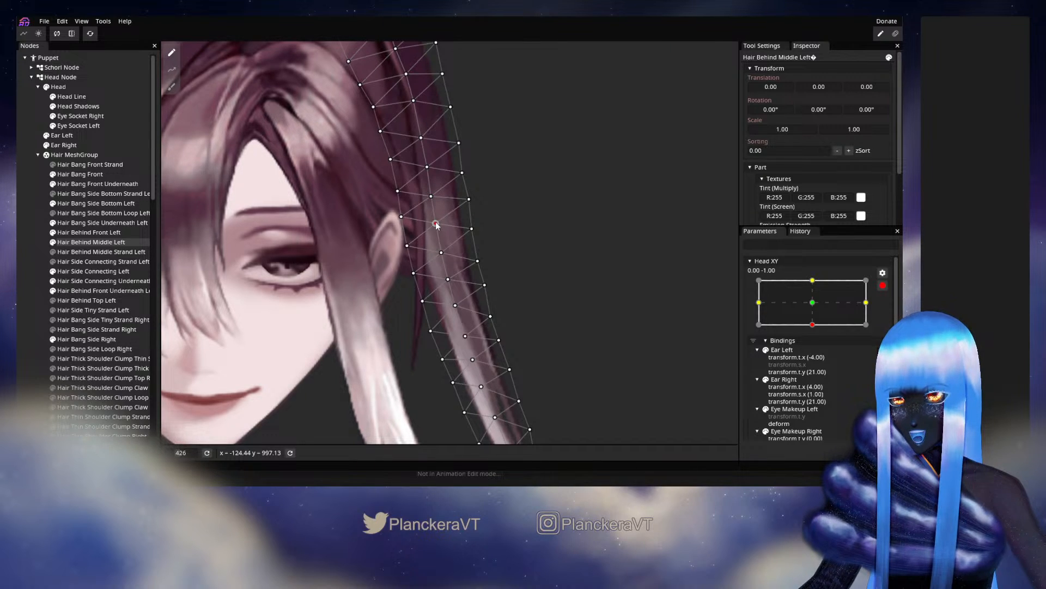
pyautogui.click(883, 285)
pyautogui.hotkey('ctrl', 's')
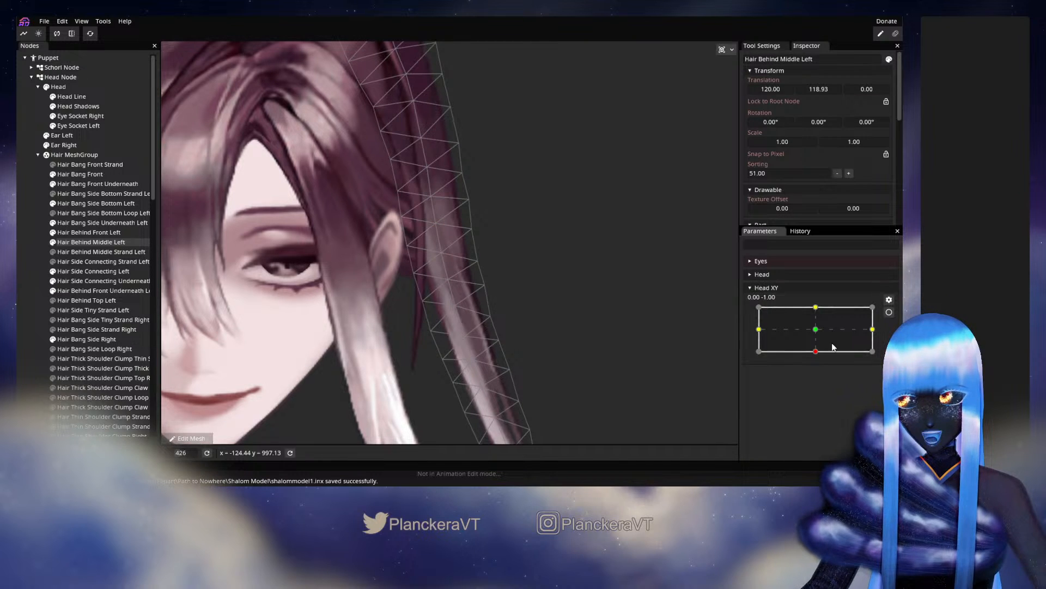
# Nudge the strand's inner-edge vertex beside the ear at Head XY 0.00, -1.00, and preview the movement toward the neutral pose unarmed
pyautogui.moveTo(817, 357)
pyautogui.mouseDown()
pyautogui.moveTo(817, 332)
pyautogui.moveTo(816, 351)
pyautogui.mouseUp()
pyautogui.click(889, 312)
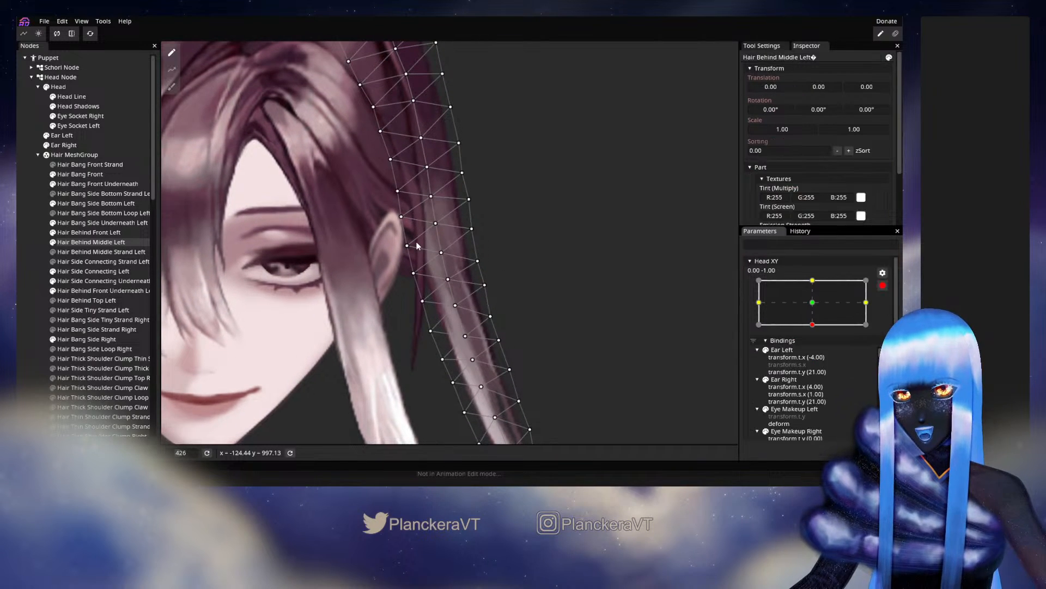
pyautogui.click(402, 217)
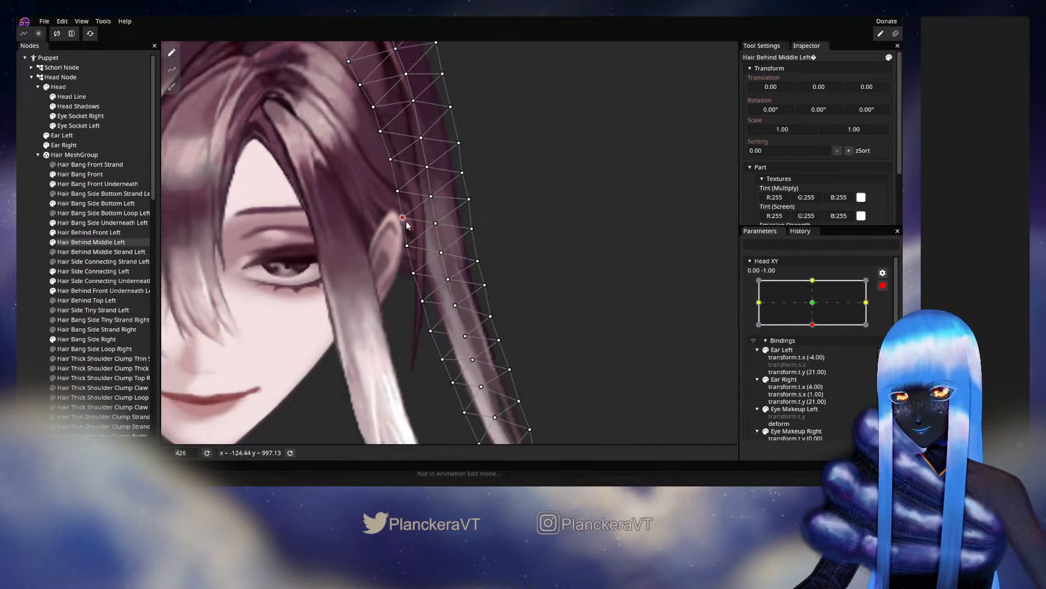
pyautogui.click(883, 285)
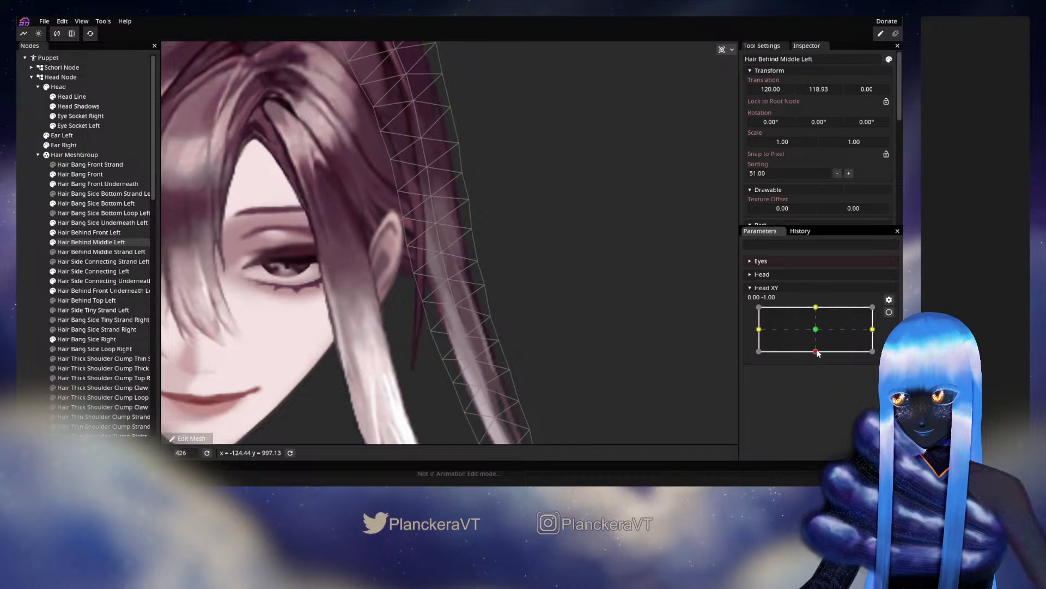
pyautogui.moveTo(816, 351); pyautogui.dragTo(817, 333)
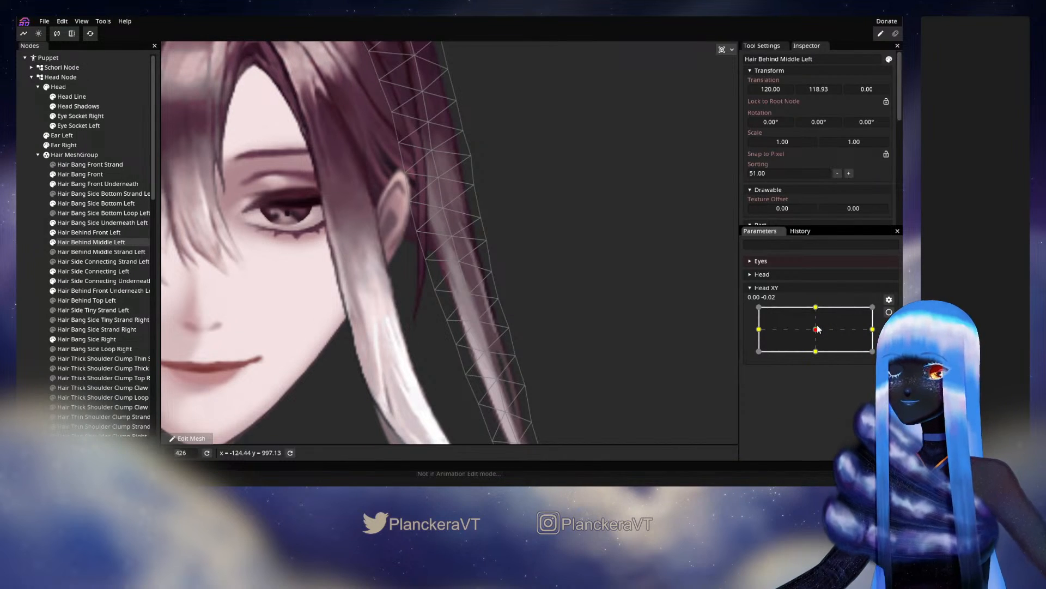
pyautogui.moveTo(815, 334)
pyautogui.mouseDown()
pyautogui.moveTo(817, 349)
pyautogui.moveTo(817, 334)
pyautogui.mouseUp()
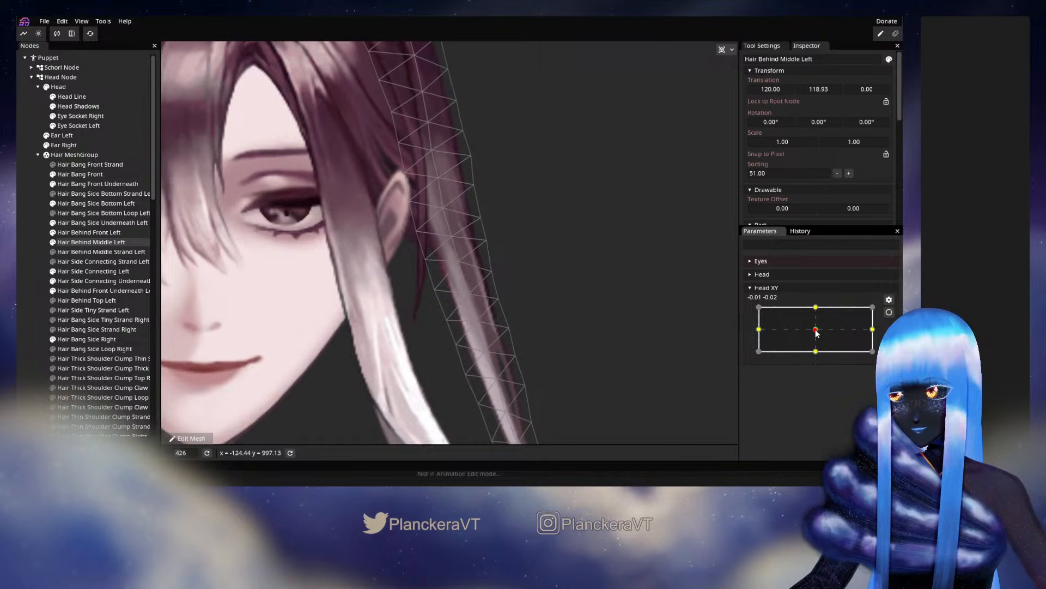
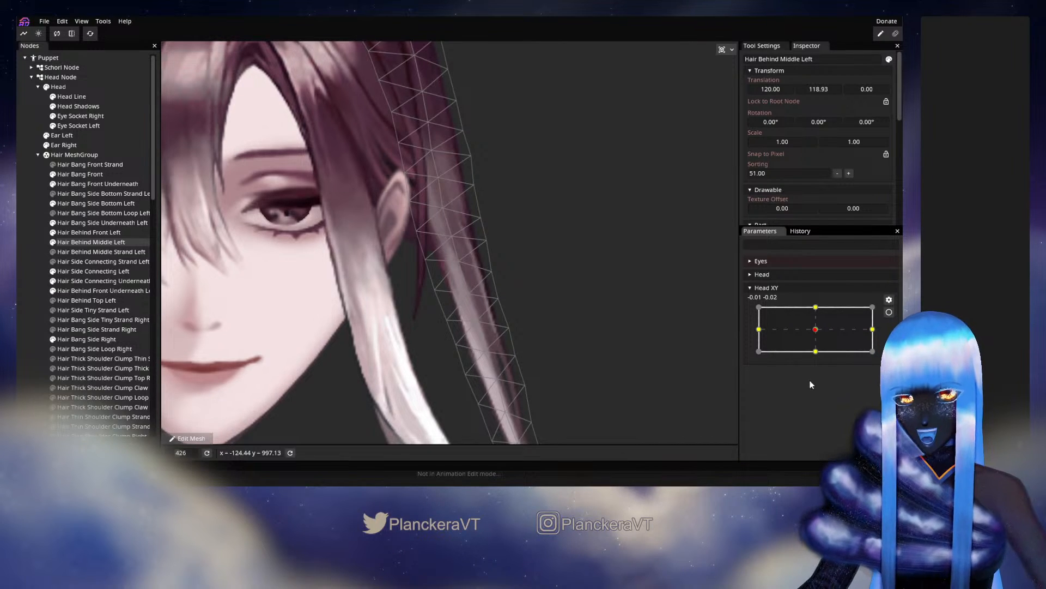
# Raise the strand's outer-edge vertices below ear level slightly at Head XY 0.00, -1.00, and preview the downward pose unarmed
pyautogui.moveTo(816, 329); pyautogui.dragTo(817, 355)
pyautogui.click(888, 312)
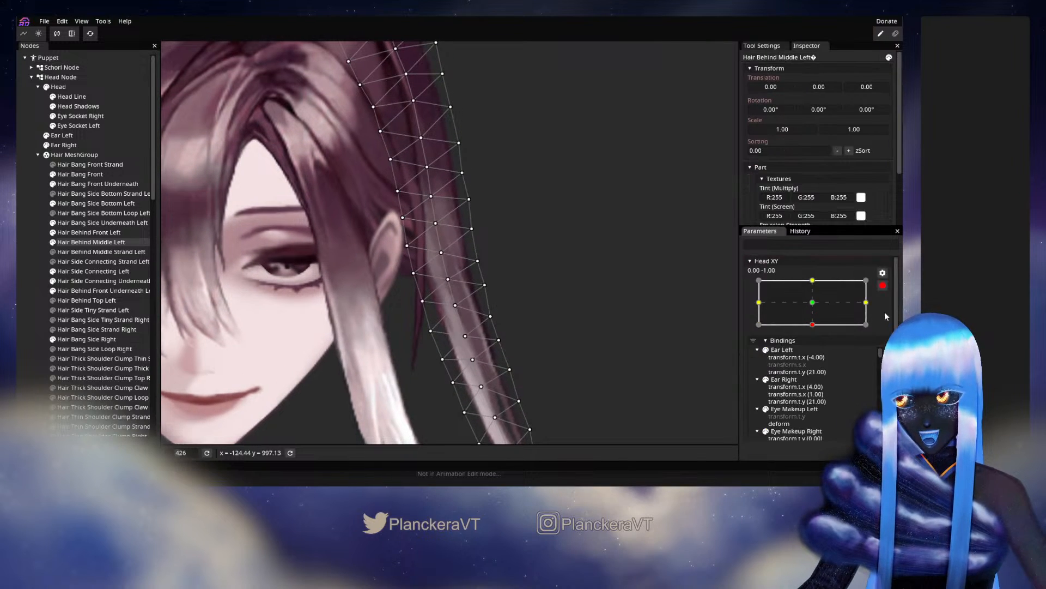
pyautogui.click(489, 311)
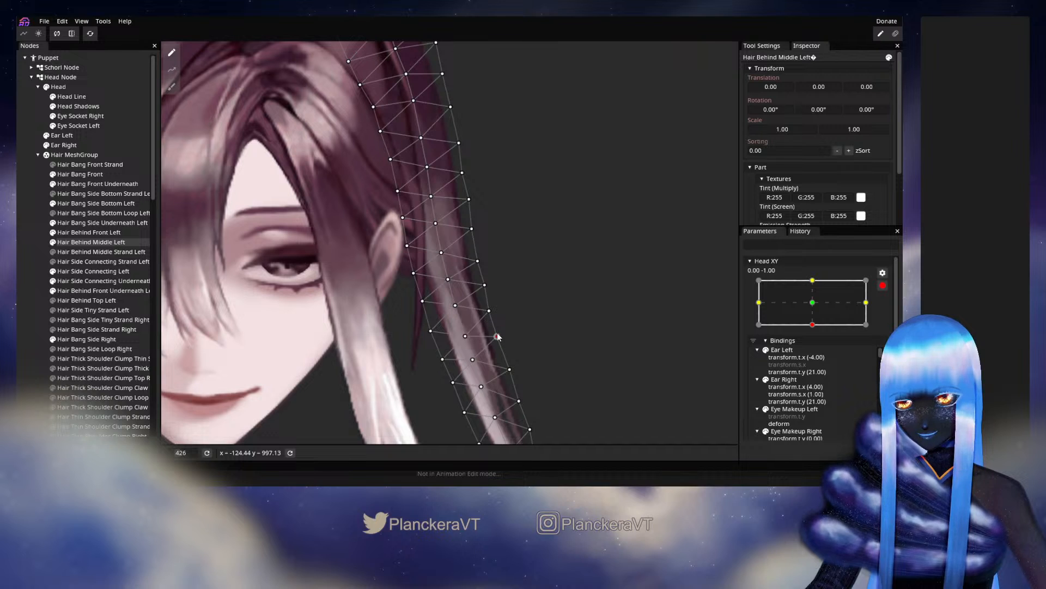
pyautogui.click(883, 285)
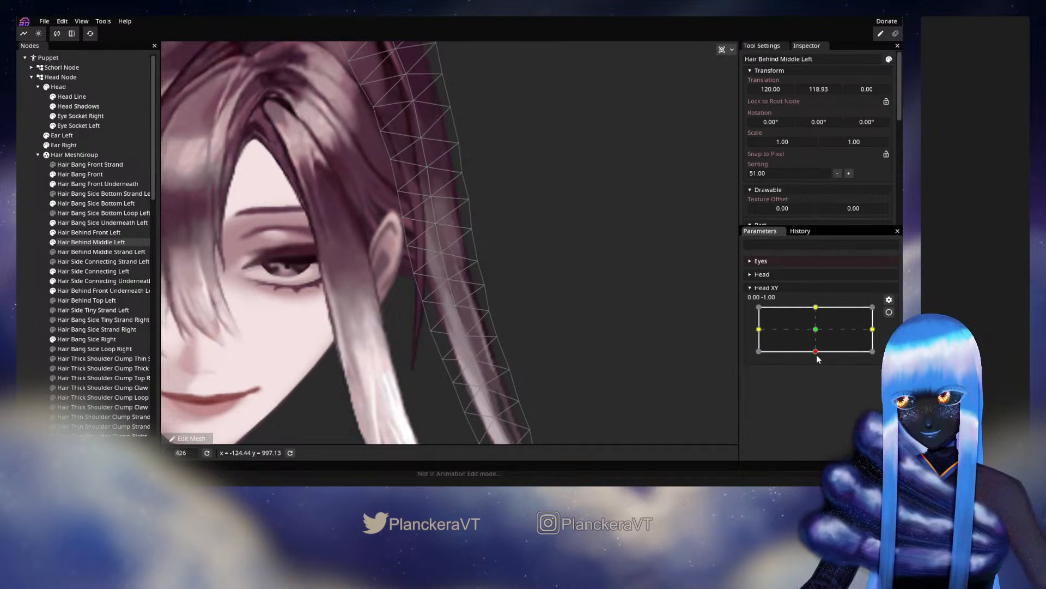
pyautogui.moveTo(818, 357)
pyautogui.mouseDown()
pyautogui.moveTo(817, 332)
pyautogui.moveTo(816, 357)
pyautogui.mouseUp()
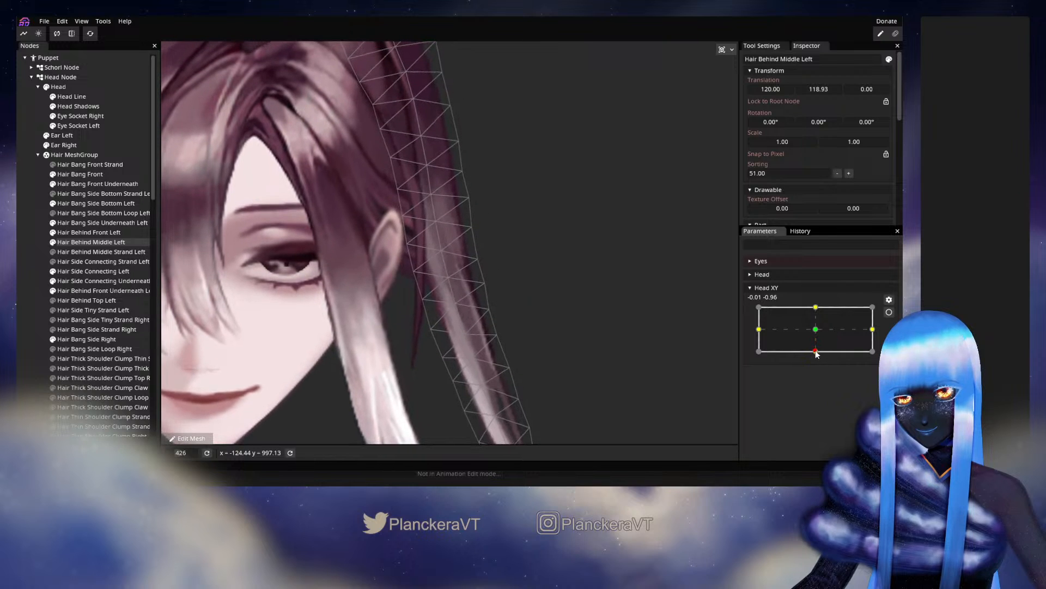
# Nudge the outer-edge, centre-line and inner-edge vertices below the ear slightly upward at Head XY 0.00, -1.00, and preview the movement
pyautogui.click(889, 311)
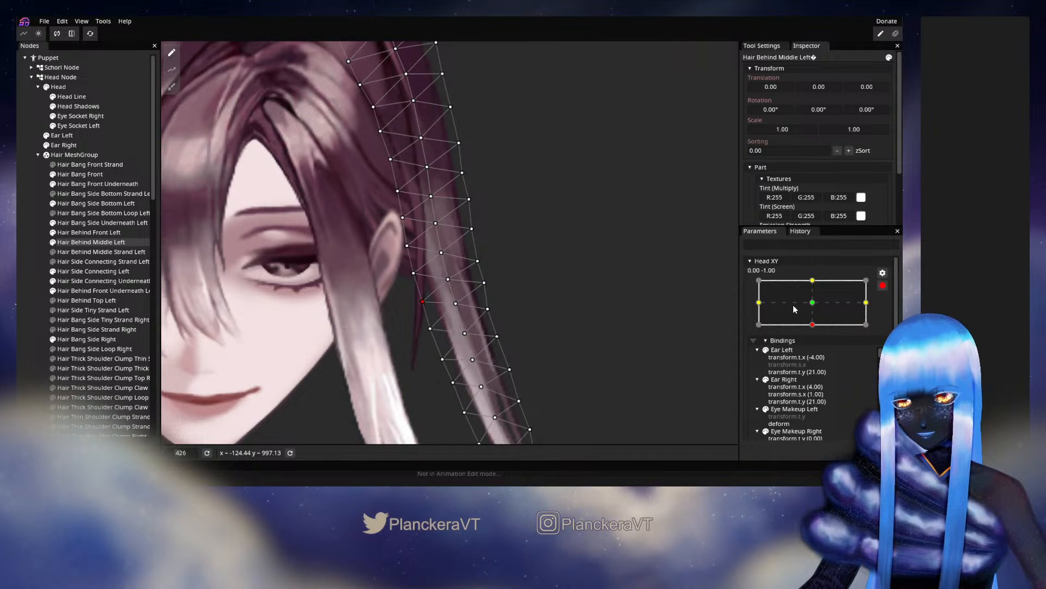
pyautogui.click(883, 285)
pyautogui.moveTo(823, 351)
pyautogui.mouseDown()
pyautogui.moveTo(810, 331)
pyautogui.moveTo(808, 354)
pyautogui.moveTo(822, 341)
pyautogui.moveTo(816, 330)
pyautogui.moveTo(816, 355)
pyautogui.mouseUp()
# Shift the outer-edge vertices below the ear slightly downward, fine-tune the nearby inner vertices at Head XY 0.00, -1.00, and preview the head's vertical movement
pyautogui.click(889, 311)
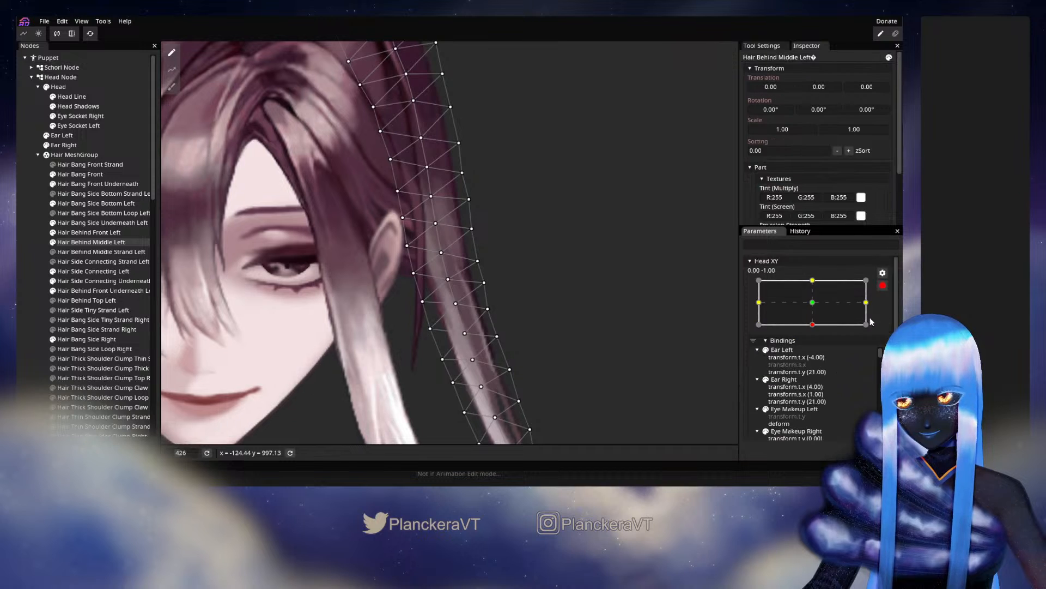
pyautogui.click(488, 309)
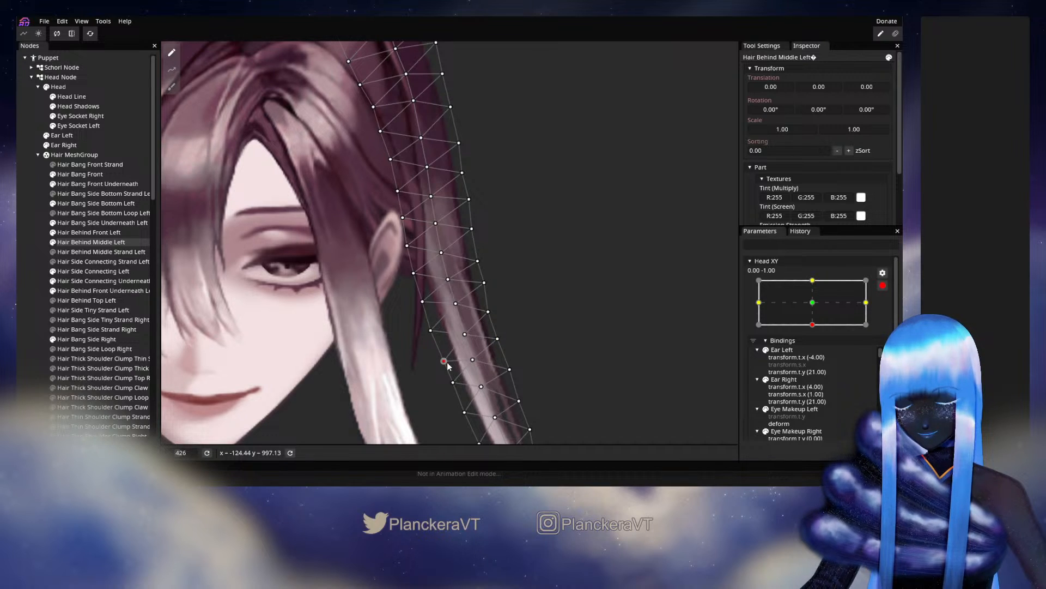
pyautogui.scroll(-3, 472, 251)
pyautogui.click(466, 297)
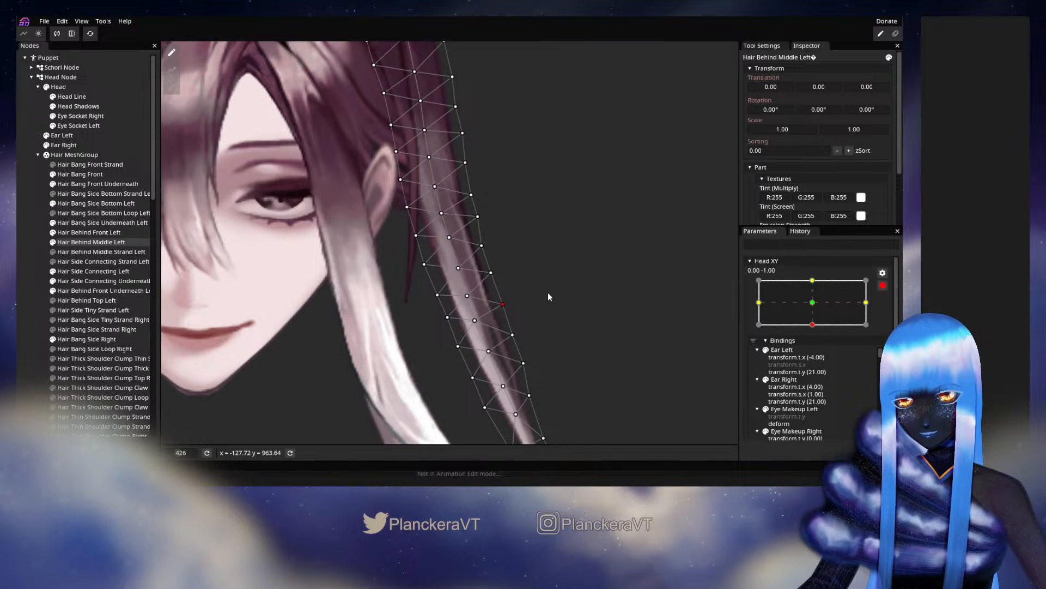
pyautogui.click(883, 285)
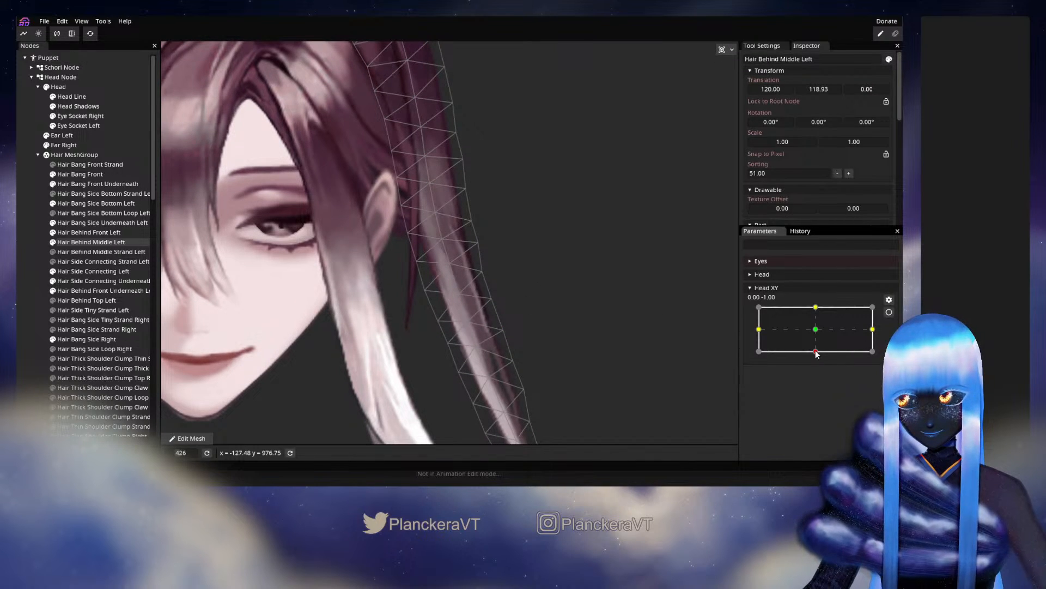
pyautogui.moveTo(816, 351); pyautogui.dragTo(816, 335)
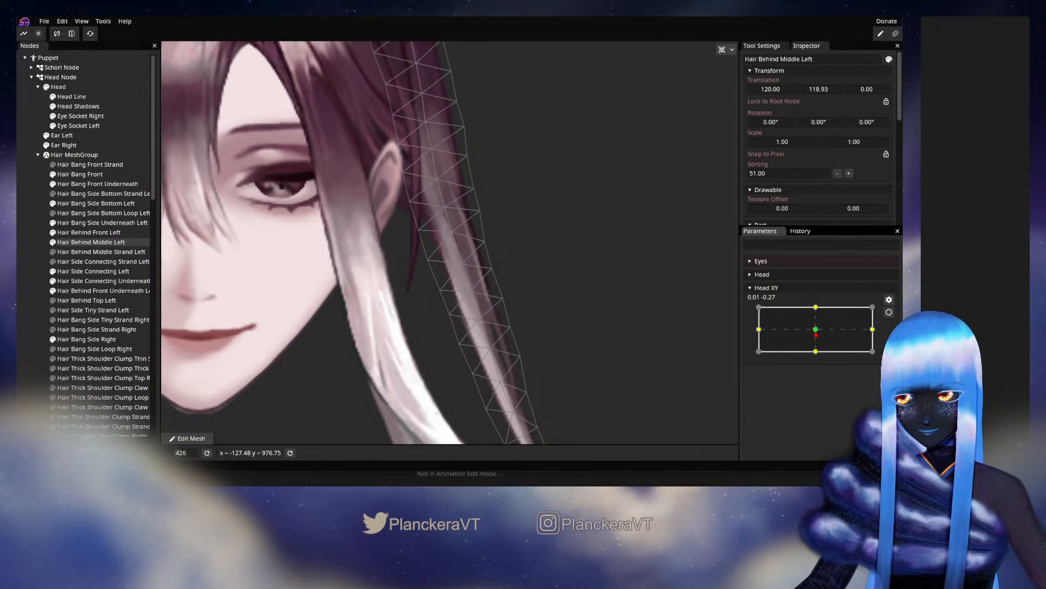
pyautogui.moveTo(816, 335); pyautogui.dragTo(816, 354)
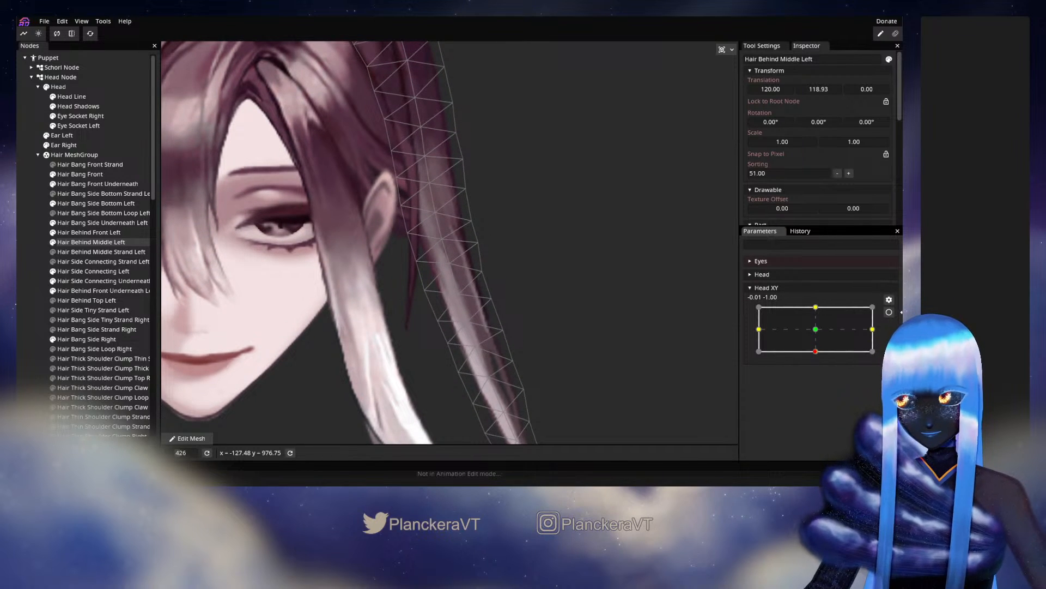
# Move one outer-edge vertex below ear level slightly up and inward at Head XY 0.00, -1.00, and preview it unarmed
pyautogui.click(888, 312)
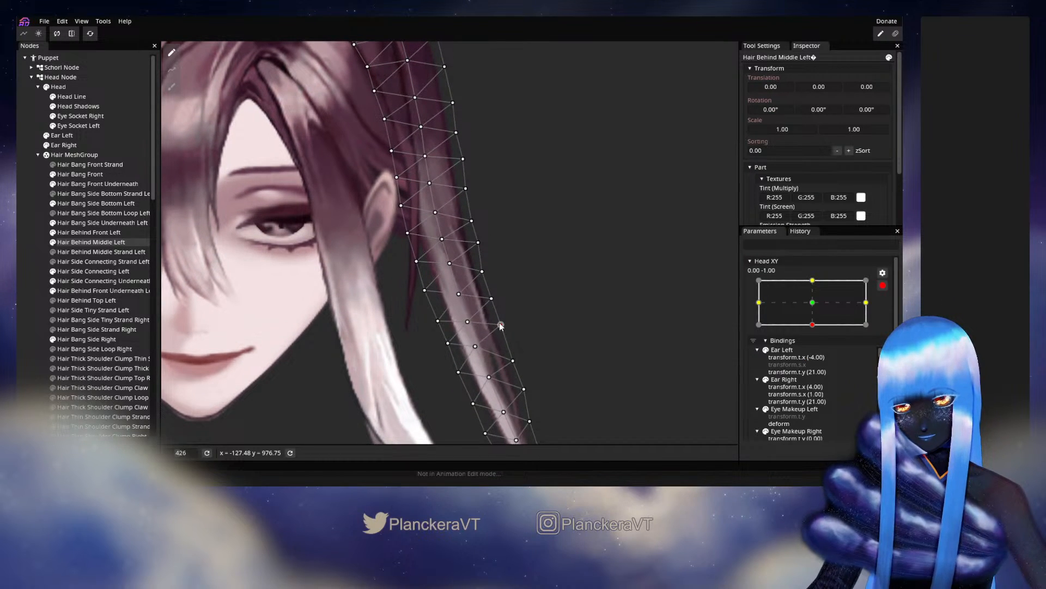
pyautogui.moveTo(491, 300); pyautogui.dragTo(489, 295)
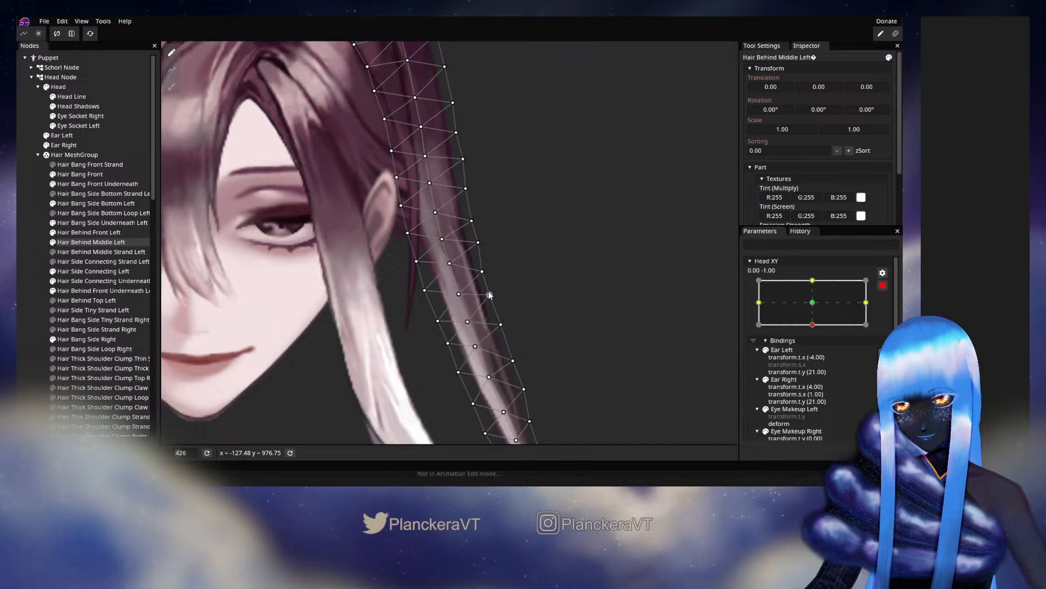
pyautogui.click(883, 285)
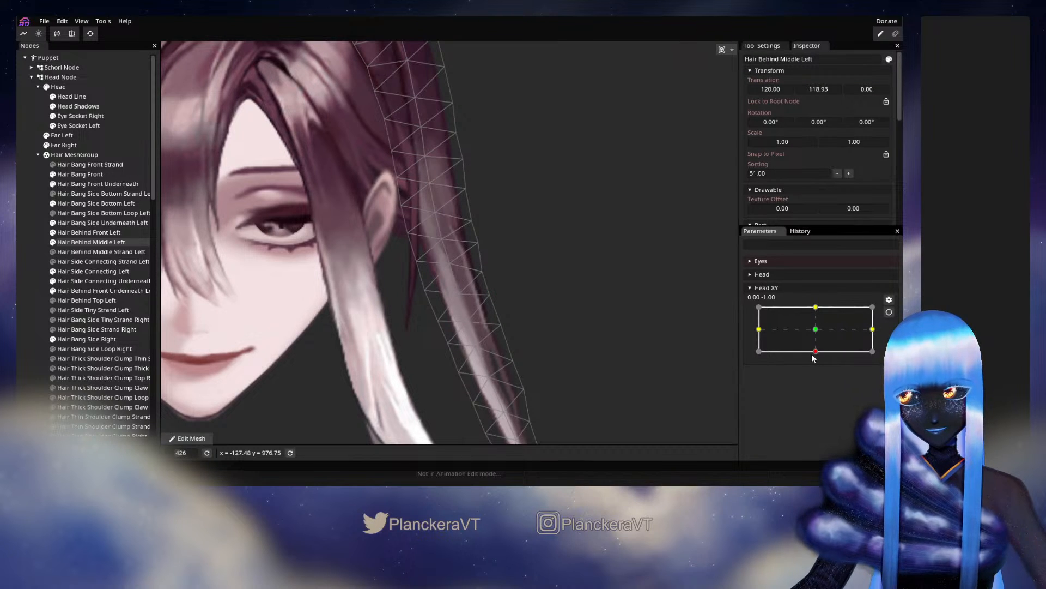
pyautogui.moveTo(812, 357)
pyautogui.mouseDown()
pyautogui.moveTo(815, 330)
pyautogui.moveTo(816, 351)
pyautogui.mouseUp()
# Lower that outer-edge vertex slightly, nudge the centre-line and inner-edge vertices below the ear at Head XY 0.00, -1.00, and preview the movement
pyautogui.click(889, 312)
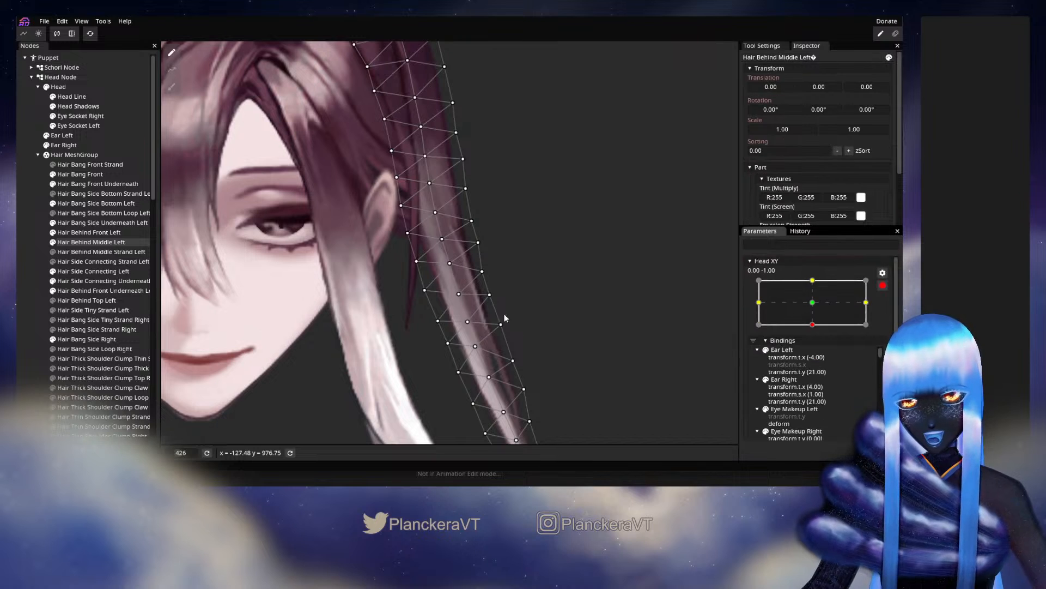
pyautogui.moveTo(490, 295); pyautogui.dragTo(491, 298)
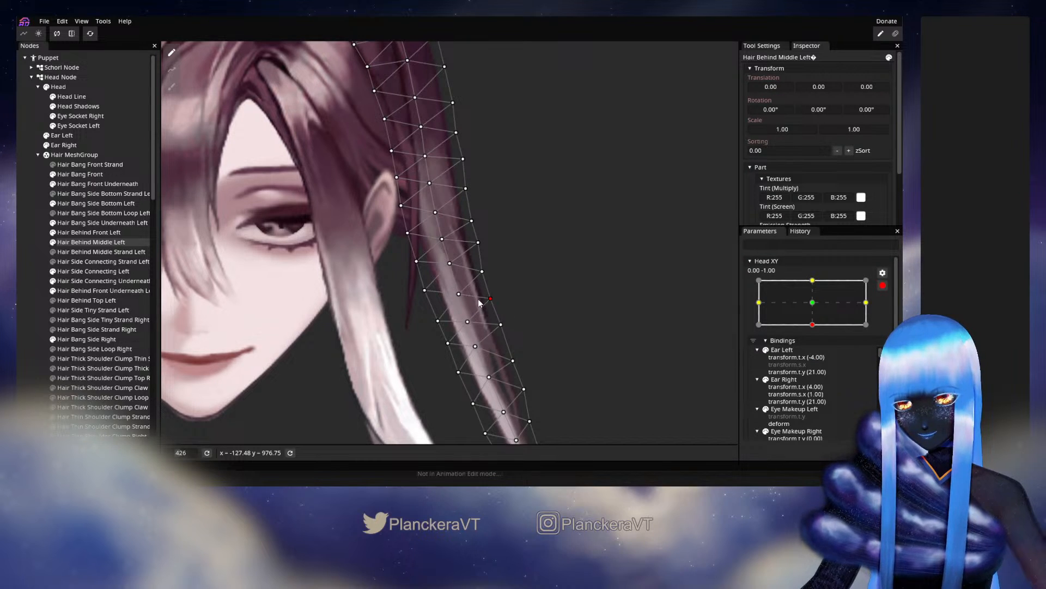
pyautogui.moveTo(464, 297); pyautogui.dragTo(466, 298)
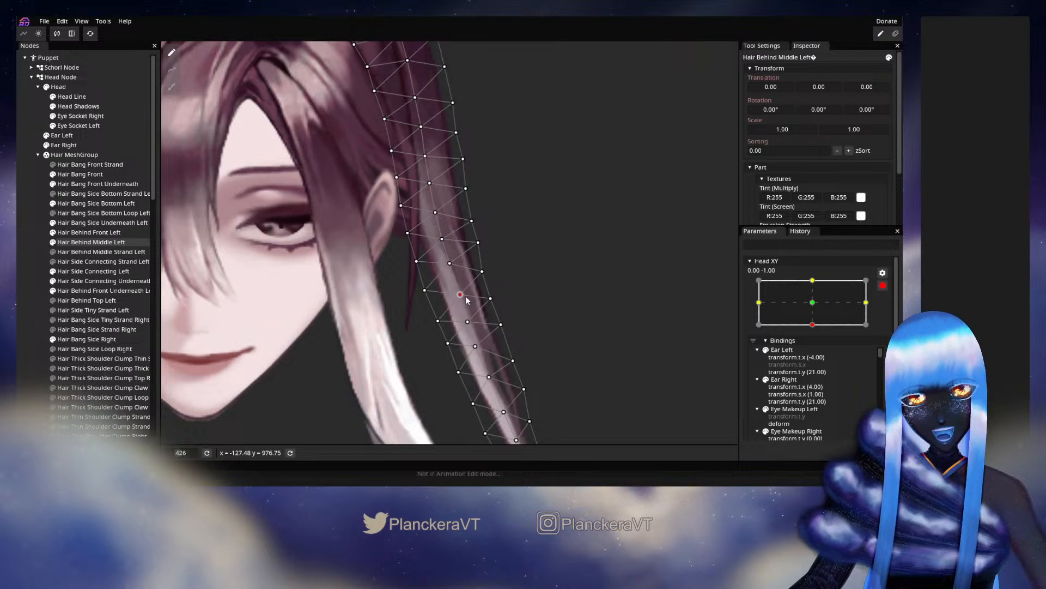
pyautogui.click(425, 291)
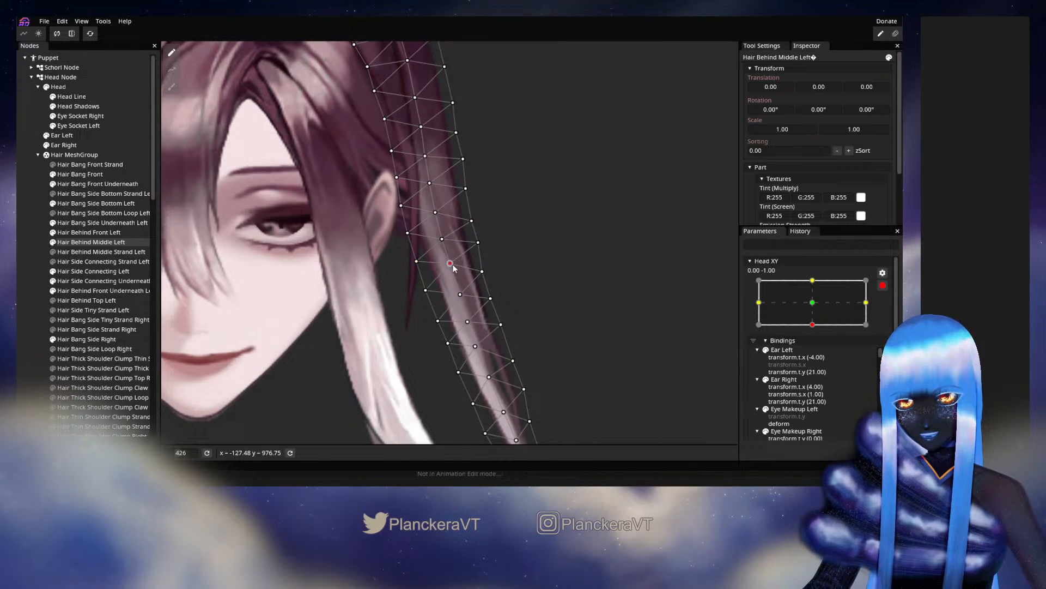
pyautogui.moveTo(453, 265); pyautogui.dragTo(454, 264)
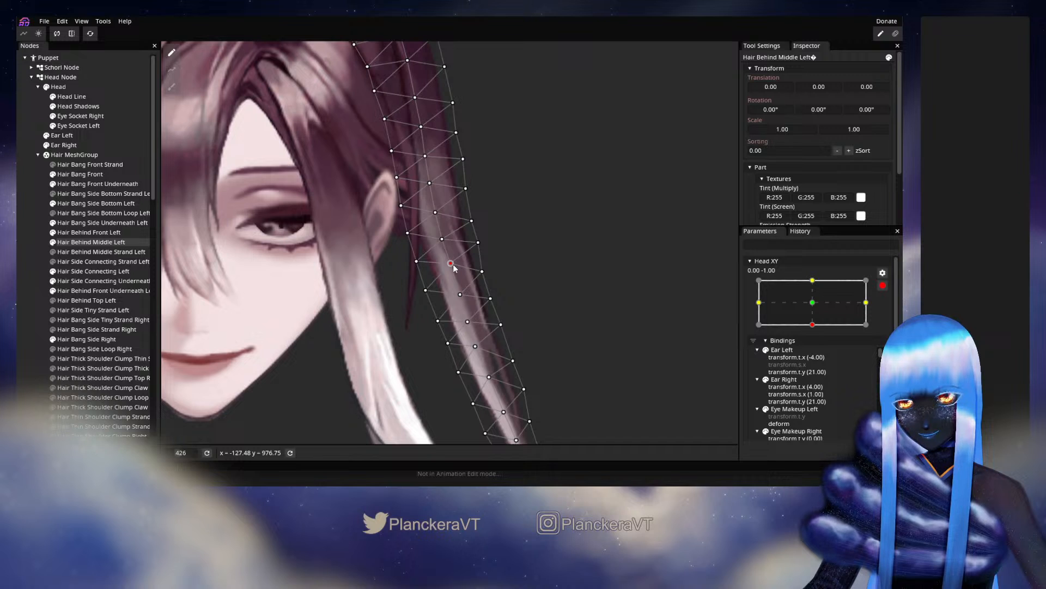
pyautogui.click(438, 321)
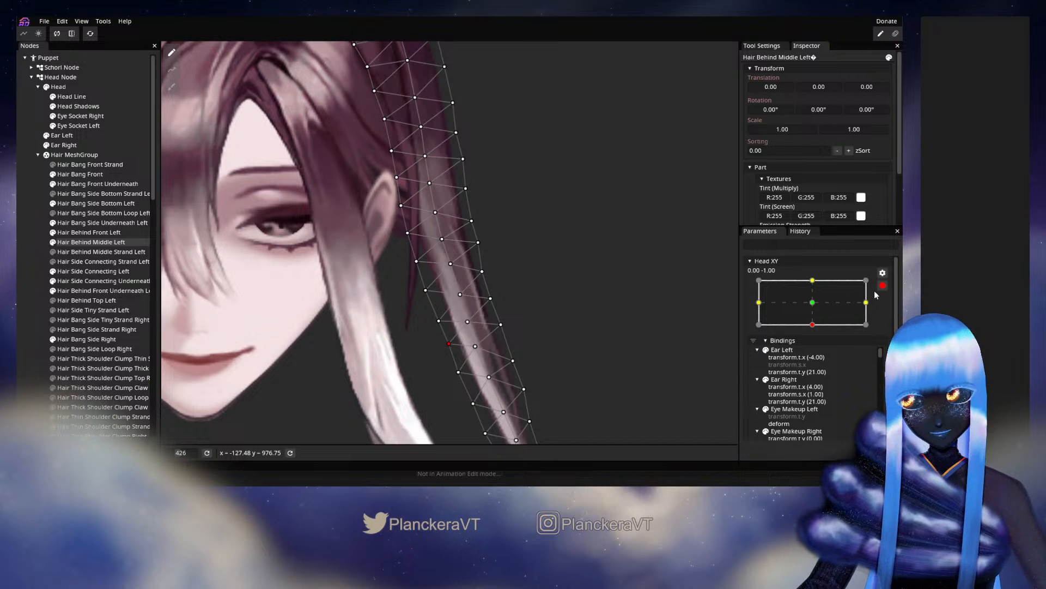
pyautogui.press('Escape')
pyautogui.moveTo(816, 353)
pyautogui.mouseDown()
pyautogui.moveTo(816, 331)
pyautogui.moveTo(820, 354)
pyautogui.mouseUp()
pyautogui.moveTo(821, 338); pyautogui.dragTo(816, 351)
# Adjust the centre-line and inner-edge vertices from mouth level to below the chin at Head XY 0.00, -1.00, and preview the pose unarmed
pyautogui.click(889, 312)
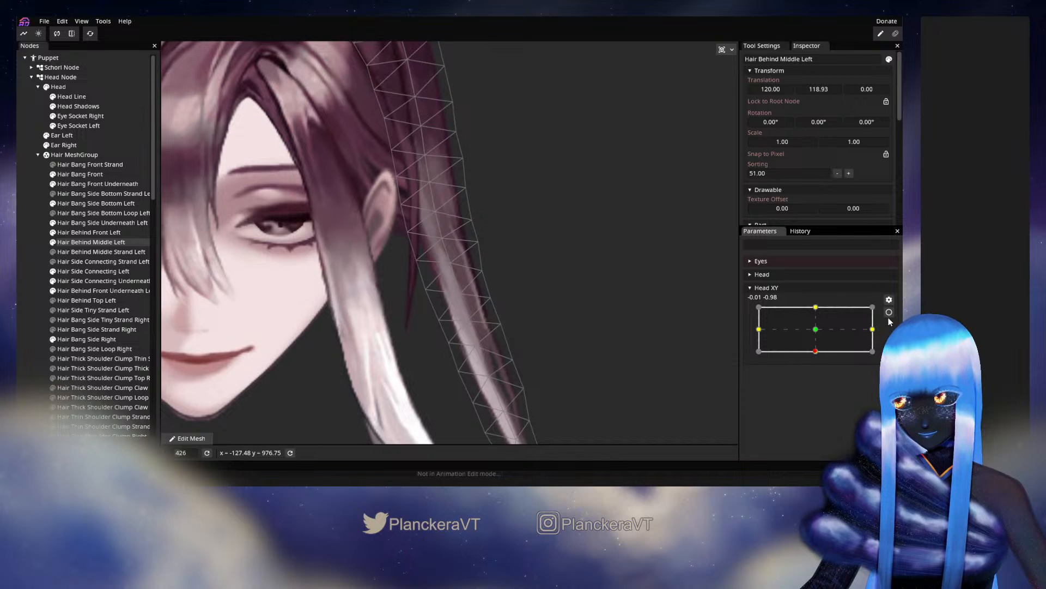
pyautogui.click(479, 349)
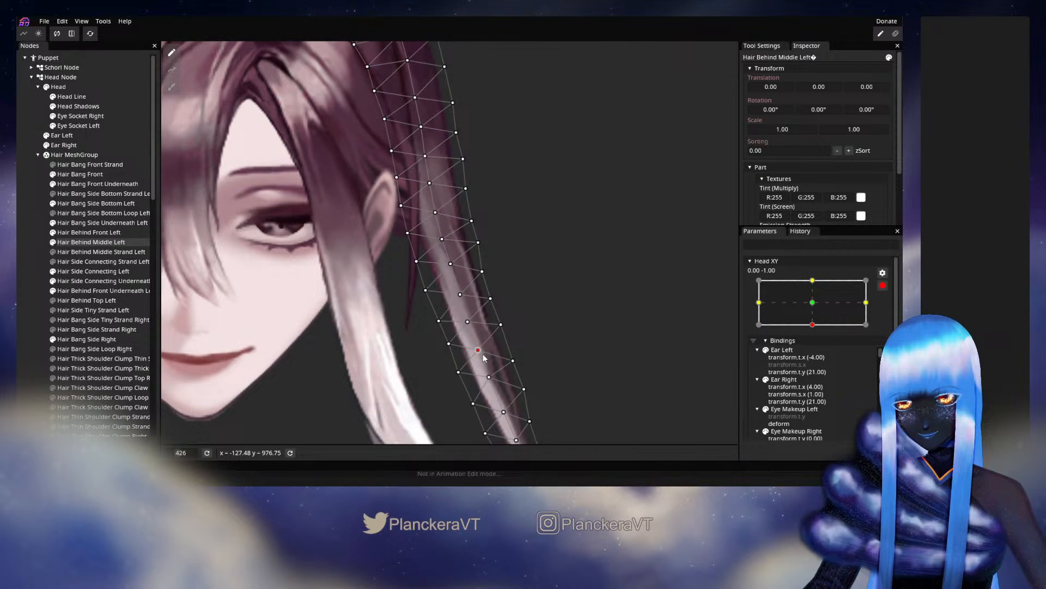
pyautogui.moveTo(485, 357); pyautogui.dragTo(478, 309)
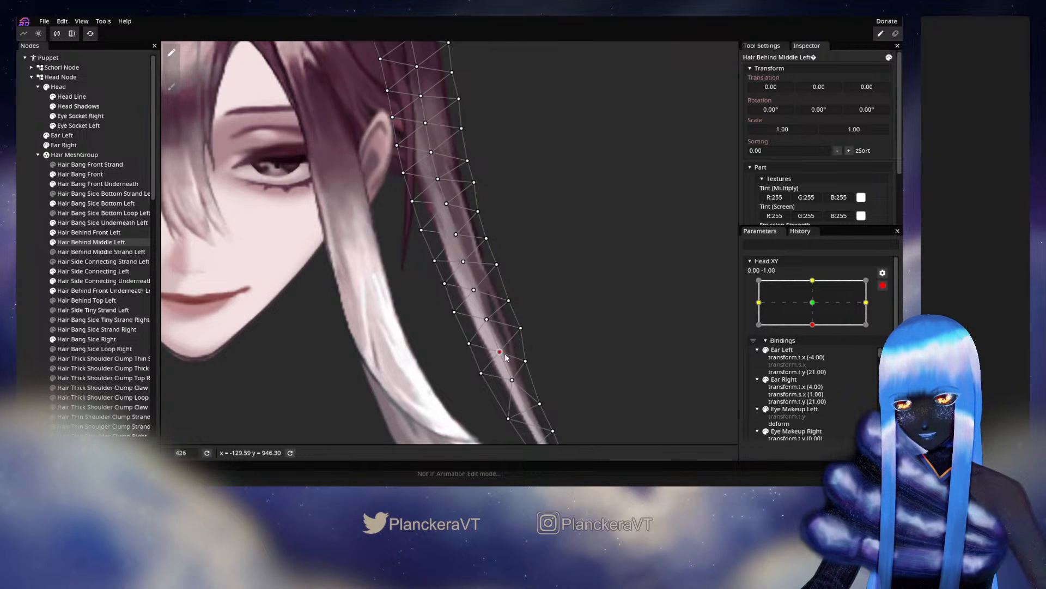
pyautogui.click(469, 343)
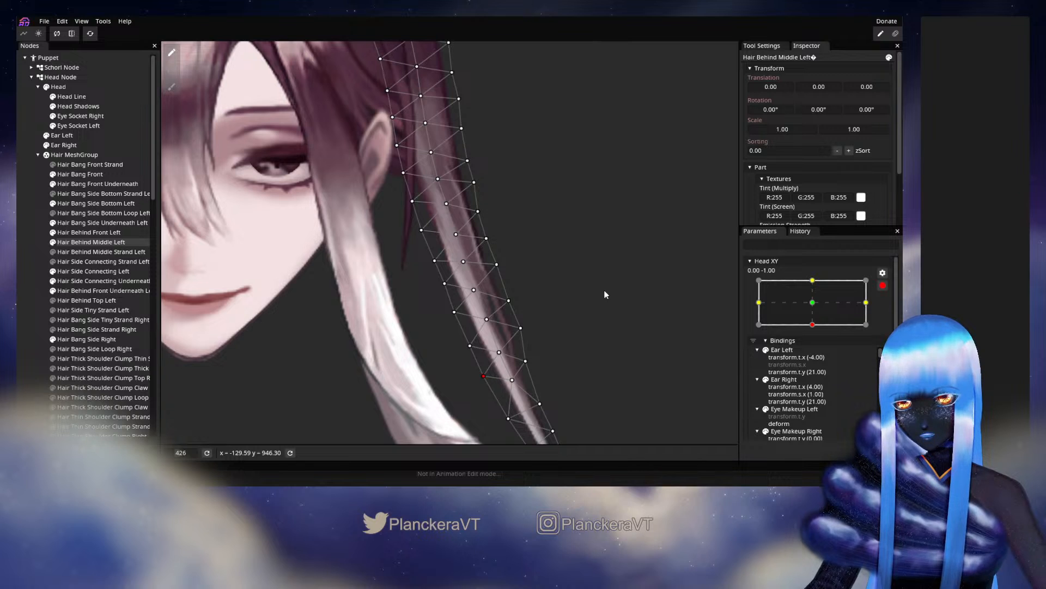
pyautogui.moveTo(604, 295); pyautogui.dragTo(606, 313)
pyautogui.click(882, 285)
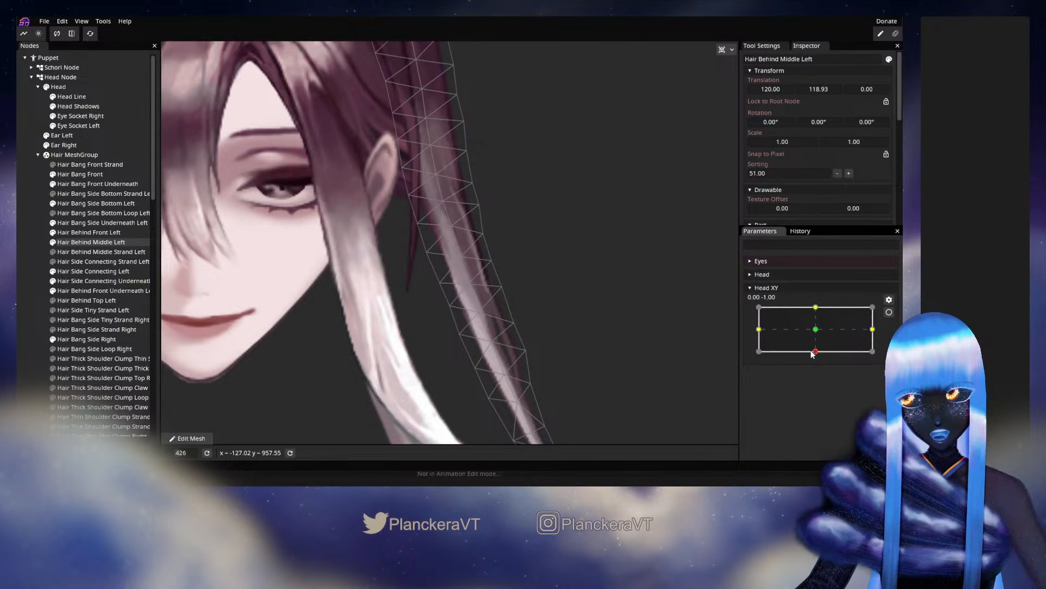
pyautogui.moveTo(812, 353)
pyautogui.mouseDown()
pyautogui.moveTo(818, 336)
pyautogui.moveTo(813, 353)
pyautogui.mouseUp()
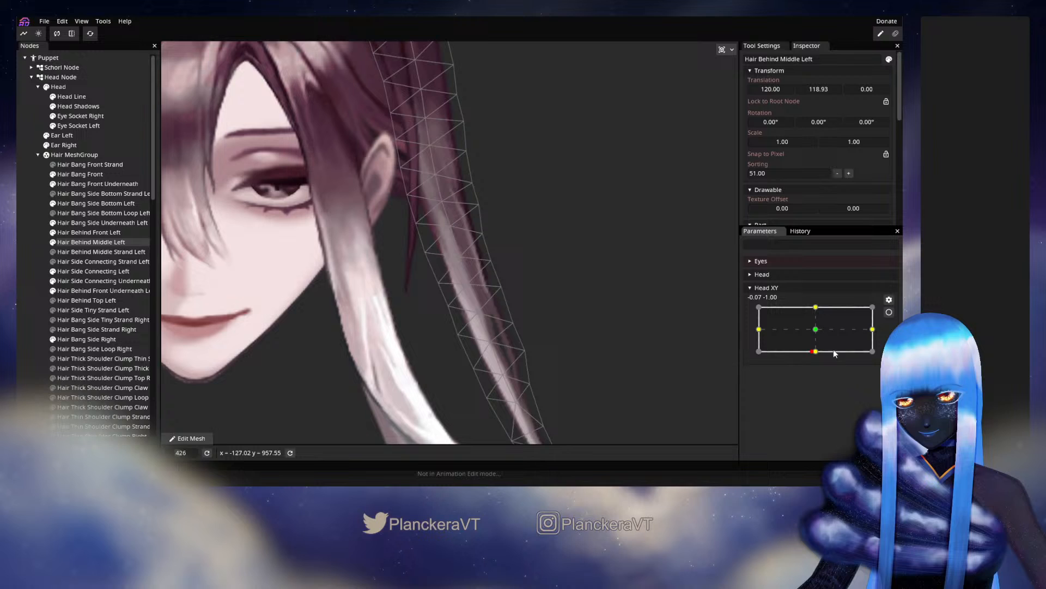
# Nudge the strand's outer-edge vertex near chin level at Head XY 0.00, -1.00, and preview small sideways head movement unarmed
pyautogui.click(890, 312)
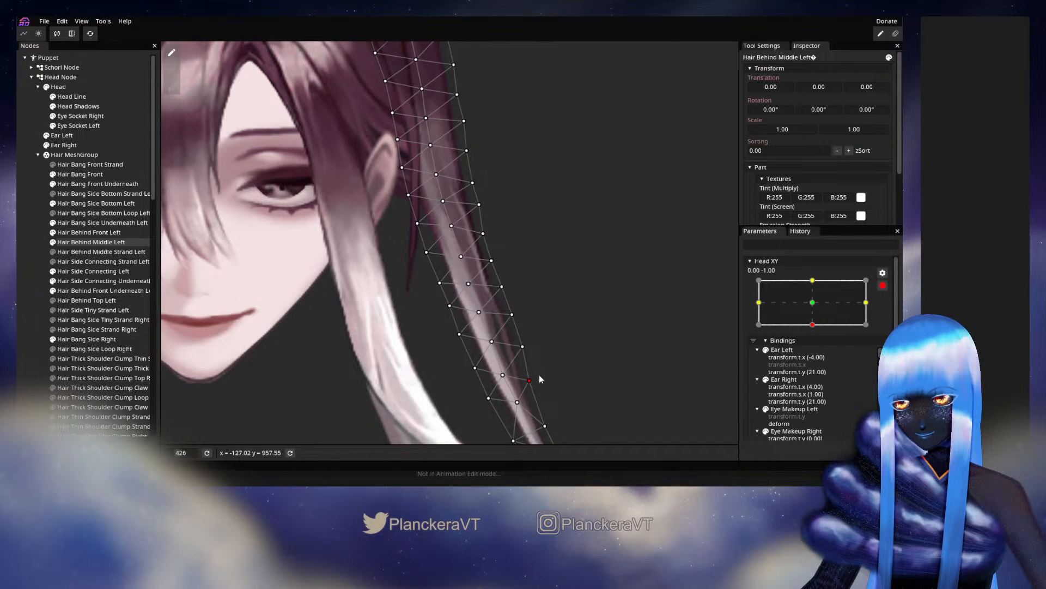
pyautogui.moveTo(540, 378)
pyautogui.mouseDown()
pyautogui.moveTo(536, 330)
pyautogui.moveTo(541, 395)
pyautogui.mouseUp()
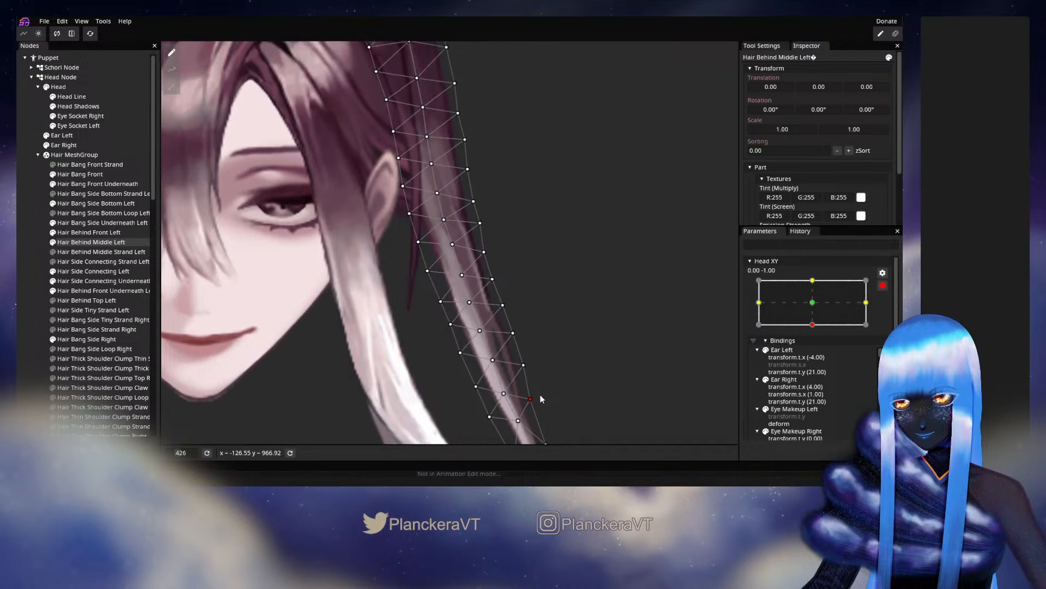
pyautogui.click(883, 286)
pyautogui.moveTo(814, 356)
pyautogui.mouseDown()
pyautogui.moveTo(816, 330)
pyautogui.moveTo(821, 356)
pyautogui.mouseUp()
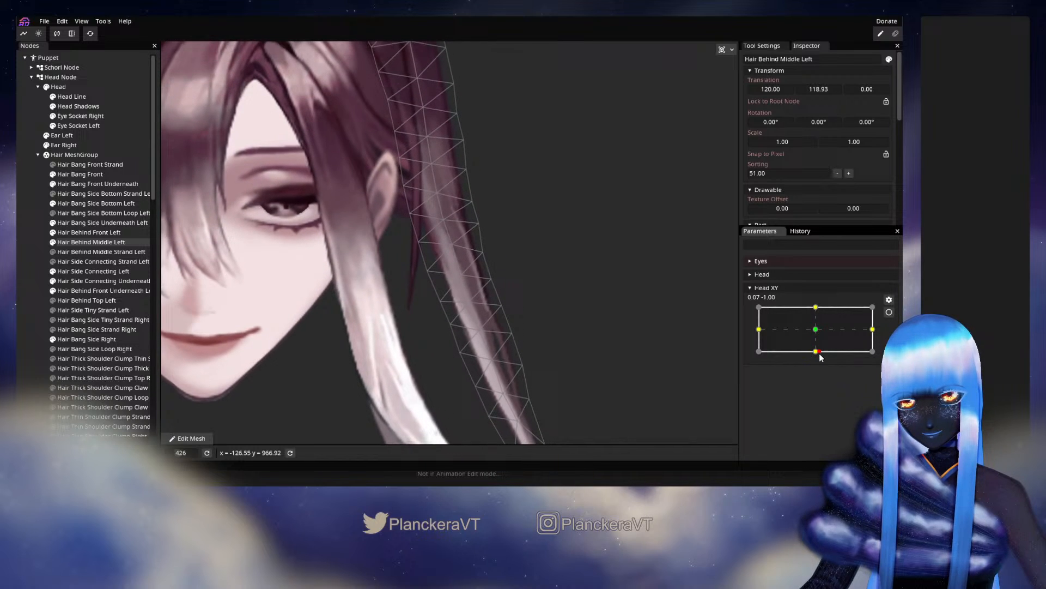
# Nudge three outer-edge vertices between the earlobe and mouth level at Head XY 0.00, -1.00, and preview the head movement unarmed
pyautogui.click(889, 313)
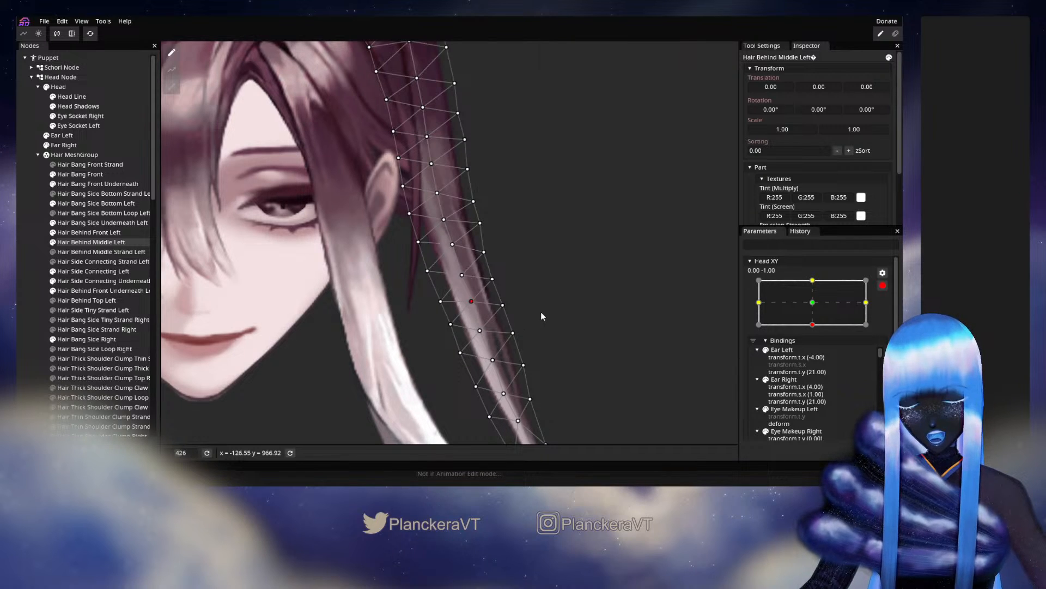
pyautogui.click(503, 304)
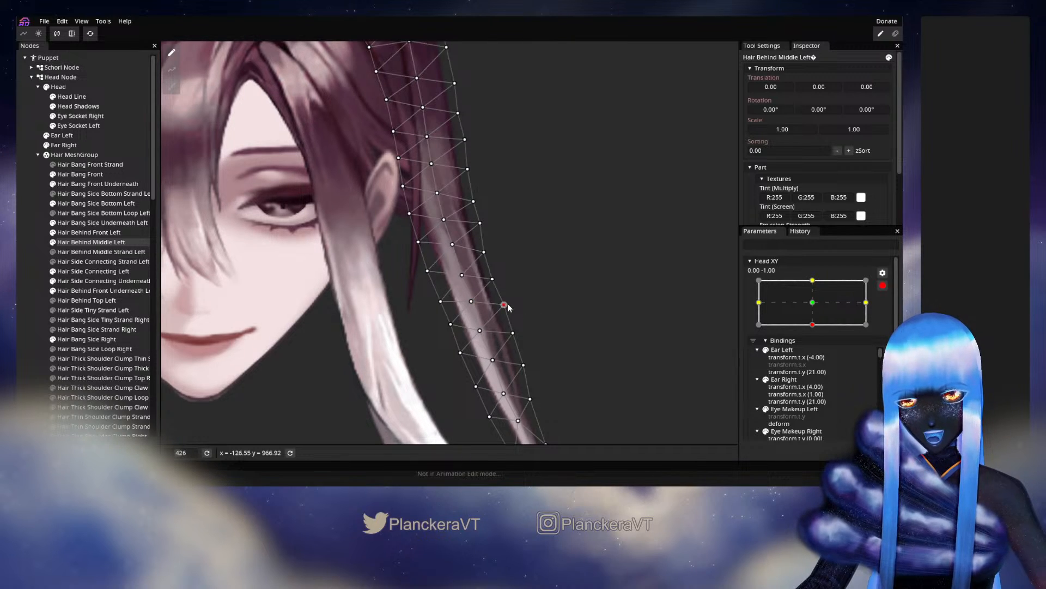
pyautogui.click(492, 280)
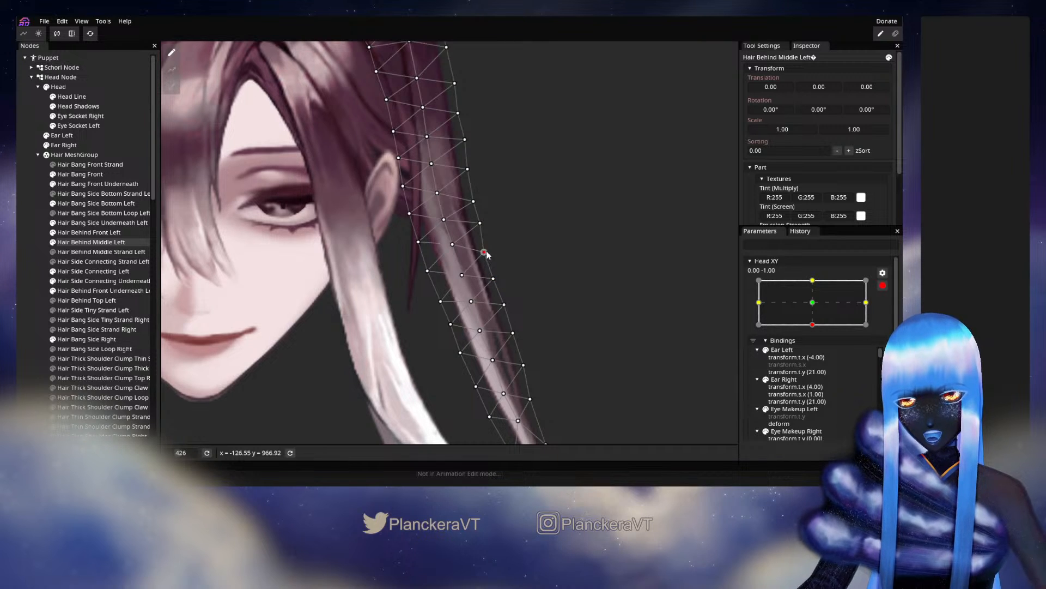
pyautogui.moveTo(487, 255); pyautogui.dragTo(608, 301)
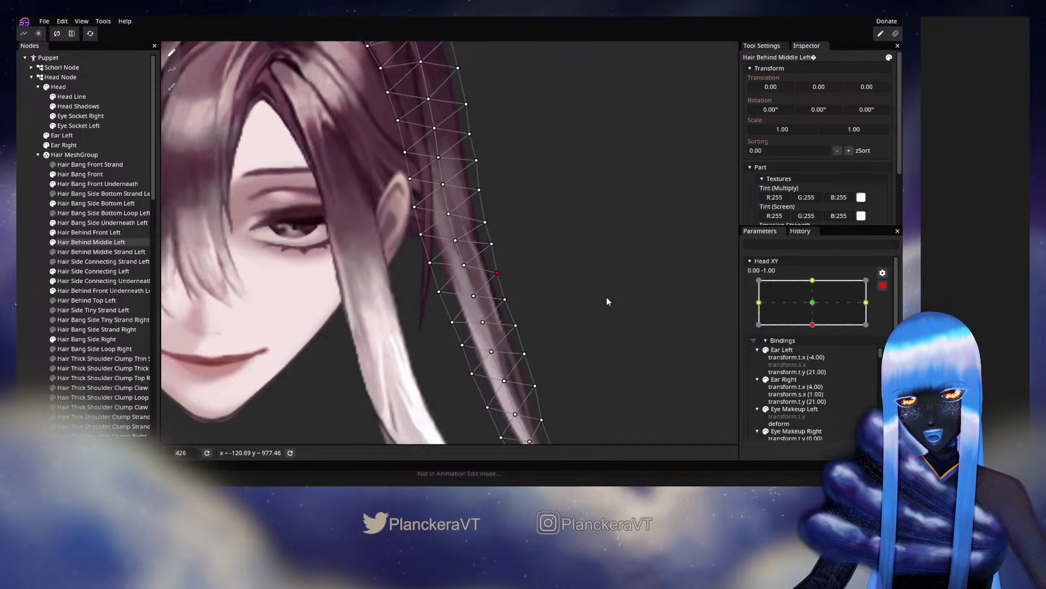
pyautogui.click(883, 285)
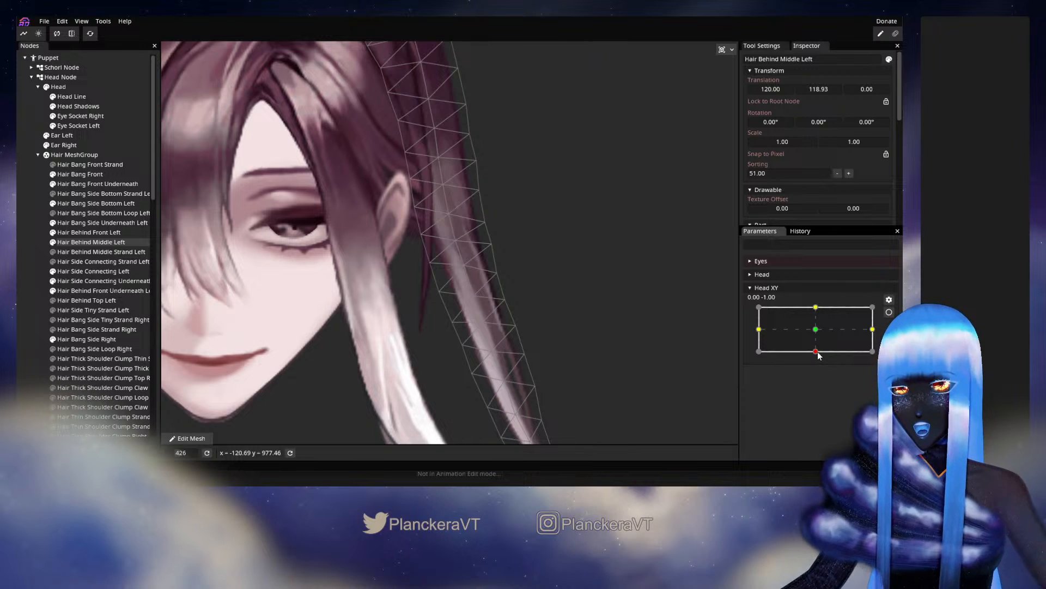
pyautogui.moveTo(816, 352)
pyautogui.mouseDown()
pyautogui.moveTo(815, 329)
pyautogui.moveTo(816, 353)
pyautogui.mouseUp()
# Shift the centre-line and inner-edge vertices just below the ear slightly inward at Head XY 0.00, -1.00, nudge the neighbouring outer edge, and preview it
pyautogui.click(889, 312)
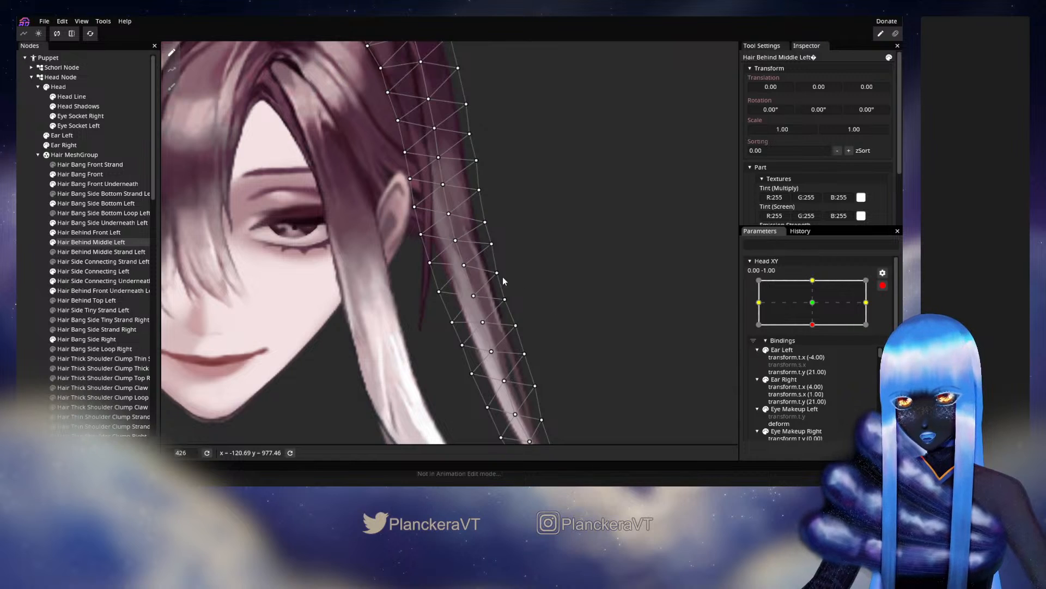
pyautogui.click(465, 266)
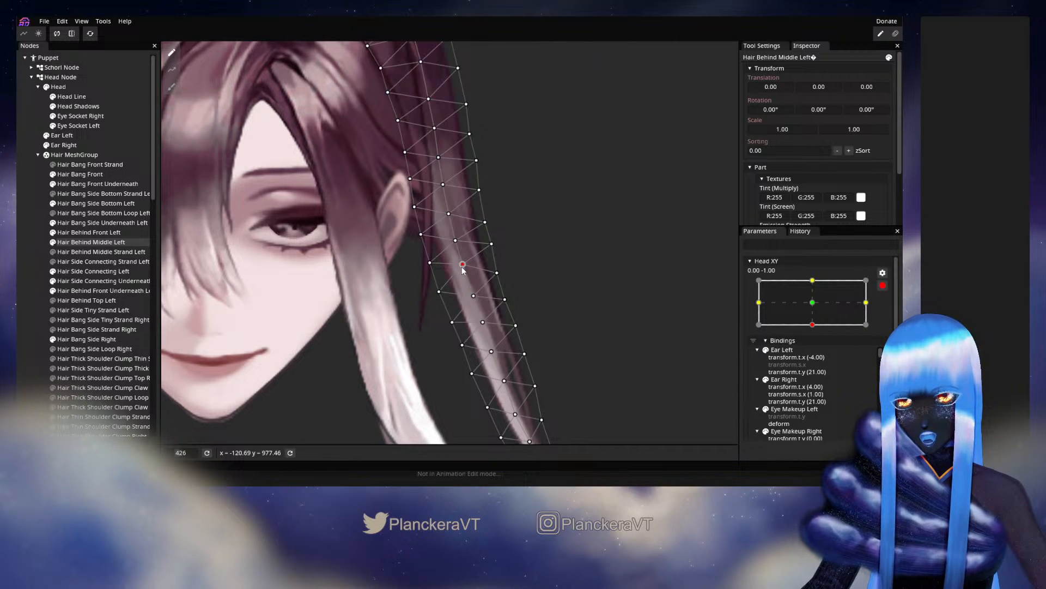
pyautogui.click(472, 295)
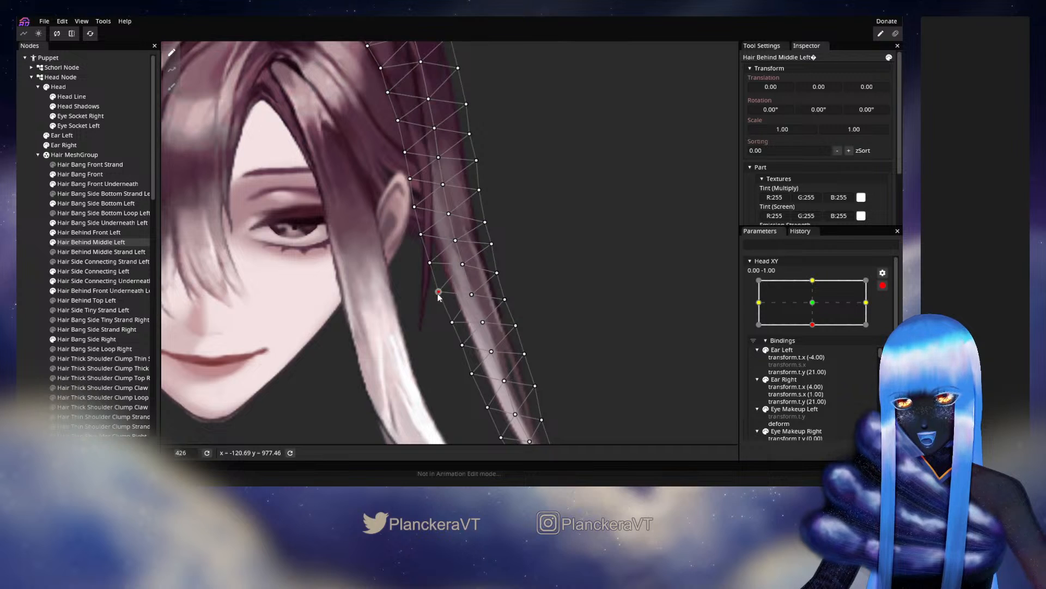
pyautogui.click(430, 262)
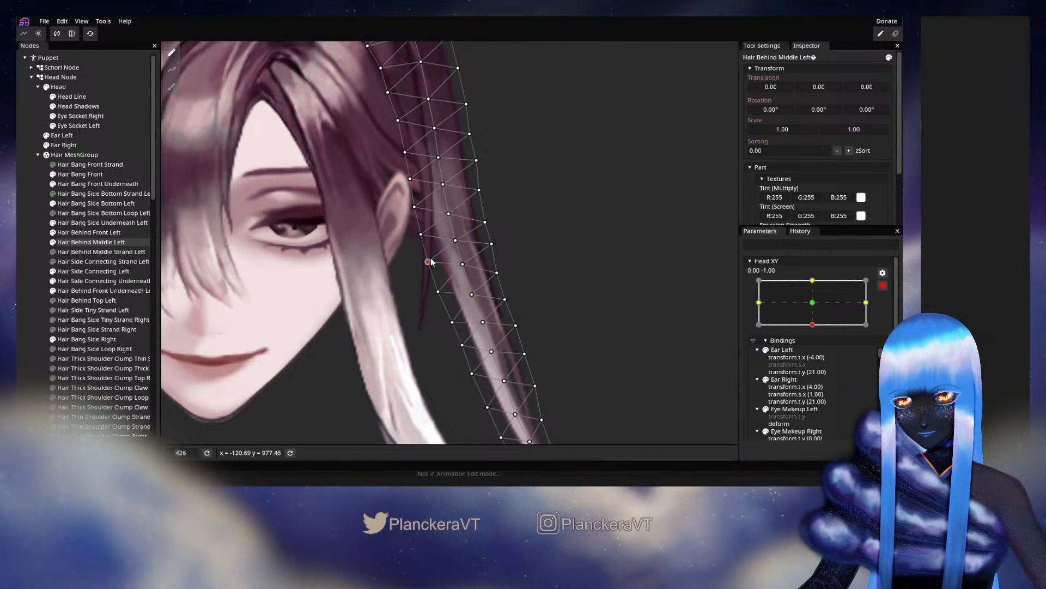
pyautogui.click(497, 273)
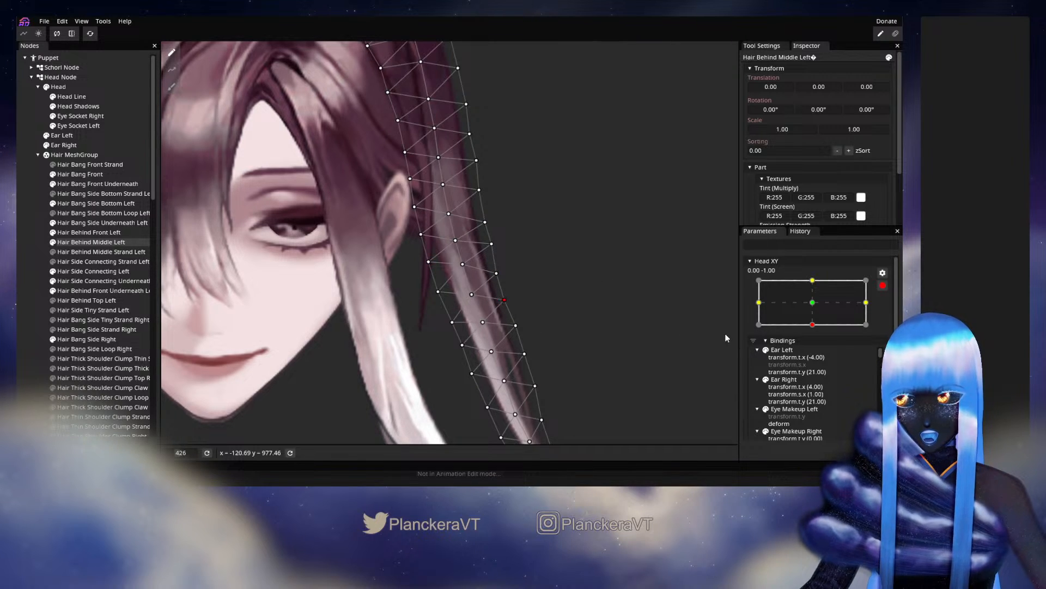
pyautogui.click(883, 285)
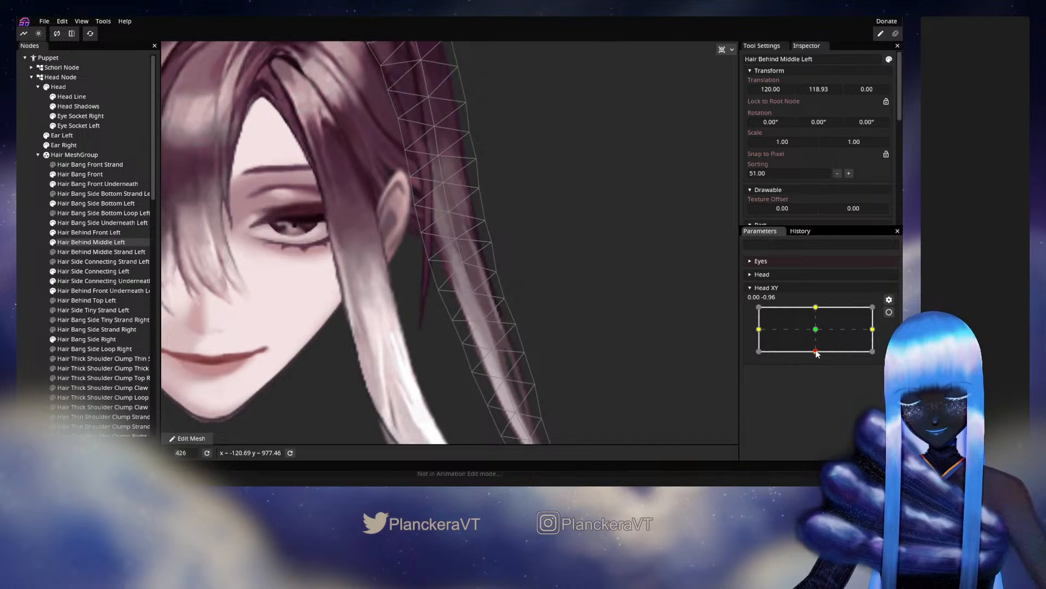
pyautogui.moveTo(817, 352)
pyautogui.mouseDown()
pyautogui.moveTo(815, 331)
pyautogui.moveTo(816, 352)
pyautogui.mouseUp()
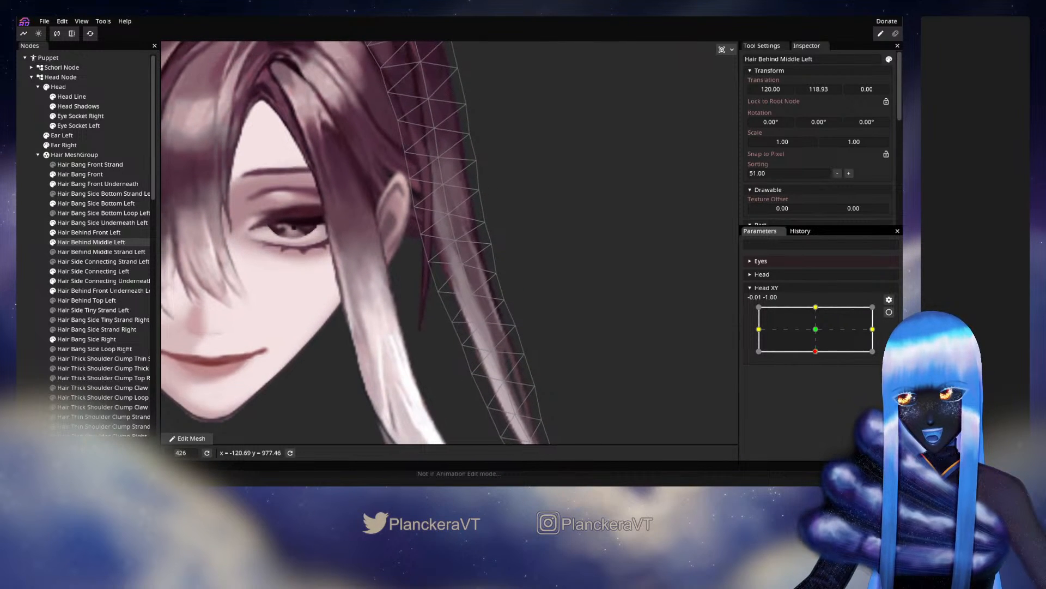
# Fine-tune one outer-edge and one centre-line vertex just below the earlobe at Head XY 0.00, -1.00, previewing small sideways movement unarmed
pyautogui.click(889, 311)
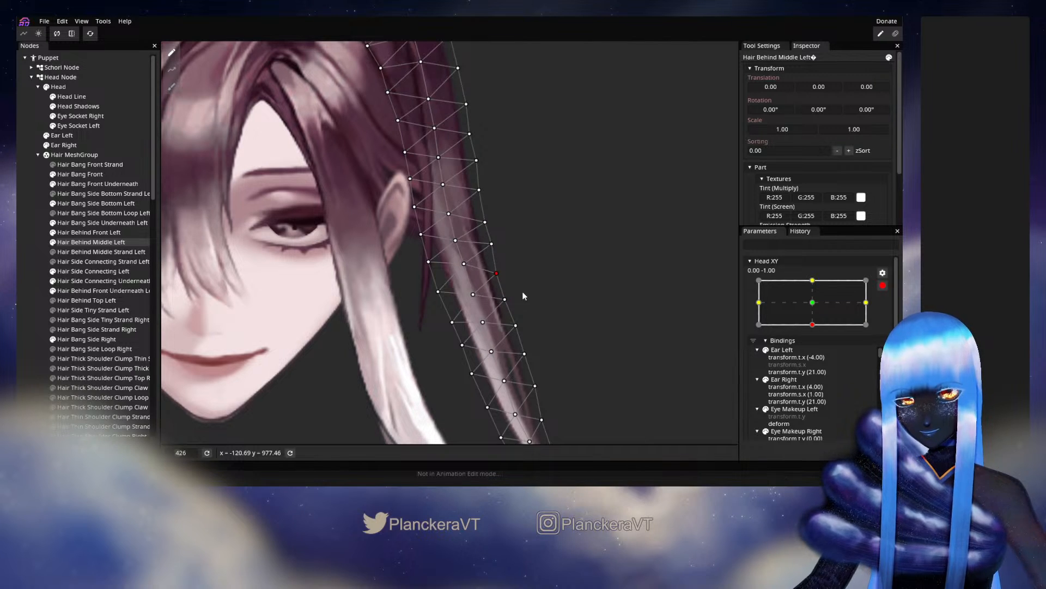
pyautogui.click(883, 285)
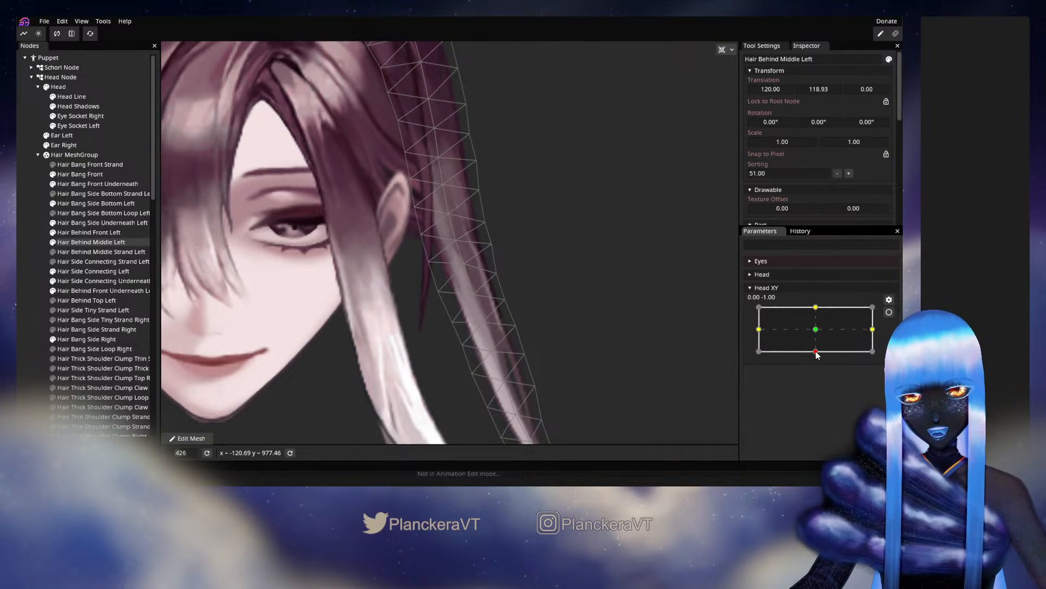
pyautogui.moveTo(816, 351)
pyautogui.mouseDown()
pyautogui.moveTo(816, 332)
pyautogui.moveTo(818, 353)
pyautogui.mouseUp()
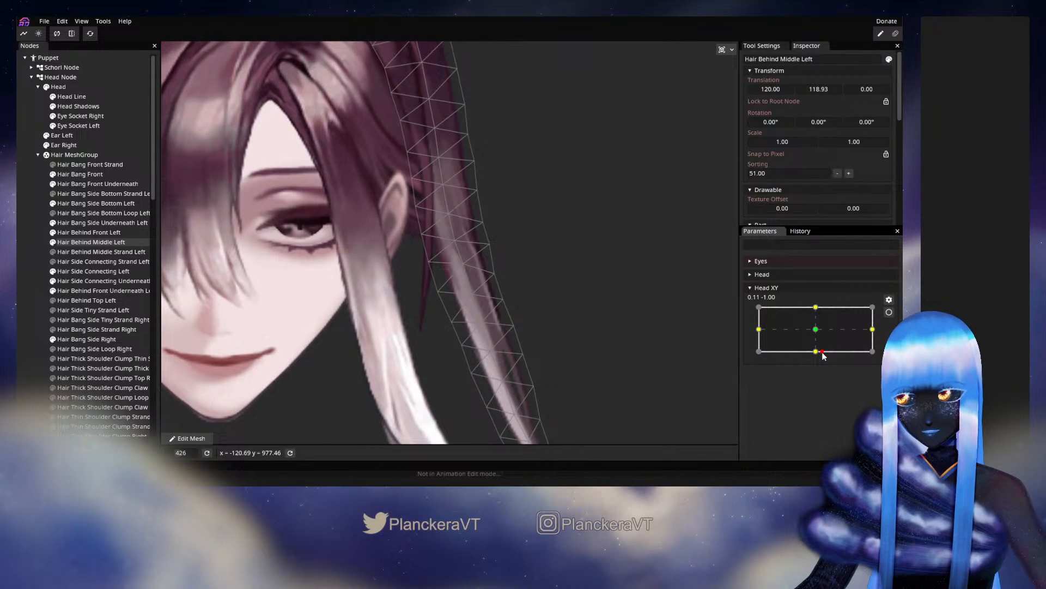
pyautogui.click(890, 312)
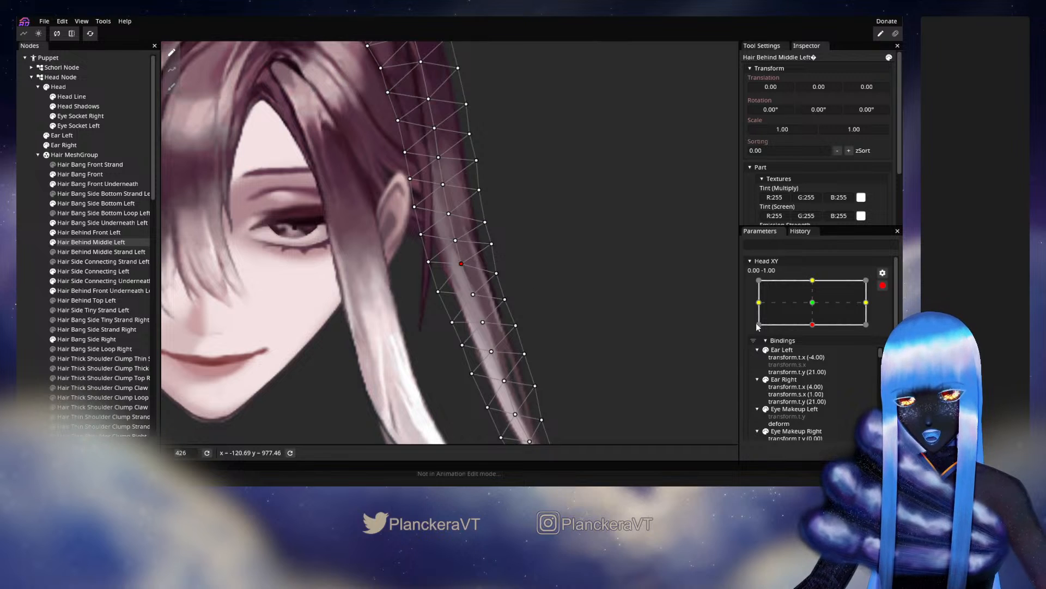
pyautogui.click(883, 285)
pyautogui.moveTo(816, 355); pyautogui.dragTo(816, 354)
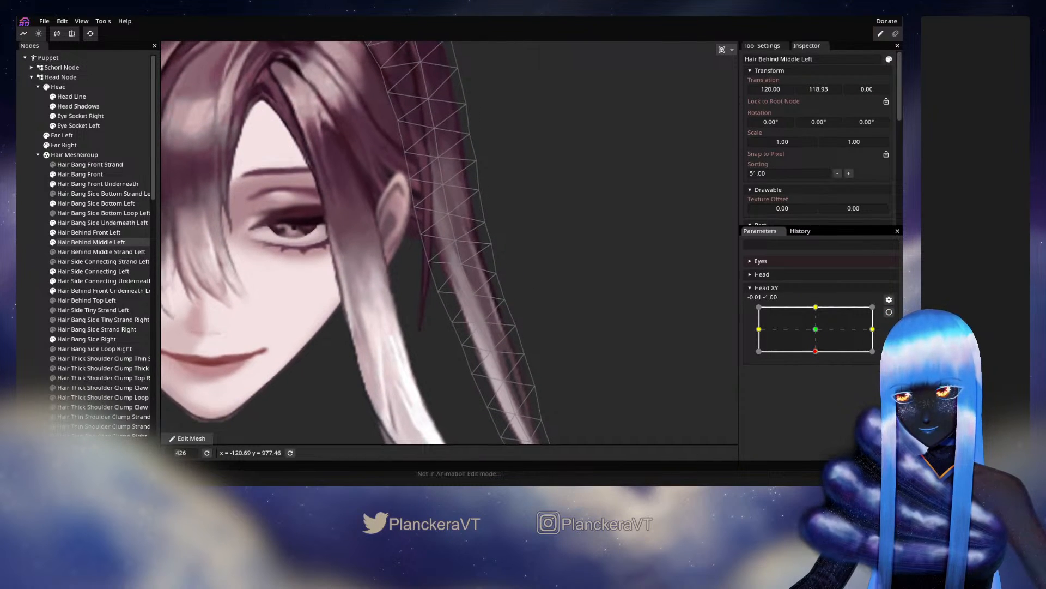
# Nudge the outer-edge vertex level with the lower ear slightly inward at Head XY 0.00, -1.00, and preview the pose unarmed
pyautogui.click(889, 312)
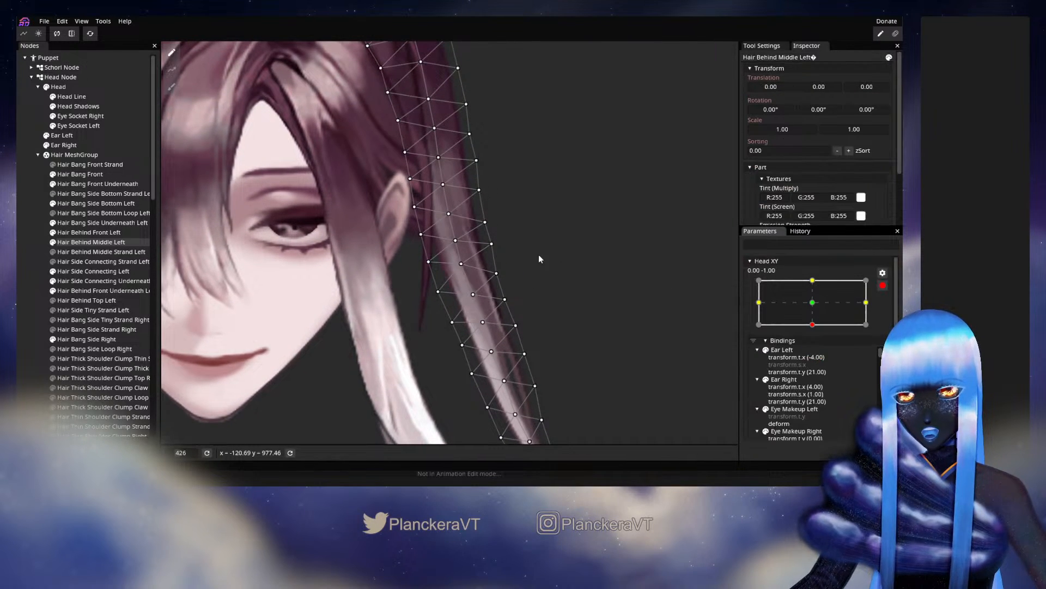
pyautogui.click(491, 243)
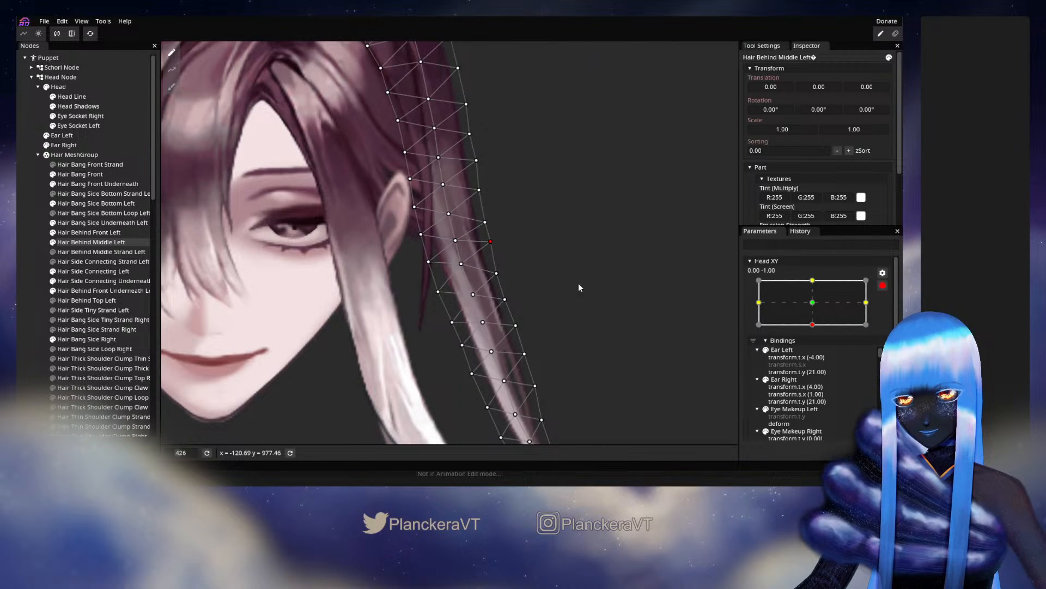
pyautogui.click(883, 285)
pyautogui.click(817, 352)
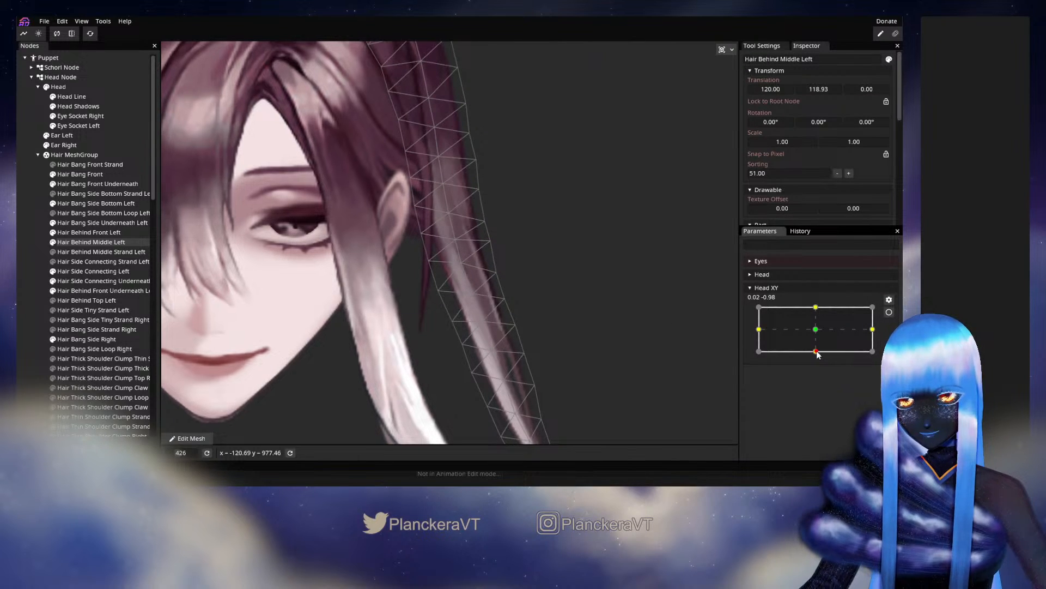
pyautogui.moveTo(817, 352)
pyautogui.mouseDown()
pyautogui.moveTo(816, 327)
pyautogui.moveTo(815, 352)
pyautogui.mouseUp()
# Move two centre-line vertices around earlobe level slightly outward, adjust the adjacent inner-edge vertex at Head XY 0.00, -1.00, and preview the vertical movement
pyautogui.click(889, 311)
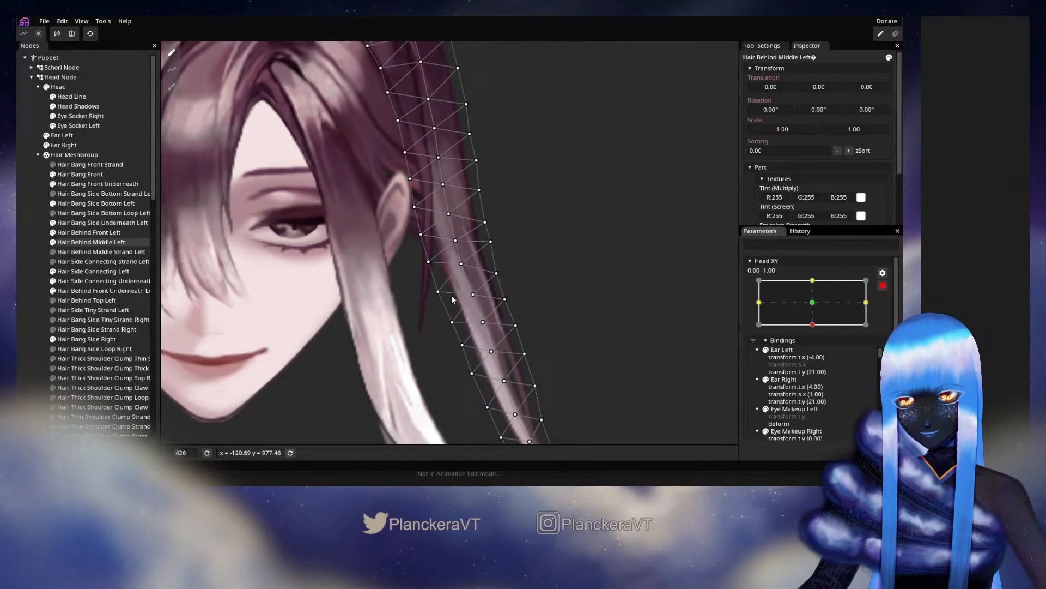
pyautogui.click(464, 264)
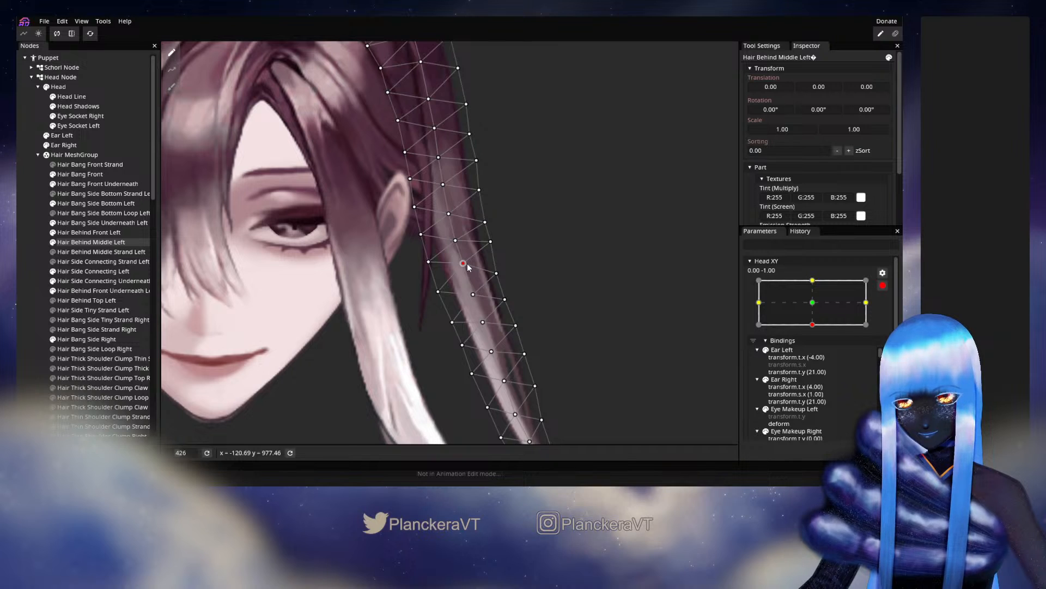
pyautogui.moveTo(467, 263); pyautogui.dragTo(460, 241)
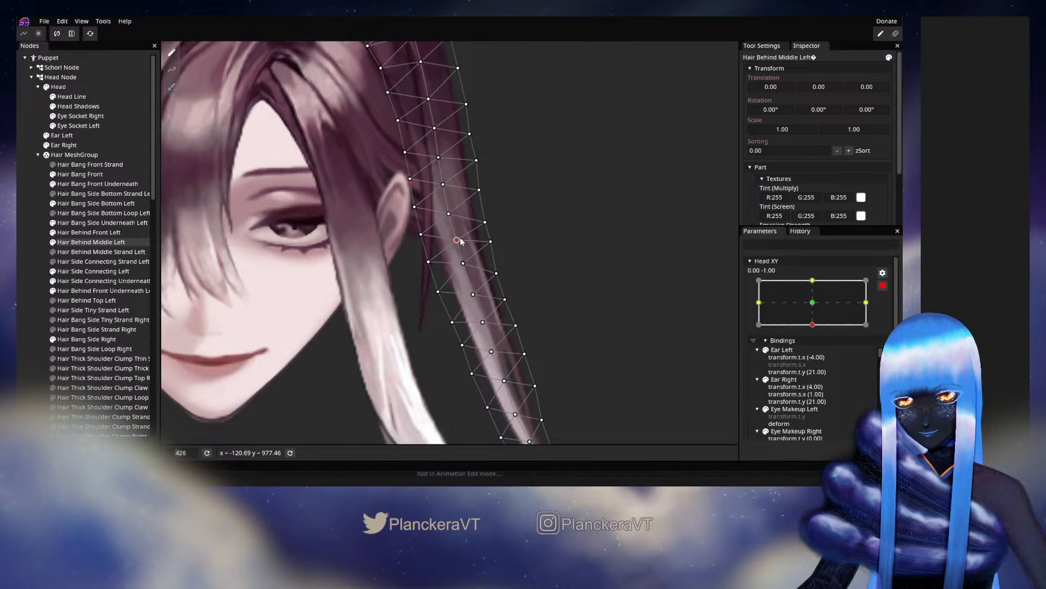
pyautogui.click(429, 263)
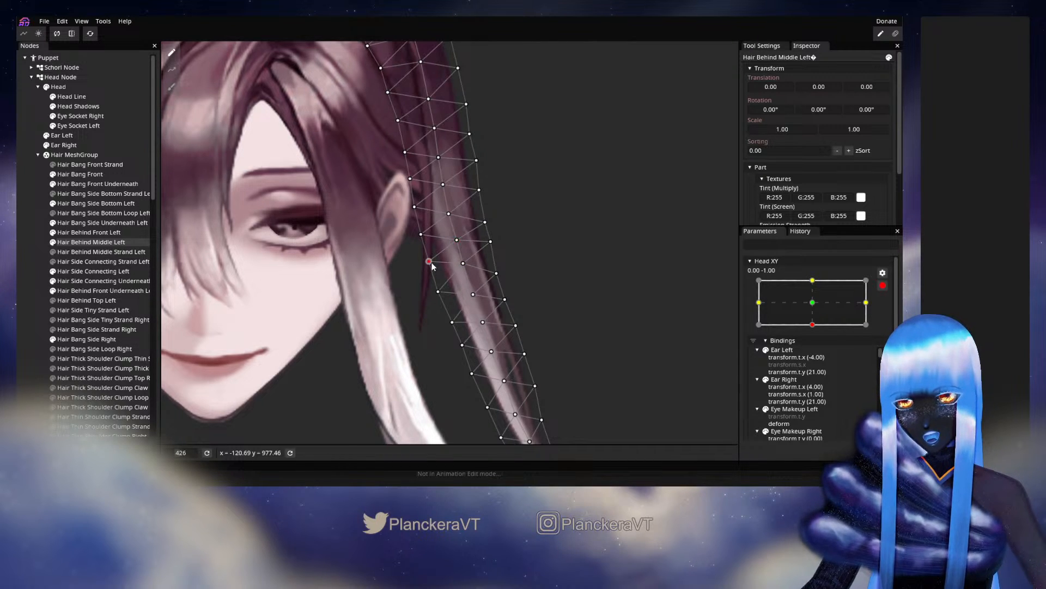
pyautogui.click(883, 285)
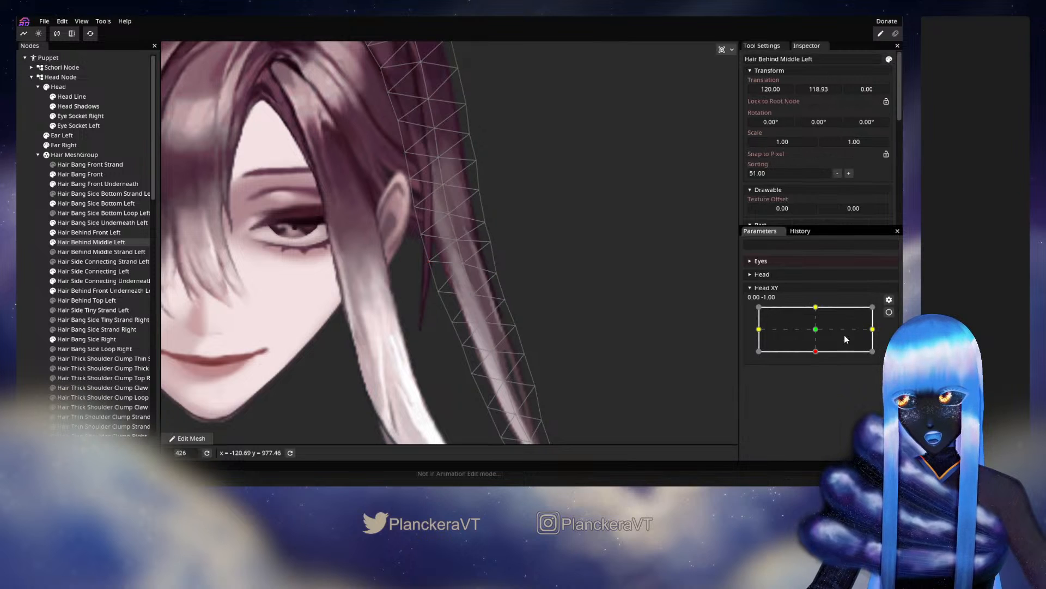
pyautogui.moveTo(819, 353); pyautogui.dragTo(815, 330)
# Raise the outer-edge vertex just below earlobe level slightly at Head XY 0.00, -1.00, and preview the strand unarmed
pyautogui.click(887, 312)
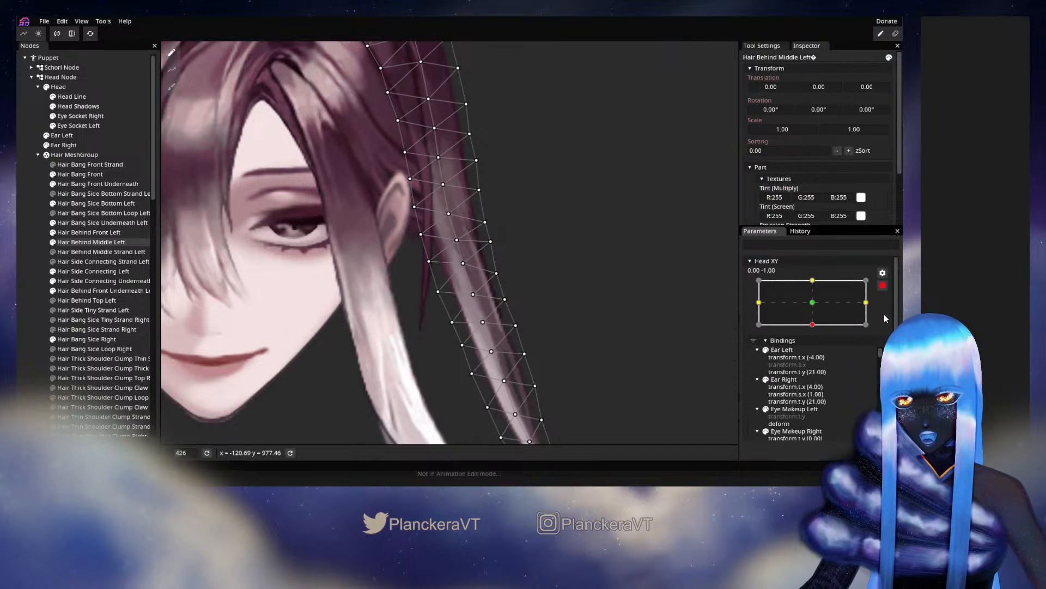
pyautogui.click(496, 273)
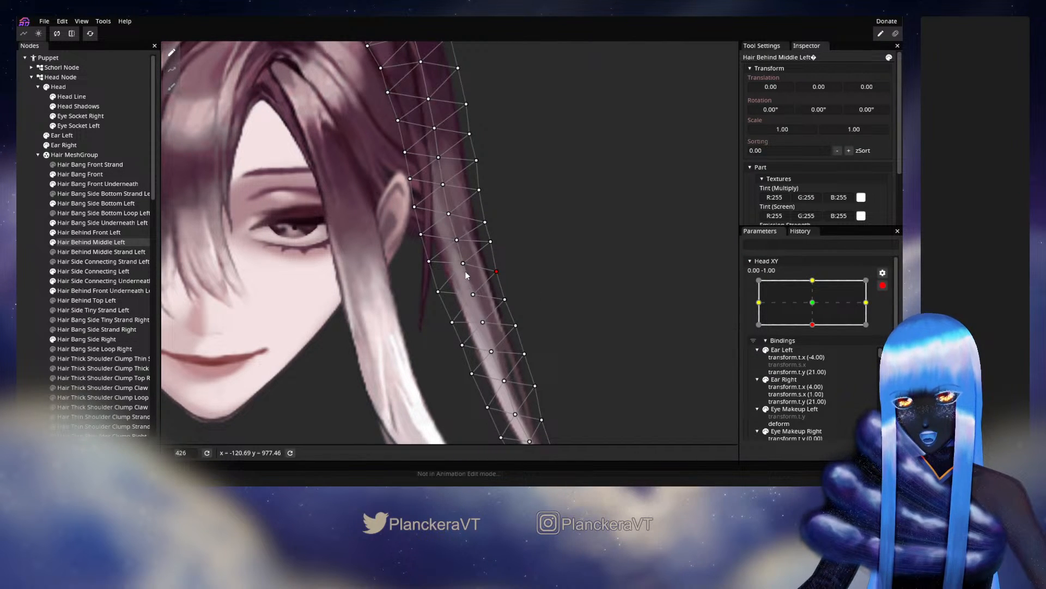
pyautogui.scroll(-1, 570, 286)
pyautogui.click(883, 284)
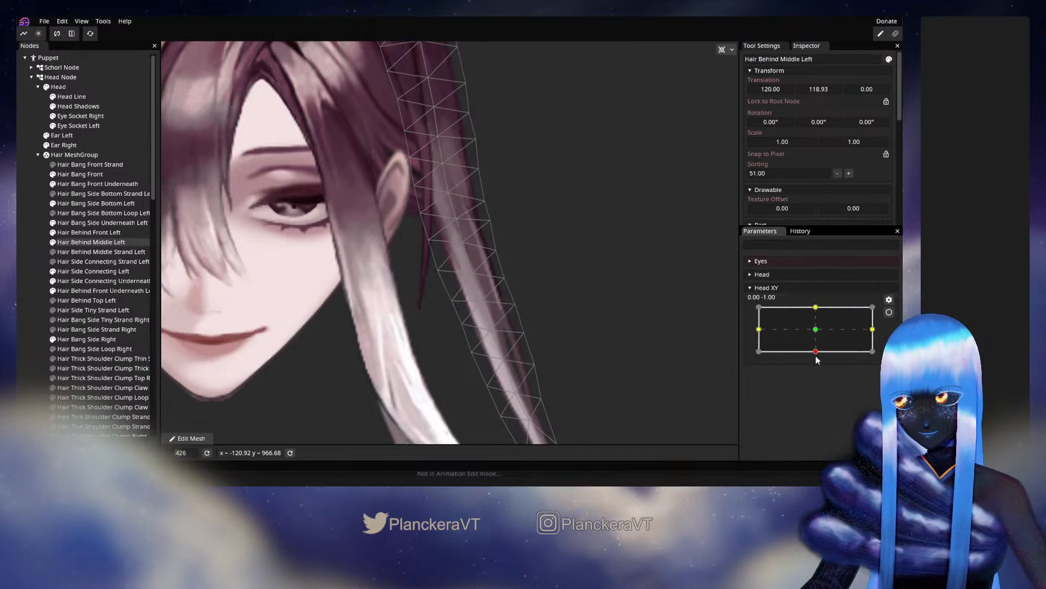
pyautogui.moveTo(816, 352)
pyautogui.mouseDown()
pyautogui.moveTo(817, 337)
pyautogui.moveTo(816, 352)
pyautogui.mouseUp()
# Move the outer-edge vertex beside the middle of the ear slightly up at Head XY 0.00, -1.00, and preview the head movement
pyautogui.click(889, 314)
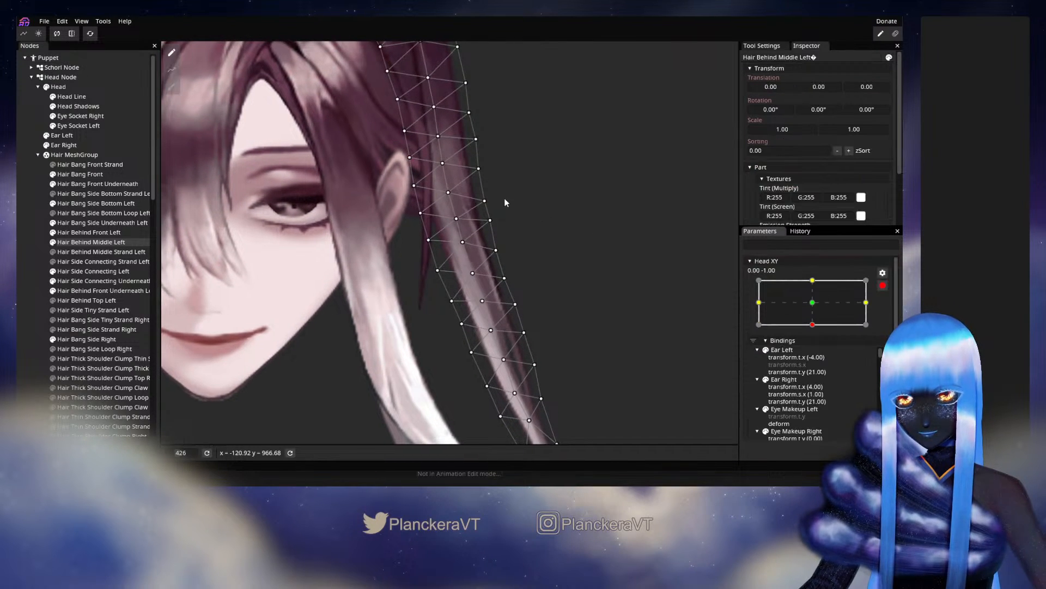
pyautogui.click(484, 198)
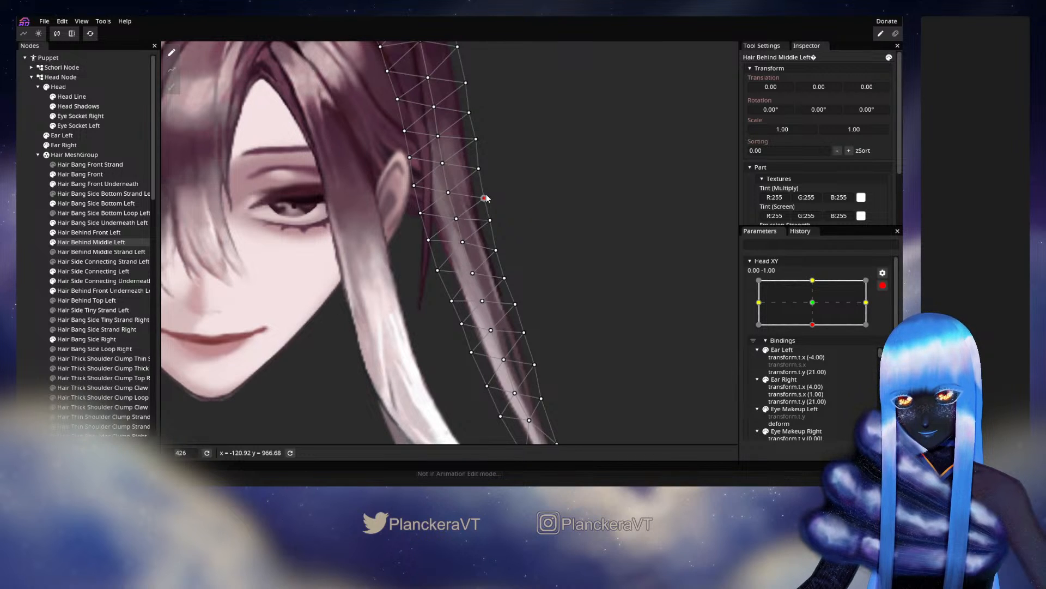
pyautogui.click(883, 285)
pyautogui.moveTo(830, 331); pyautogui.dragTo(816, 359)
# Move the centre-line vertex beside the ear slightly up and inward at Head XY 0.00, -1.00, and preview between neutral and that pose
pyautogui.click(889, 312)
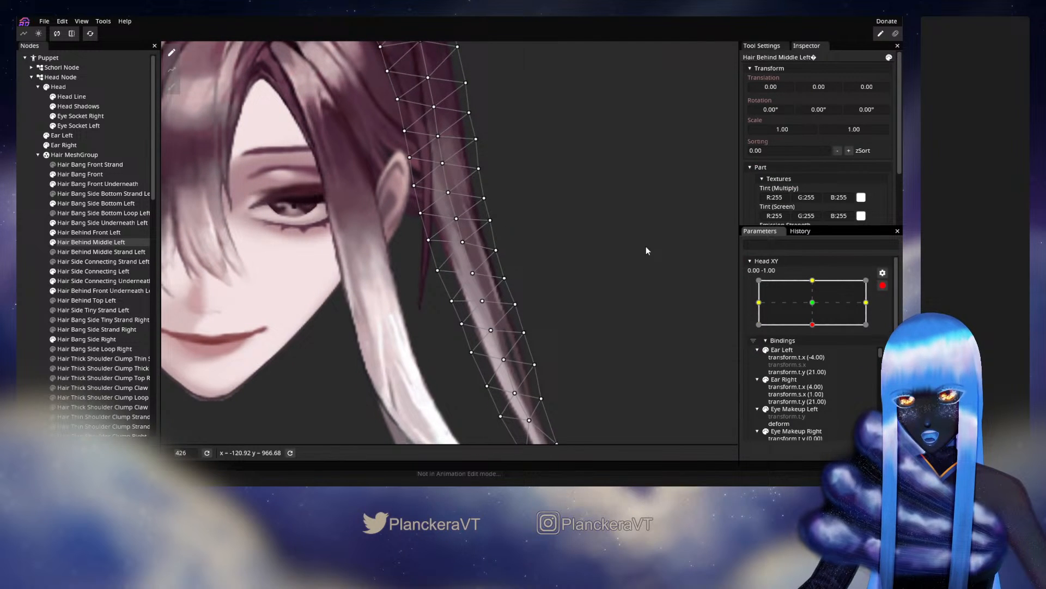
pyautogui.click(448, 194)
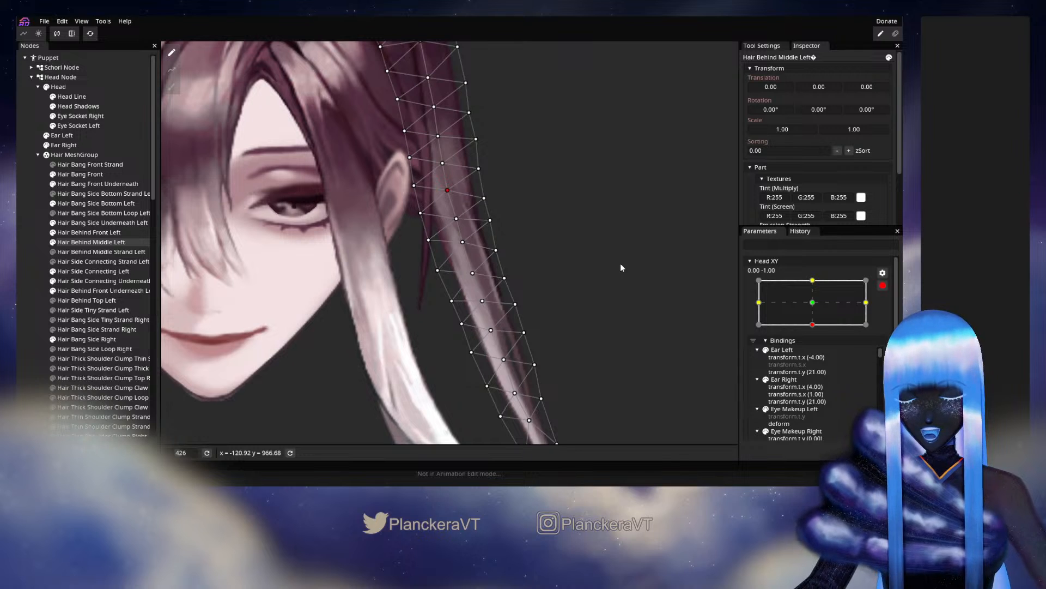
pyautogui.click(883, 285)
pyautogui.moveTo(816, 351); pyautogui.dragTo(817, 333)
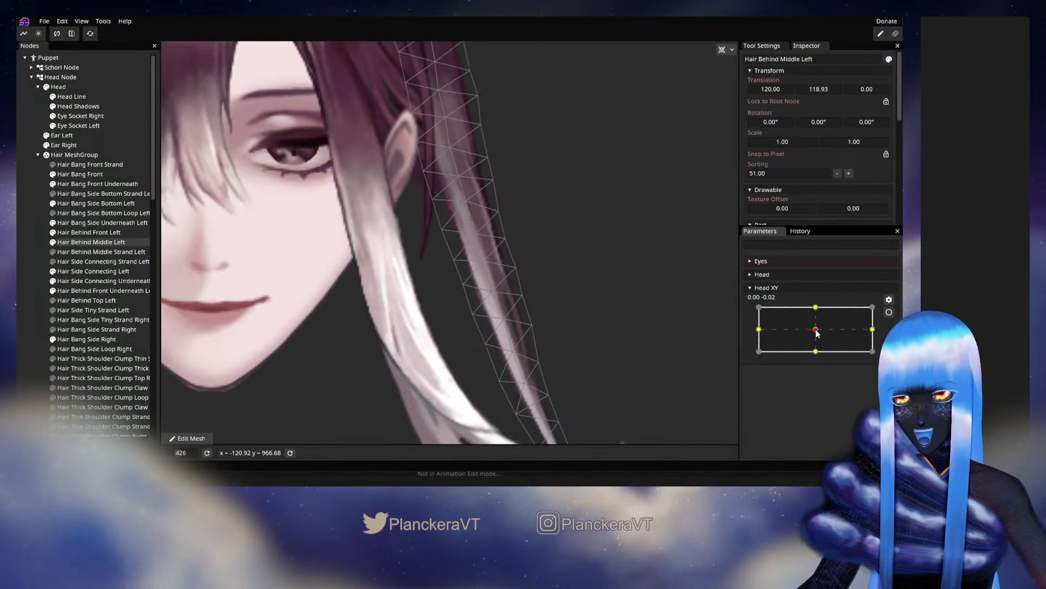
pyautogui.moveTo(817, 333); pyautogui.dragTo(817, 357)
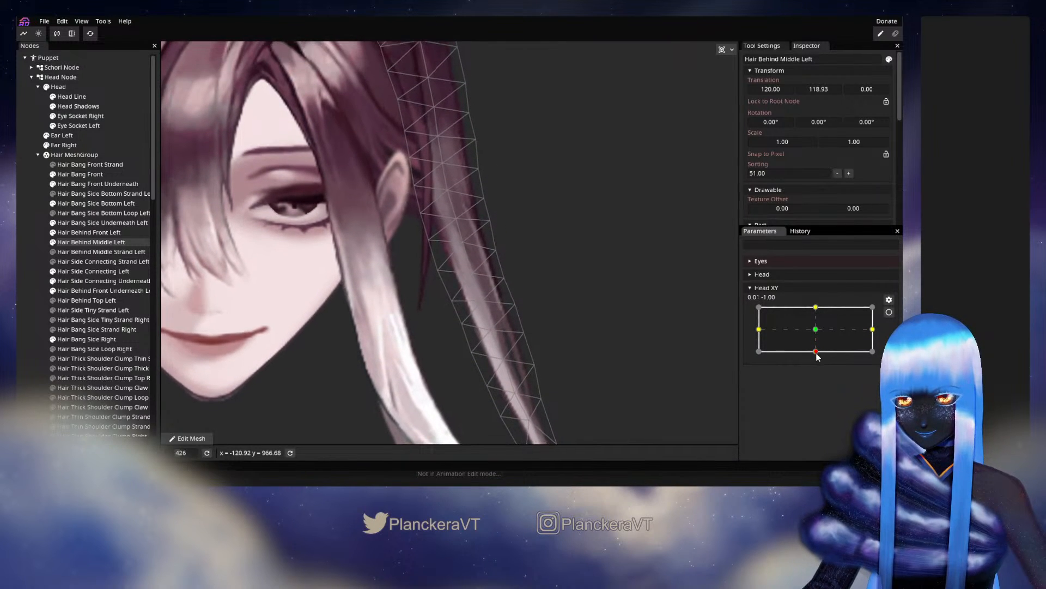
# Adjust the inner-edge vertices between earlobe and mouth level at Head XY 0.00, -1.00, and preview the head movement unarmed
pyautogui.click(889, 312)
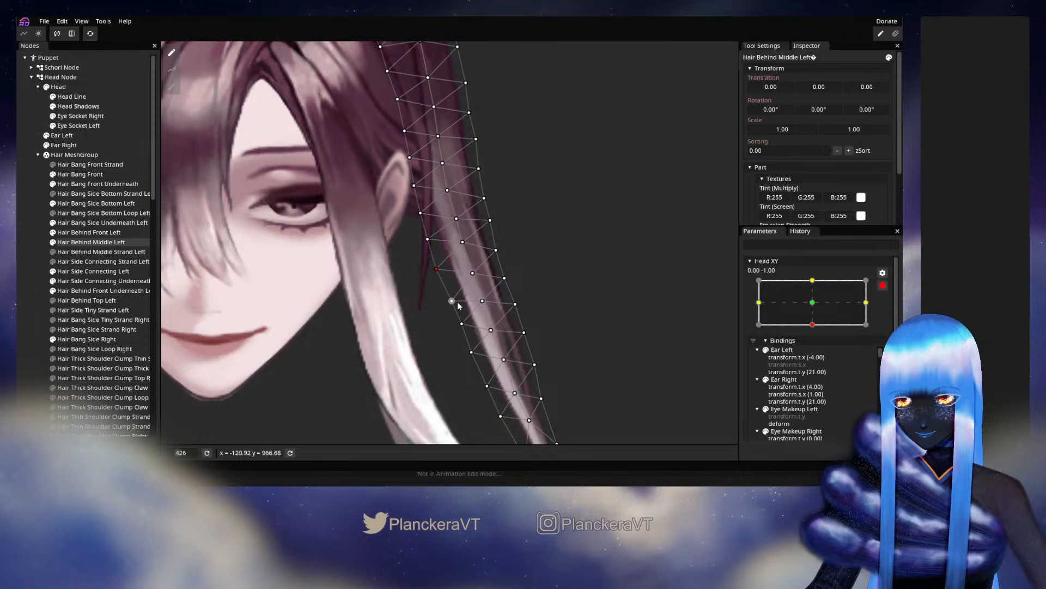
pyautogui.click(883, 285)
pyautogui.moveTo(816, 352)
pyautogui.mouseDown()
pyautogui.moveTo(815, 330)
pyautogui.moveTo(818, 362)
pyautogui.mouseUp()
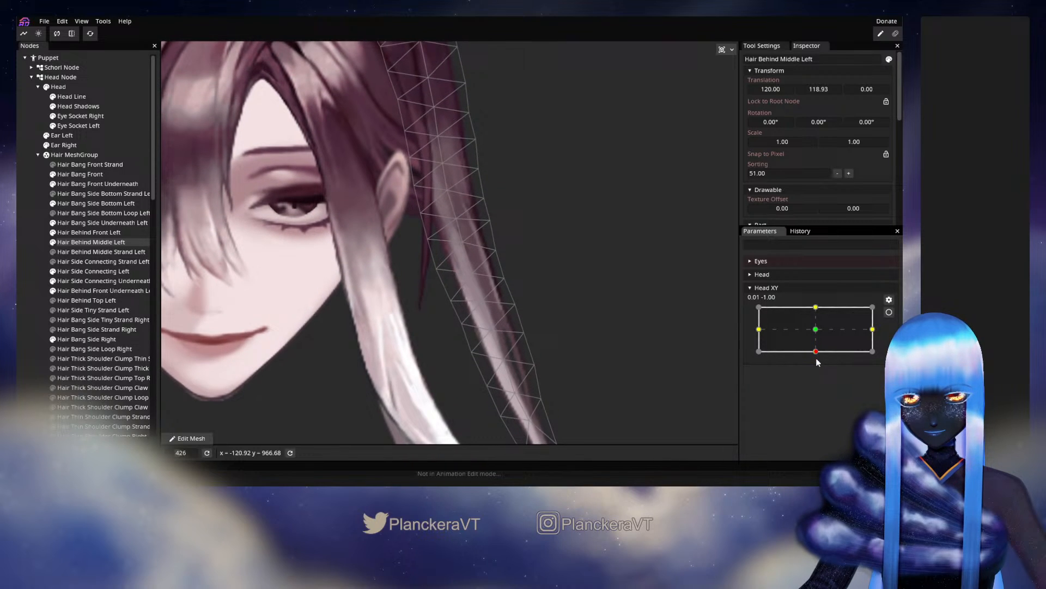
# Nudge two inner-edge vertices around earlobe level and the adjacent centre-line vertex at Head XY 0.00, -1.00, and preview the movement
pyautogui.click(889, 312)
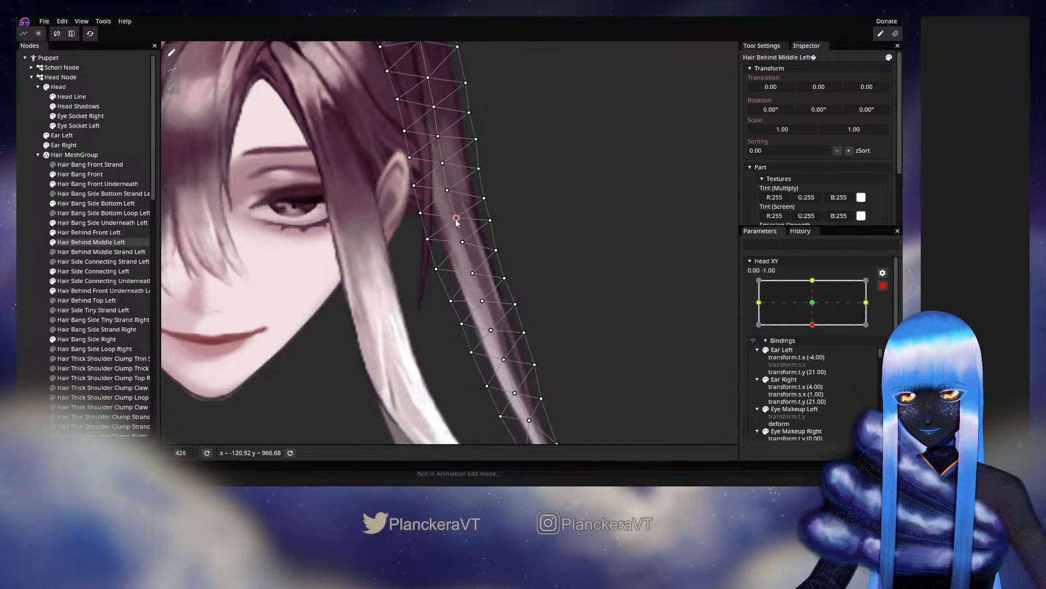
pyautogui.click(428, 239)
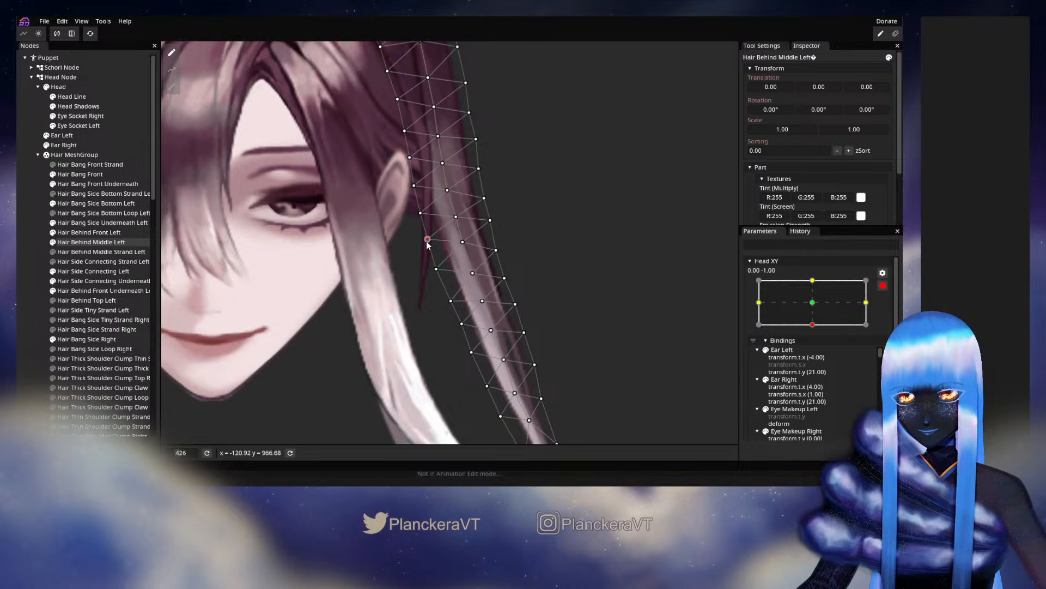
pyautogui.click(420, 214)
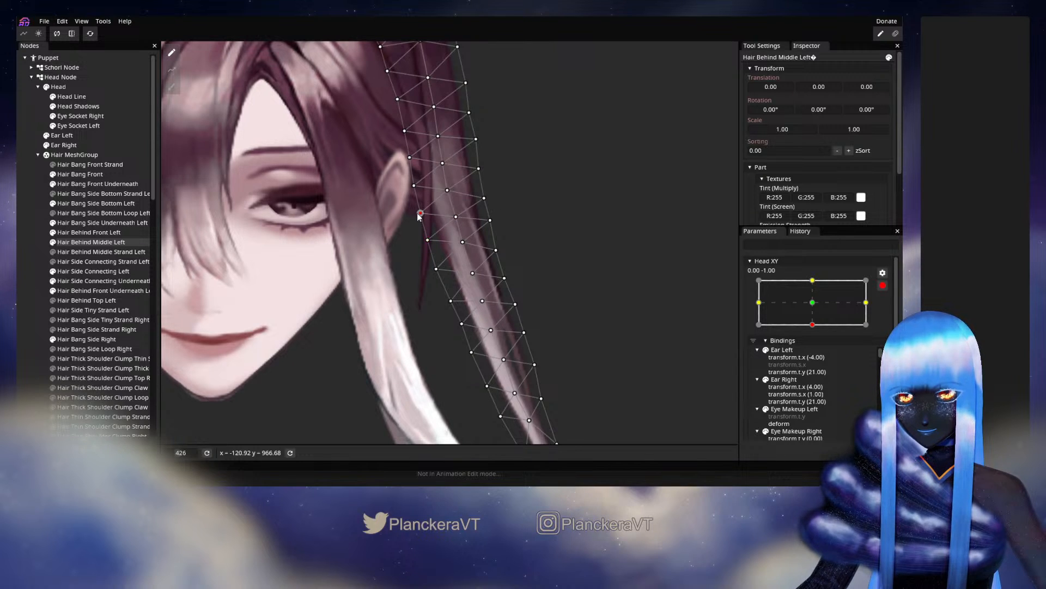
pyautogui.click(455, 217)
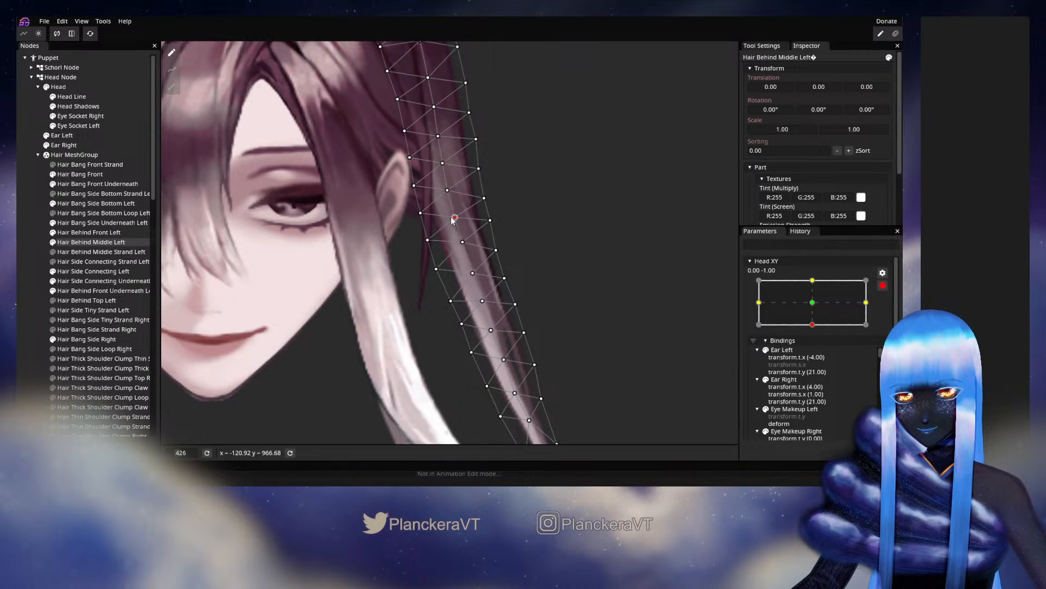
pyautogui.click(427, 241)
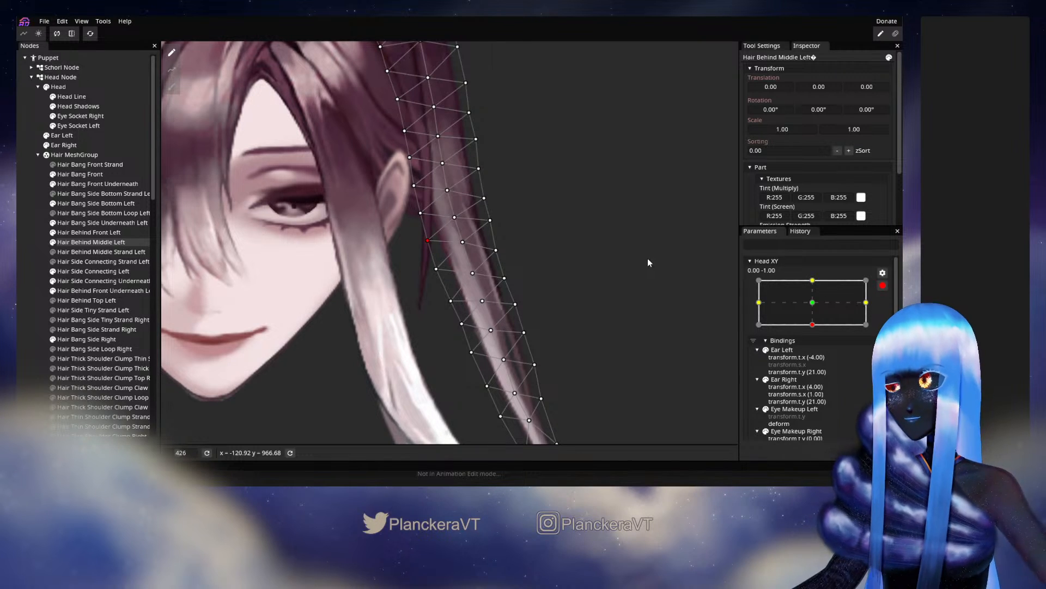
pyautogui.click(882, 285)
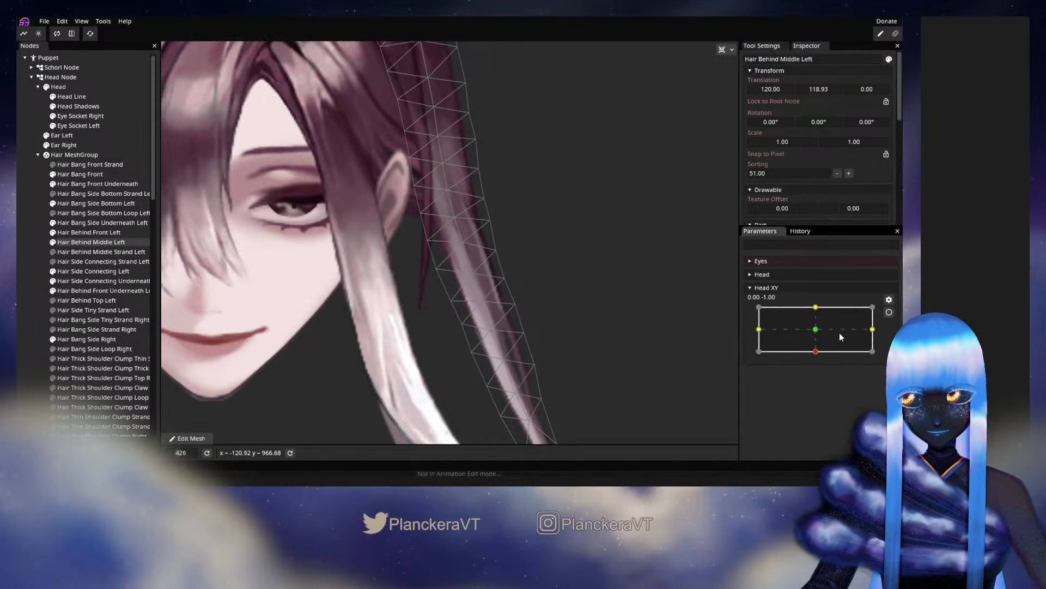
pyautogui.moveTo(818, 353)
pyautogui.mouseDown()
pyautogui.moveTo(812, 330)
pyautogui.moveTo(816, 351)
pyautogui.mouseUp()
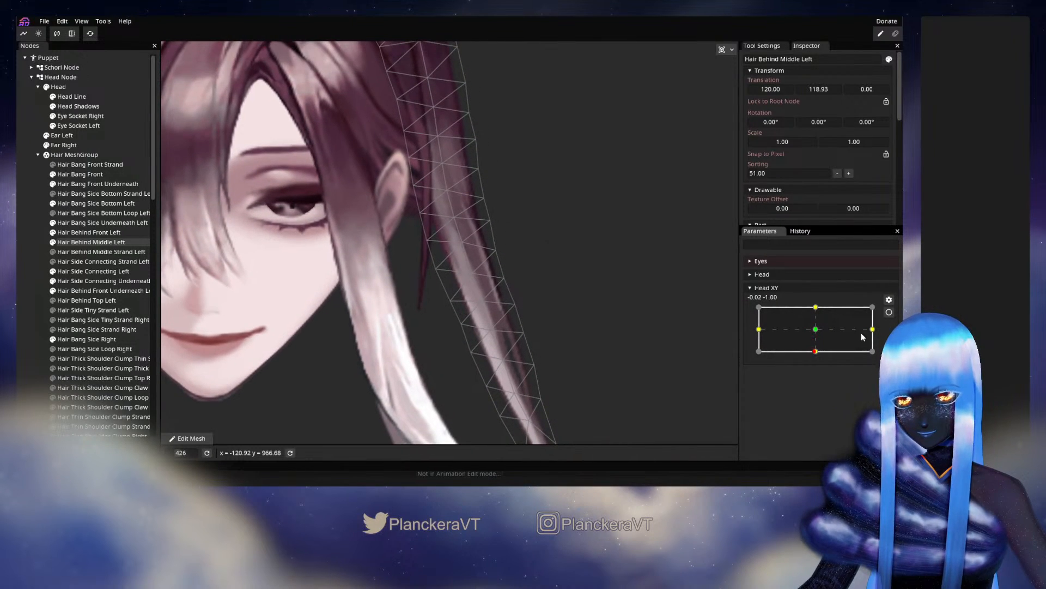
# Move the inner-edge vertex just below earlobe level slightly down and outward, raise the neighbouring centre-line vertices slightly, and preview Head XY after each edit
pyautogui.click(889, 313)
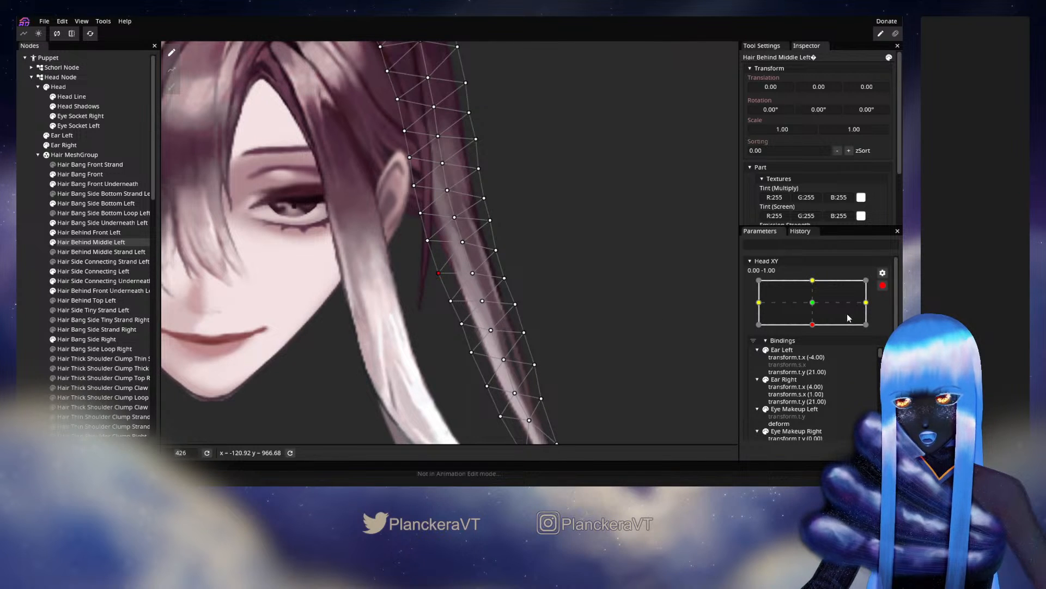
pyautogui.click(882, 285)
pyautogui.moveTo(816, 352)
pyautogui.mouseDown()
pyautogui.moveTo(819, 334)
pyautogui.moveTo(815, 351)
pyautogui.mouseUp()
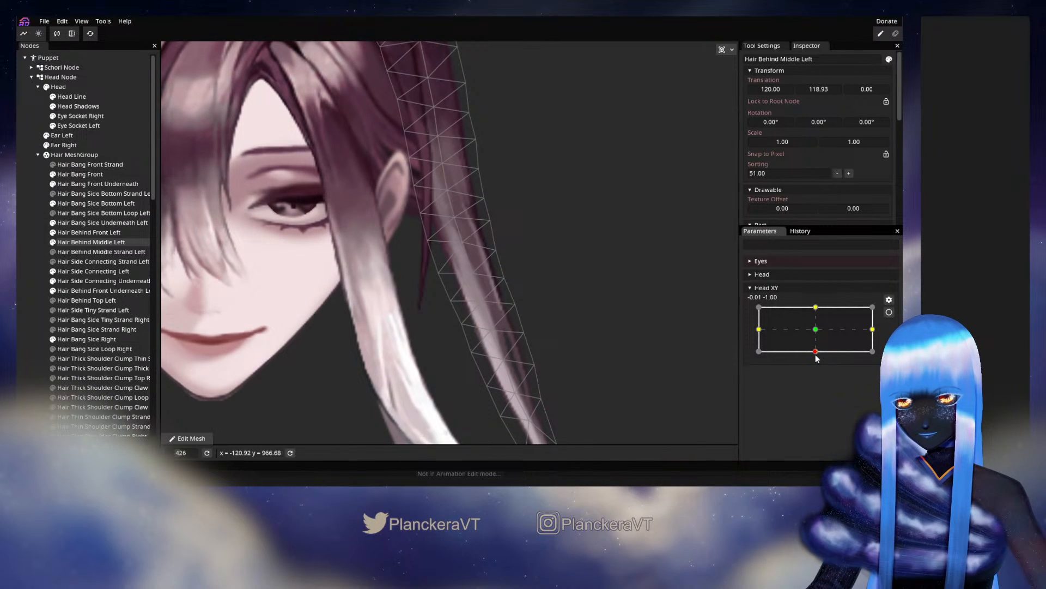
pyautogui.click(889, 313)
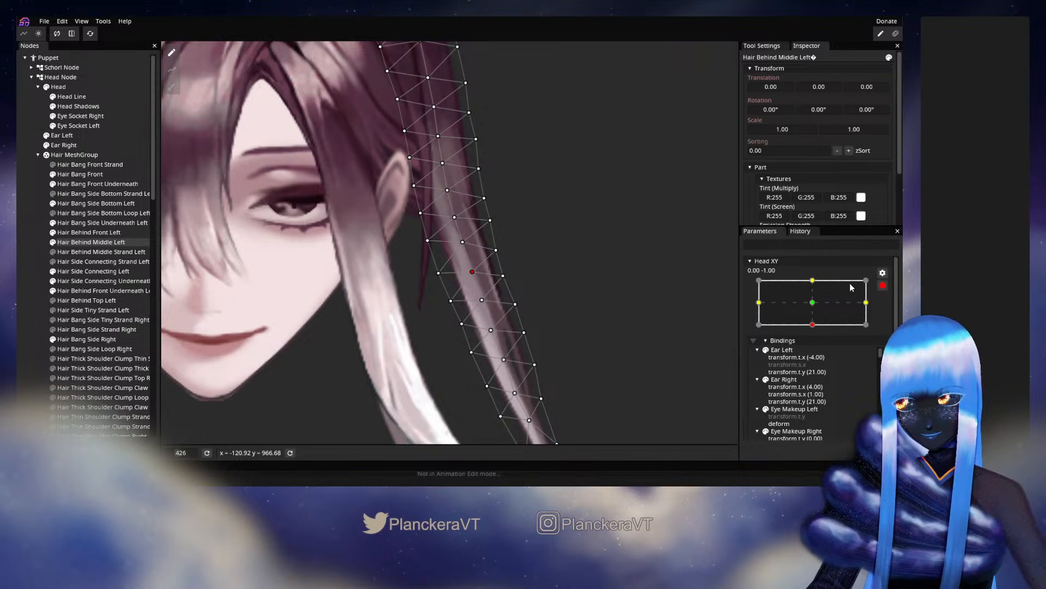
pyautogui.click(883, 285)
pyautogui.moveTo(816, 351)
pyautogui.mouseDown()
pyautogui.moveTo(815, 328)
pyautogui.moveTo(814, 353)
pyautogui.mouseUp()
# Adjust the centre-line vertex at mouth level and the inner-edge vertex just below it at Head XY 0.00, -1.00, and preview the strand
pyautogui.click(889, 311)
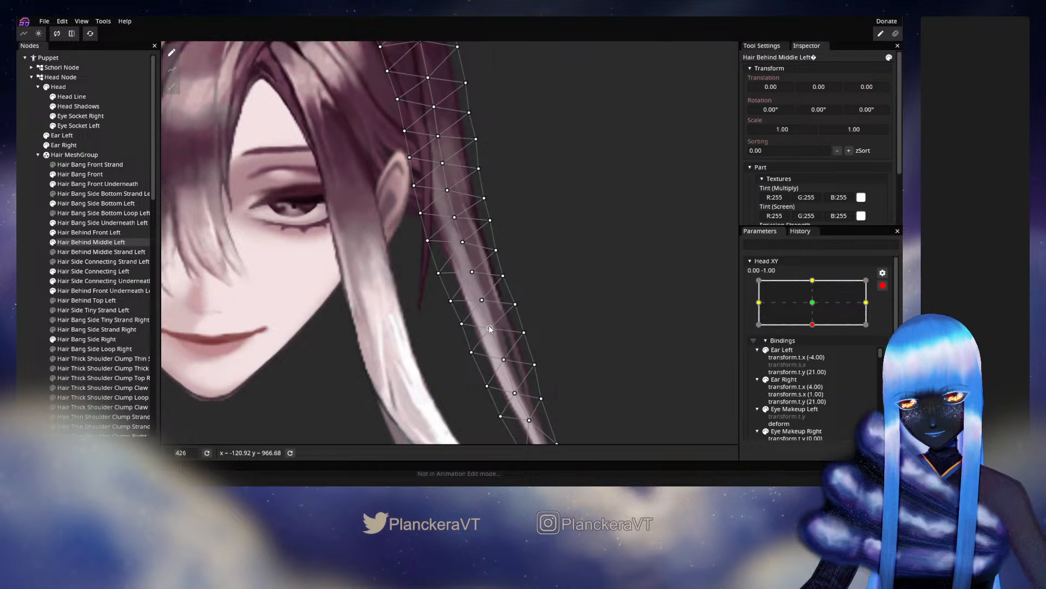
pyautogui.scroll(-2, 489, 324)
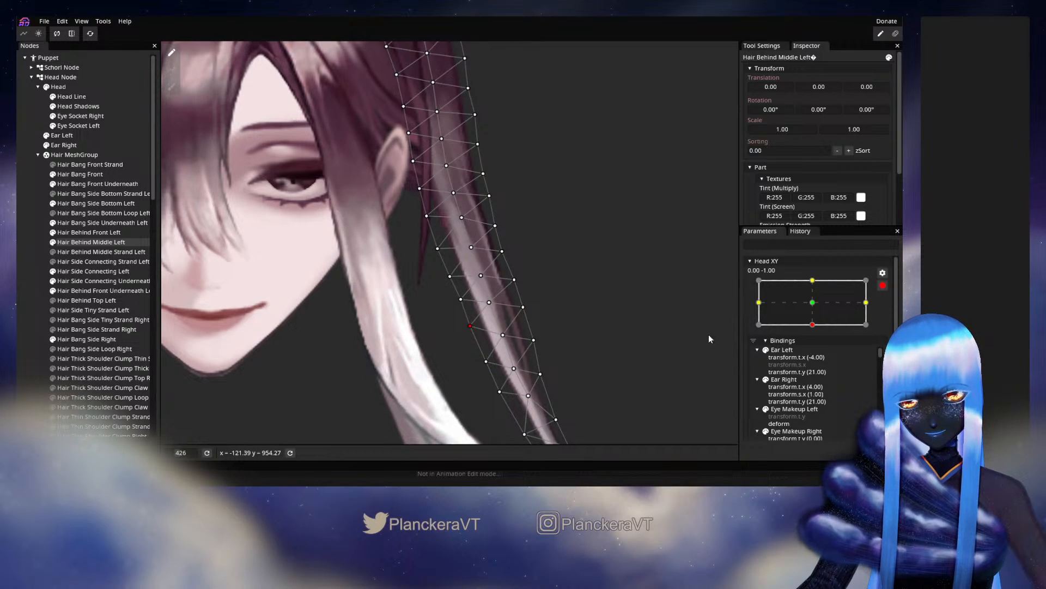
pyautogui.click(883, 285)
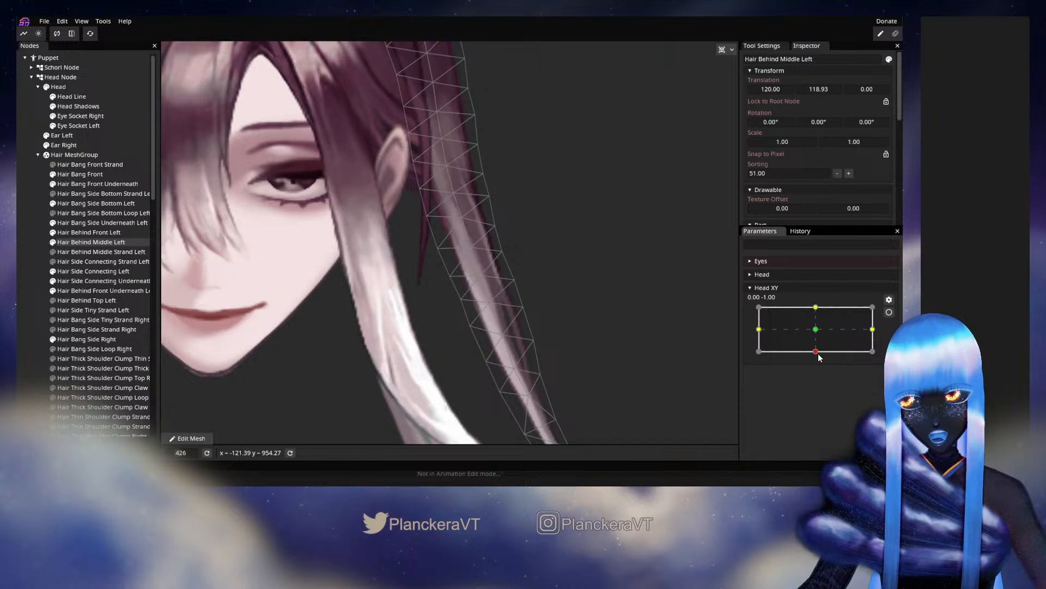
pyautogui.moveTo(818, 355)
pyautogui.mouseDown()
pyautogui.moveTo(815, 332)
pyautogui.moveTo(814, 355)
pyautogui.mouseUp()
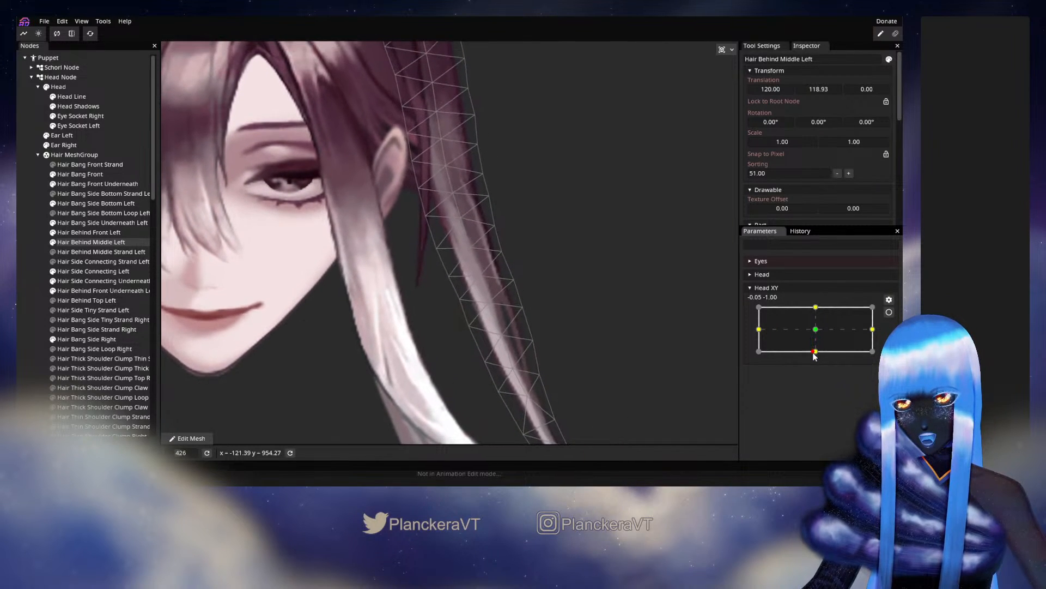
# Move the two centre-line vertices near chin level slightly up and inward, nudge the adjacent edge vertices at Head XY 0.00, -1.00, and preview
pyautogui.click(889, 311)
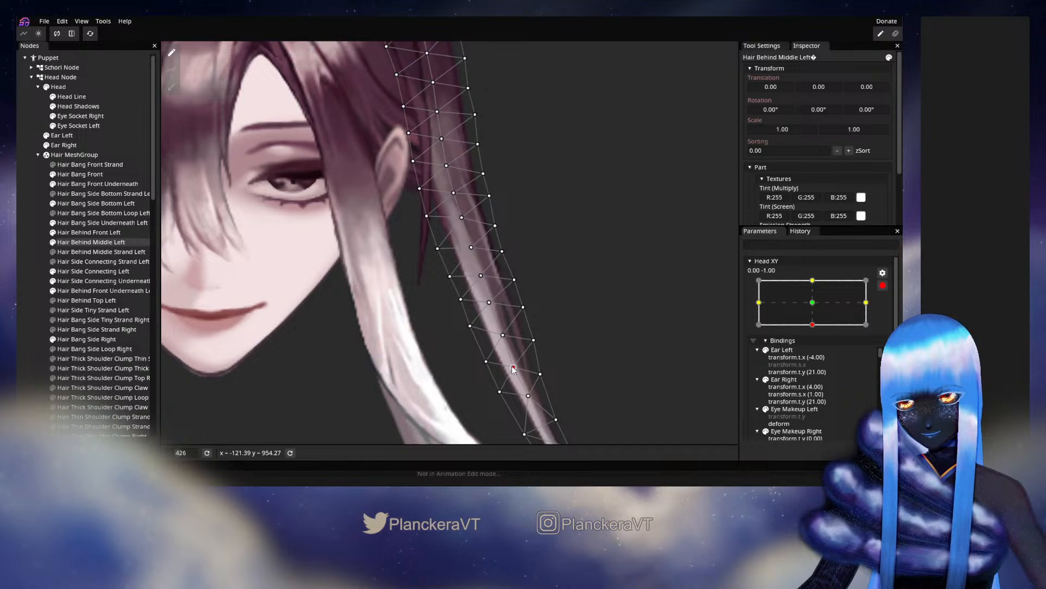
pyautogui.click(527, 395)
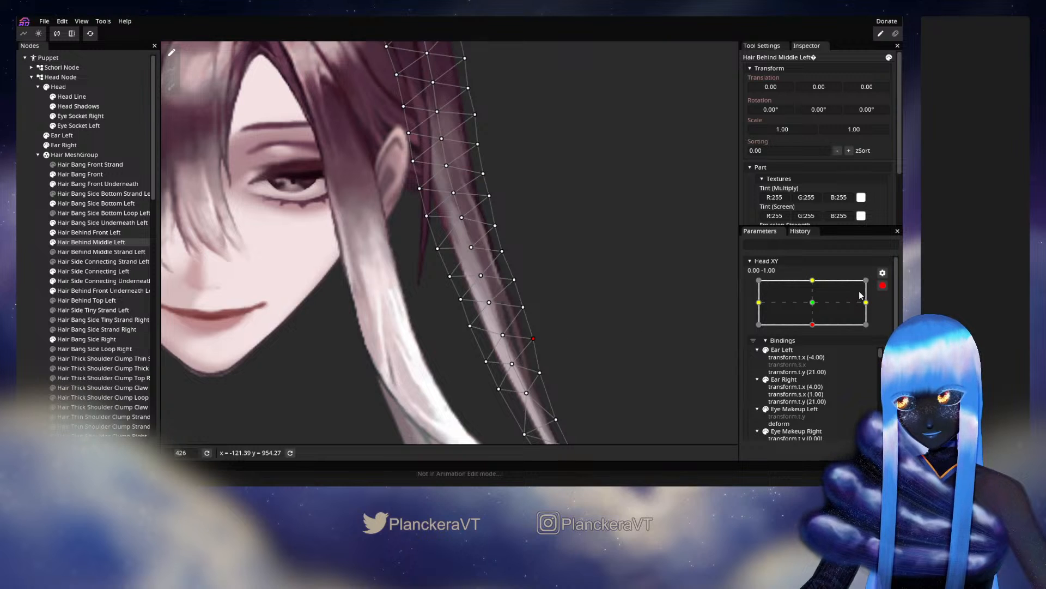
pyautogui.click(883, 285)
pyautogui.moveTo(817, 355)
pyautogui.mouseDown()
pyautogui.moveTo(817, 336)
pyautogui.moveTo(815, 354)
pyautogui.mouseUp()
# Move three centre-line vertices from mouth to chin level and the adjacent inner-edge vertex slightly outward at Head XY 0.00, -1.00, and preview
pyautogui.click(889, 312)
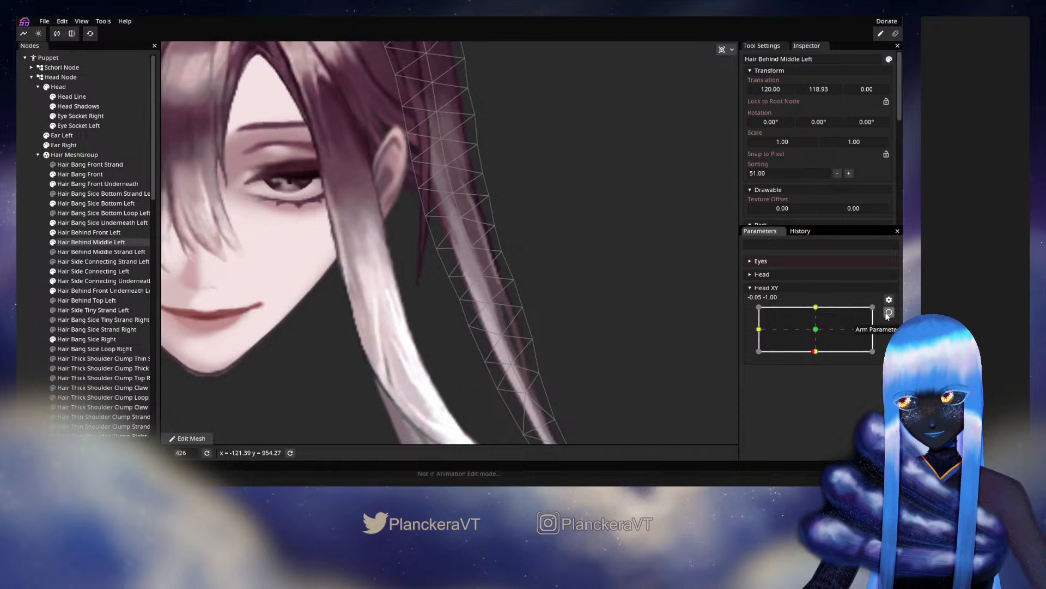
pyautogui.moveTo(495, 308); pyautogui.dragTo(497, 311)
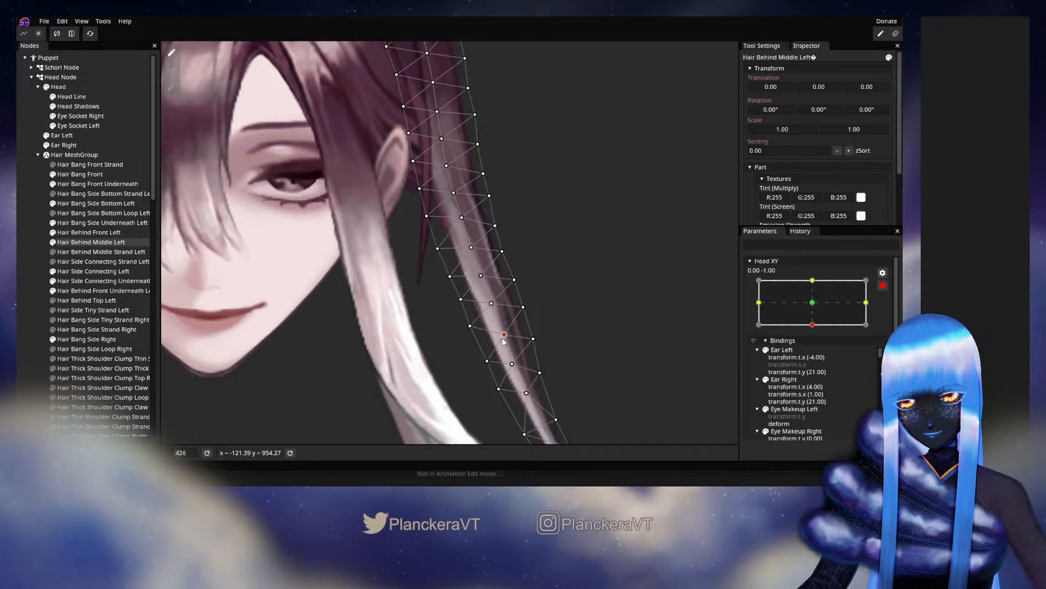
pyautogui.click(511, 363)
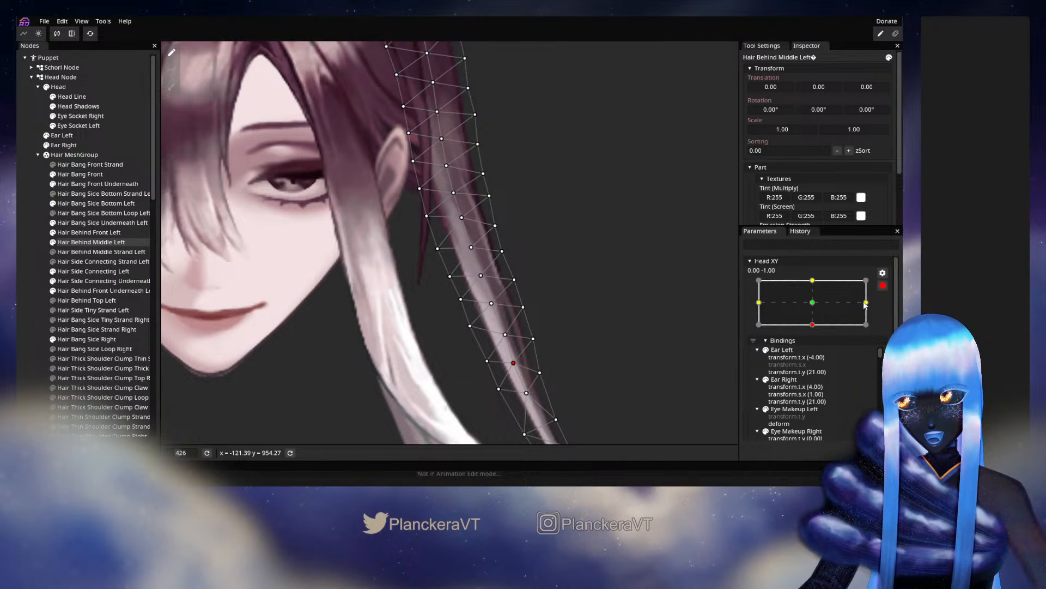
pyautogui.click(884, 286)
pyautogui.moveTo(817, 351)
pyautogui.mouseDown()
pyautogui.moveTo(811, 329)
pyautogui.moveTo(816, 351)
pyautogui.mouseUp()
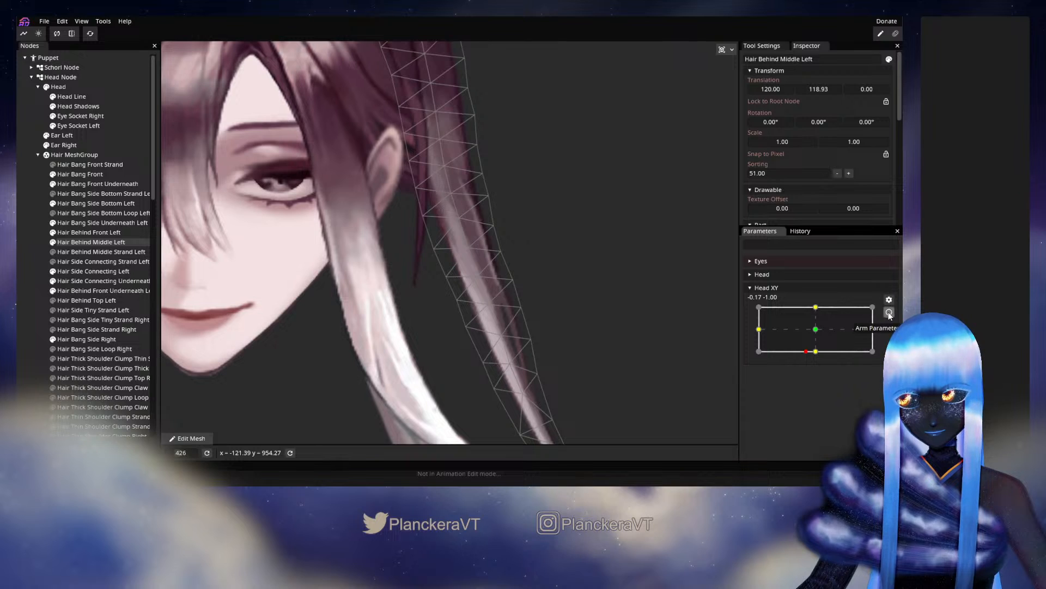
# Shift the centre-line vertices from below the earlobe to chin level slightly inward at Head XY 0.00, -1.00, and preview the movement
pyautogui.click(889, 312)
pyautogui.click(472, 248)
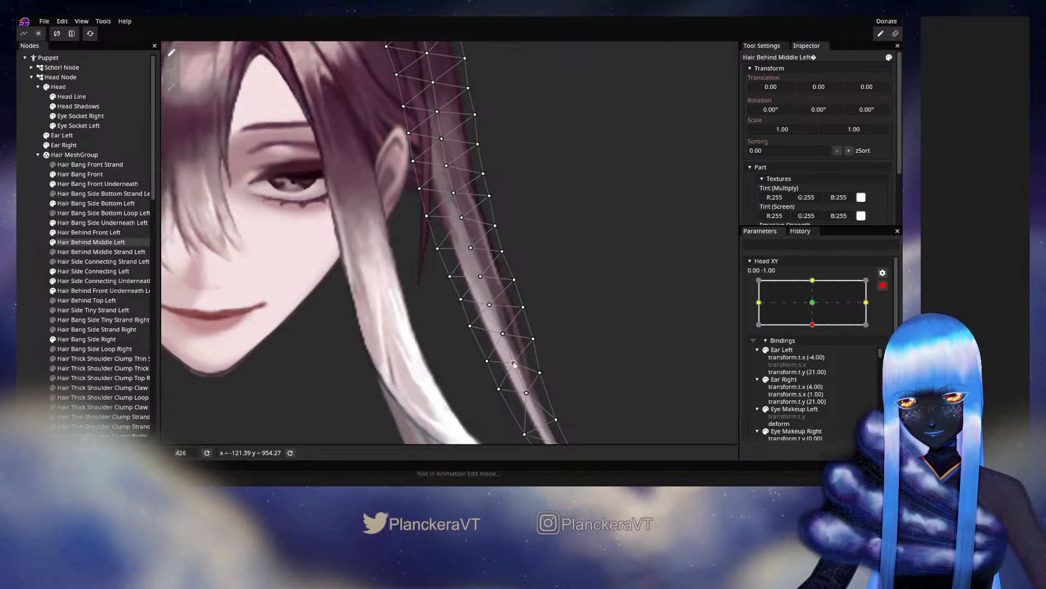
pyautogui.moveTo(514, 365); pyautogui.dragTo(511, 365)
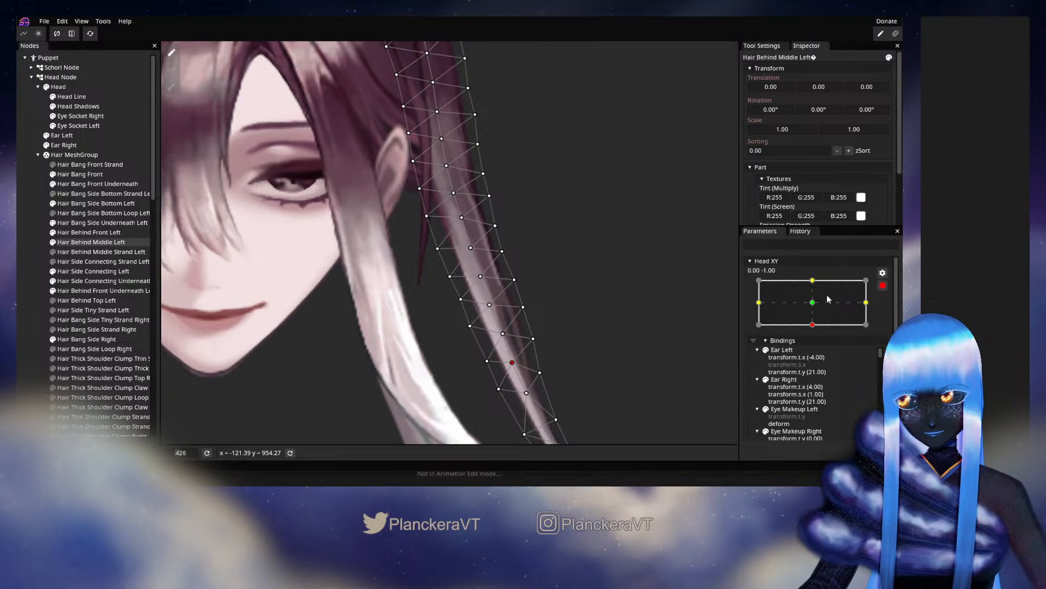
pyautogui.click(883, 286)
pyautogui.moveTo(816, 351)
pyautogui.mouseDown()
pyautogui.moveTo(815, 326)
pyautogui.moveTo(815, 349)
pyautogui.mouseUp()
# Move four centre-line vertices below the earlobe slightly outward, adjust the outer-edge vertex at earlobe level at Head XY 0.00, -1.00, and preview
pyautogui.click(889, 311)
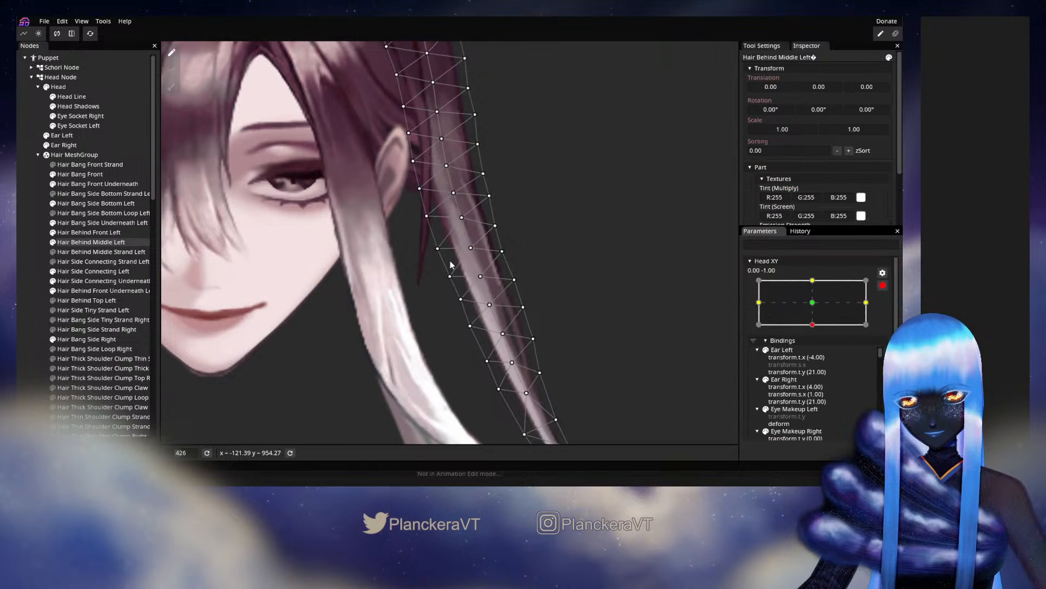
pyautogui.click(471, 248)
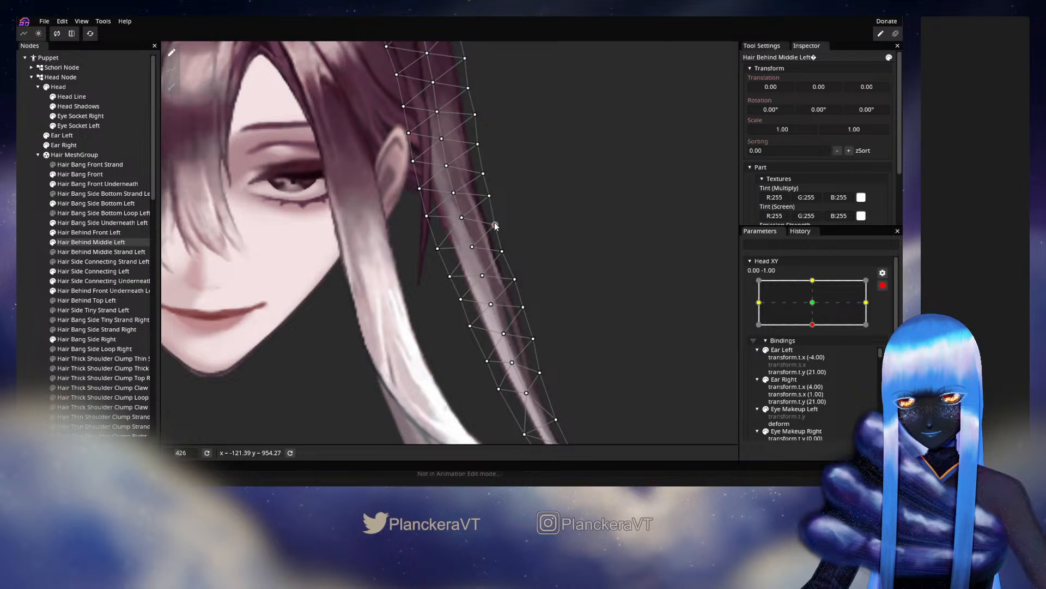
pyautogui.click(883, 285)
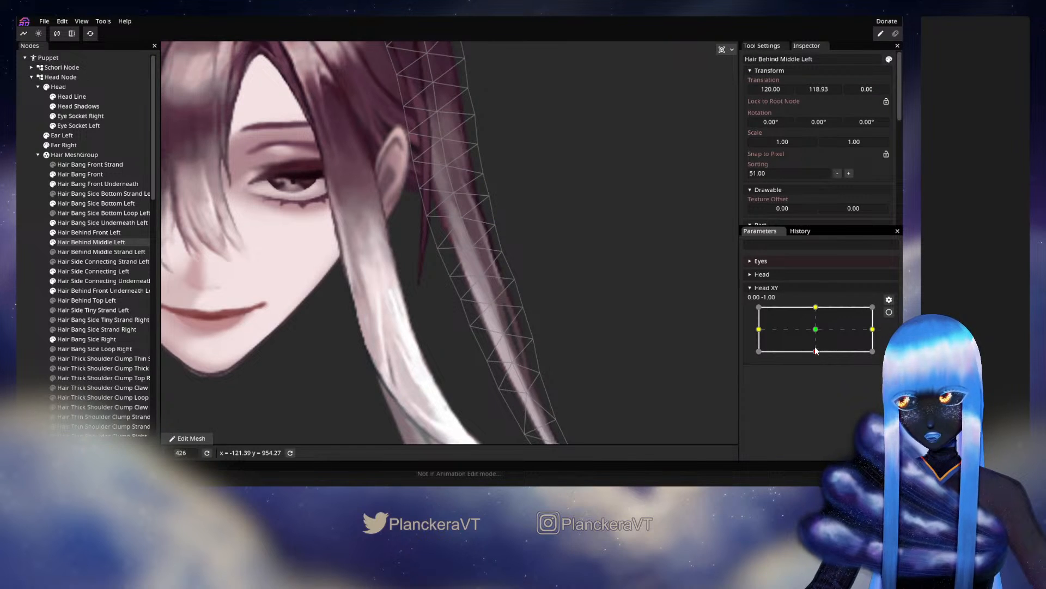
pyautogui.moveTo(816, 352)
pyautogui.mouseDown()
pyautogui.moveTo(817, 330)
pyautogui.moveTo(829, 357)
pyautogui.mouseUp()
# Raise the two inner-edge vertices between earlobe and mouth level slightly at Head XY 0.00, -1.00, and preview the strand unarmed
pyautogui.click(889, 312)
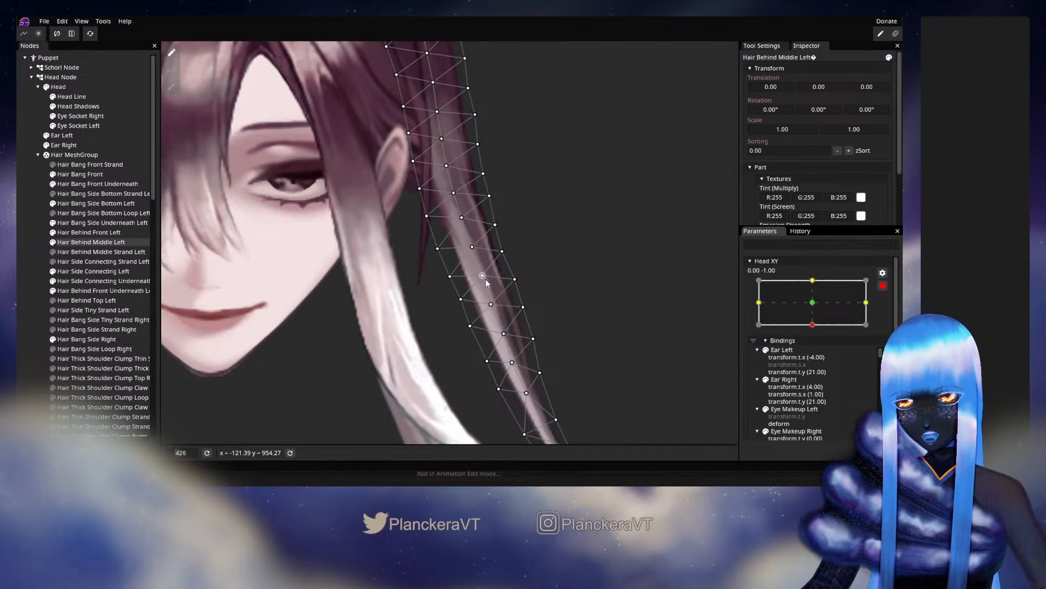
pyautogui.click(451, 277)
pyautogui.click(437, 249)
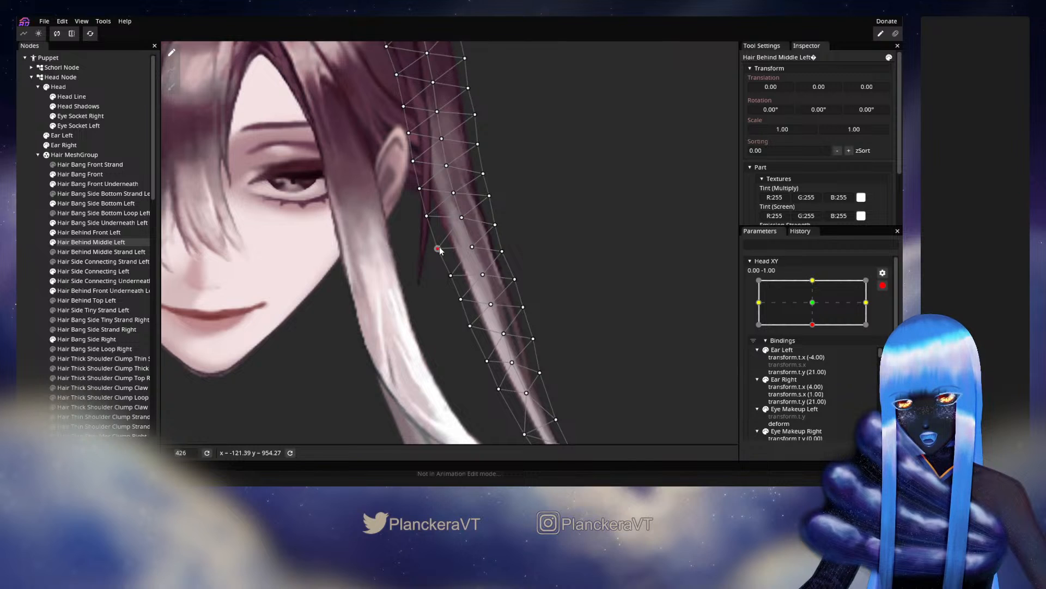
pyautogui.click(882, 285)
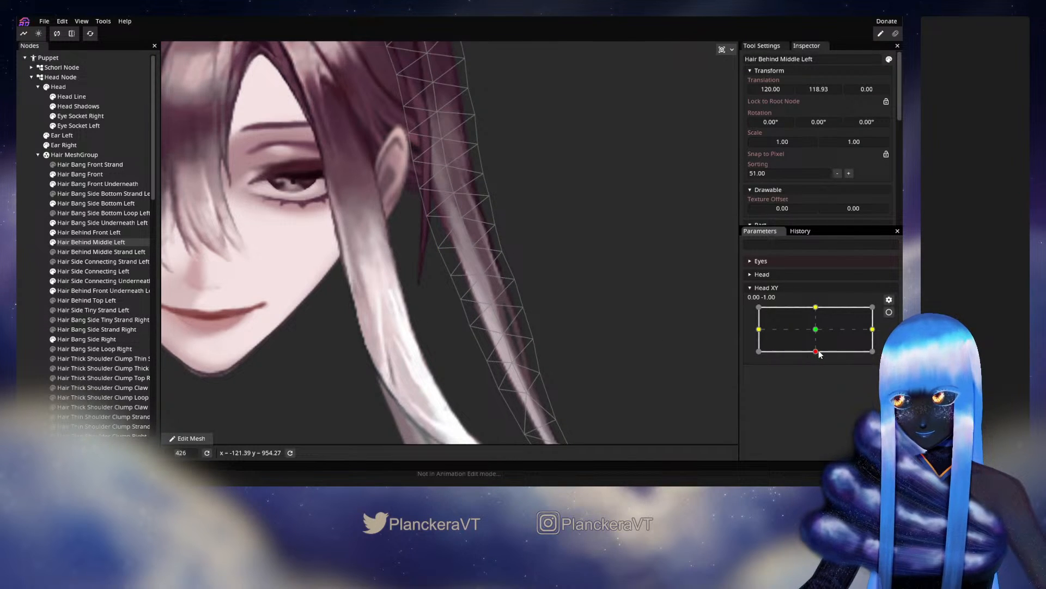
pyautogui.moveTo(815, 352)
pyautogui.mouseDown()
pyautogui.moveTo(818, 334)
pyautogui.moveTo(816, 357)
pyautogui.mouseUp()
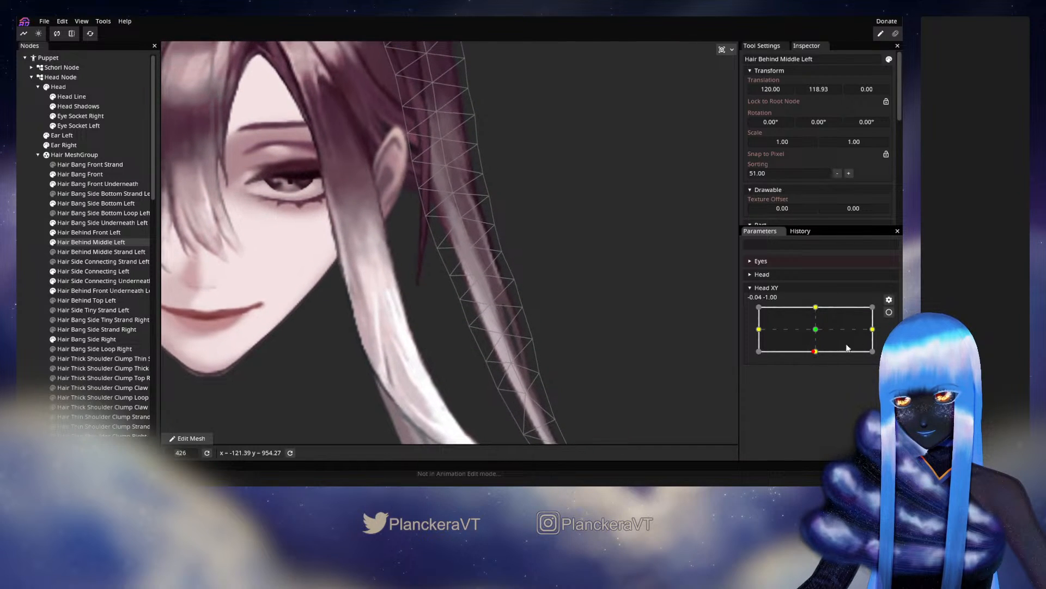
# Move the centre-line vertex midway between earlobe and mouth level slightly inward at Head XY 0.00, -1.00, and preview between neutral and that pose
pyautogui.click(889, 312)
pyautogui.click(483, 275)
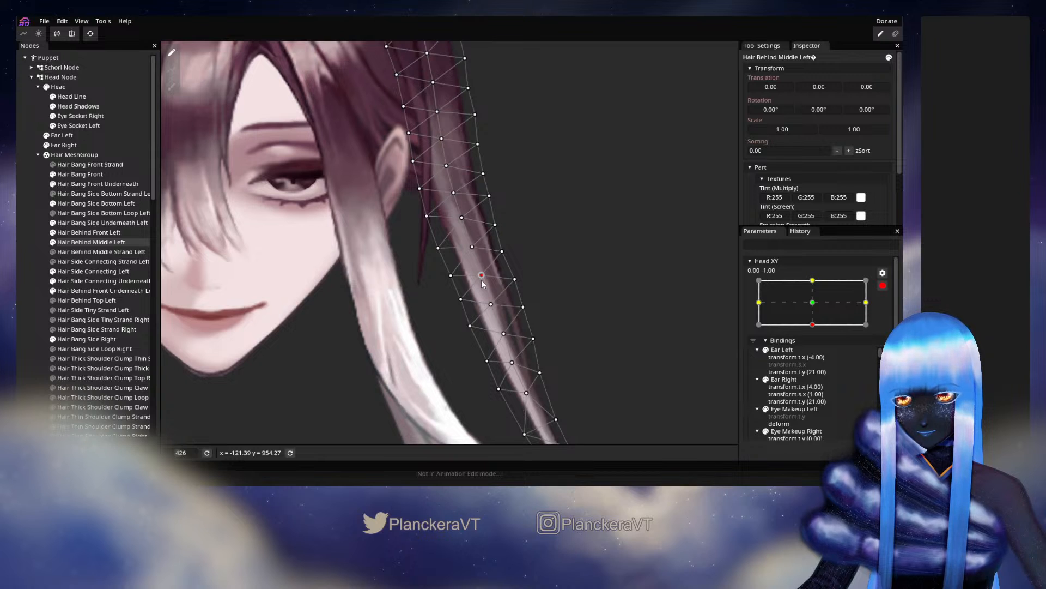
pyautogui.click(883, 285)
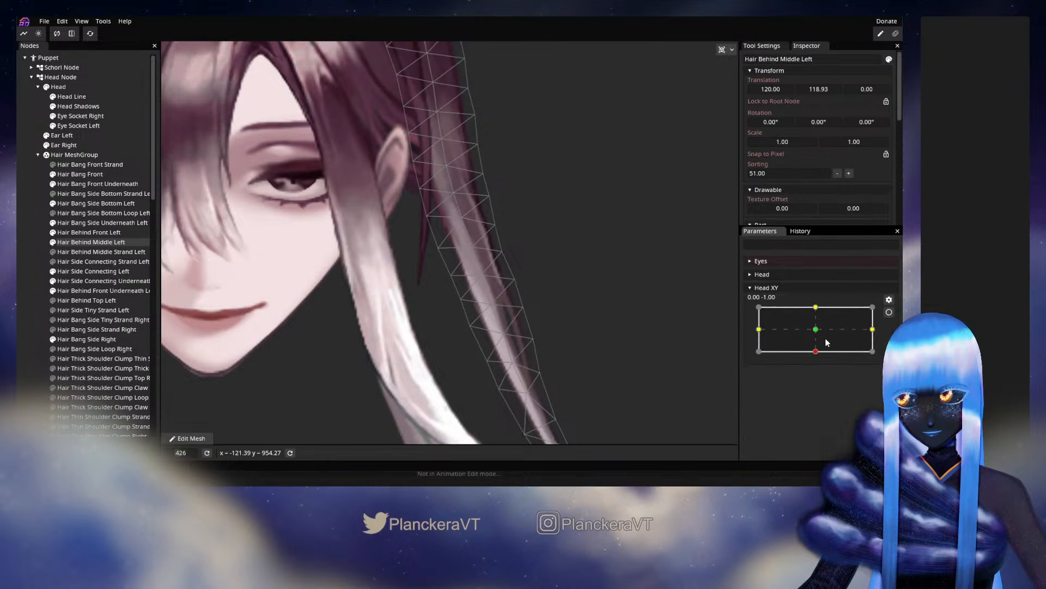
pyautogui.moveTo(827, 342); pyautogui.dragTo(815, 332)
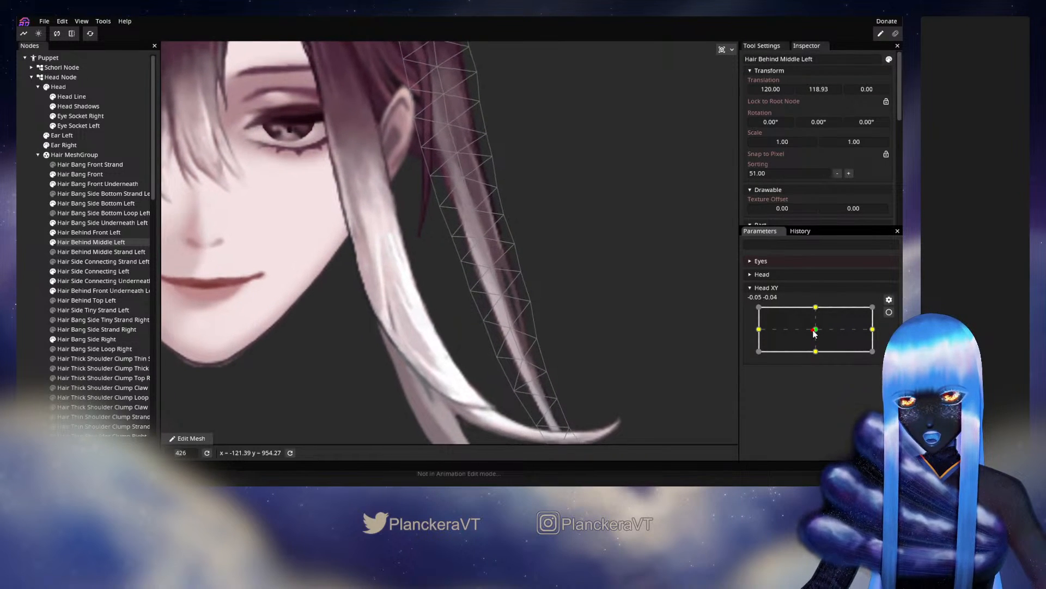
pyautogui.moveTo(816, 334); pyautogui.dragTo(814, 353)
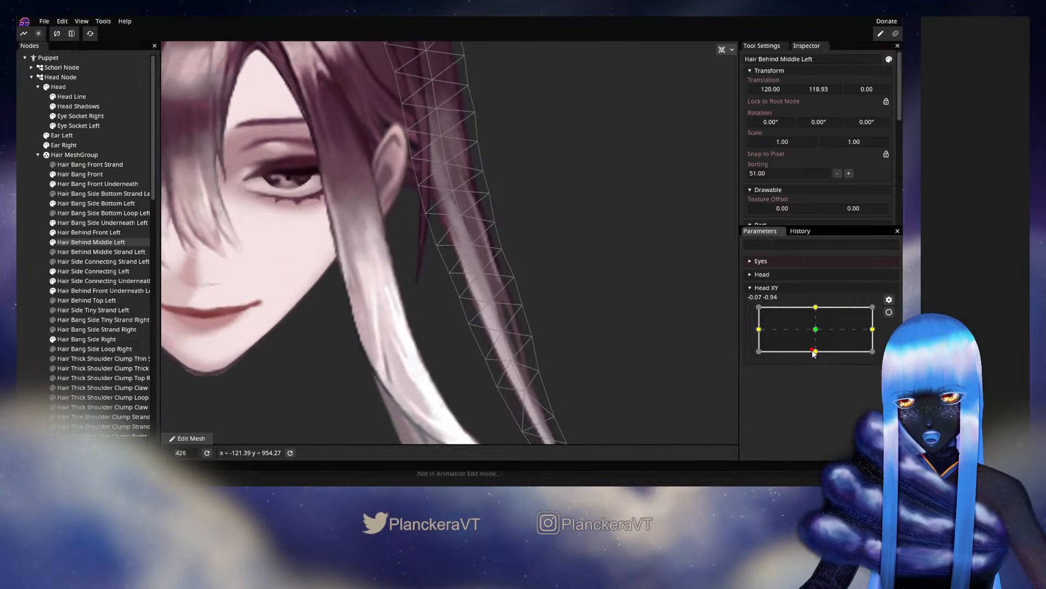
# Raise the inner-edge vertex just above chin level slightly, adjust the centre-line vertex between mouth and chin at Head XY 0.00, -1.00, and preview
pyautogui.click(889, 312)
pyautogui.click(487, 361)
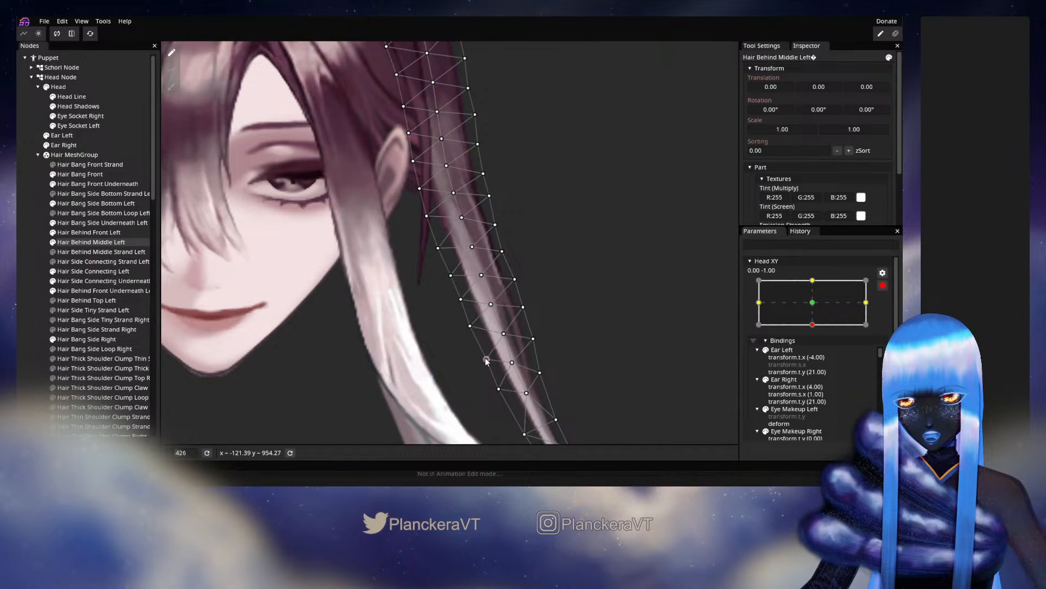
pyautogui.click(503, 333)
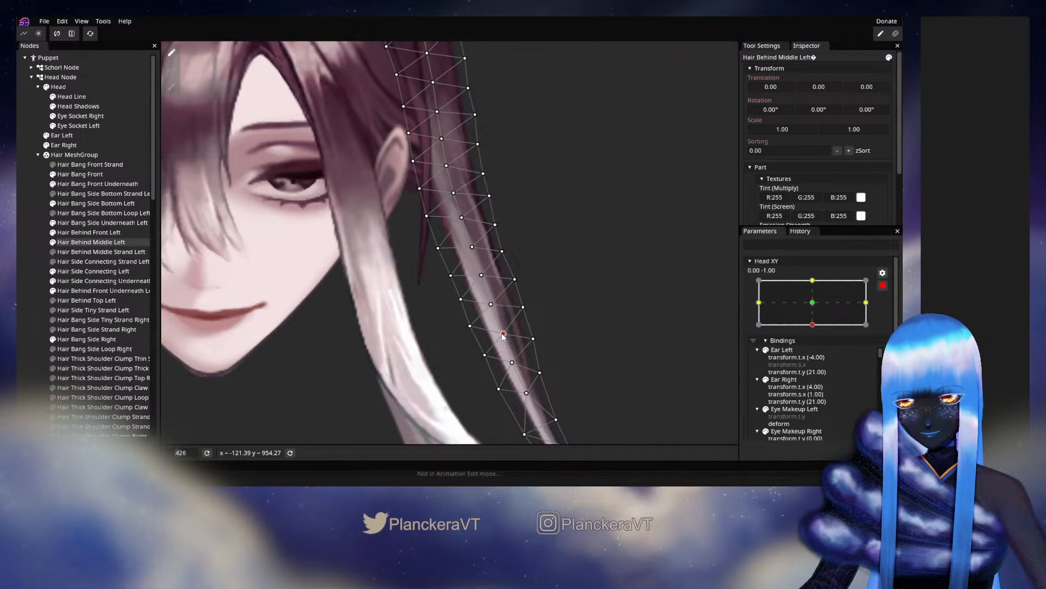
pyautogui.click(883, 285)
pyautogui.moveTo(827, 348); pyautogui.dragTo(815, 329)
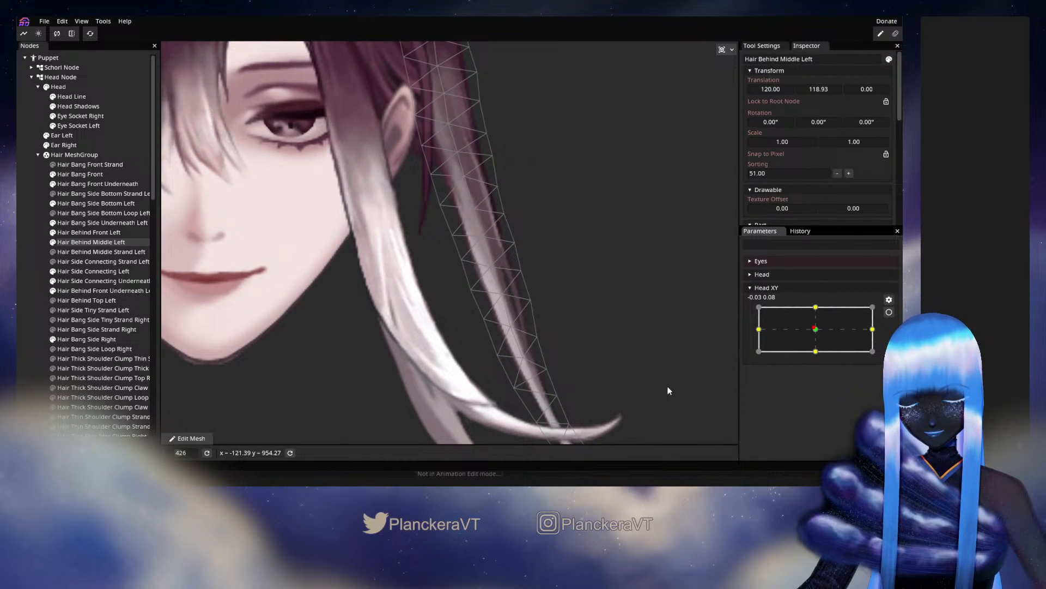
# Preview the lower part of the strand between neutral and Head XY 0.00, -1.00, and check it again with the mesh deselected
pyautogui.moveTo(666, 390); pyautogui.dragTo(602, 282)
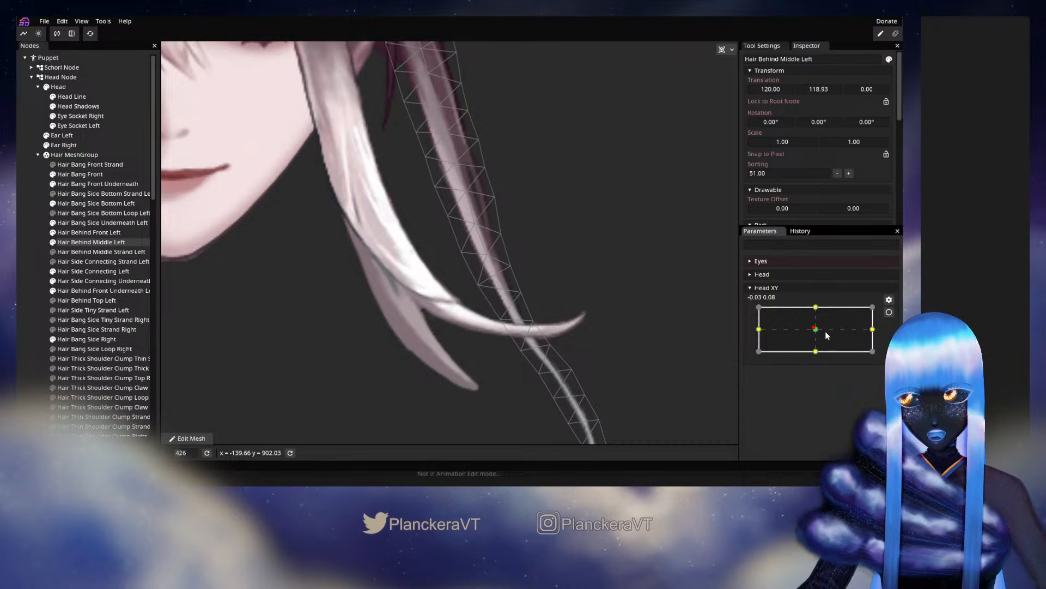
pyautogui.moveTo(815, 330); pyautogui.dragTo(819, 357)
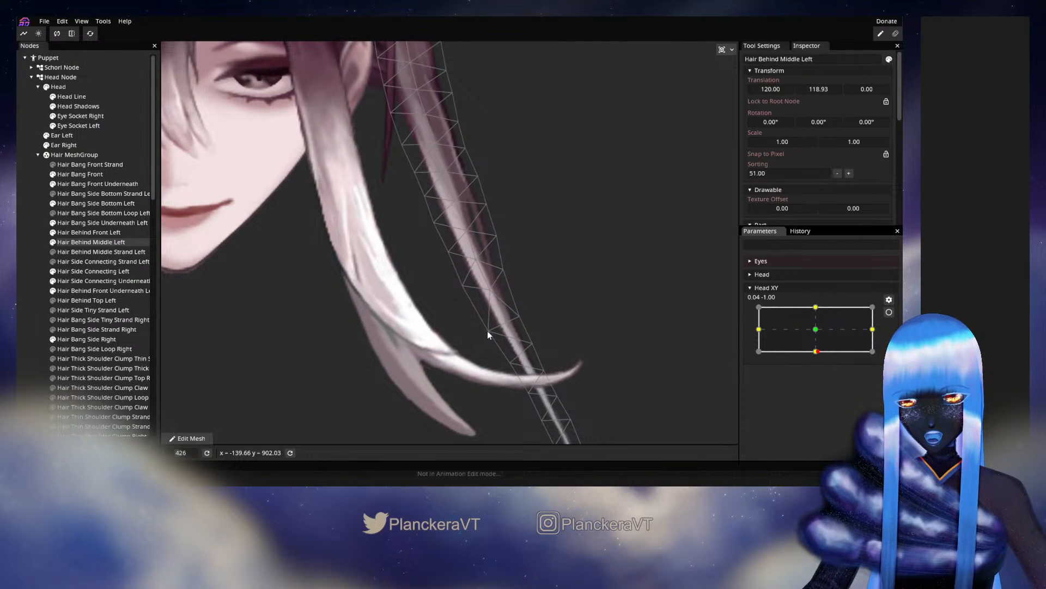
pyautogui.moveTo(815, 356); pyautogui.dragTo(682, 353)
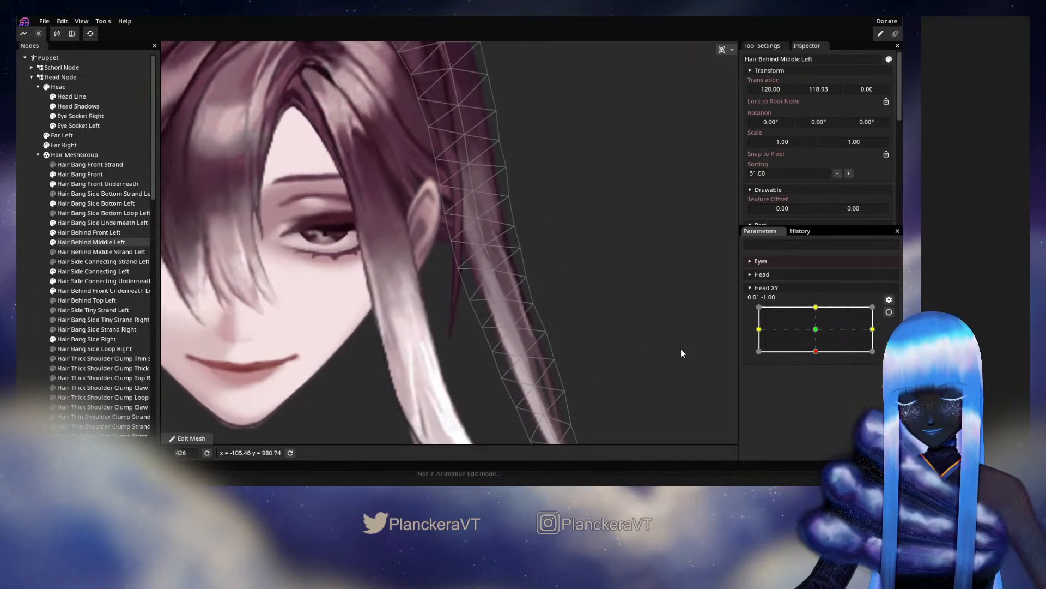
pyautogui.click(663, 369)
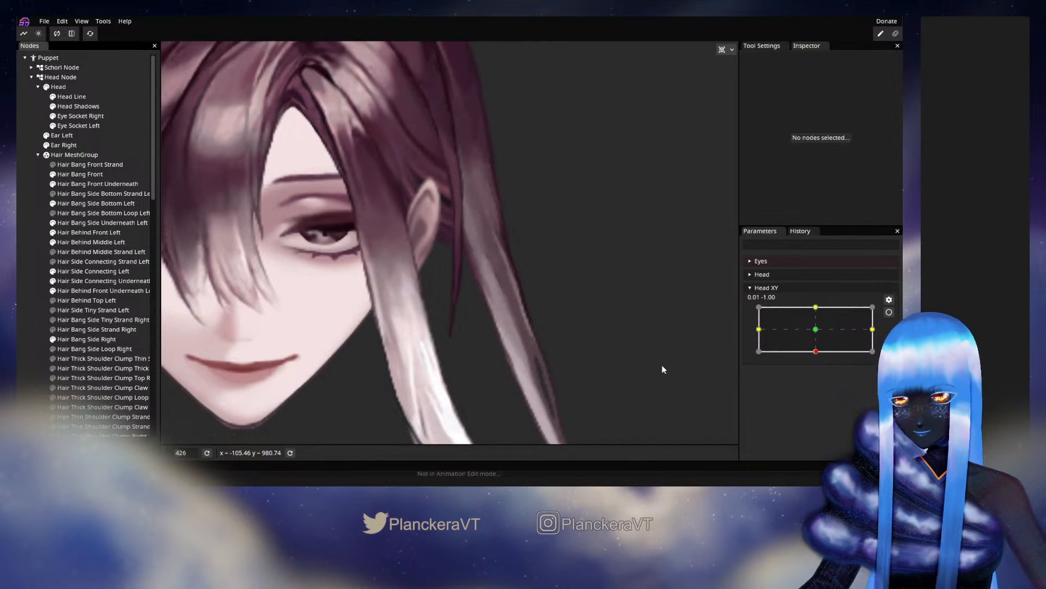
pyautogui.moveTo(816, 351); pyautogui.dragTo(816, 334)
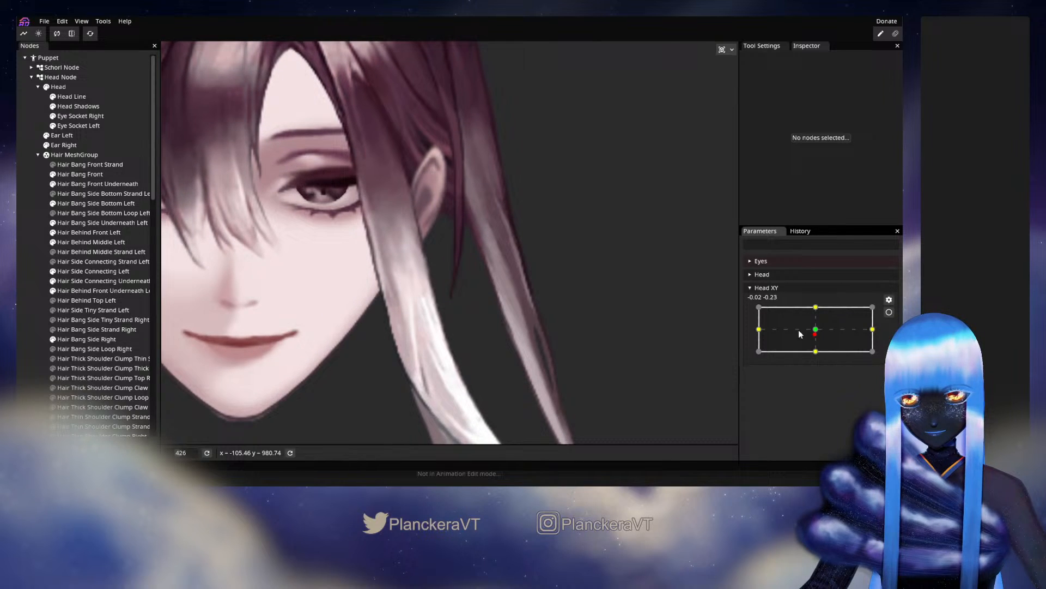
# Select Hair Behind Middle Left, fine-tune its centre-line vertex at earlobe level at Head XY 0.00, -1.00, and preview the movement
pyautogui.click(80, 243)
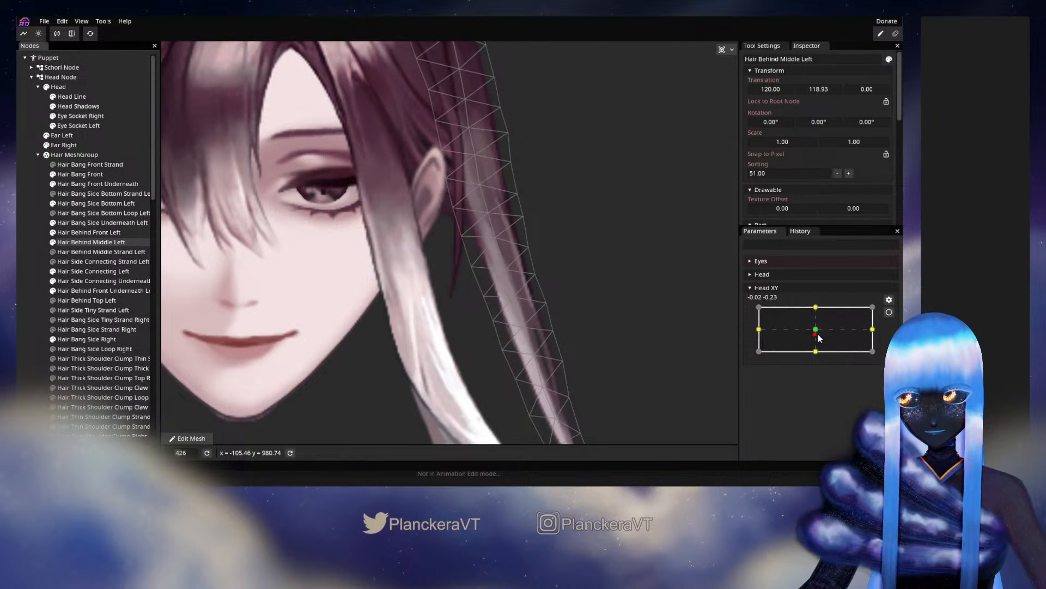
pyautogui.moveTo(816, 335); pyautogui.dragTo(818, 334)
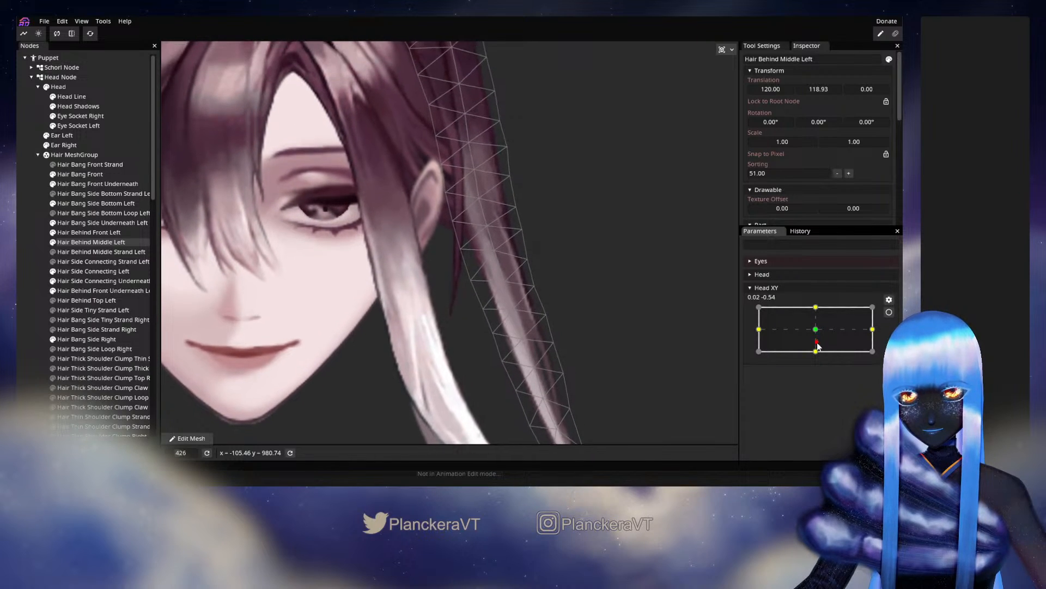
pyautogui.click(889, 311)
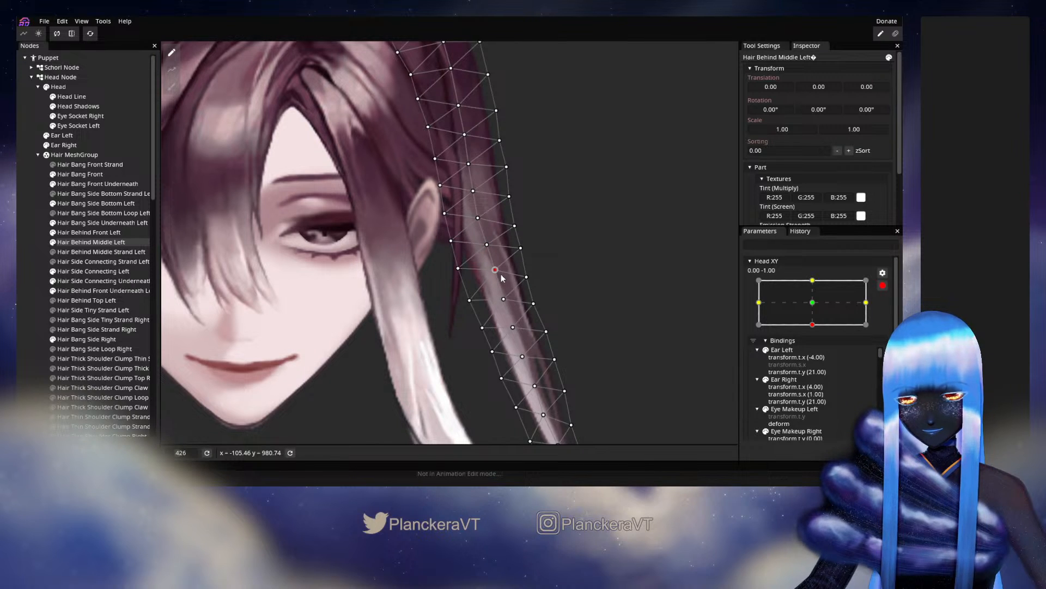
pyautogui.click(883, 285)
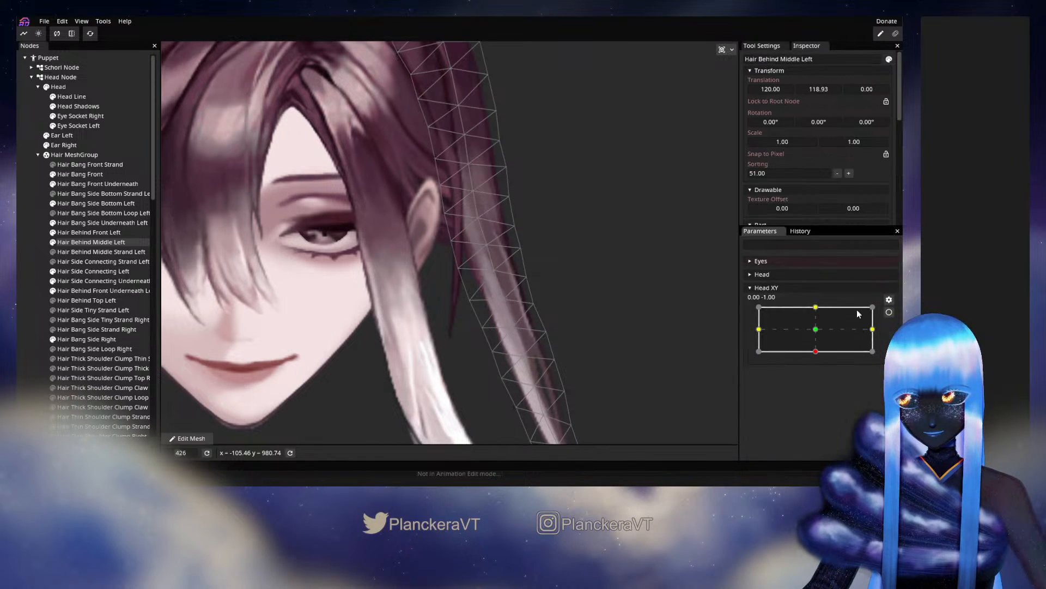
pyautogui.moveTo(815, 351)
pyautogui.mouseDown()
pyautogui.moveTo(815, 333)
pyautogui.moveTo(816, 355)
pyautogui.mouseUp()
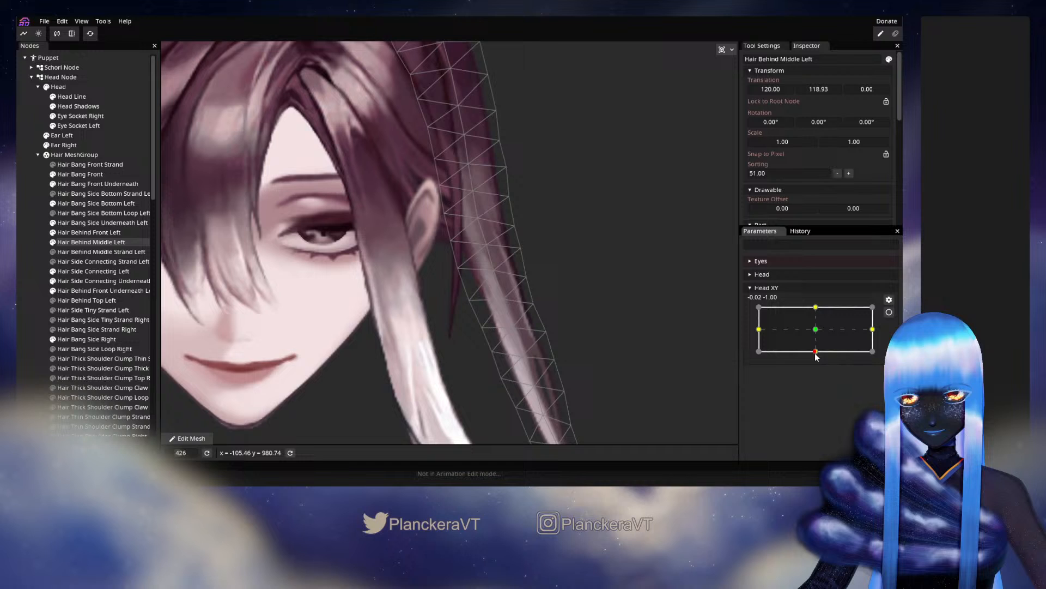
# Fine-tune the inner-edge vertex at earlobe level at Head XY 0.00, -1.00, and preview the strand deselected and unarmed
pyautogui.click(889, 312)
pyautogui.click(459, 269)
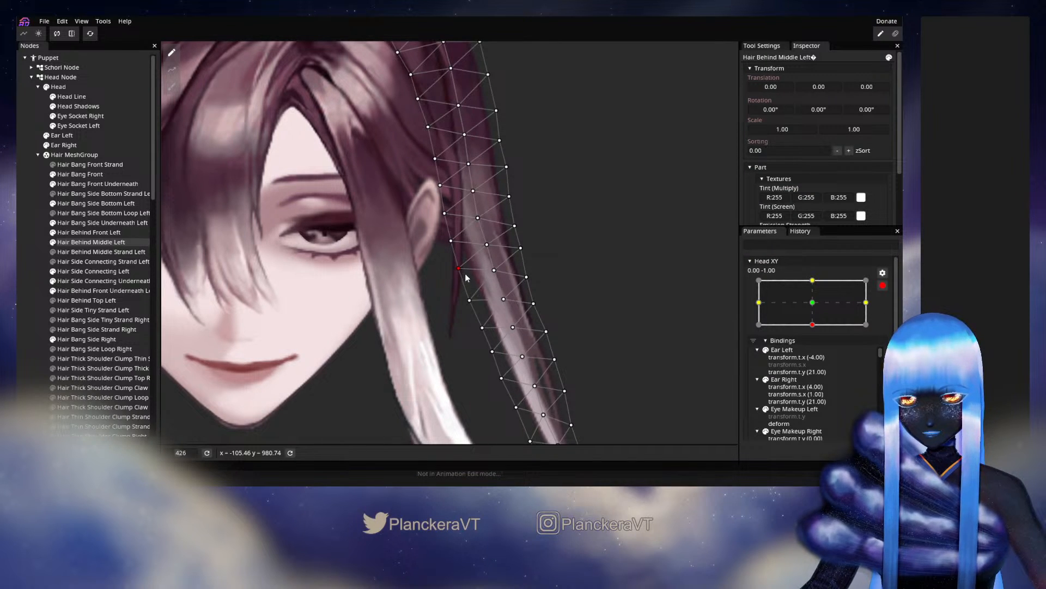
pyautogui.click(40, 292)
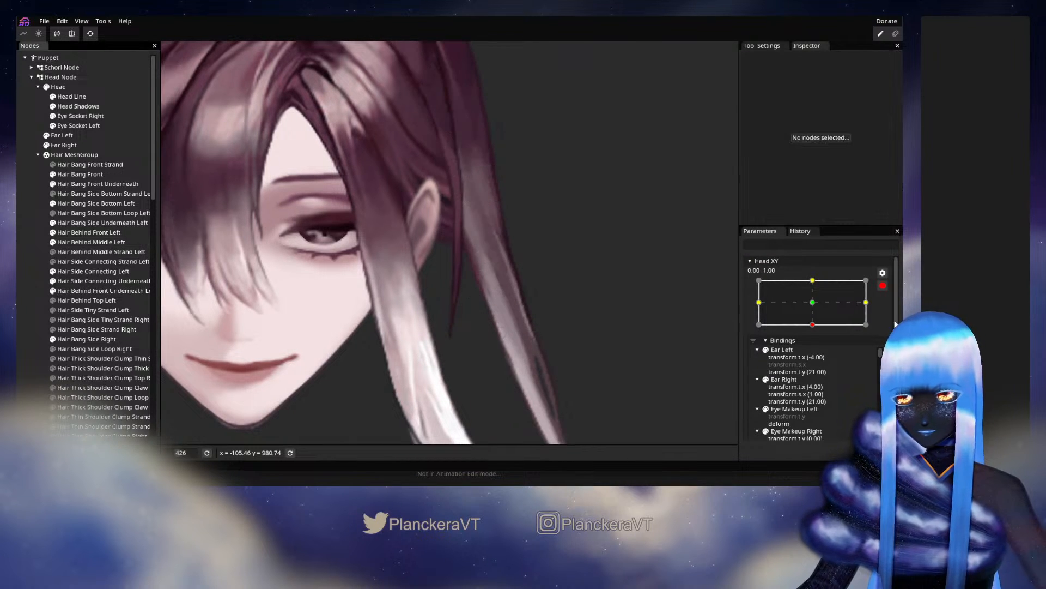
pyautogui.click(882, 285)
pyautogui.moveTo(818, 355)
pyautogui.mouseDown()
pyautogui.moveTo(816, 330)
pyautogui.moveTo(816, 351)
pyautogui.mouseUp()
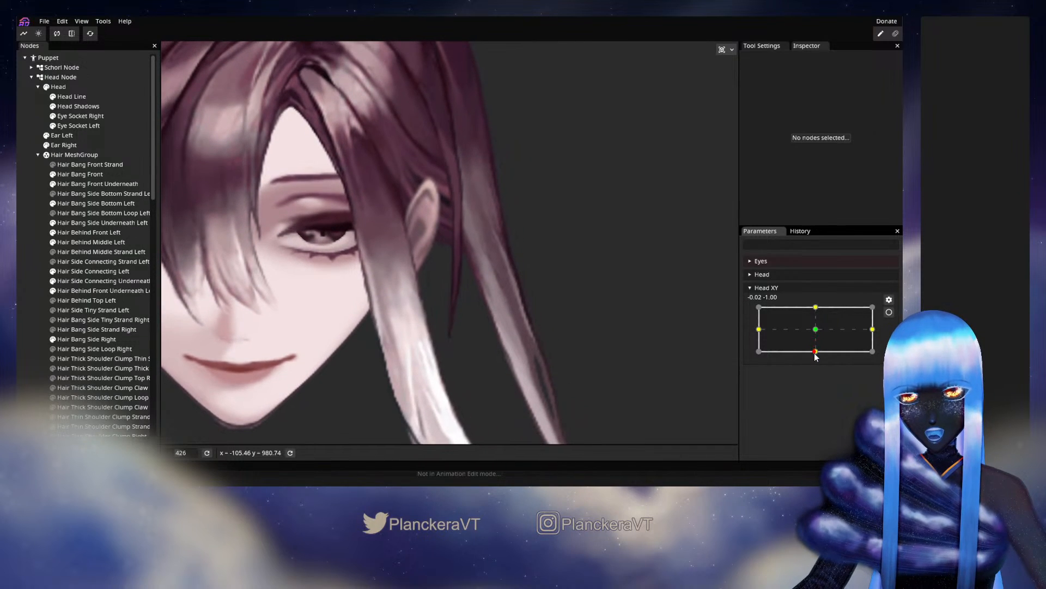
# Nudge Hair Behind Middle Left's outer-edge vertices beside the upper ear, its mid-ear centre-line vertex and its earlobe-level inner-edge vertex at Head XY 0.00, -1.00
pyautogui.click(890, 312)
pyautogui.scroll(2, 610, 273)
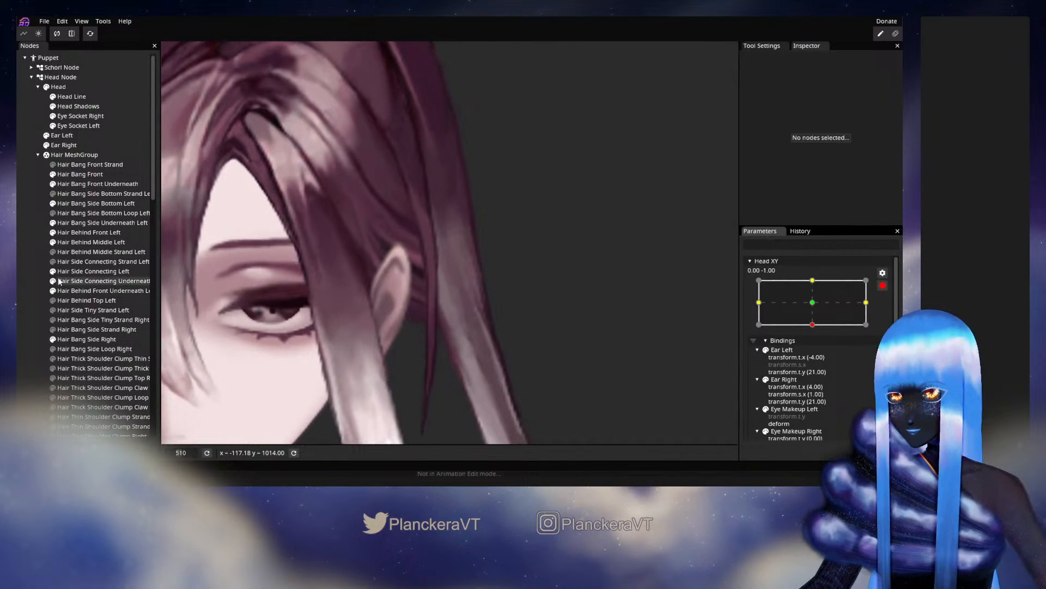
pyautogui.click(72, 243)
pyautogui.scroll(1, 495, 268)
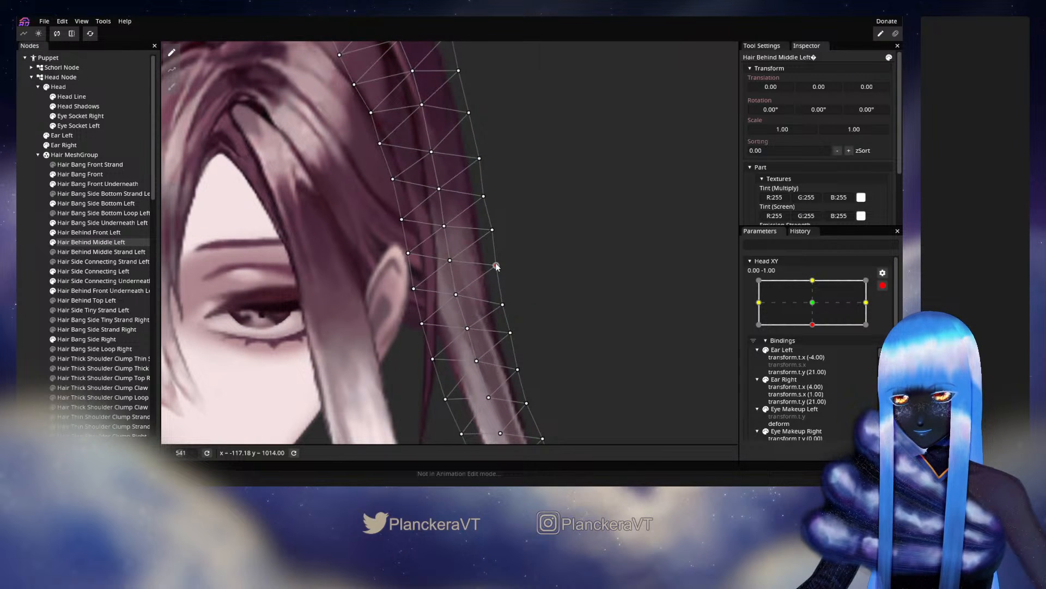
pyautogui.click(496, 266)
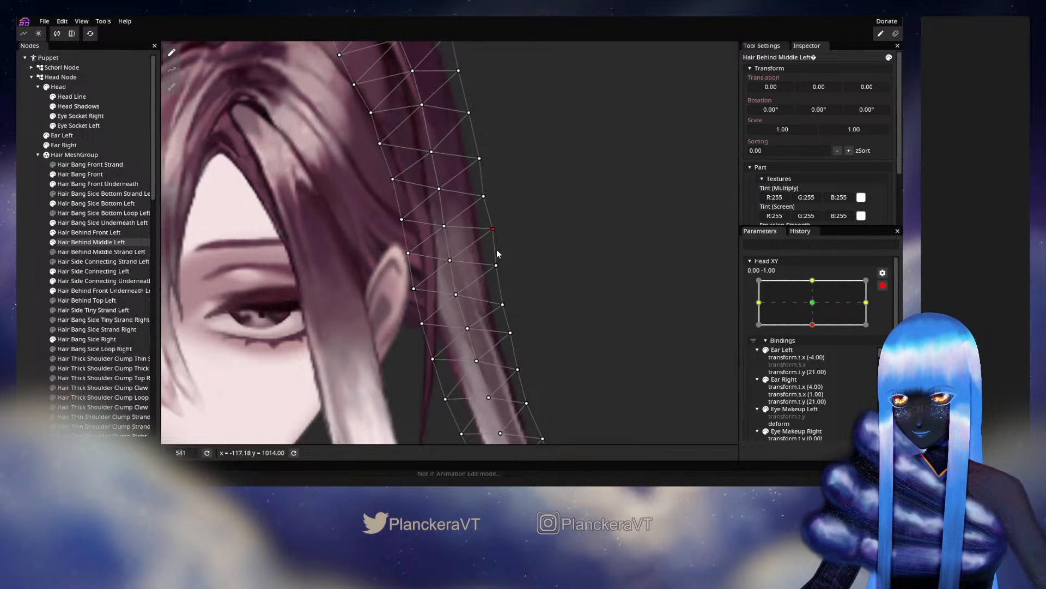
pyautogui.click(503, 304)
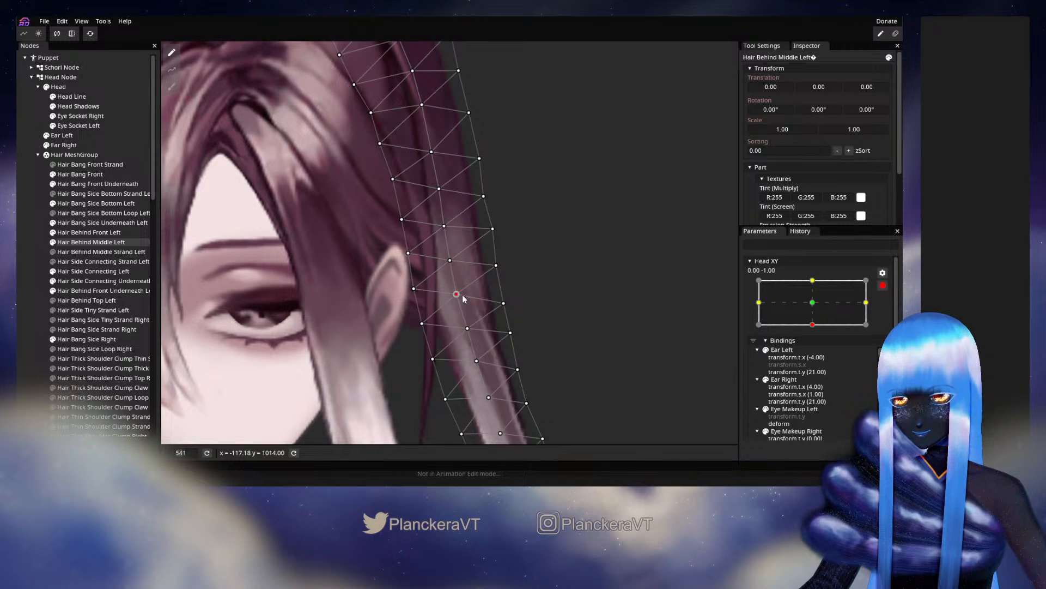
pyautogui.scroll(-2, 484, 276)
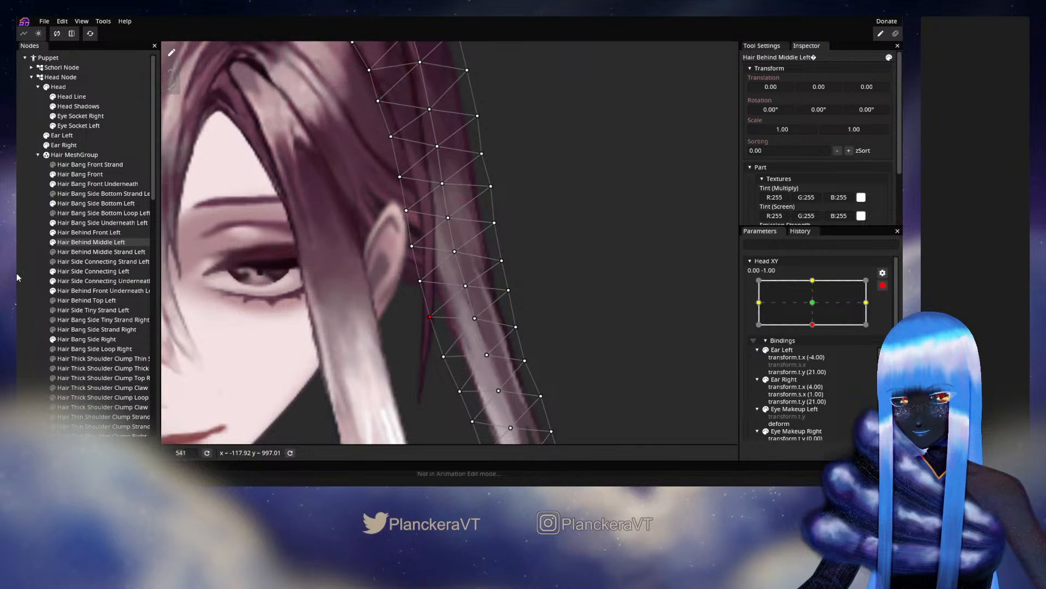
# Deselect the strand, disarm Head XY, preview the downward head pose, and inspect the hair across the whole head
pyautogui.click(560, 360)
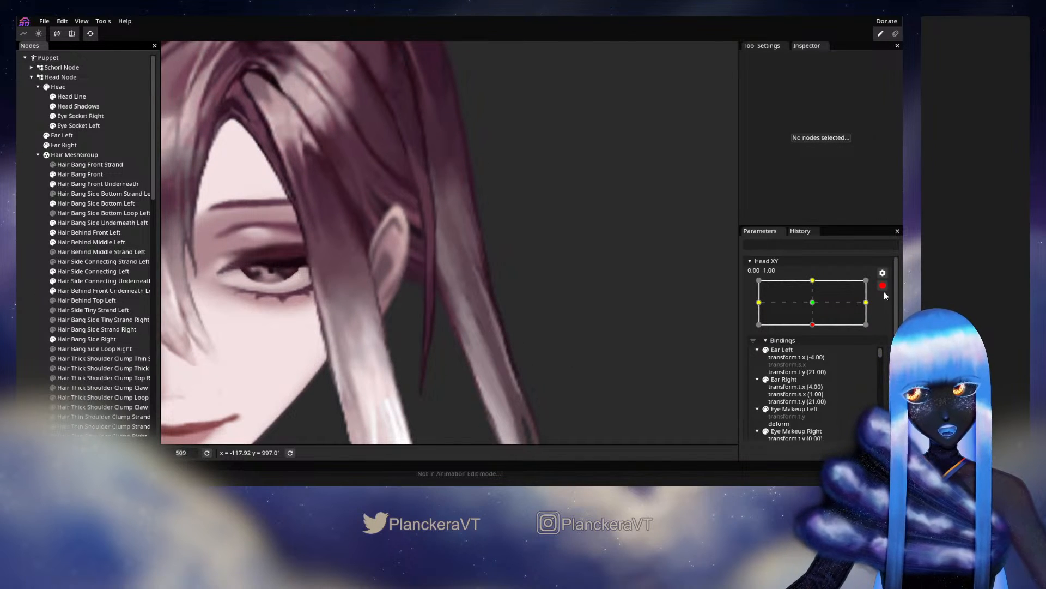
pyautogui.click(883, 286)
pyautogui.moveTo(823, 351)
pyautogui.mouseDown()
pyautogui.moveTo(817, 335)
pyautogui.moveTo(815, 351)
pyautogui.mouseUp()
pyautogui.scroll(-3, 530, 339)
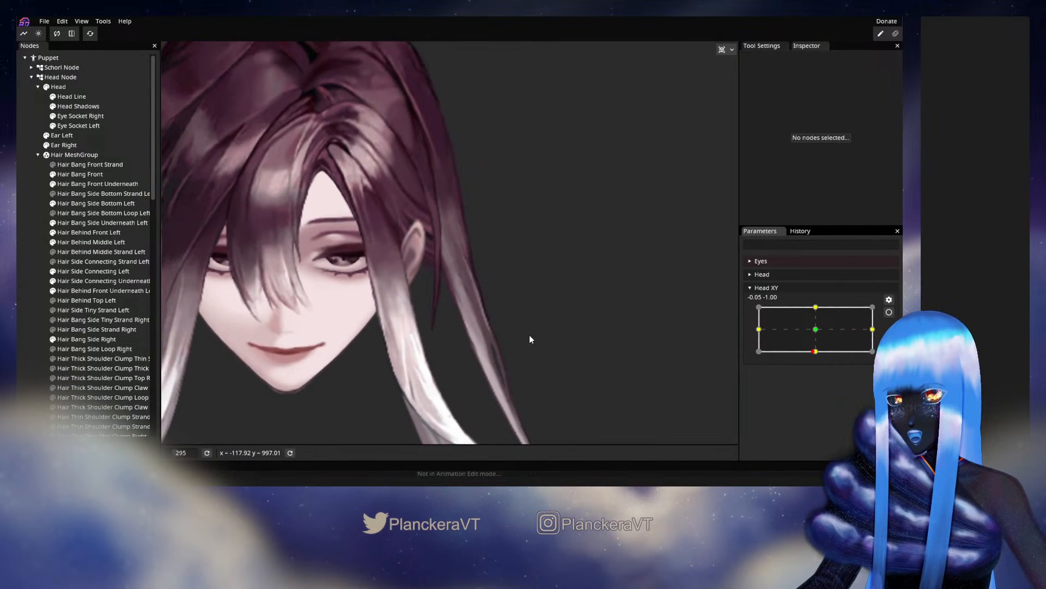
pyautogui.scroll(-3, 531, 338)
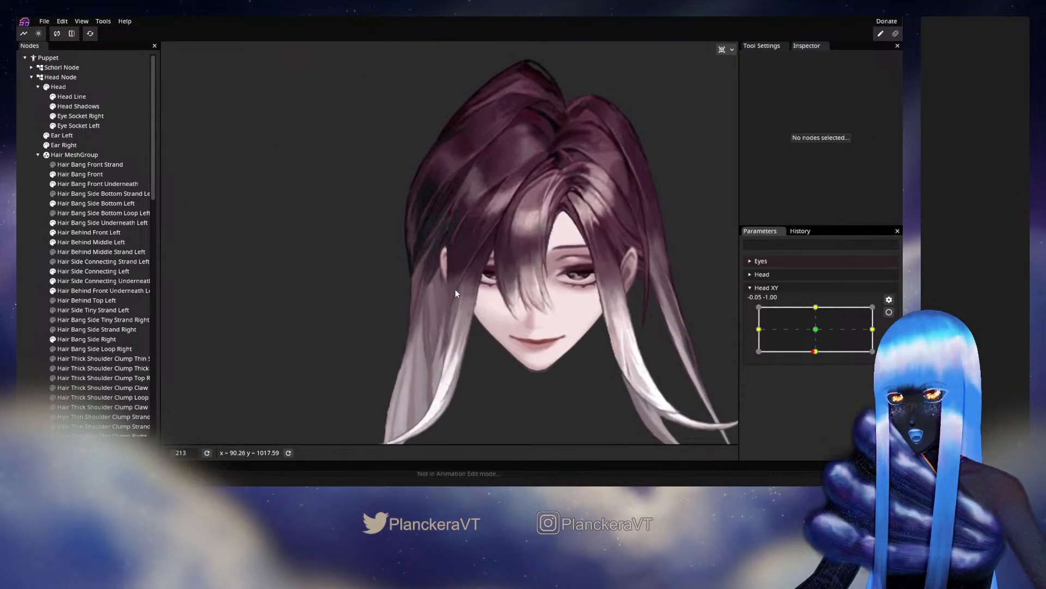
pyautogui.scroll(3, 447, 286)
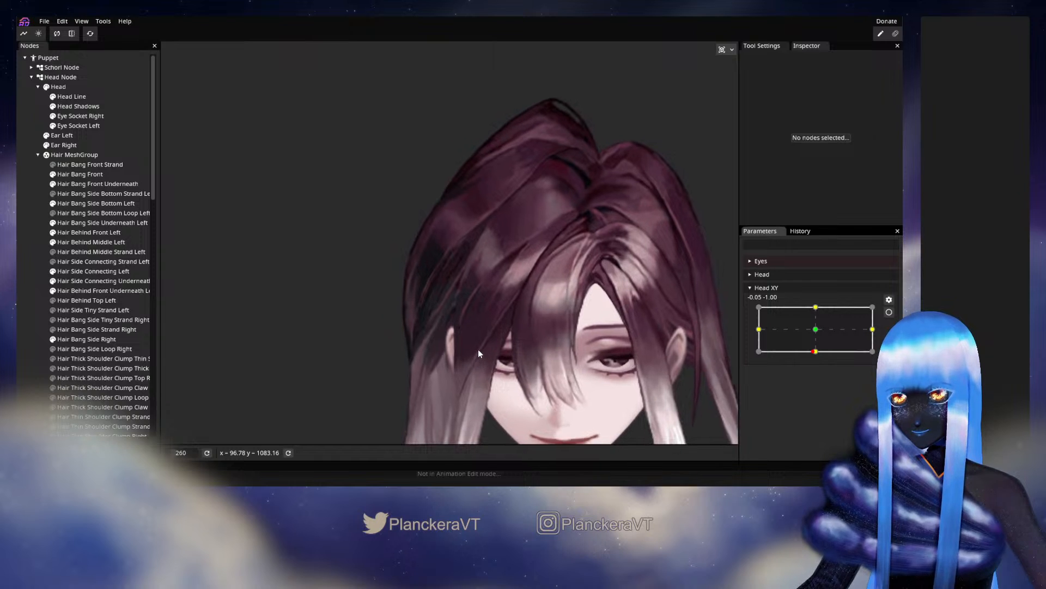
# Preview the head-down motion, compare it with the neutral pose, and arm Head XY for editing at the 0.00, -1.00 keypoint
pyautogui.scroll(2, 479, 353)
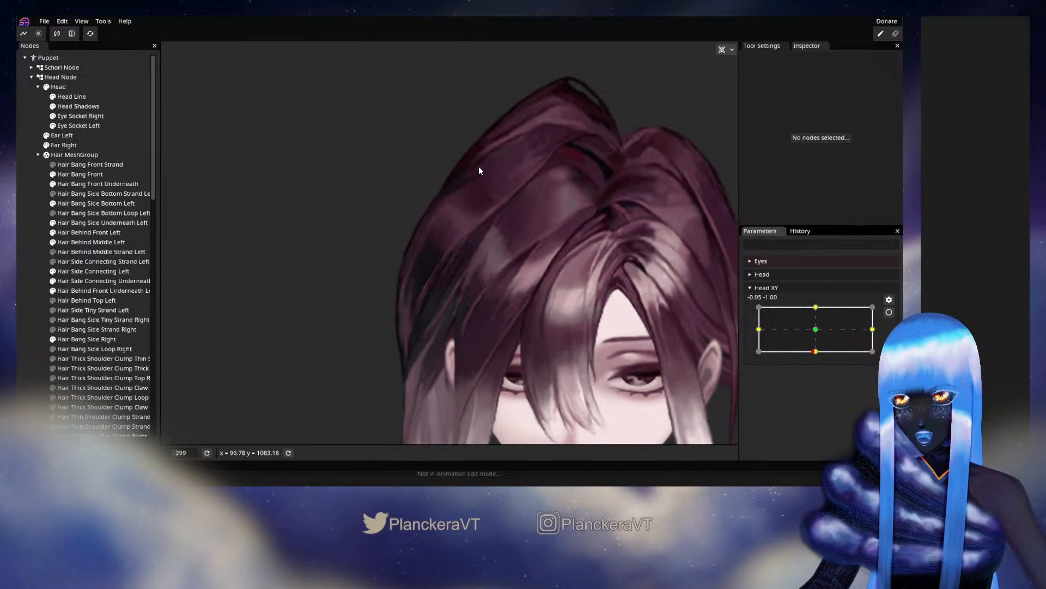
pyautogui.moveTo(816, 351)
pyautogui.mouseDown()
pyautogui.moveTo(815, 330)
pyautogui.moveTo(807, 357)
pyautogui.mouseUp()
pyautogui.click(889, 312)
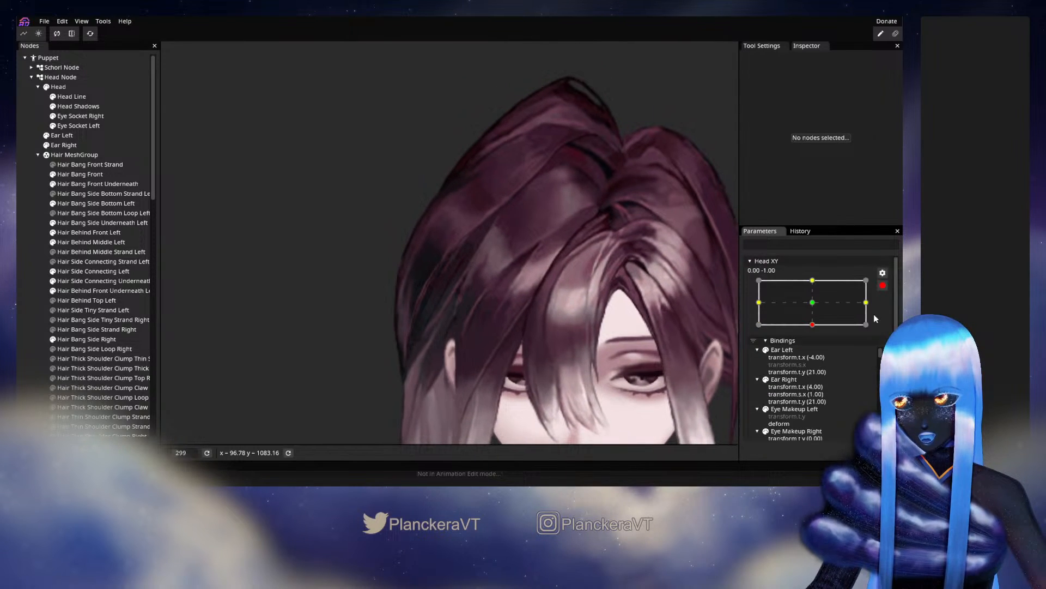
pyautogui.click(813, 304)
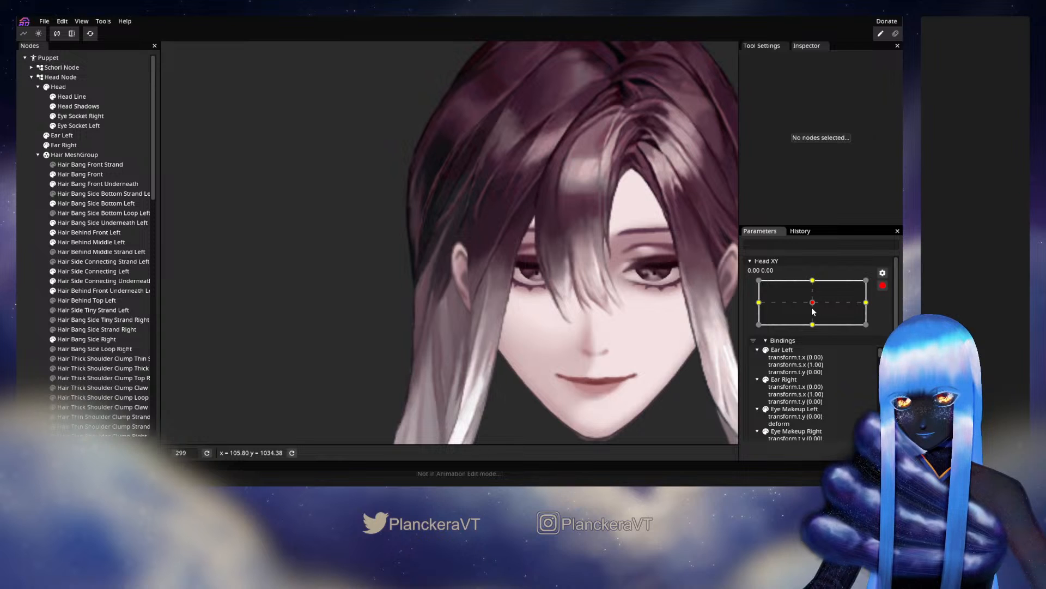
pyautogui.click(813, 325)
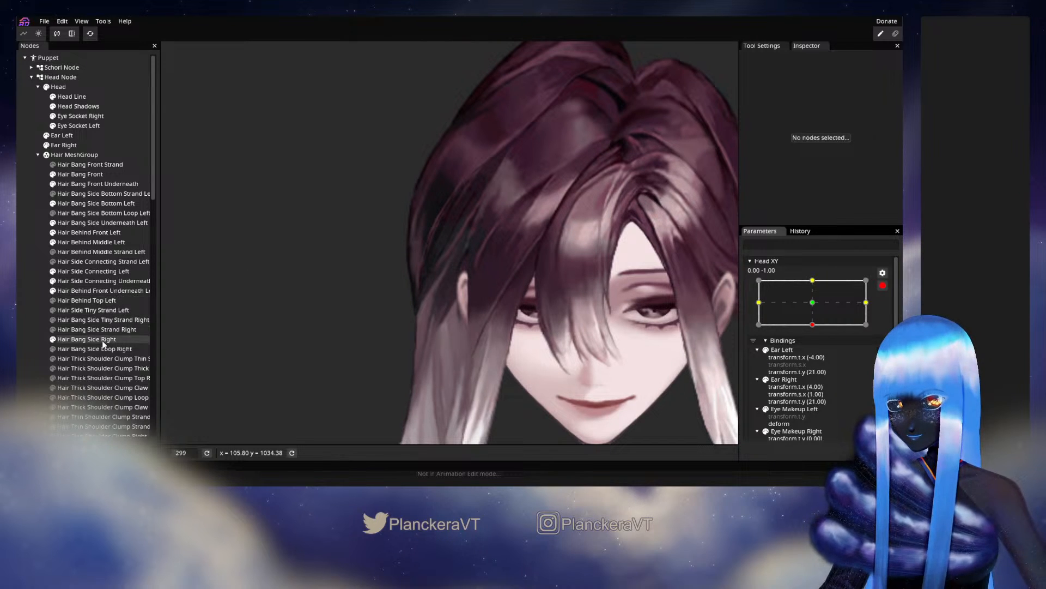
# Deform the lower tip of Hair Behind Lower Right slightly downward over the side hair, using a circle brush of size 34
pyautogui.scroll(-7, 103, 343)
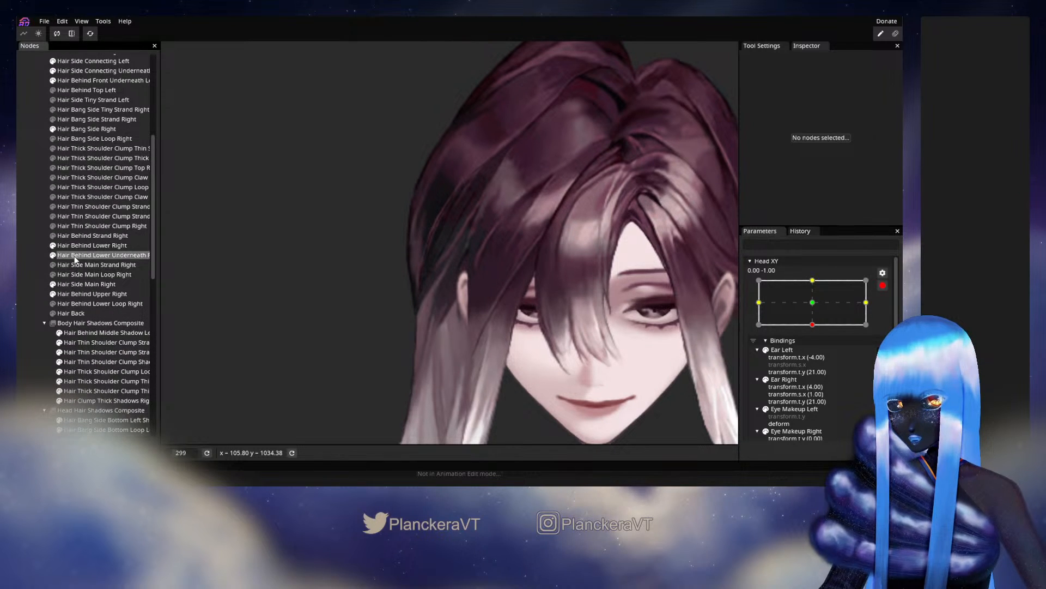
pyautogui.click(74, 256)
pyautogui.click(76, 247)
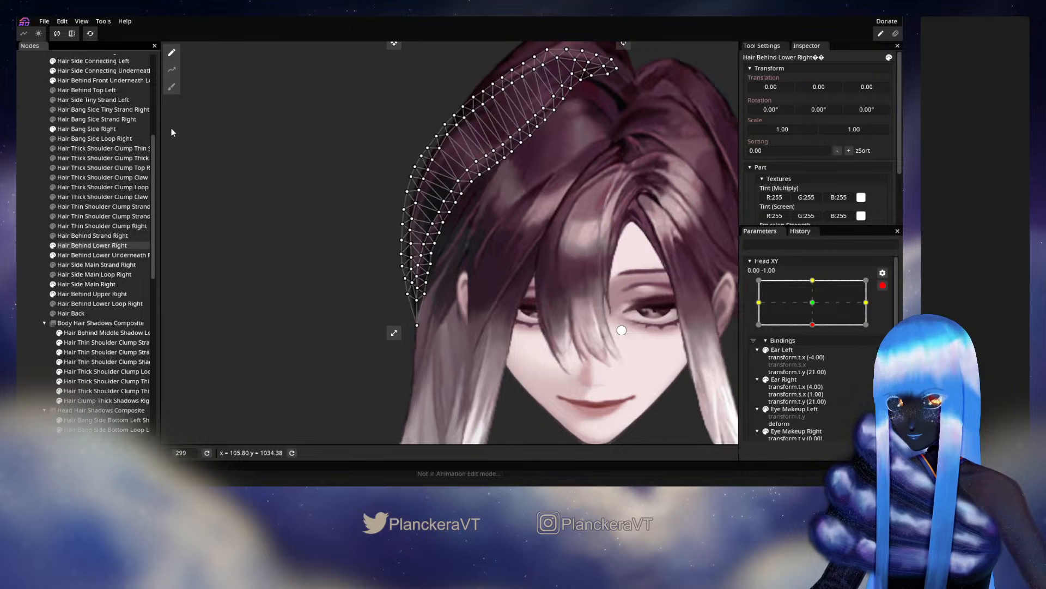
pyautogui.scroll(2, 331, 325)
pyautogui.click(171, 87)
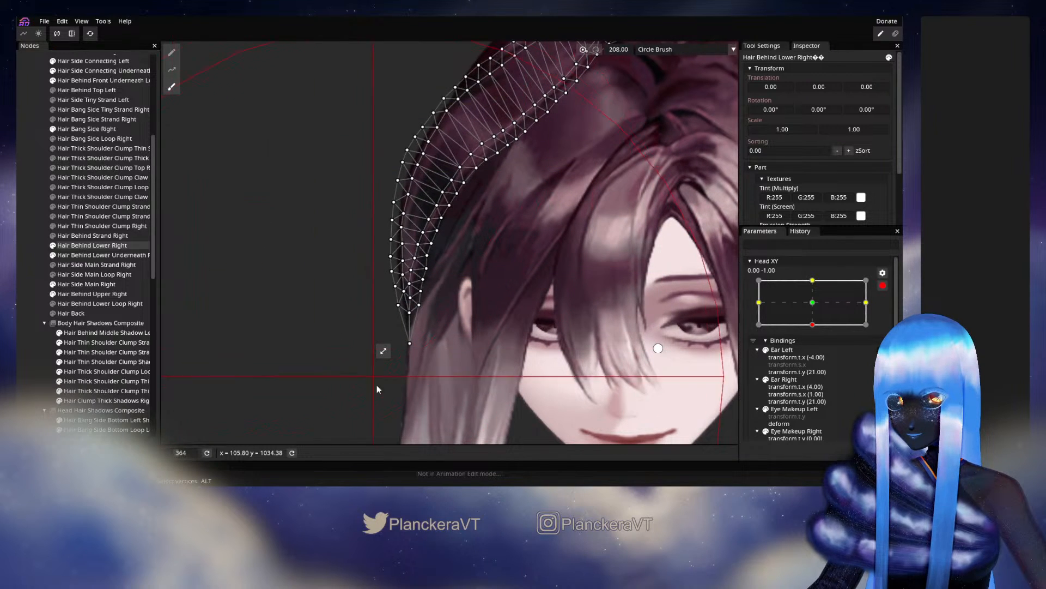
pyautogui.scroll(5, 200, 117)
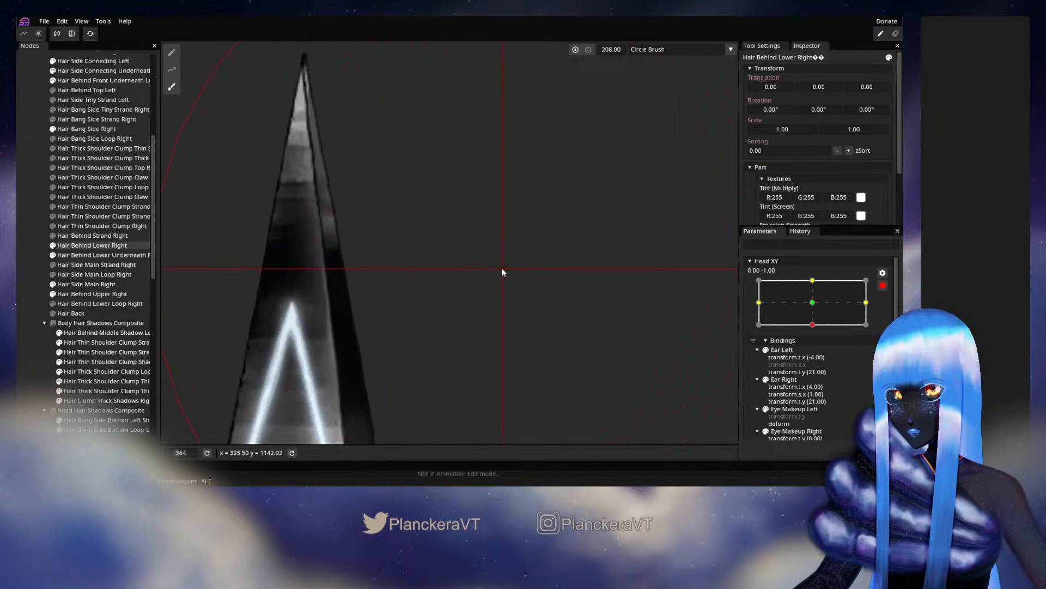
pyautogui.scroll(-2, 439, 250)
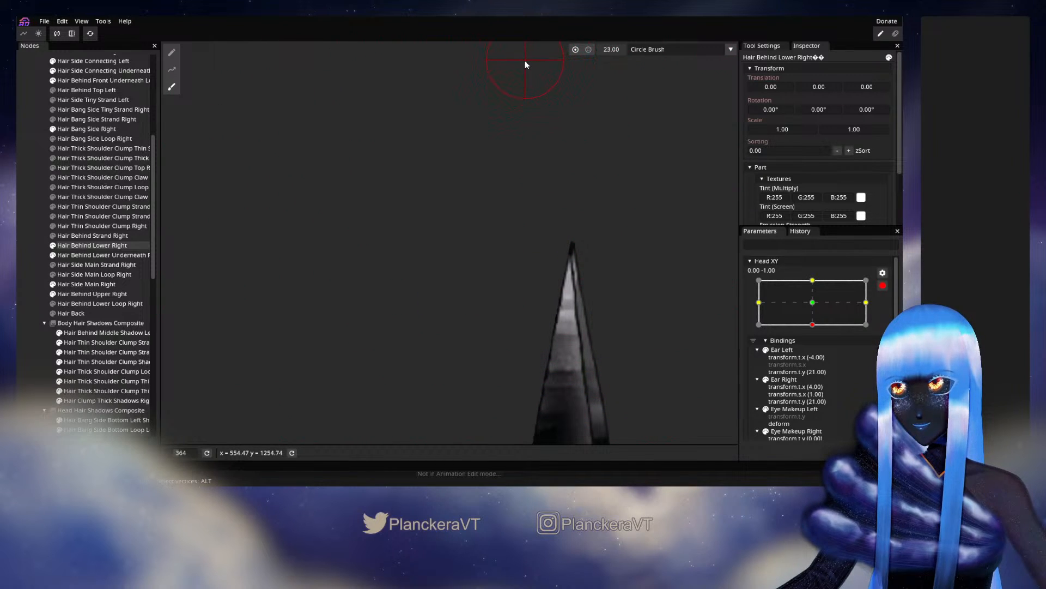
pyautogui.scroll(2, 530, 60)
pyautogui.moveTo(591, 259)
pyautogui.mouseDown()
pyautogui.moveTo(479, 161)
pyautogui.moveTo(350, 136)
pyautogui.moveTo(417, 325)
pyautogui.moveTo(404, 345)
pyautogui.mouseUp()
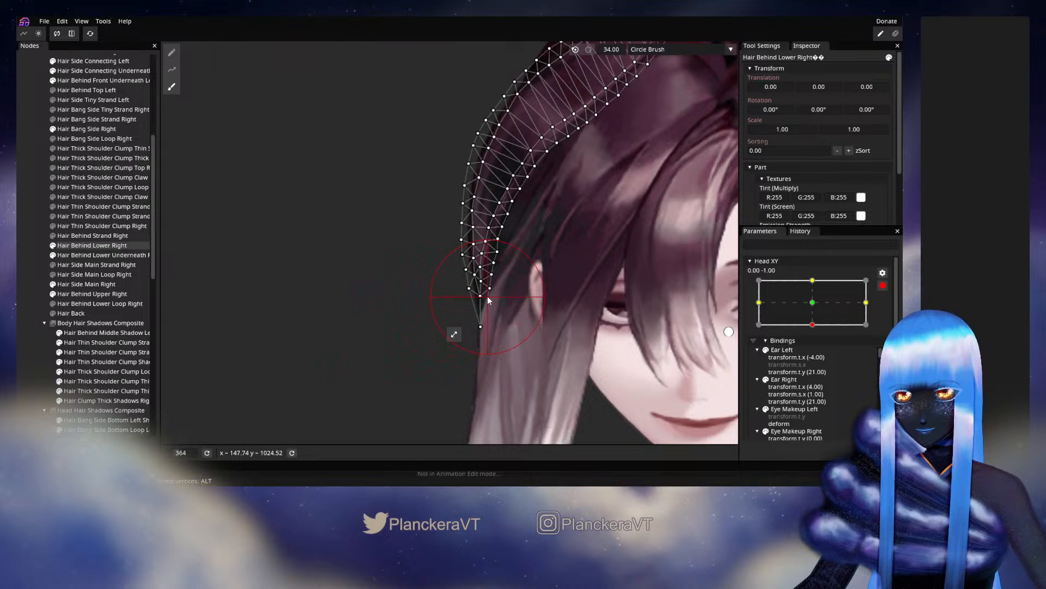
pyautogui.moveTo(482, 298); pyautogui.dragTo(480, 304)
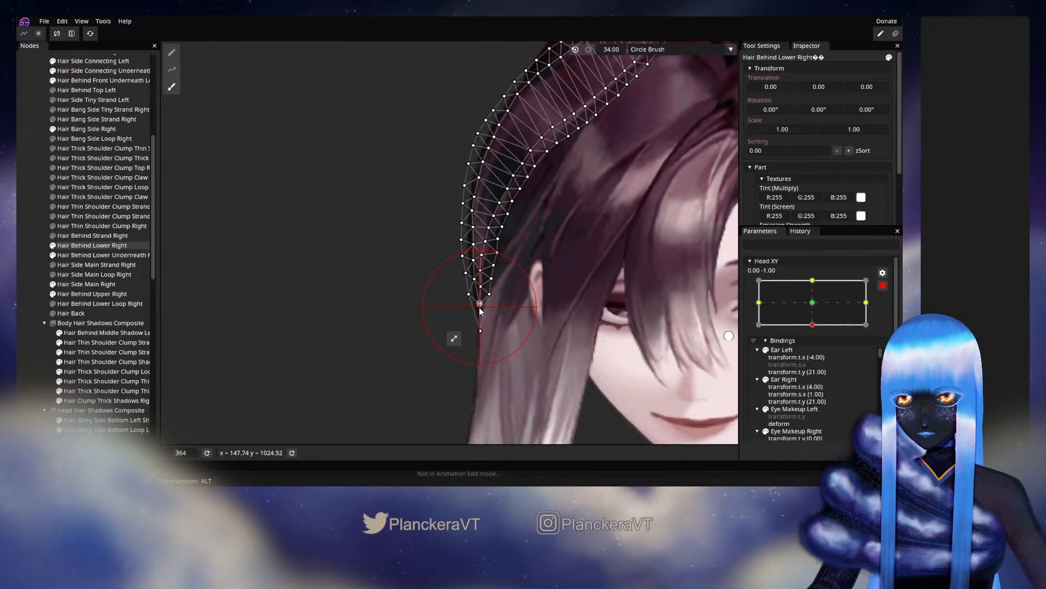
pyautogui.press('Escape')
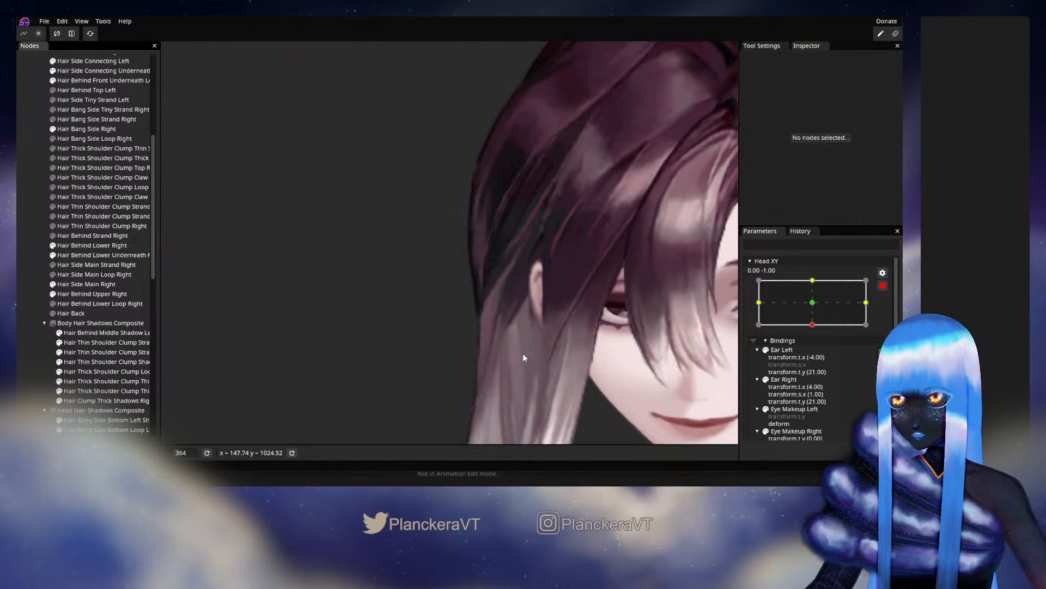
# Test the head-down motion again and nudge the bottom tip vertex of Hair Behind Lower Right slightly upward at the 0.00, -1.00 keypoint
pyautogui.click(882, 285)
pyautogui.moveTo(816, 351)
pyautogui.mouseDown()
pyautogui.moveTo(815, 334)
pyautogui.moveTo(818, 356)
pyautogui.mouseUp()
pyautogui.click(887, 314)
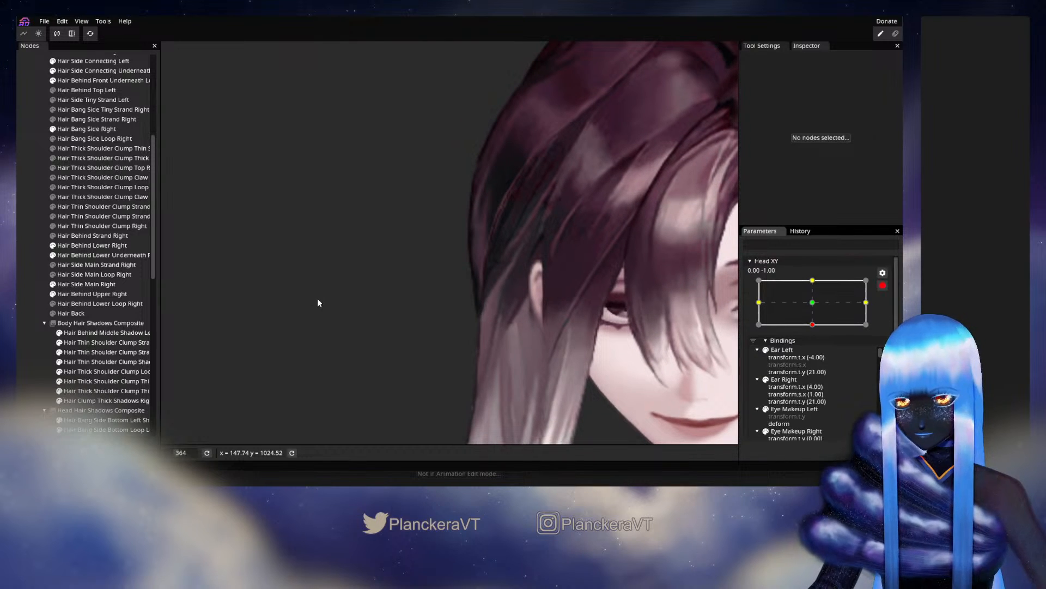
pyautogui.click(82, 245)
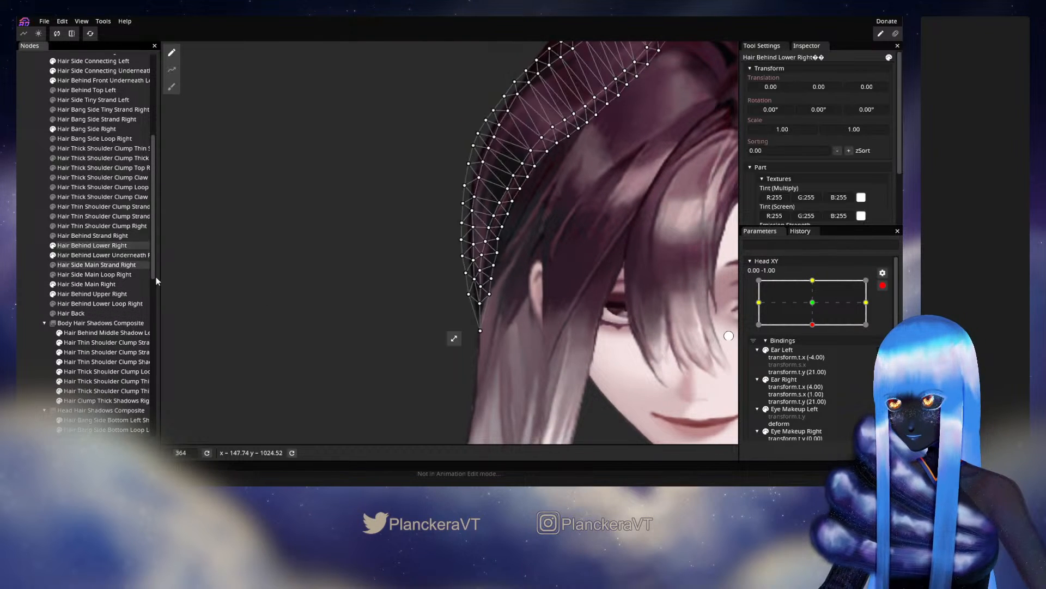
pyautogui.scroll(5, 464, 379)
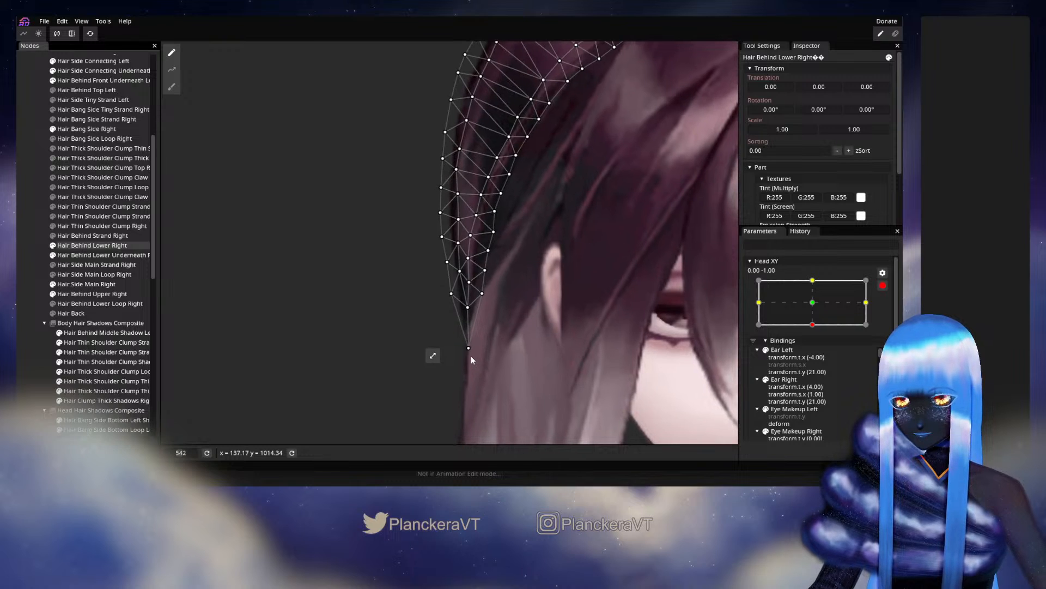
pyautogui.click(470, 342)
pyautogui.moveTo(472, 342); pyautogui.dragTo(472, 339)
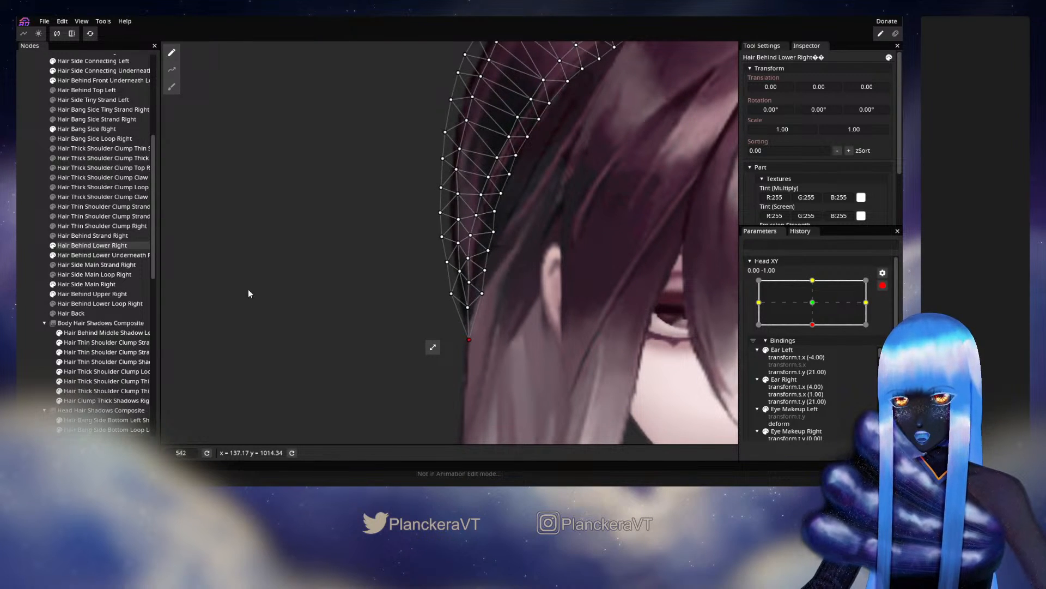
# Adjust the Hair Side Main Right mesh vertices near its outer edge beside the ear
pyautogui.click(89, 286)
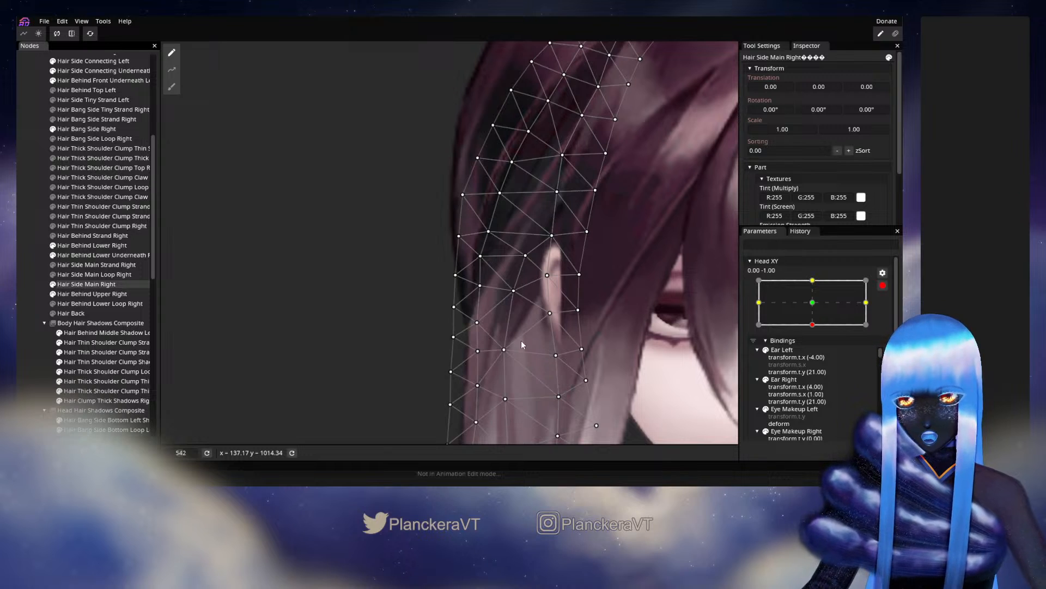
pyautogui.click(480, 289)
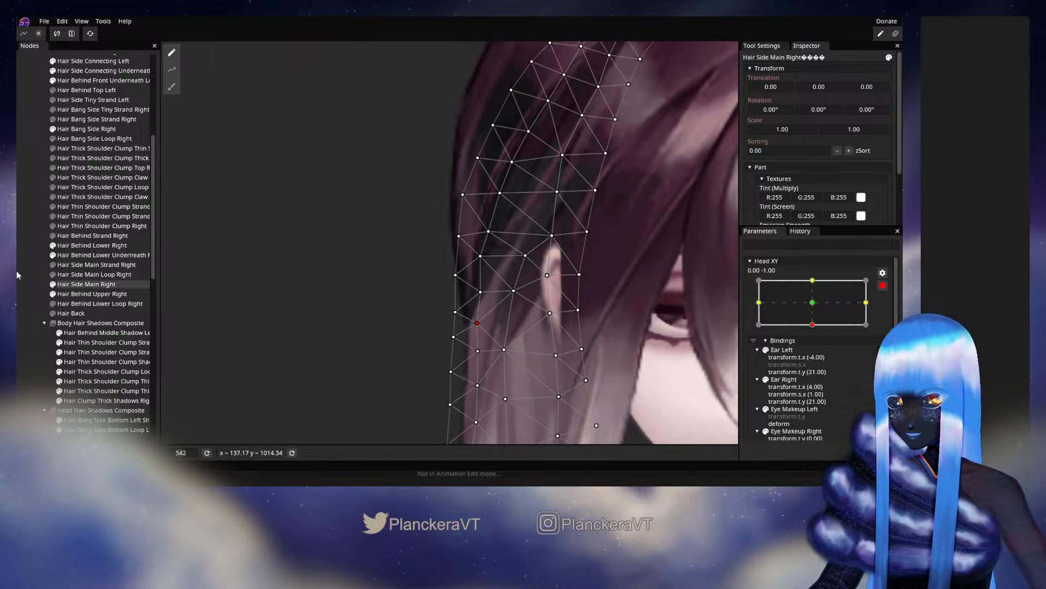
pyautogui.click(488, 354)
pyautogui.scroll(-5, 581, 375)
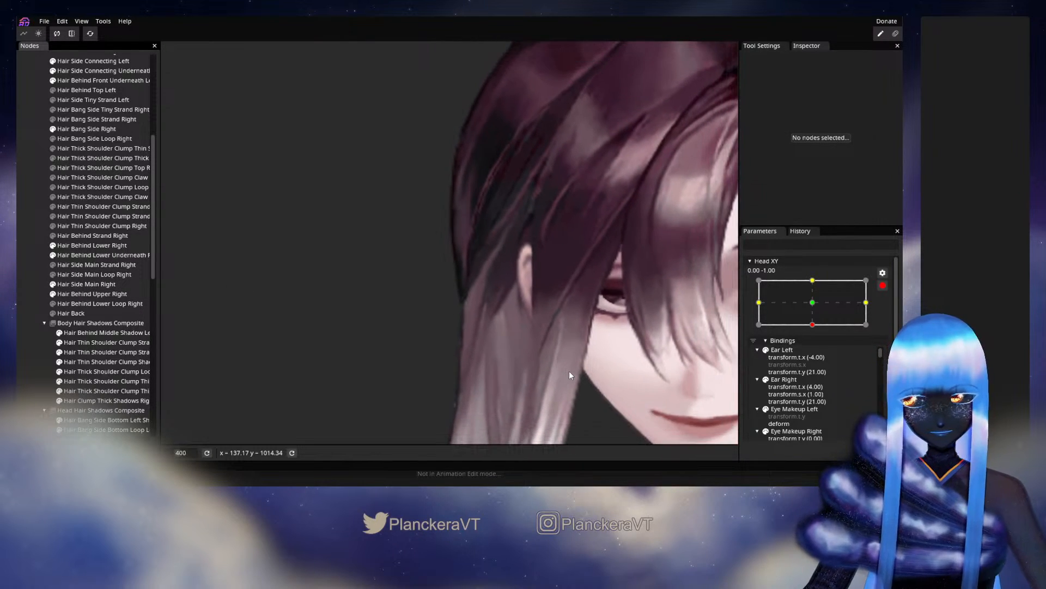
# Recheck the Head XY downward motion and reposition the inner vertices of Hair Side Main Right around the ear at the 0.00, -1.00 keypoint
pyautogui.click(885, 291)
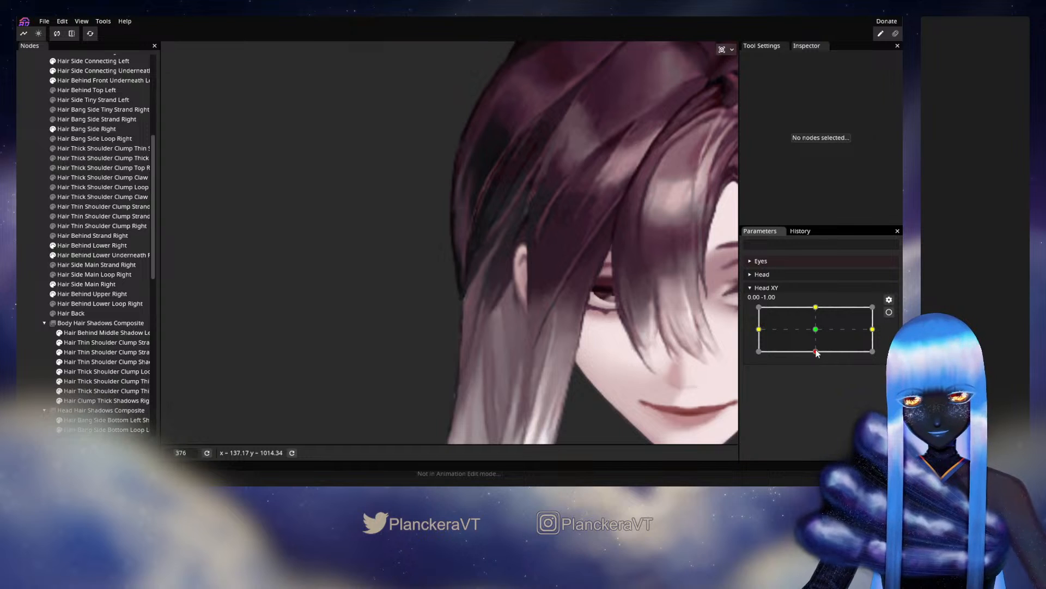
pyautogui.moveTo(816, 351)
pyautogui.mouseDown()
pyautogui.moveTo(816, 331)
pyautogui.moveTo(816, 351)
pyautogui.mouseUp()
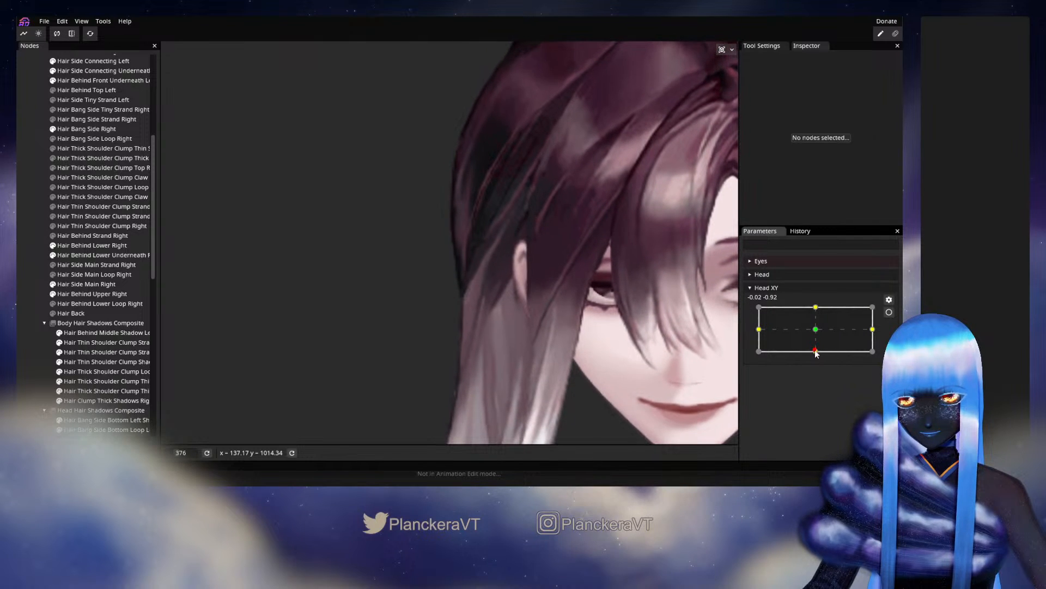
pyautogui.click(889, 311)
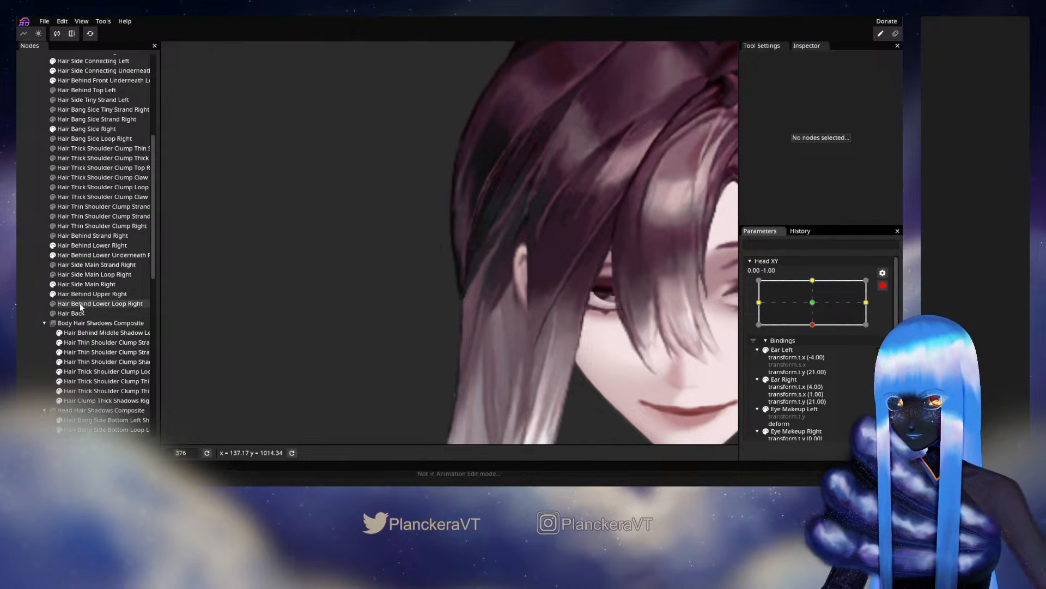
pyautogui.click(86, 284)
pyautogui.scroll(5, 469, 229)
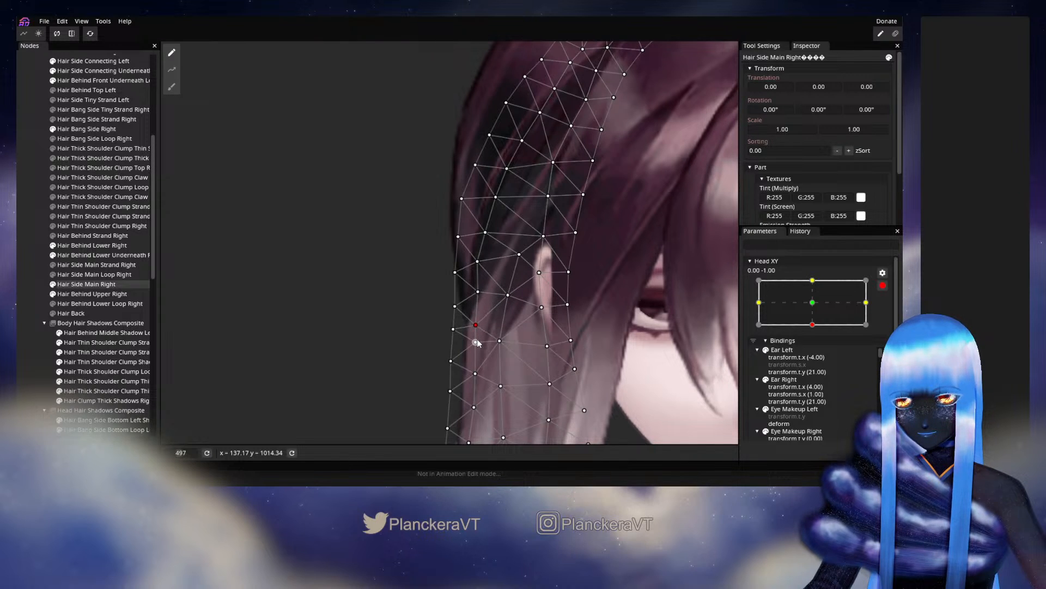
pyautogui.scroll(-3, 487, 355)
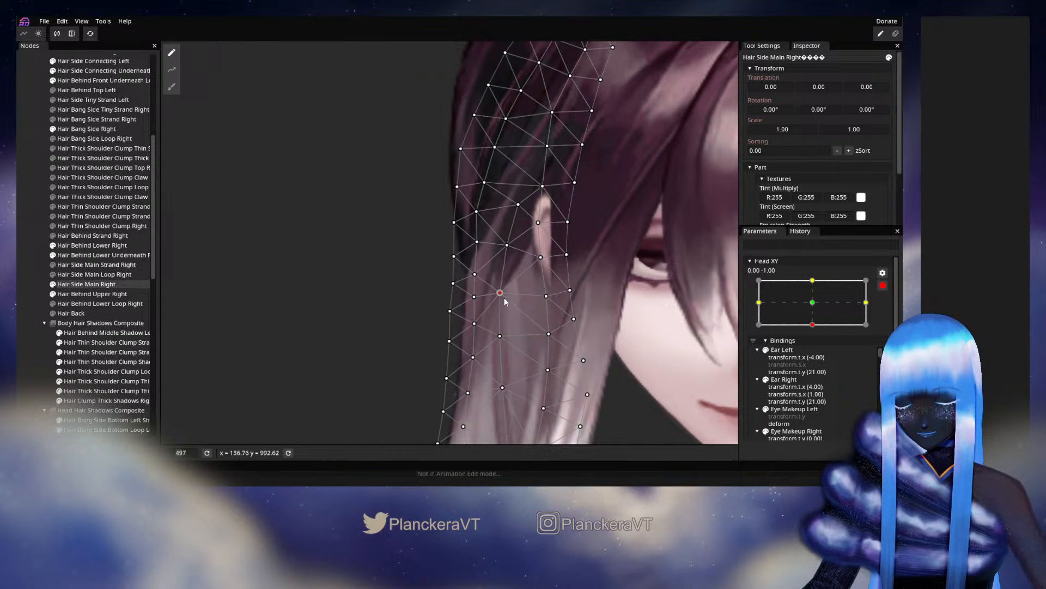
pyautogui.moveTo(505, 298); pyautogui.dragTo(507, 252)
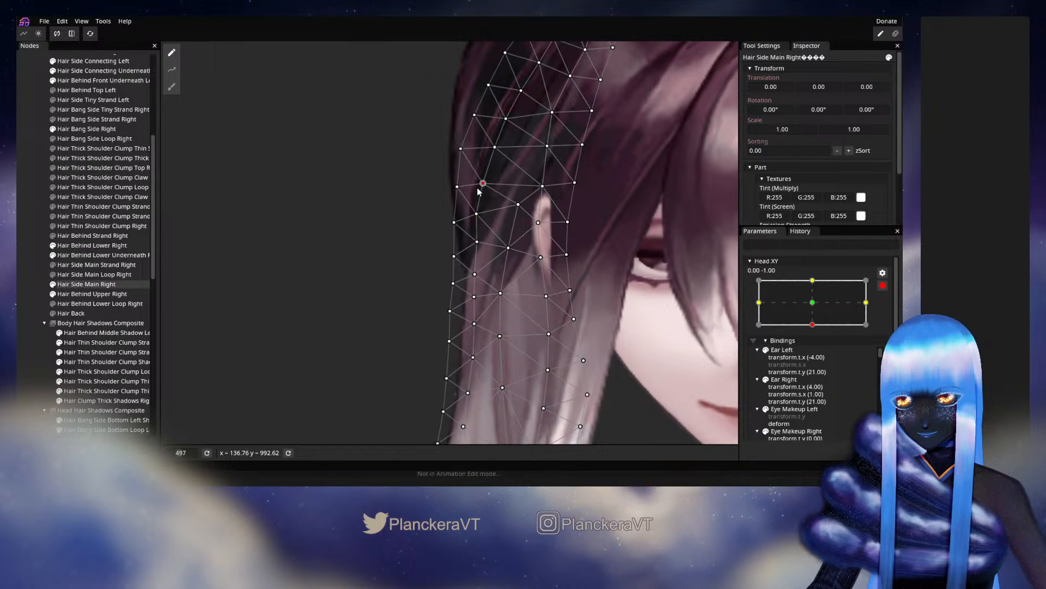
pyautogui.moveTo(480, 191); pyautogui.dragTo(497, 259)
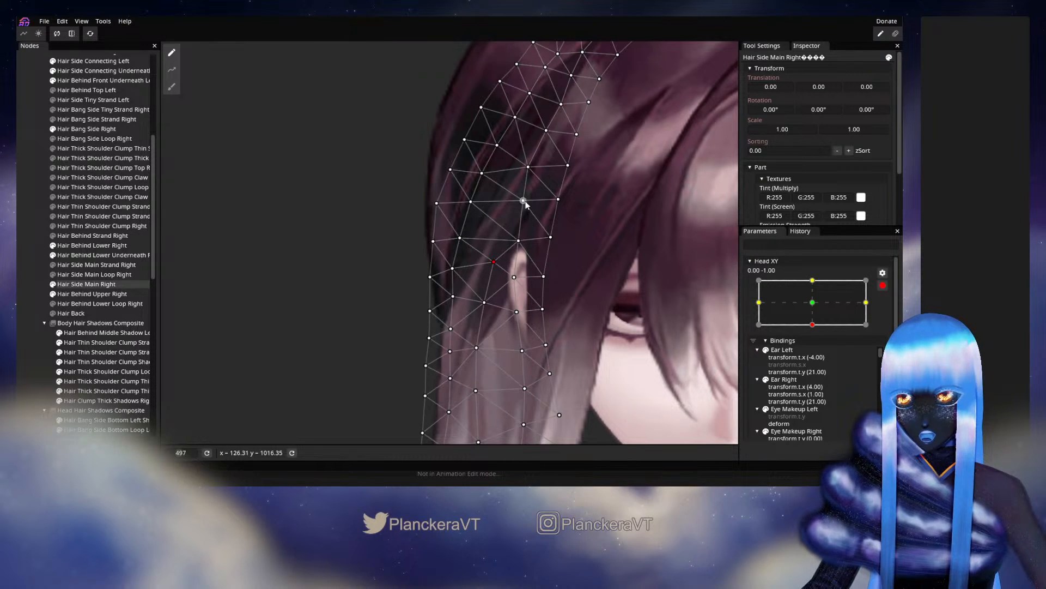
pyautogui.click(41, 301)
# Examine how the side hair below the ear follows the head when Head XY moves around its downward keypoint
pyautogui.scroll(-2, 442, 306)
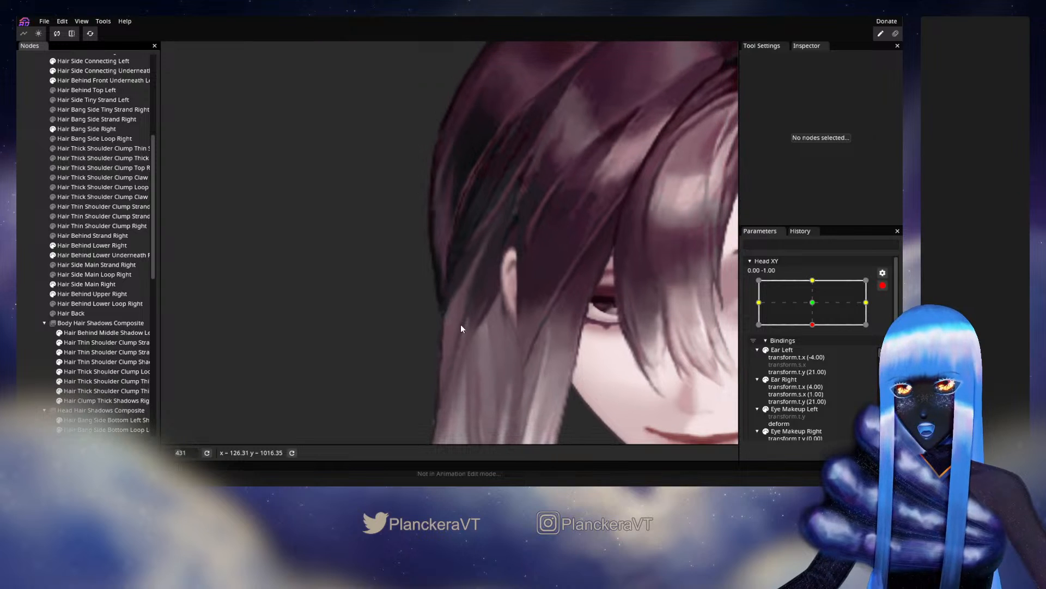
pyautogui.moveTo(461, 327); pyautogui.dragTo(494, 241)
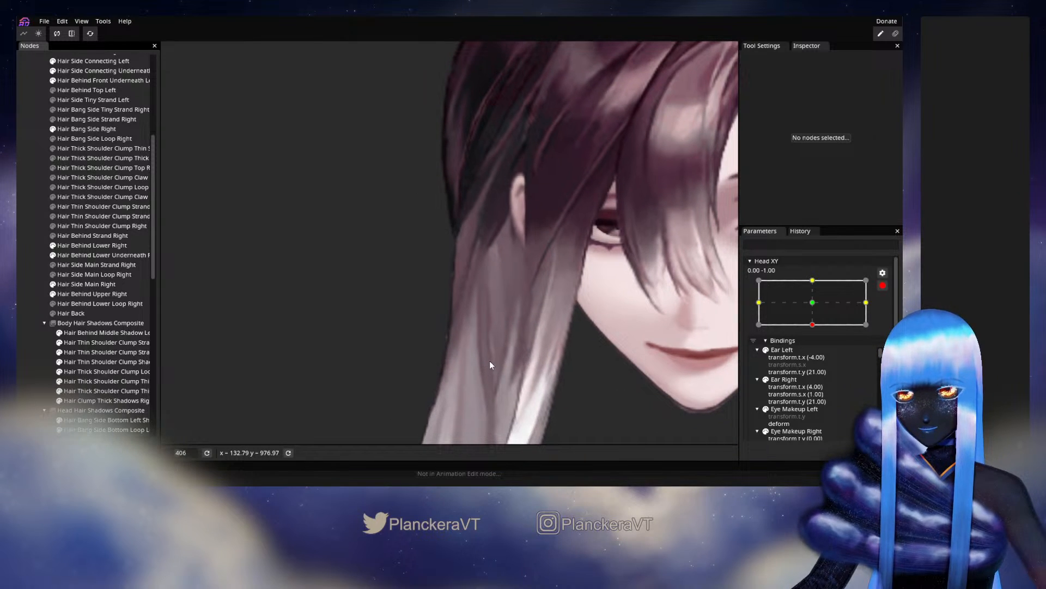
pyautogui.scroll(-5, 483, 311)
pyautogui.scroll(1, 489, 313)
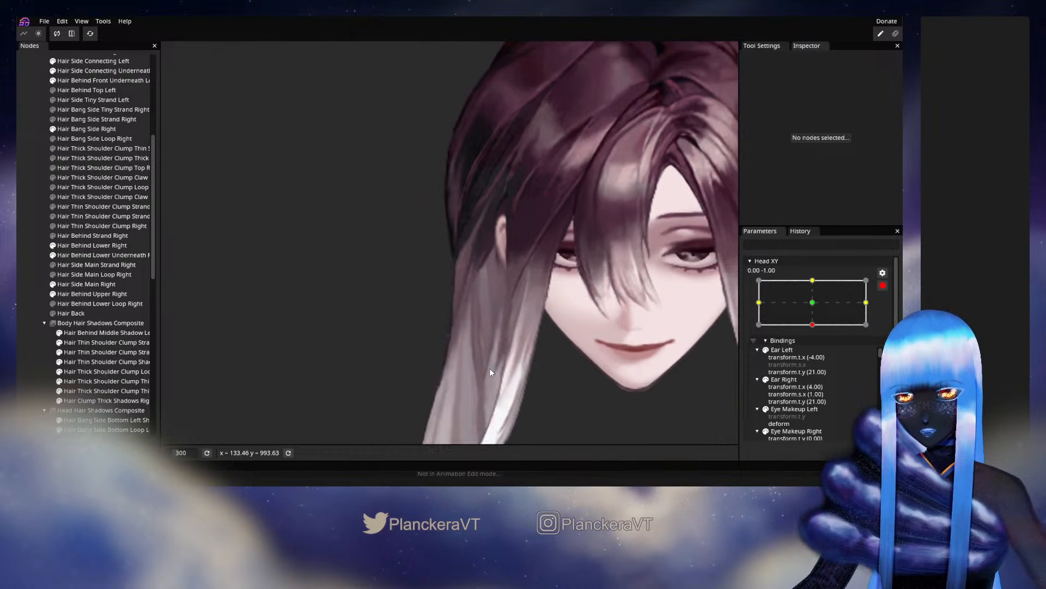
pyautogui.click(883, 285)
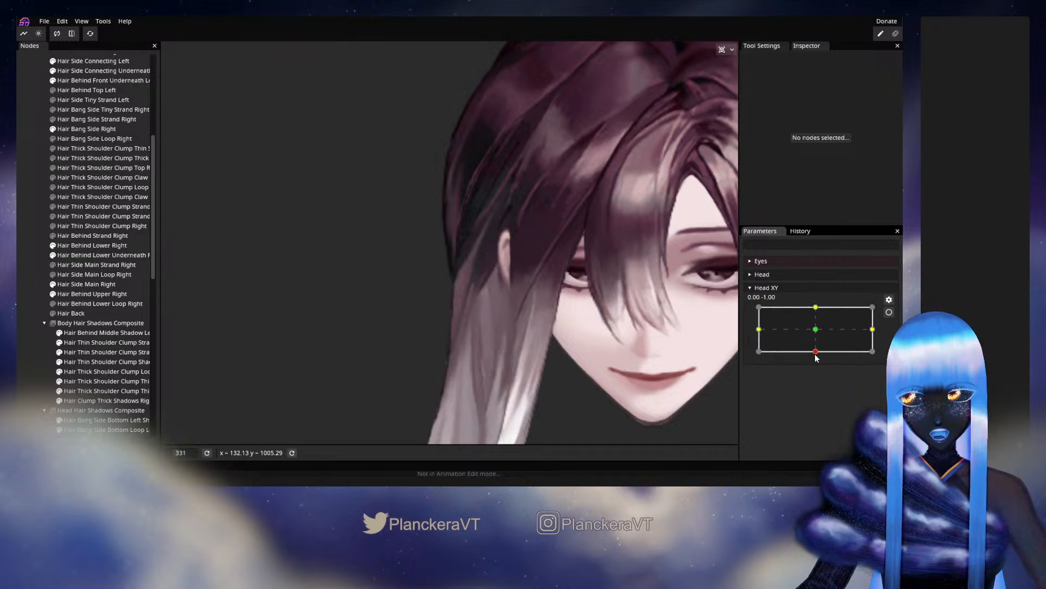
pyautogui.moveTo(555, 398); pyautogui.dragTo(593, 319)
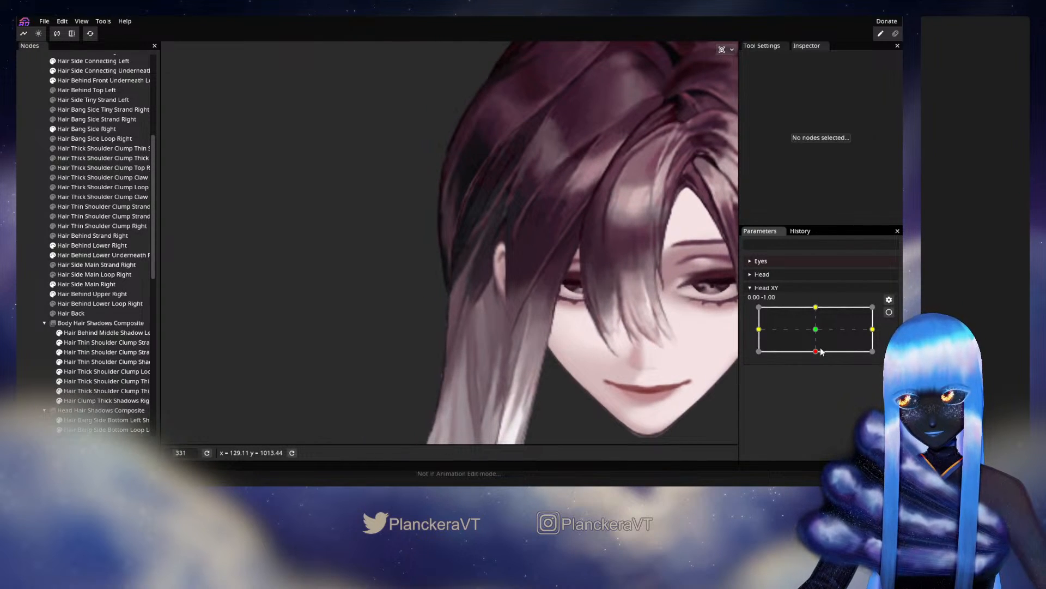
pyautogui.moveTo(816, 351)
pyautogui.mouseDown()
pyautogui.moveTo(817, 331)
pyautogui.moveTo(808, 351)
pyautogui.mouseUp()
pyautogui.click(889, 312)
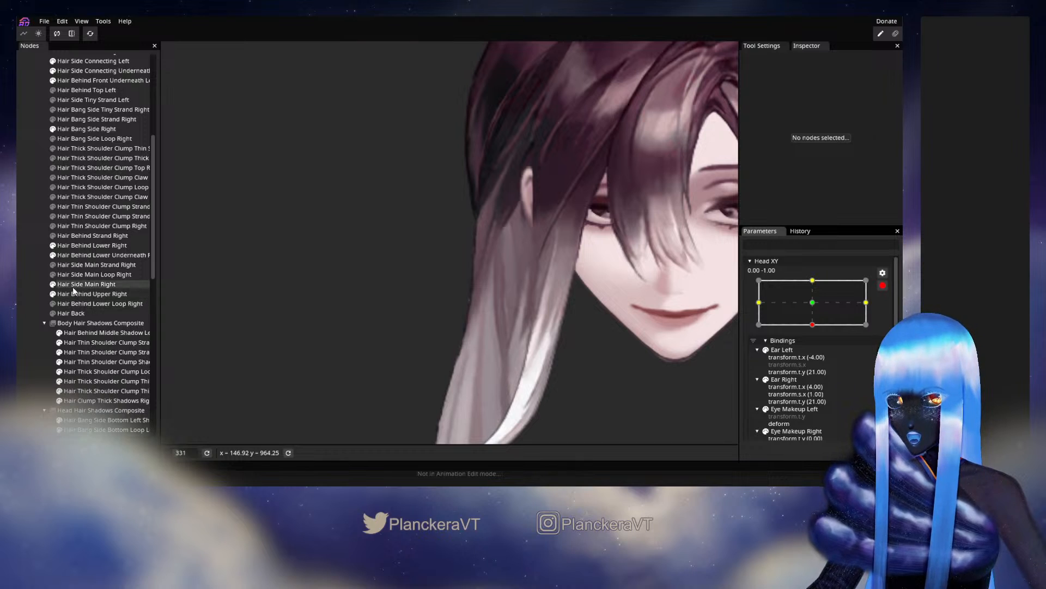
# Shift the Hair Side Main Right mesh vertices along the outer edge beside and below the ear at the 0.00, -1.00 keypoint
pyautogui.click(73, 284)
pyautogui.scroll(4, 506, 294)
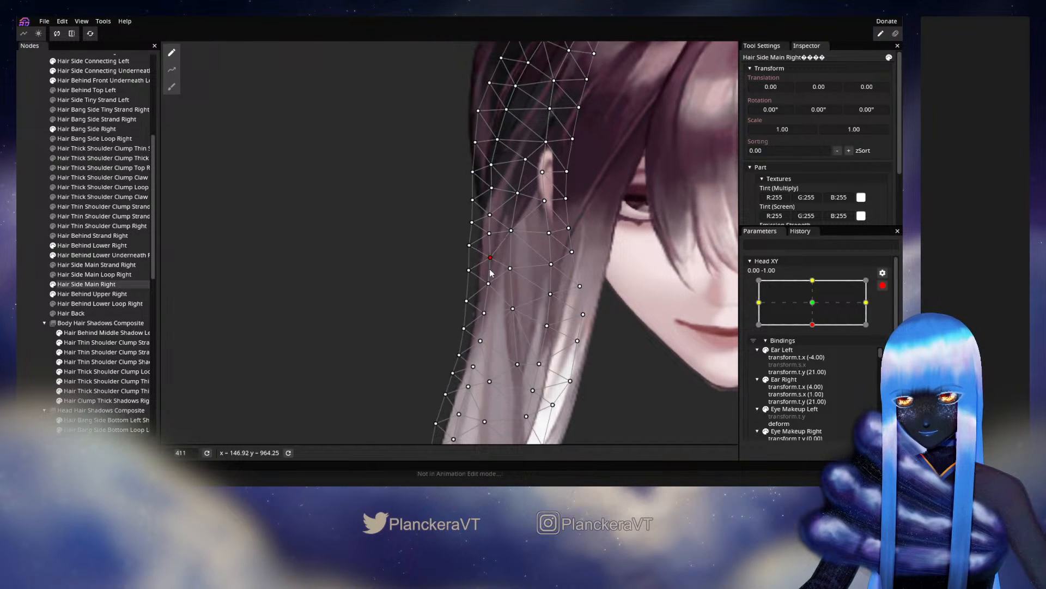
pyautogui.click(489, 235)
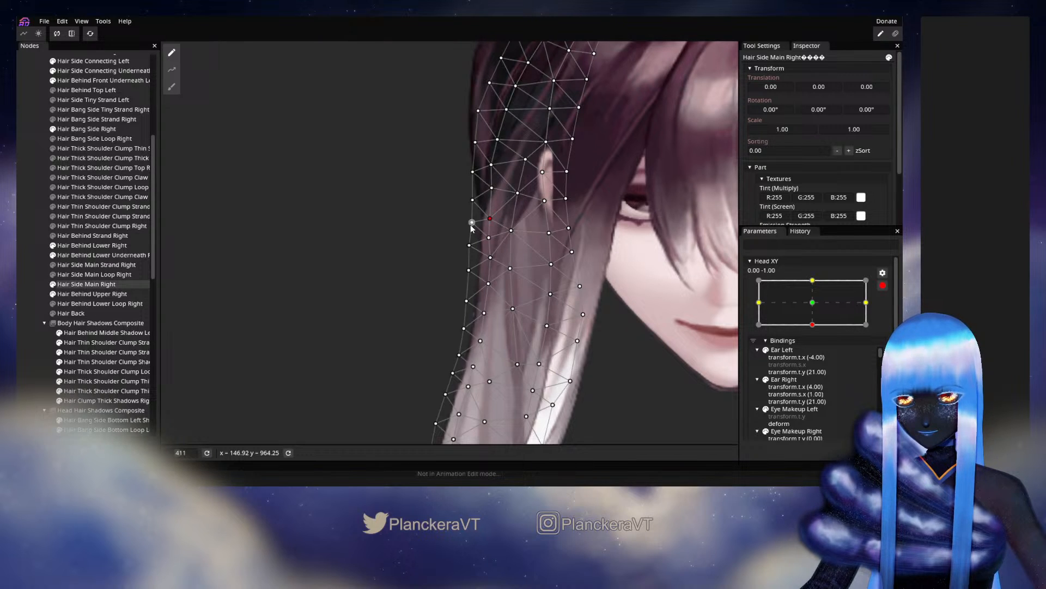
pyautogui.moveTo(472, 224); pyautogui.dragTo(472, 229)
pyautogui.moveTo(473, 264); pyautogui.dragTo(472, 260)
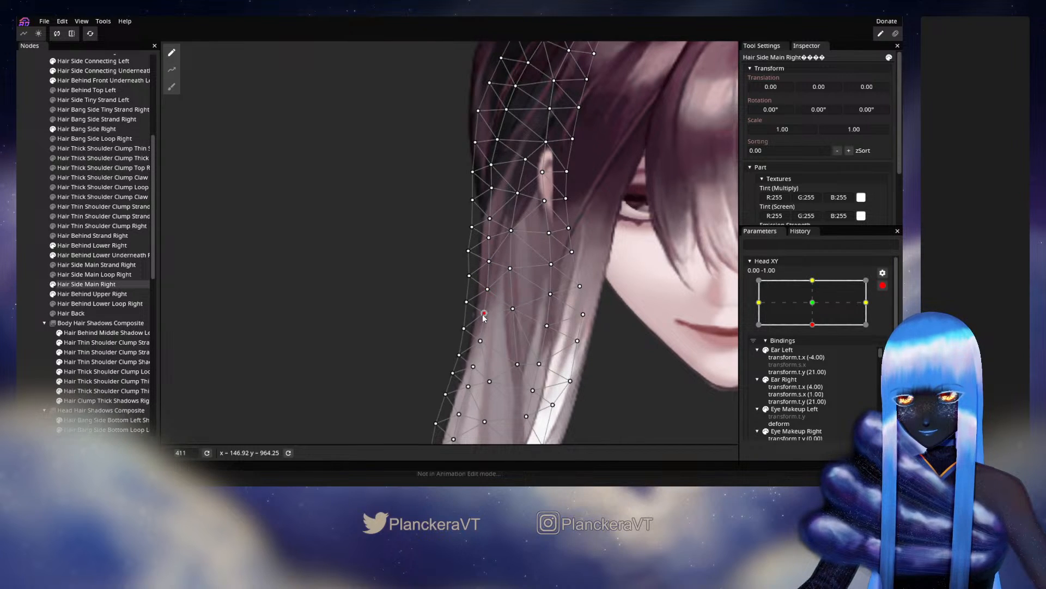
pyautogui.moveTo(493, 210); pyautogui.dragTo(464, 327)
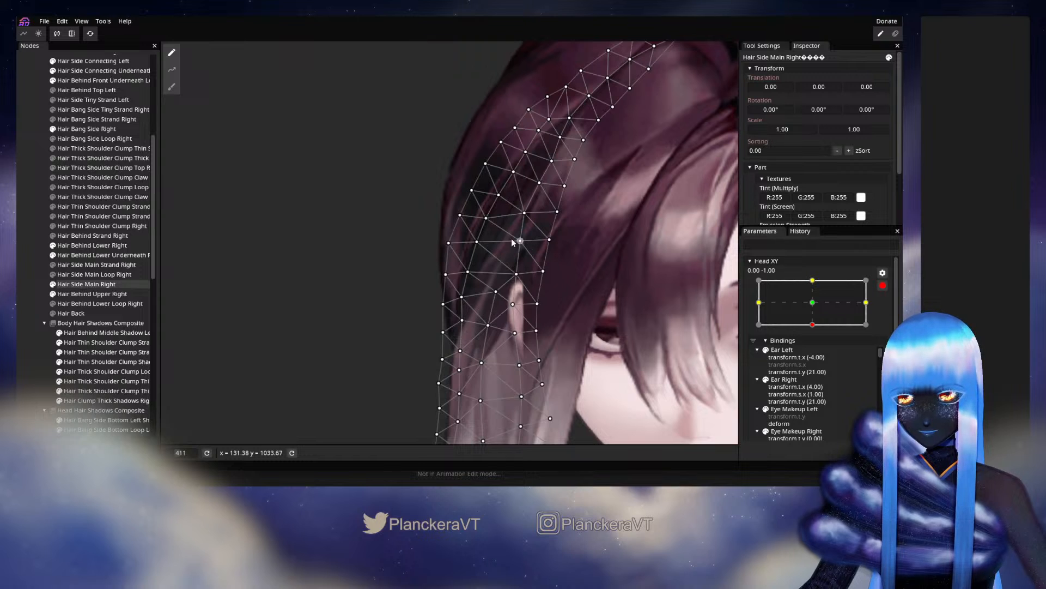
pyautogui.click(541, 258)
pyautogui.moveTo(541, 258); pyautogui.dragTo(537, 293)
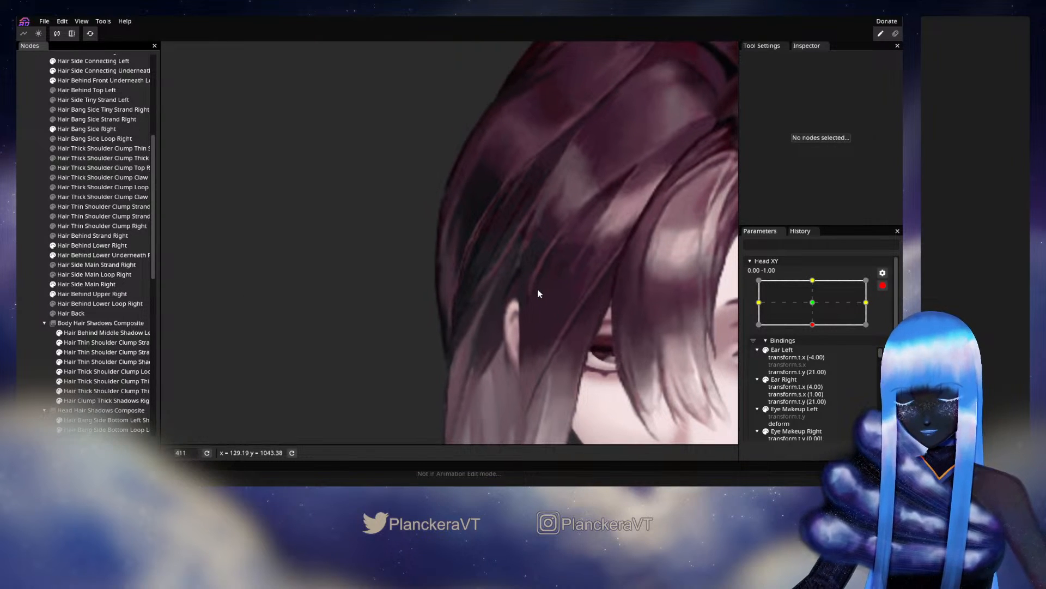
# Test the Head XY downward motion and reposition the inner vertices of Hair Side Main Right above the ear at the 0.00, -1.00 keypoint
pyautogui.click(883, 285)
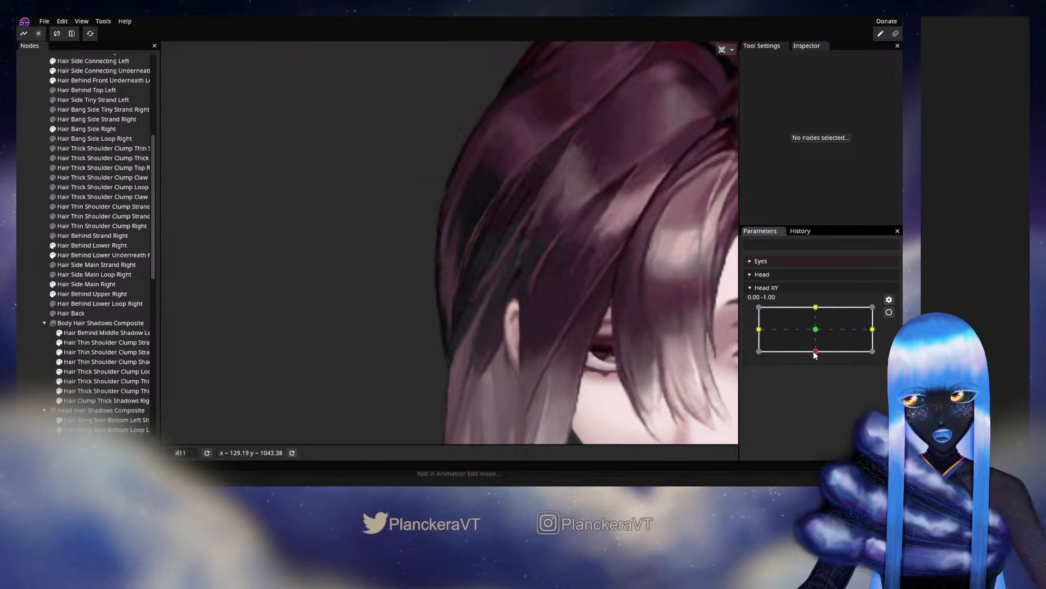
pyautogui.moveTo(816, 352)
pyautogui.mouseDown()
pyautogui.moveTo(816, 334)
pyautogui.moveTo(816, 352)
pyautogui.mouseUp()
pyautogui.click(888, 315)
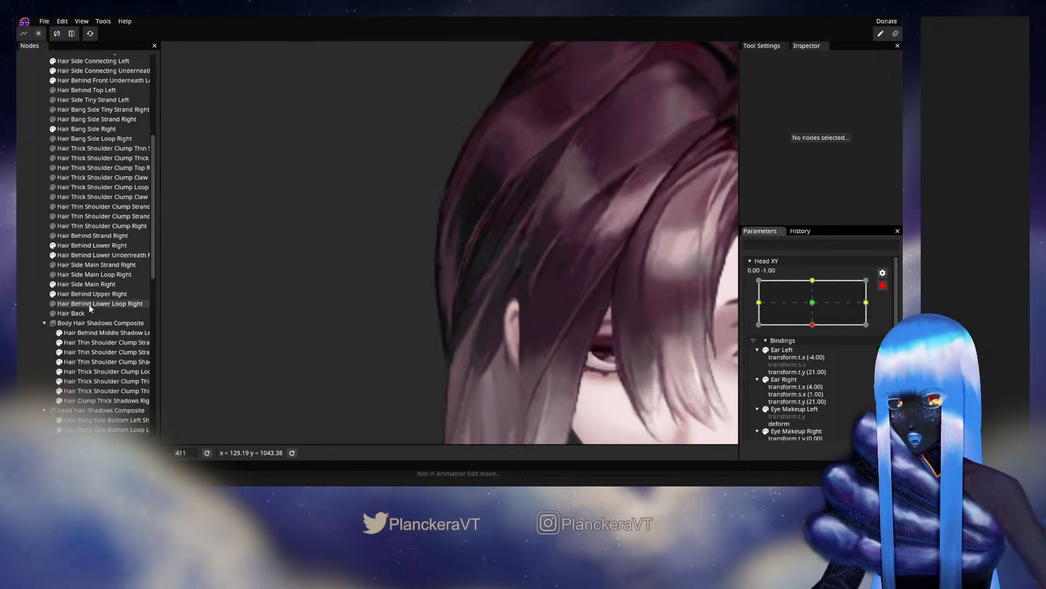
pyautogui.click(78, 284)
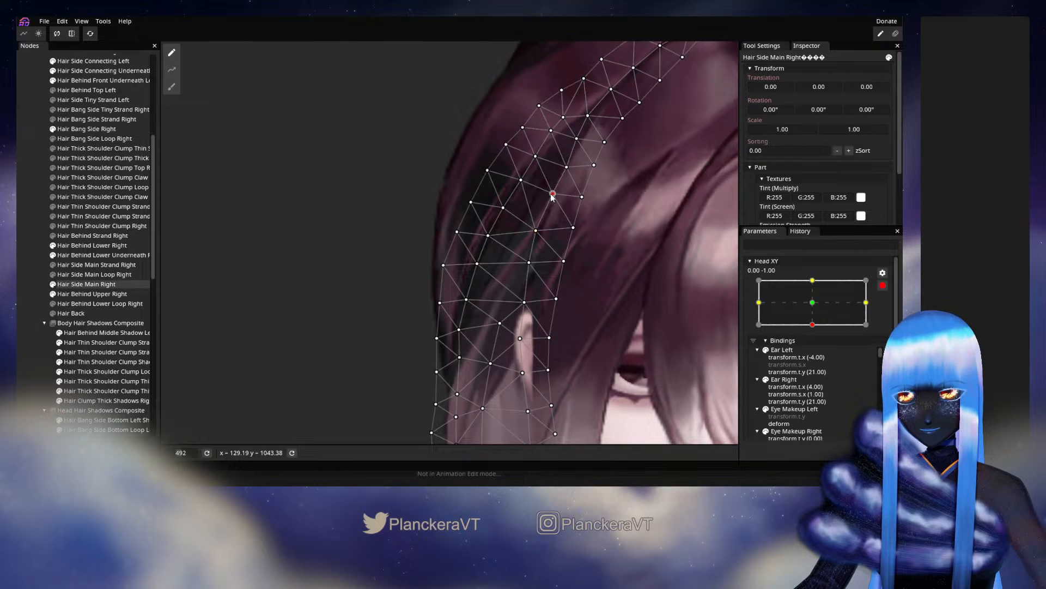
pyautogui.click(567, 167)
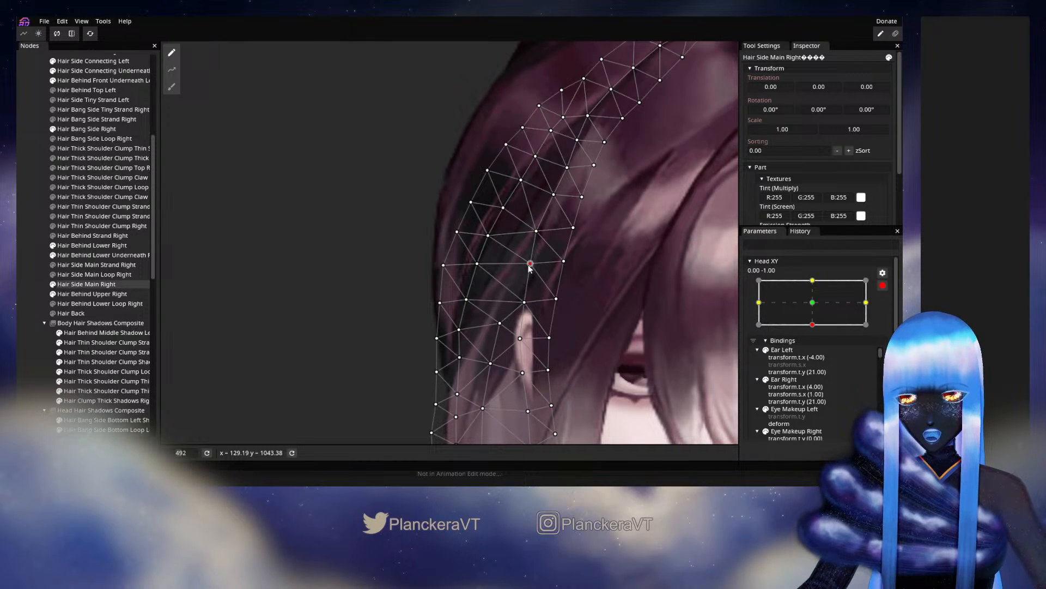
pyautogui.click(488, 237)
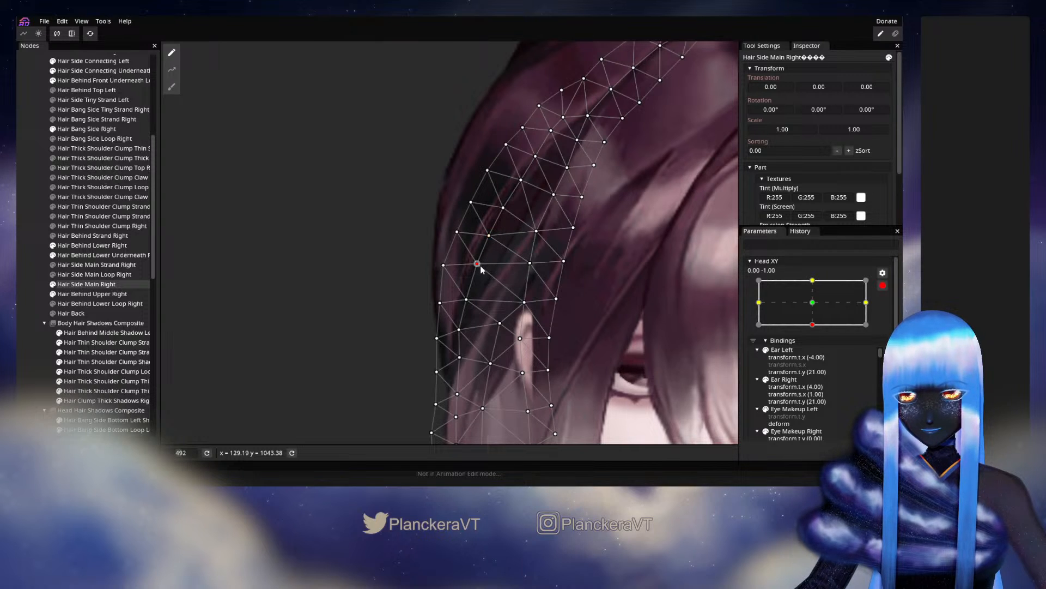
pyautogui.moveTo(481, 269); pyautogui.dragTo(473, 306)
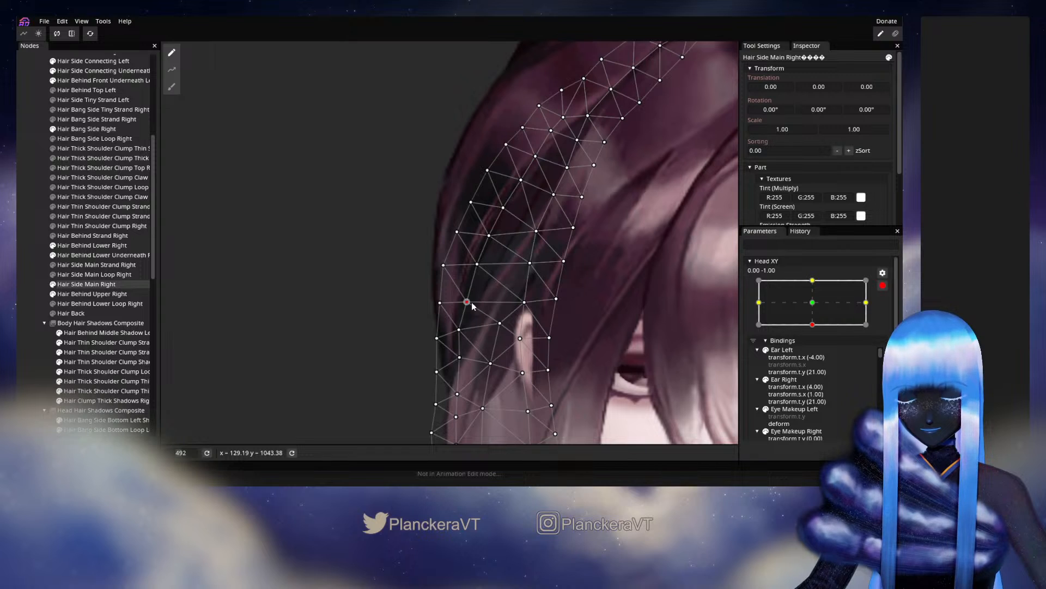
# Recheck the head-down motion and nudge the Hair Side Main Right vertices between the ear's upper tip and the outer hair edge slightly upward
pyautogui.click(609, 336)
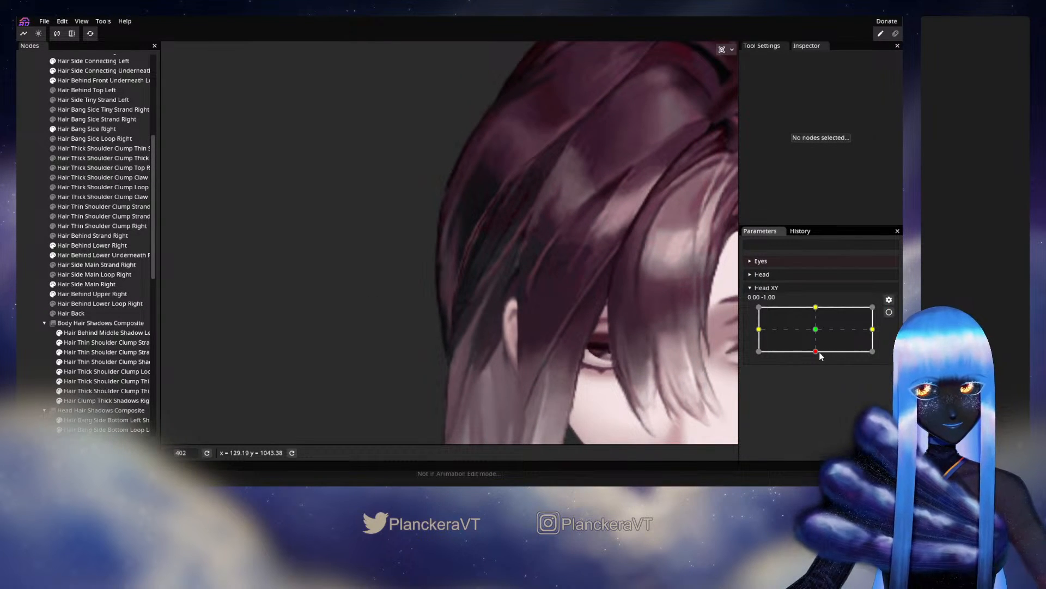
pyautogui.moveTo(816, 351)
pyautogui.mouseDown()
pyautogui.moveTo(816, 330)
pyautogui.moveTo(816, 351)
pyautogui.mouseUp()
pyautogui.click(889, 312)
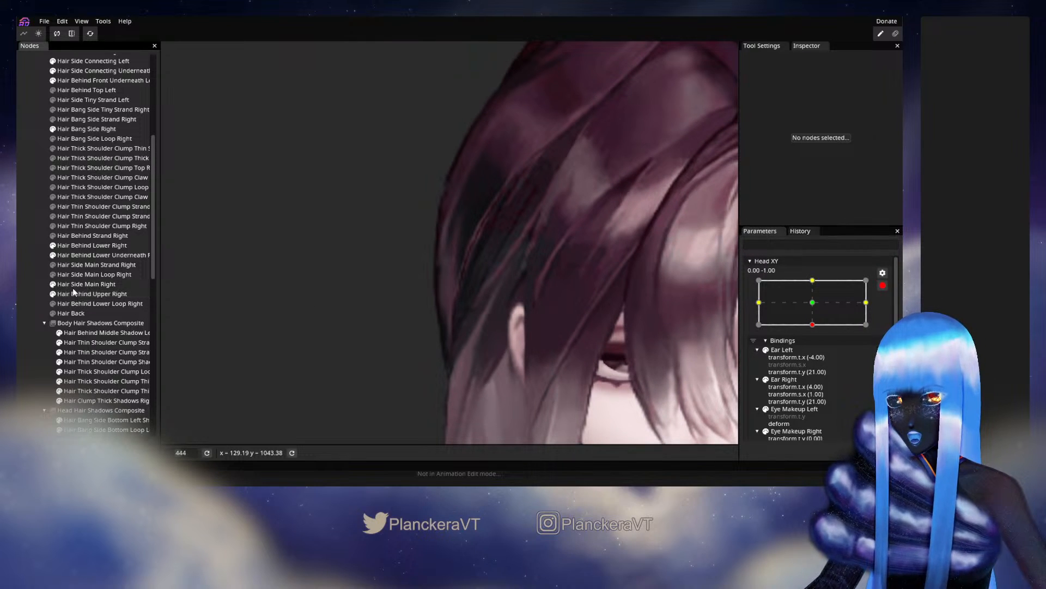
pyautogui.click(86, 284)
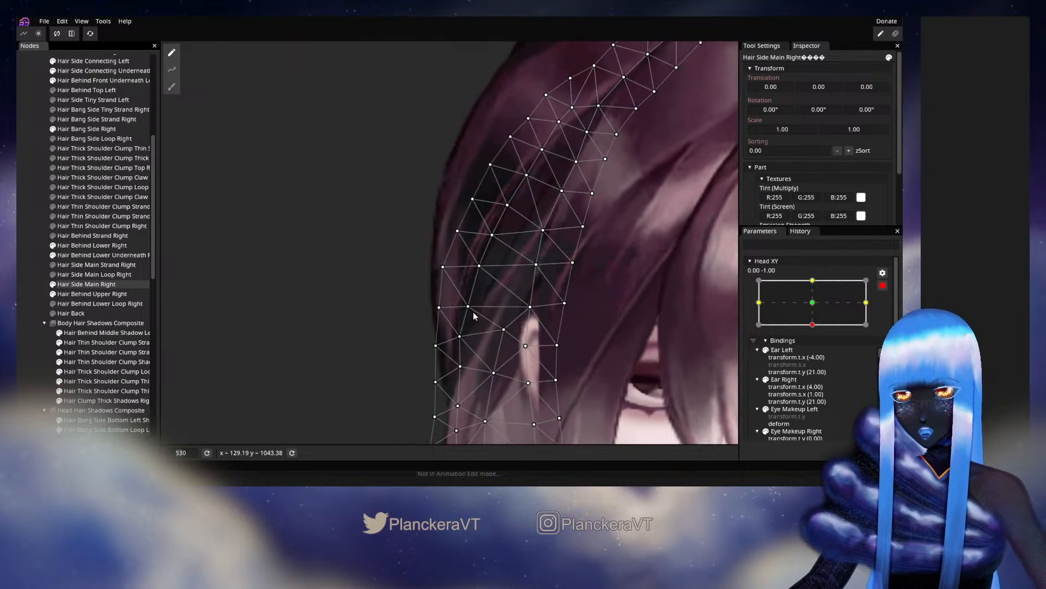
pyautogui.moveTo(469, 311); pyautogui.dragTo(463, 331)
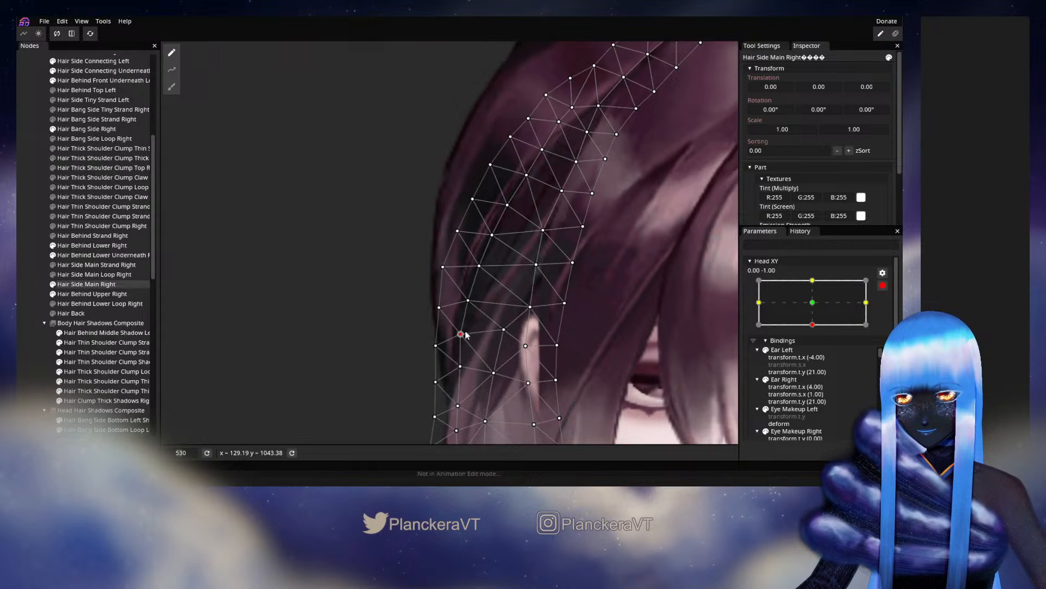
pyautogui.click(505, 329)
pyautogui.moveTo(529, 308); pyautogui.dragTo(528, 305)
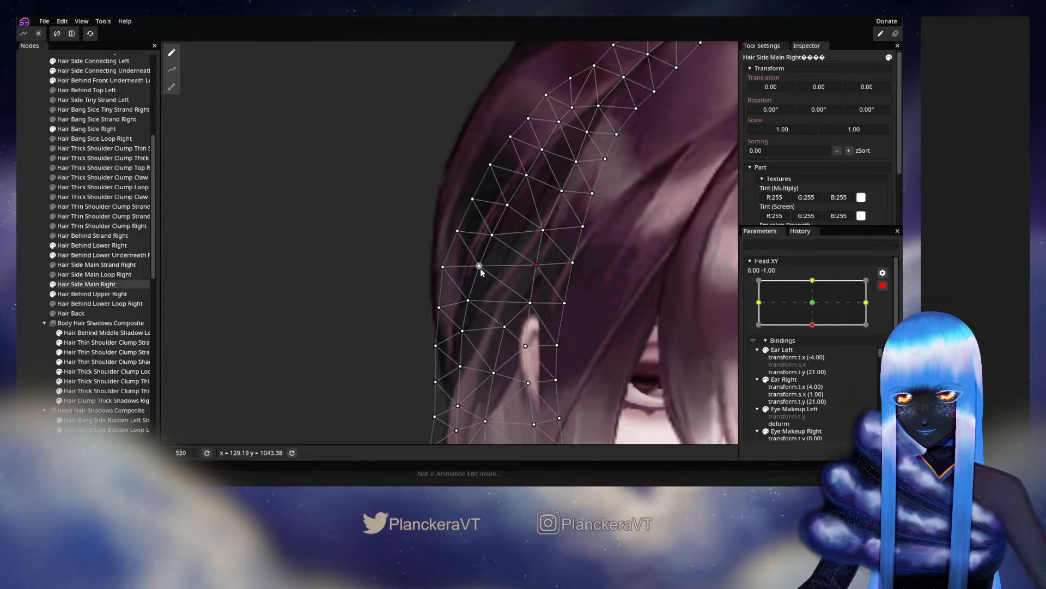
# Fine-tune the interior Hair Side Main Right vertices in the dark strands just above the ear
pyautogui.moveTo(480, 269); pyautogui.dragTo(486, 274)
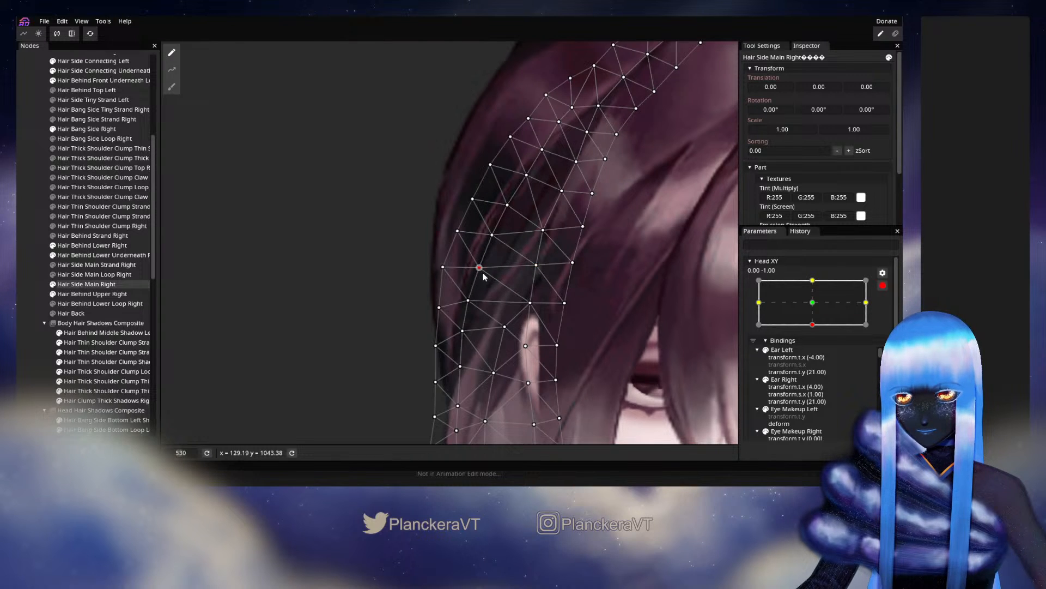
pyautogui.moveTo(543, 231); pyautogui.dragTo(546, 234)
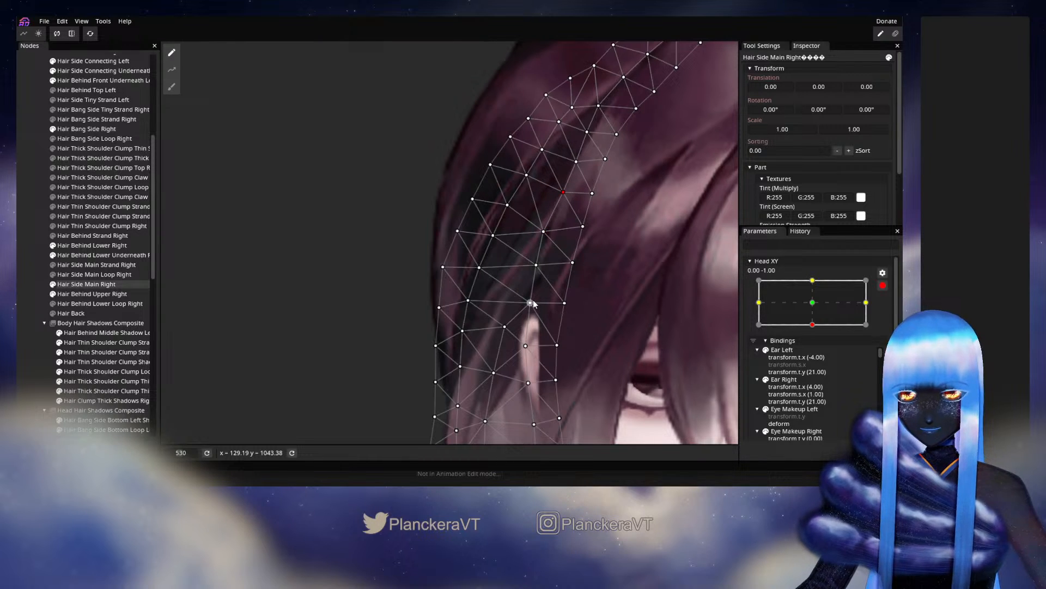
pyautogui.moveTo(530, 303); pyautogui.dragTo(532, 304)
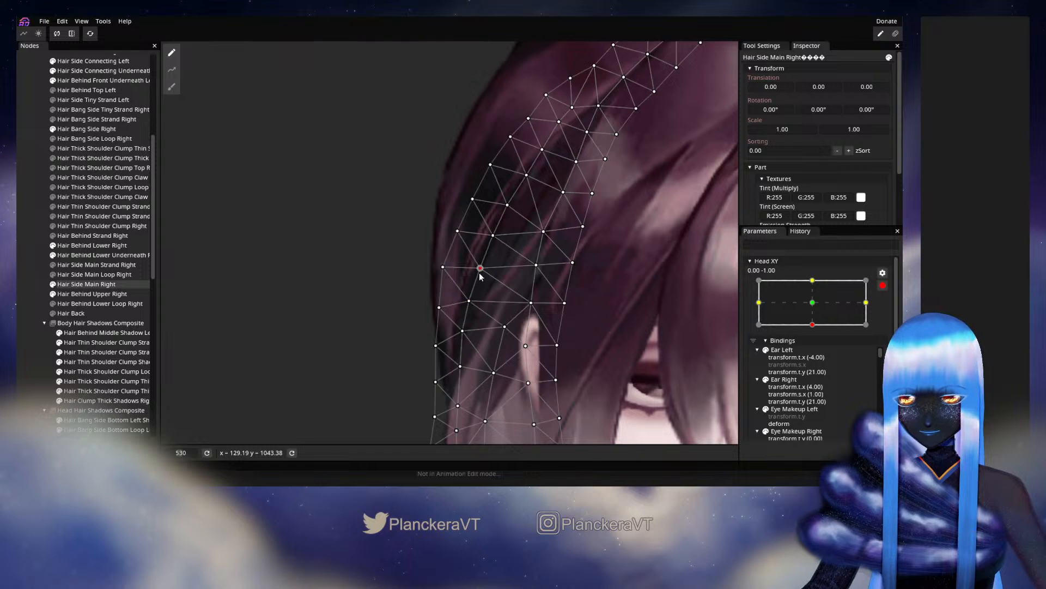
pyautogui.moveTo(480, 277); pyautogui.dragTo(482, 278)
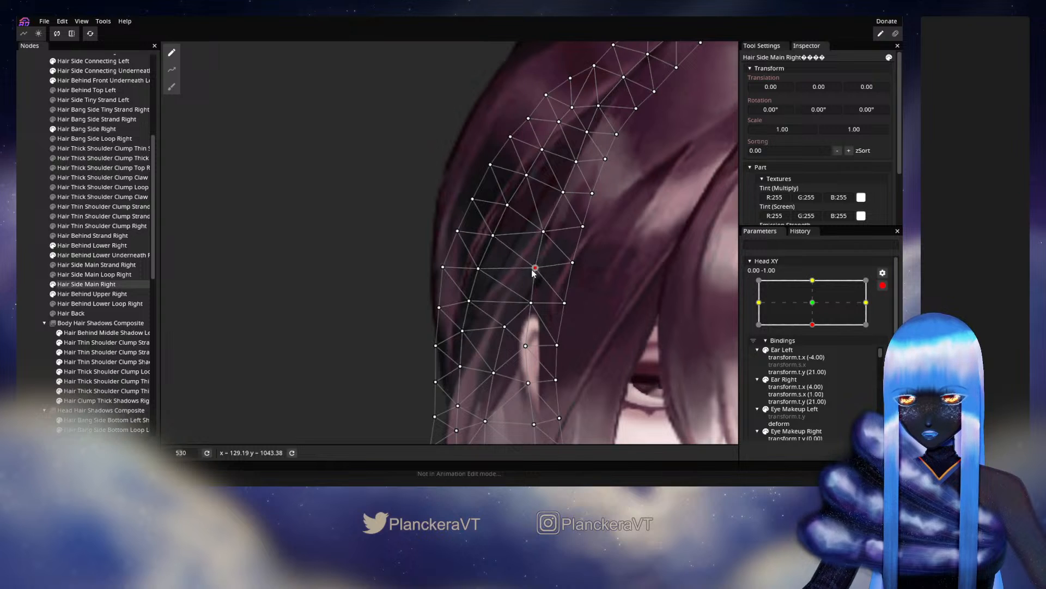
# Save the project and test how Hair Side Main Right follows Head XY between its center and downward keypoints
pyautogui.click(883, 285)
pyautogui.moveTo(816, 352)
pyautogui.mouseDown()
pyautogui.moveTo(816, 331)
pyautogui.moveTo(813, 349)
pyautogui.mouseUp()
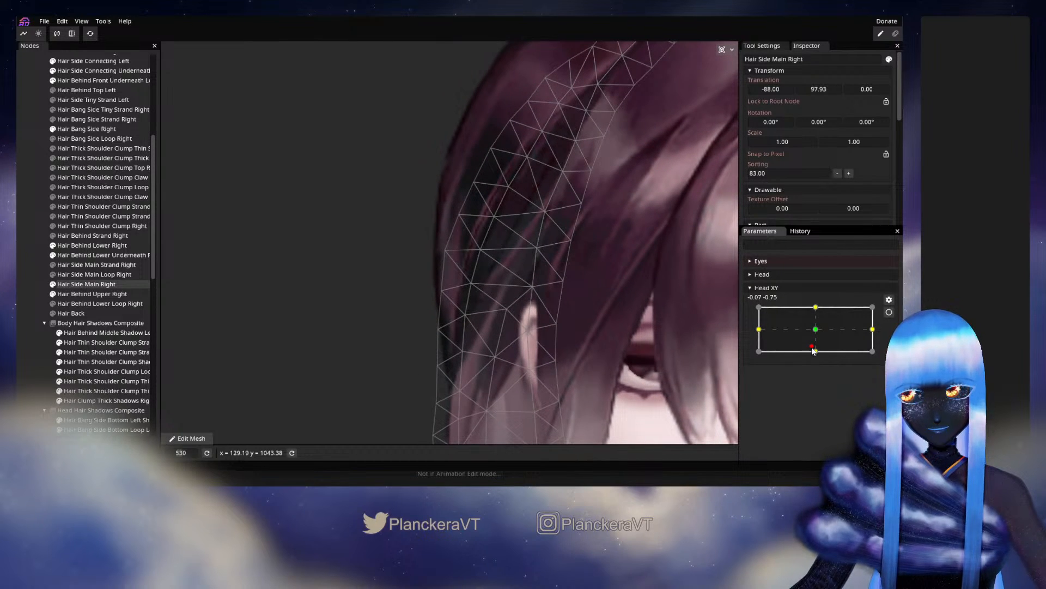
pyautogui.hotkey('ctrl', 's')
pyautogui.moveTo(813, 350); pyautogui.dragTo(816, 330)
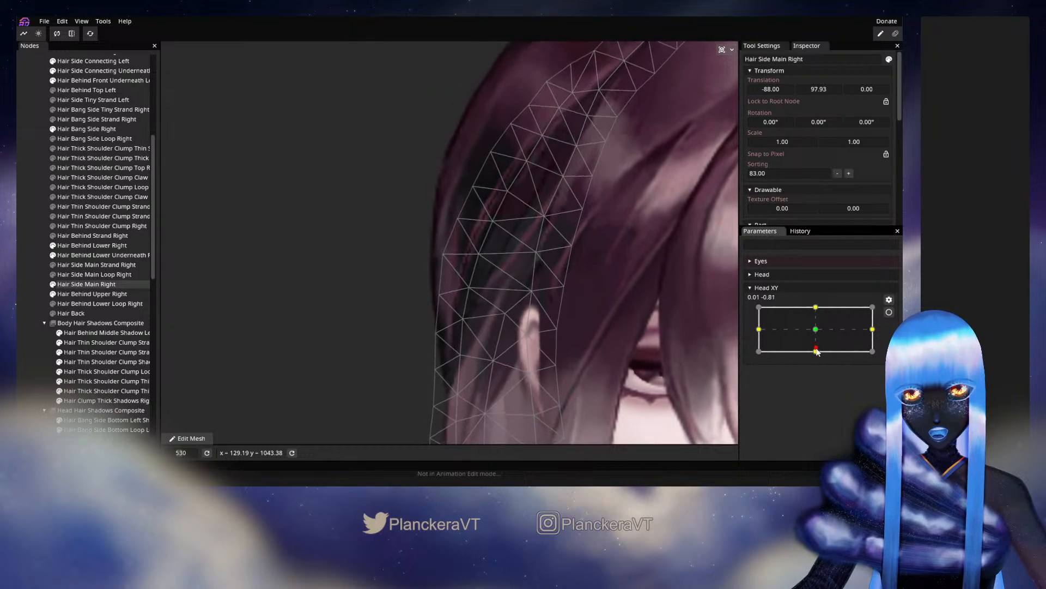
pyautogui.moveTo(818, 336); pyautogui.dragTo(817, 353)
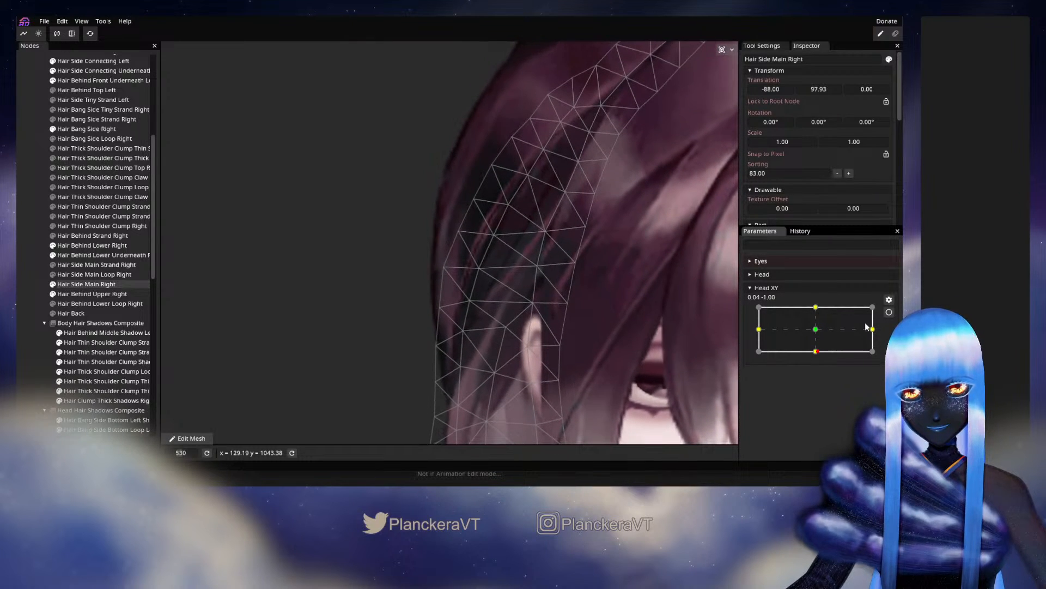
# Edit the 0.00, -1.00 keypoint again and slightly shift the Hair Side Main Right vertices from the ear's tip up along the inner strand
pyautogui.click(889, 312)
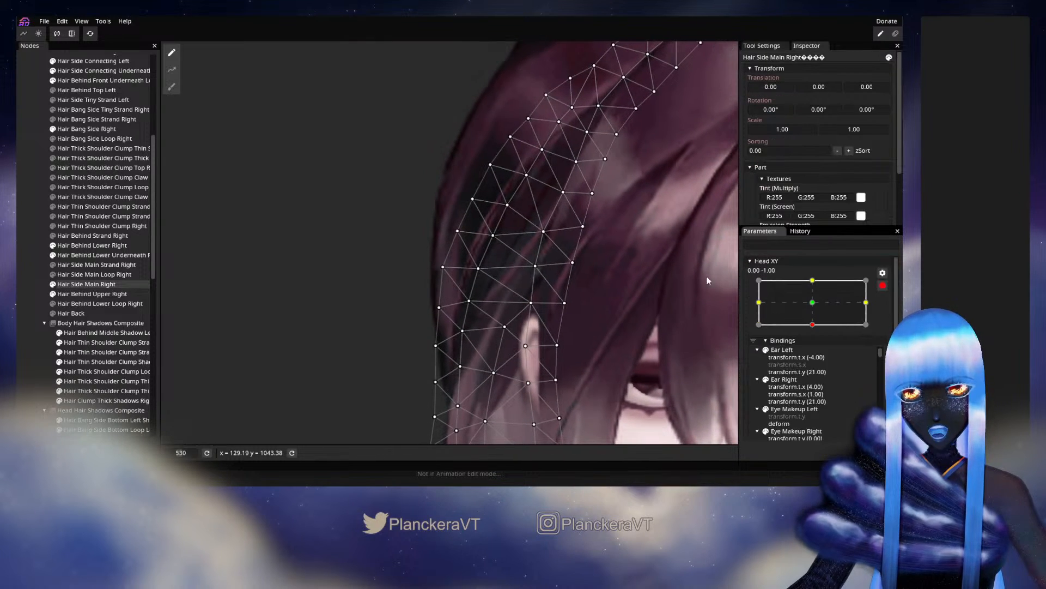
pyautogui.click(493, 235)
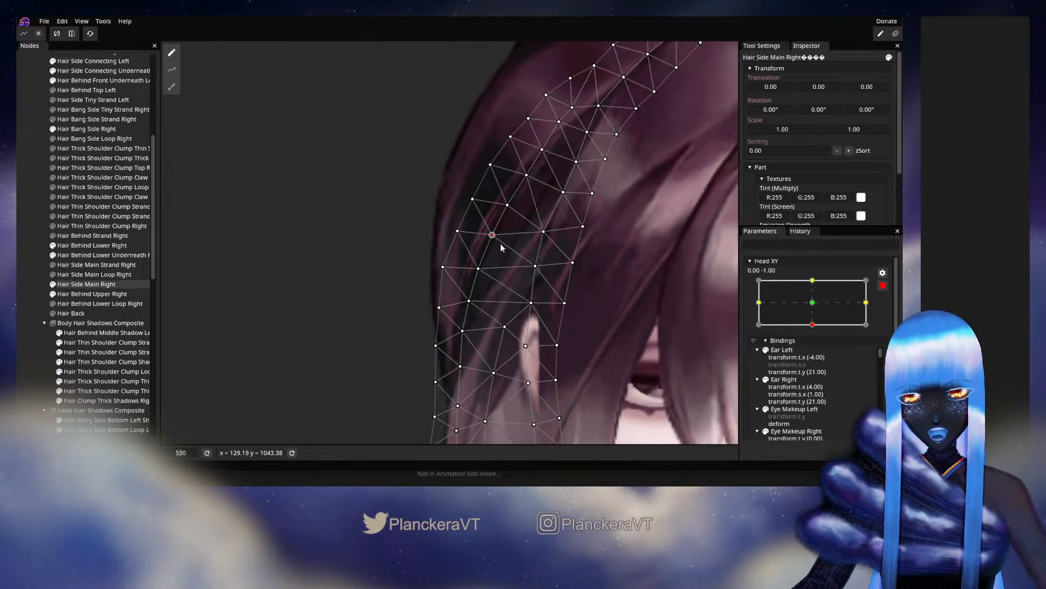
pyautogui.click(536, 267)
pyautogui.click(544, 232)
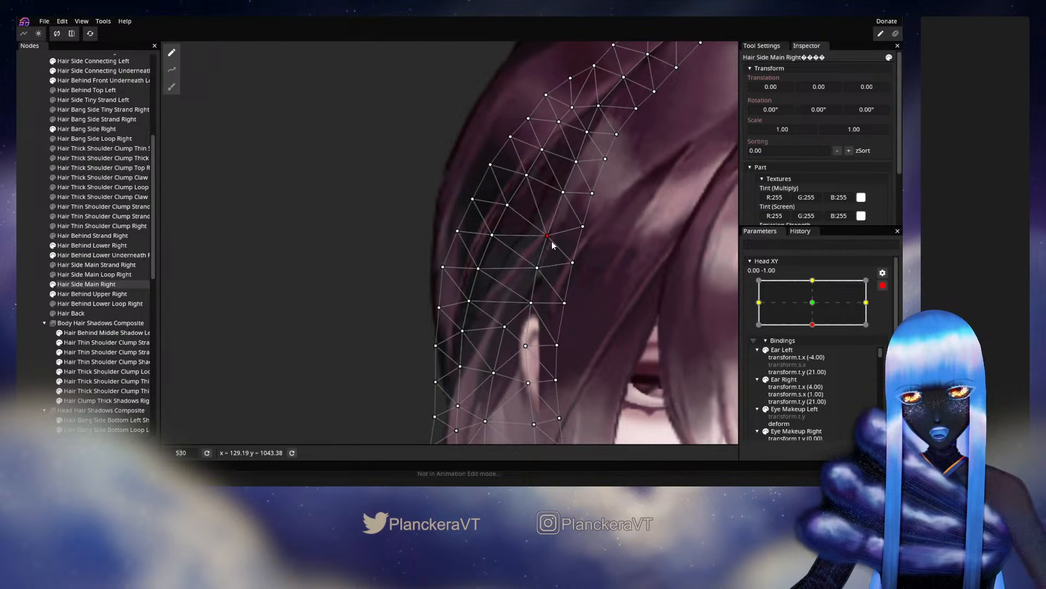
pyautogui.click(563, 192)
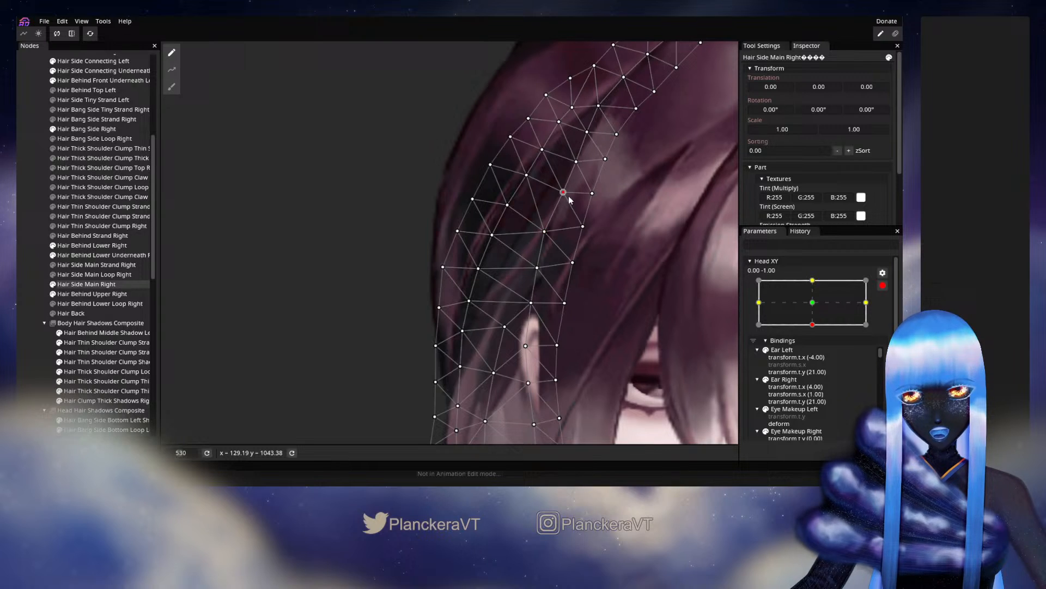
pyautogui.click(532, 305)
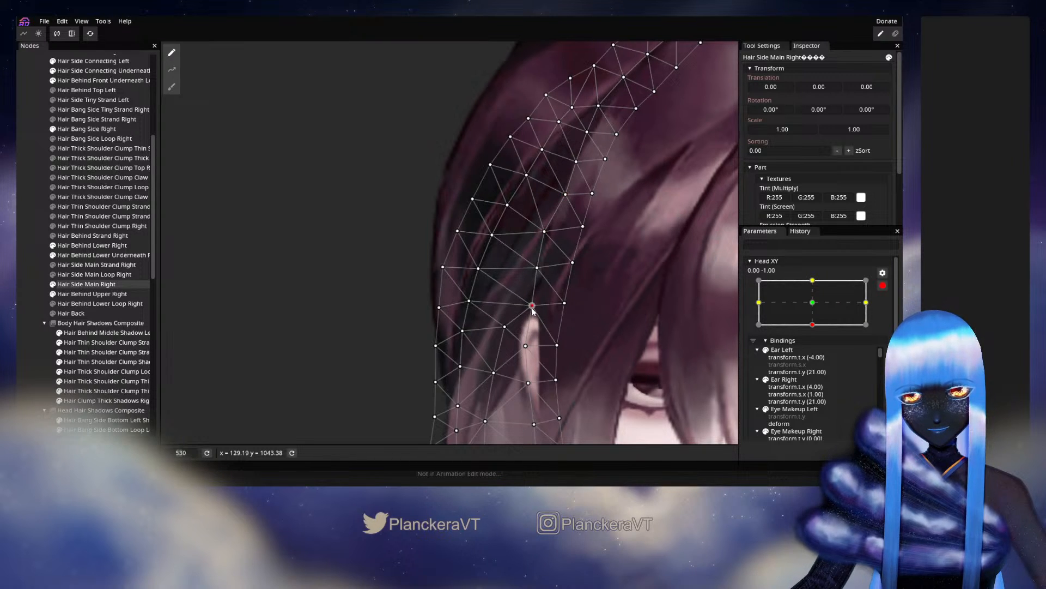
pyautogui.click(478, 270)
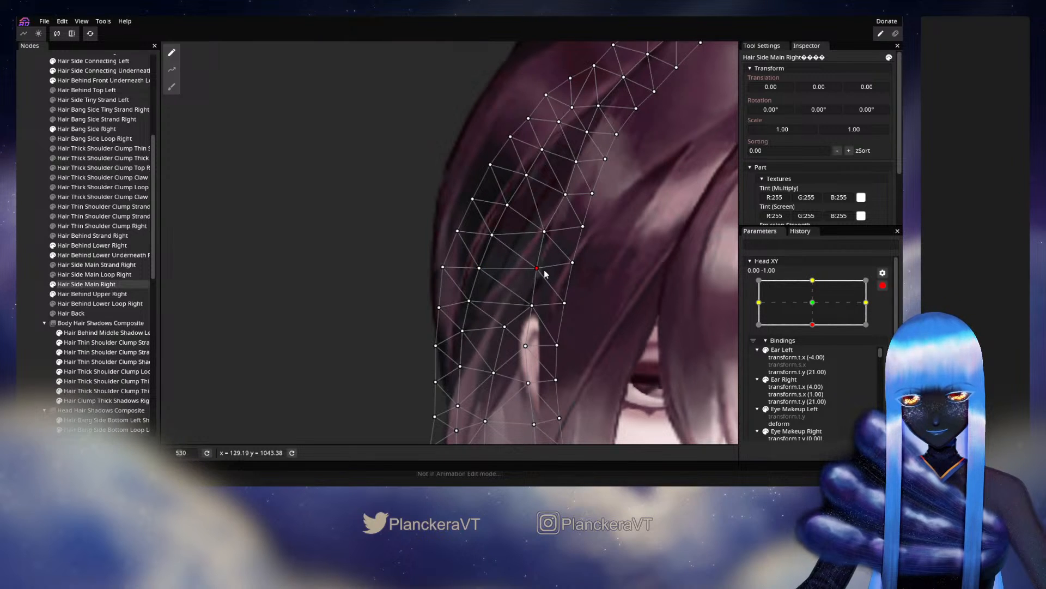
pyautogui.click(549, 234)
pyautogui.moveTo(550, 238); pyautogui.dragTo(553, 239)
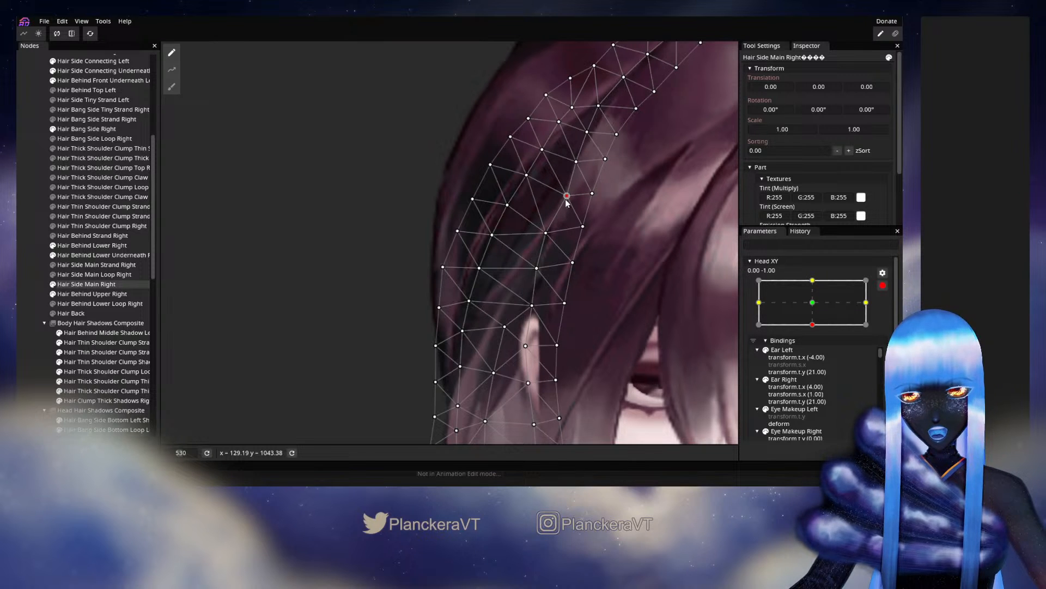
# Deselect the mesh and examine the whole head's hair while moving Head XY from its downward keypoint to the center
pyautogui.click(60, 285)
pyautogui.scroll(-3, 541, 265)
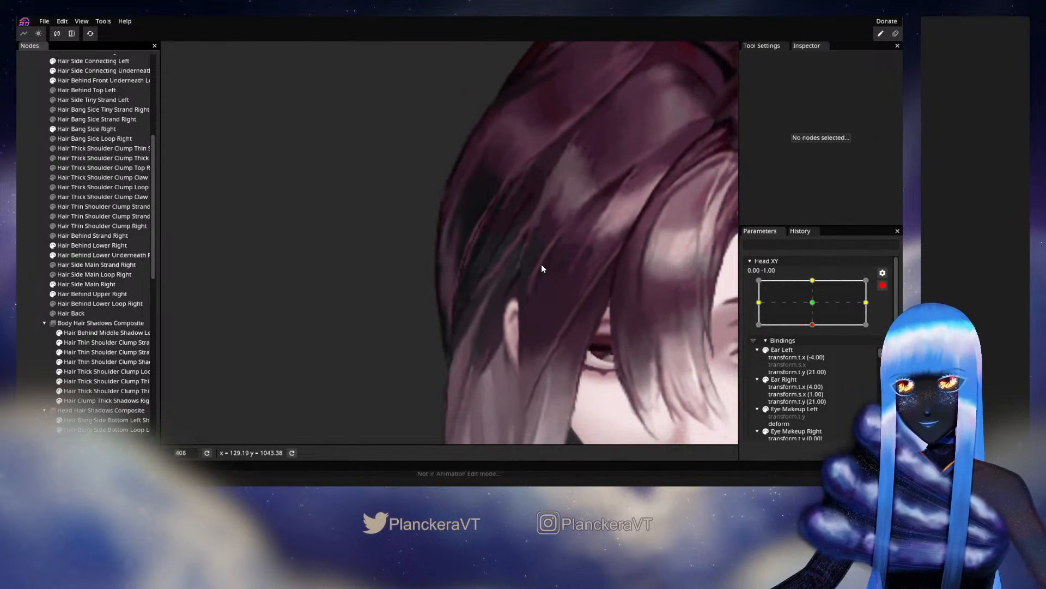
pyautogui.scroll(-6, 541, 264)
pyautogui.scroll(3, 549, 259)
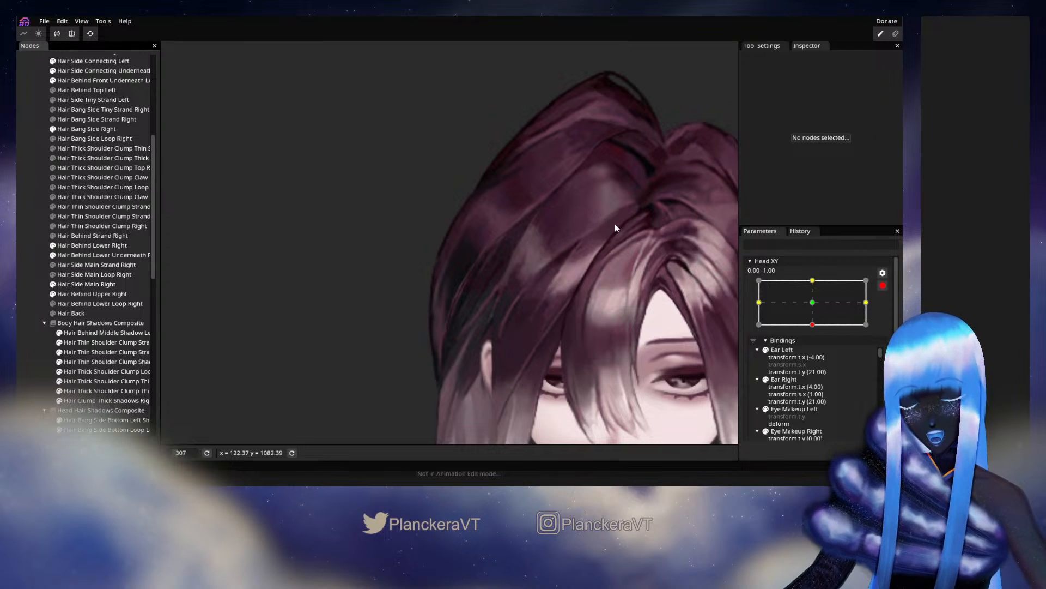
pyautogui.moveTo(615, 223); pyautogui.dragTo(568, 256)
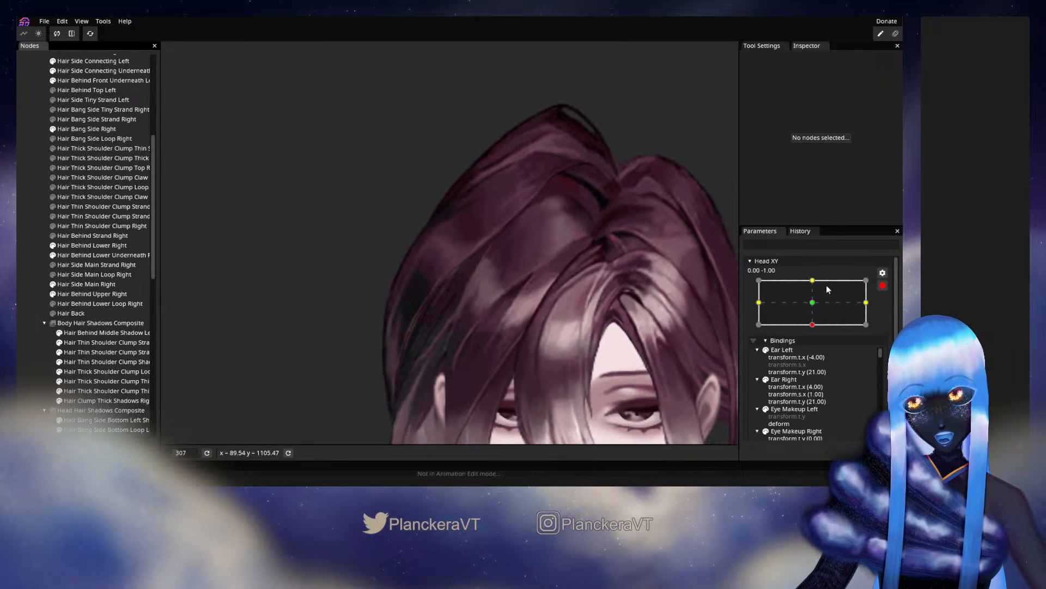
pyautogui.click(883, 285)
pyautogui.scroll(-3, 626, 292)
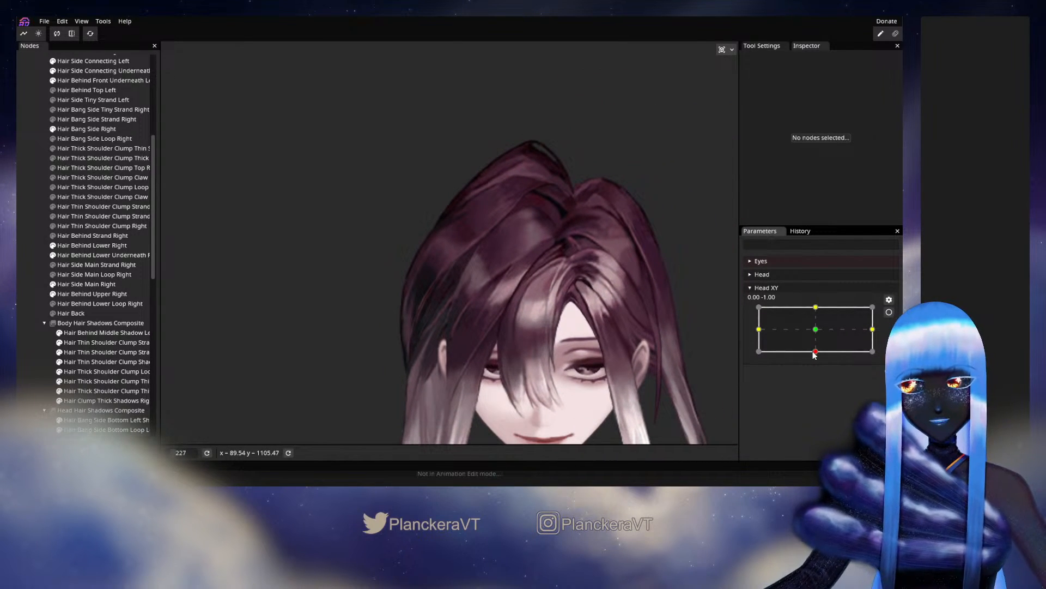
pyautogui.moveTo(814, 354); pyautogui.dragTo(817, 331)
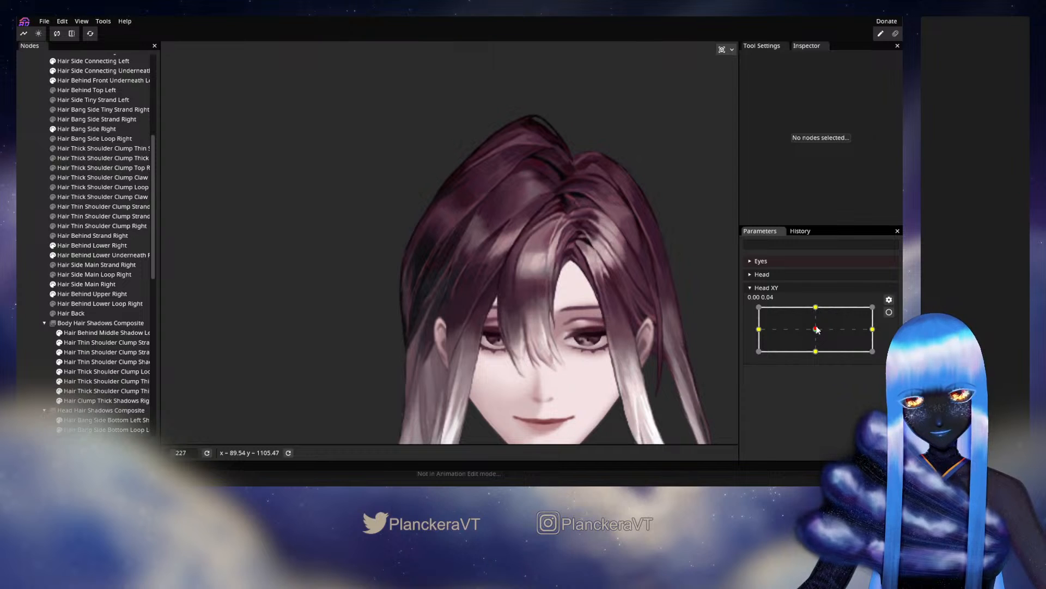
# Move Head XY back to its downward keypoint and examine the dark hair strands above the right-side ear
pyautogui.moveTo(816, 329); pyautogui.dragTo(818, 353)
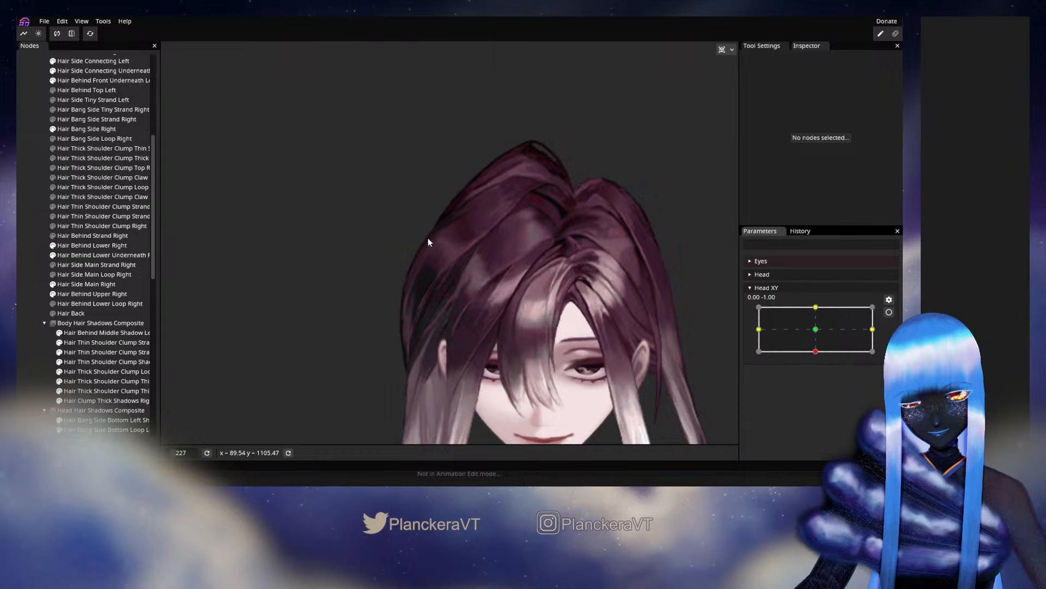
pyautogui.moveTo(428, 242); pyautogui.dragTo(561, 311)
pyautogui.scroll(3, 623, 314)
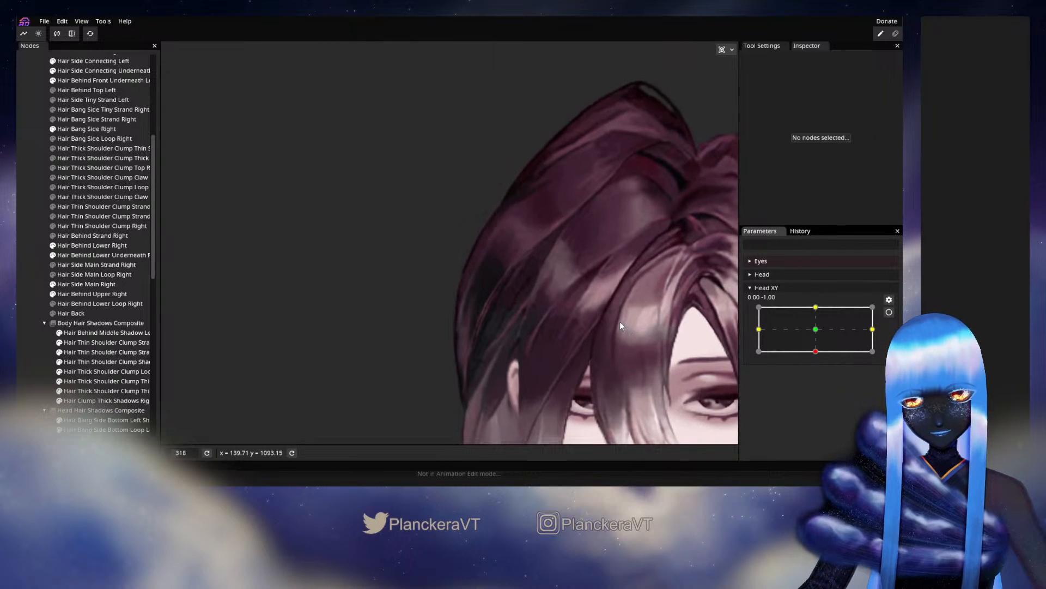
pyautogui.scroll(4, 621, 326)
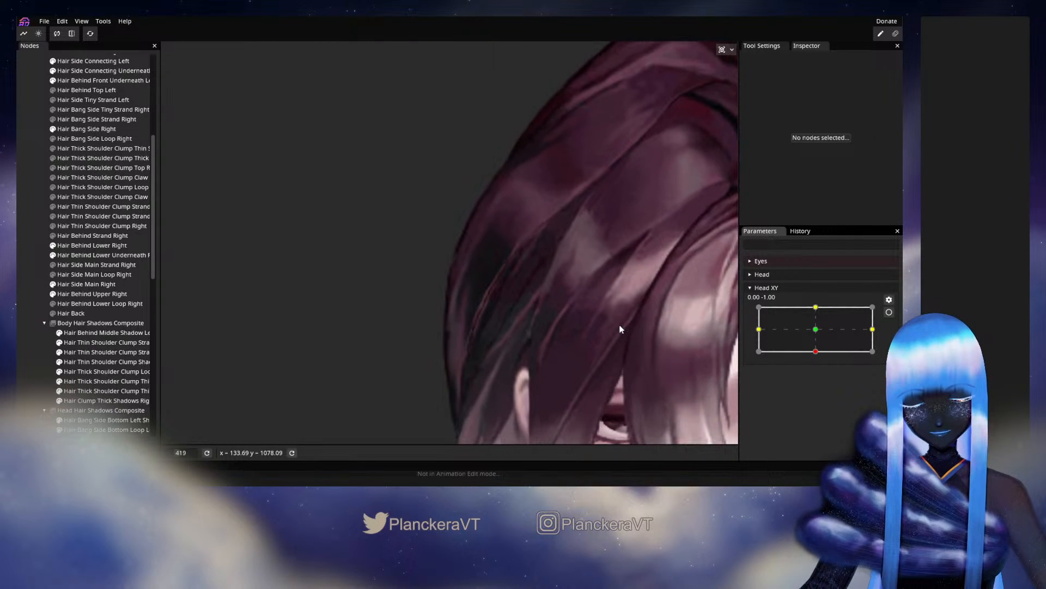
pyautogui.moveTo(619, 328); pyautogui.dragTo(600, 303)
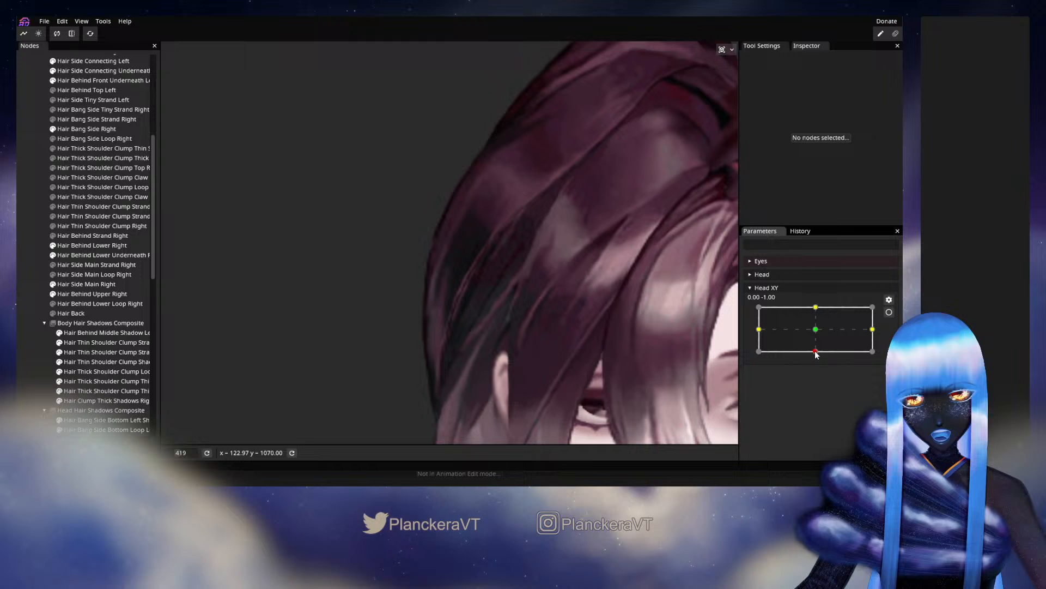
pyautogui.moveTo(815, 353)
pyautogui.mouseDown()
pyautogui.moveTo(815, 334)
pyautogui.moveTo(815, 356)
pyautogui.mouseUp()
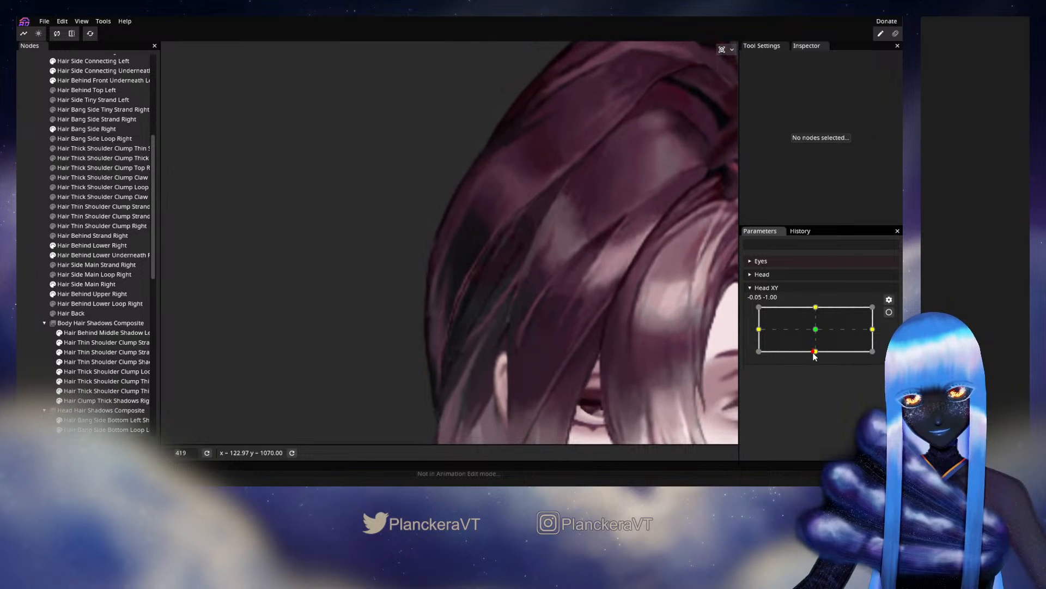
# Edit the 0.00, -1.00 keypoint and slightly shift the inner column of Hair Side Main Right vertices down to the ear's tip
pyautogui.click(889, 312)
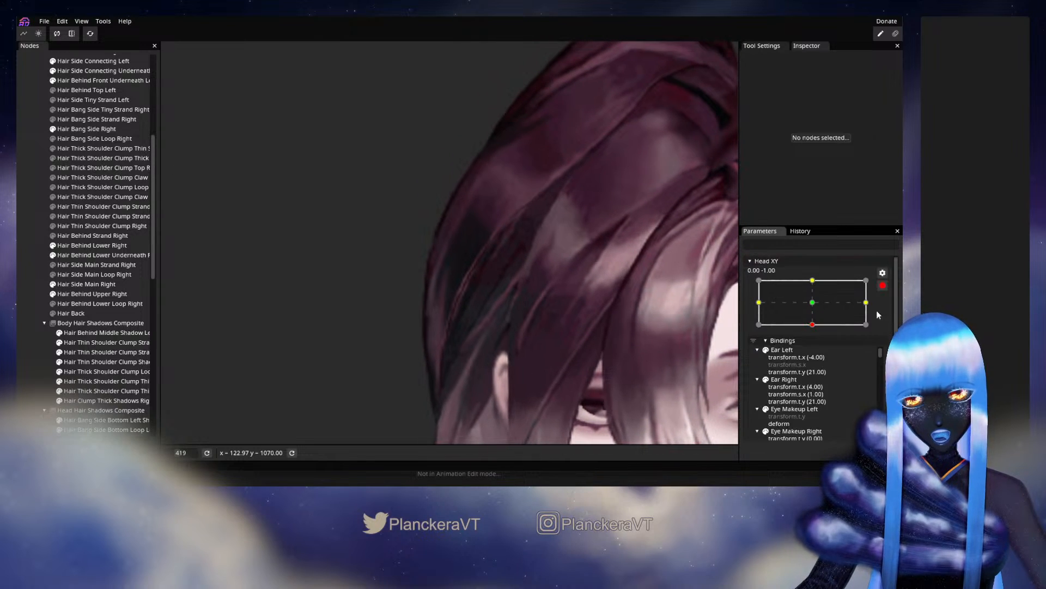
pyautogui.click(76, 285)
pyautogui.scroll(2, 589, 283)
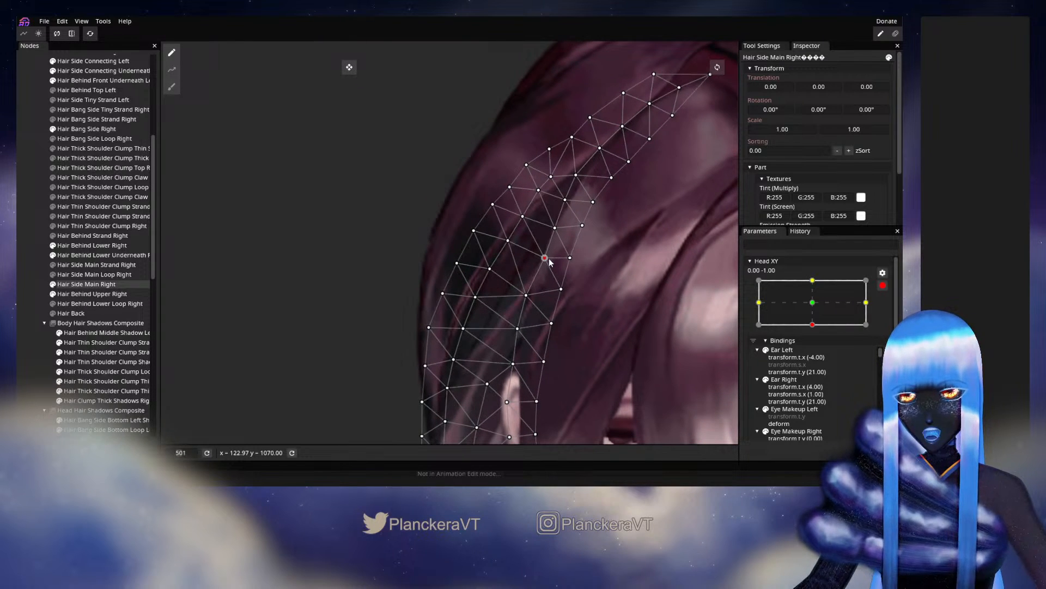
pyautogui.moveTo(549, 260); pyautogui.dragTo(547, 256)
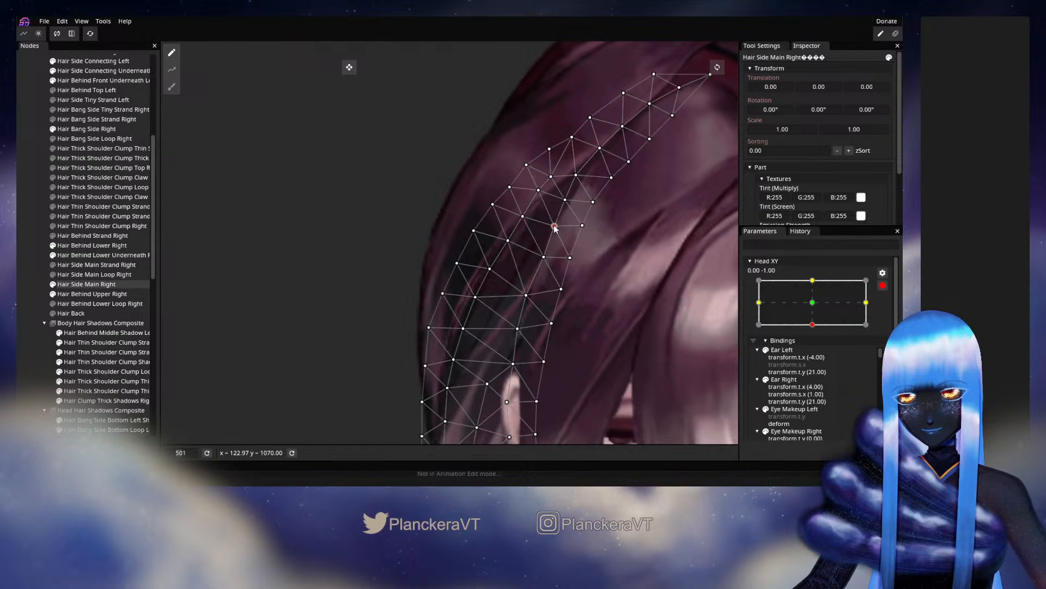
pyautogui.moveTo(544, 258); pyautogui.dragTo(541, 256)
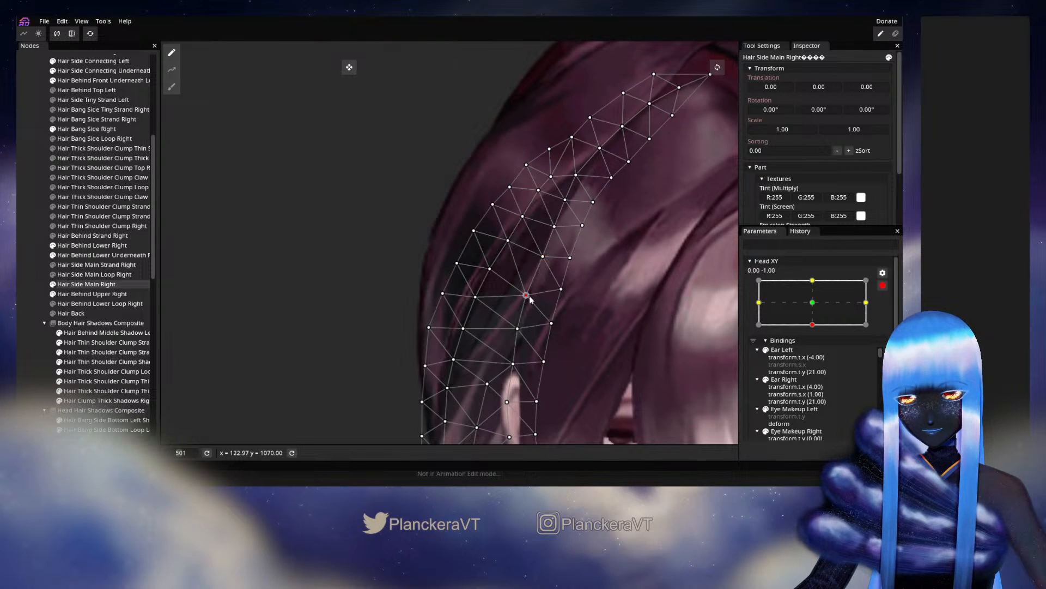
pyautogui.moveTo(525, 295); pyautogui.dragTo(528, 298)
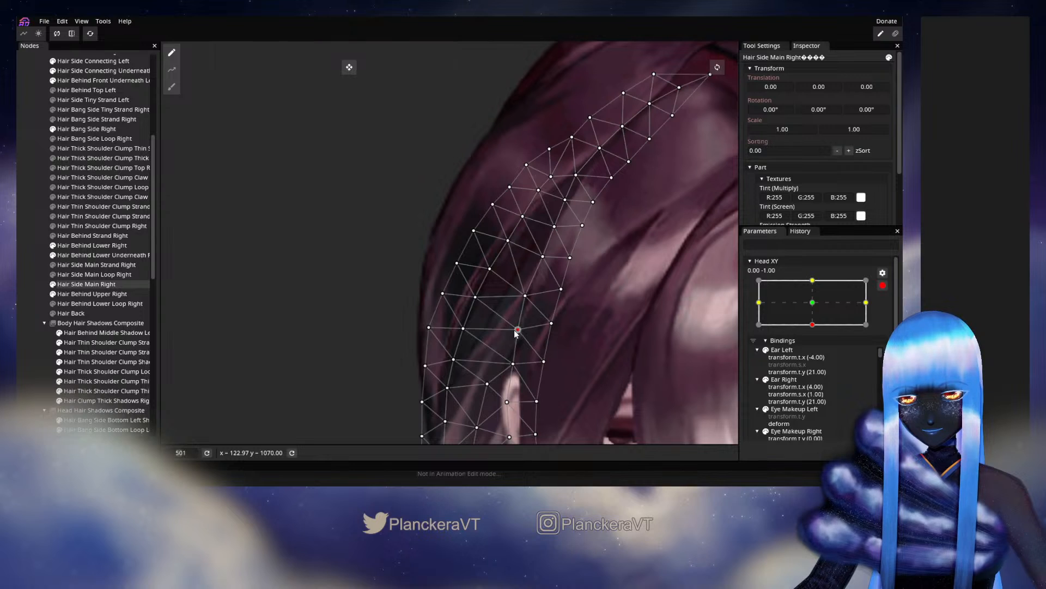
pyautogui.moveTo(516, 332); pyautogui.dragTo(513, 332)
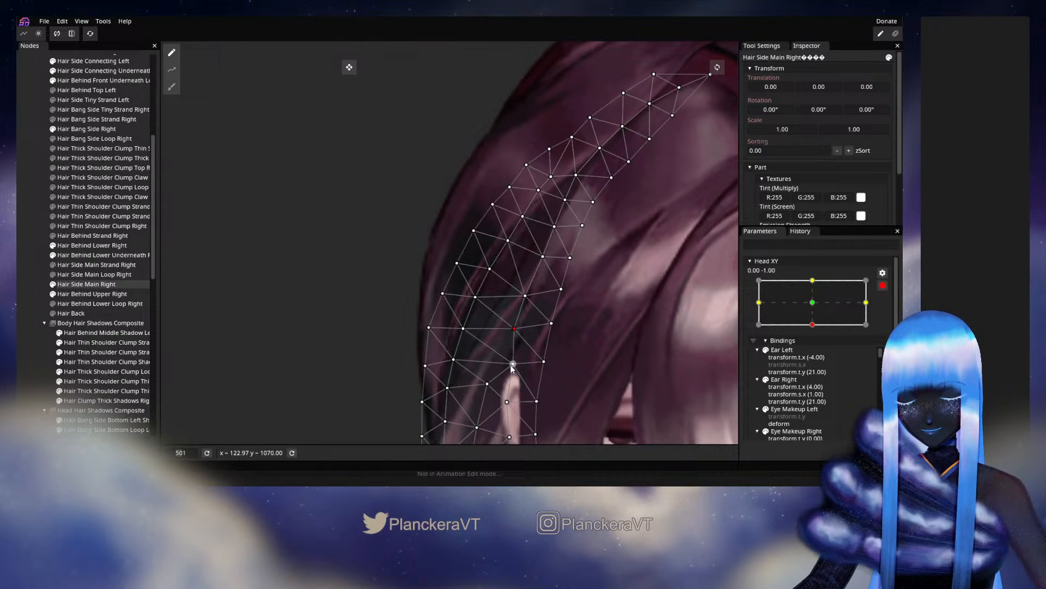
pyautogui.moveTo(512, 368); pyautogui.dragTo(508, 364)
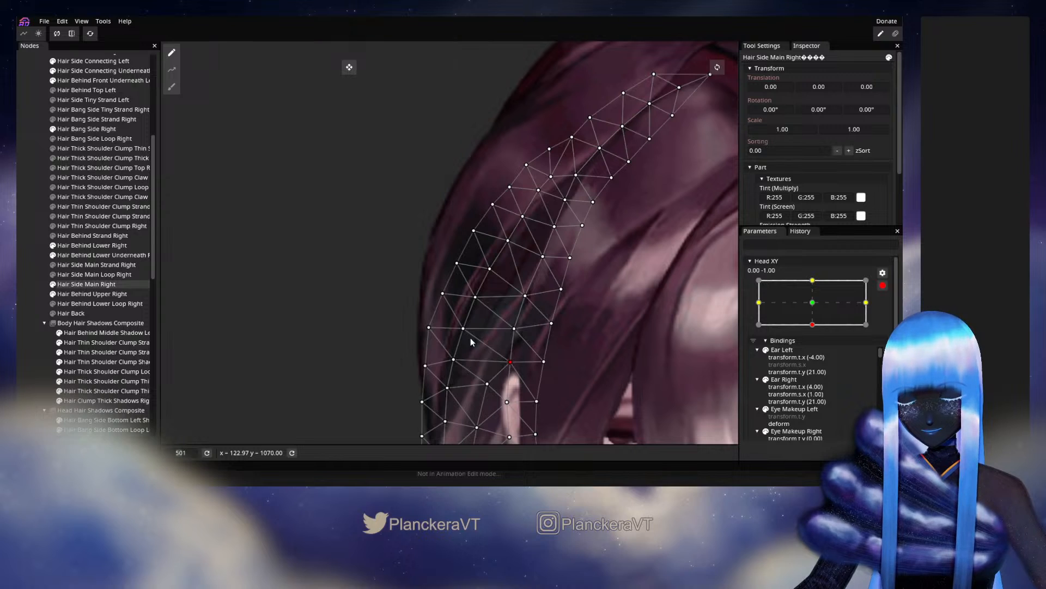
# Even out the paired interior Hair Side Main Right vertices on both dark strands around the ear's tip
pyautogui.moveTo(462, 329); pyautogui.dragTo(516, 331)
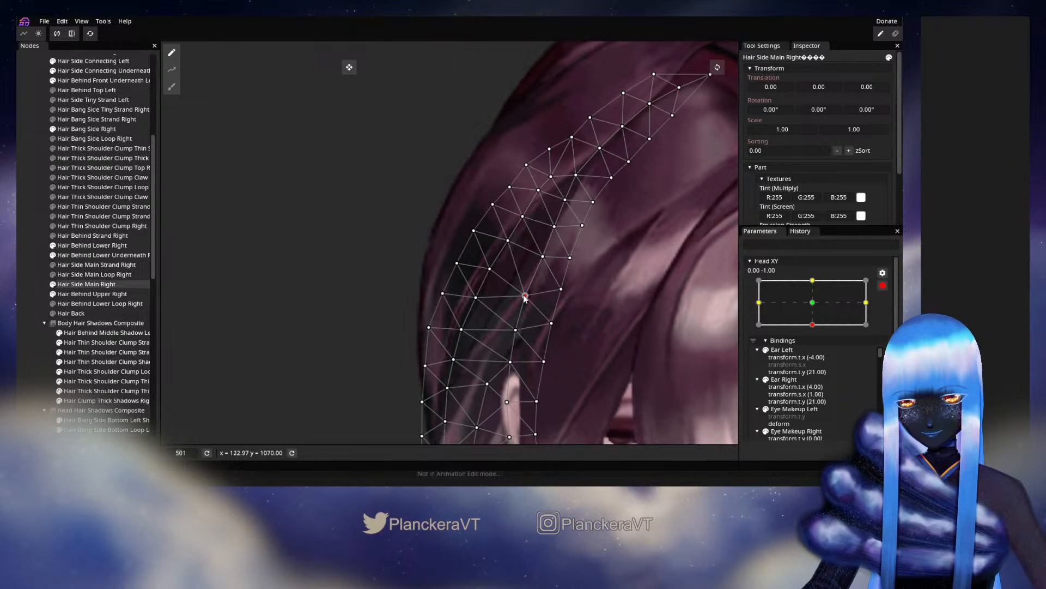
pyautogui.moveTo(526, 299); pyautogui.dragTo(522, 297)
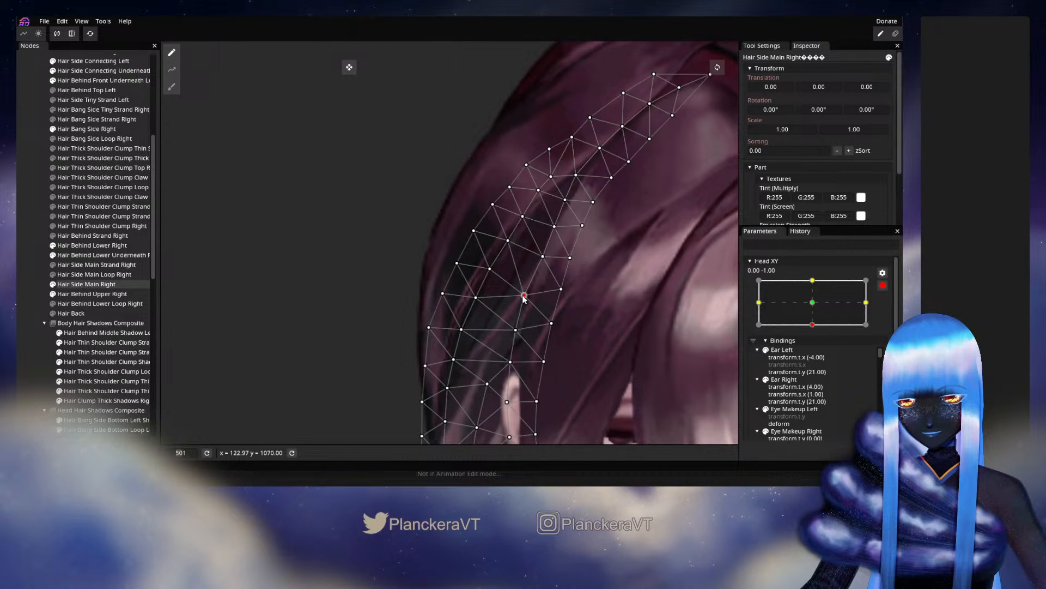
pyautogui.moveTo(458, 330); pyautogui.dragTo(460, 300)
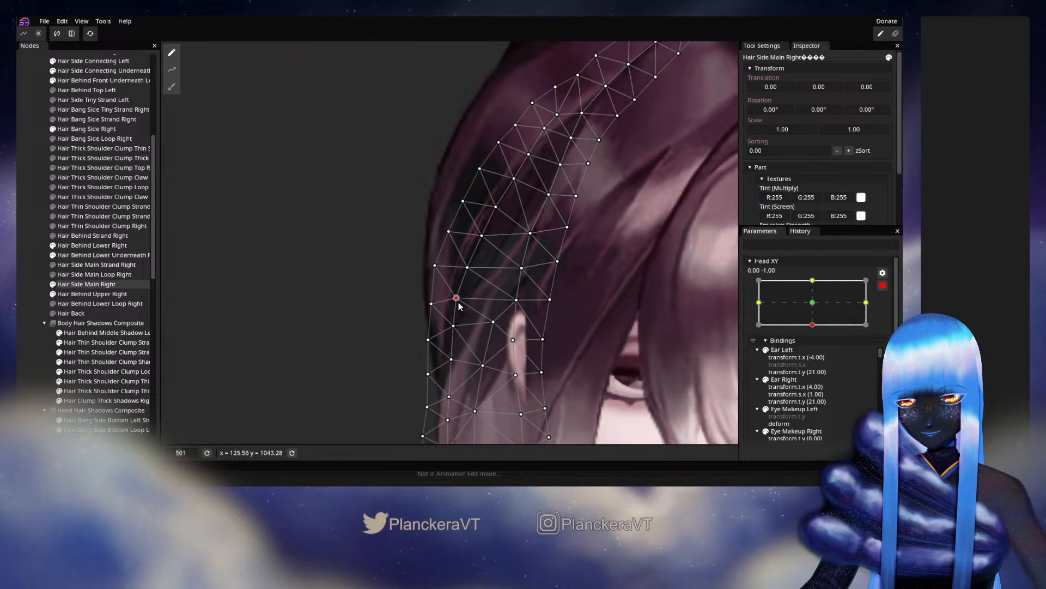
pyautogui.moveTo(519, 301); pyautogui.dragTo(522, 305)
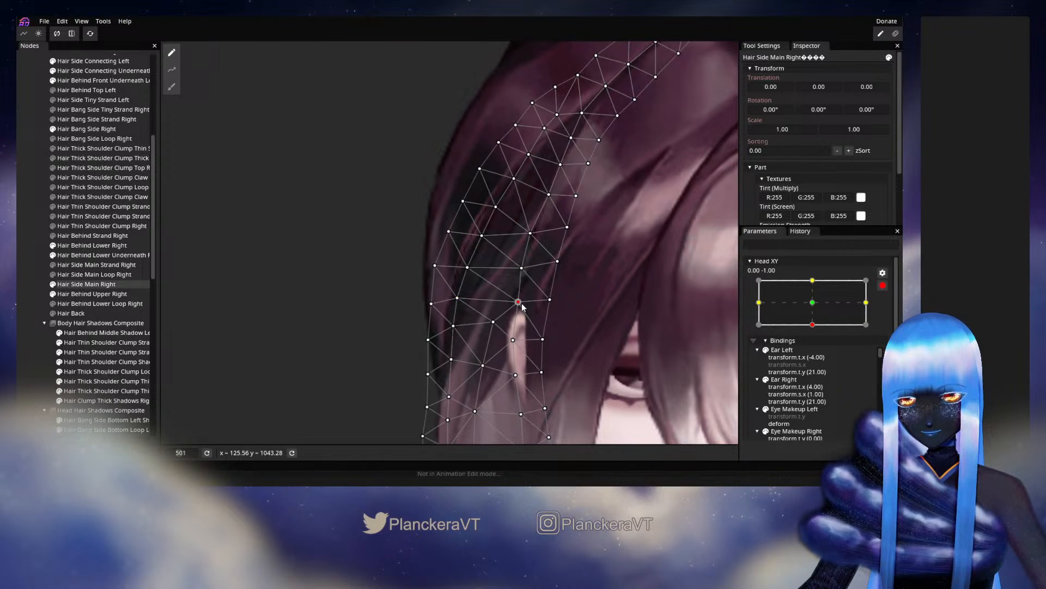
pyautogui.click(467, 268)
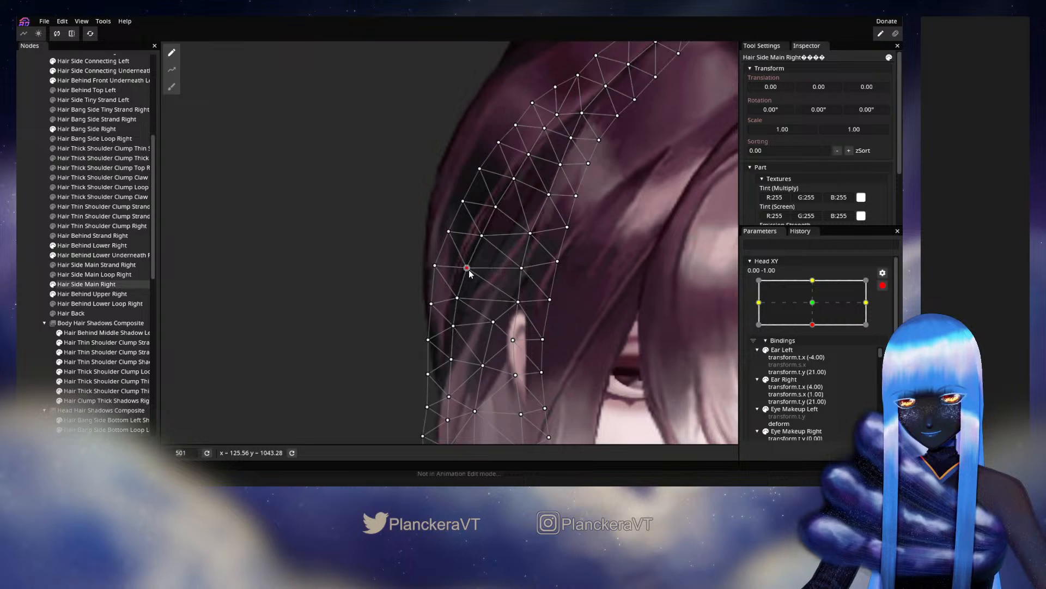
# Deselect the mesh, leave keypoint editing, and test the hair's motion around Head XY's downward keypoint
pyautogui.keyDown('ctrl'); pyautogui.click(60, 282); pyautogui.keyUp('ctrl')
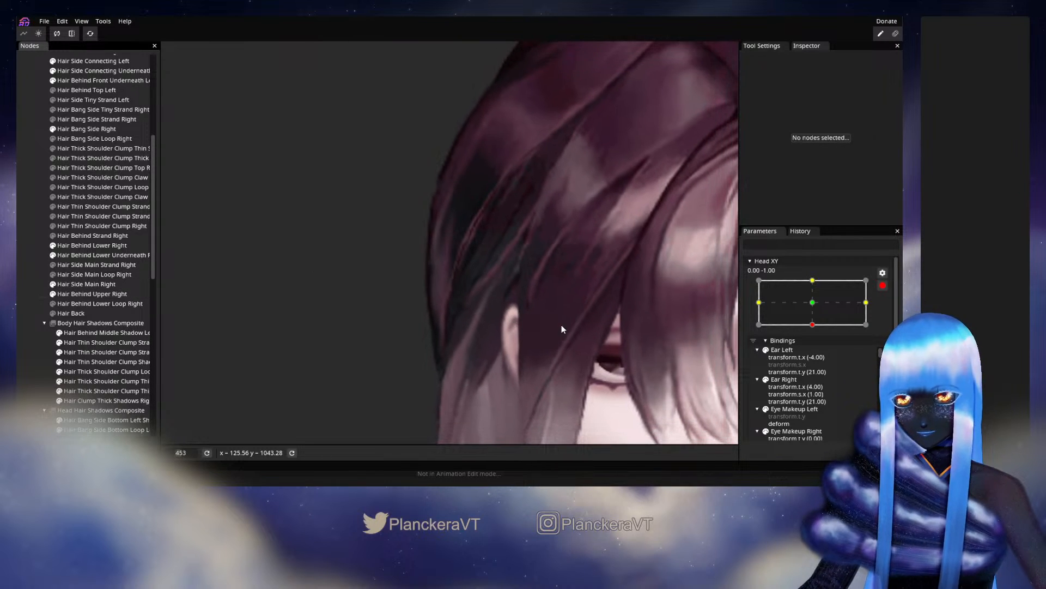
pyautogui.click(883, 286)
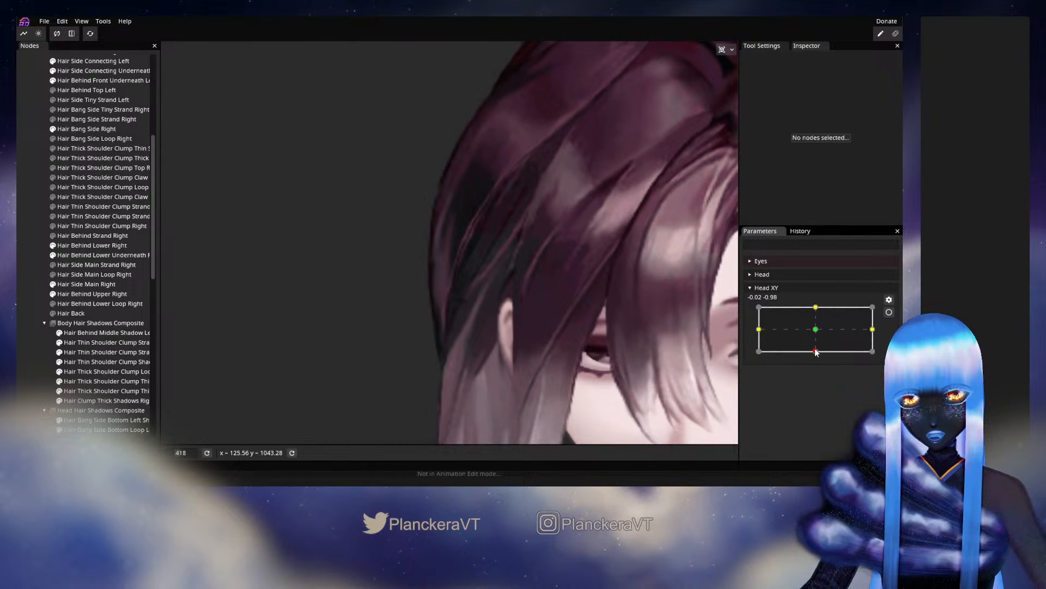
pyautogui.moveTo(816, 351)
pyautogui.mouseDown()
pyautogui.moveTo(816, 332)
pyautogui.moveTo(817, 357)
pyautogui.mouseUp()
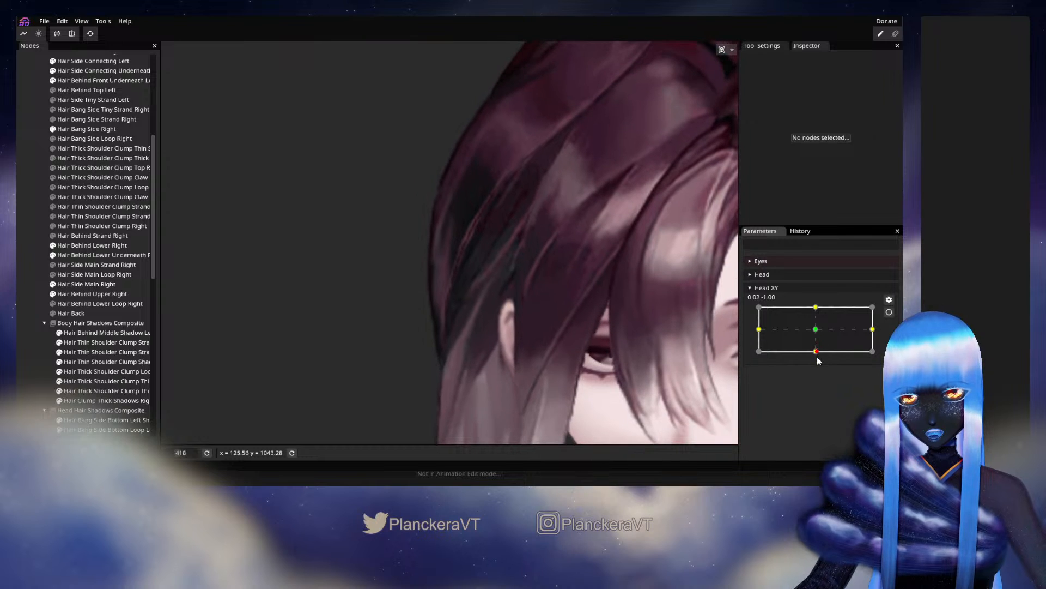
# Edit the 0.00, -1.00 keypoint again and nudge the three Hair Side Main Right vertices directly above the ear's tip
pyautogui.click(889, 313)
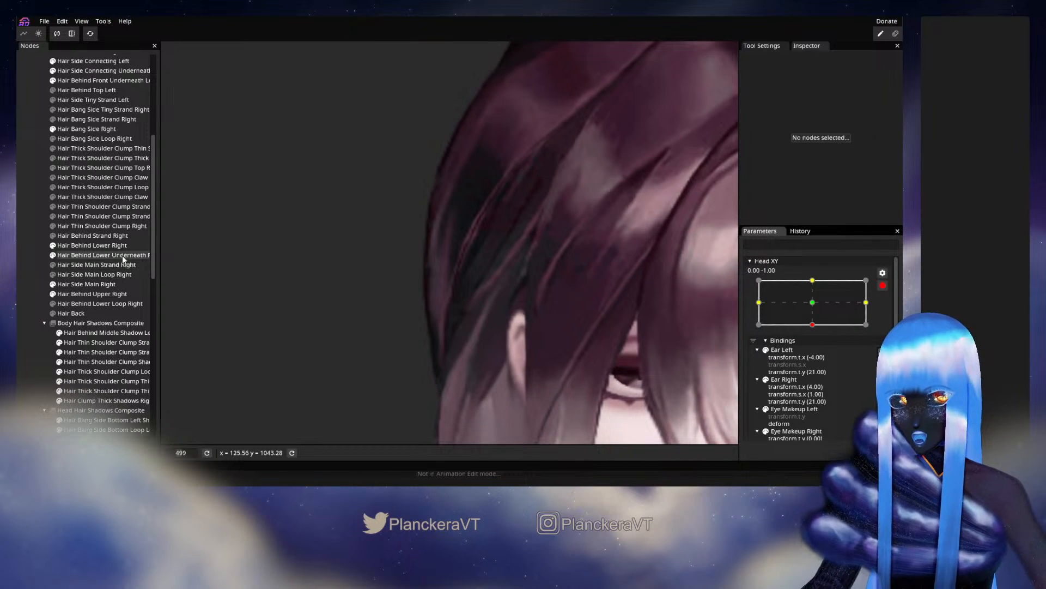
pyautogui.click(86, 284)
pyautogui.scroll(2, 533, 309)
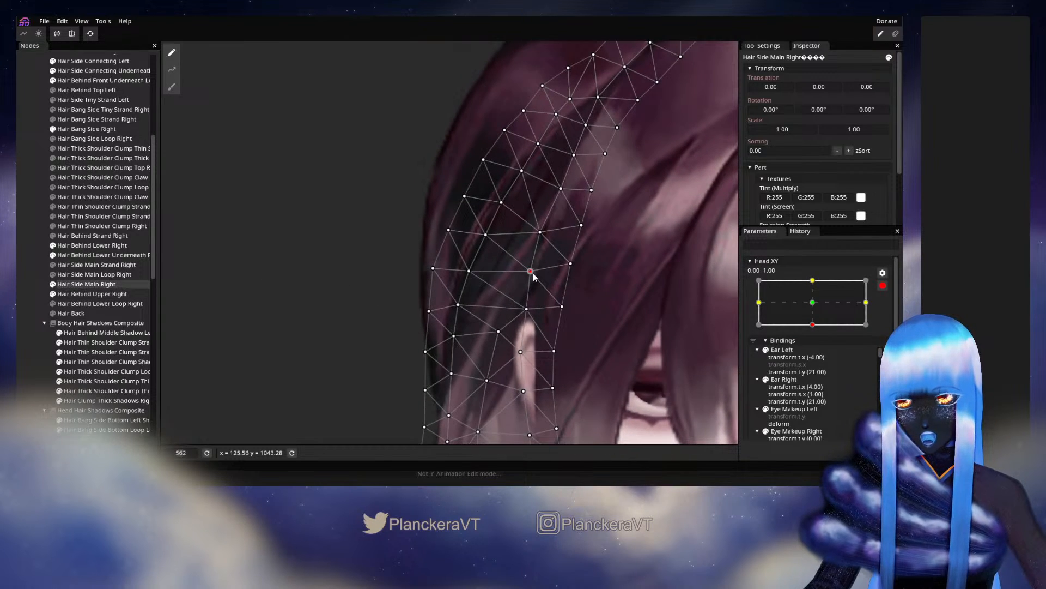
pyautogui.moveTo(532, 267); pyautogui.dragTo(532, 270)
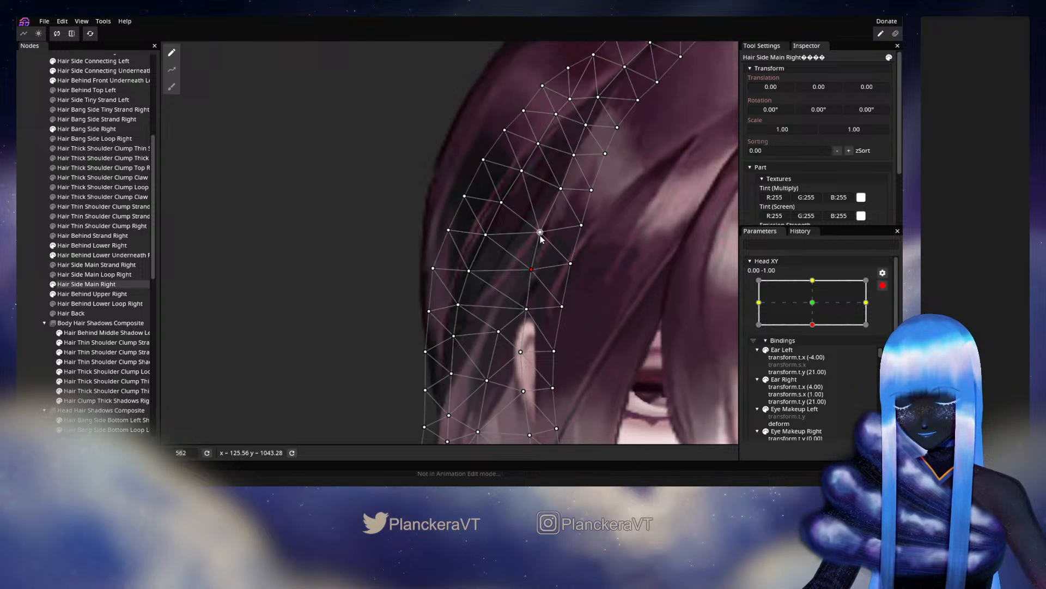
pyautogui.moveTo(541, 232); pyautogui.dragTo(543, 229)
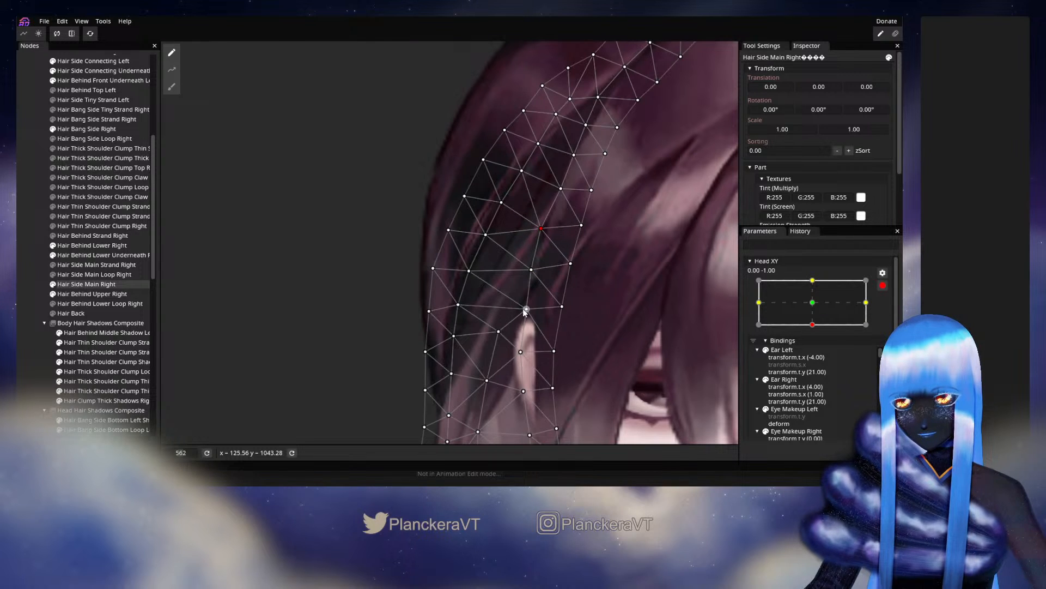
pyautogui.moveTo(525, 310); pyautogui.dragTo(529, 306)
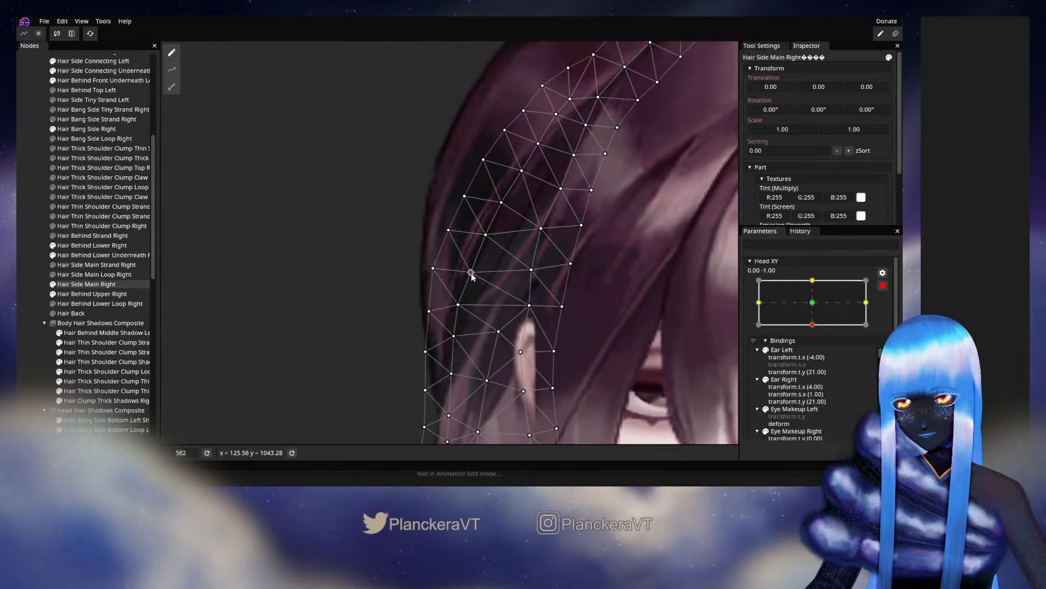
# Fine-tune the Hair Side Main Right vertices along the outer dark strand, from ear height up toward the crown
pyautogui.moveTo(468, 271); pyautogui.dragTo(461, 307)
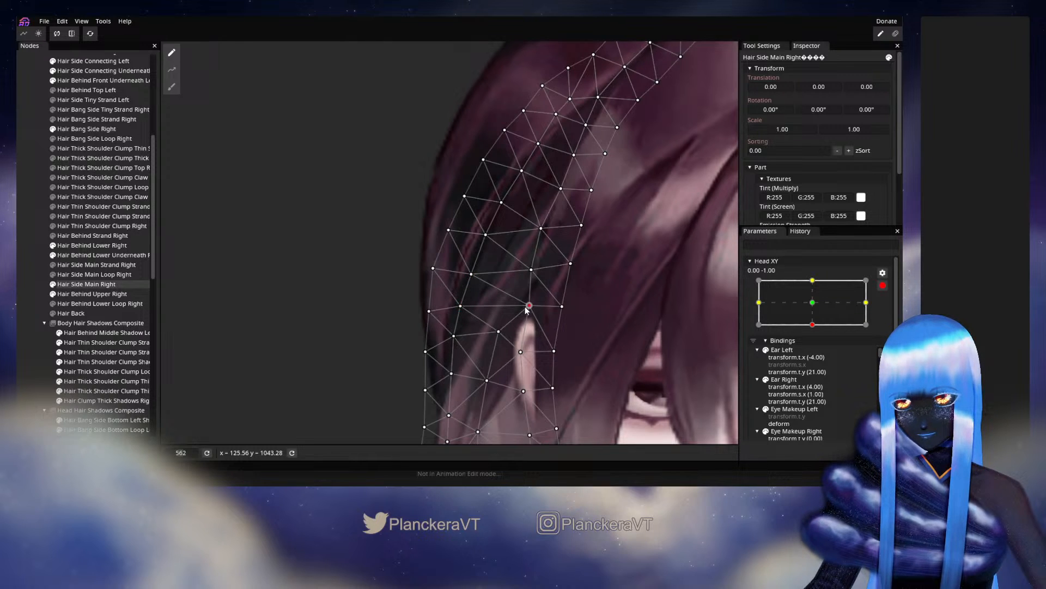
pyautogui.moveTo(471, 274); pyautogui.dragTo(470, 274)
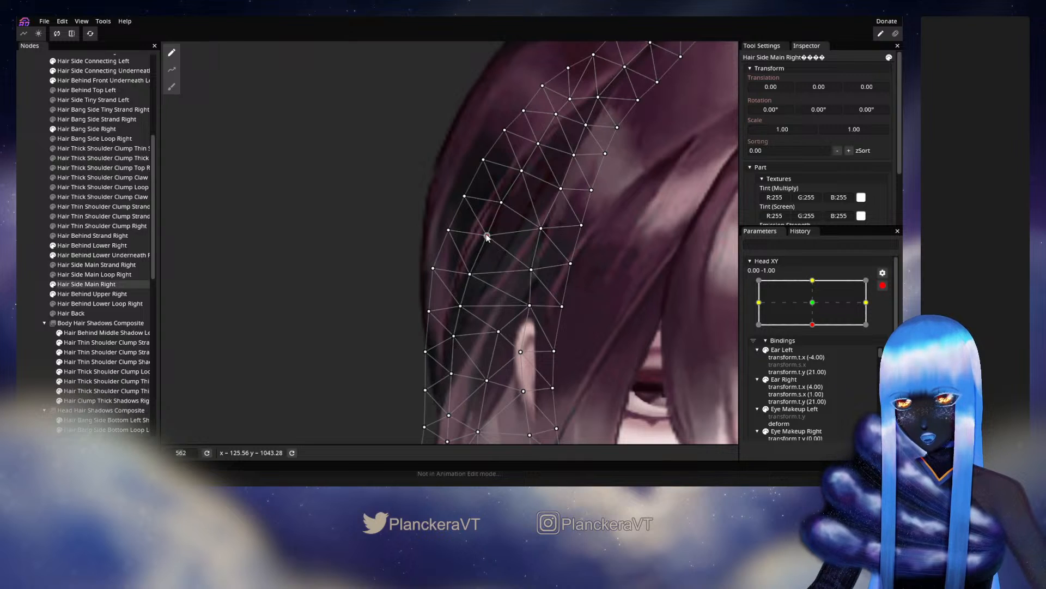
pyautogui.click(501, 203)
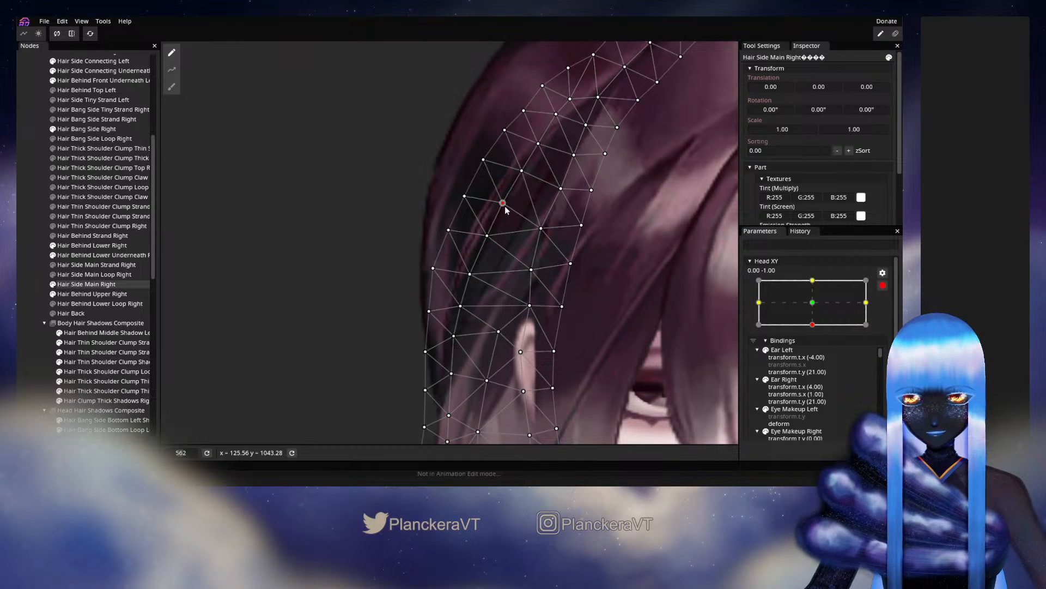
pyautogui.click(541, 227)
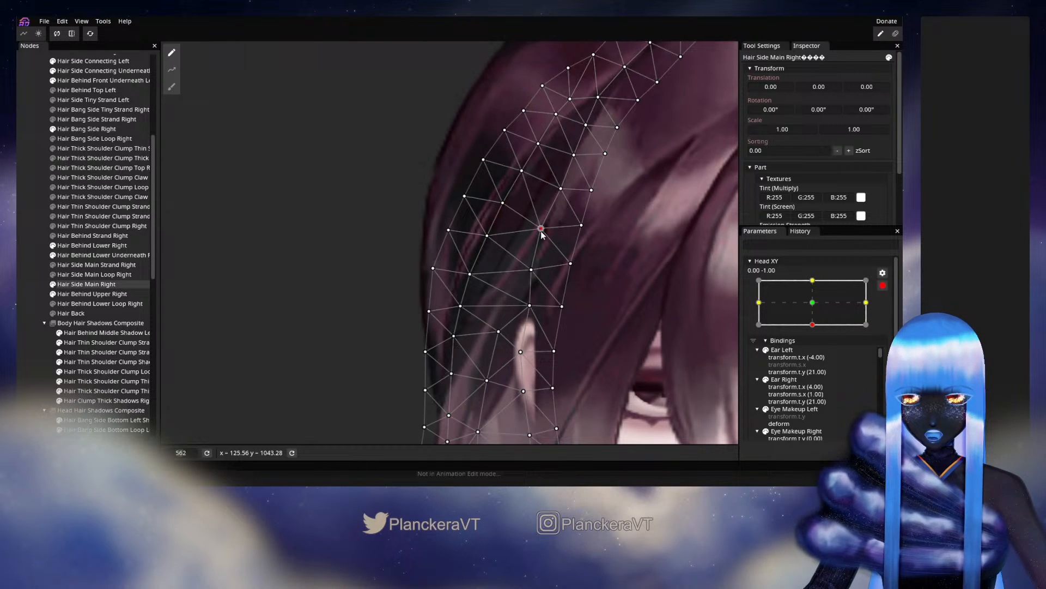
pyautogui.click(523, 172)
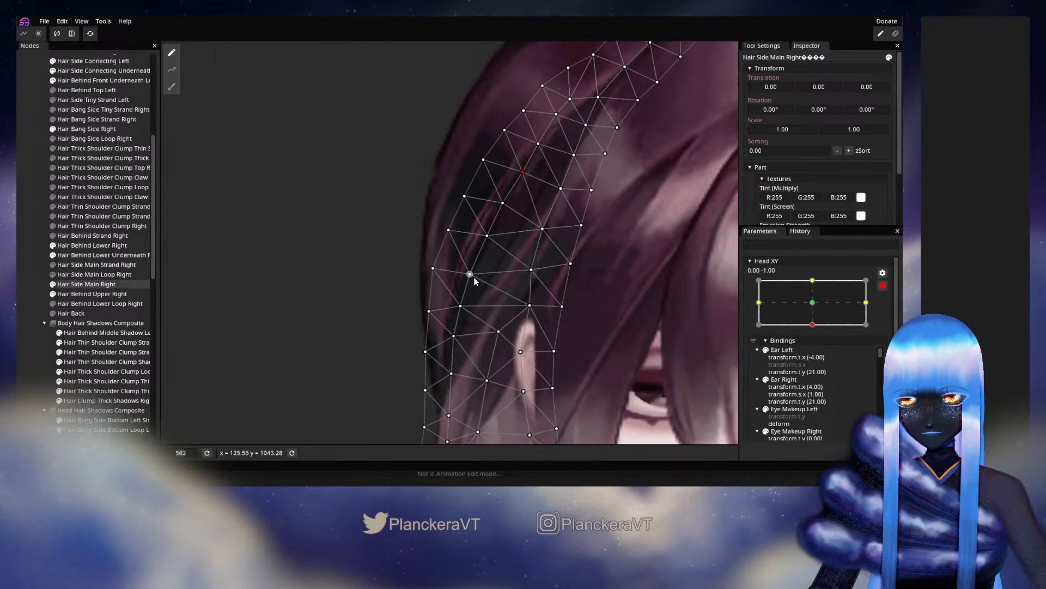
pyautogui.moveTo(461, 308); pyautogui.dragTo(462, 310)
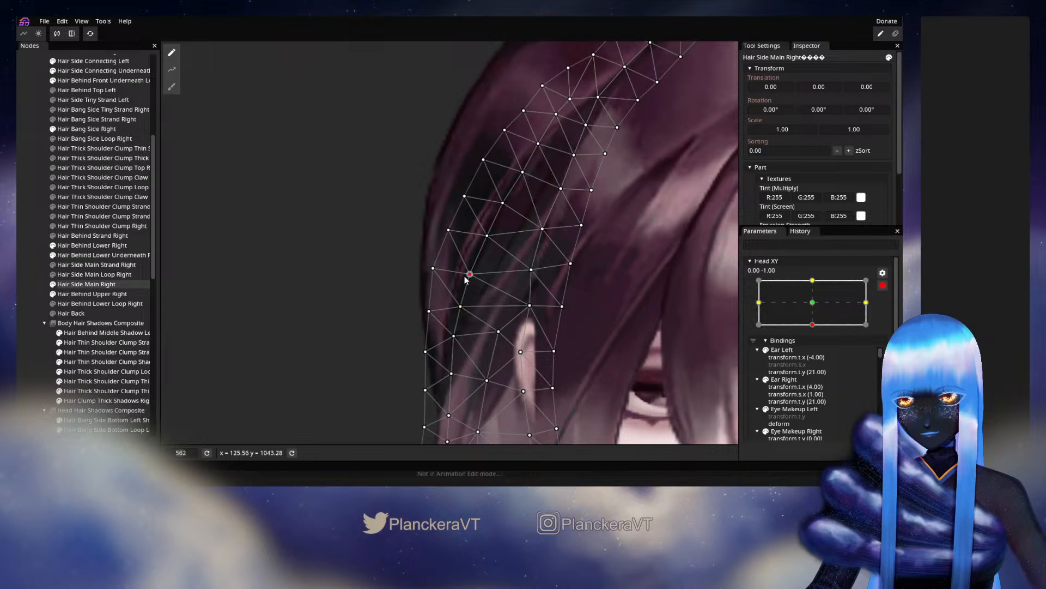
# Deselect the mesh, leave keypoint editing, and test the side hair between Head XY's center and downward keypoints
pyautogui.click(332, 306)
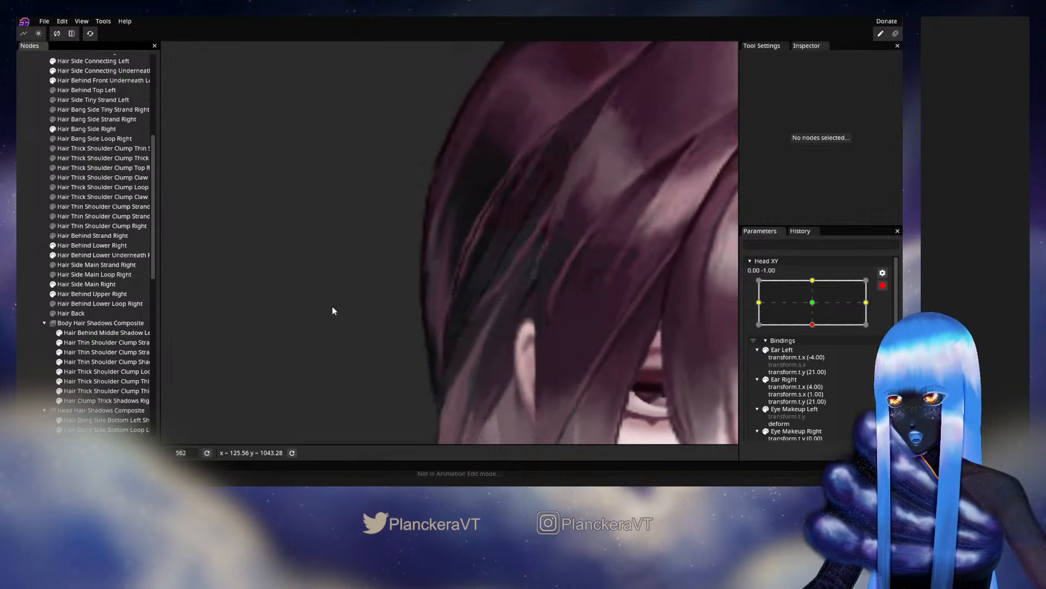
pyautogui.click(883, 285)
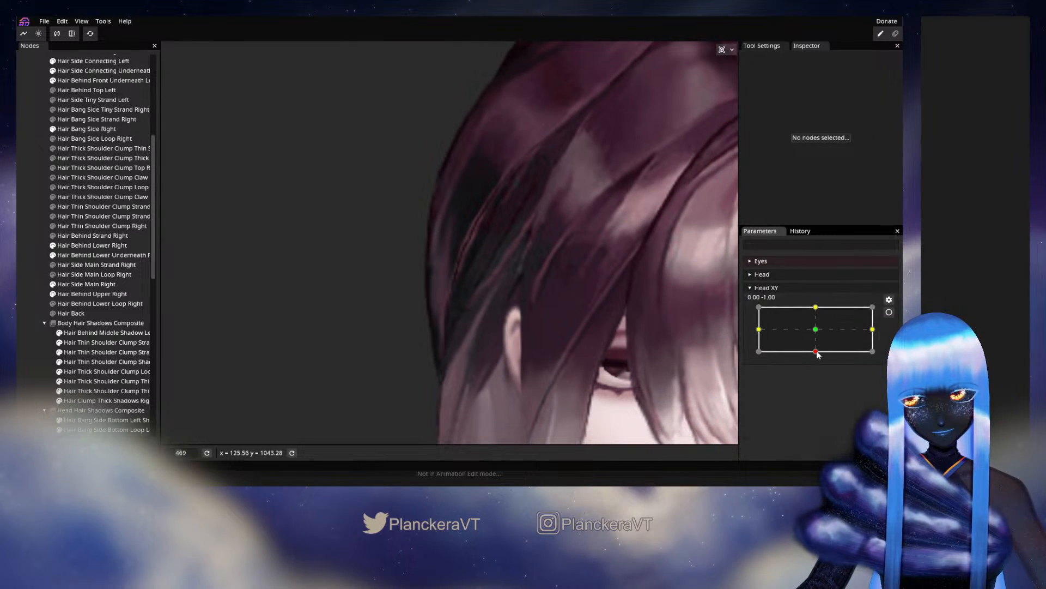
pyautogui.click(814, 329)
pyautogui.moveTo(814, 333); pyautogui.dragTo(816, 351)
# Edit the 0.00, -1.00 keypoint again and nudge Hair Side Main Right's outer-edge vertices outward above ear height, including the neighboring inner vertex
pyautogui.click(889, 311)
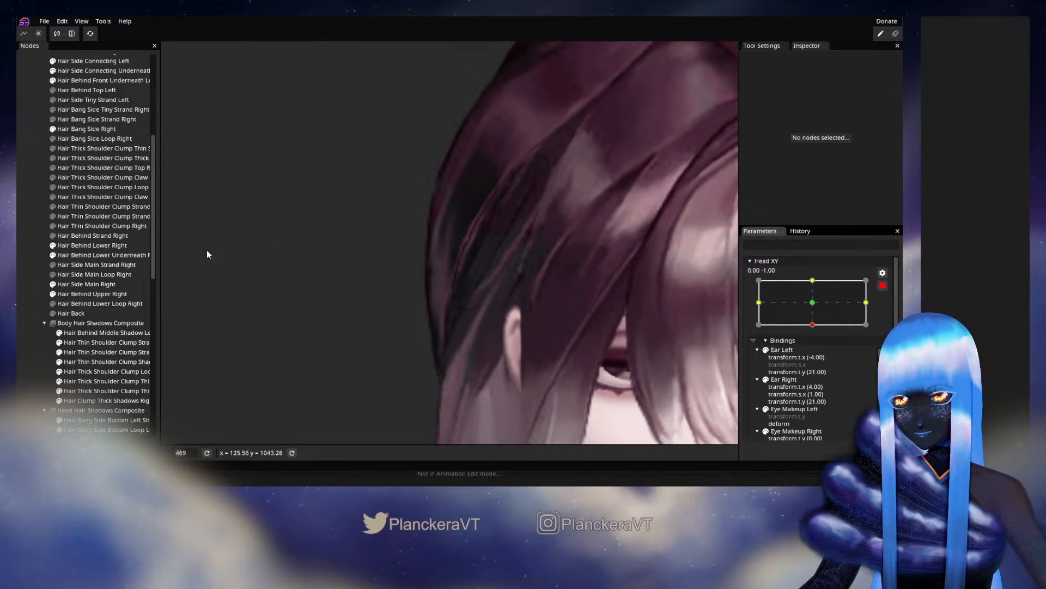
pyautogui.click(76, 285)
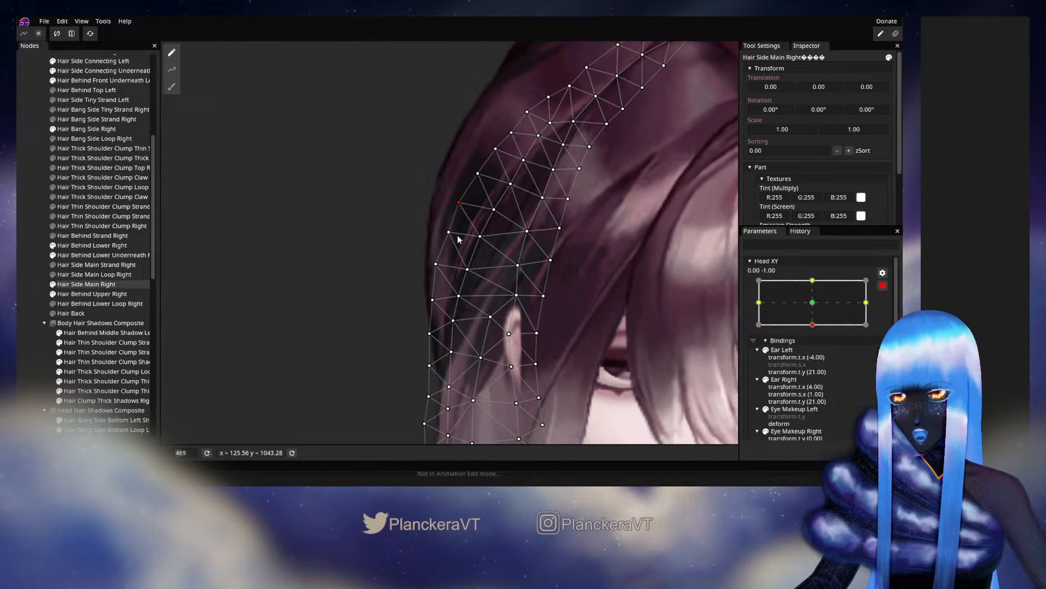
pyautogui.moveTo(453, 236); pyautogui.dragTo(446, 235)
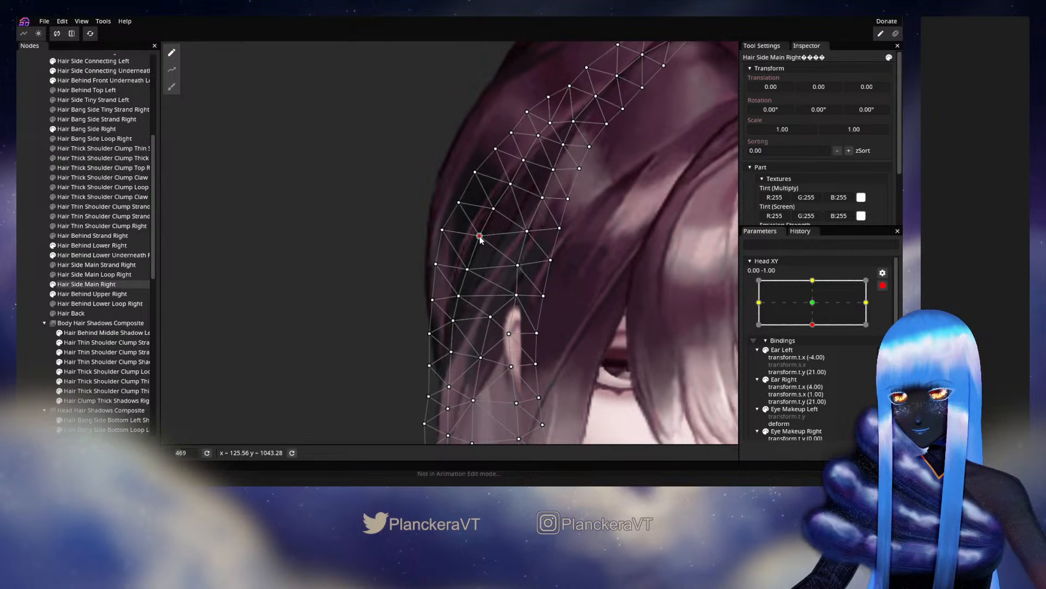
pyautogui.click(496, 335)
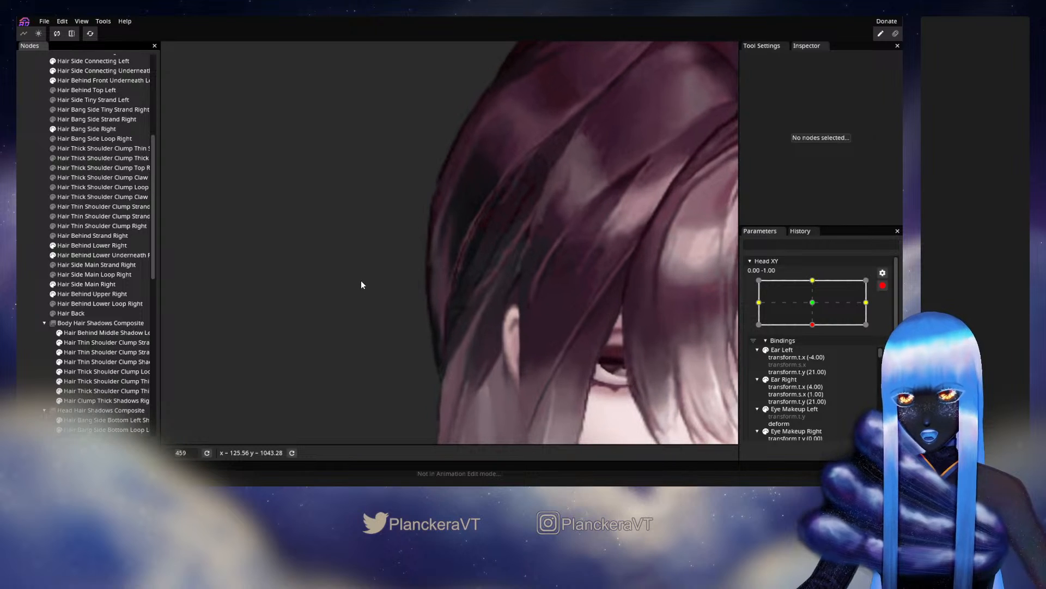
# Reselect Hair Side Main Right and fine-tune its central vertices in the dark strand just above the ear
pyautogui.click(131, 284)
pyautogui.scroll(2, 493, 286)
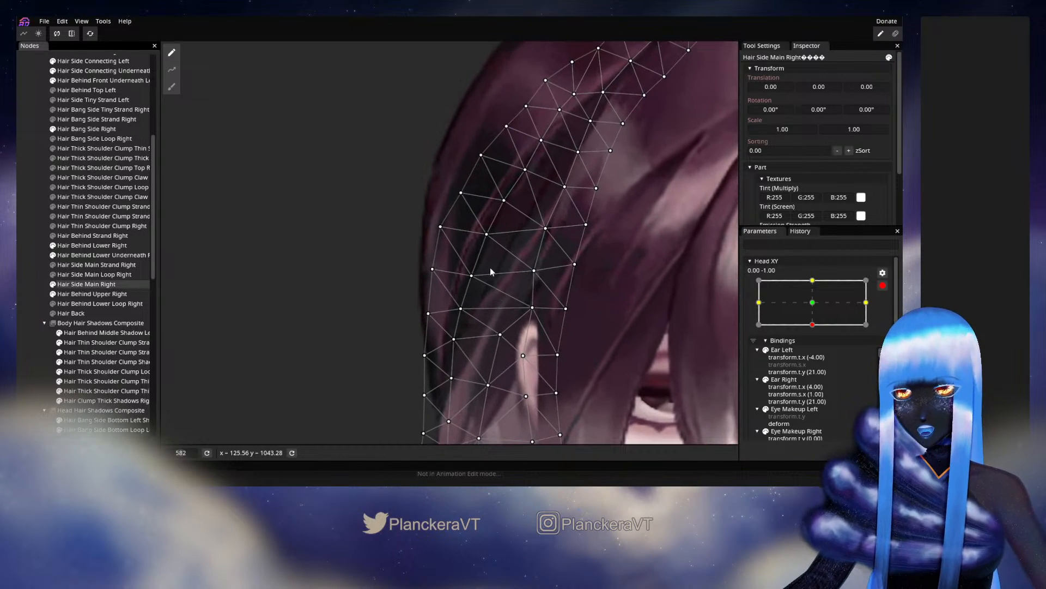
pyautogui.moveTo(488, 240); pyautogui.dragTo(491, 241)
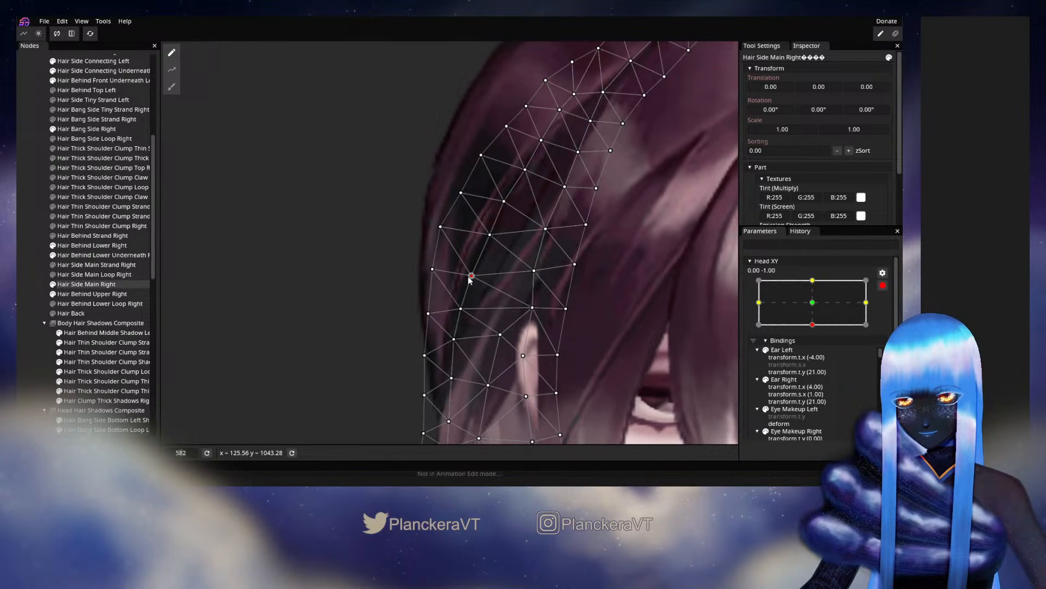
pyautogui.moveTo(460, 309); pyautogui.dragTo(461, 305)
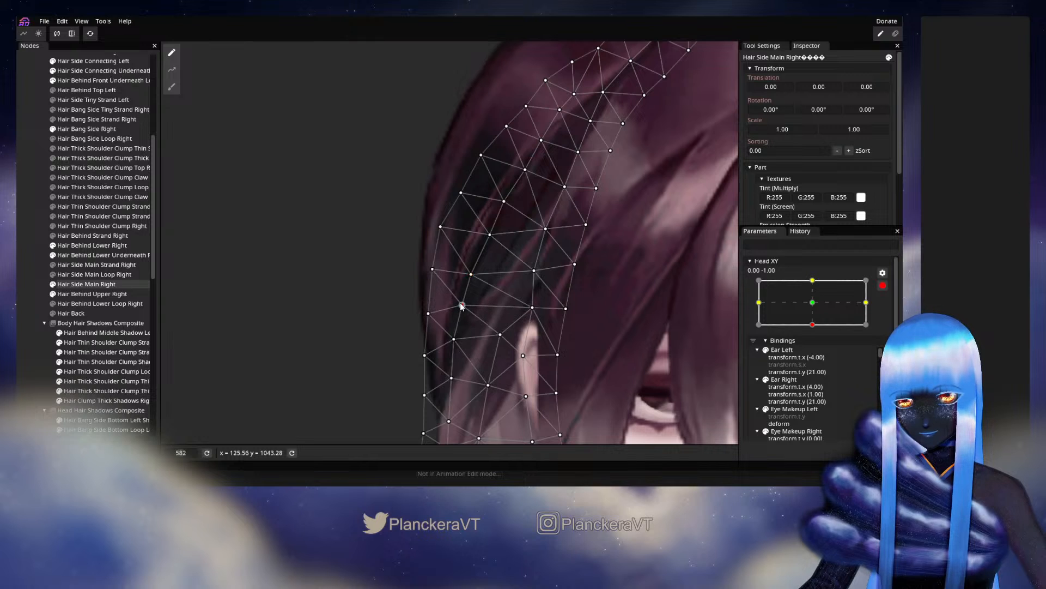
pyautogui.moveTo(533, 308); pyautogui.dragTo(533, 304)
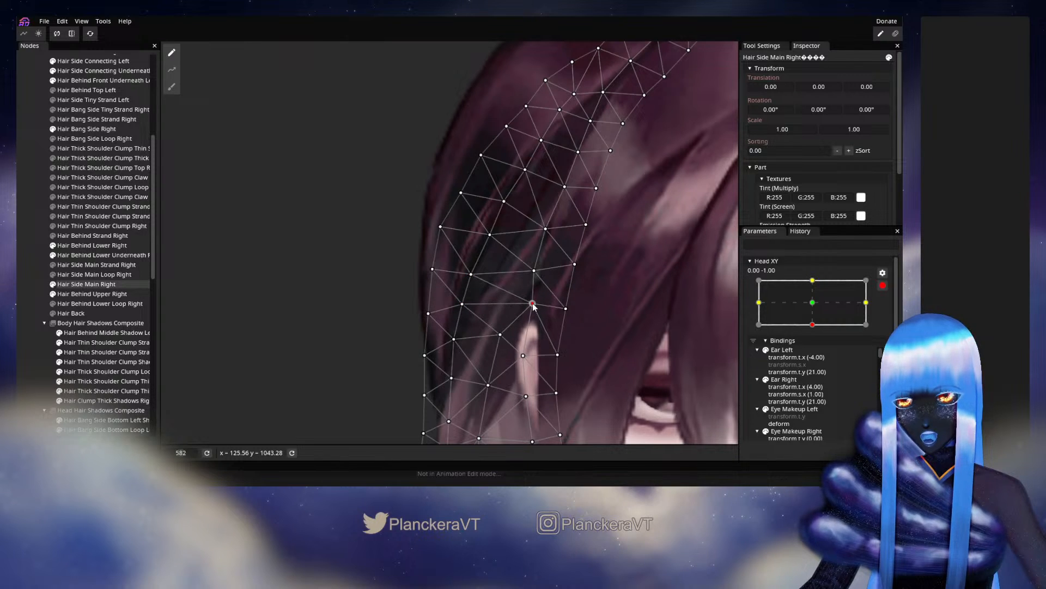
pyautogui.click(534, 270)
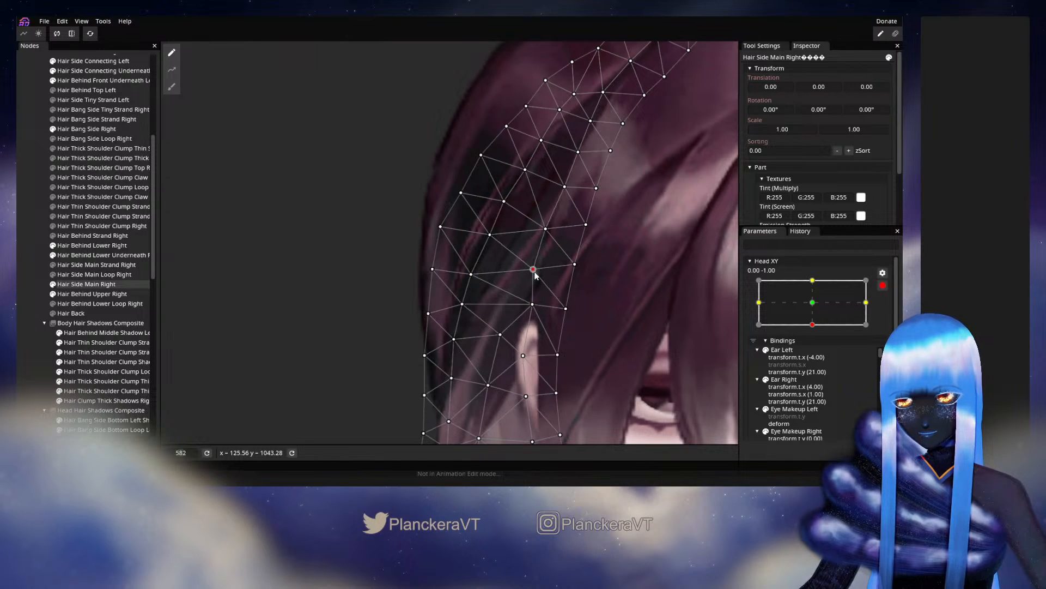
pyautogui.click(471, 275)
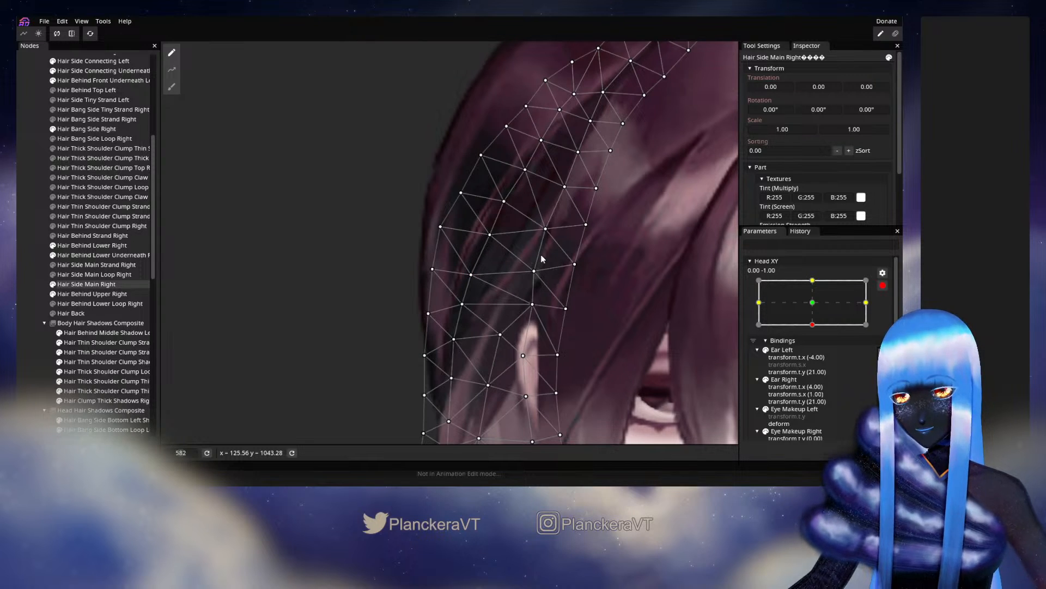
# Deselect the mesh, leave keypoint editing, and test Head XY around its downward keypoint while inspecting the hair on both sides
pyautogui.scroll(-3, 545, 251)
pyautogui.press('Escape')
pyautogui.scroll(-4, 548, 295)
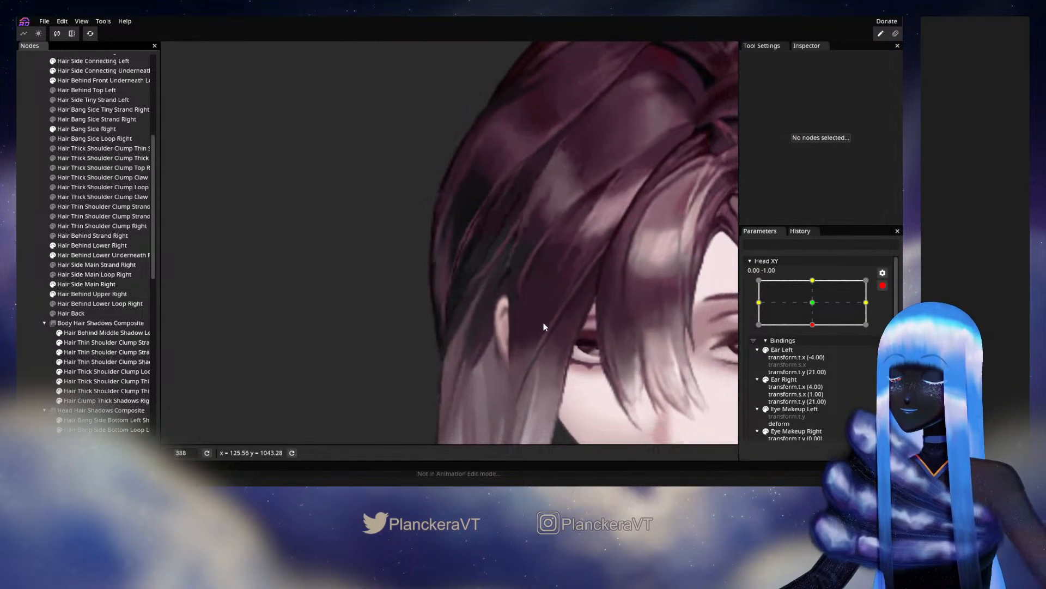
pyautogui.click(883, 285)
pyautogui.moveTo(816, 347)
pyautogui.mouseDown()
pyautogui.moveTo(816, 329)
pyautogui.moveTo(816, 351)
pyautogui.mouseUp()
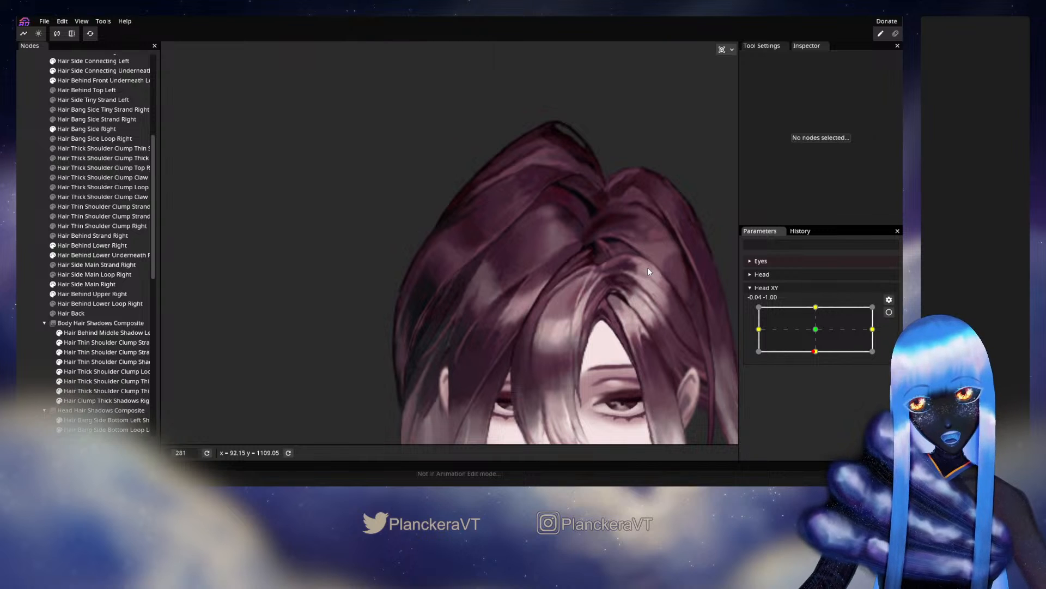
pyautogui.moveTo(648, 267); pyautogui.dragTo(601, 298)
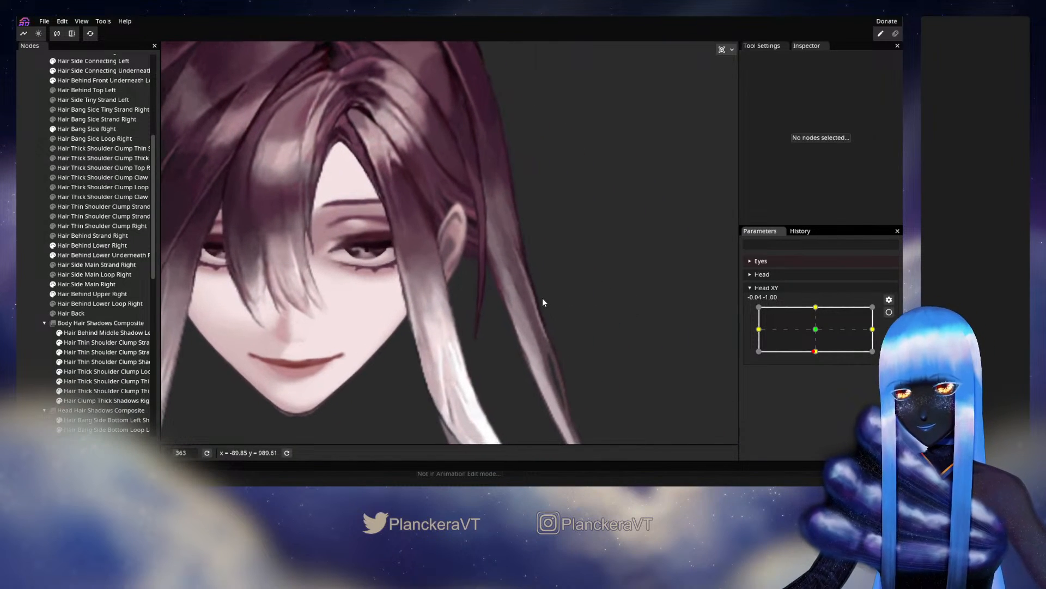
pyautogui.scroll(2, 542, 299)
pyautogui.click(816, 351)
pyautogui.moveTo(817, 355)
pyautogui.mouseDown()
pyautogui.moveTo(817, 330)
pyautogui.moveTo(816, 354)
pyautogui.mouseUp()
# Edit the 0.00, -1.00 keypoint and nudge Hair Behind Middle Left's central and outer-edge vertices slightly outward beside the ear
pyautogui.click(889, 312)
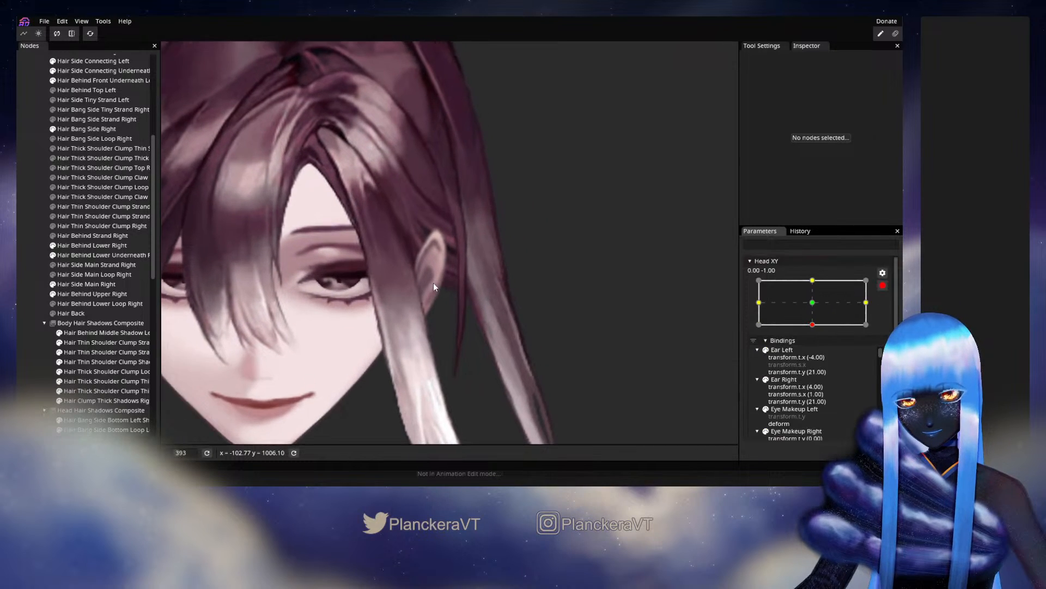
pyautogui.scroll(4, 433, 282)
pyautogui.scroll(5, 90, 262)
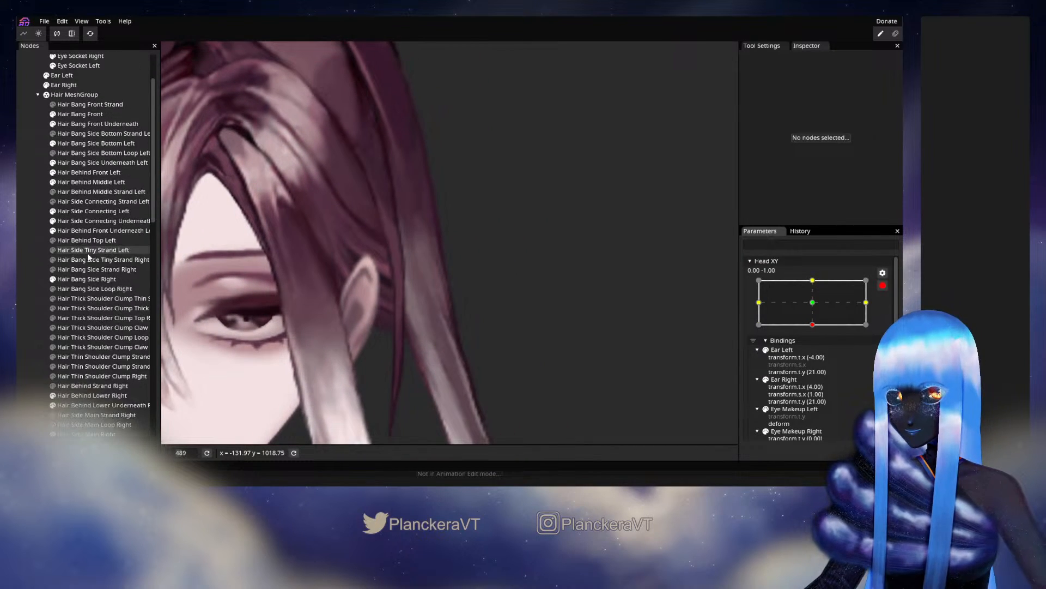
pyautogui.click(91, 182)
pyautogui.scroll(1, 458, 254)
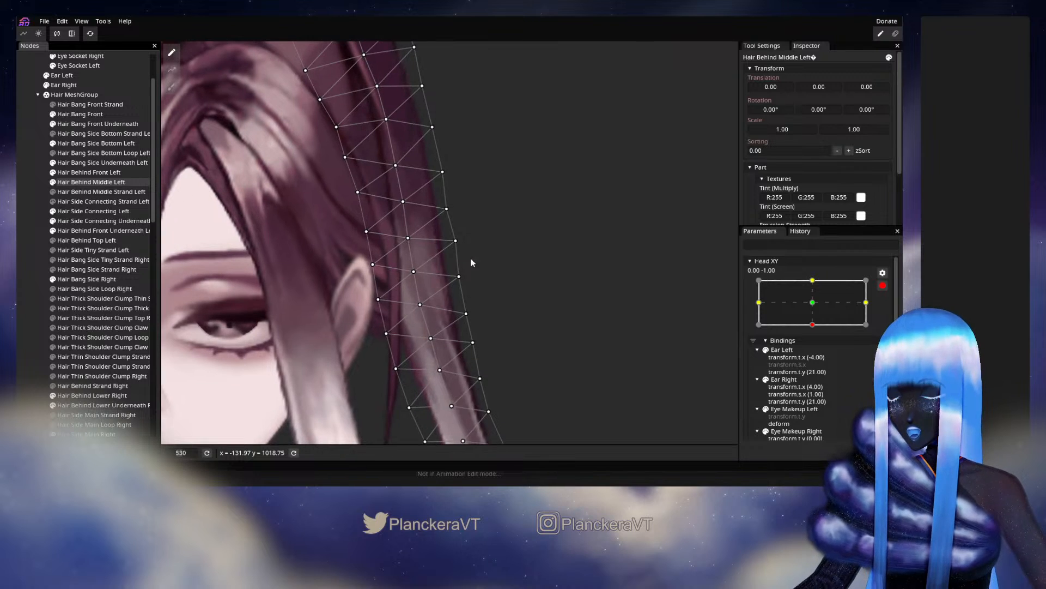
pyautogui.click(415, 271)
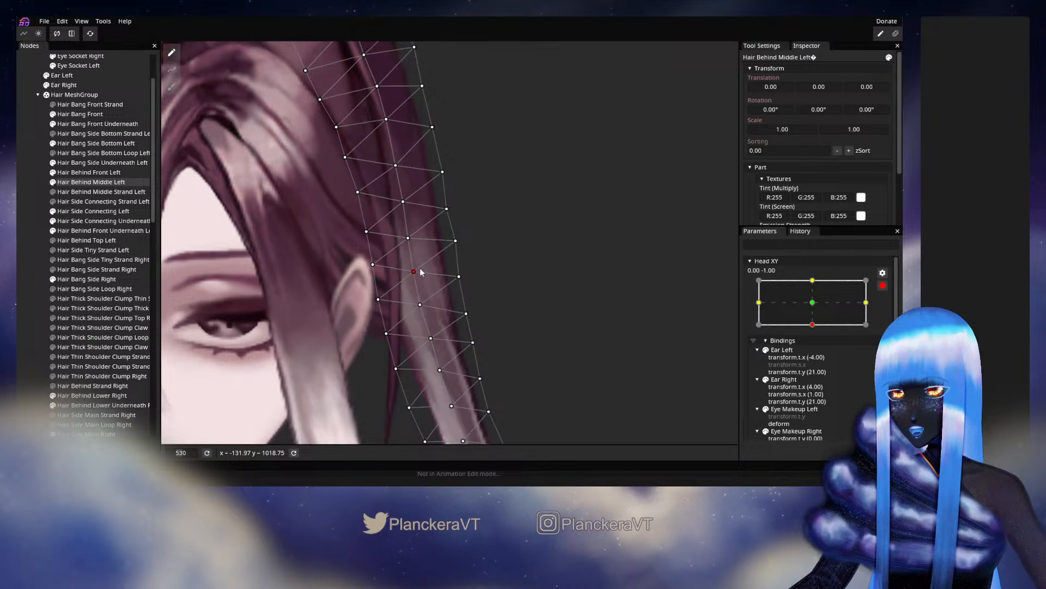
pyautogui.click(410, 240)
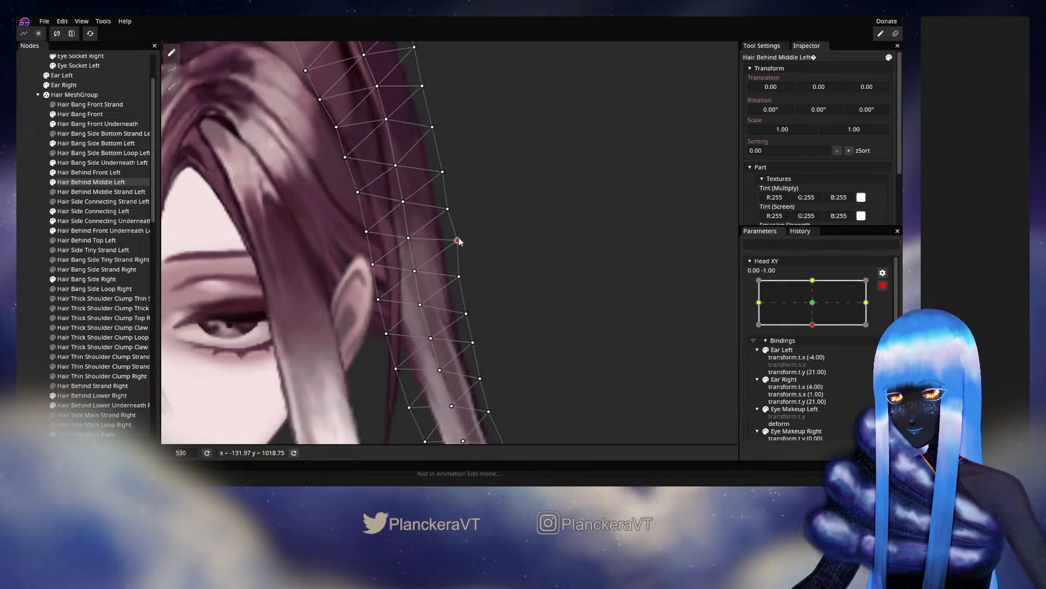
pyautogui.click(459, 276)
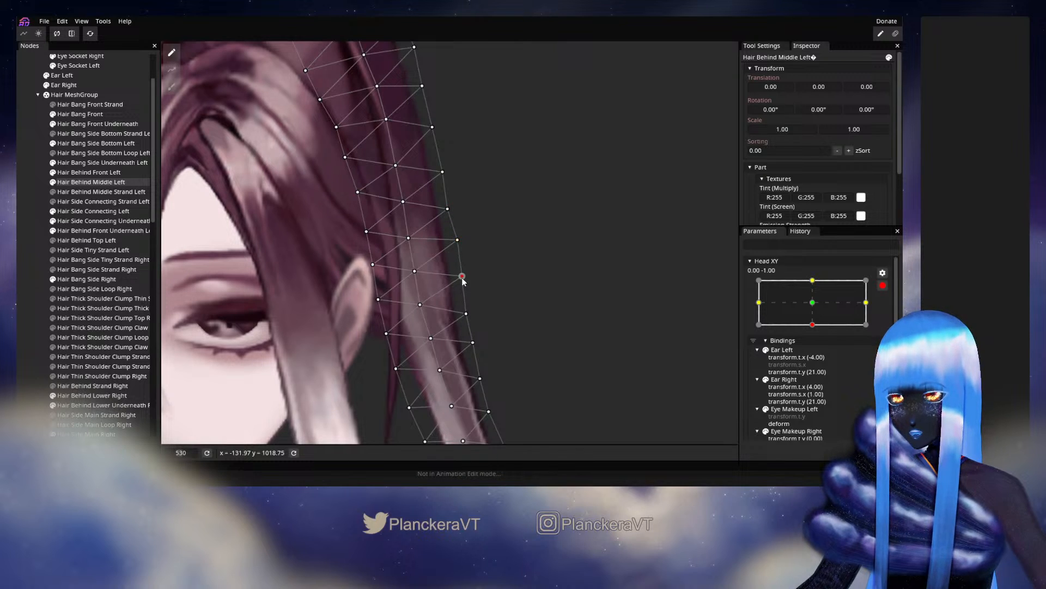
pyautogui.click(466, 314)
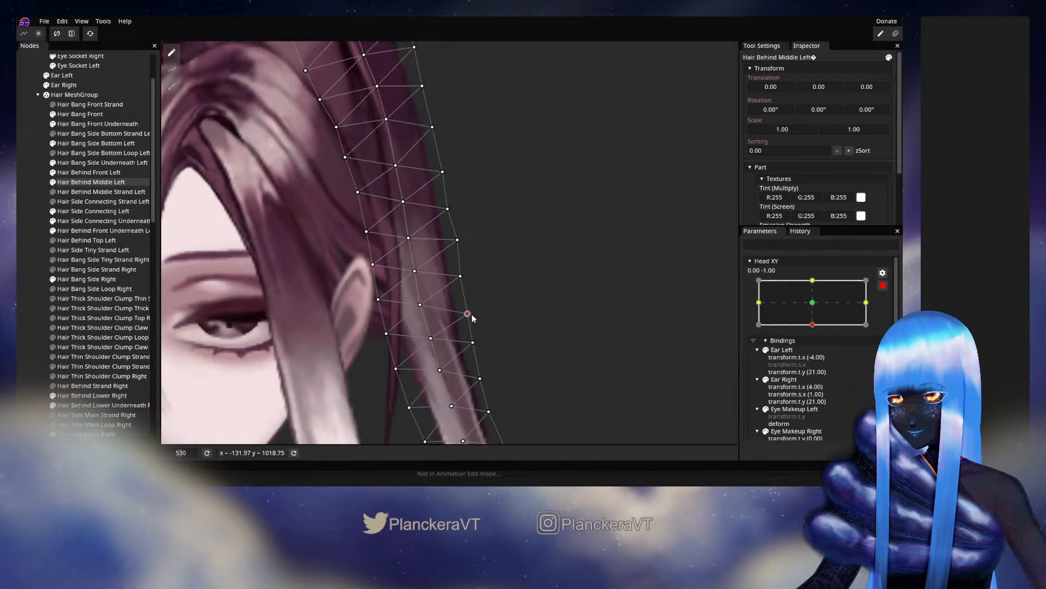
pyautogui.click(472, 342)
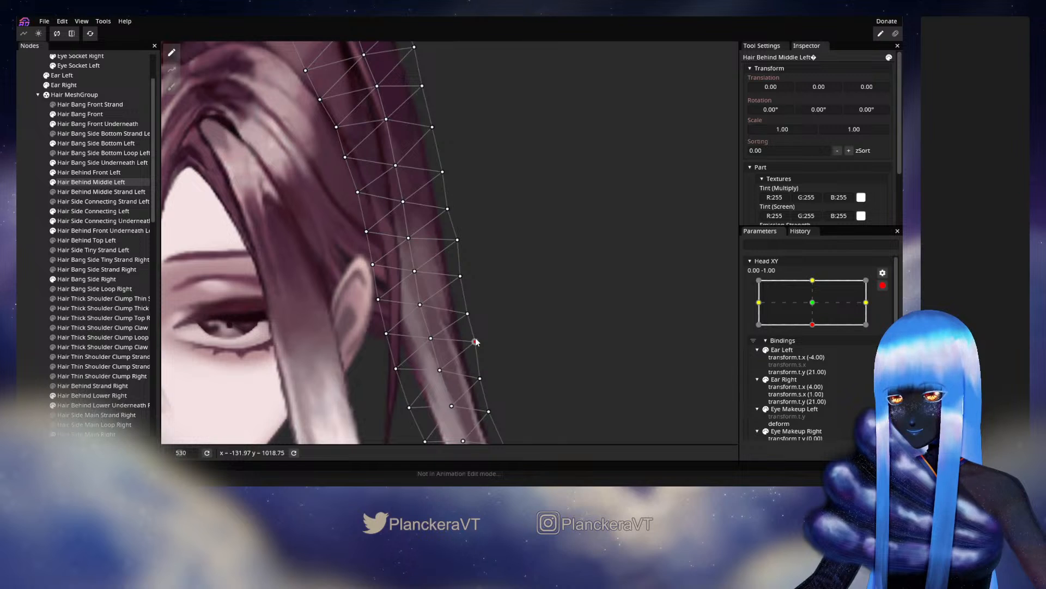
pyautogui.click(481, 377)
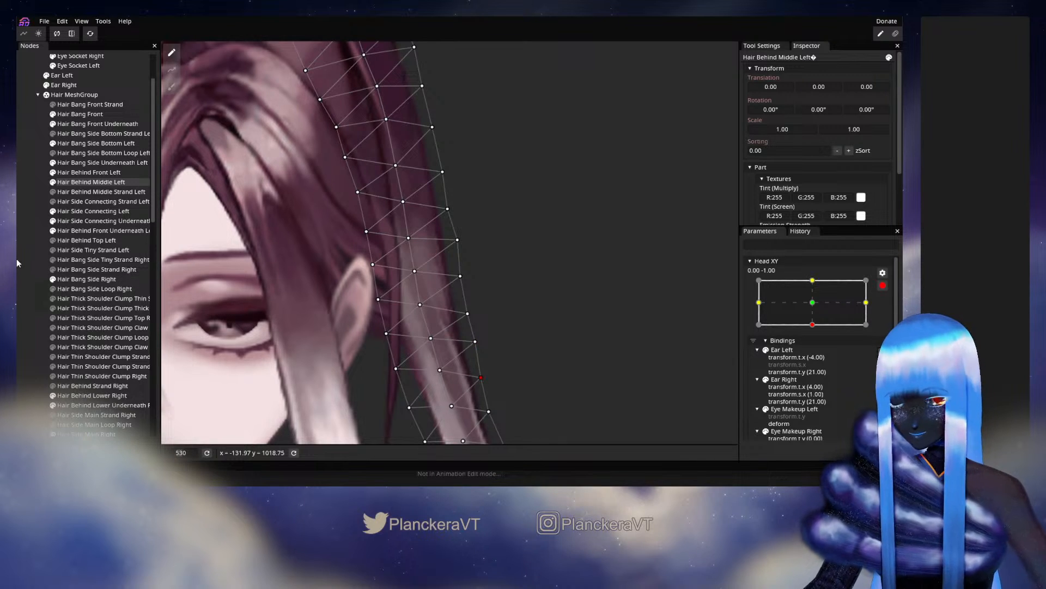
# Deselect Hair Behind Middle Left, leave keypoint editing, and test the left-side hair's motion around Head XY's downward keypoint
pyautogui.click(24, 267)
pyautogui.scroll(-1, 582, 319)
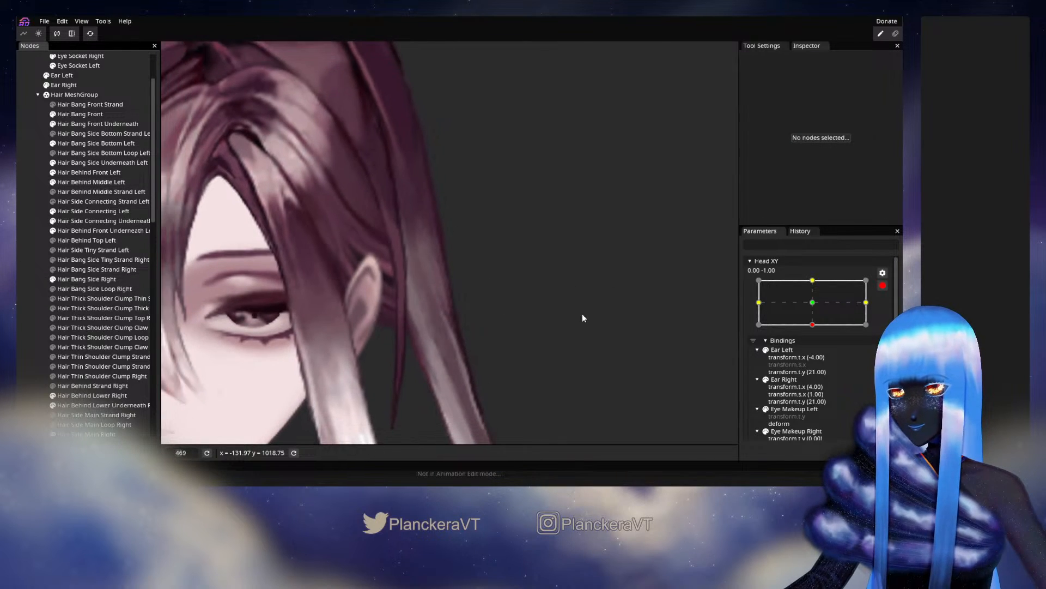
pyautogui.scroll(-1, 582, 318)
pyautogui.click(883, 285)
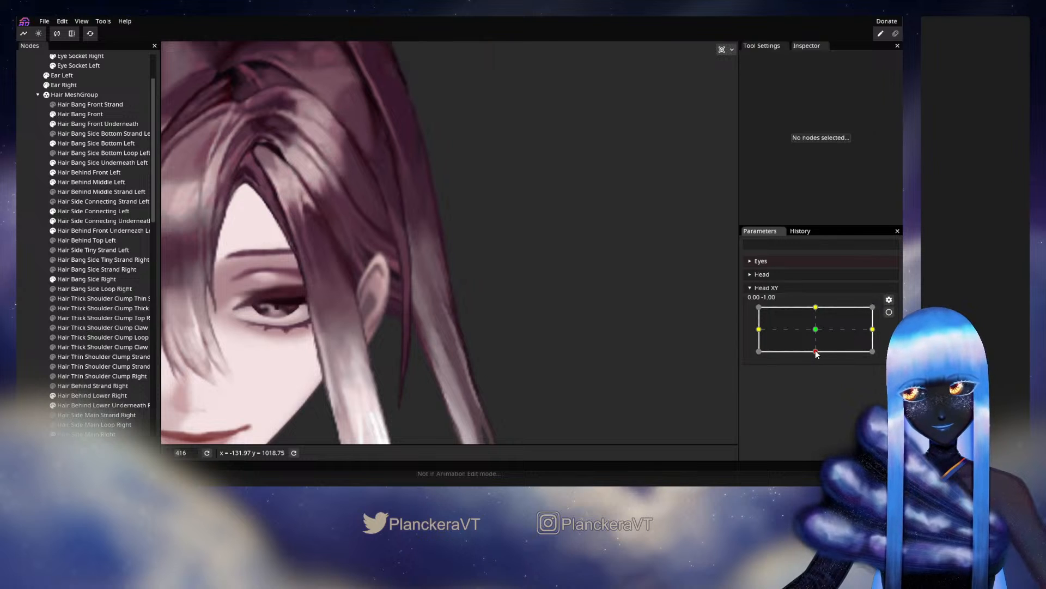
pyautogui.moveTo(815, 353)
pyautogui.mouseDown()
pyautogui.moveTo(815, 334)
pyautogui.moveTo(815, 360)
pyautogui.mouseUp()
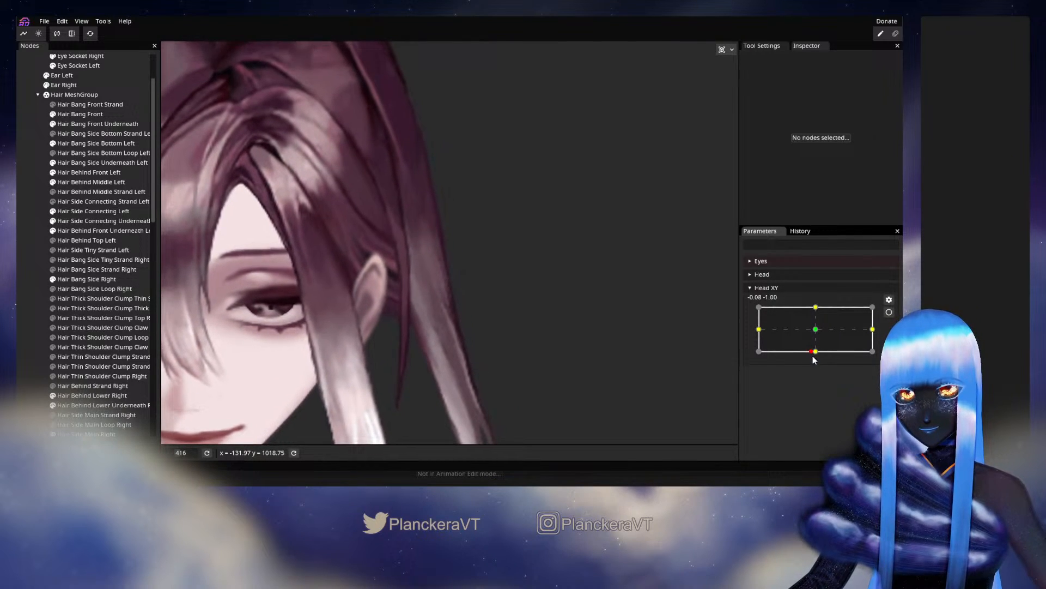
# Edit the 0.00, -1.00 keypoint again and smooth Hair Behind Middle Left's outer-edge vertices above the ear
pyautogui.click(889, 312)
pyautogui.scroll(1, 482, 168)
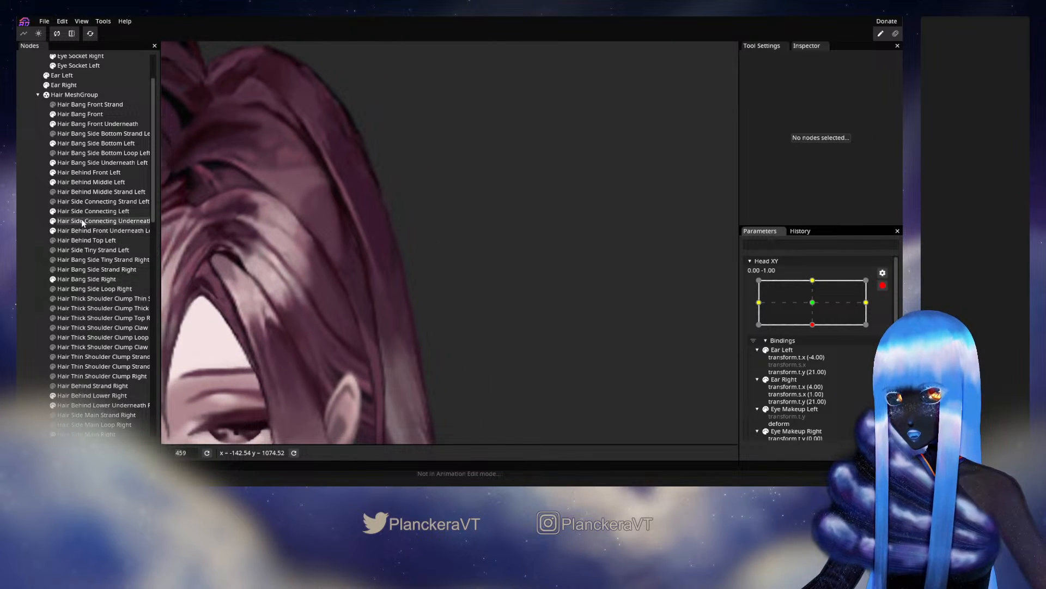
pyautogui.click(85, 183)
pyautogui.scroll(1, 409, 227)
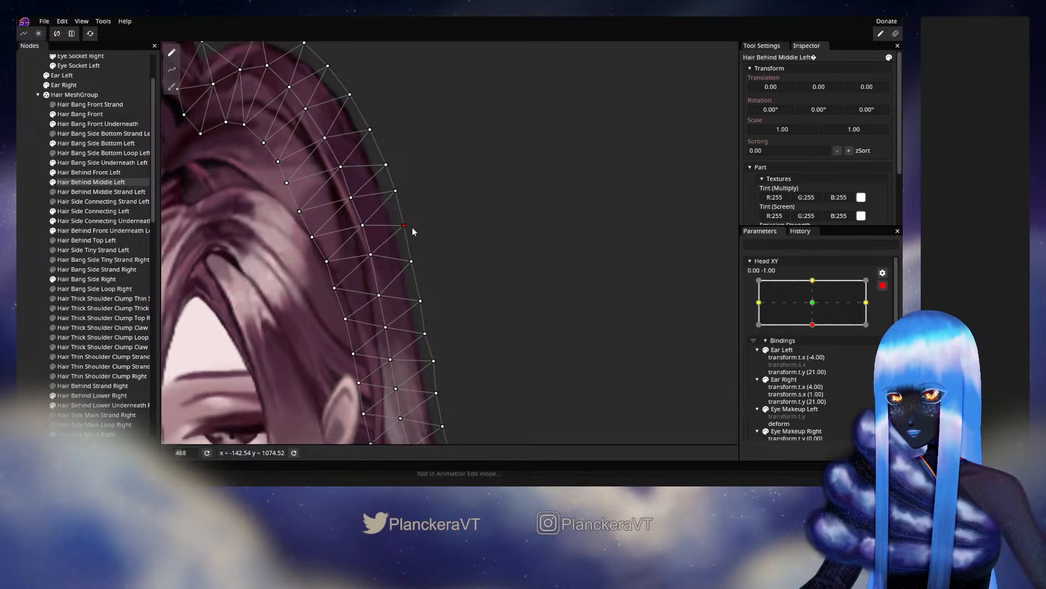
pyautogui.moveTo(411, 259); pyautogui.dragTo(419, 209)
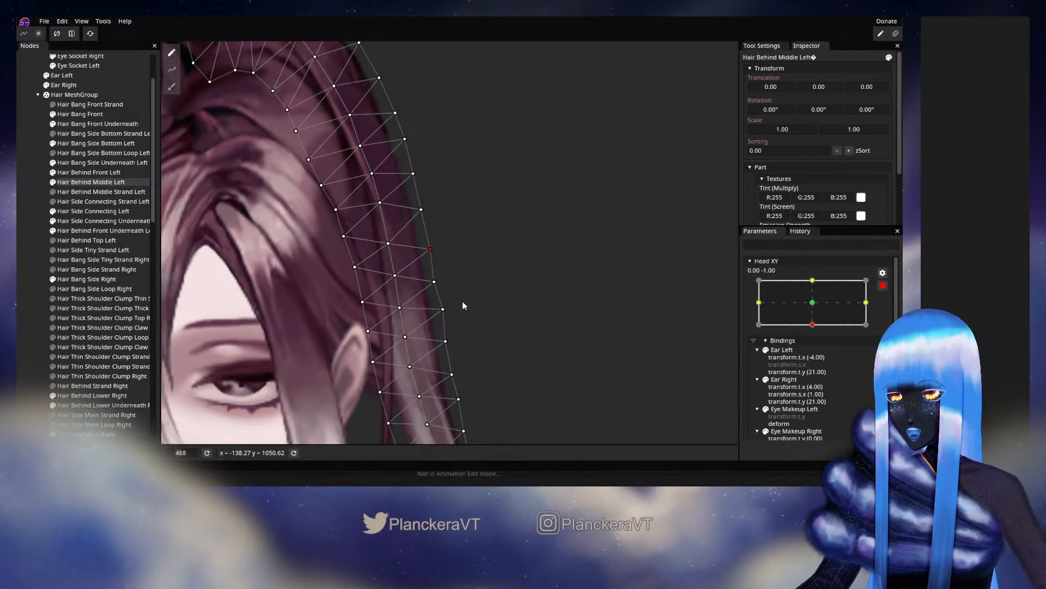
pyautogui.moveTo(436, 277); pyautogui.dragTo(436, 271)
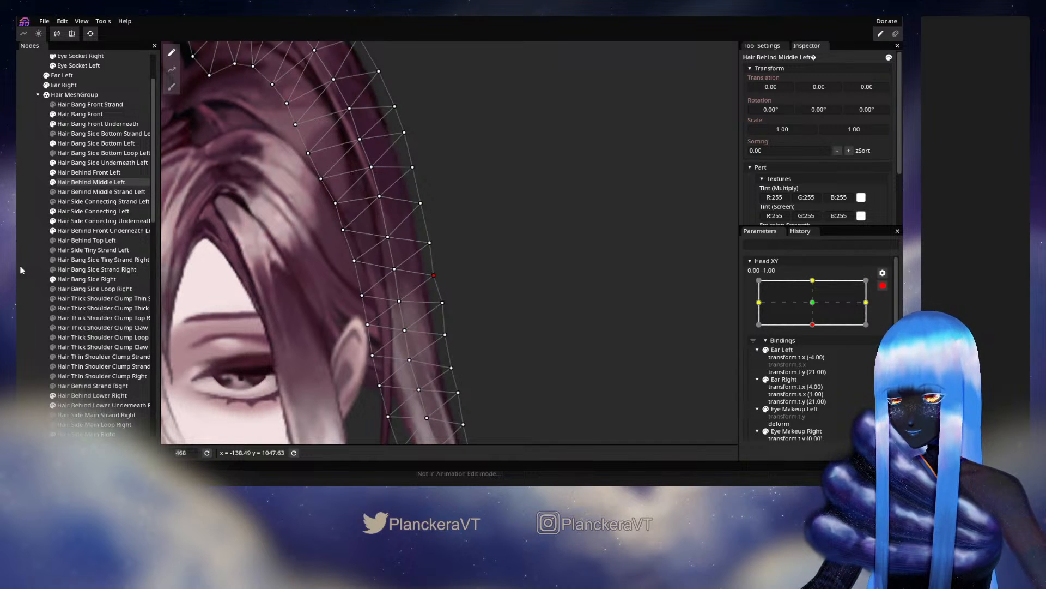
# Deselect the mesh, leave keypoint editing, and test the left-side hair between Head XY's center and downward keypoints
pyautogui.click(288, 315)
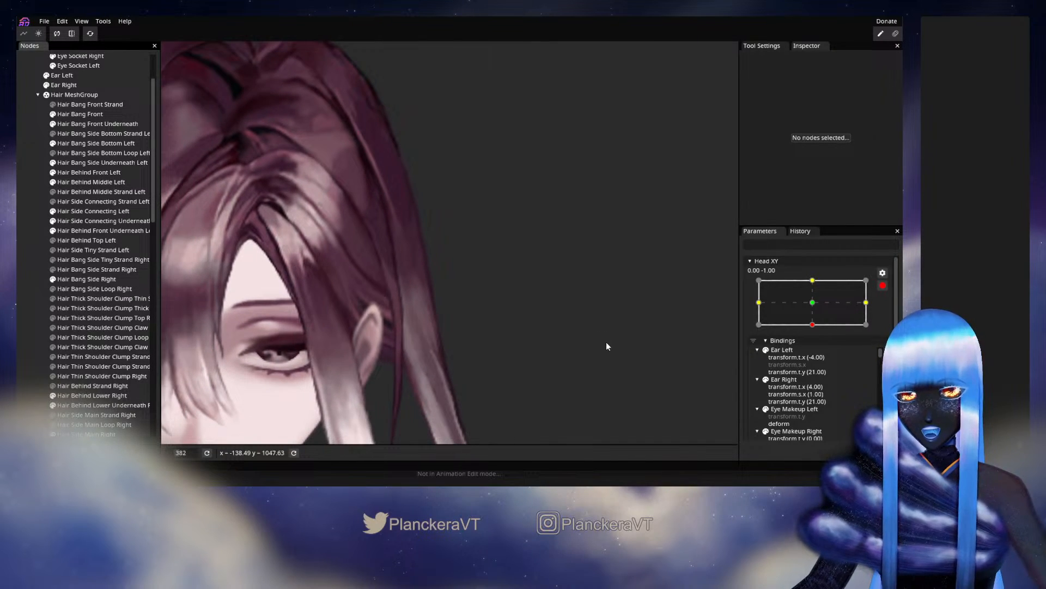
pyautogui.click(883, 285)
pyautogui.moveTo(815, 351)
pyautogui.mouseDown()
pyautogui.moveTo(815, 339)
pyautogui.moveTo(818, 354)
pyautogui.mouseUp()
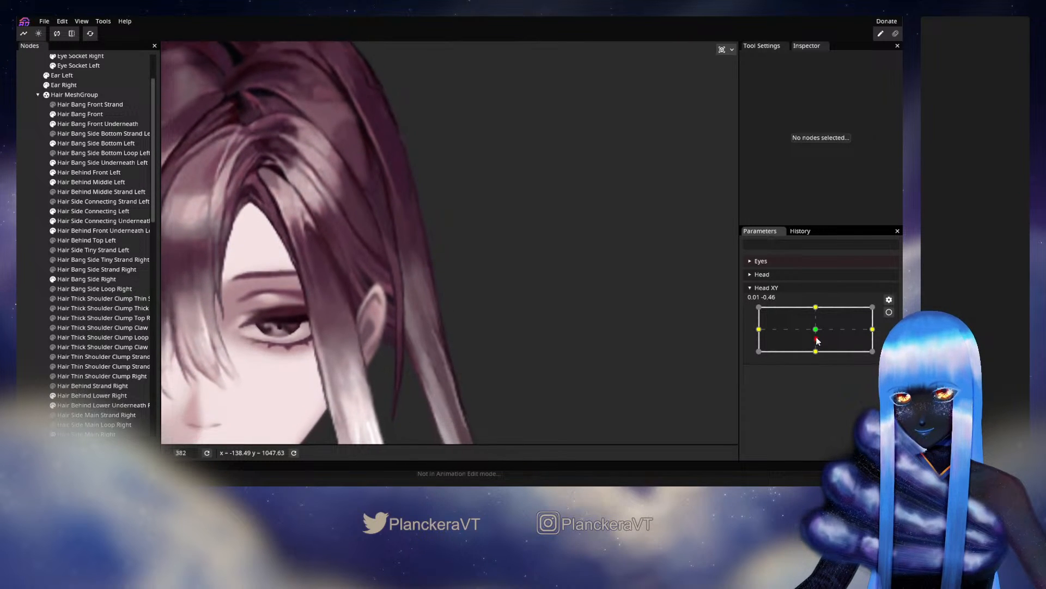
# Return to editing the 0.00, -1.00 keypoint and refine Hair Behind Middle Left's outer contour from below the crown toward the ear
pyautogui.click(888, 312)
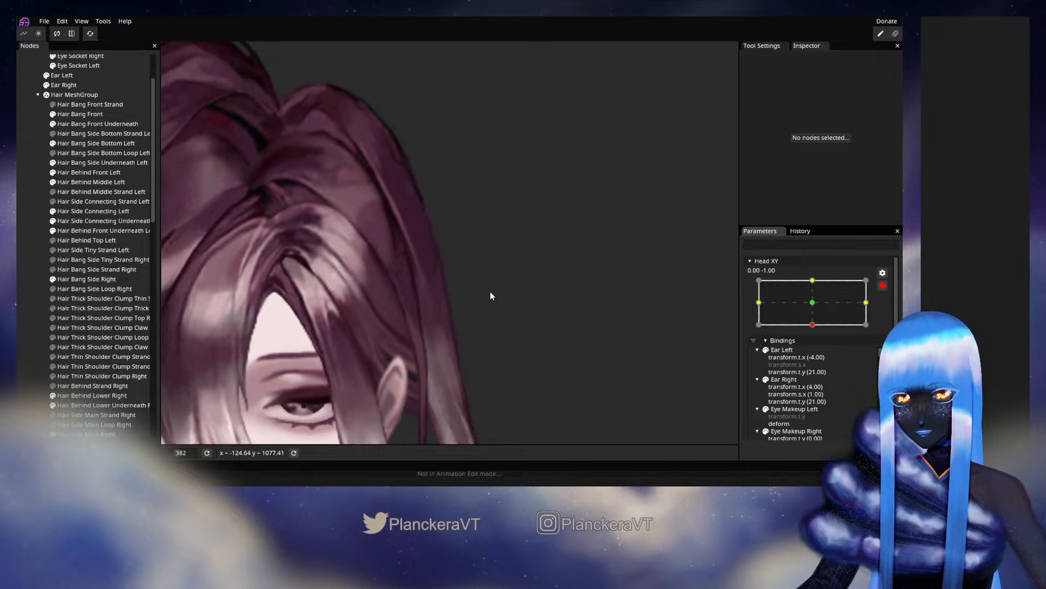
pyautogui.scroll(2, 327, 267)
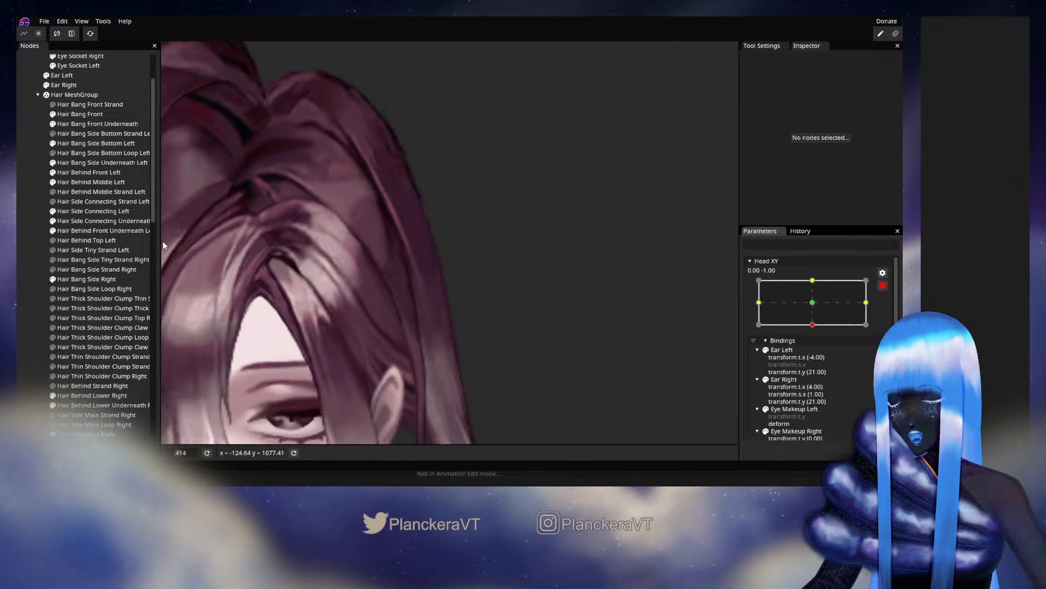
pyautogui.click(88, 182)
pyautogui.scroll(2, 455, 268)
pyautogui.click(450, 268)
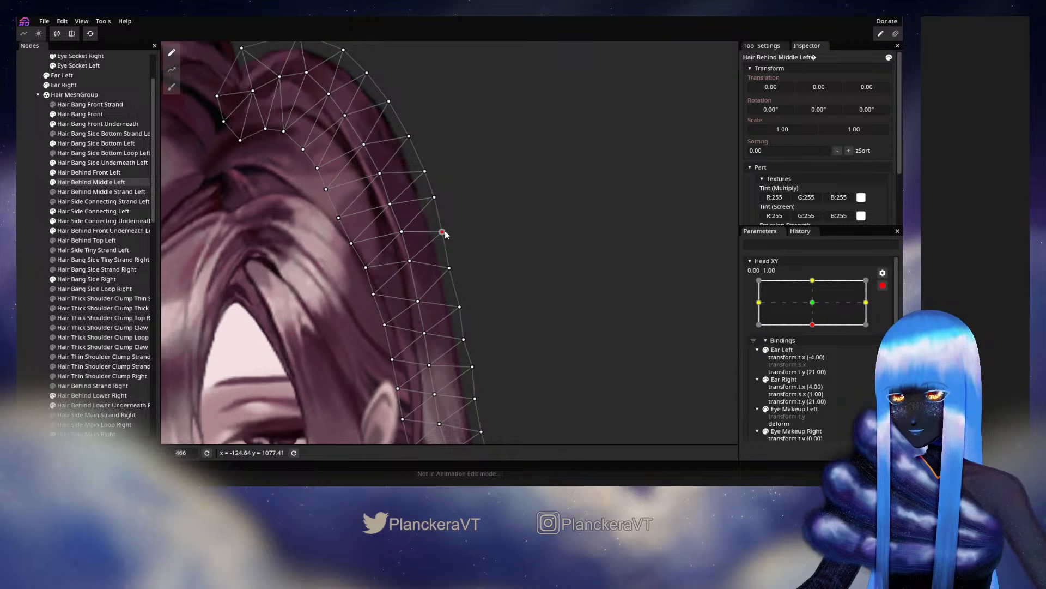
pyautogui.moveTo(445, 233); pyautogui.dragTo(428, 207)
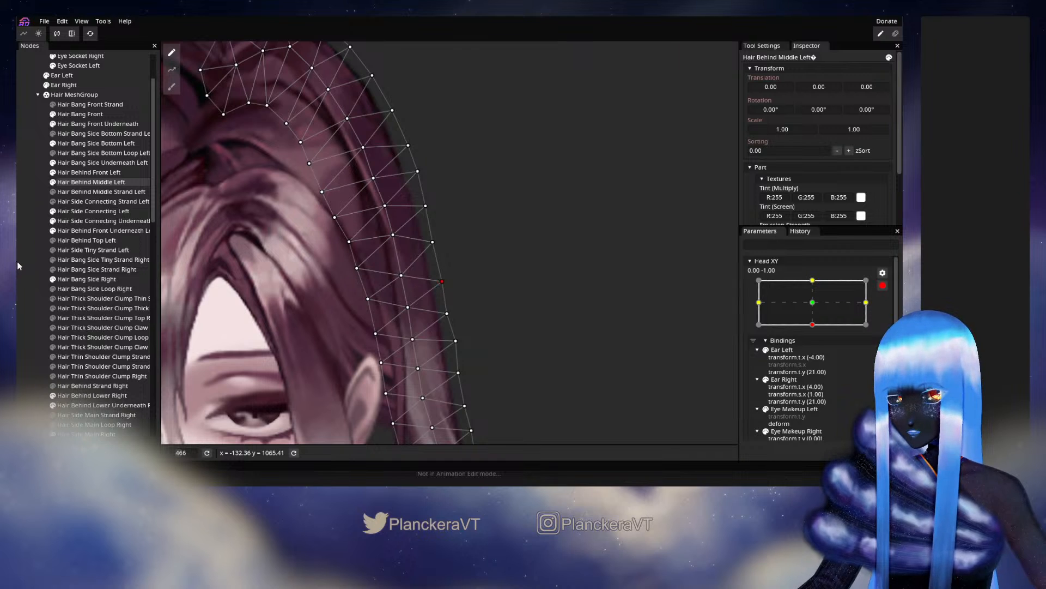
# Deselect Hair Behind Middle Left, leave keypoint editing, and test the outer contour's motion around Head XY's downward keypoint
pyautogui.click(545, 329)
pyautogui.scroll(-3, 549, 331)
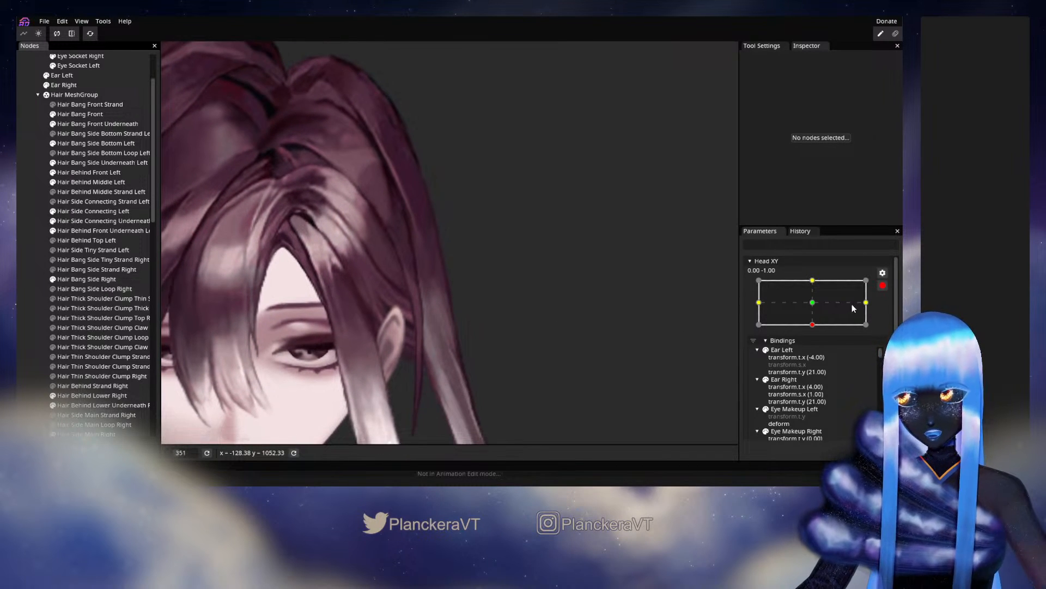
pyautogui.click(883, 285)
pyautogui.moveTo(815, 352)
pyautogui.mouseDown()
pyautogui.moveTo(815, 330)
pyautogui.moveTo(816, 355)
pyautogui.mouseUp()
# Edit the 0.00, -1.00 keypoint again and adjust Hair Behind Middle Left's outer-edge and center-line vertices beside the ear
pyautogui.click(889, 313)
pyautogui.scroll(5, 495, 279)
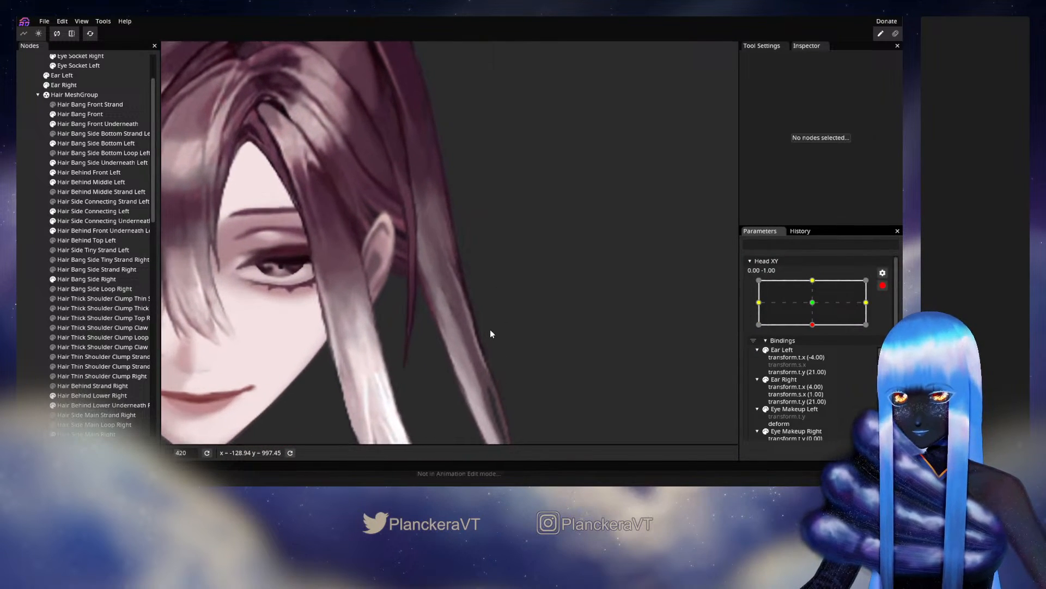
pyautogui.click(410, 311)
pyautogui.scroll(3, 502, 309)
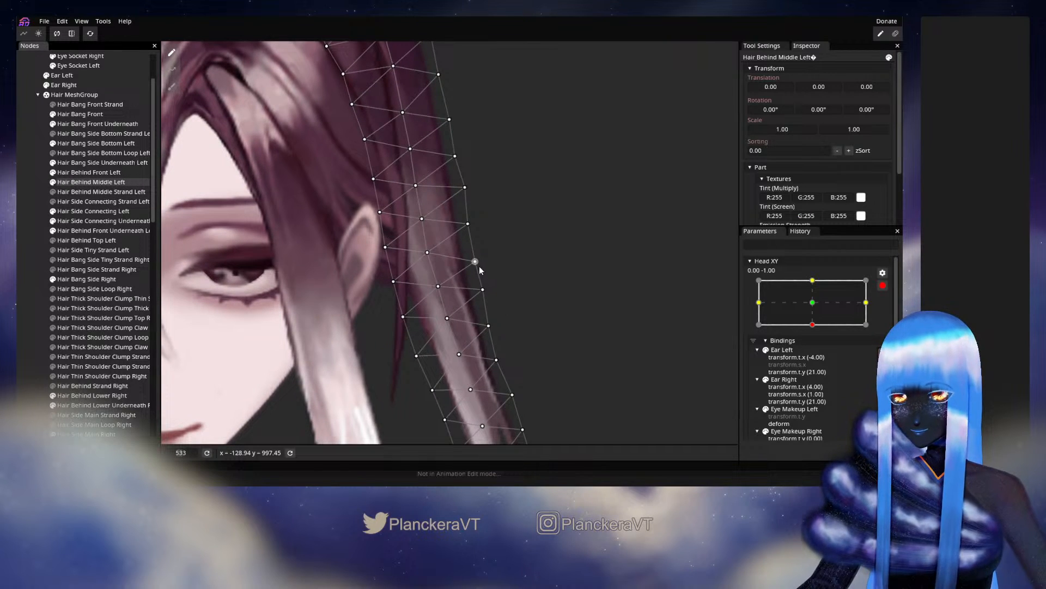
pyautogui.click(468, 224)
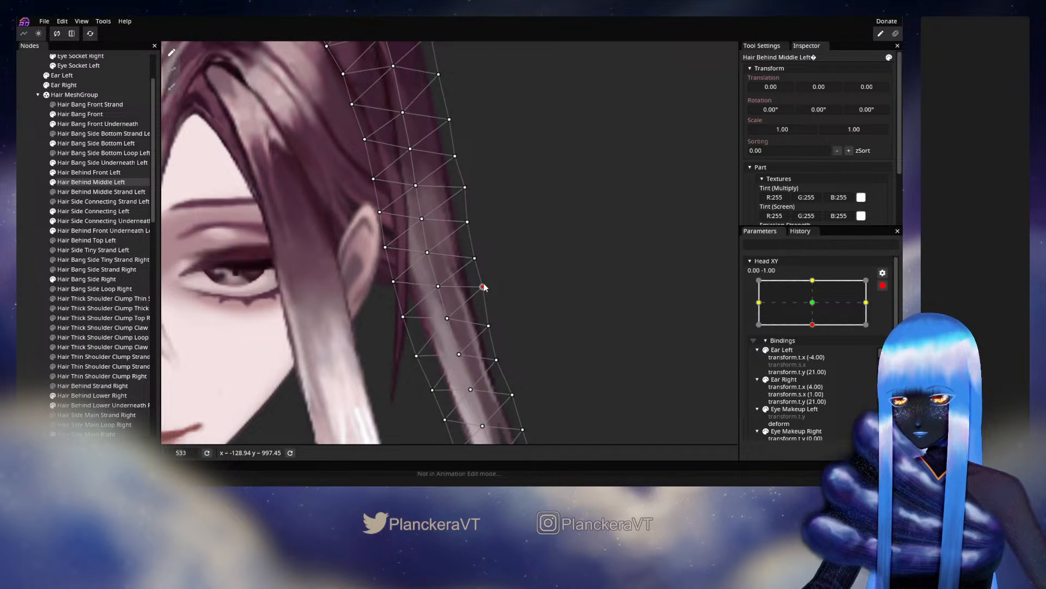
pyautogui.click(438, 287)
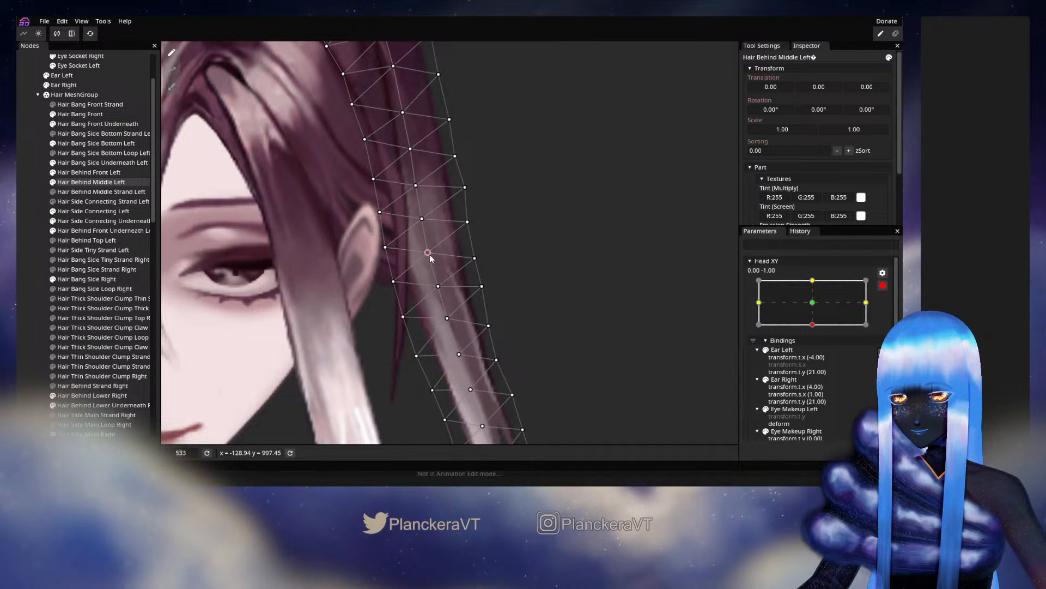
# Deselect the mesh, leave keypoint editing, and test the hair beside the ear around Head XY's downward keypoint
pyautogui.click(640, 338)
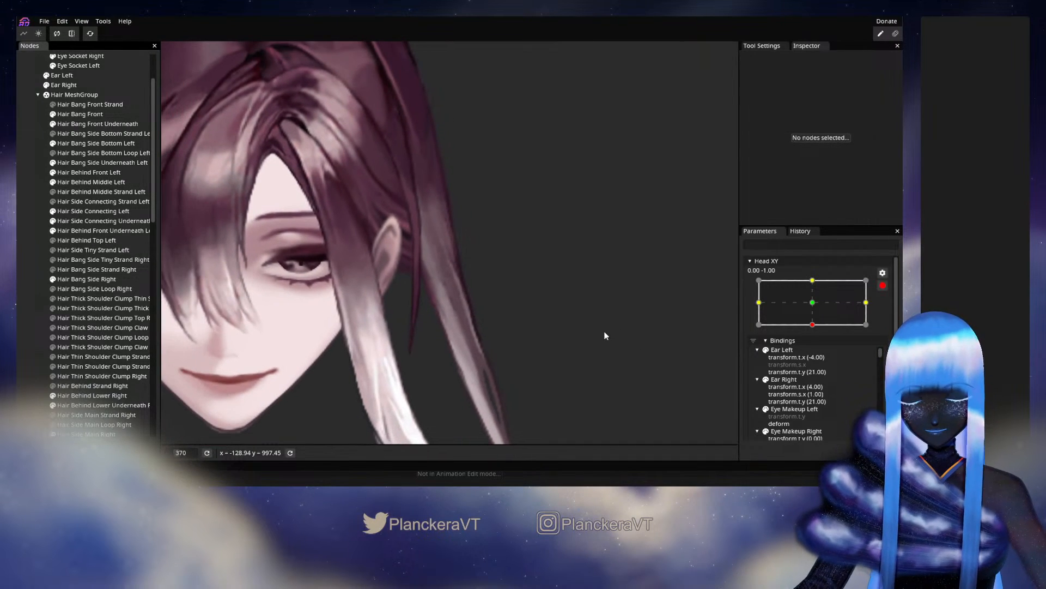
pyautogui.click(883, 285)
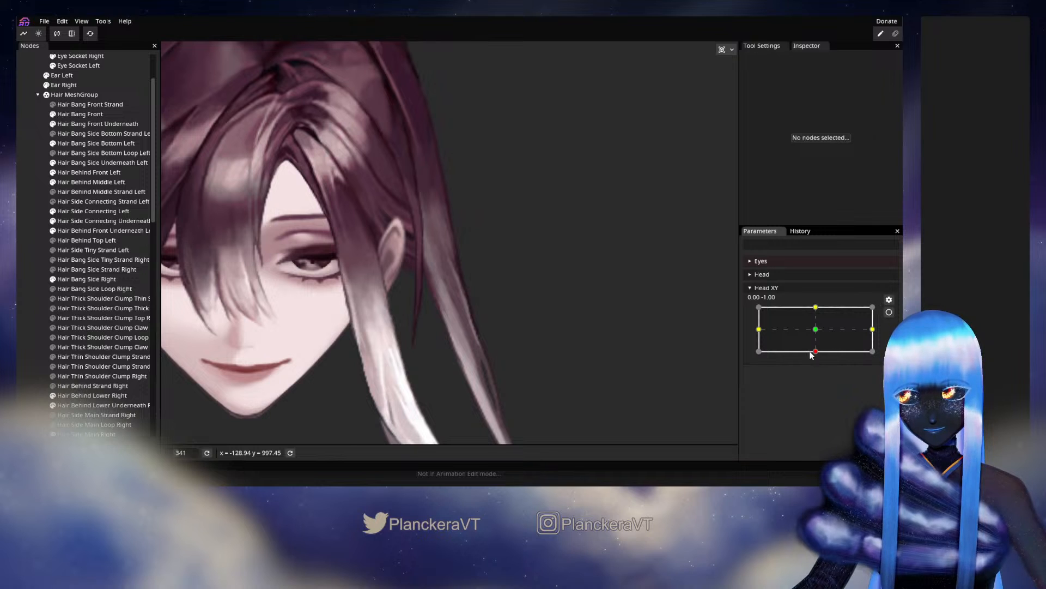
pyautogui.moveTo(814, 352)
pyautogui.mouseDown()
pyautogui.moveTo(817, 332)
pyautogui.moveTo(816, 353)
pyautogui.mouseUp()
# Return to the 0.00, -1.00 keypoint and smooth Hair Behind Middle Left's outer-edge vertices just above ear level
pyautogui.click(889, 311)
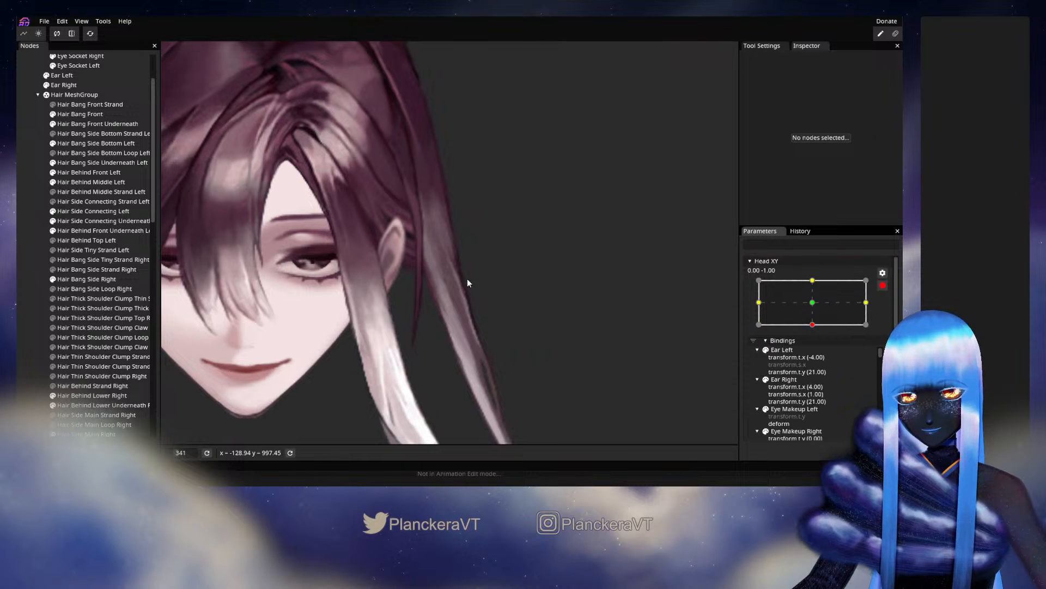
pyautogui.scroll(5, 430, 286)
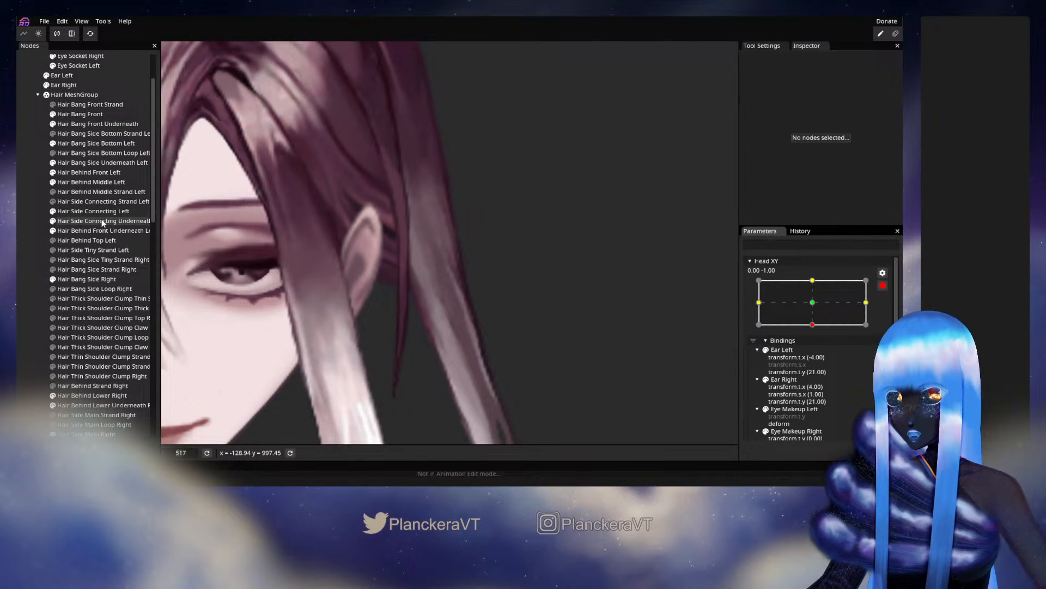
pyautogui.click(91, 181)
pyautogui.scroll(2, 569, 248)
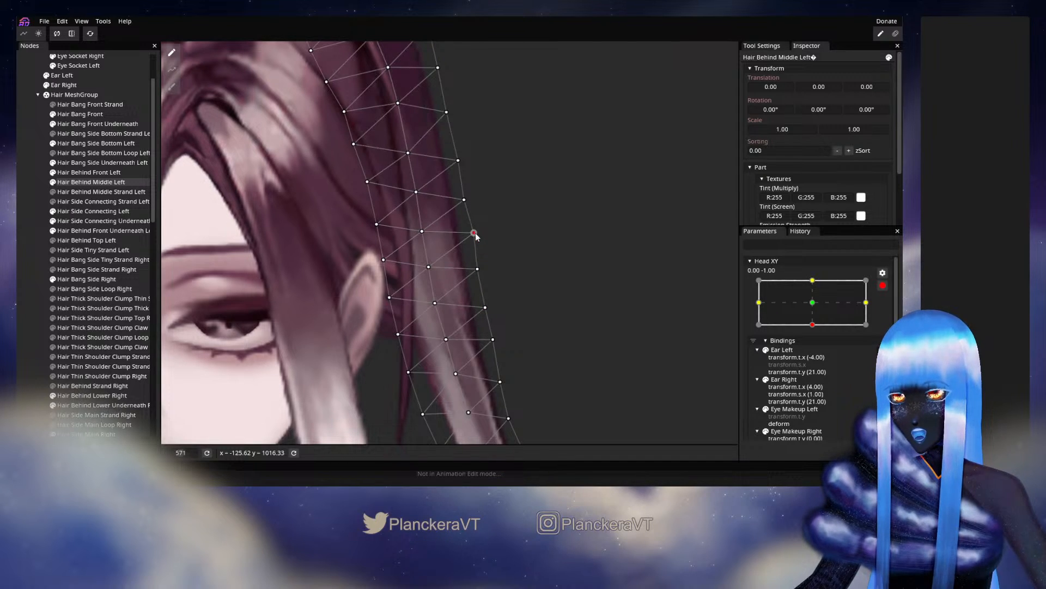
# Deselect Hair Behind Middle Left, leave keypoint editing, and check the left-side hair's outline near Head XY's downward keypoint
pyautogui.click(23, 241)
pyautogui.scroll(-5, 561, 327)
pyautogui.scroll(-3, 561, 326)
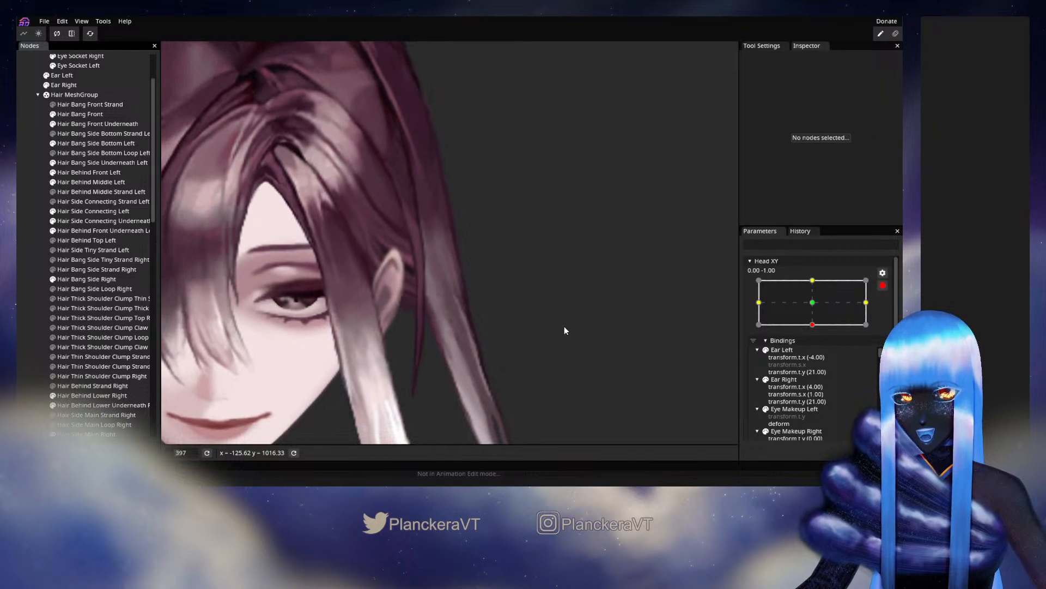
pyautogui.scroll(-1, 555, 312)
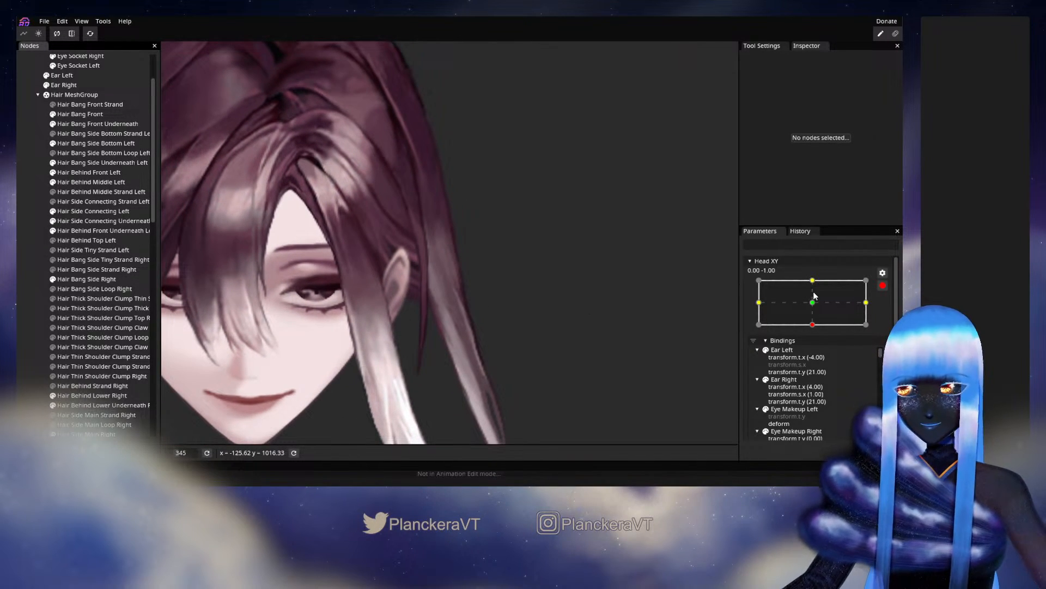
pyautogui.click(883, 285)
pyautogui.moveTo(816, 351)
pyautogui.mouseDown()
pyautogui.moveTo(819, 339)
pyautogui.moveTo(816, 352)
pyautogui.mouseUp()
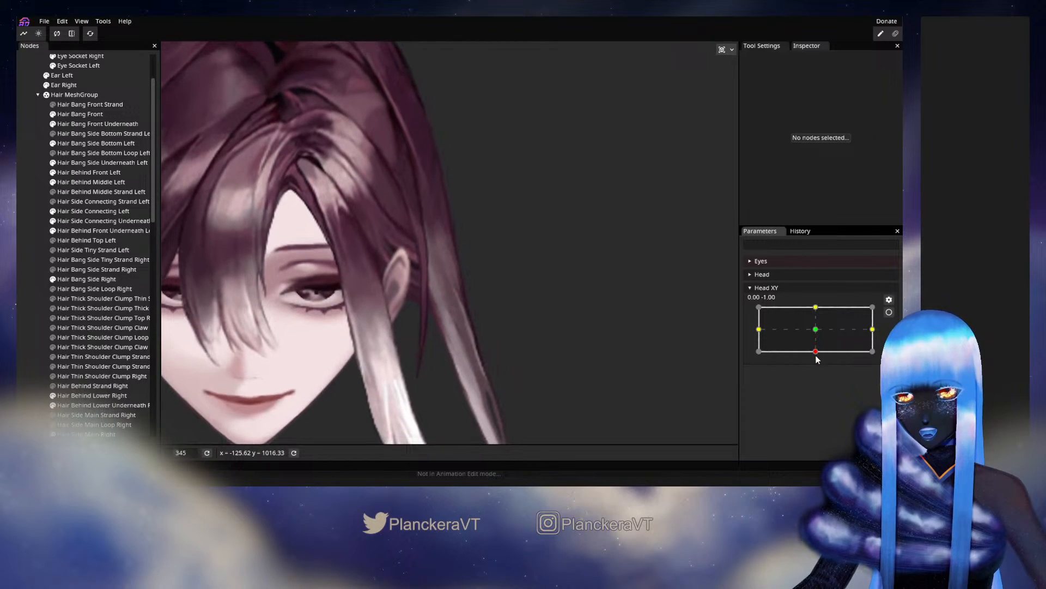
# Edit the 0.00, -1.00 keypoint again and nudge Hair Behind Middle Left's outer-edge vertices at ear level to even the contour
pyautogui.click(889, 311)
pyautogui.scroll(5, 479, 320)
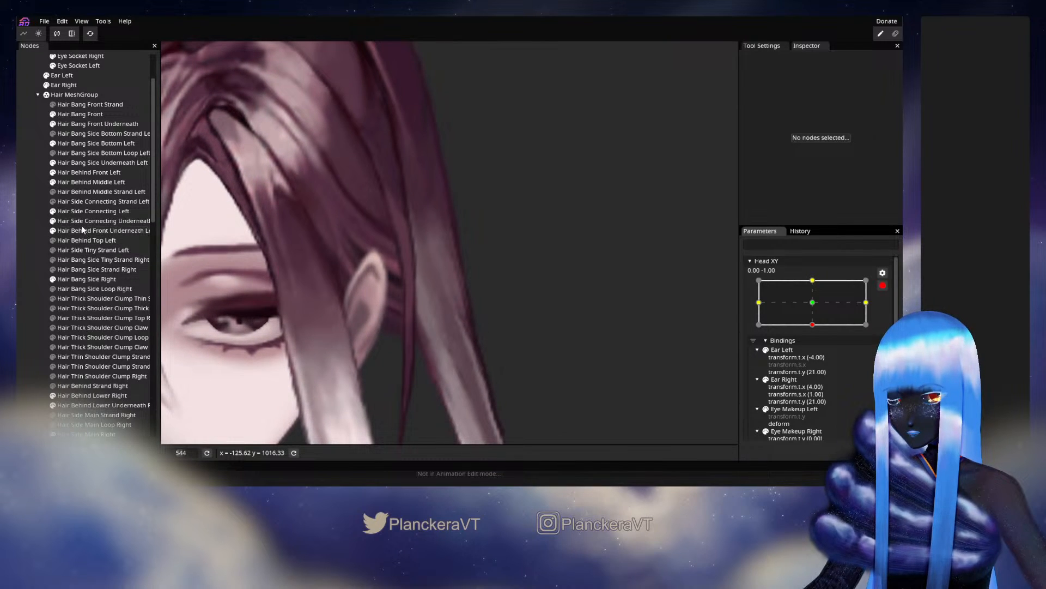
pyautogui.click(79, 183)
pyautogui.scroll(2, 447, 316)
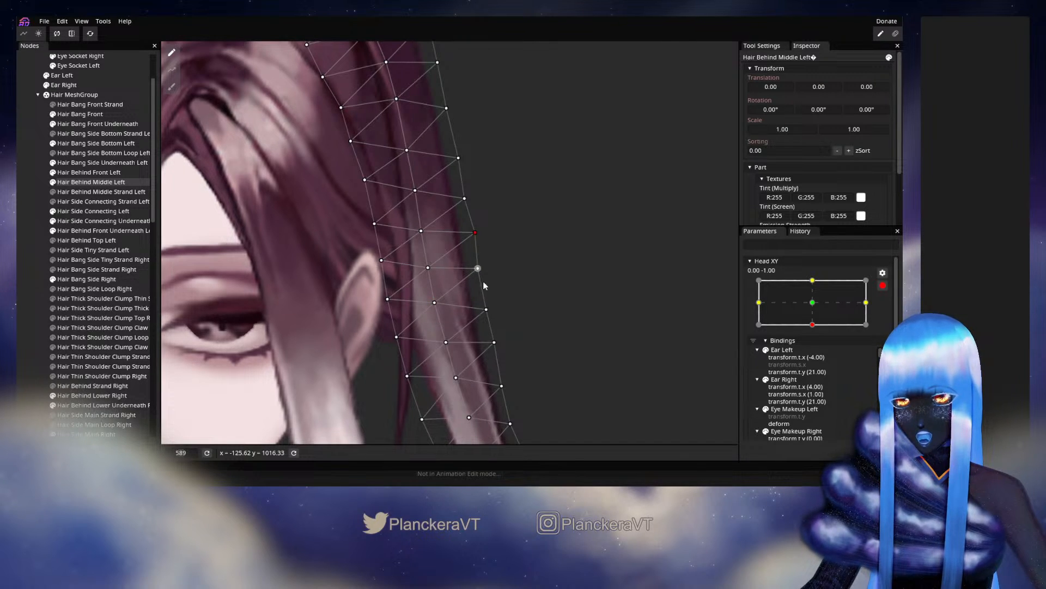
# Deselect the mesh, leave keypoint editing, and test the left-side hair's movement around Head XY's downward keypoint
pyautogui.click(463, 315)
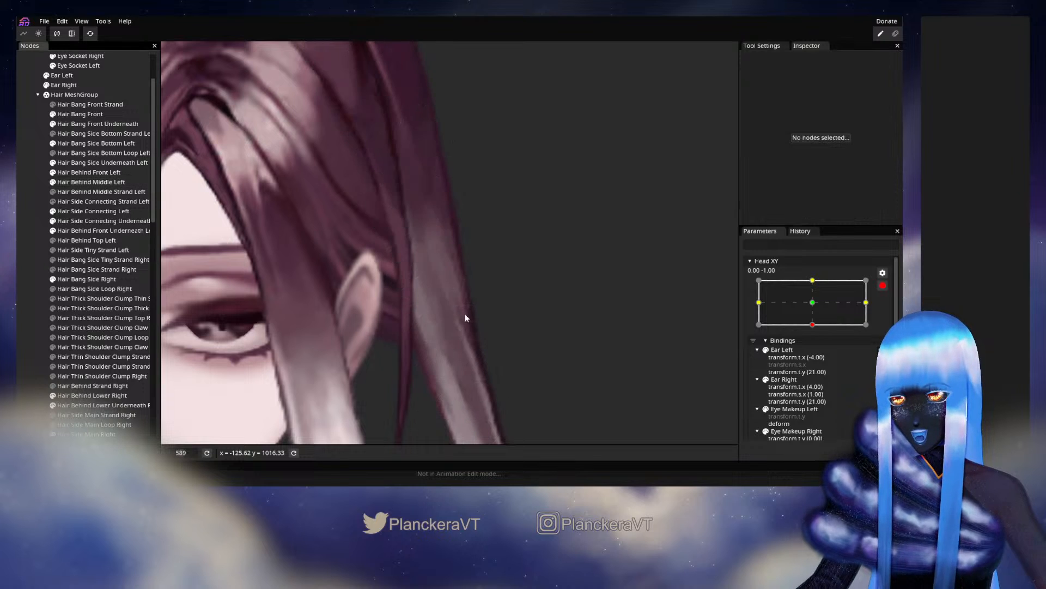
pyautogui.scroll(-5, 602, 321)
pyautogui.scroll(-4, 602, 323)
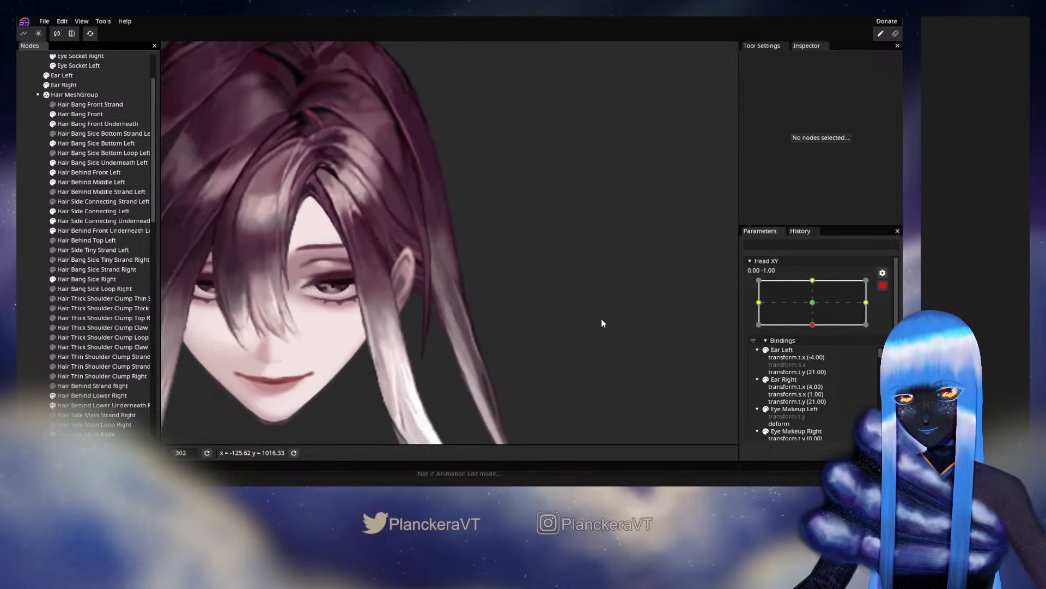
pyautogui.click(883, 286)
pyautogui.moveTo(815, 351)
pyautogui.mouseDown()
pyautogui.moveTo(817, 331)
pyautogui.moveTo(818, 355)
pyautogui.mouseUp()
# Return to the 0.00, -1.00 keypoint and refine Hair Behind Middle Left's center-line and outer-edge vertices around ear level
pyautogui.click(889, 312)
pyautogui.scroll(5, 526, 317)
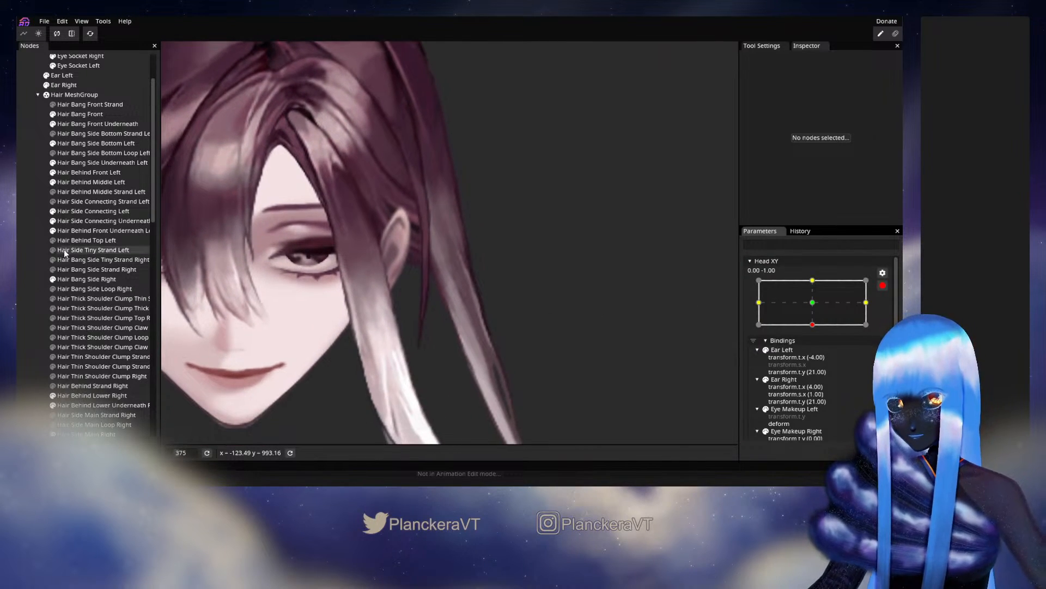
pyautogui.click(73, 182)
pyautogui.scroll(3, 450, 316)
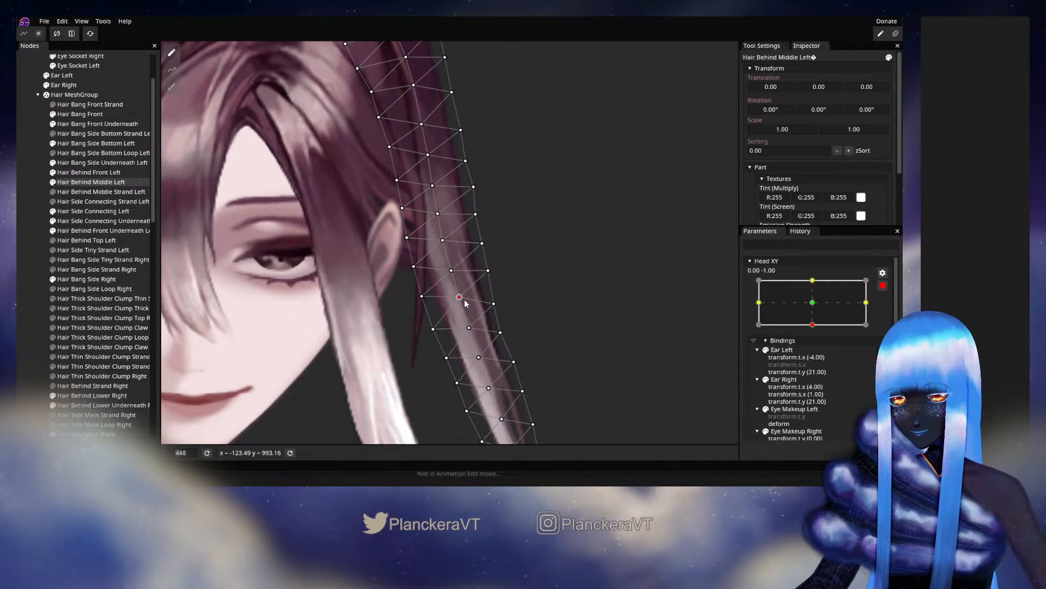
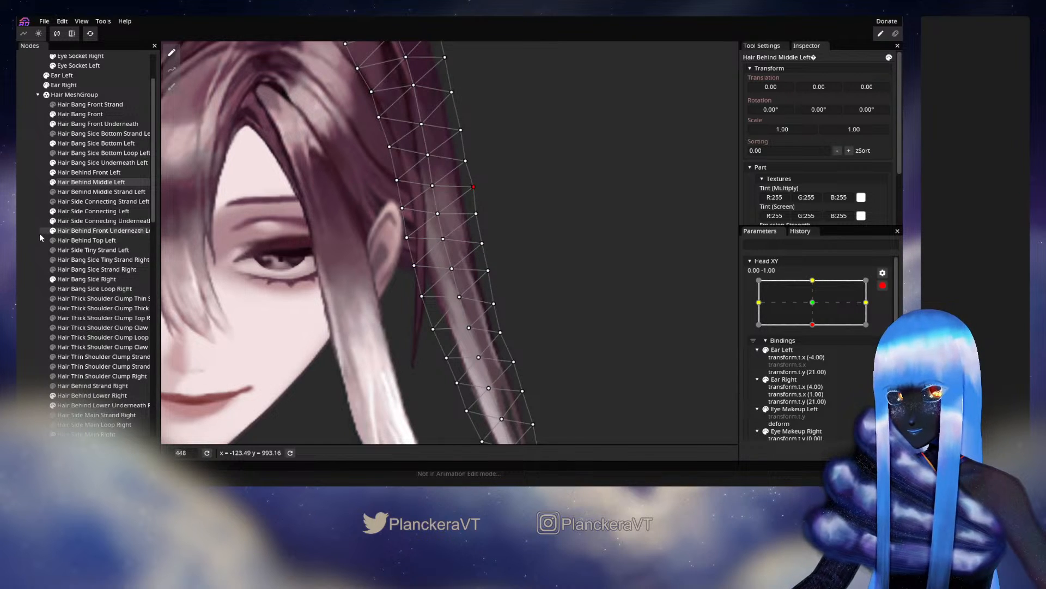
# Deselect the mesh, leave keypoint editing, and test the whole head's motion between Head XY's center and downward keypoints
pyautogui.click(594, 333)
pyautogui.scroll(-4, 591, 333)
pyautogui.scroll(-4, 588, 333)
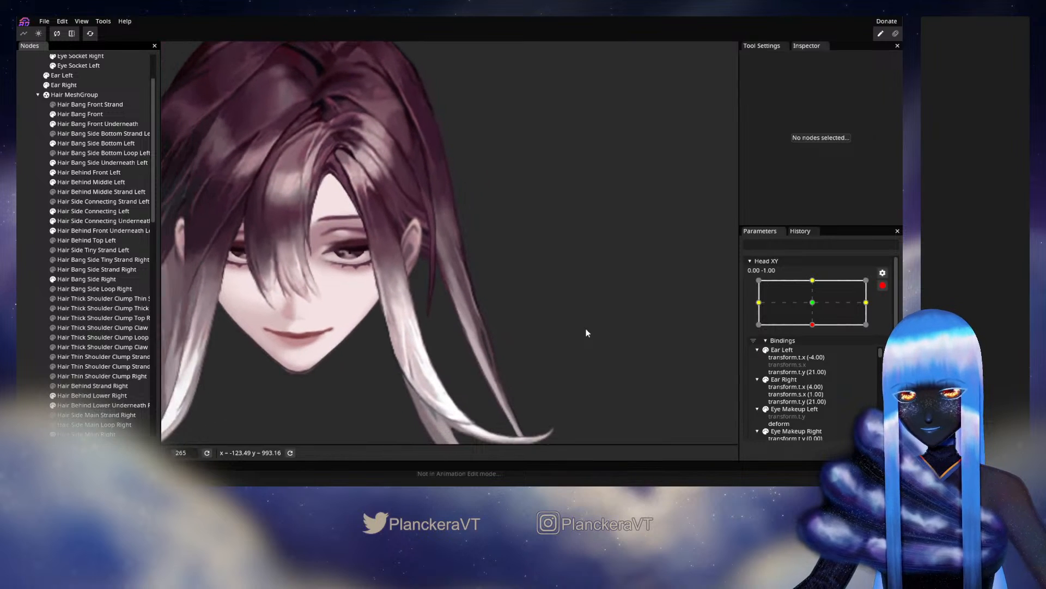
pyautogui.click(881, 287)
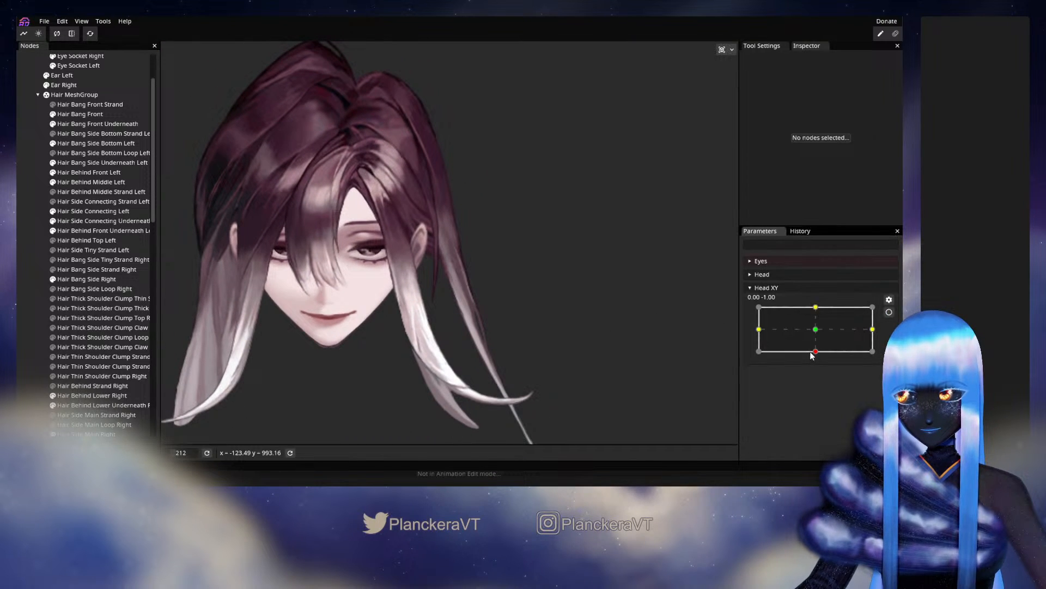
pyautogui.moveTo(812, 355); pyautogui.dragTo(816, 330)
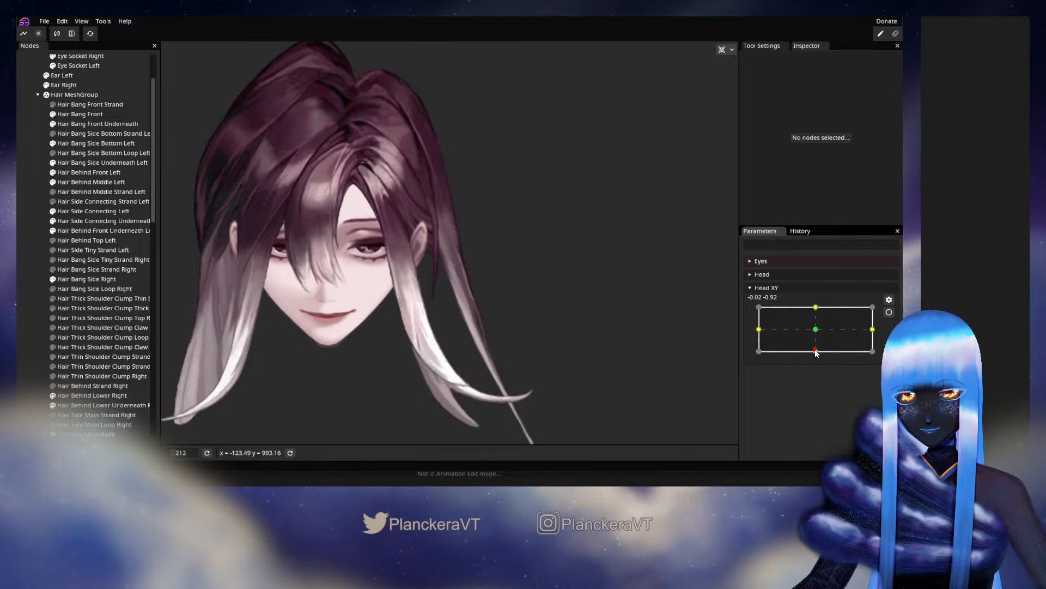
pyautogui.moveTo(816, 334); pyautogui.dragTo(815, 354)
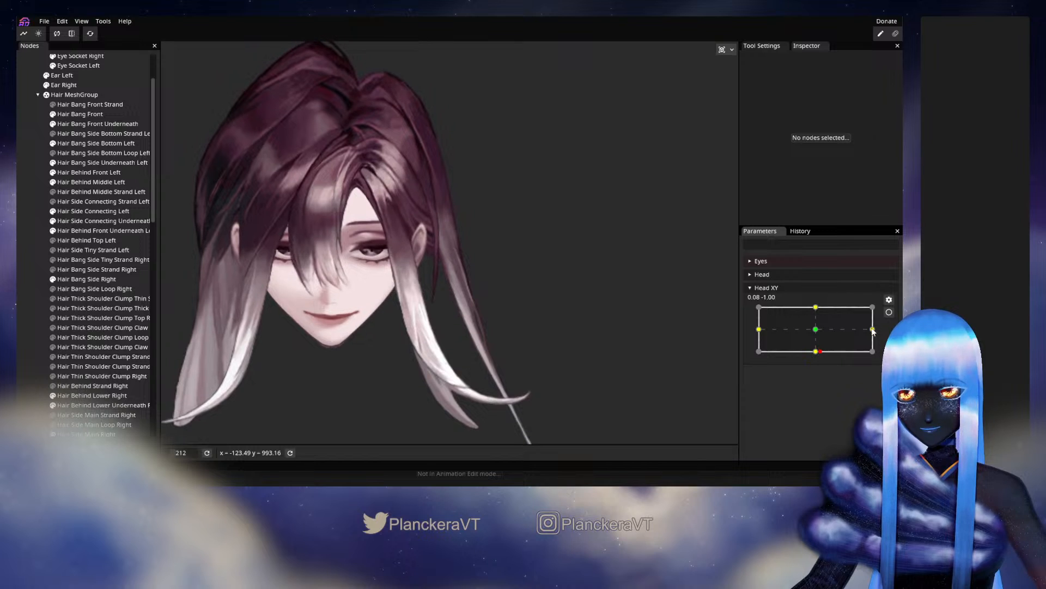
# Edit the 0.00, -1.00 keypoint again and adjust Hair Behind Middle Left's center-line vertices beside the ear
pyautogui.click(888, 312)
pyautogui.scroll(6, 441, 303)
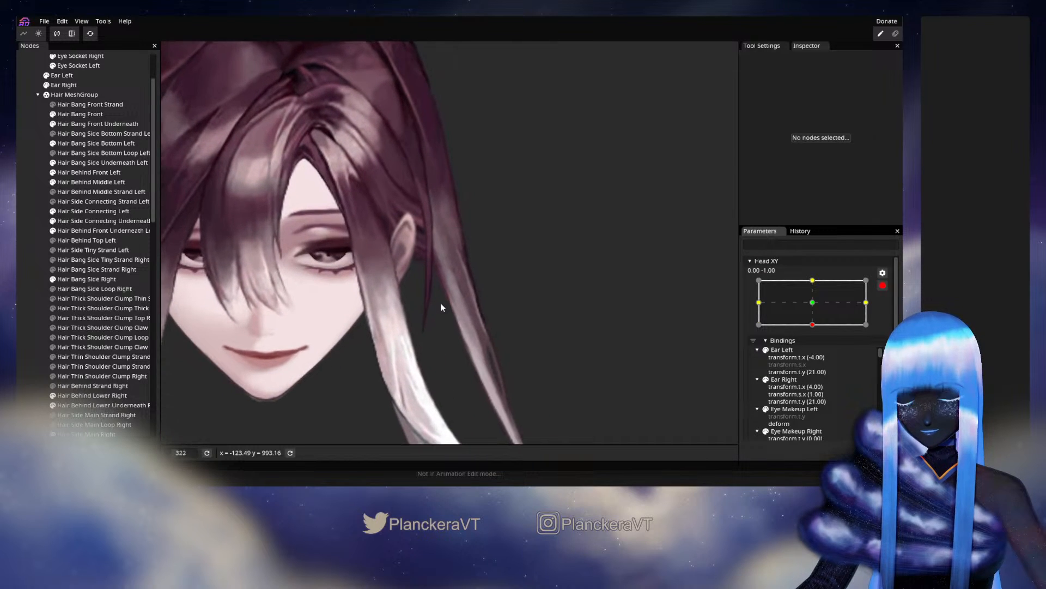
pyautogui.scroll(3, 447, 352)
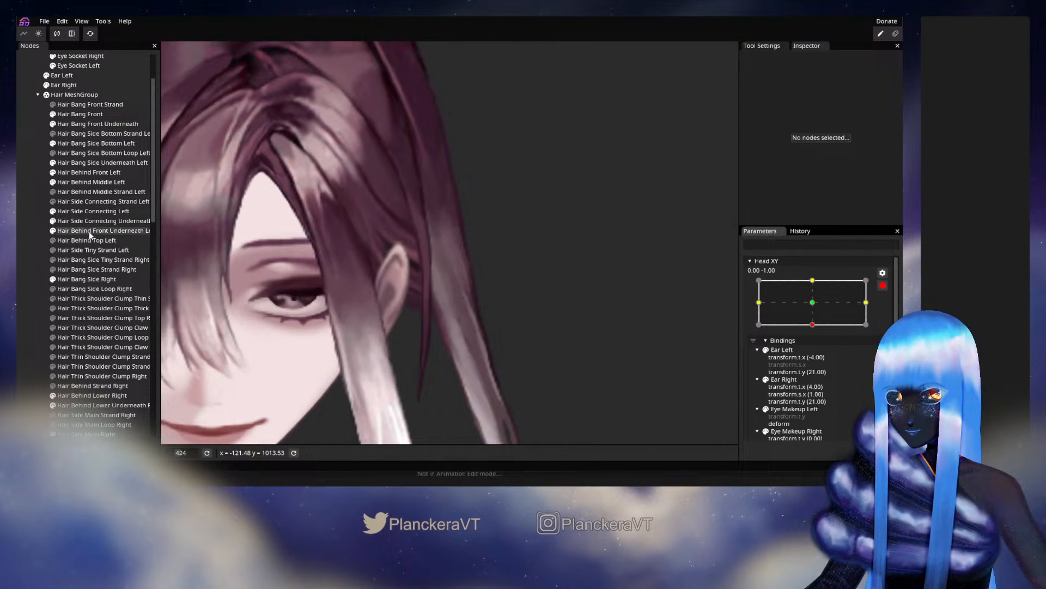
pyautogui.click(78, 182)
pyautogui.scroll(1, 441, 260)
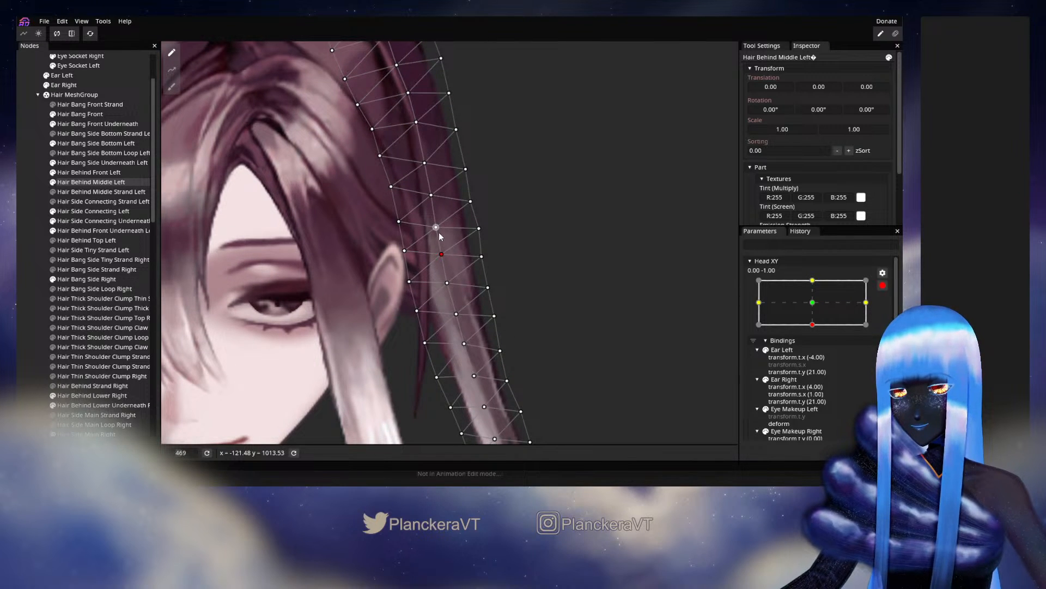
# Deselect Hair Behind Middle Left, leave keypoint editing, and test the strand's inner shading around Head XY's downward keypoint
pyautogui.scroll(-4, 439, 231)
pyautogui.click(494, 320)
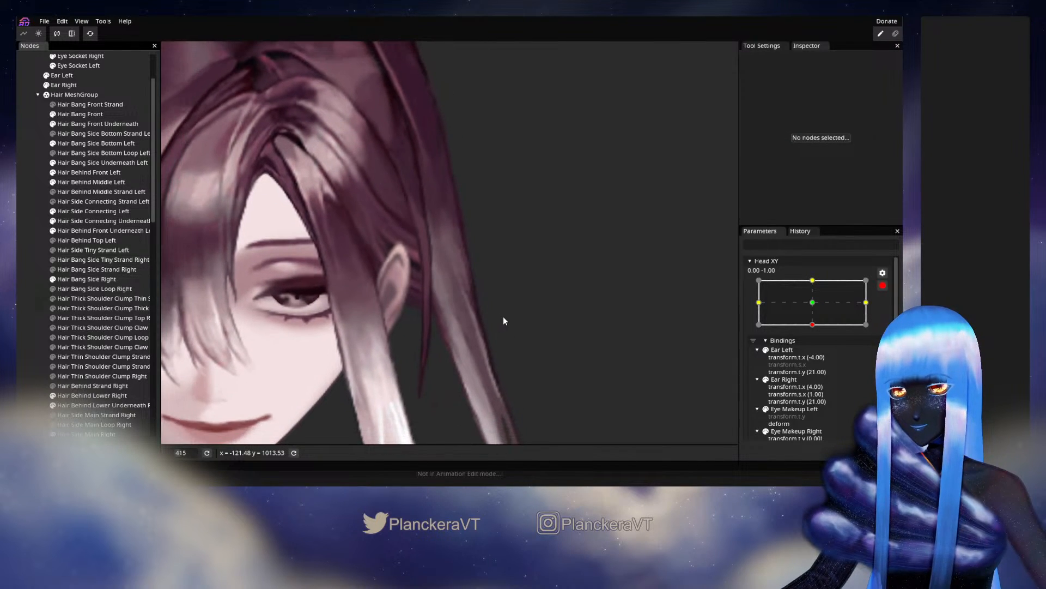
pyautogui.scroll(-2, 495, 319)
pyautogui.click(883, 285)
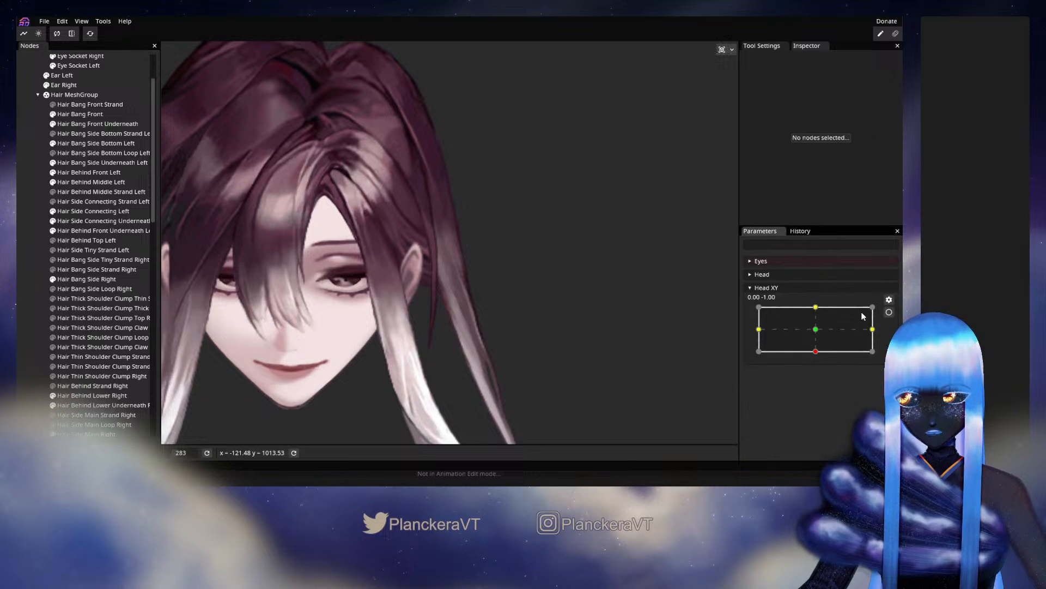
pyautogui.click(817, 350)
pyautogui.moveTo(817, 351)
pyautogui.mouseDown()
pyautogui.moveTo(815, 329)
pyautogui.moveTo(818, 356)
pyautogui.mouseUp()
# Return to the 0.00, -1.00 keypoint and smooth Hair Behind Middle Left's center-line vertices from above the ear to below it
pyautogui.click(888, 312)
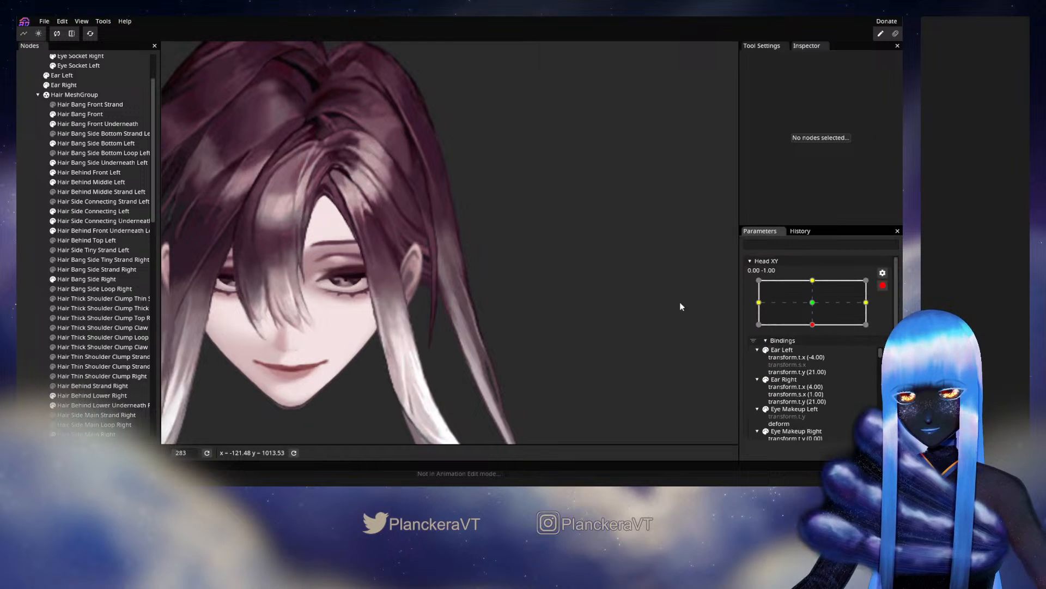
pyautogui.scroll(4, 469, 315)
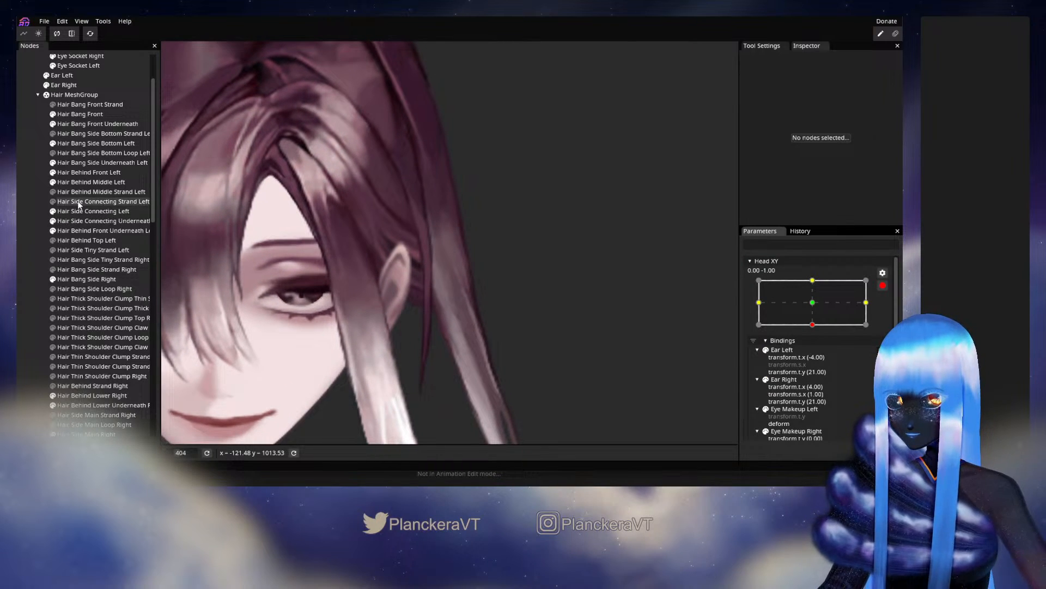
pyautogui.click(89, 182)
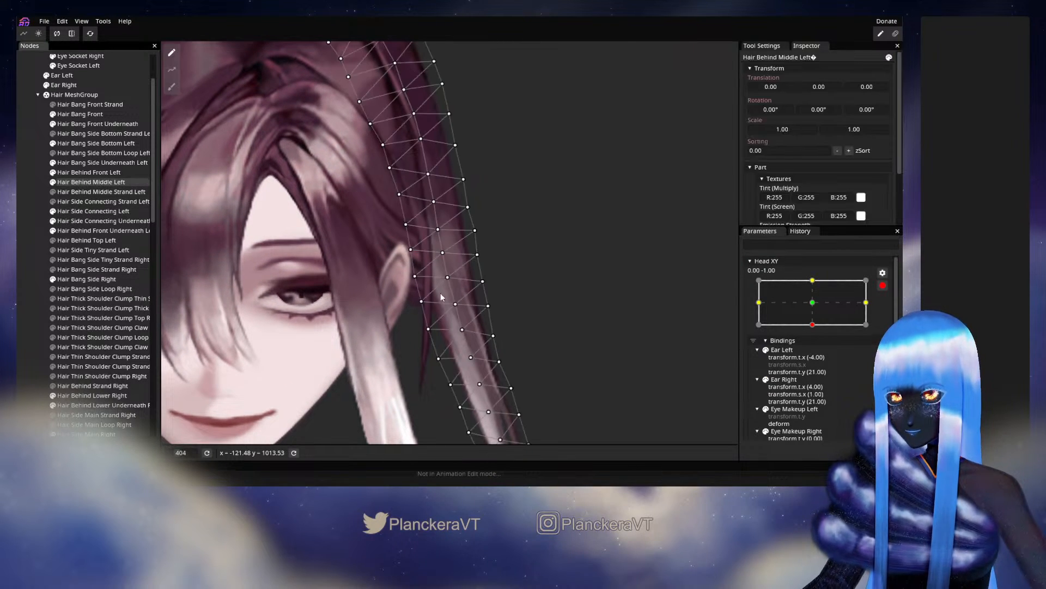
pyautogui.scroll(2, 461, 291)
pyautogui.scroll(1, 437, 234)
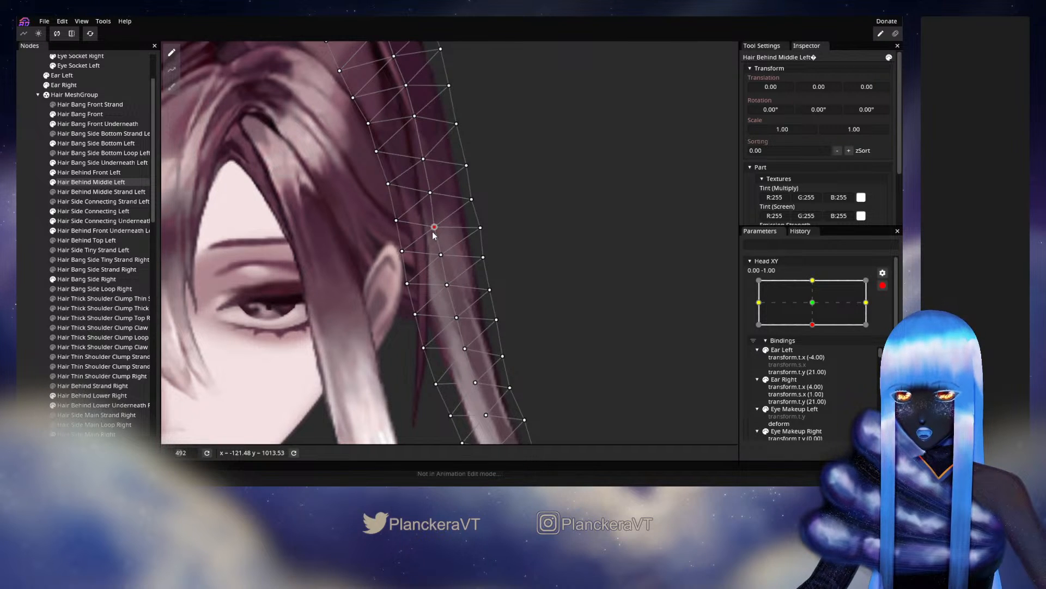
pyautogui.moveTo(438, 259); pyautogui.dragTo(437, 258)
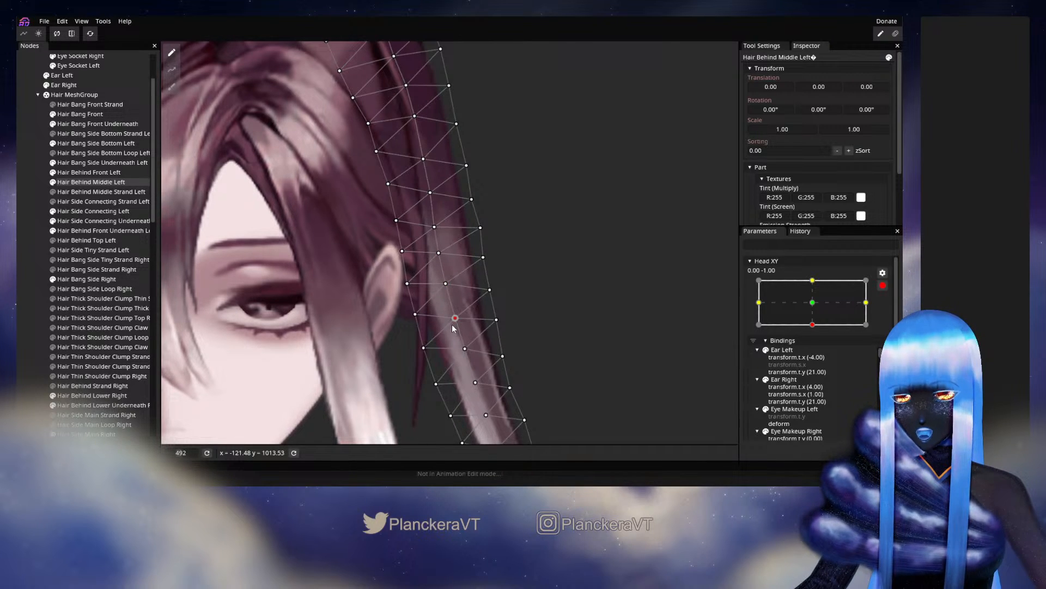
pyautogui.click(39, 248)
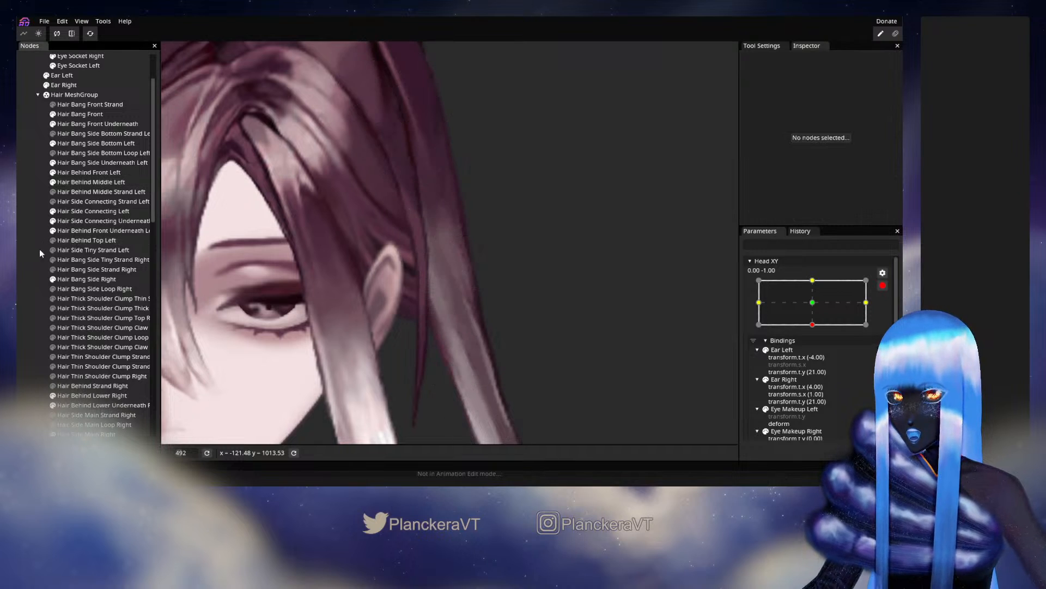
# Leave keypoint editing and test the side hair's motion just around Head XY's downward keypoint
pyautogui.scroll(-5, 512, 357)
pyautogui.scroll(-4, 515, 361)
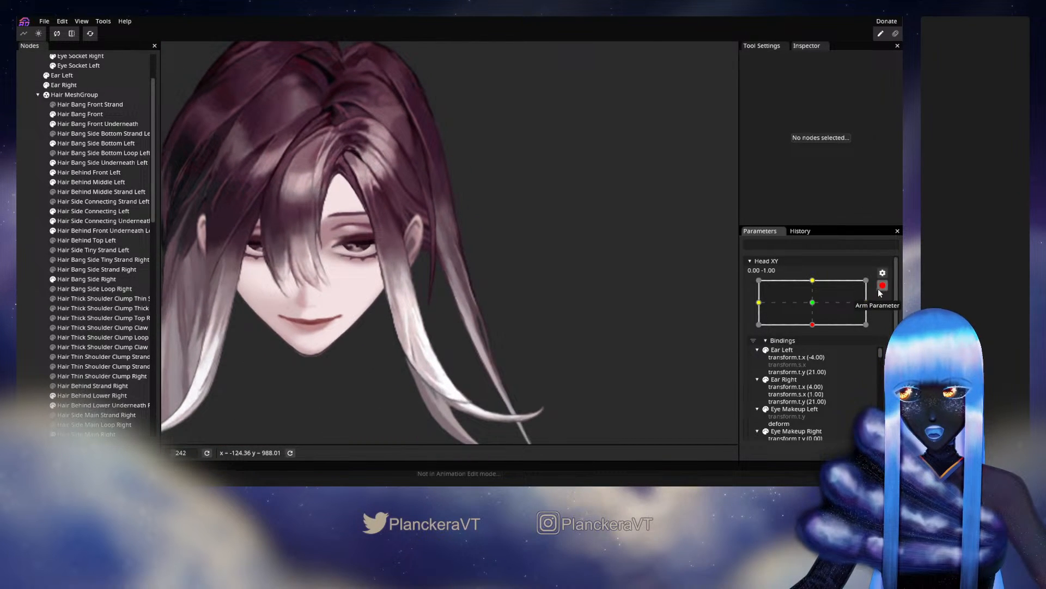
pyautogui.click(882, 285)
pyautogui.click(817, 353)
pyautogui.moveTo(817, 356)
pyautogui.mouseDown()
pyautogui.moveTo(816, 330)
pyautogui.moveTo(816, 345)
pyautogui.mouseUp()
pyautogui.moveTo(815, 353)
pyautogui.mouseDown()
pyautogui.moveTo(822, 331)
pyautogui.moveTo(816, 348)
pyautogui.mouseUp()
# Return to the 0.00, -1.00 keypoint, fine-tune Hair Behind Middle Left's center-line vertices beside the ear, and deselect the mesh
pyautogui.click(889, 311)
pyautogui.scroll(8, 419, 271)
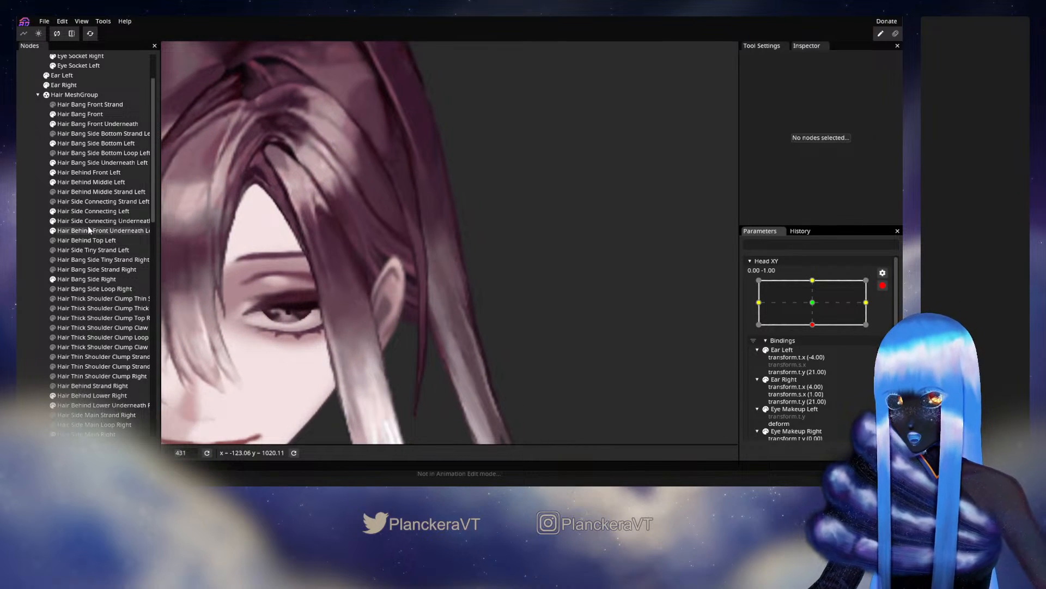
pyautogui.click(90, 181)
pyautogui.scroll(1, 436, 267)
pyautogui.click(441, 270)
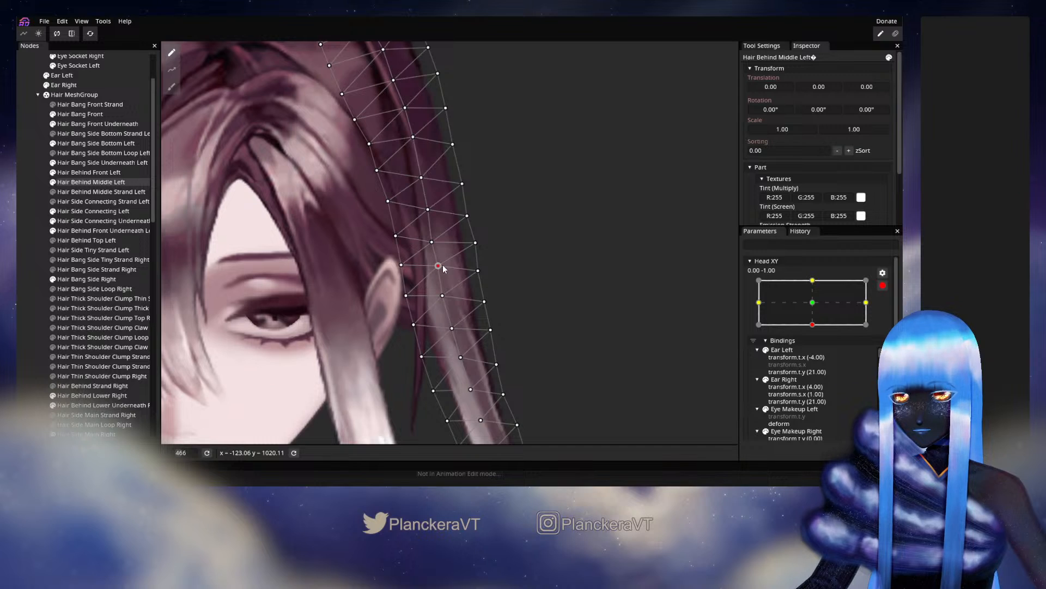
pyautogui.click(435, 247)
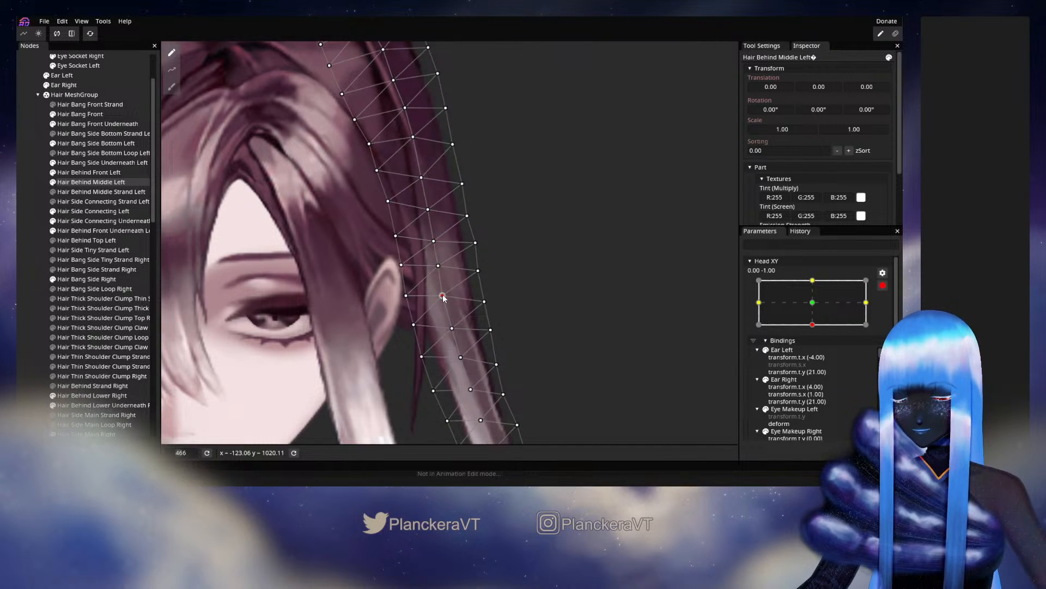
pyautogui.moveTo(442, 295); pyautogui.dragTo(444, 293)
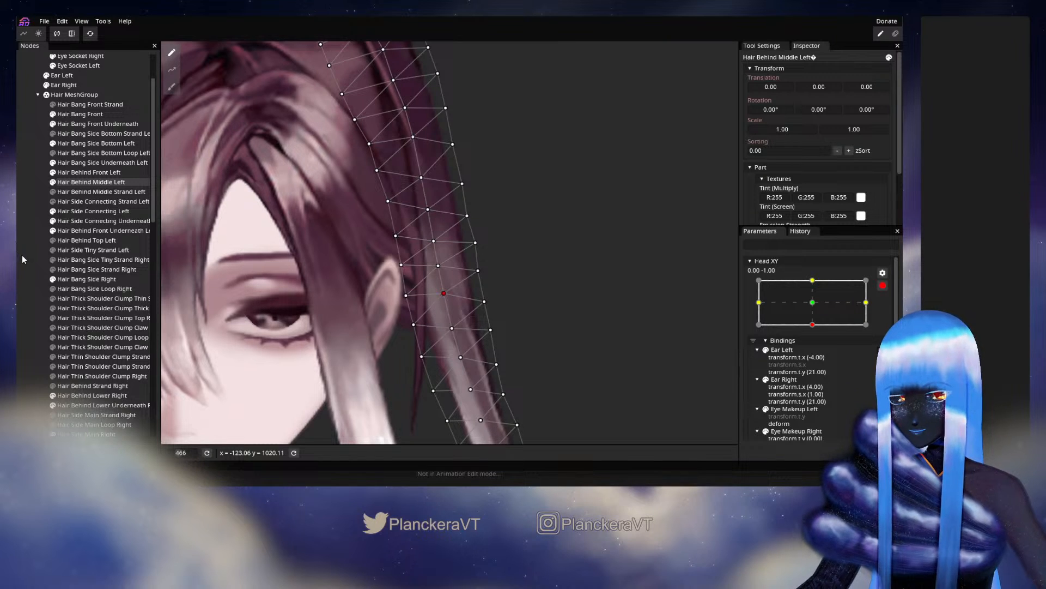
pyautogui.click(567, 334)
# Leave keypoint editing and check the whole head's shape near Head XY's downward keypoint
pyautogui.scroll(-2, 525, 333)
pyautogui.scroll(-3, 524, 333)
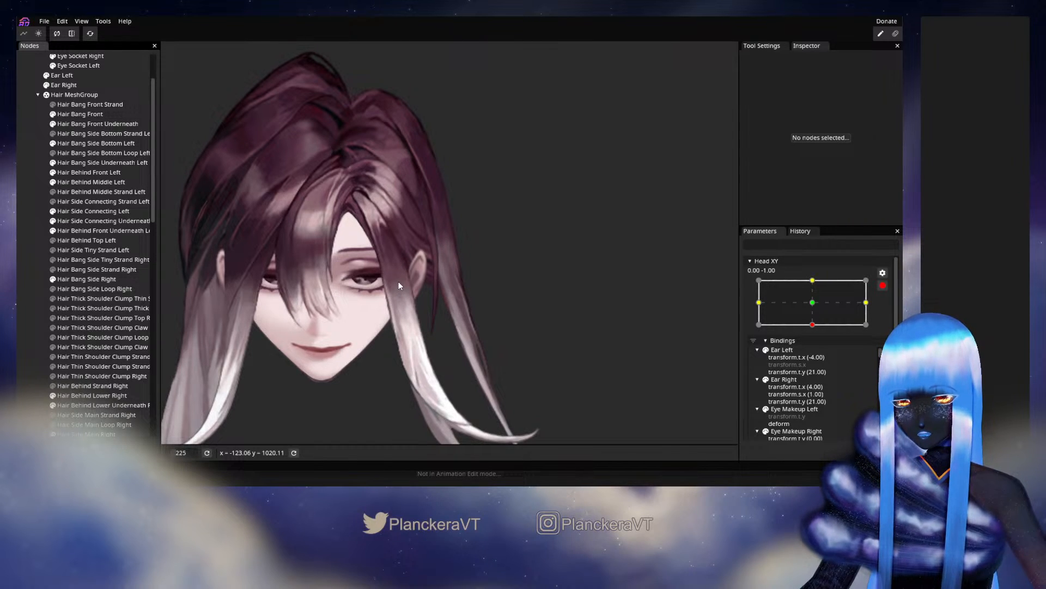
pyautogui.moveTo(398, 284); pyautogui.dragTo(462, 238)
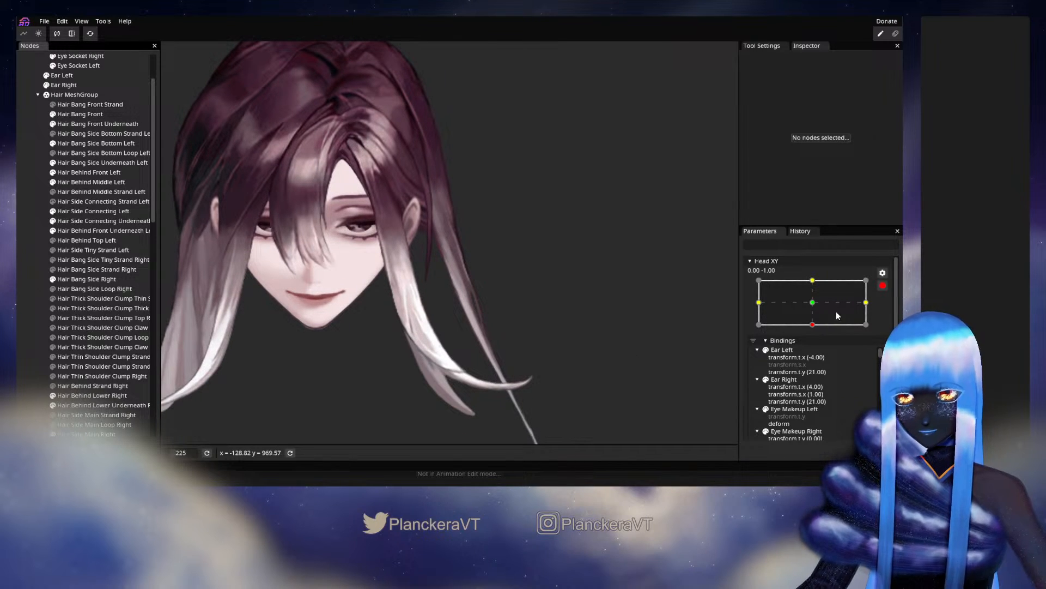
pyautogui.click(883, 285)
pyautogui.moveTo(815, 353)
pyautogui.mouseDown()
pyautogui.moveTo(816, 332)
pyautogui.moveTo(818, 354)
pyautogui.mouseUp()
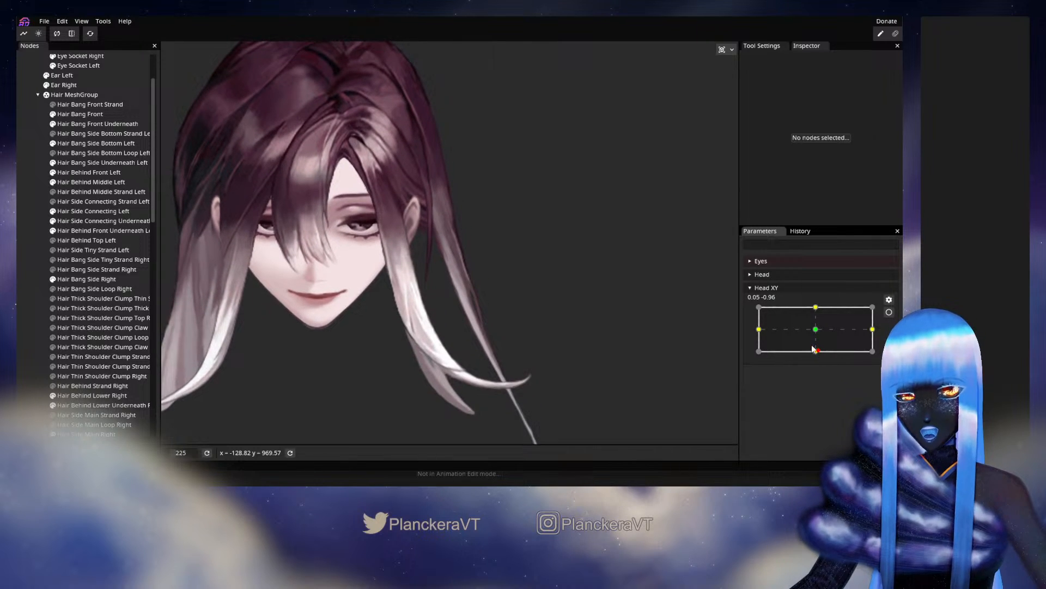
pyautogui.moveTo(455, 191); pyautogui.dragTo(497, 299)
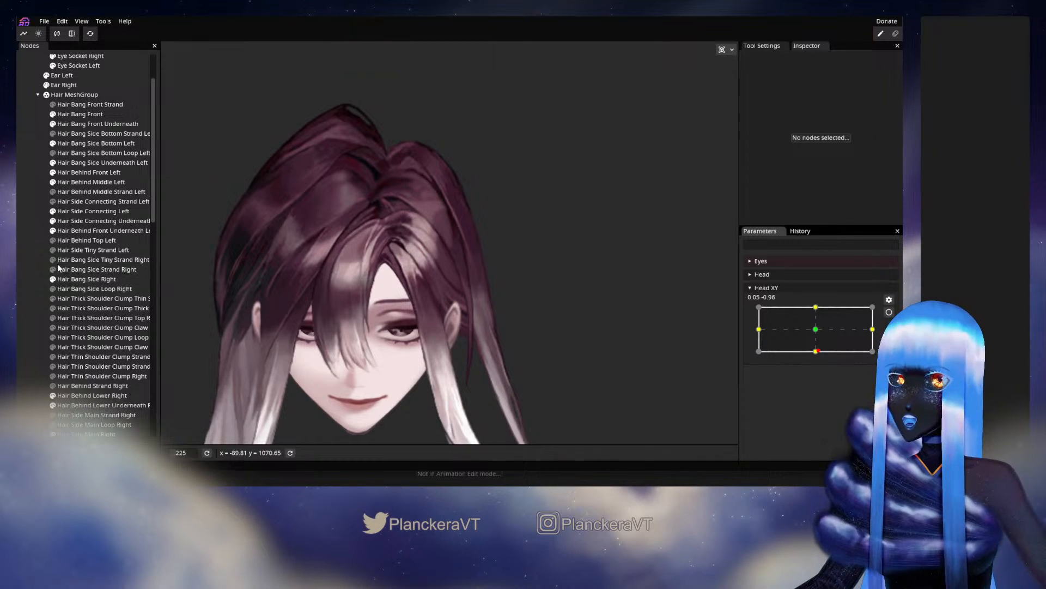
# Show Hair Behind Top Left and test its motion between Head XY's upper range and downward keypoint
pyautogui.click(53, 240)
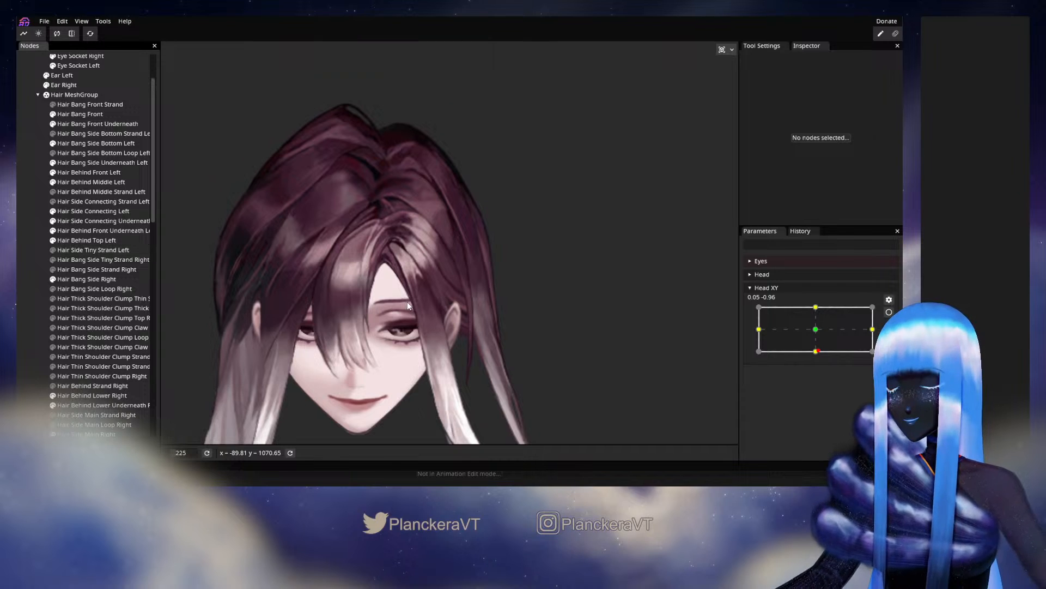
pyautogui.moveTo(407, 302); pyautogui.dragTo(479, 323)
pyautogui.moveTo(824, 352); pyautogui.dragTo(817, 326)
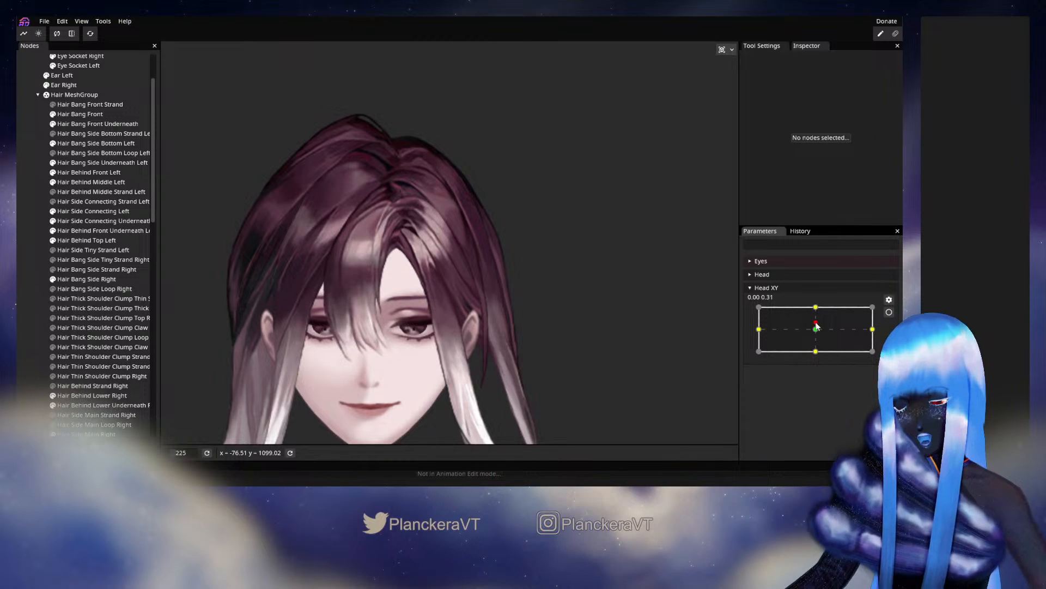
pyautogui.moveTo(817, 324); pyautogui.dragTo(817, 354)
# At the 0.00, -1.00 keypoint, reshape Hair Behind Top Left's lower part beside the ear with a size 31 Circle Brush, then deselect it
pyautogui.click(889, 312)
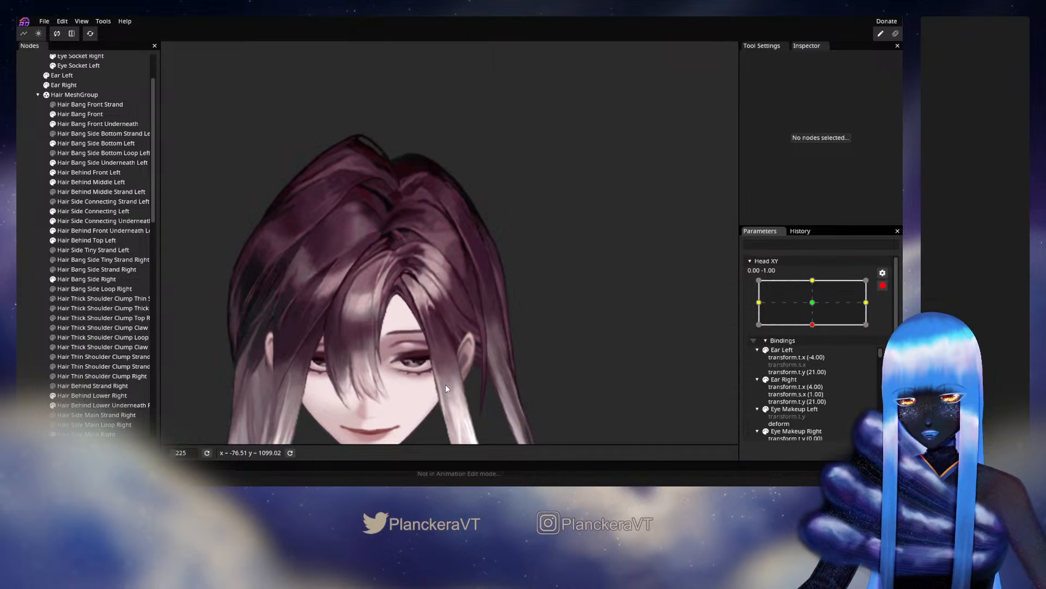
pyautogui.scroll(5, 444, 374)
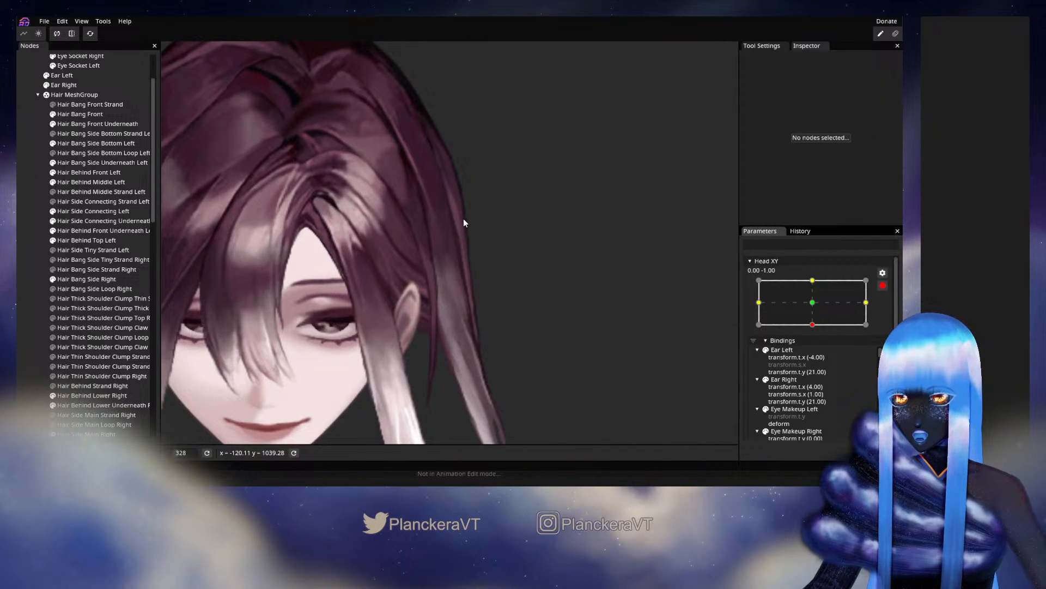
pyautogui.click(82, 241)
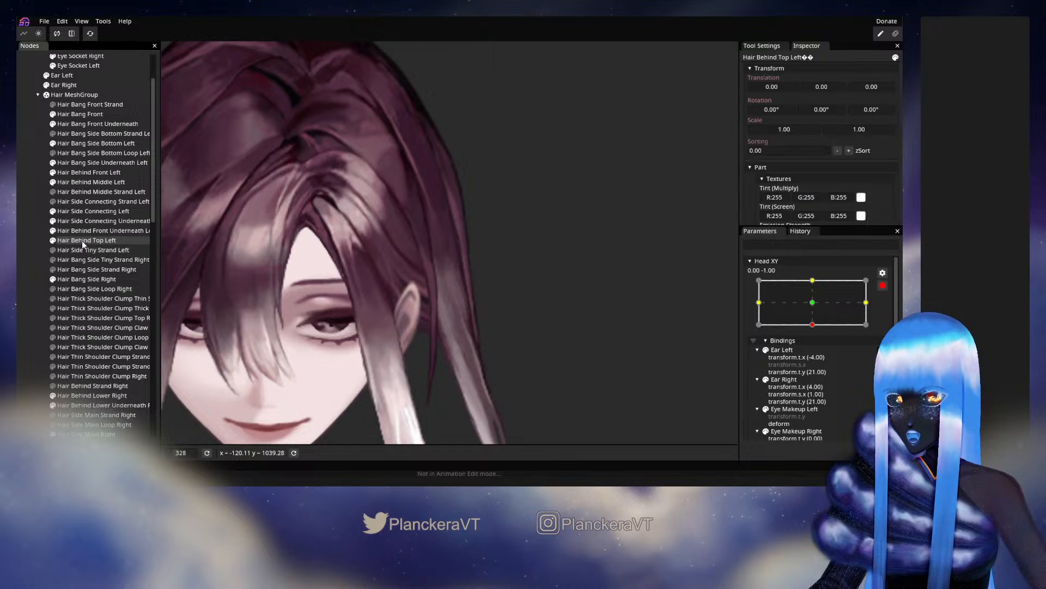
pyautogui.scroll(3, 548, 355)
pyautogui.click(172, 87)
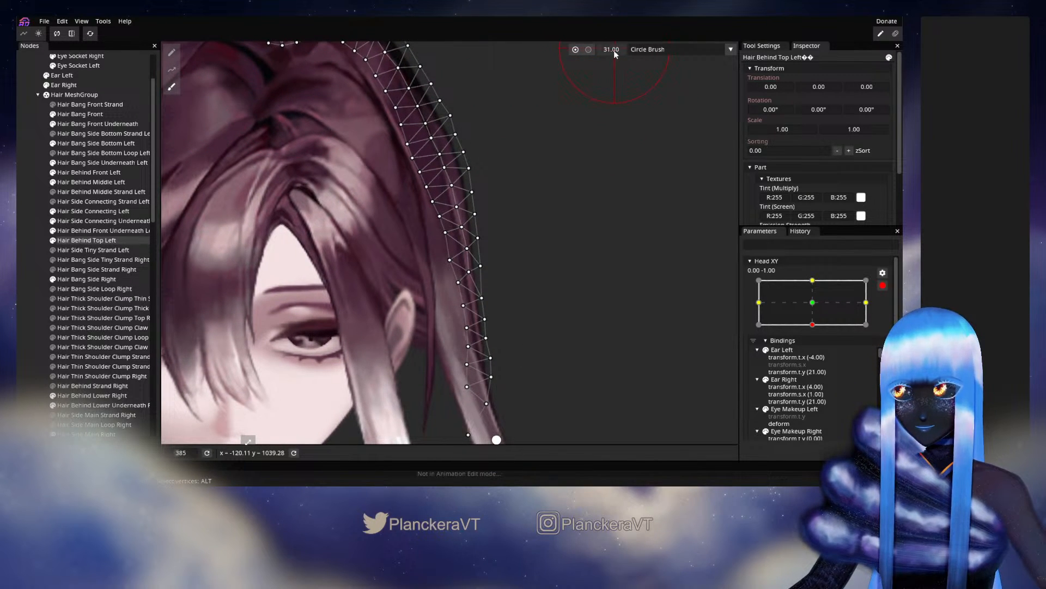
pyautogui.moveTo(473, 285); pyautogui.dragTo(477, 270)
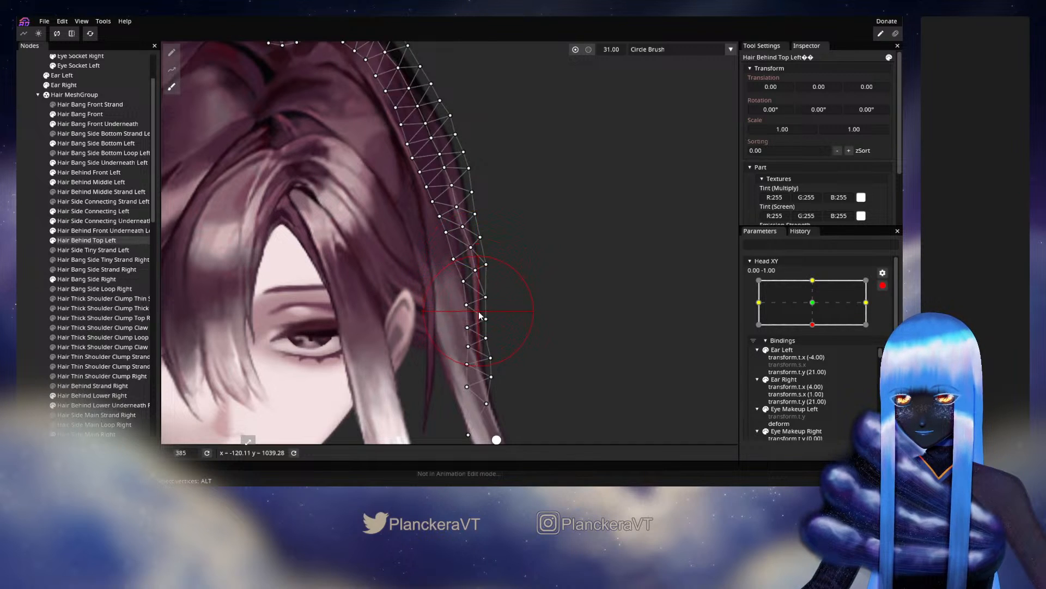
pyautogui.moveTo(479, 315); pyautogui.dragTo(484, 315)
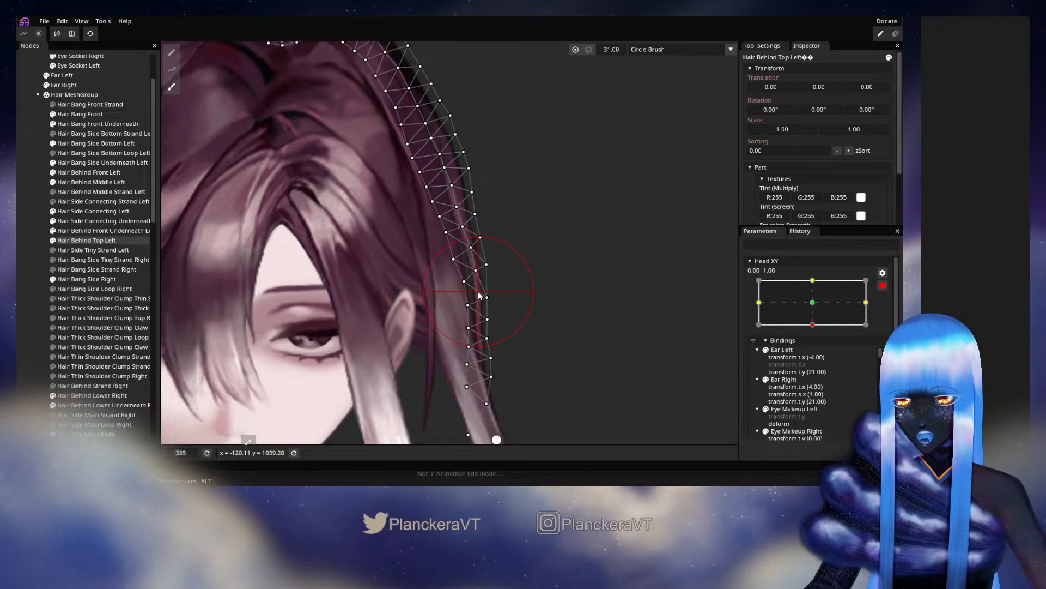
pyautogui.moveTo(468, 333)
pyautogui.mouseDown()
pyautogui.moveTo(495, 336)
pyautogui.moveTo(492, 371)
pyautogui.mouseUp()
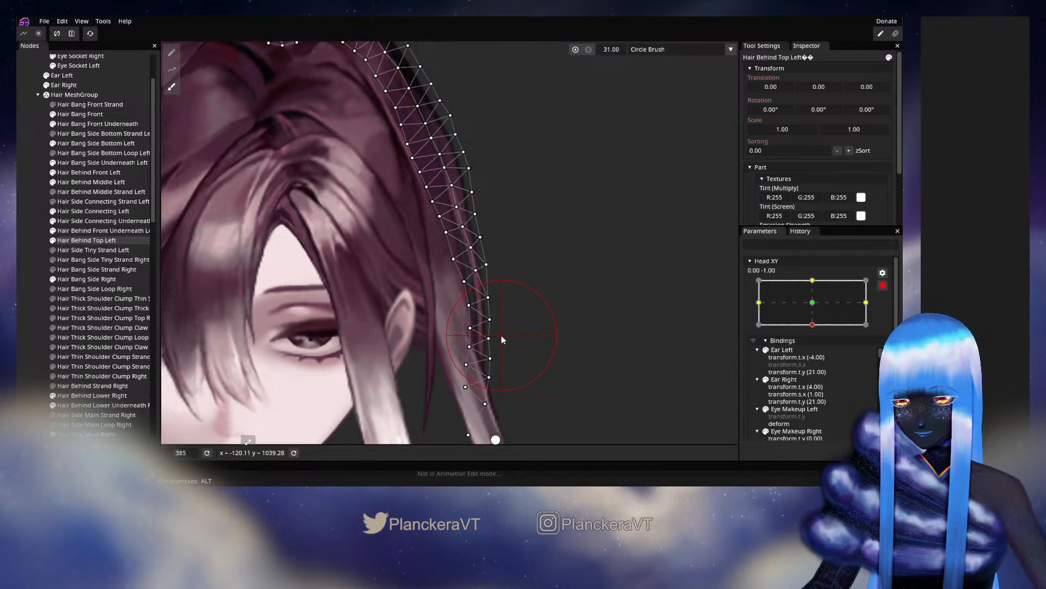
pyautogui.click(358, 336)
# Leave keypoint editing and test Hair Behind Top Left's motion around Head XY's downward keypoint
pyautogui.scroll(-5, 566, 333)
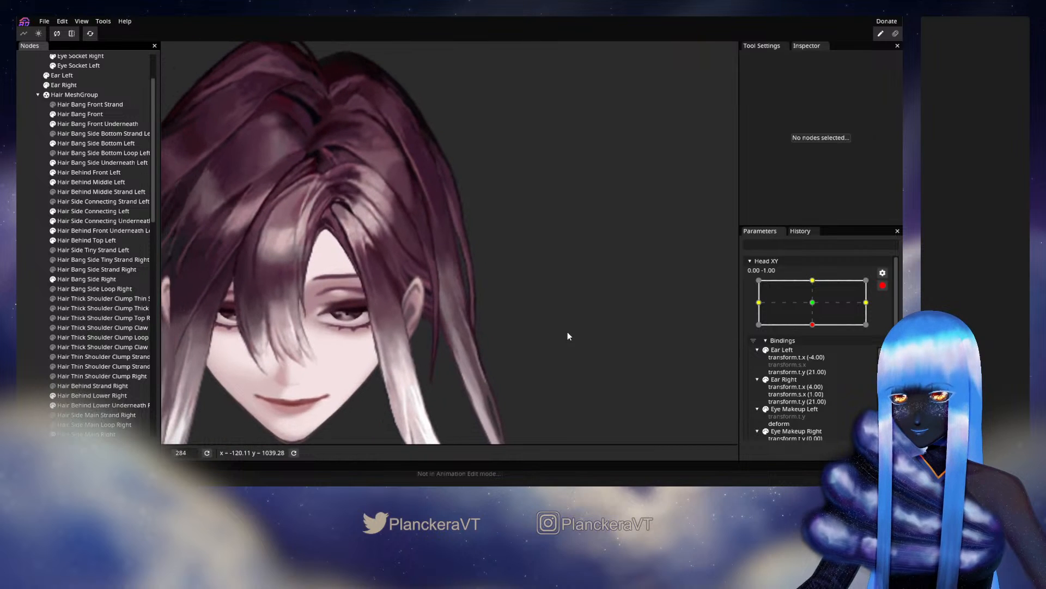
pyautogui.click(883, 285)
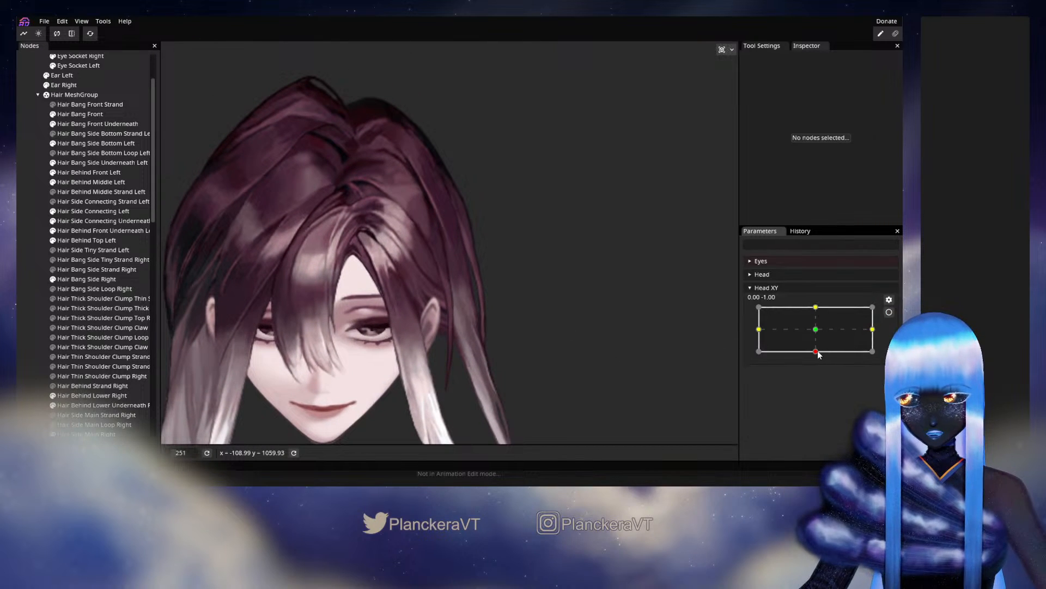
pyautogui.moveTo(816, 352)
pyautogui.mouseDown()
pyautogui.moveTo(816, 335)
pyautogui.moveTo(815, 352)
pyautogui.mouseUp()
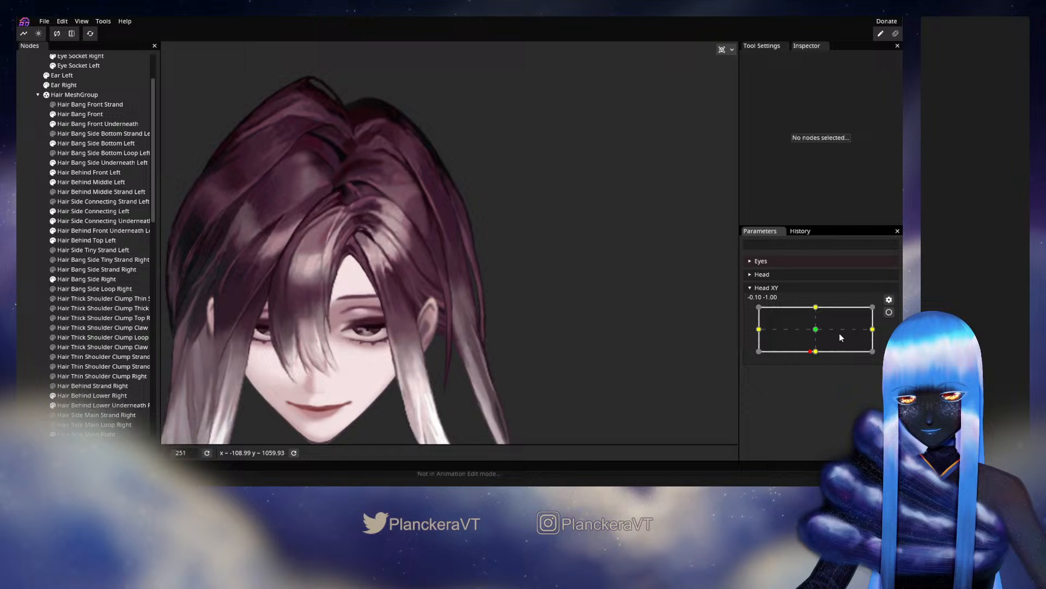
# Edit the 0.00, -1.00 keypoint again and smooth Hair Behind Top Left's inner and outer vertices from above the ear to its lower end
pyautogui.click(889, 312)
pyautogui.scroll(3, 492, 342)
pyautogui.scroll(3, 492, 342)
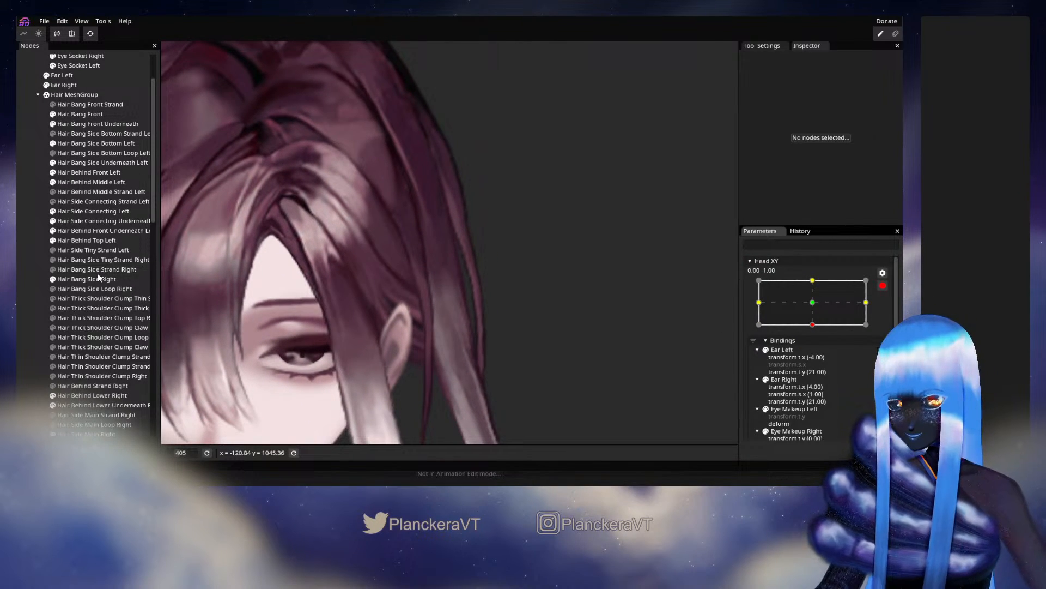
pyautogui.click(82, 240)
pyautogui.scroll(3, 570, 325)
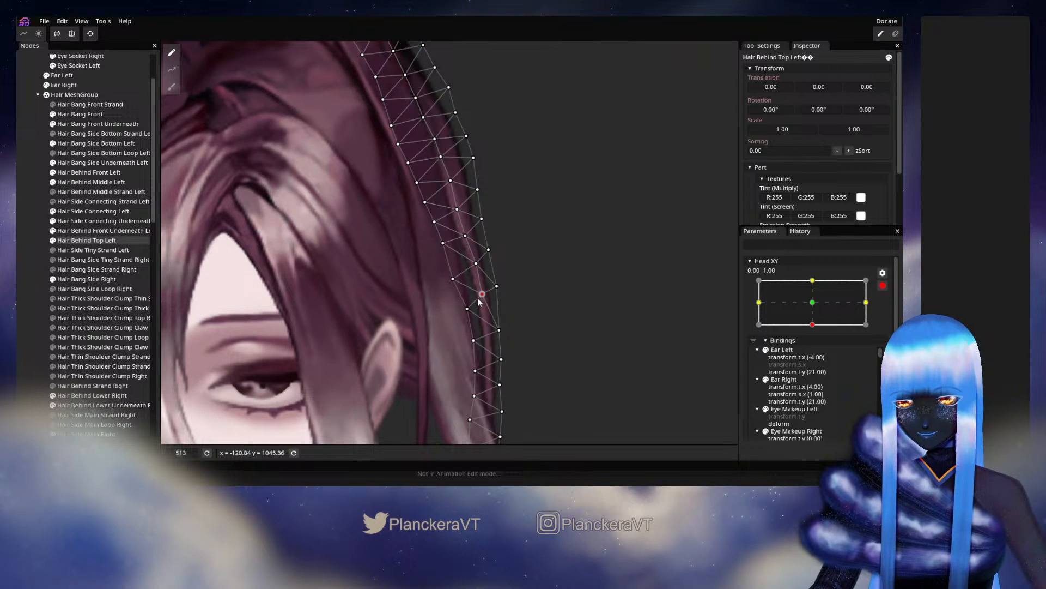
pyautogui.moveTo(479, 301); pyautogui.dragTo(476, 302)
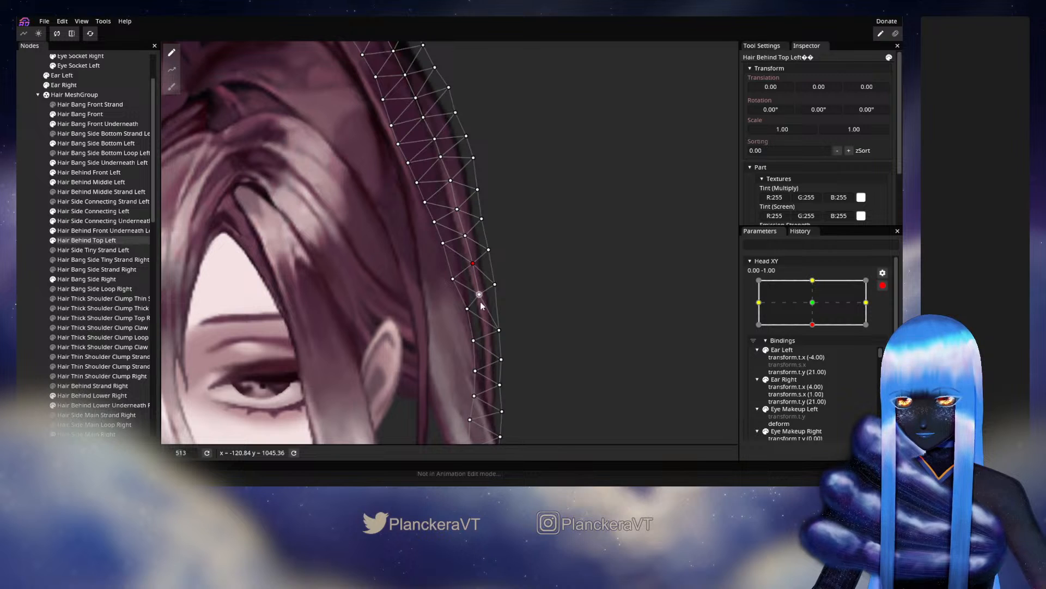
pyautogui.moveTo(502, 335); pyautogui.dragTo(501, 361)
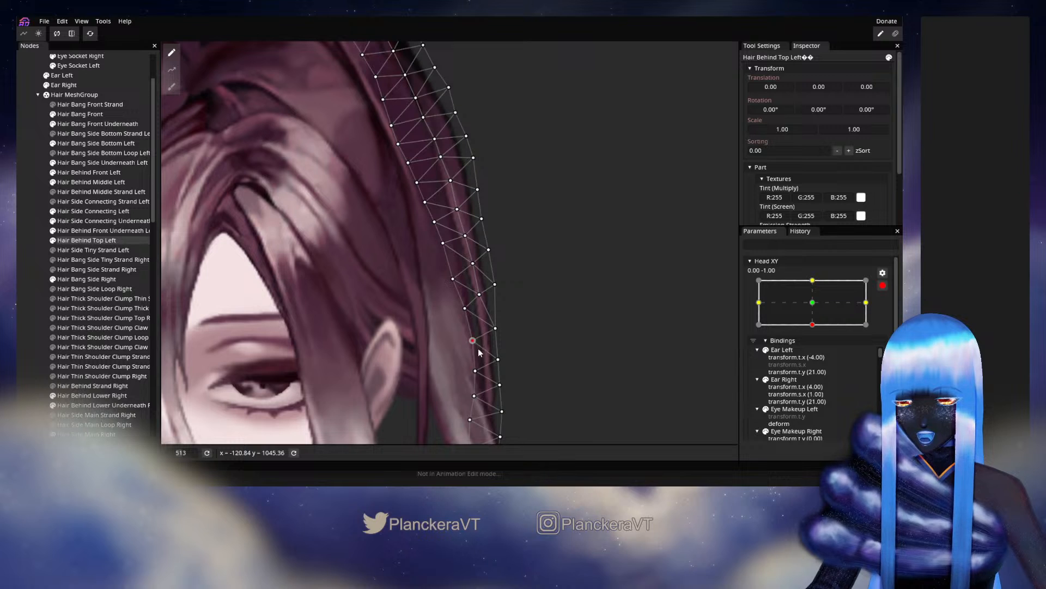
pyautogui.moveTo(498, 388); pyautogui.dragTo(536, 322)
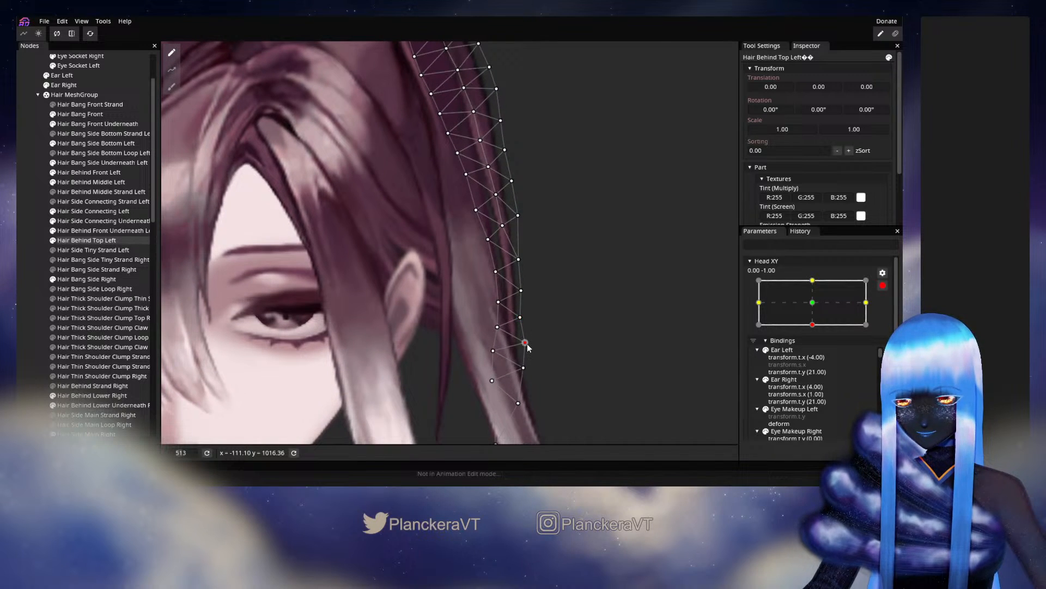
pyautogui.click(505, 318)
# Deselect Hair Behind Top Left, leave keypoint editing, and test the hair outline around Head XY's downward keypoint
pyautogui.scroll(-3, 504, 318)
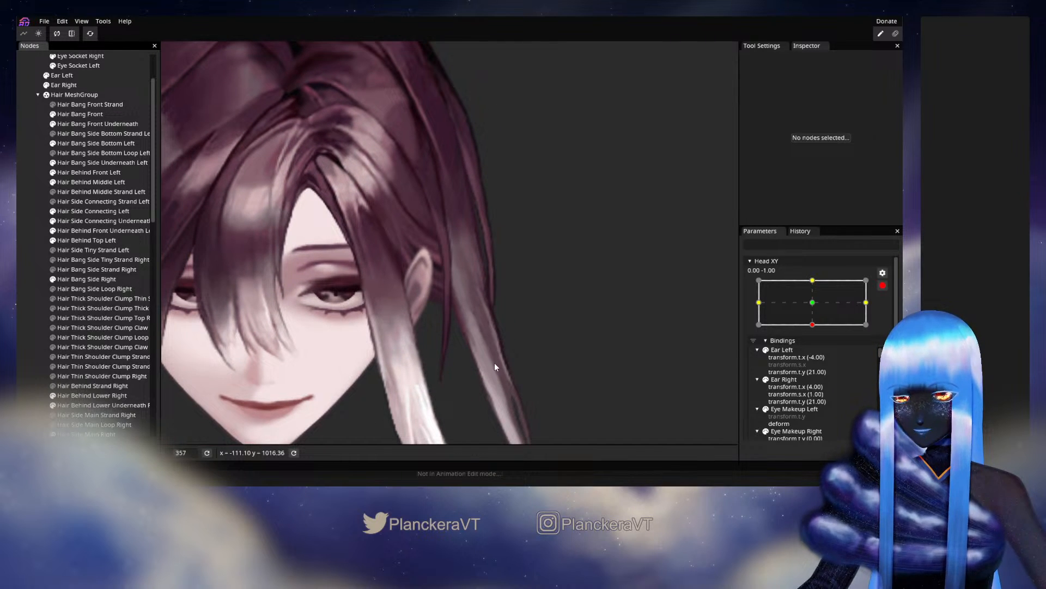
pyautogui.scroll(-2, 495, 364)
pyautogui.click(883, 285)
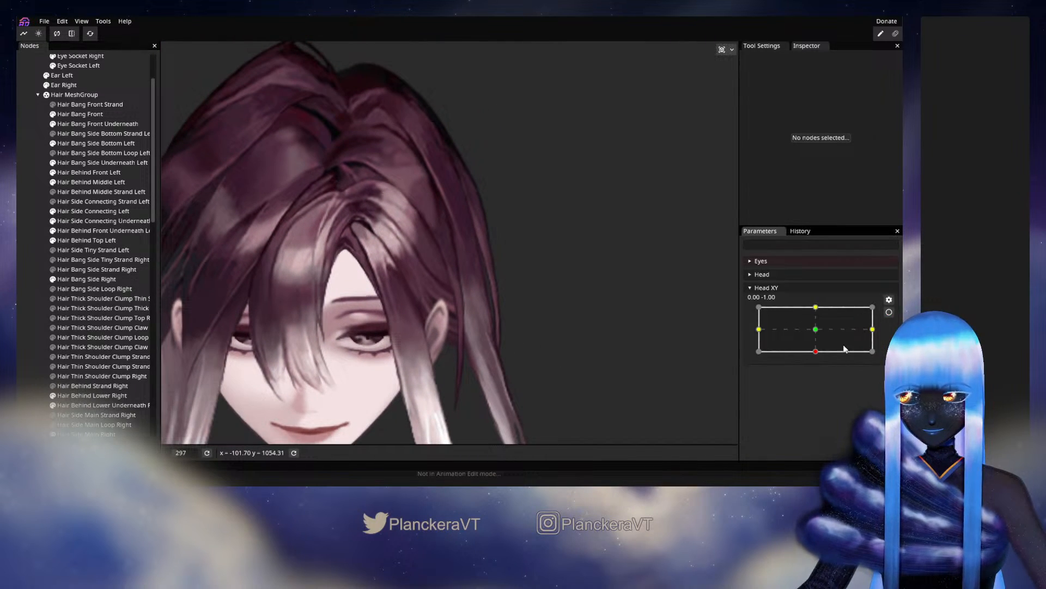
pyautogui.moveTo(816, 351)
pyautogui.mouseDown()
pyautogui.moveTo(818, 333)
pyautogui.moveTo(813, 357)
pyautogui.mouseUp()
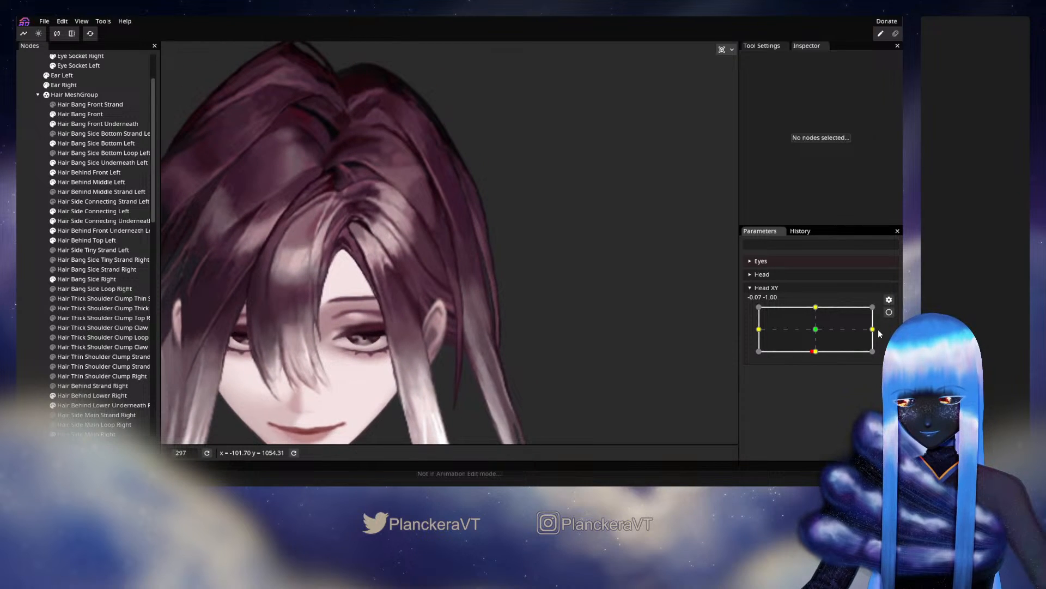
# Return to the 0.00, -1.00 keypoint, nudge Hair Behind Top Left's lower vertices outward beside the ear, and deselect the mesh
pyautogui.click(889, 311)
pyautogui.scroll(3, 443, 329)
pyautogui.scroll(3, 453, 333)
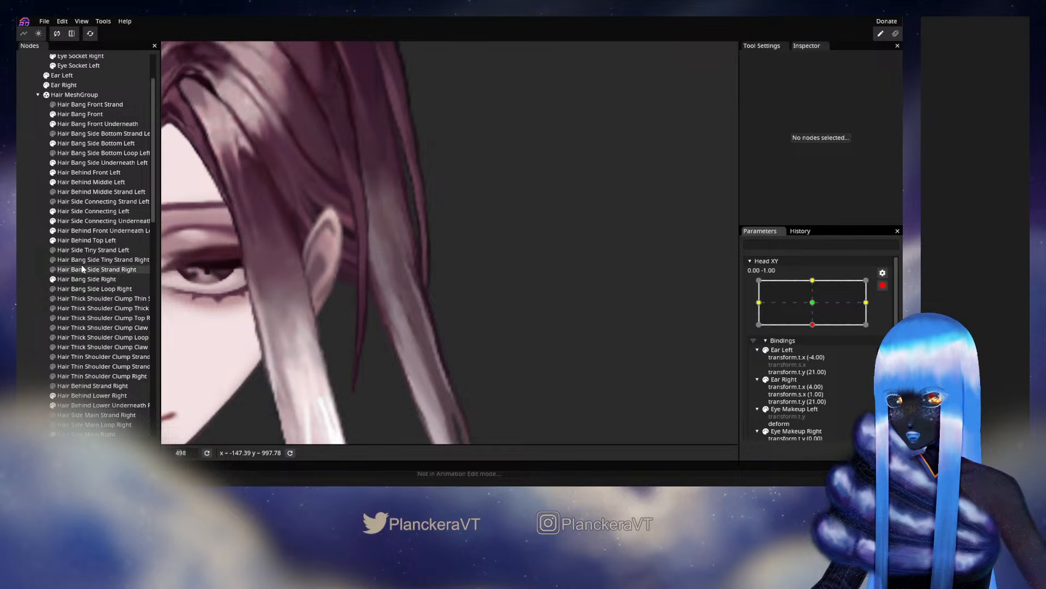
pyautogui.click(84, 239)
pyautogui.scroll(2, 382, 324)
pyautogui.moveTo(406, 290); pyautogui.dragTo(411, 299)
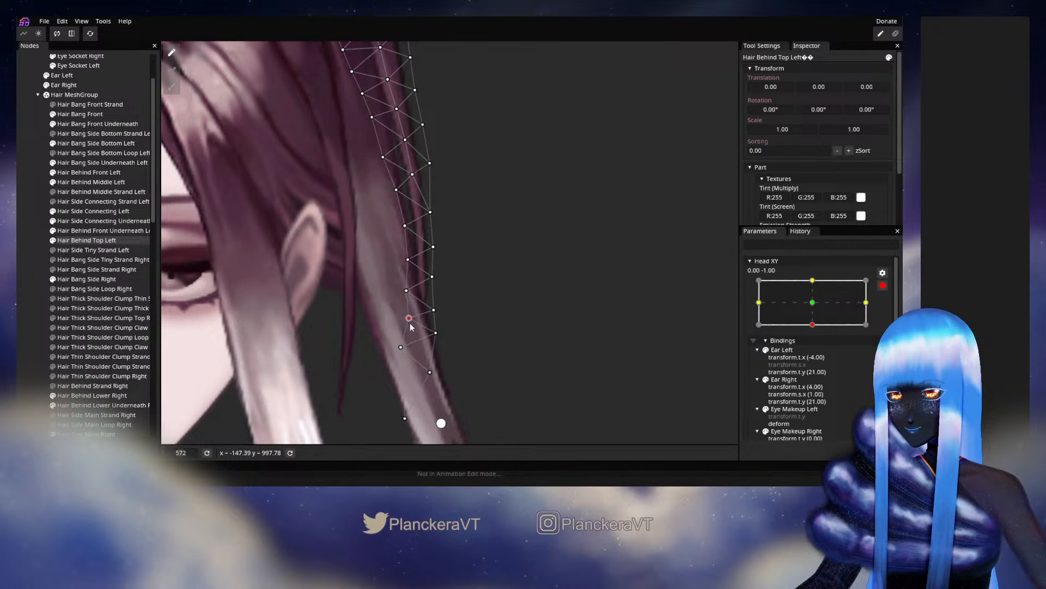
pyautogui.moveTo(435, 309); pyautogui.dragTo(439, 308)
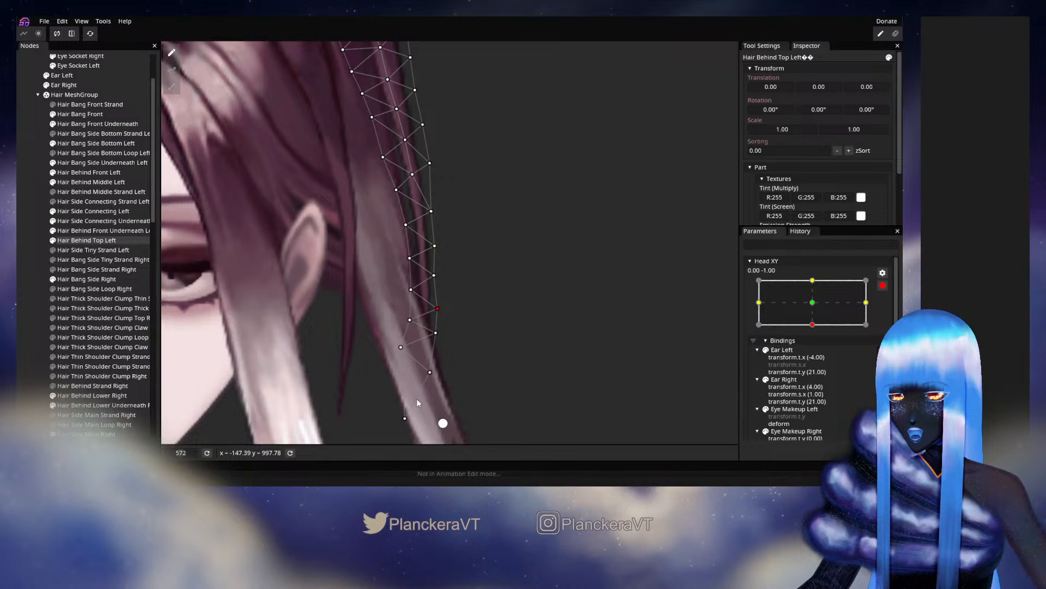
pyautogui.click(438, 332)
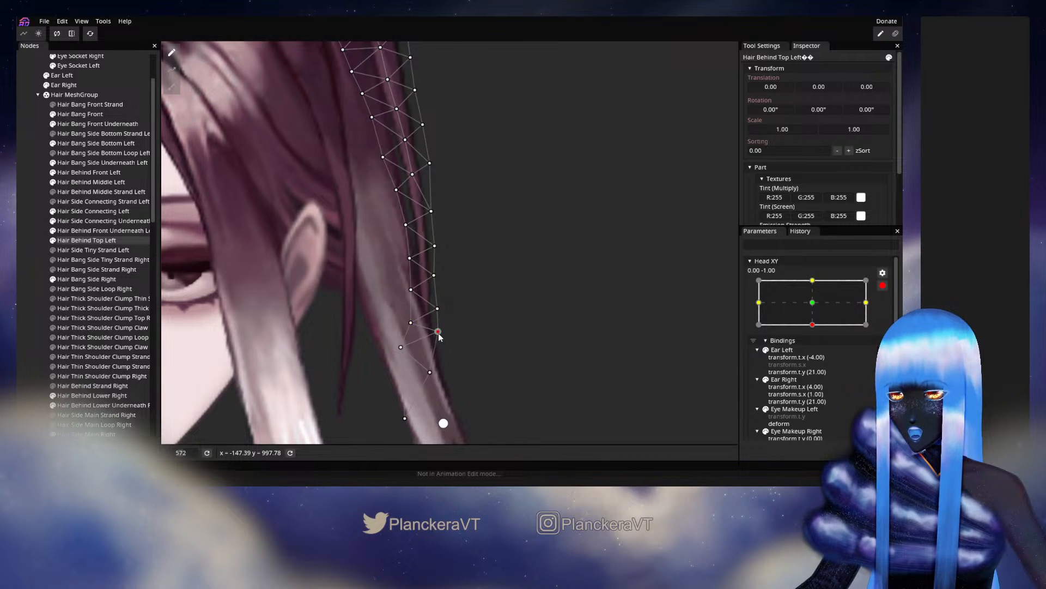
pyautogui.click(227, 309)
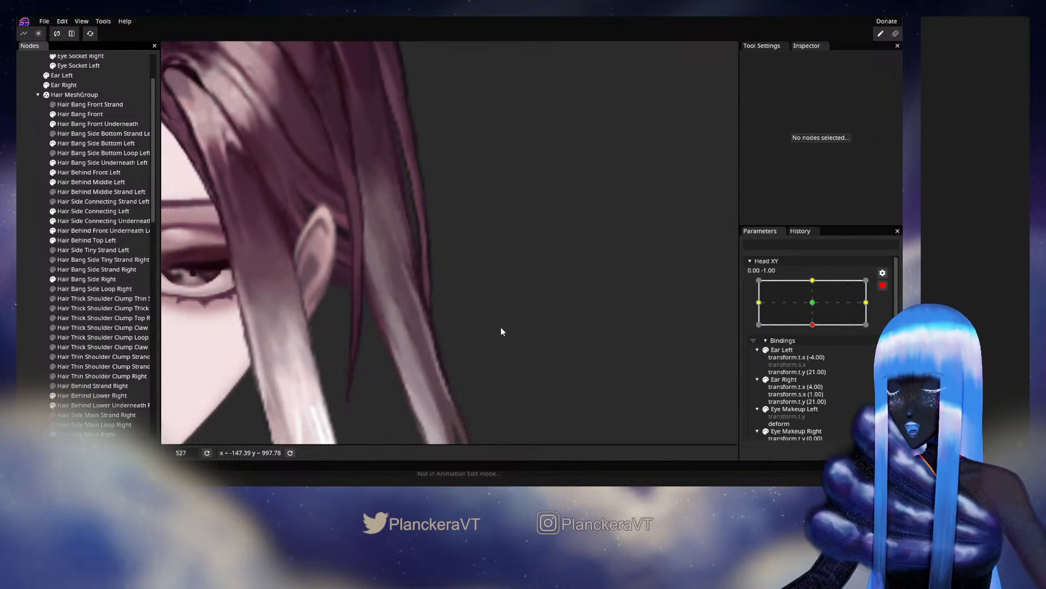
pyautogui.scroll(-6, 501, 330)
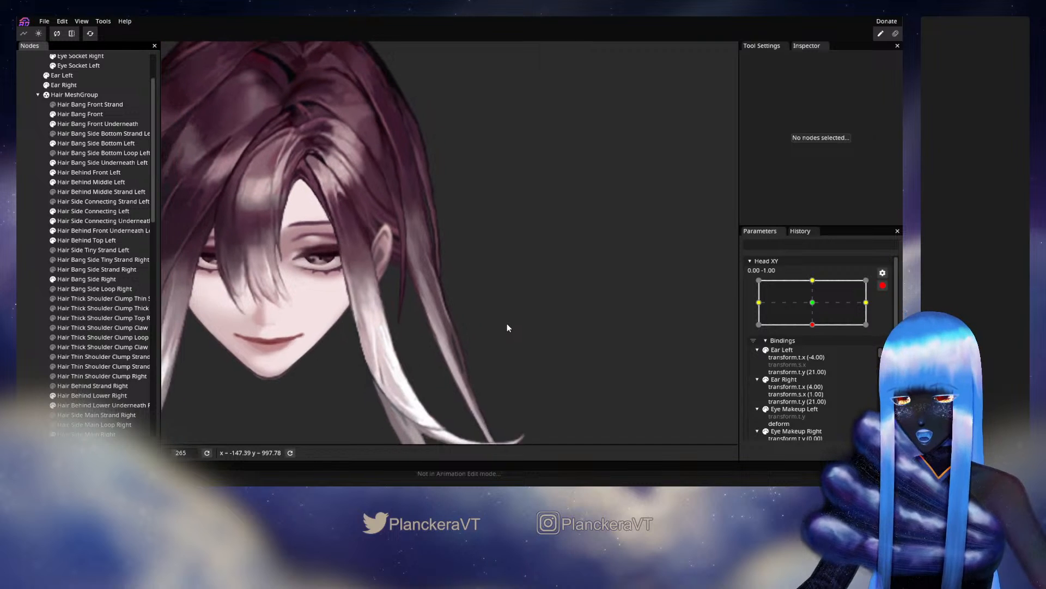
# Leave keypoint editing and test the side hair's motion close to Head XY's downward keypoint
pyautogui.scroll(-2, 507, 316)
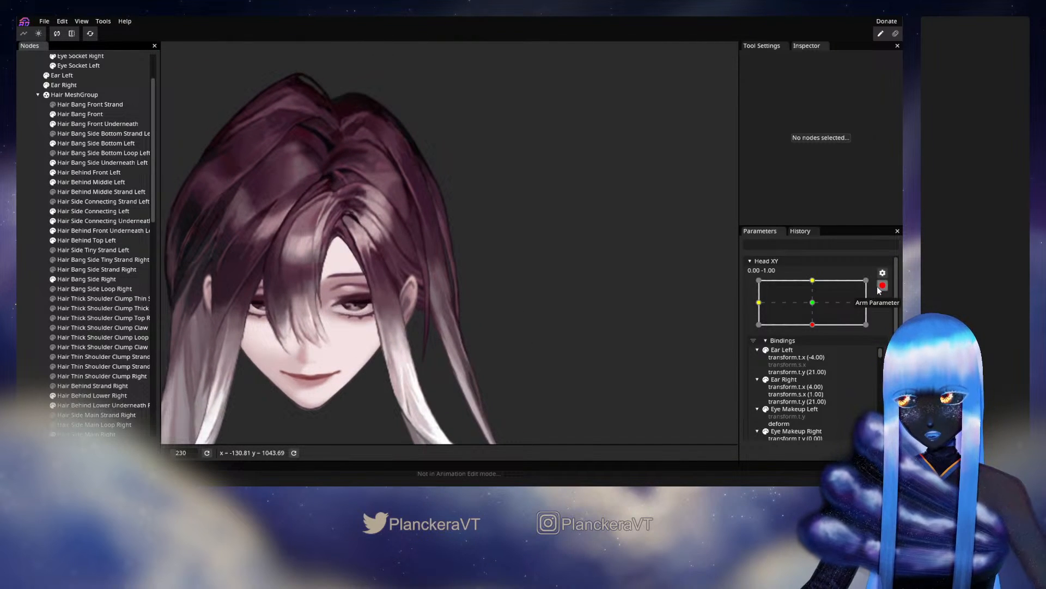
pyautogui.click(882, 285)
pyautogui.moveTo(815, 351)
pyautogui.mouseDown()
pyautogui.moveTo(813, 329)
pyautogui.moveTo(816, 354)
pyautogui.mouseUp()
# Edit the 0.00, -1.00 keypoint again and nudge Hair Behind Top Left's inner and outer vertices just above and beside the ear
pyautogui.click(889, 311)
pyautogui.scroll(4, 446, 325)
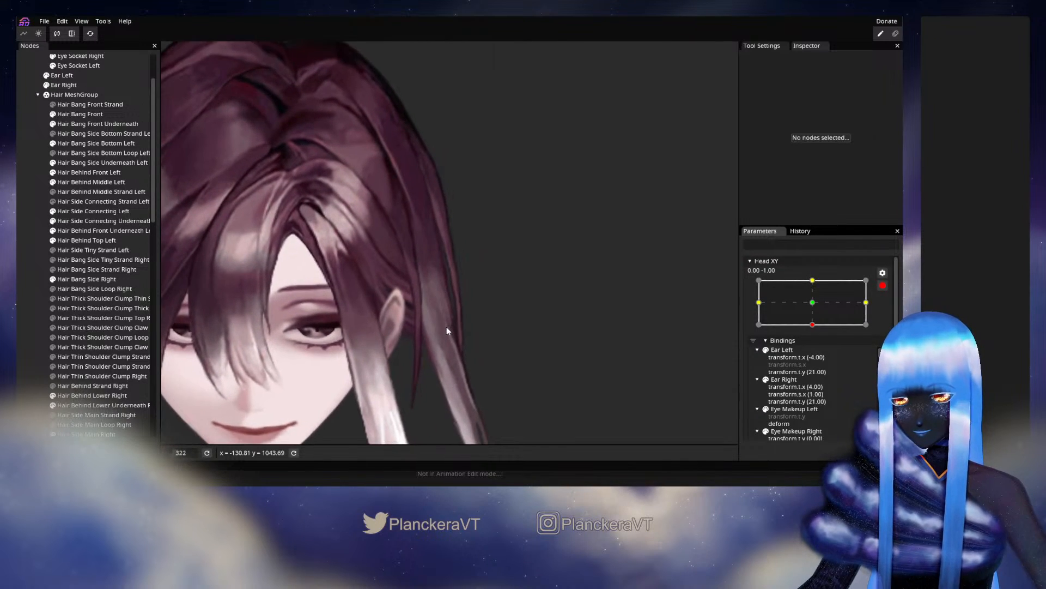
pyautogui.scroll(4, 446, 326)
pyautogui.click(98, 240)
pyautogui.scroll(1, 460, 316)
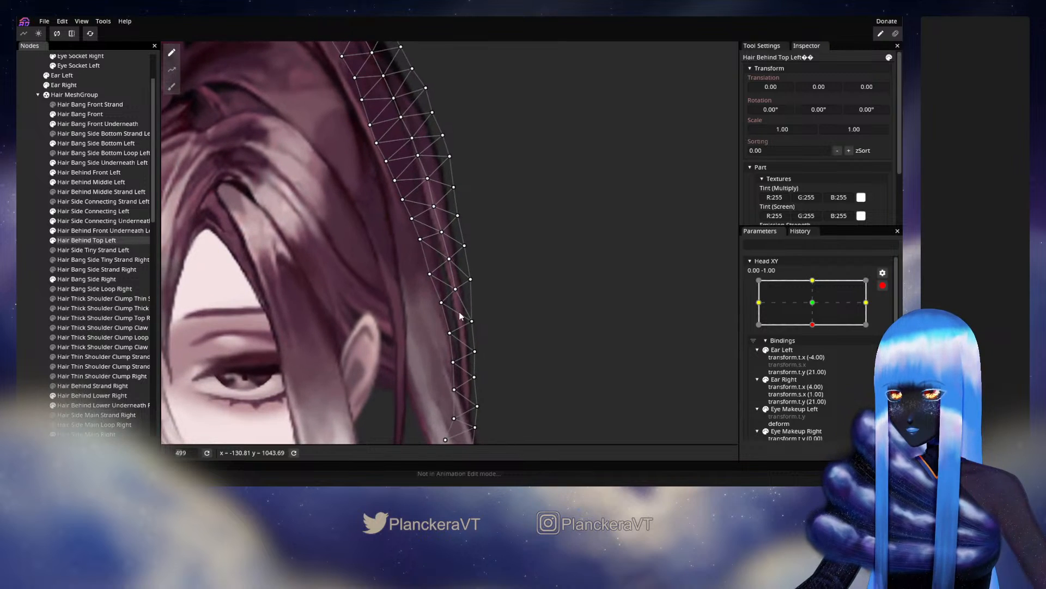
pyautogui.scroll(1, 460, 316)
pyautogui.click(455, 291)
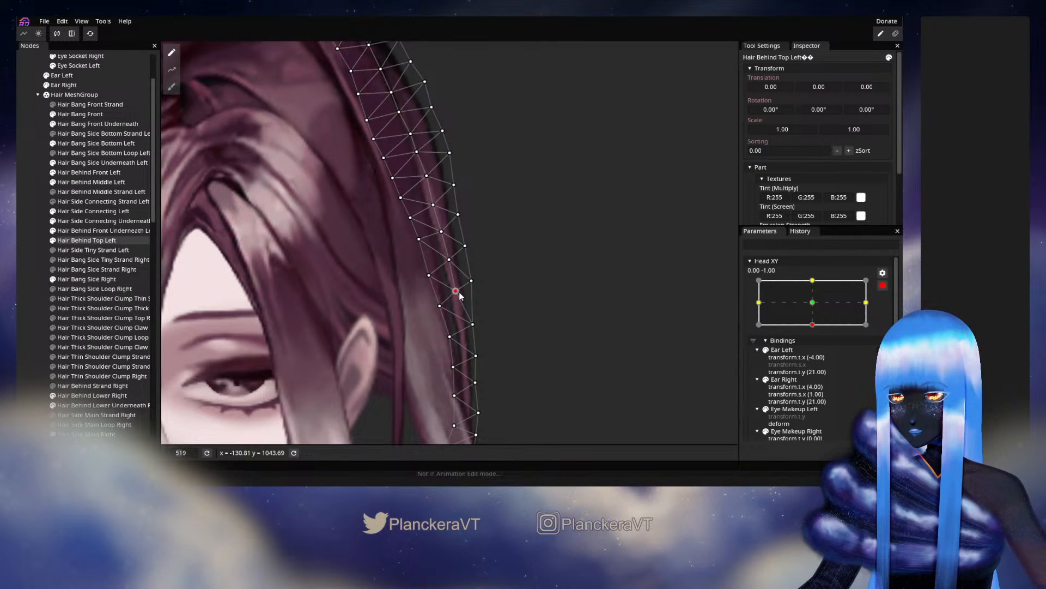
pyautogui.moveTo(459, 293); pyautogui.dragTo(473, 321)
pyautogui.click(471, 280)
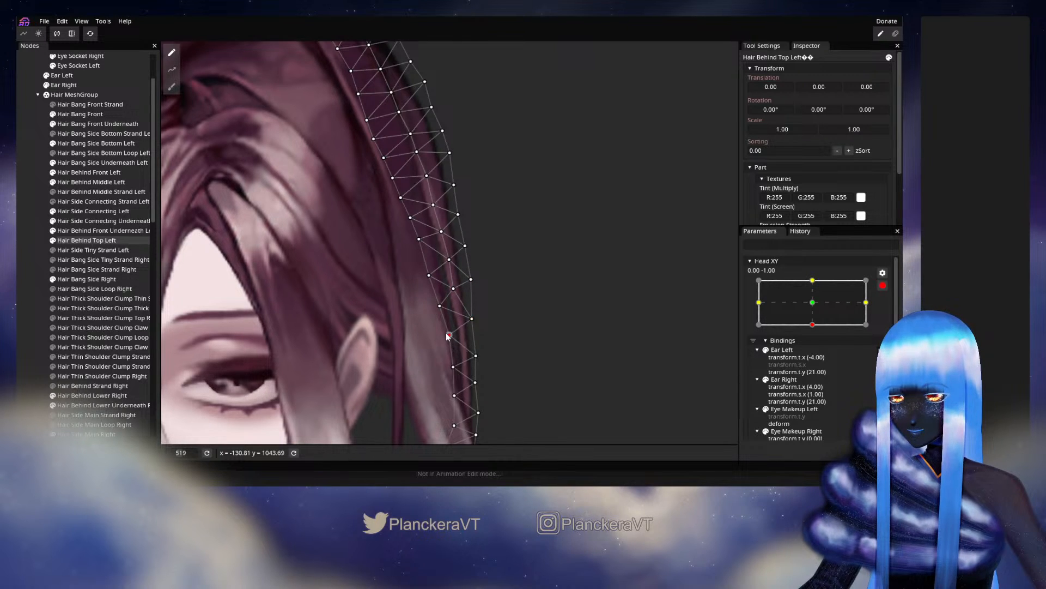
pyautogui.click(439, 308)
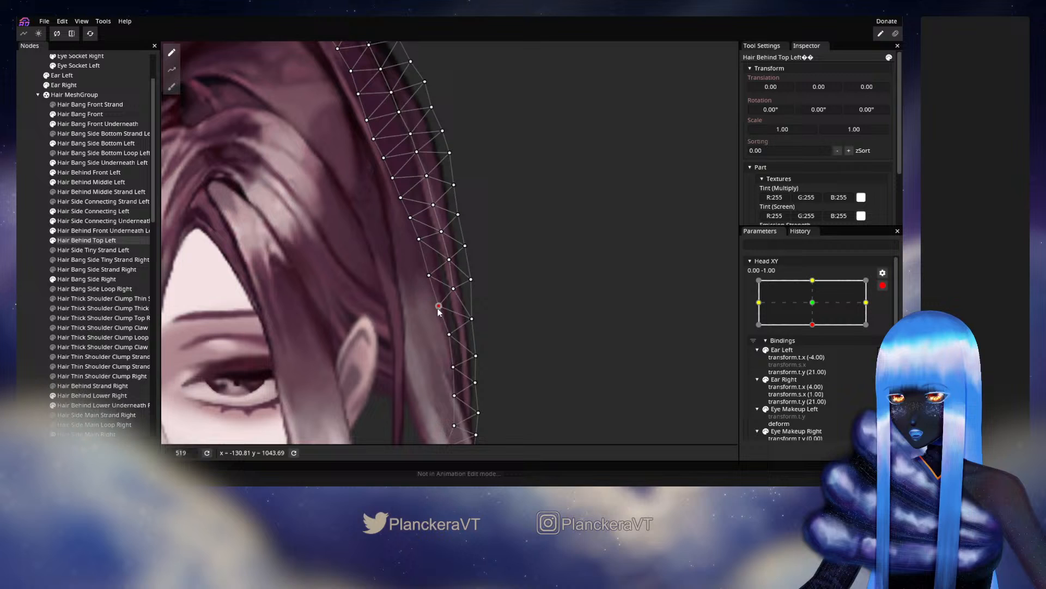
pyautogui.click(474, 349)
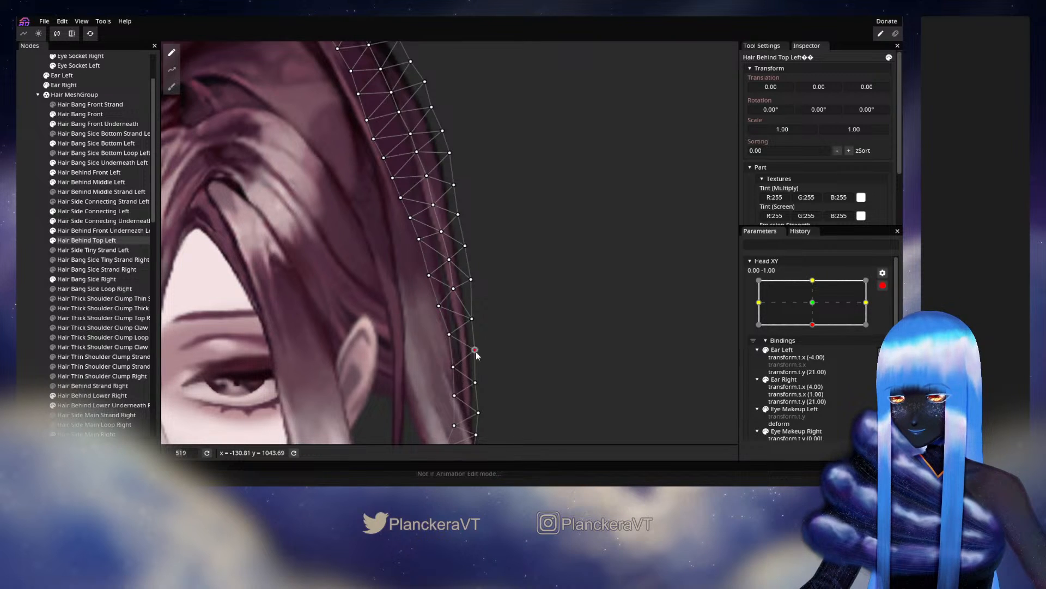
# Even out Hair Behind Top Left's inner and outer vertices lower beside the ear and deselect the mesh
pyautogui.scroll(-2, 477, 349)
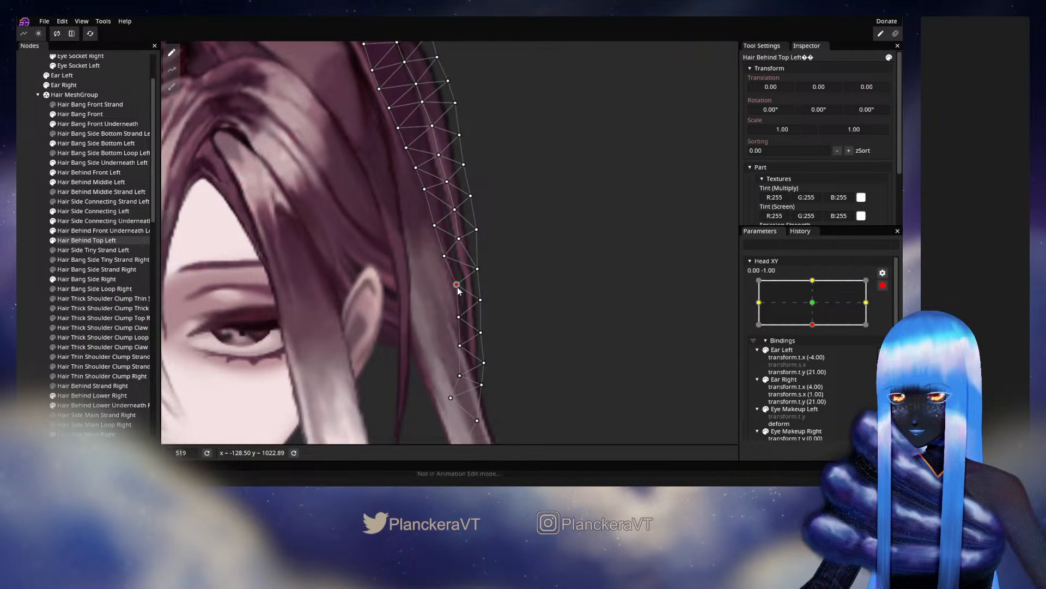
pyautogui.moveTo(458, 289); pyautogui.dragTo(454, 289)
pyautogui.click(482, 300)
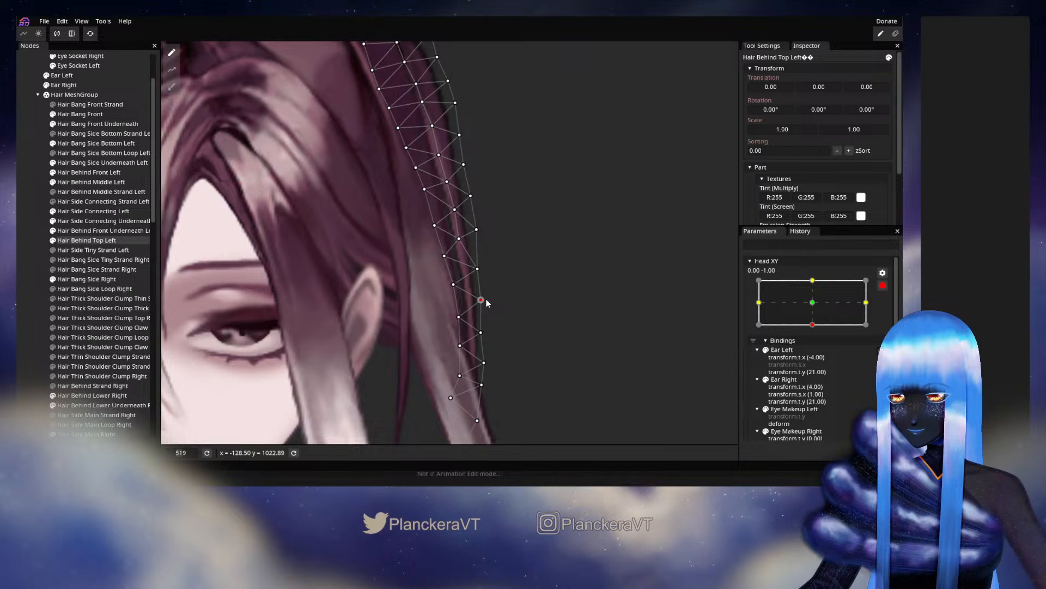
pyautogui.click(436, 270)
# Leave keypoint editing and test the whole hair shape between Head XY's center and downward keypoint, including slight sideways movement
pyautogui.scroll(-2, 442, 275)
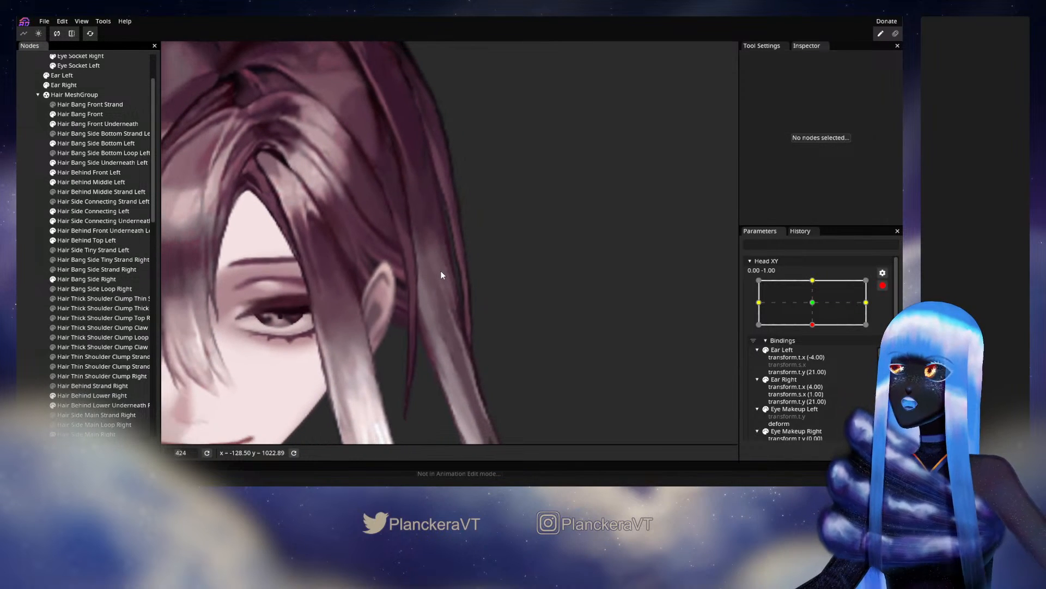
pyautogui.scroll(-4, 442, 275)
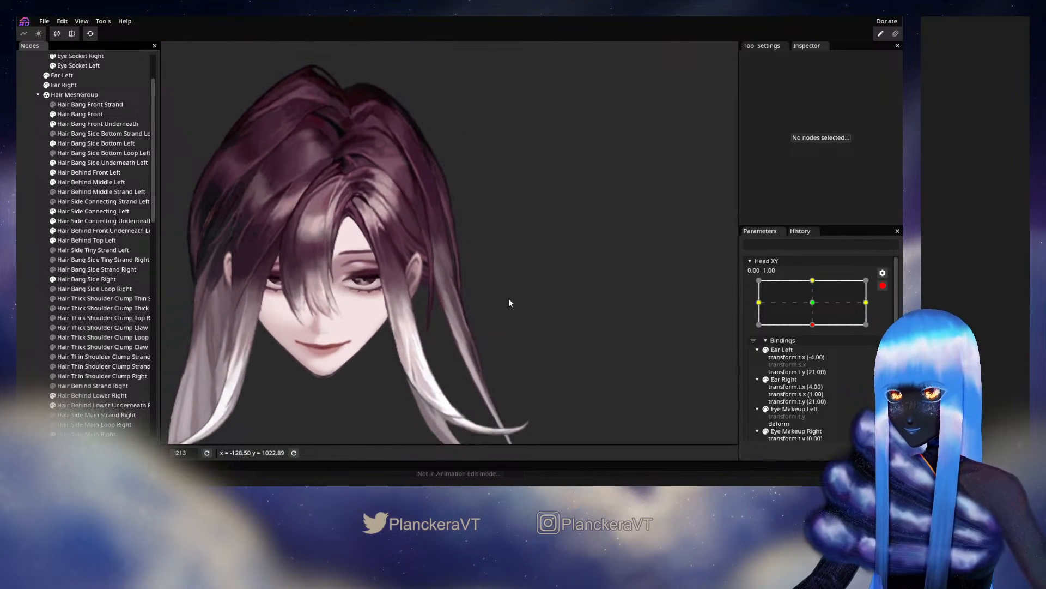
pyautogui.click(882, 285)
pyautogui.moveTo(815, 352); pyautogui.dragTo(817, 337)
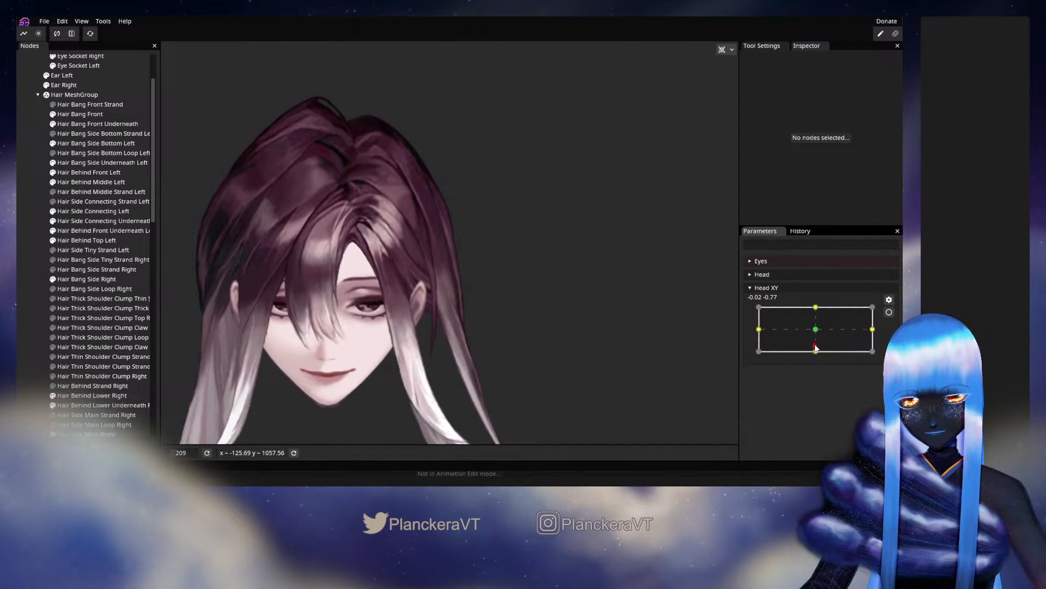
pyautogui.moveTo(816, 348); pyautogui.dragTo(815, 334)
pyautogui.moveTo(441, 346); pyautogui.dragTo(510, 313)
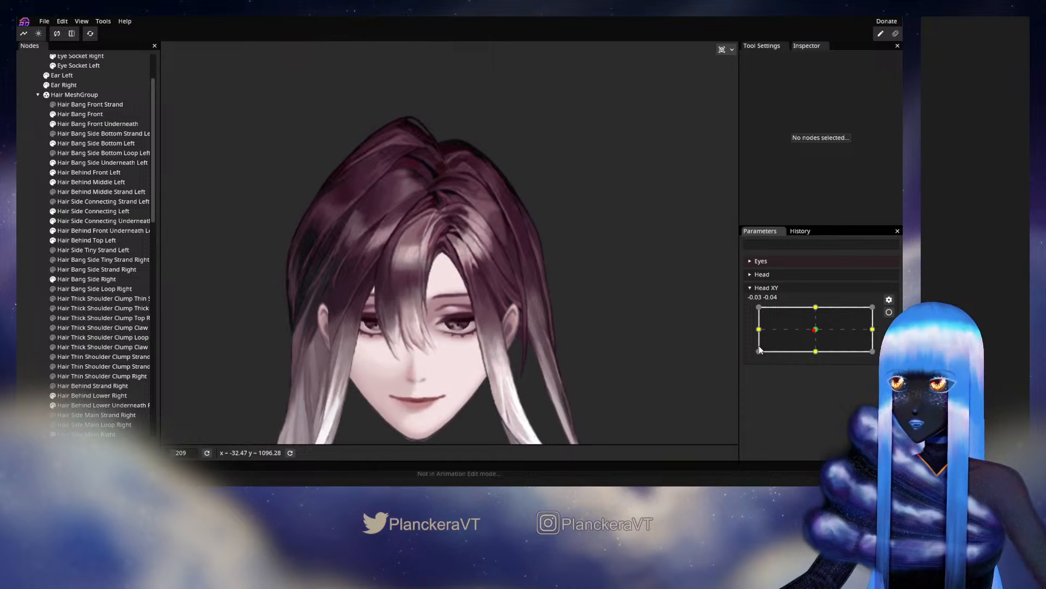
pyautogui.moveTo(817, 325); pyautogui.dragTo(809, 359)
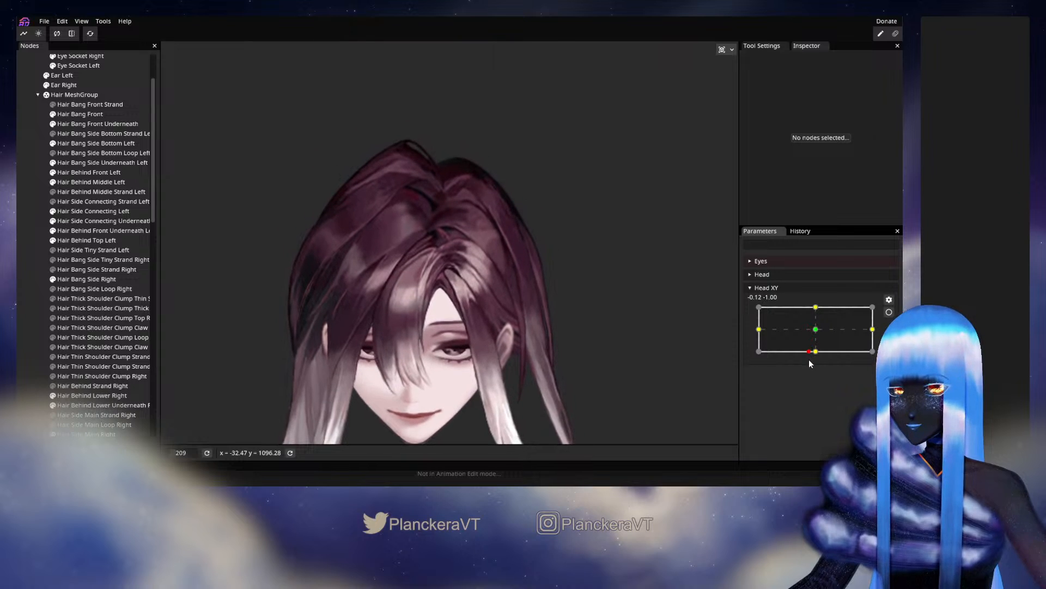
pyautogui.moveTo(501, 275); pyautogui.dragTo(311, 141)
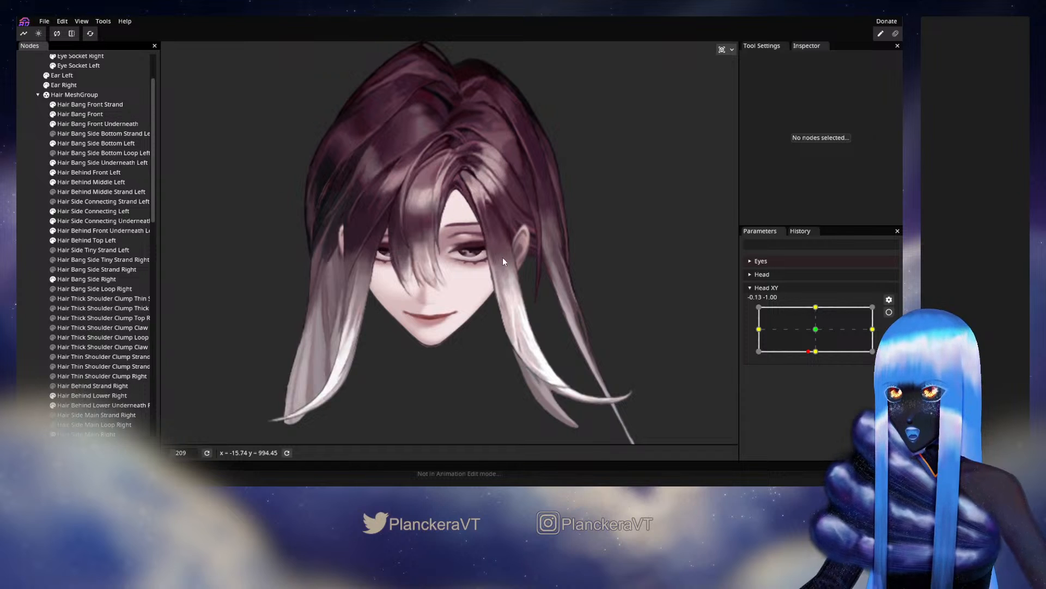
pyautogui.moveTo(502, 257); pyautogui.dragTo(602, 309)
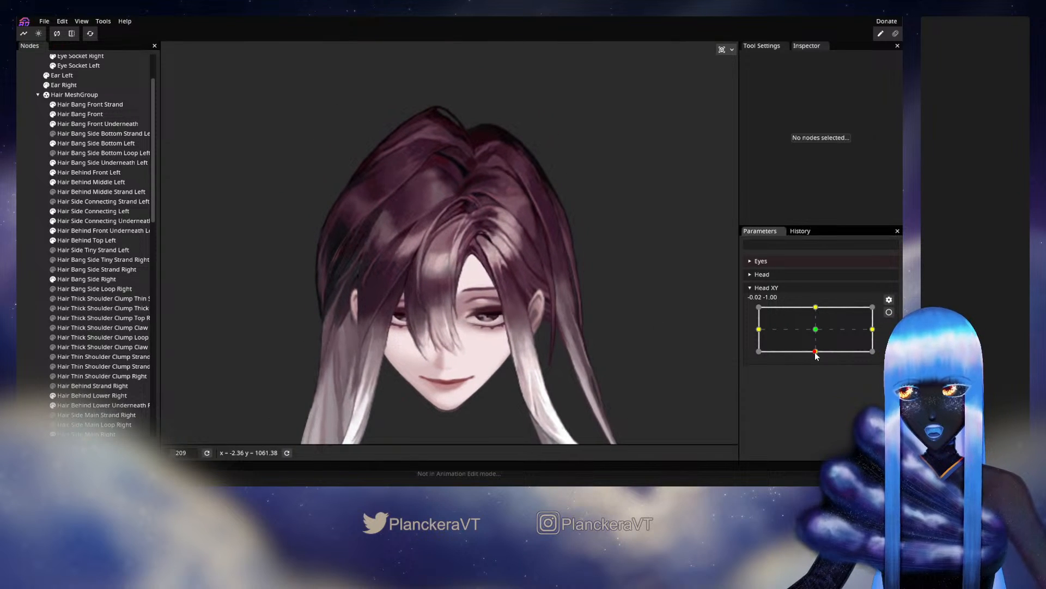
pyautogui.moveTo(807, 354)
pyautogui.mouseDown()
pyautogui.moveTo(817, 331)
pyautogui.moveTo(815, 352)
pyautogui.mouseUp()
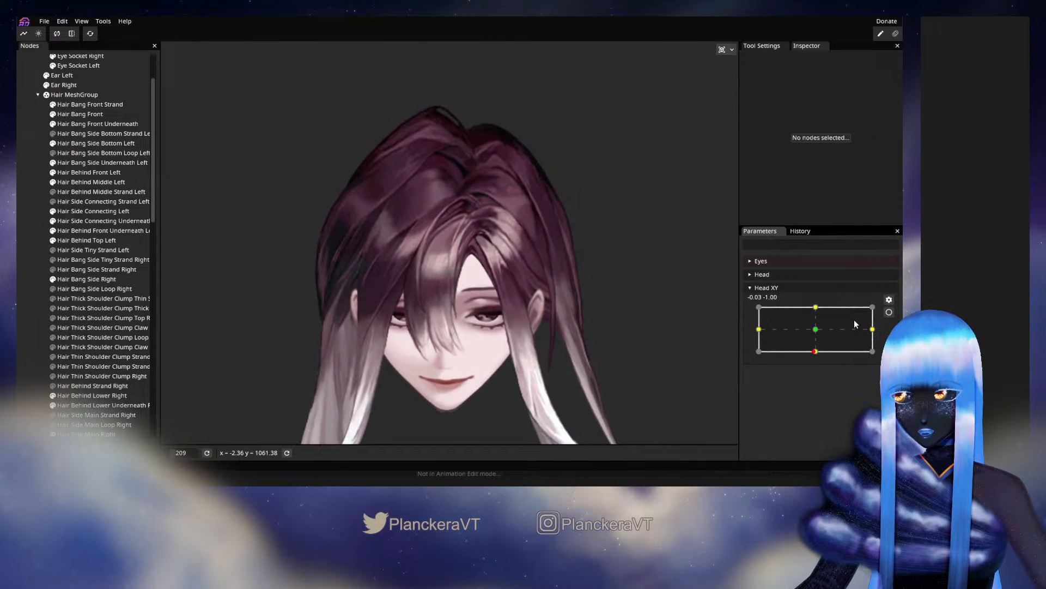
pyautogui.click(889, 314)
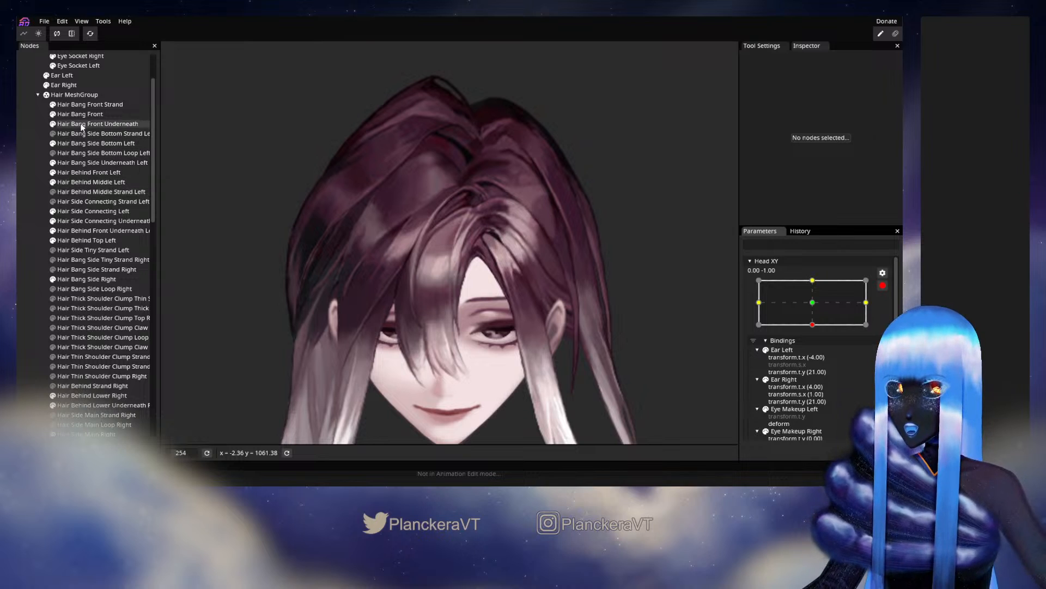
pyautogui.click(79, 105)
pyautogui.click(172, 86)
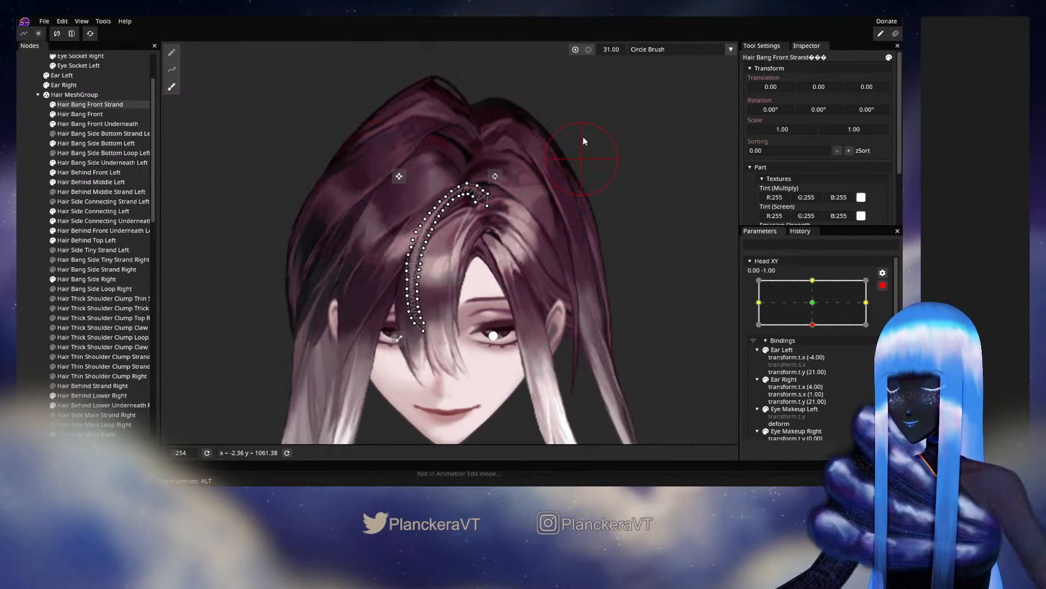
pyautogui.moveTo(620, 52); pyautogui.dragTo(622, 52)
pyautogui.scroll(5, 567, 253)
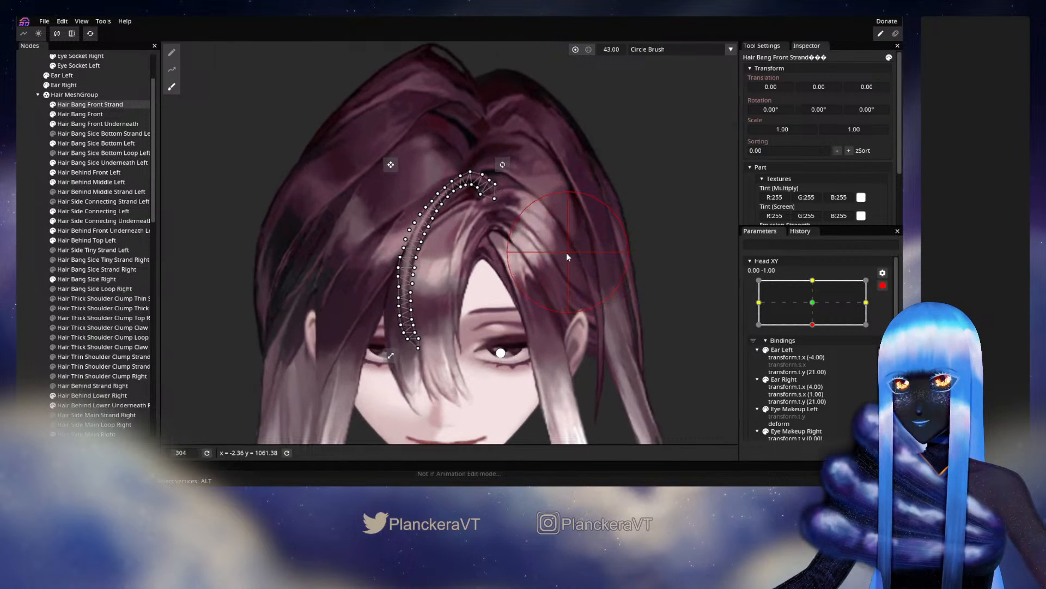
pyautogui.scroll(1, 489, 274)
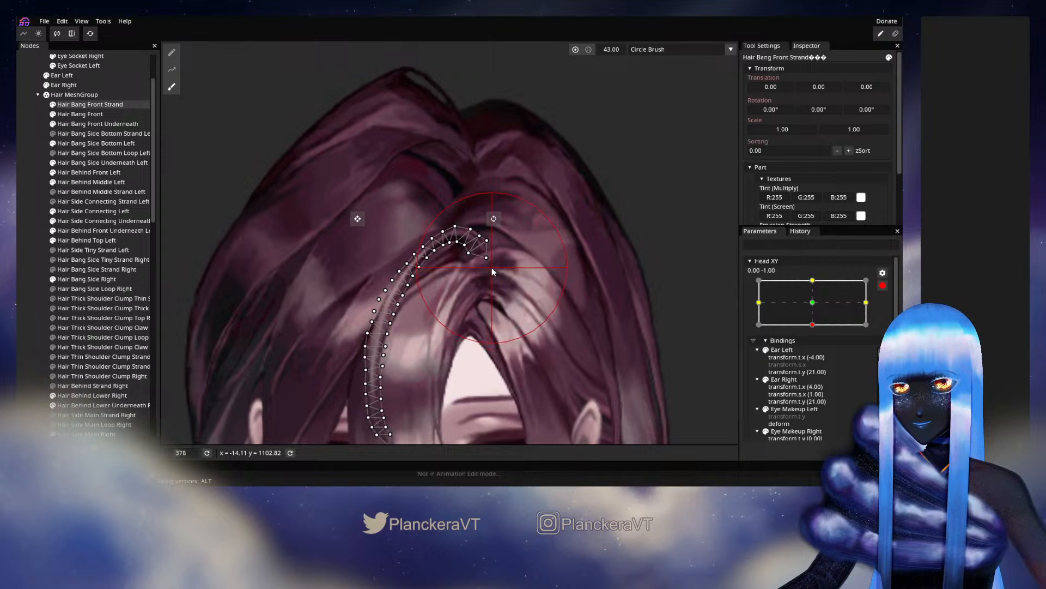
pyautogui.moveTo(491, 267)
pyautogui.mouseDown()
pyautogui.moveTo(495, 296)
pyautogui.moveTo(525, 277)
pyautogui.moveTo(440, 319)
pyautogui.mouseUp()
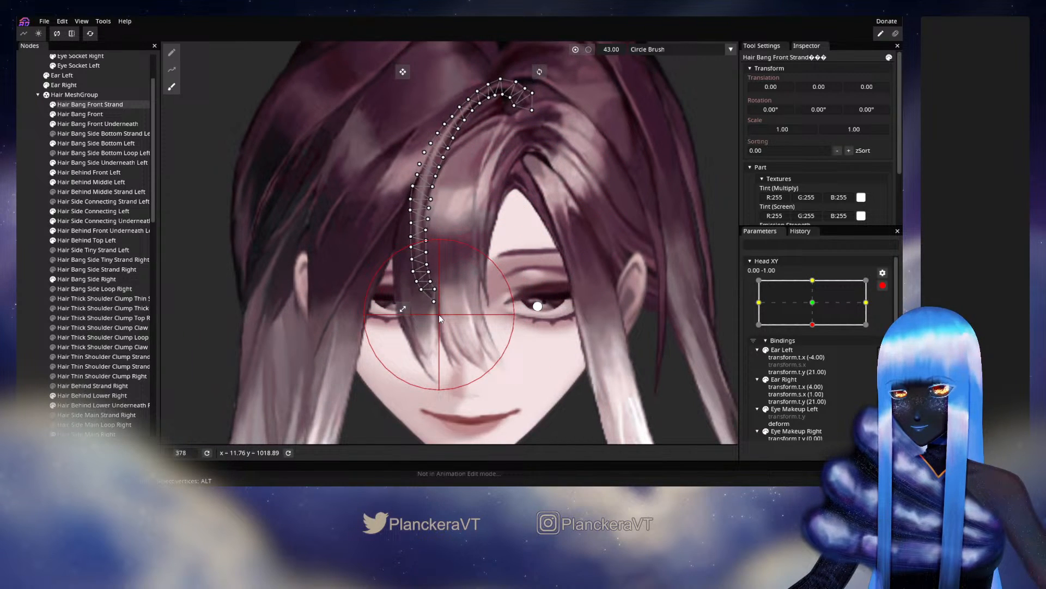
pyautogui.press('Escape')
# Test the bangs' motion around Head XY's downward keypoint and examine the front hair closely at 0.00, -1.00
pyautogui.scroll(-2, 567, 305)
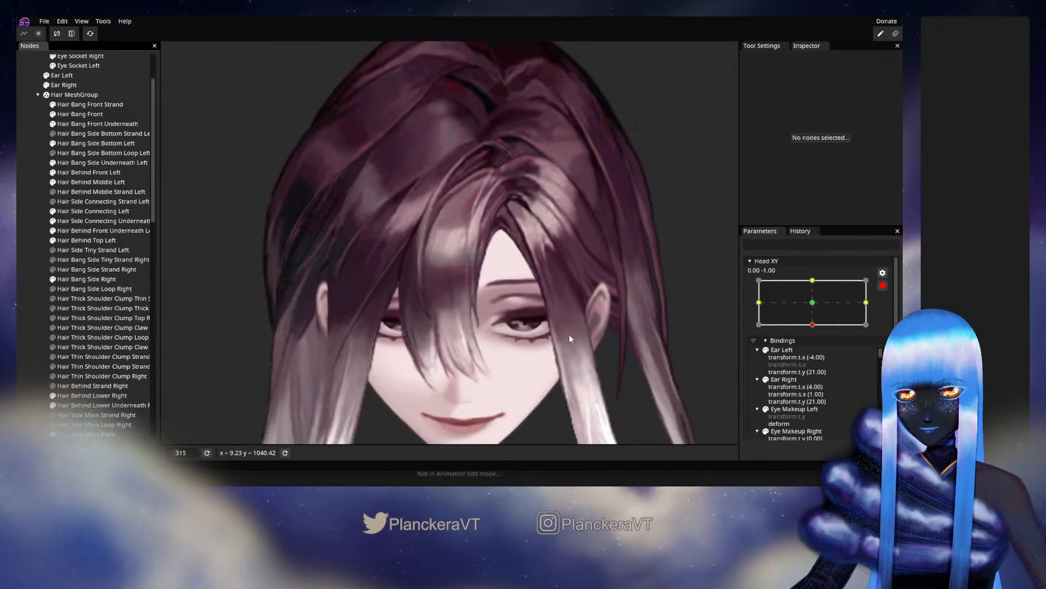
pyautogui.click(883, 286)
pyautogui.moveTo(816, 352)
pyautogui.mouseDown()
pyautogui.moveTo(819, 326)
pyautogui.moveTo(822, 355)
pyautogui.moveTo(817, 341)
pyautogui.moveTo(825, 343)
pyautogui.mouseUp()
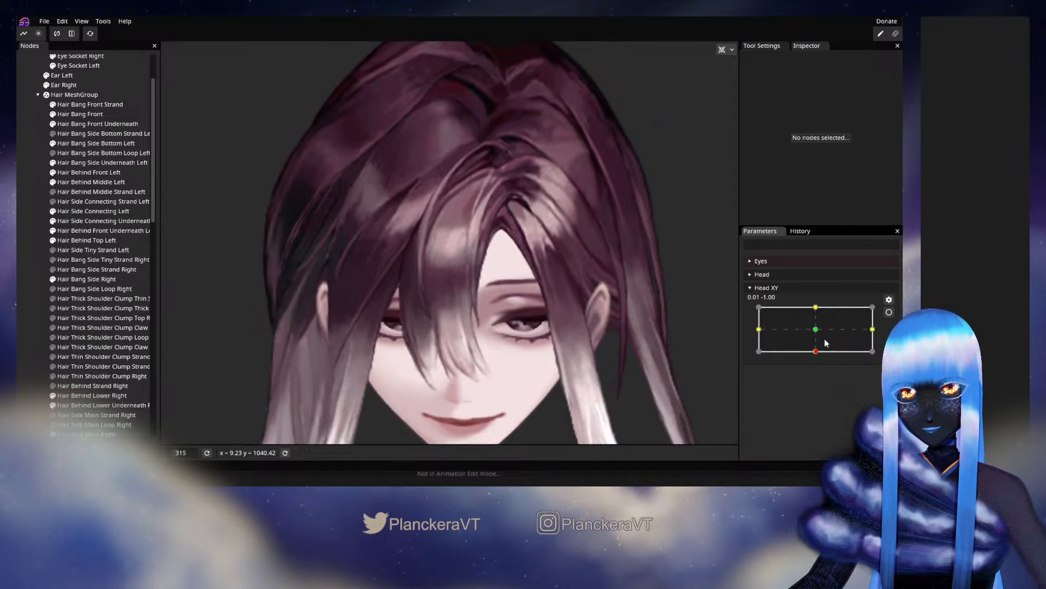
pyautogui.click(889, 313)
pyautogui.scroll(5, 493, 256)
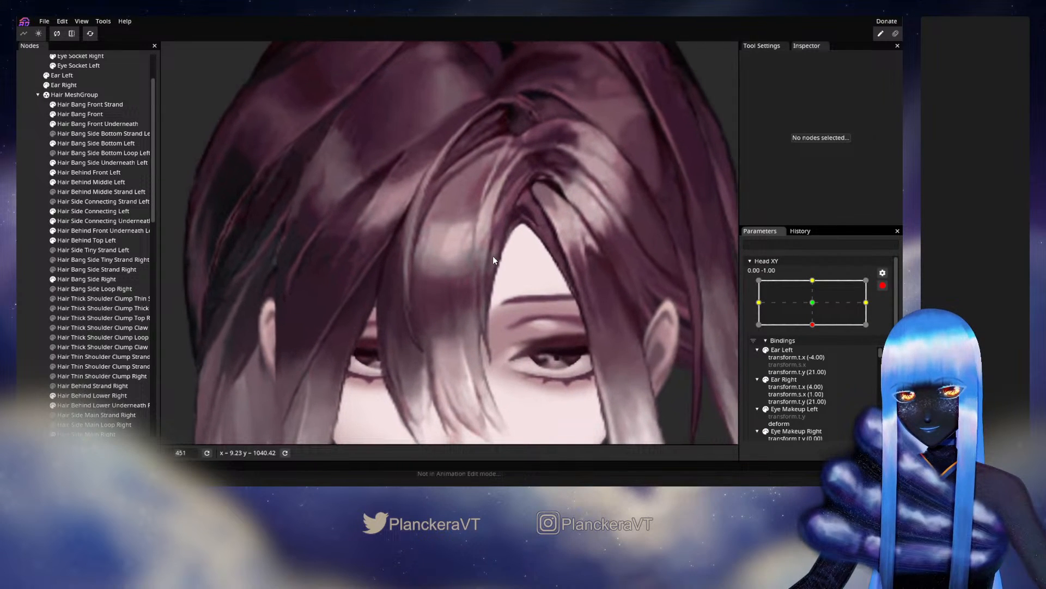
pyautogui.scroll(-2, 493, 256)
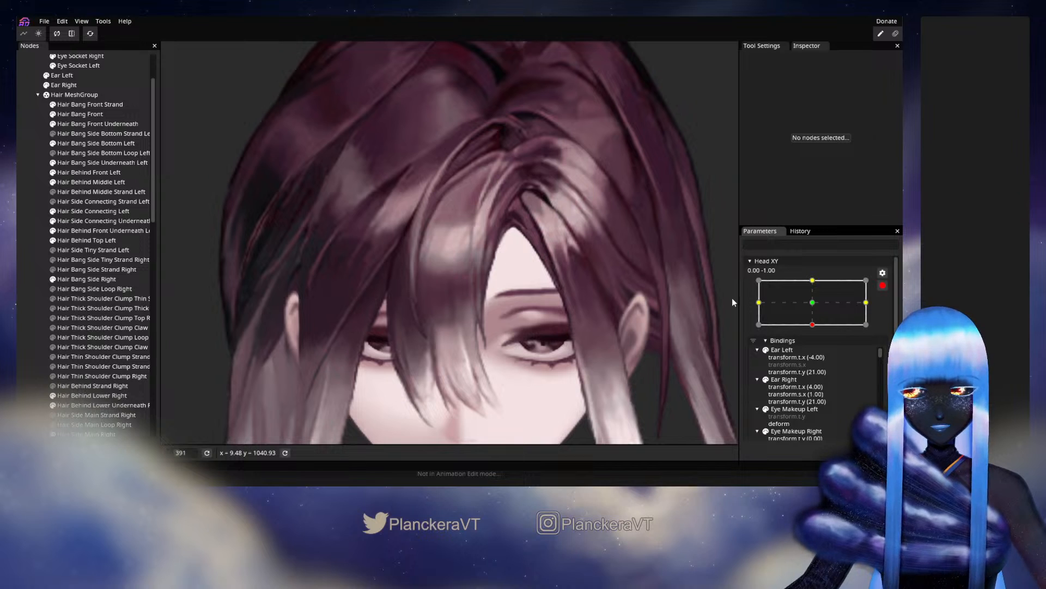
pyautogui.scroll(-3, 504, 295)
pyautogui.click(882, 285)
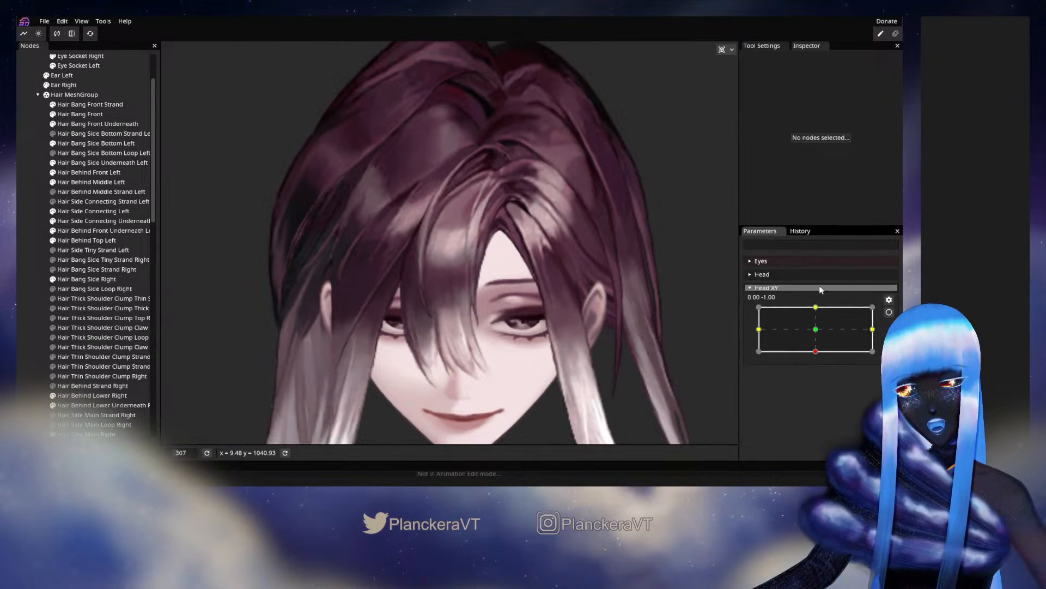
pyautogui.scroll(-1, 504, 251)
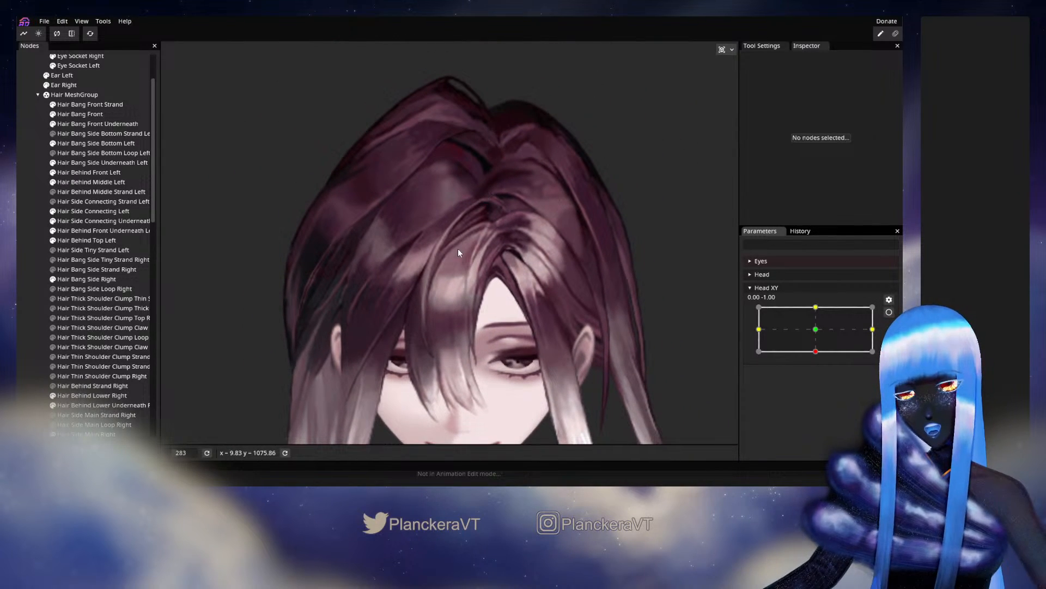
pyautogui.moveTo(816, 351)
pyautogui.mouseDown()
pyautogui.moveTo(818, 336)
pyautogui.moveTo(819, 358)
pyautogui.mouseUp()
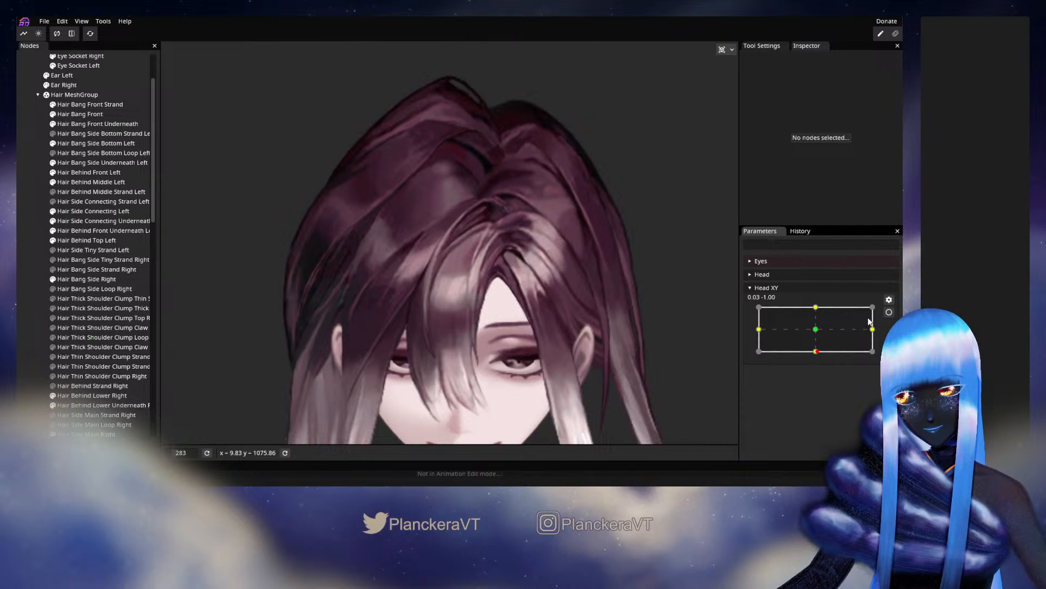
# Edit the 0.00, -1.00 keypoint and nudge Hair Bang Front Strand's inner and outer vertices along its upper arch, then deselect the mesh
pyautogui.click(885, 313)
pyautogui.scroll(5, 427, 276)
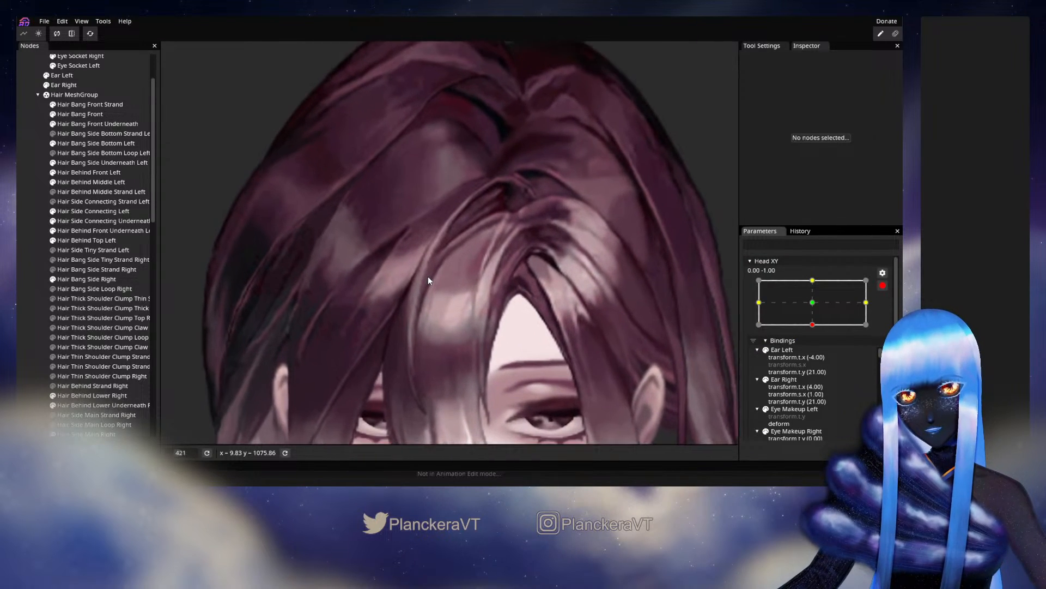
pyautogui.scroll(1, 468, 250)
pyautogui.click(90, 104)
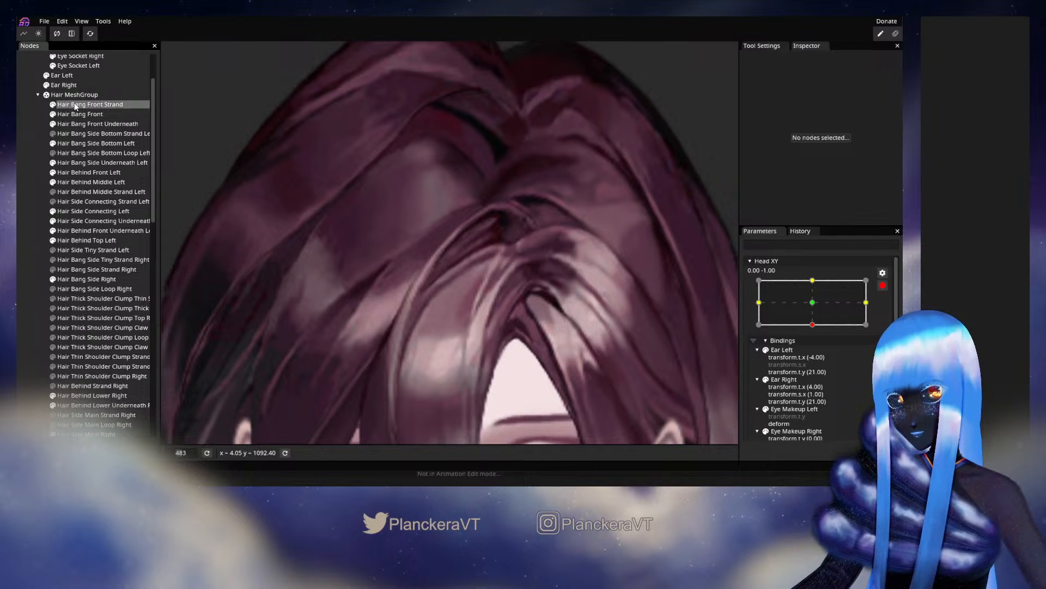
pyautogui.scroll(3, 424, 257)
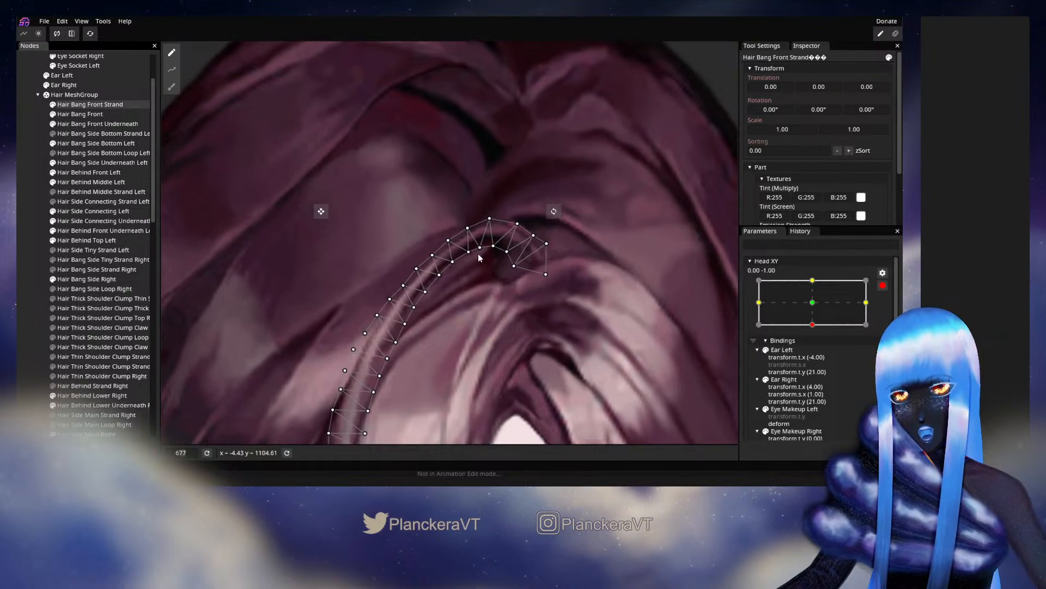
pyautogui.click(489, 219)
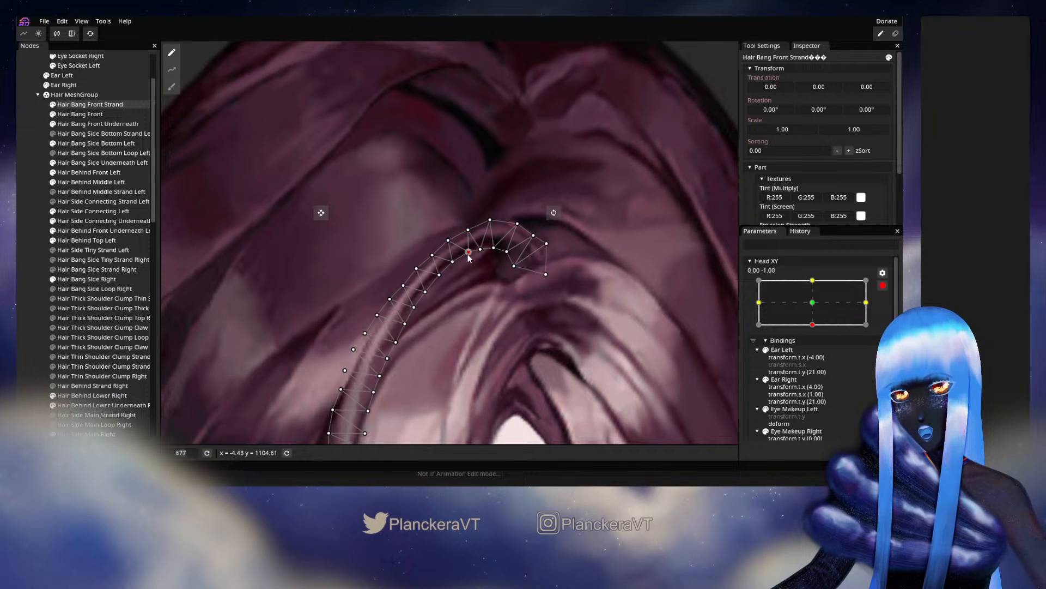
pyautogui.moveTo(468, 258); pyautogui.dragTo(471, 260)
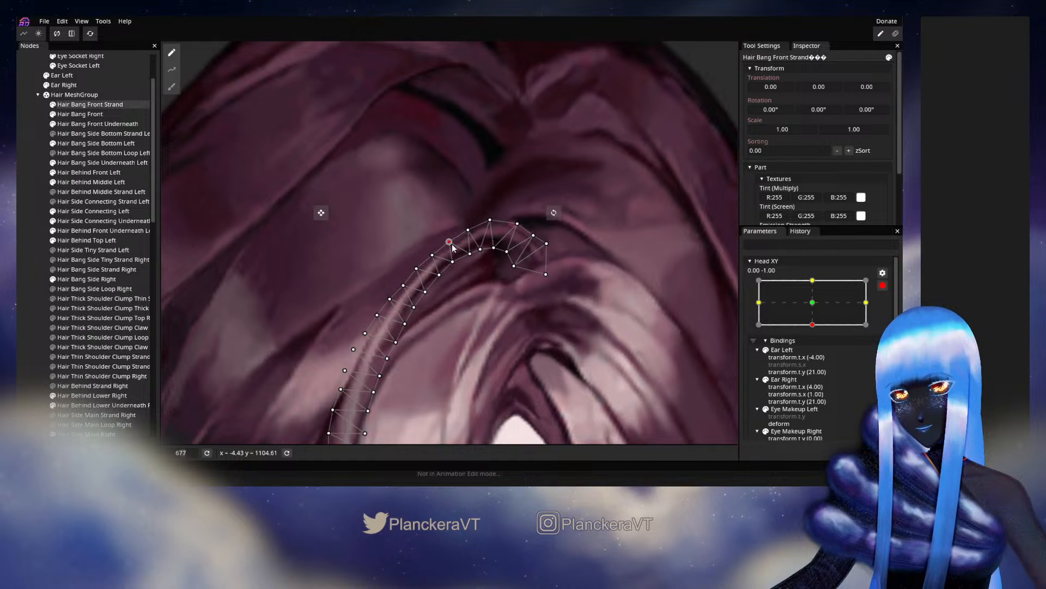
pyautogui.click(432, 255)
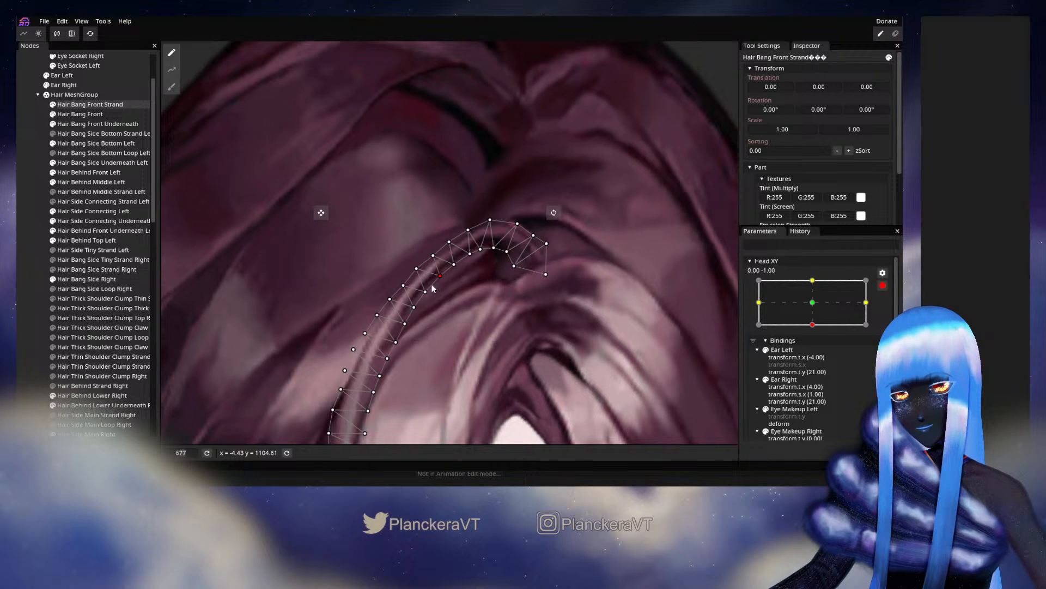
pyautogui.click(33, 280)
# Leave keypoint editing and test the front strand's motion around Head XY's downward keypoint
pyautogui.scroll(-5, 438, 303)
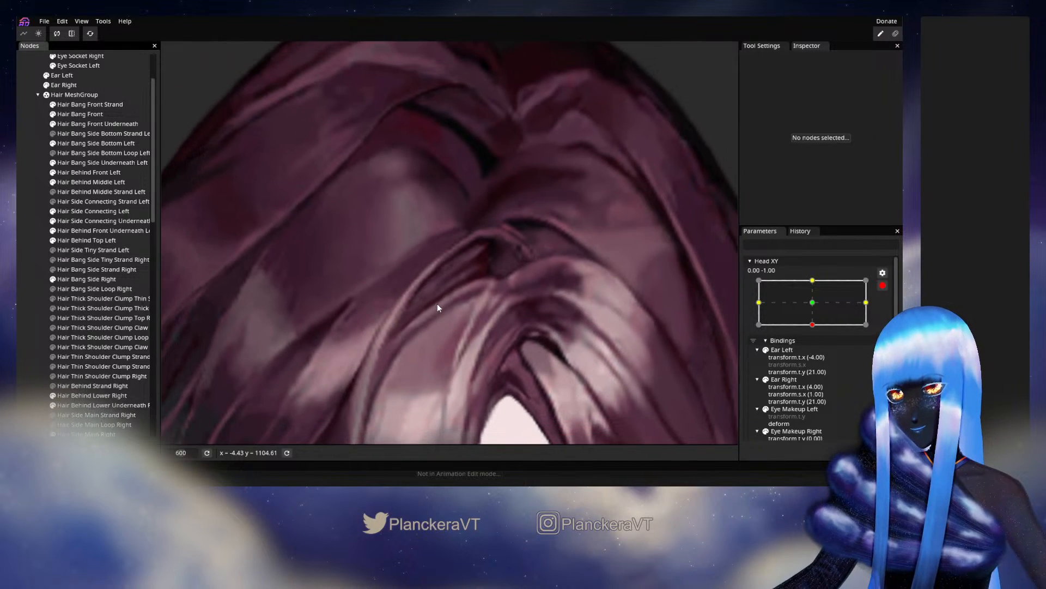
pyautogui.scroll(-3, 509, 307)
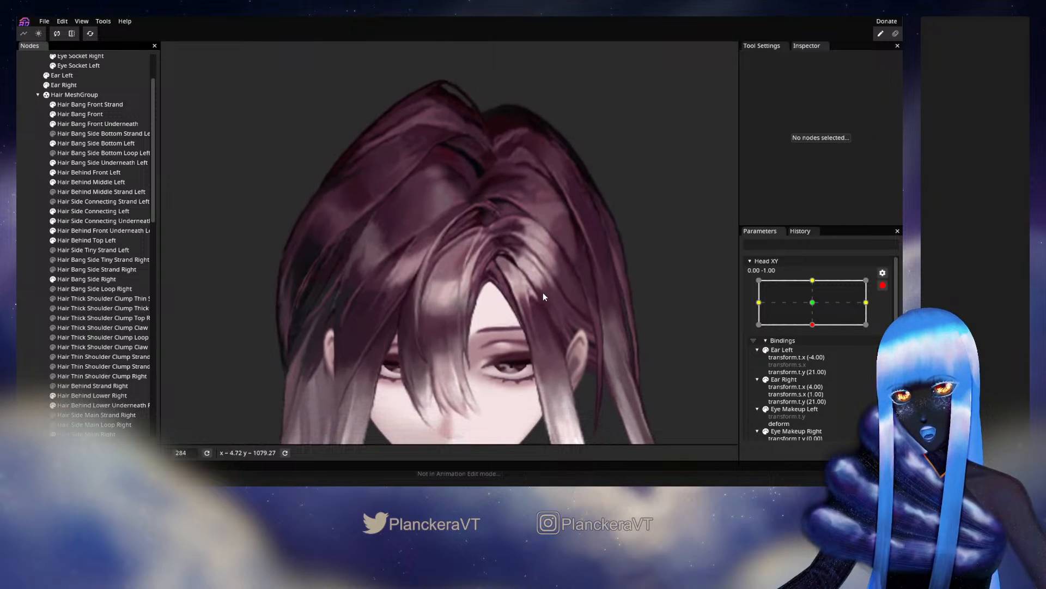
pyautogui.click(883, 285)
pyautogui.scroll(1, 827, 350)
pyautogui.moveTo(828, 351)
pyautogui.mouseDown()
pyautogui.moveTo(817, 332)
pyautogui.moveTo(813, 355)
pyautogui.moveTo(817, 329)
pyautogui.moveTo(817, 355)
pyautogui.mouseUp()
# Edit the 0.00, -1.00 keypoint again, adjust Hair Bang Front Strand's vertices around the peak of its arch, and deselect the mesh
pyautogui.click(888, 312)
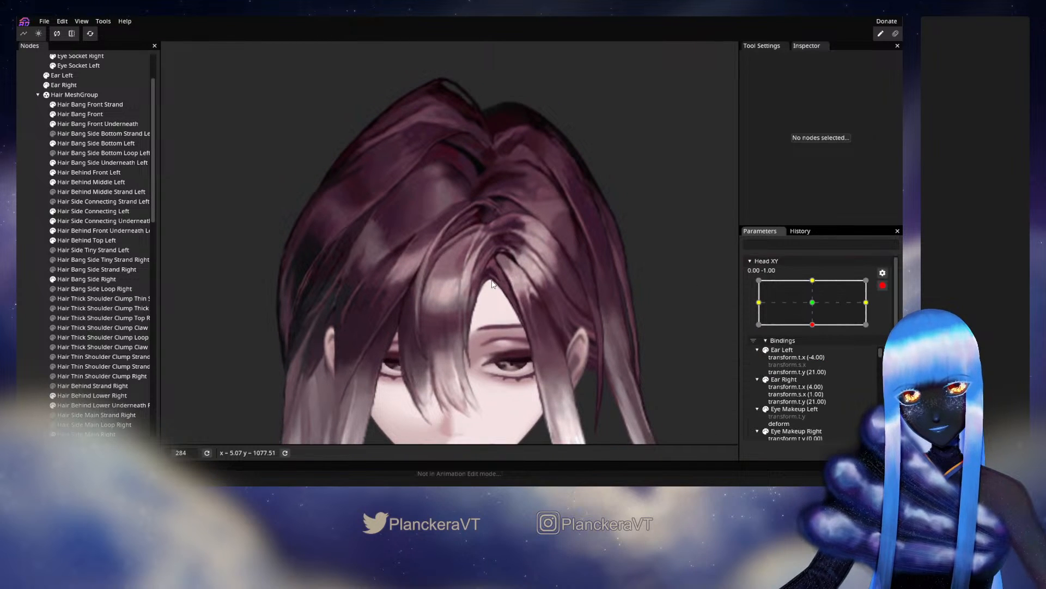
pyautogui.scroll(4, 491, 280)
pyautogui.scroll(5, 492, 279)
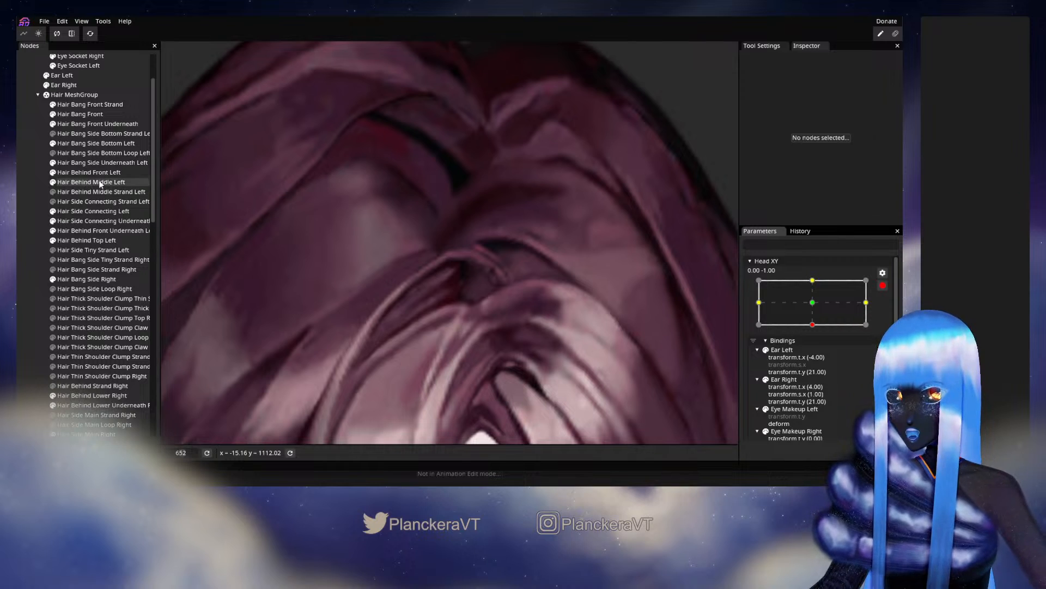
pyautogui.click(86, 107)
pyautogui.scroll(2, 491, 248)
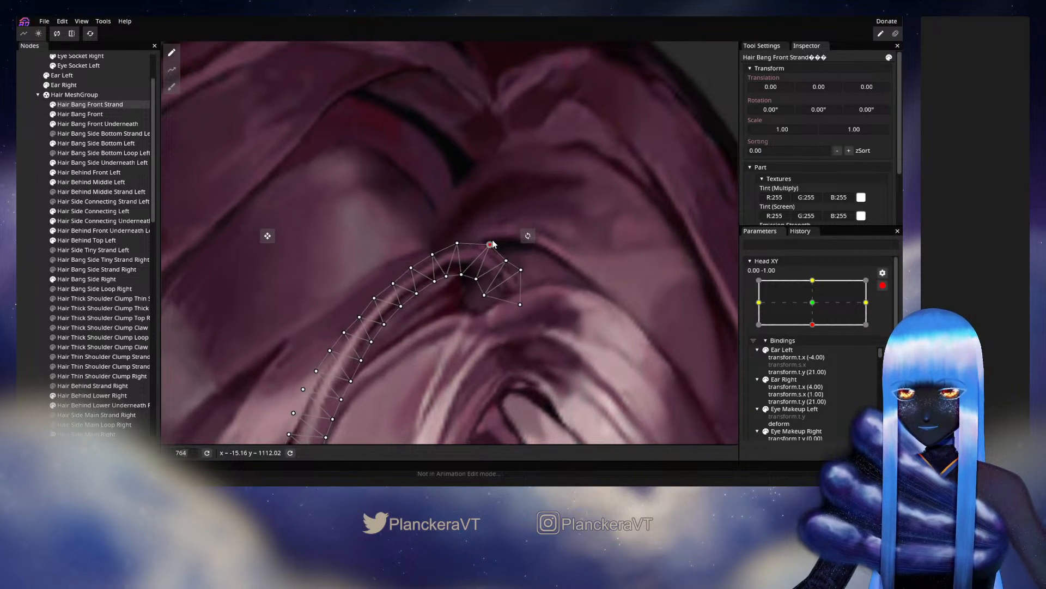
pyautogui.click(458, 242)
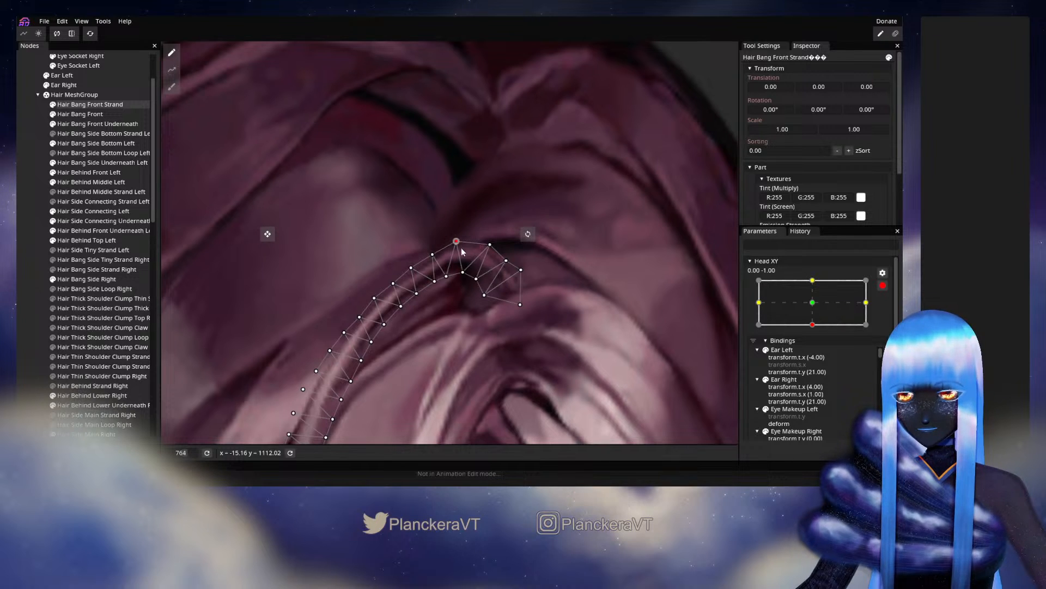
pyautogui.click(506, 260)
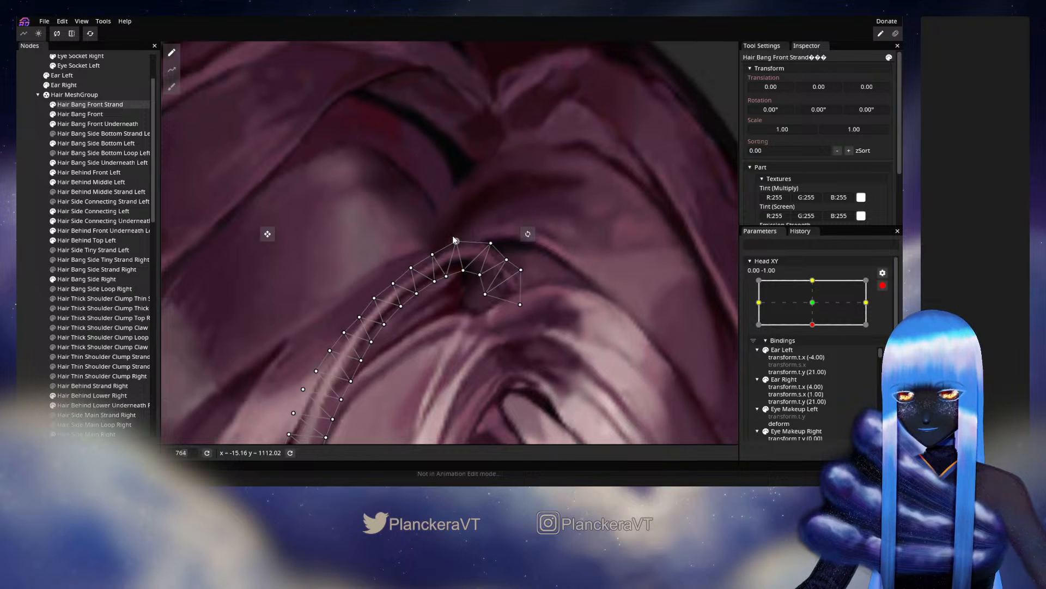
pyautogui.click(153, 317)
pyautogui.scroll(-2, 506, 331)
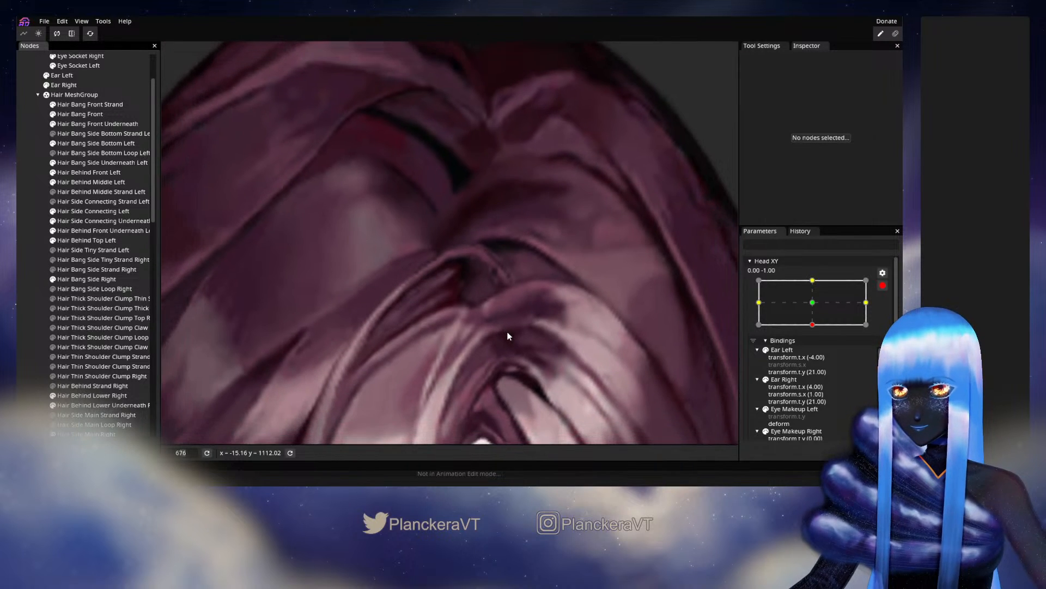
# Refine Hair Bang Front Strand's outer vertex just left of the arch's peak and deselect the mesh
pyautogui.scroll(2, 399, 318)
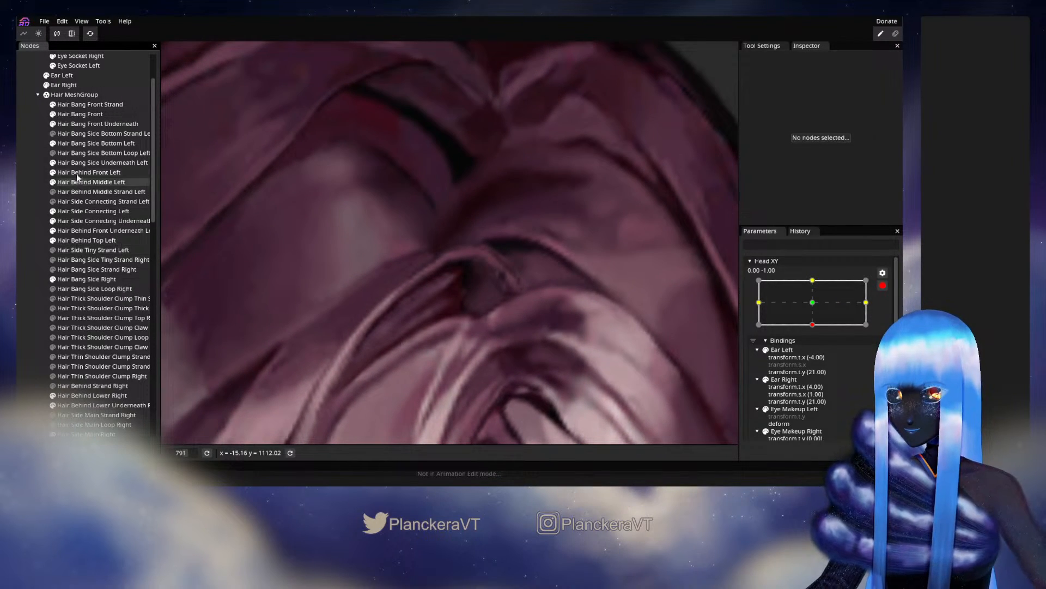
pyautogui.click(88, 104)
pyautogui.scroll(1, 446, 280)
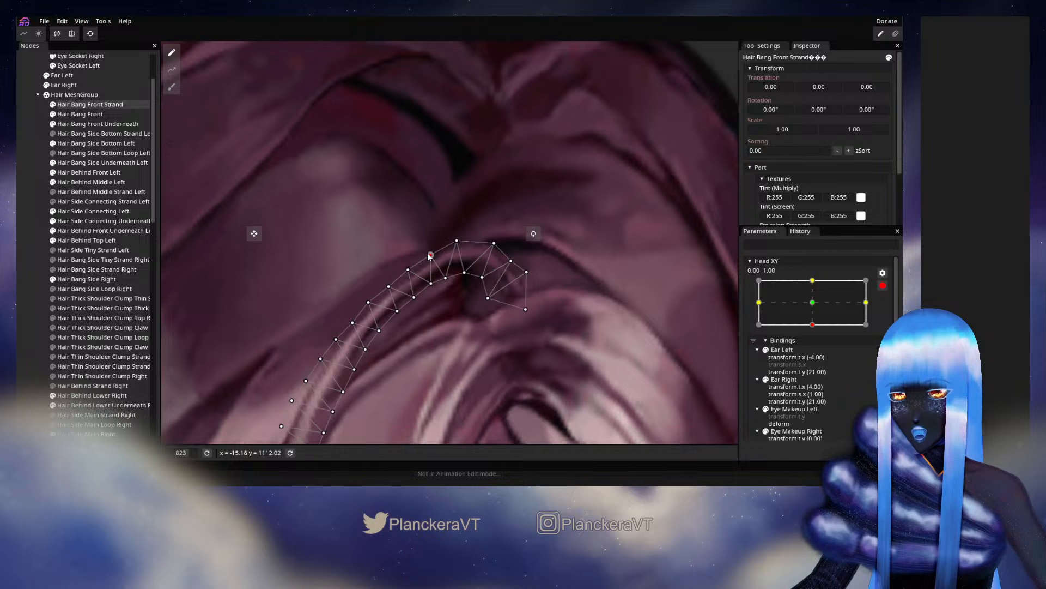
pyautogui.click(252, 241)
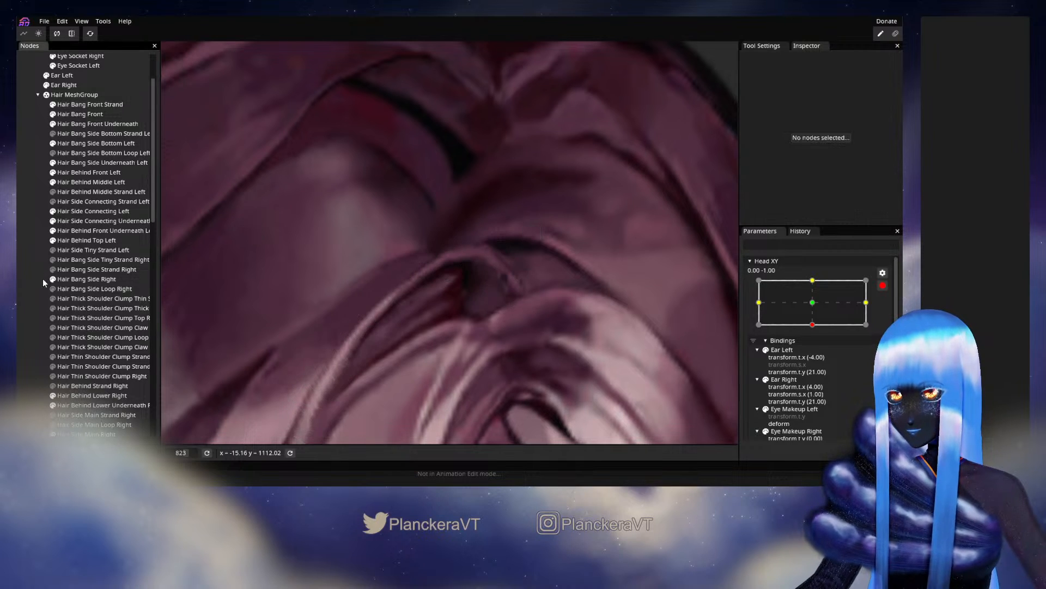
# Leave keypoint editing and check how the reshaped front strand arch moves near Head XY's downward position
pyautogui.scroll(-5, 445, 341)
pyautogui.scroll(-6, 447, 337)
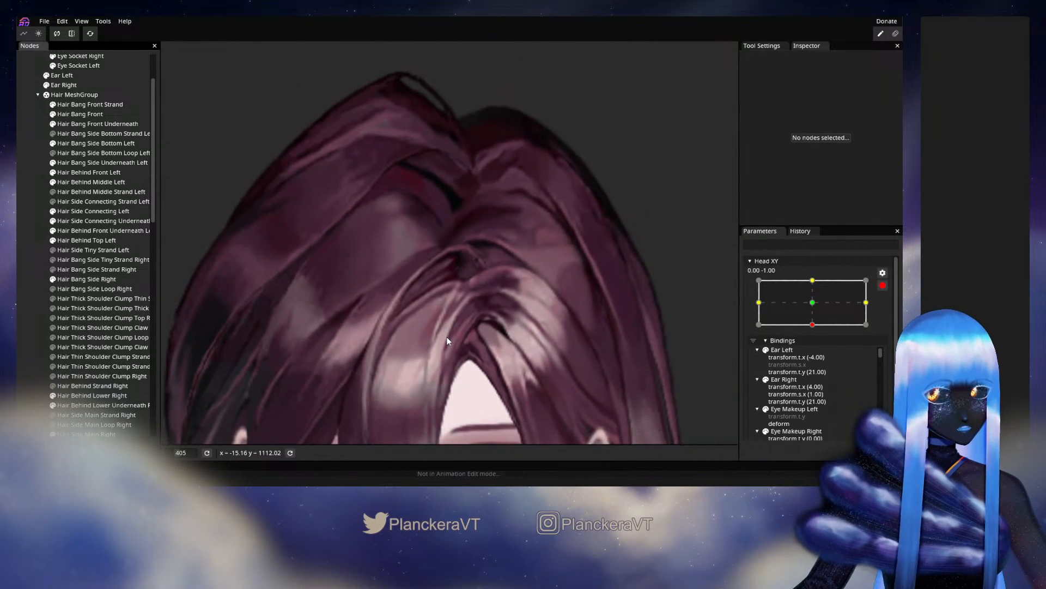
pyautogui.click(882, 285)
pyautogui.moveTo(816, 351)
pyautogui.mouseDown()
pyautogui.moveTo(817, 333)
pyautogui.moveTo(818, 360)
pyautogui.mouseUp()
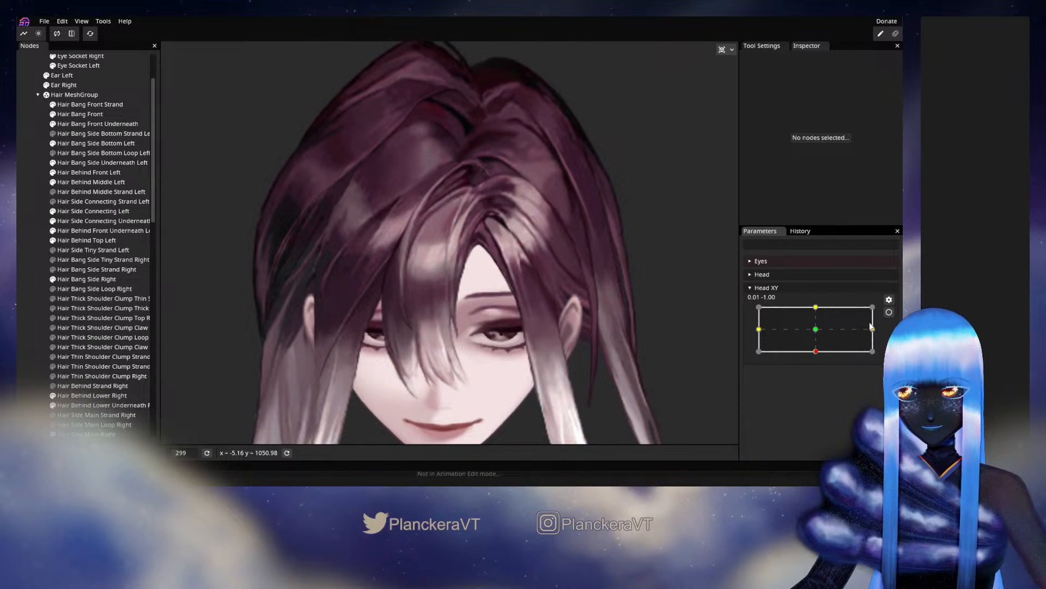
# Edit the 0.00, -1.00 keypoint and nudge Hair Bang Front Strand's vertices at its upper right root end, then deselect the mesh
pyautogui.click(889, 312)
pyautogui.scroll(5, 370, 213)
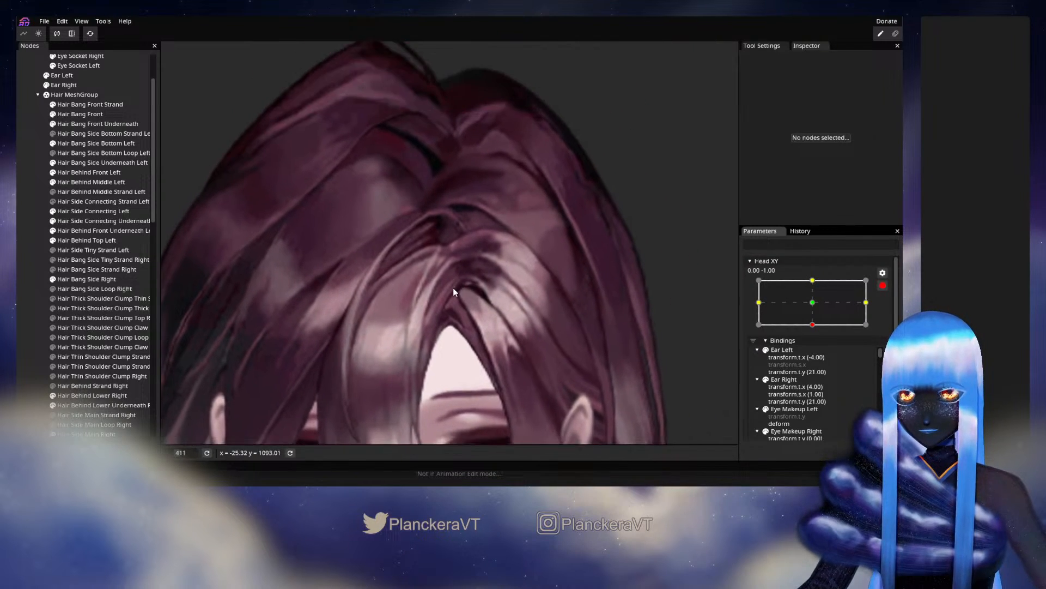
pyautogui.scroll(5, 452, 292)
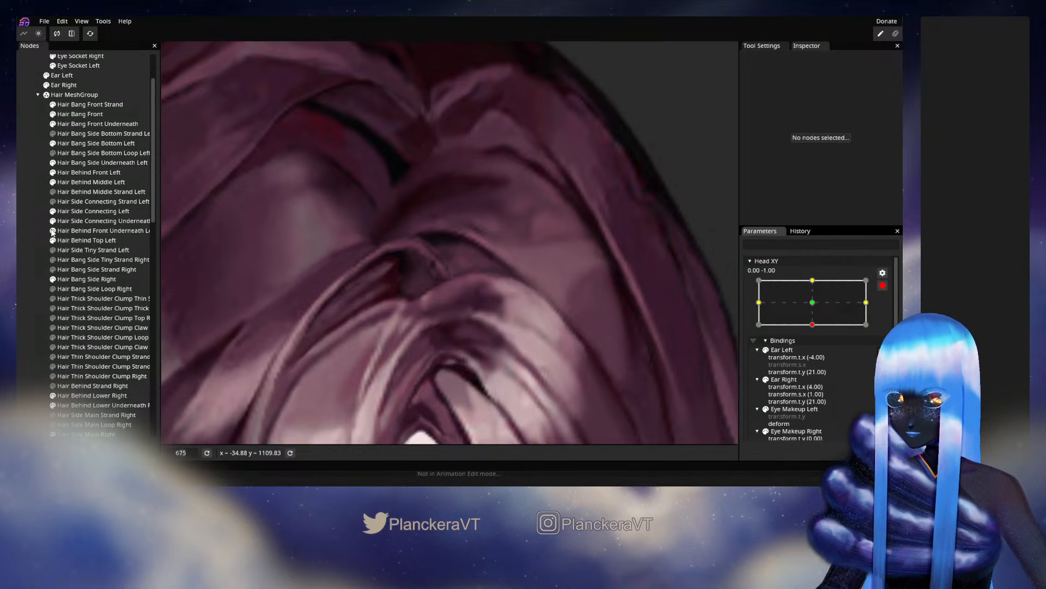
pyautogui.click(90, 104)
pyautogui.scroll(2, 420, 305)
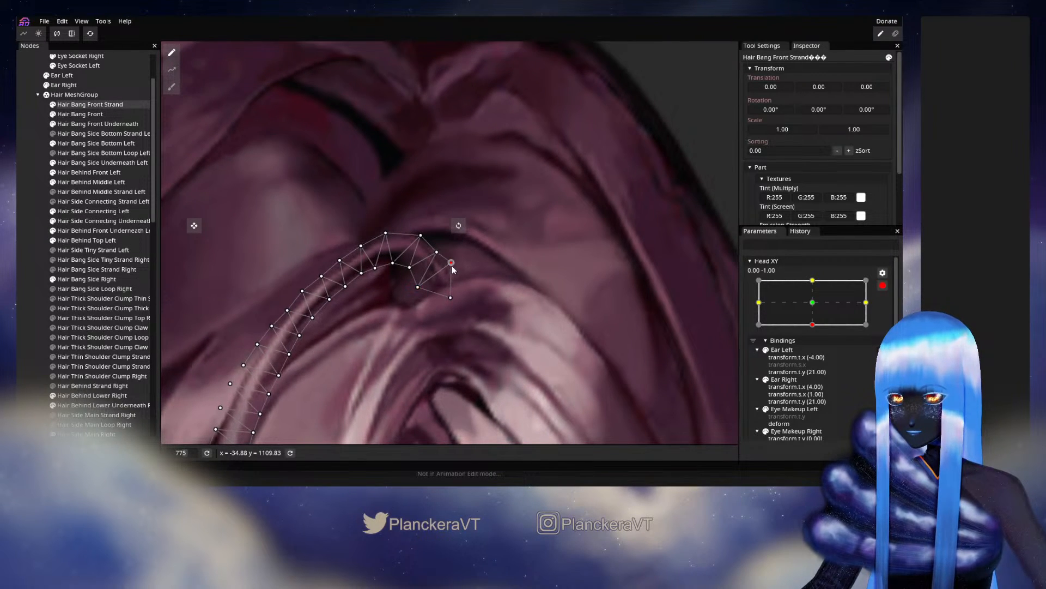
pyautogui.moveTo(452, 264); pyautogui.dragTo(453, 263)
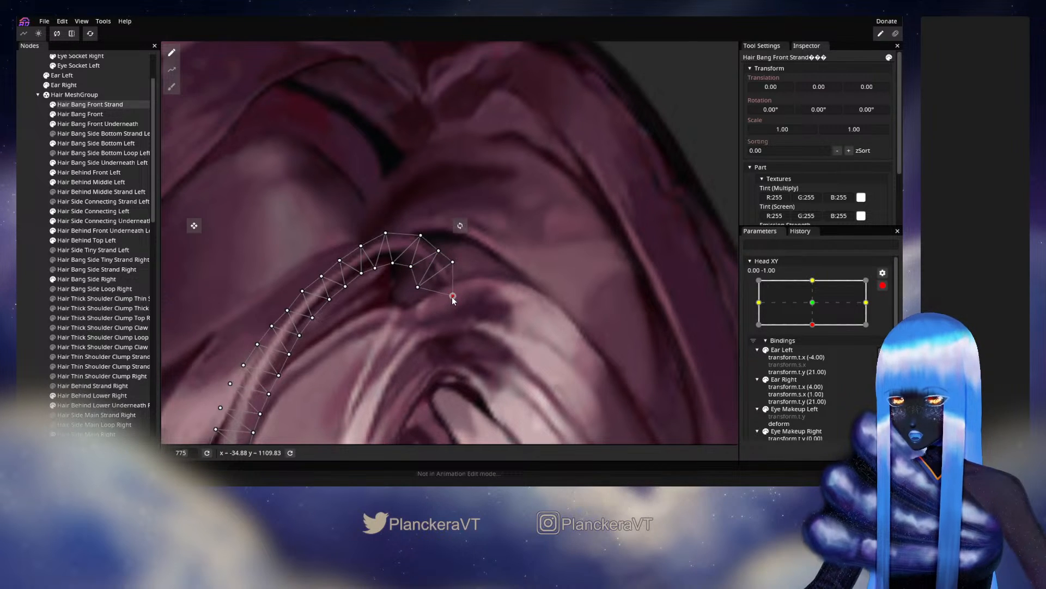
pyautogui.click(500, 342)
# Leave keypoint editing and test the front strand's root end with slight Head XY movement around the downward keypoint
pyautogui.scroll(-2, 500, 341)
pyautogui.scroll(-8, 502, 340)
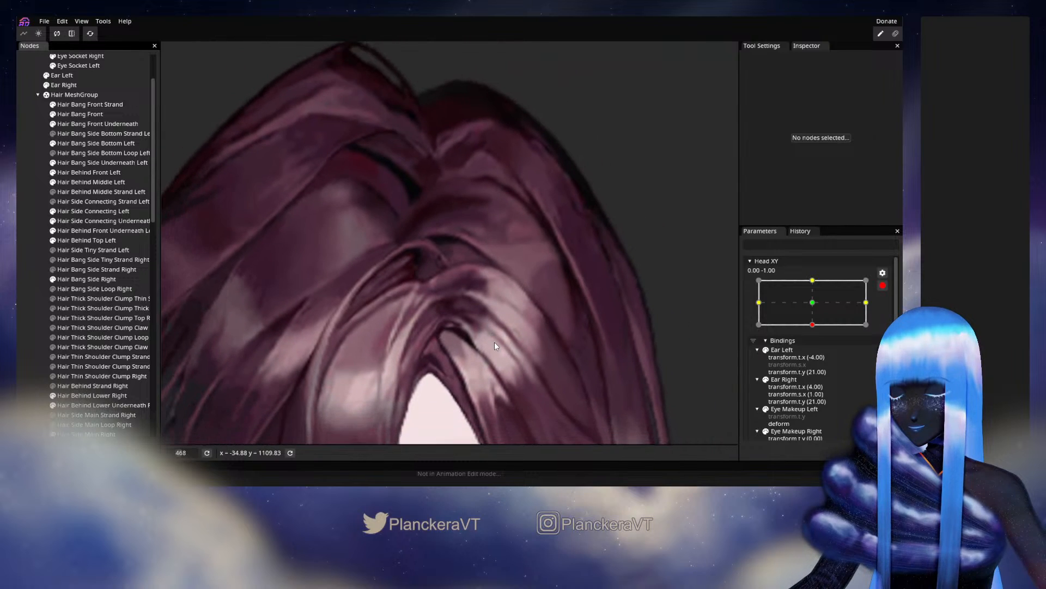
pyautogui.scroll(-2, 499, 342)
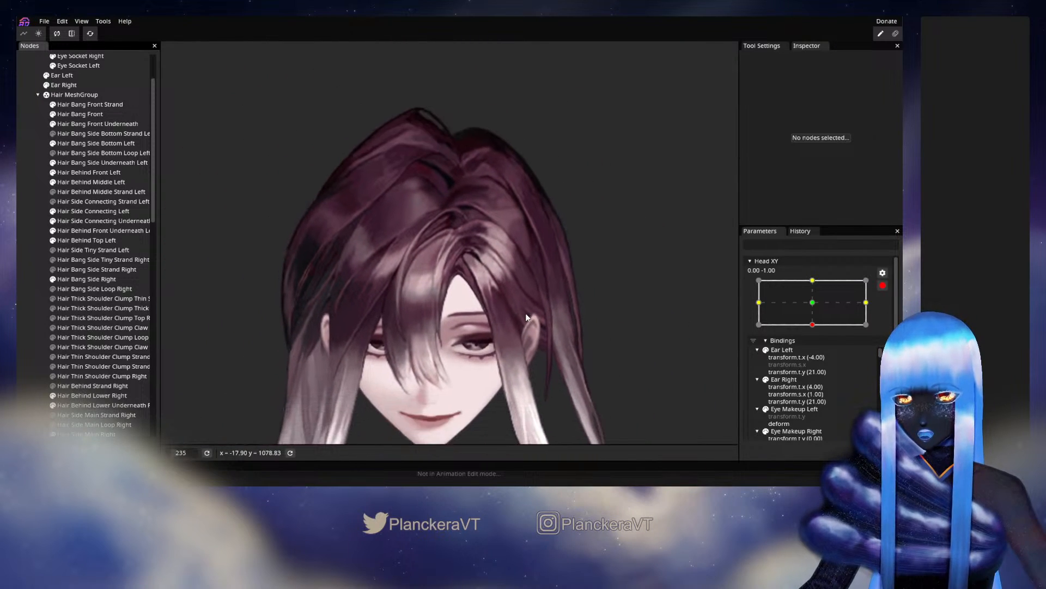
pyautogui.click(882, 285)
pyautogui.moveTo(816, 353)
pyautogui.mouseDown()
pyautogui.moveTo(816, 332)
pyautogui.moveTo(817, 354)
pyautogui.mouseUp()
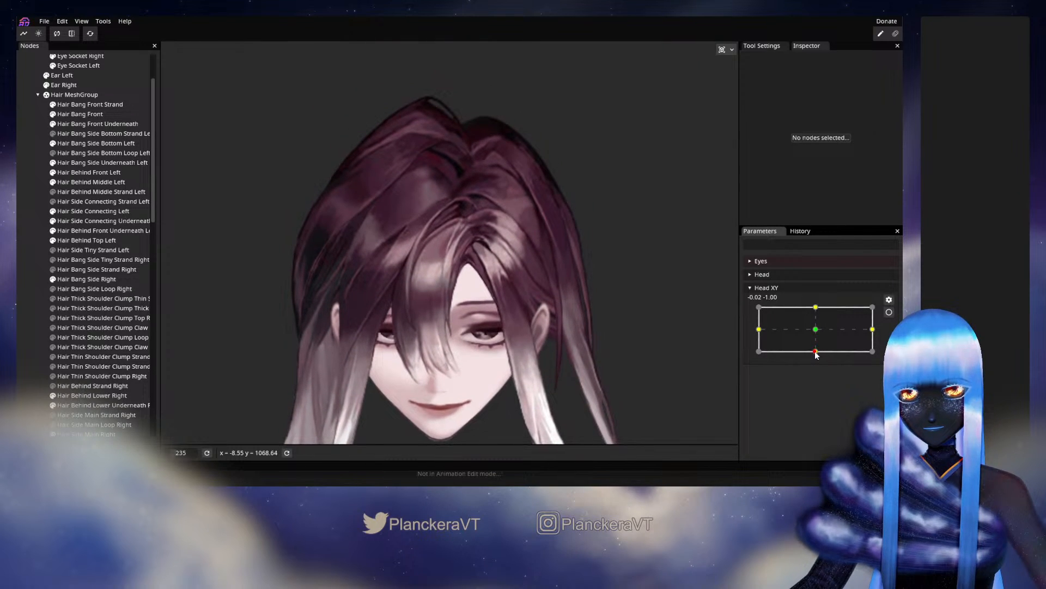
# Return to editing the 0.00, -1.00 keypoint, fine-tune Hair Bang Front Strand's outer vertex between the arch's peak and root end, and deselect
pyautogui.click(889, 312)
pyautogui.scroll(5, 501, 286)
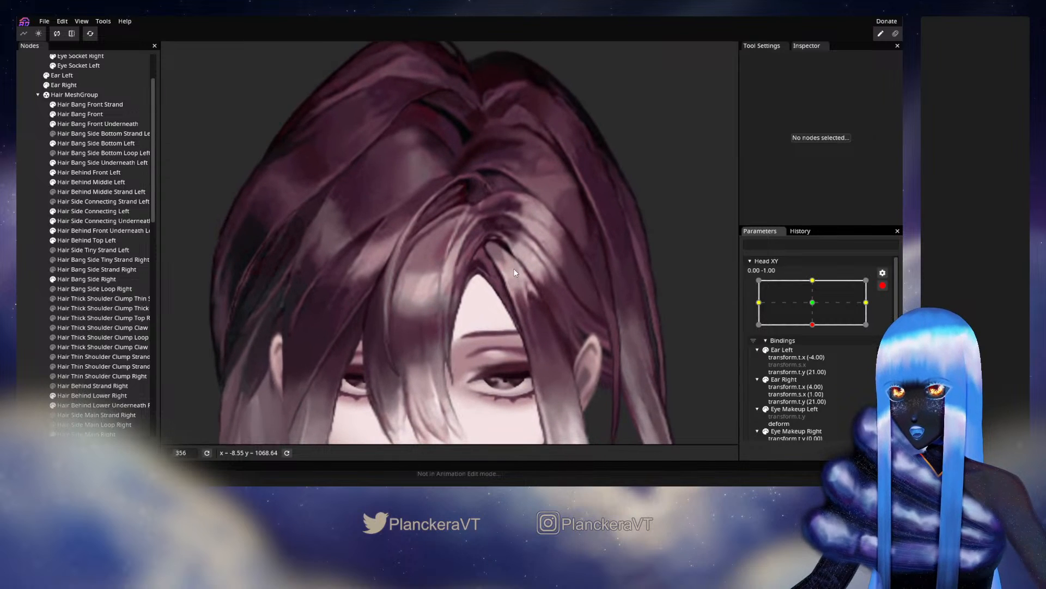
pyautogui.scroll(2, 464, 287)
pyautogui.click(90, 105)
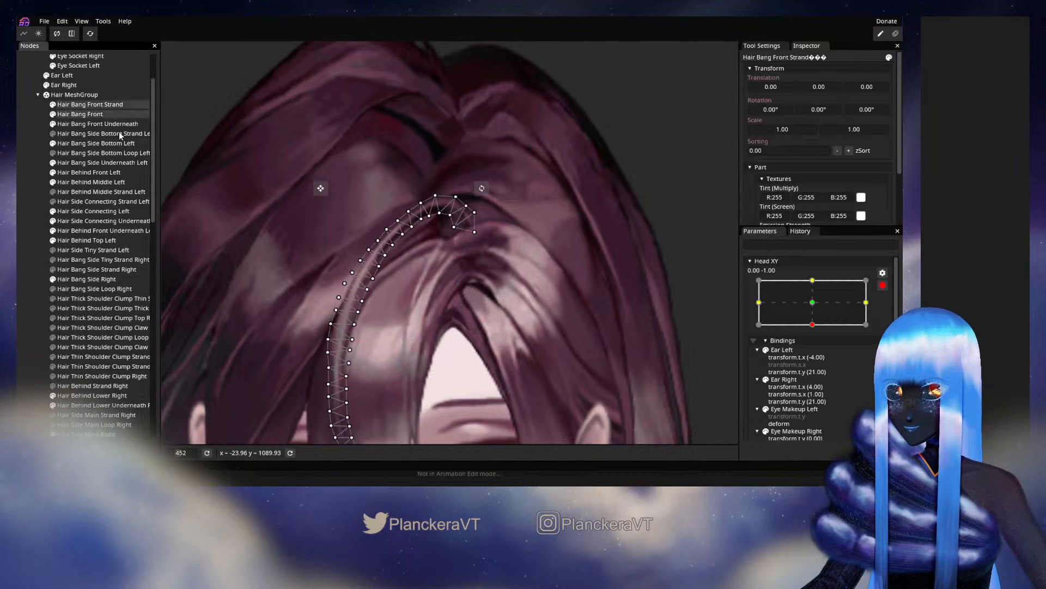
pyautogui.scroll(3, 476, 248)
pyautogui.scroll(4, 477, 248)
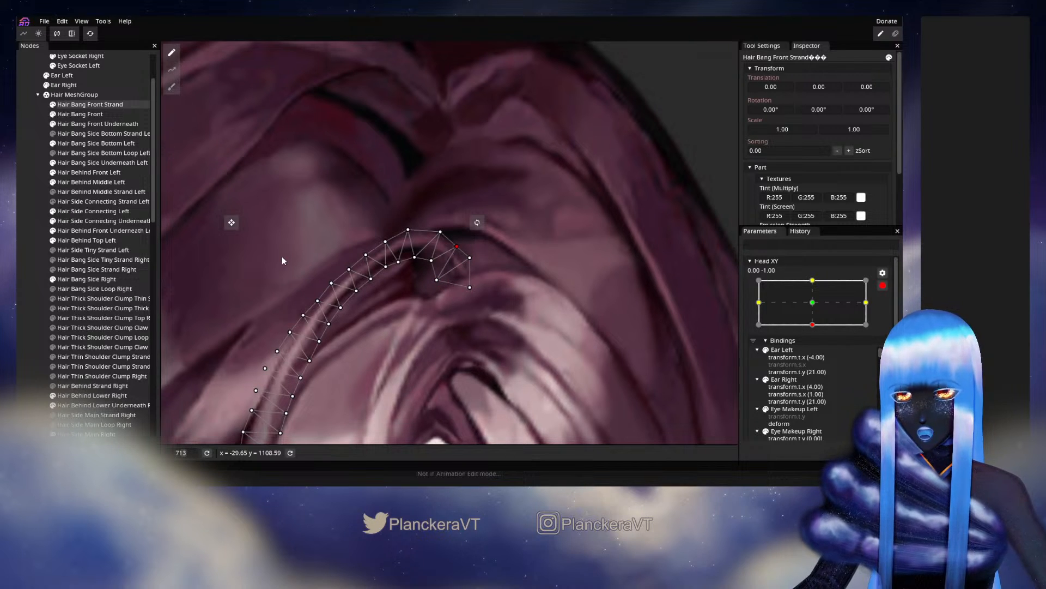
pyautogui.scroll(-2, 322, 276)
pyautogui.click(32, 280)
# Examine the front hair, test its motion around Head XY's downward keypoint, and resume editing the 0.00, -1.00 keypoint
pyautogui.scroll(1, 80, 303)
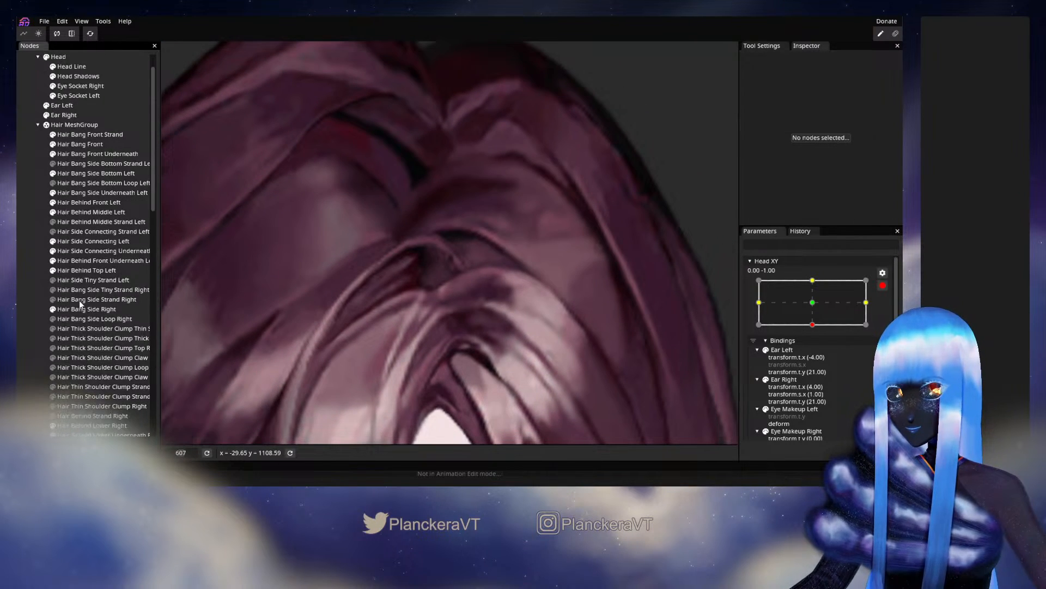
pyautogui.scroll(-2, 515, 296)
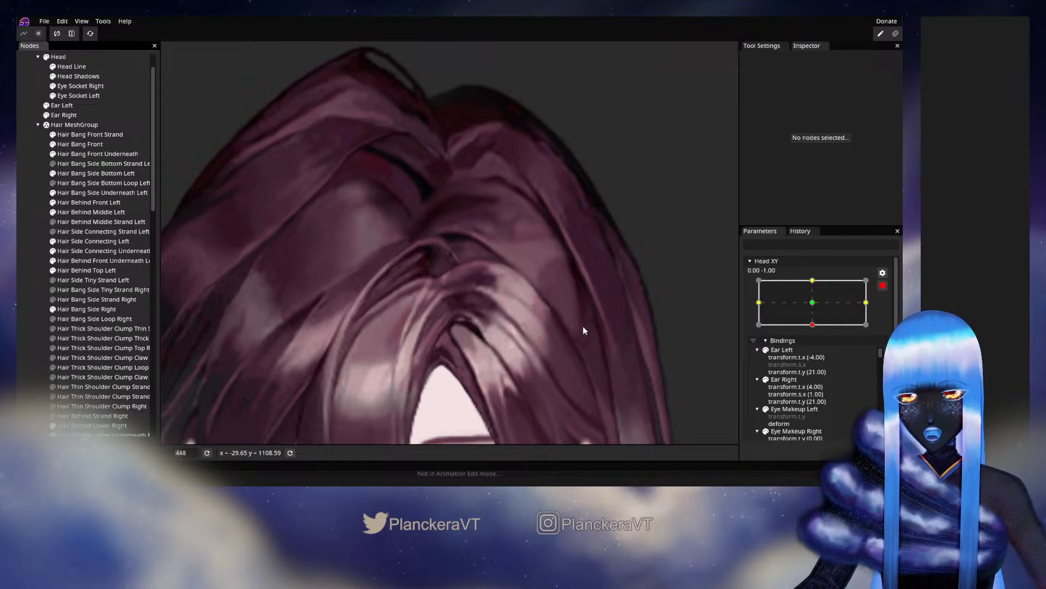
pyautogui.rightClick(502, 303)
pyautogui.scroll(-2, 493, 286)
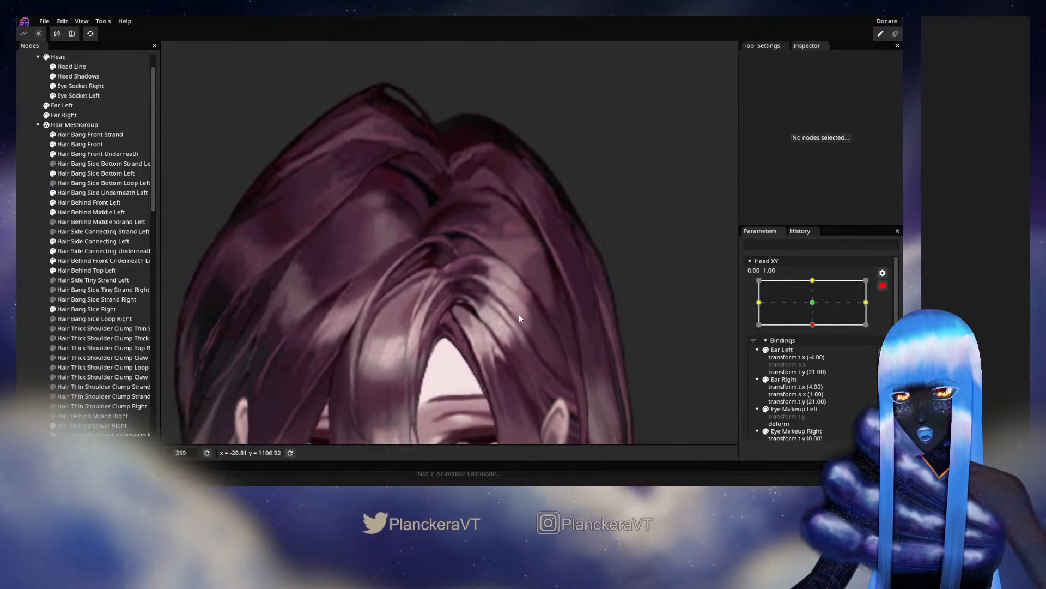
pyautogui.scroll(-1, 519, 314)
pyautogui.click(883, 285)
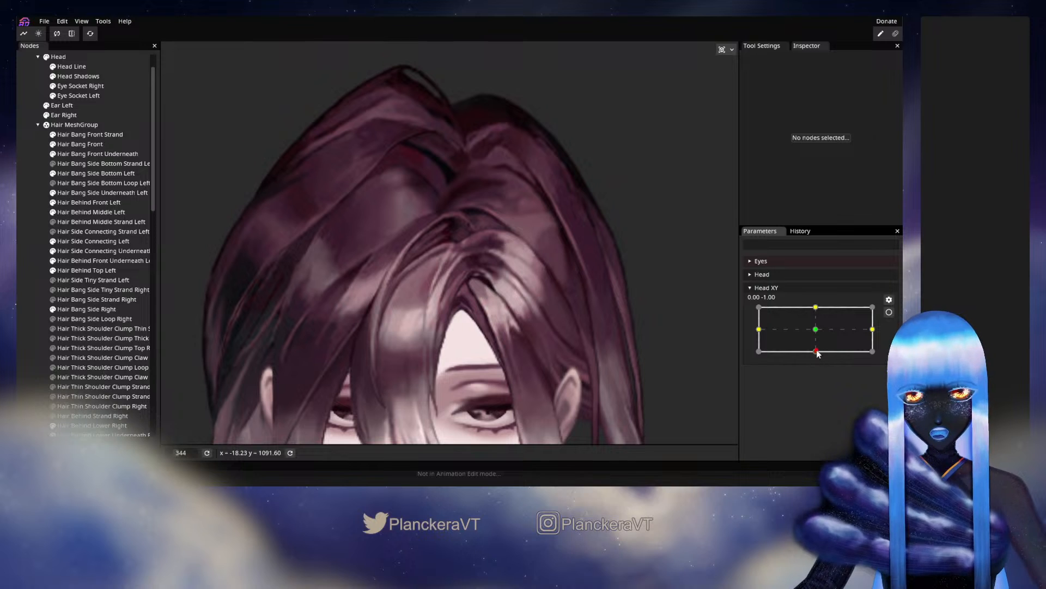
pyautogui.moveTo(818, 354)
pyautogui.mouseDown()
pyautogui.moveTo(816, 333)
pyautogui.moveTo(816, 354)
pyautogui.mouseUp()
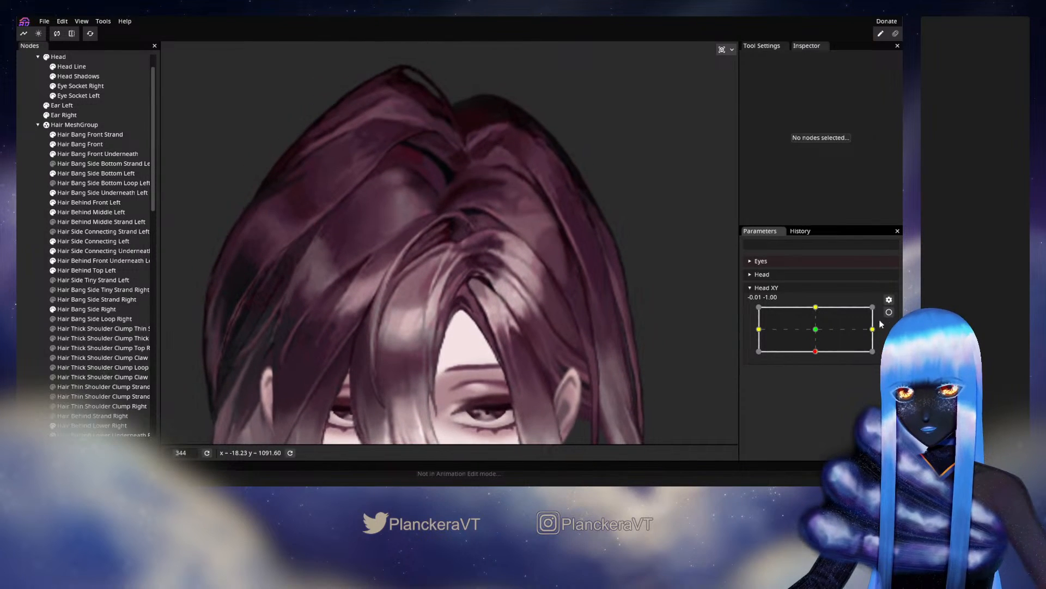
pyautogui.click(889, 311)
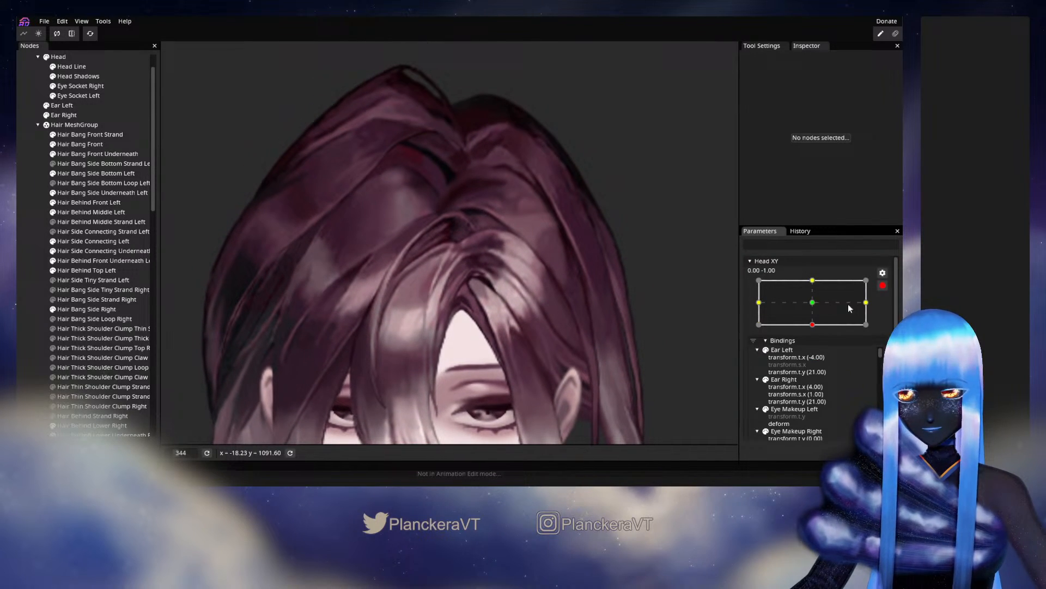
# Touch up Hair Bang Front Strand with the Circle Brush at size 43.00, deselect it, and test Head XY slightly around the downward keypoint
pyautogui.click(87, 135)
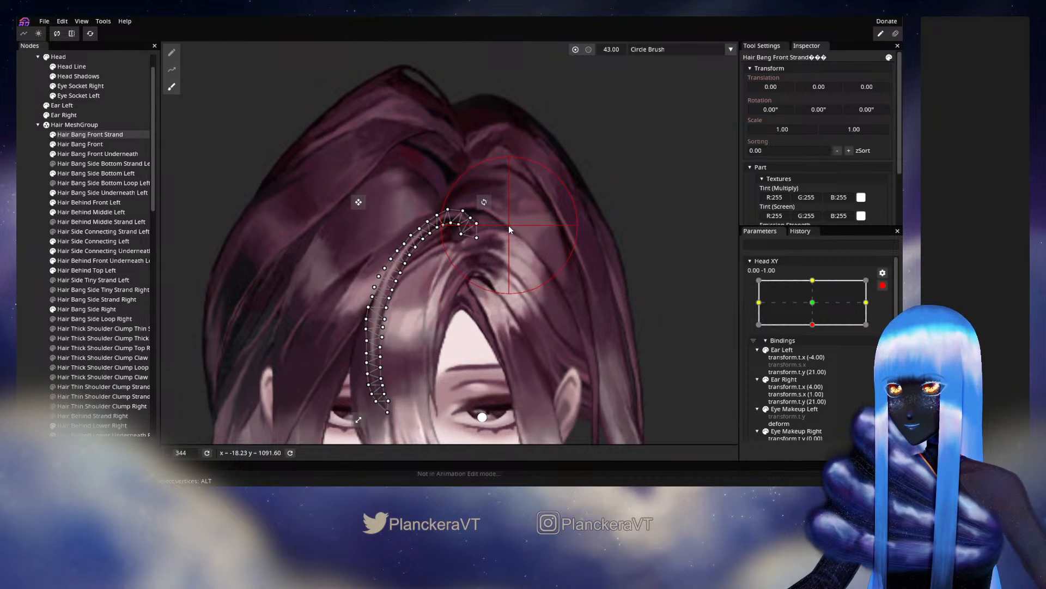
pyautogui.click(25, 262)
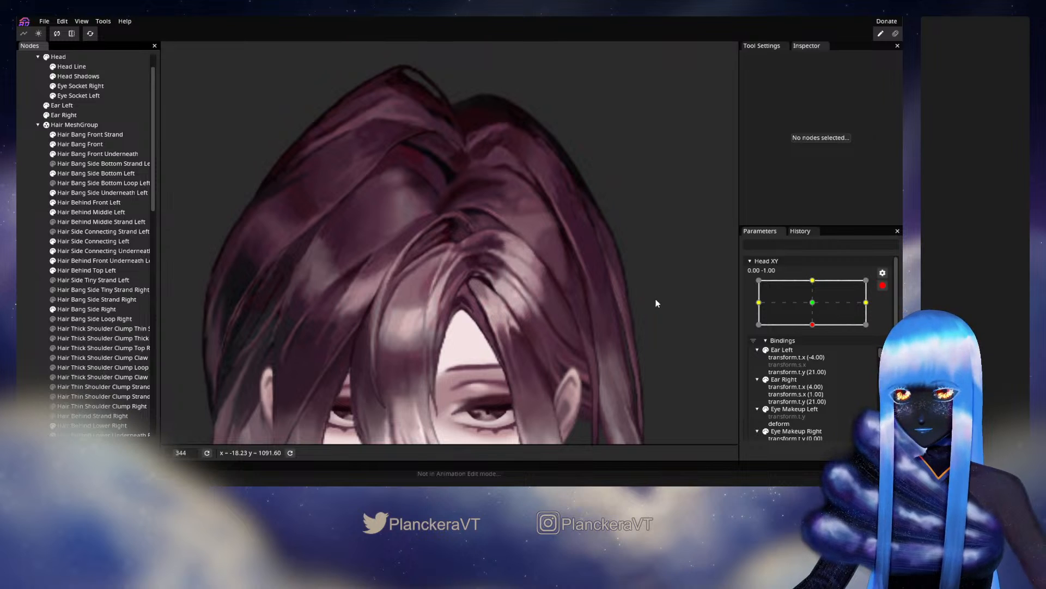
pyautogui.moveTo(818, 352)
pyautogui.mouseDown()
pyautogui.moveTo(820, 330)
pyautogui.moveTo(820, 355)
pyautogui.mouseUp()
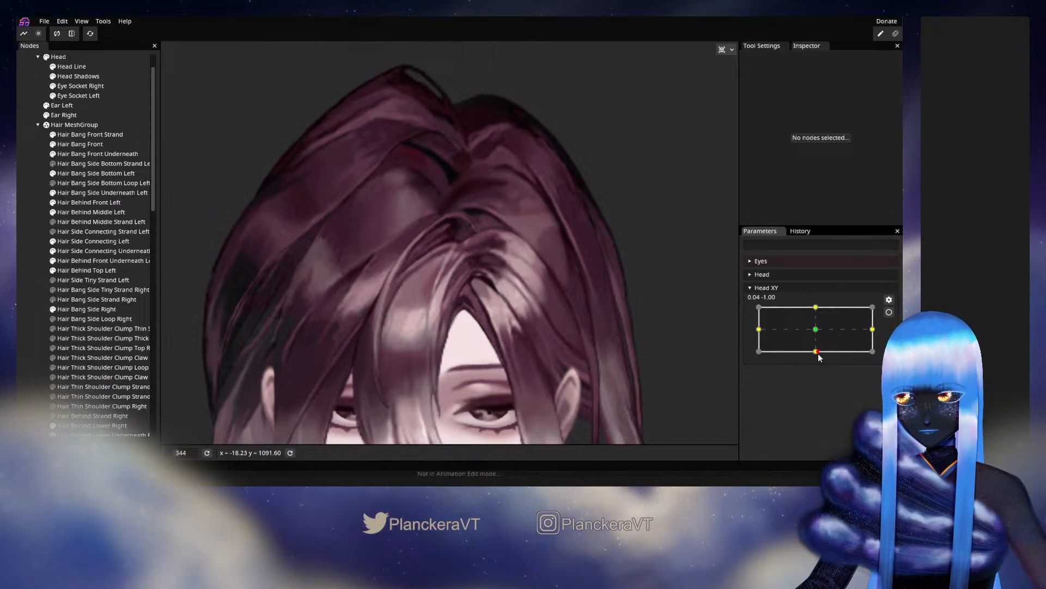
# Resume editing the 0.00, -1.00 keypoint, fine-tune an outer-edge vertex on Hair Bang Front Strand's upper left curve, and deselect the mesh
pyautogui.click(888, 312)
pyautogui.scroll(3, 433, 342)
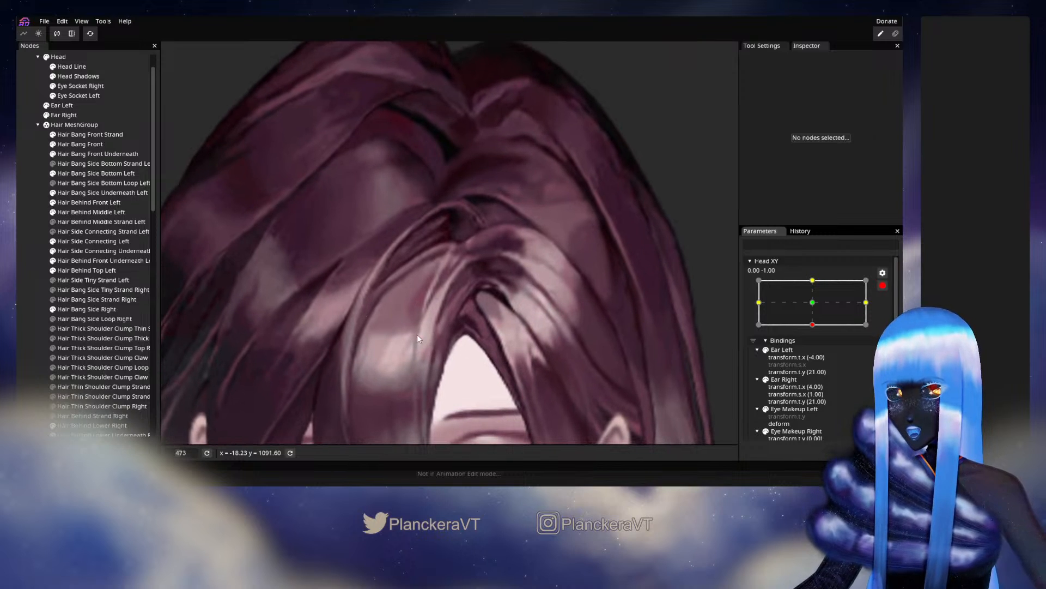
pyautogui.click(81, 135)
pyautogui.scroll(3, 453, 326)
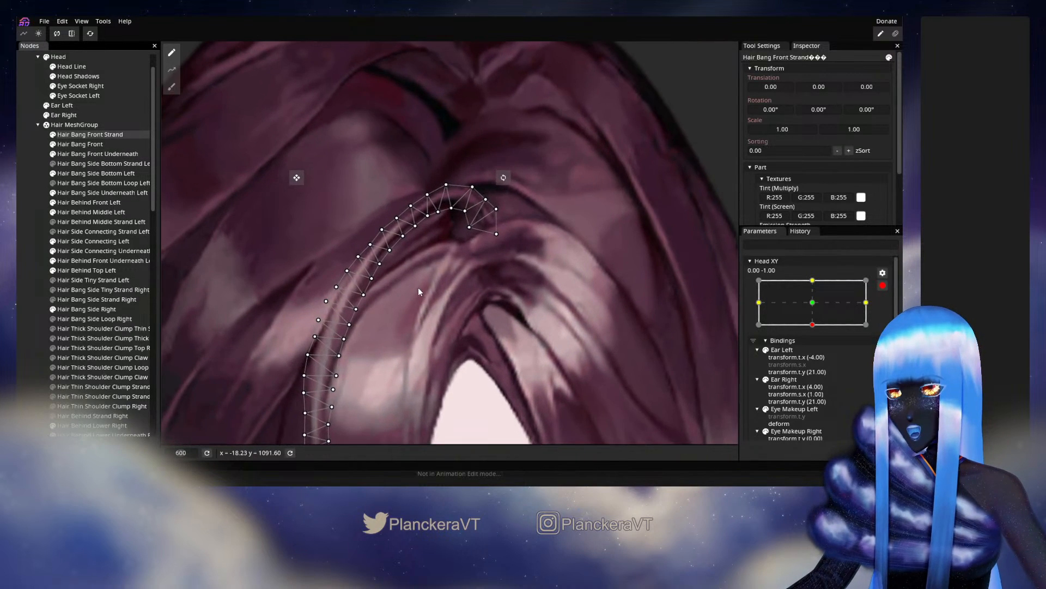
pyautogui.scroll(2, 574, 341)
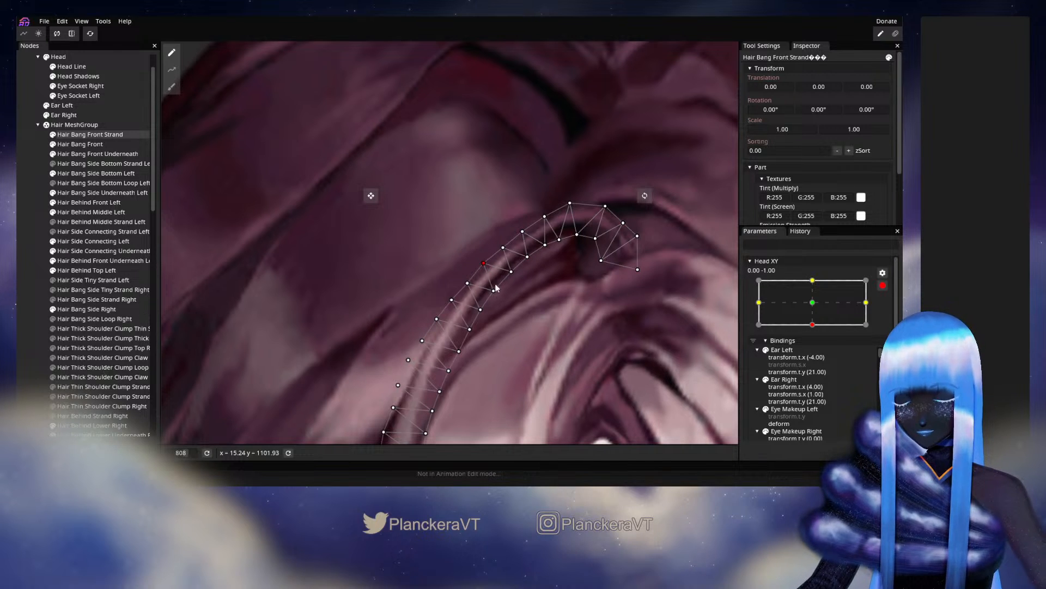
pyautogui.click(593, 348)
pyautogui.scroll(-6, 594, 348)
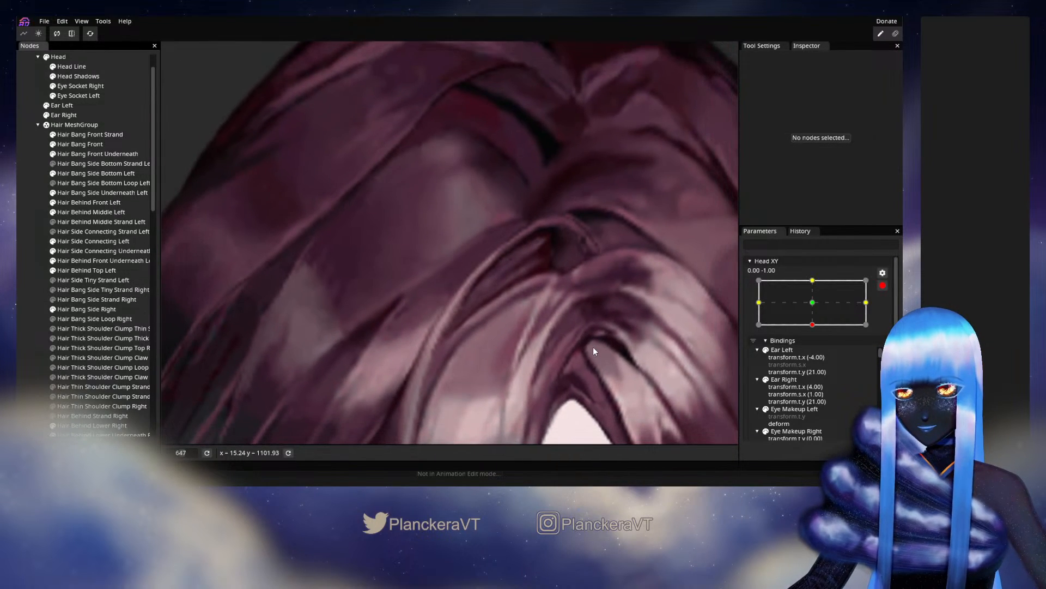
pyautogui.scroll(-5, 593, 349)
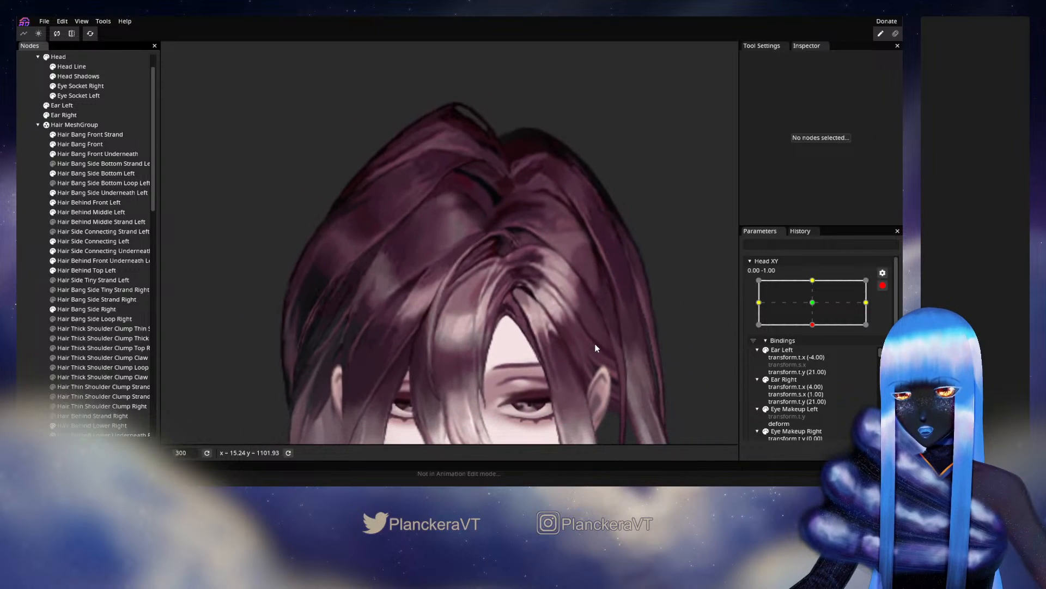
pyautogui.scroll(-1, 589, 349)
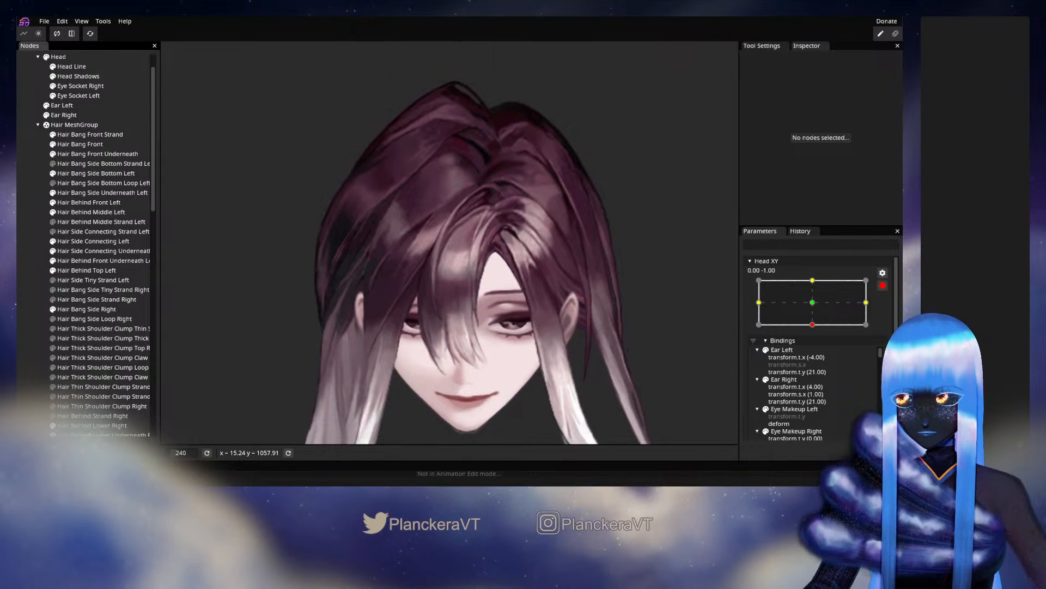
# Leave keypoint editing and test the hair by moving Head XY from the downward keypoint up near the centre and back
pyautogui.click(882, 286)
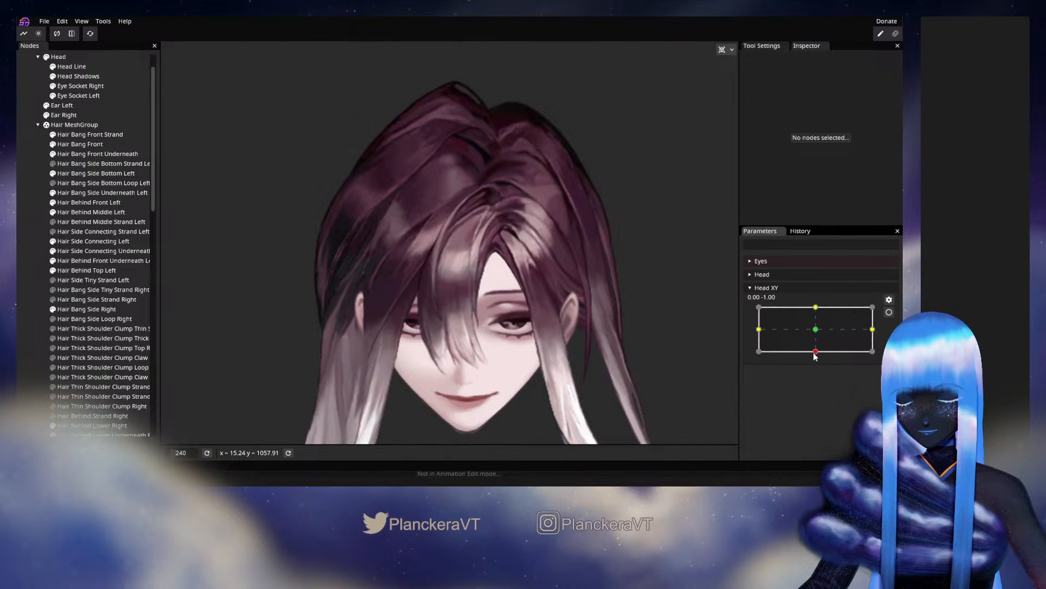
pyautogui.moveTo(814, 352); pyautogui.dragTo(814, 334)
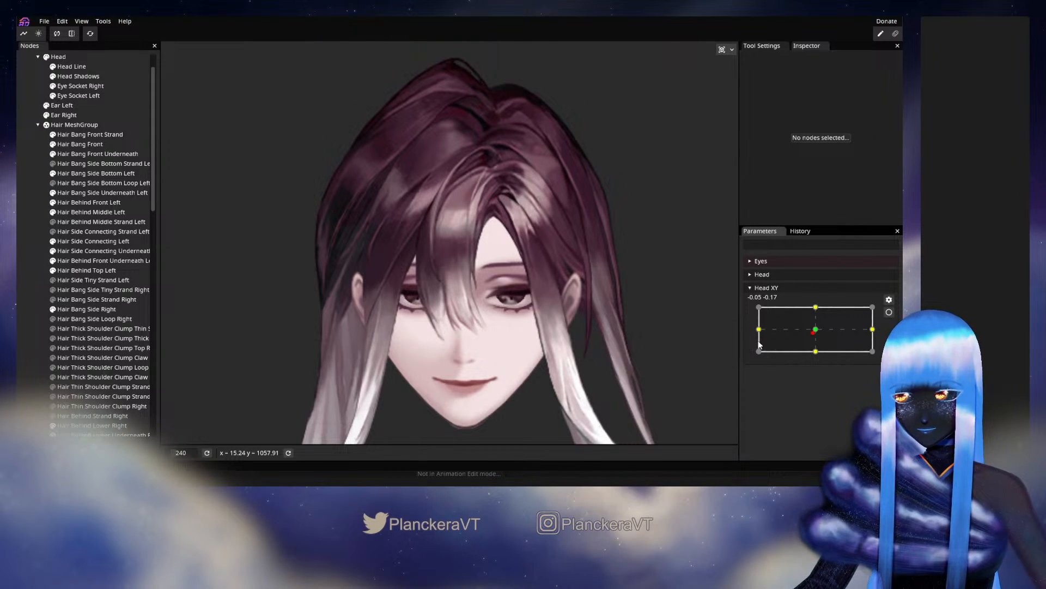
pyautogui.moveTo(813, 332); pyautogui.dragTo(816, 352)
# Edit the 0.00, -1.00 keypoint again and refine Hair Bang Front Strand's curve with the Circle Brush at size 26.00, then deselect it
pyautogui.click(889, 311)
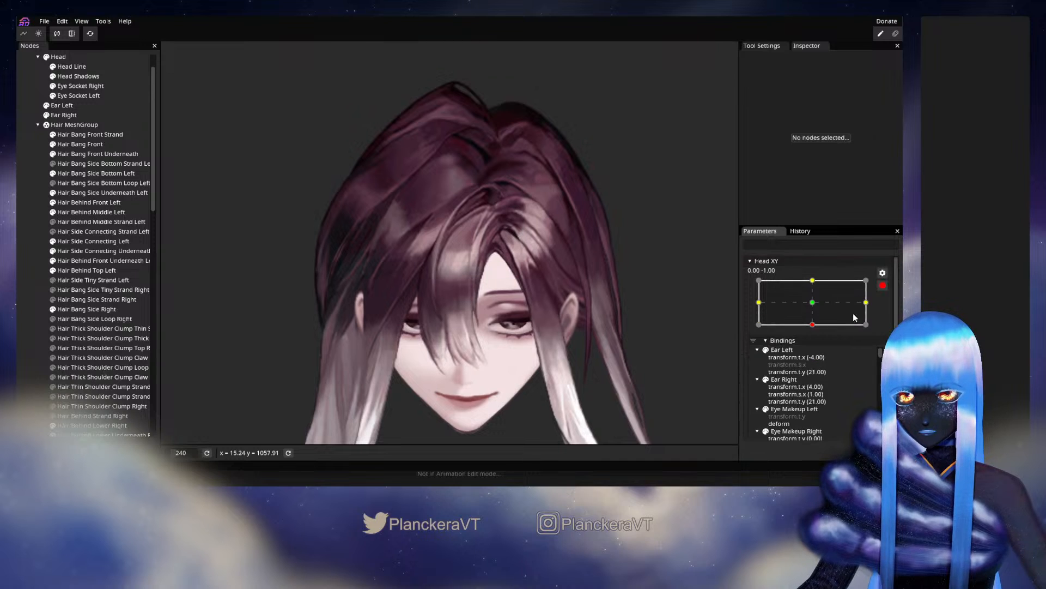
pyautogui.scroll(5, 384, 307)
pyautogui.scroll(1, 384, 307)
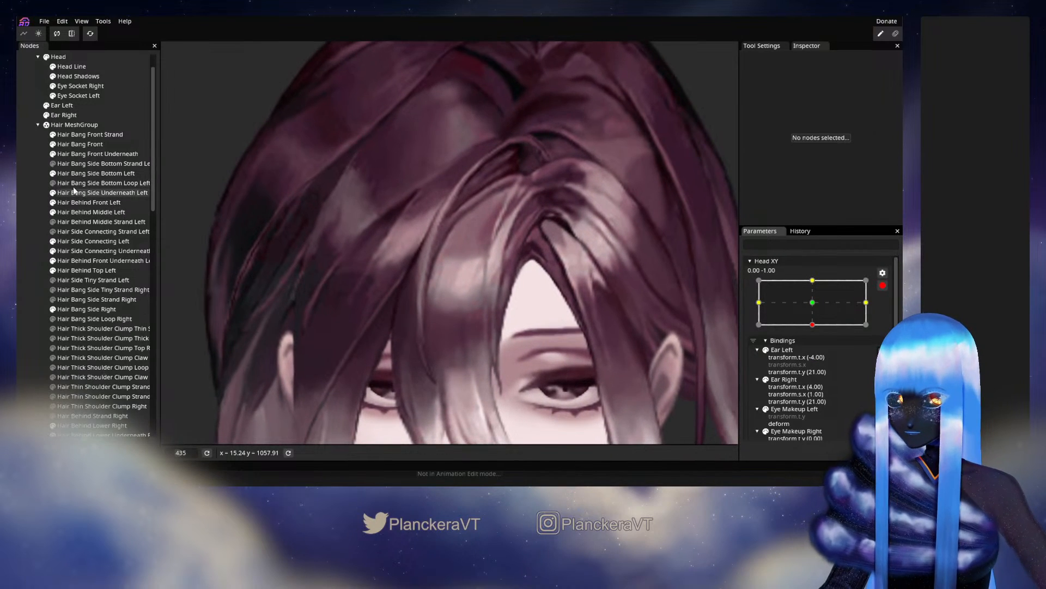
pyautogui.scroll(1, 384, 249)
pyautogui.click(66, 138)
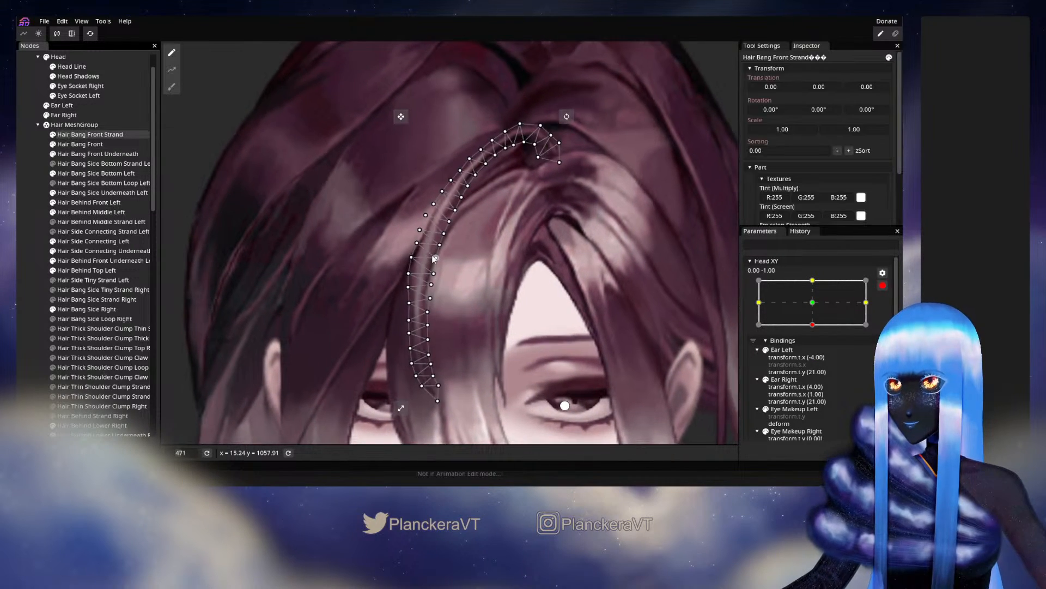
pyautogui.scroll(5, 449, 250)
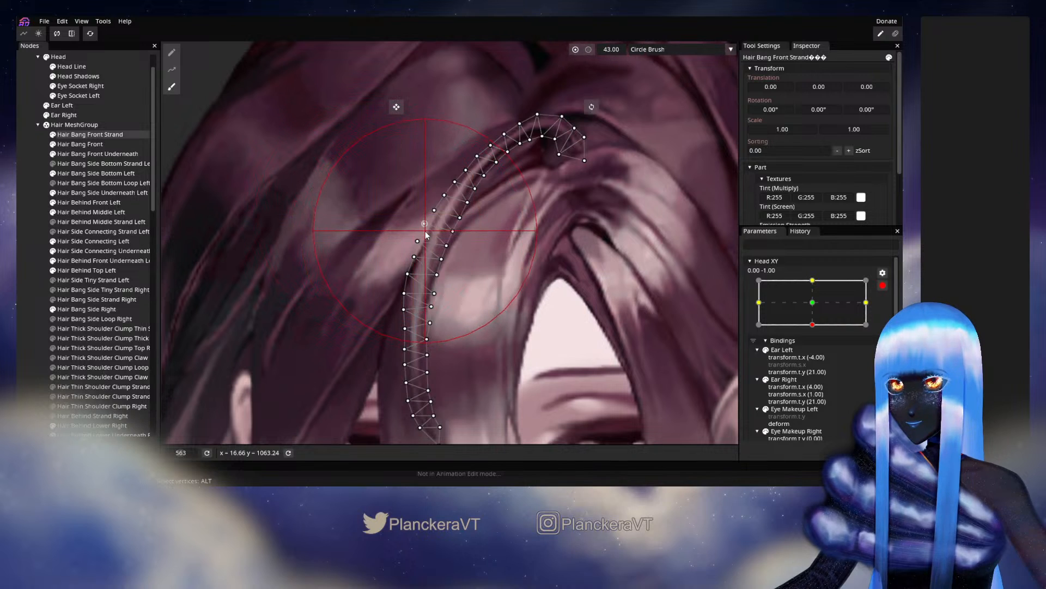
pyautogui.hscroll(4, 637, 259)
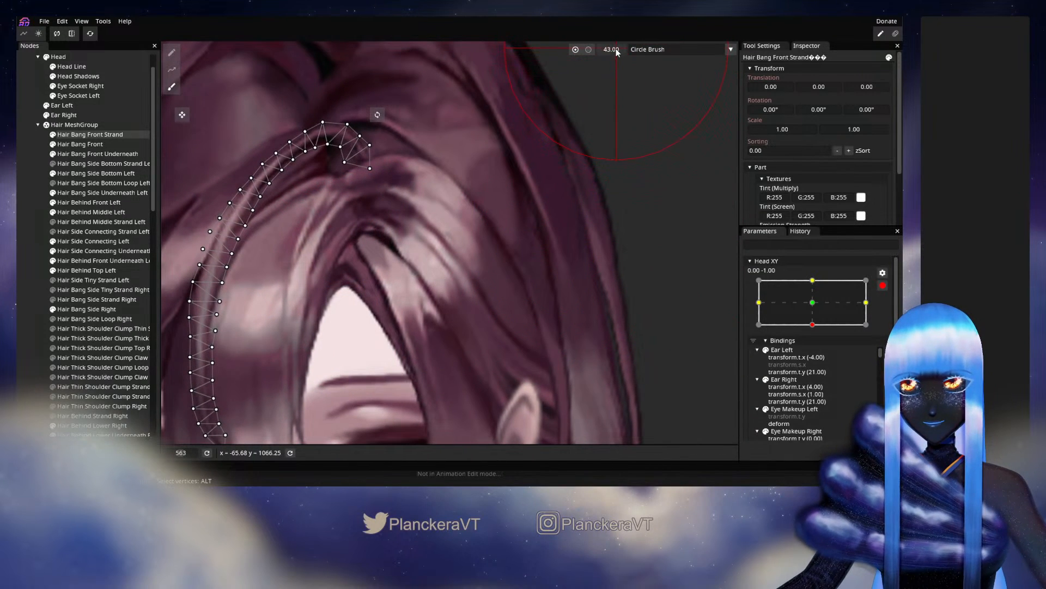
pyautogui.hscroll(-3, 419, 294)
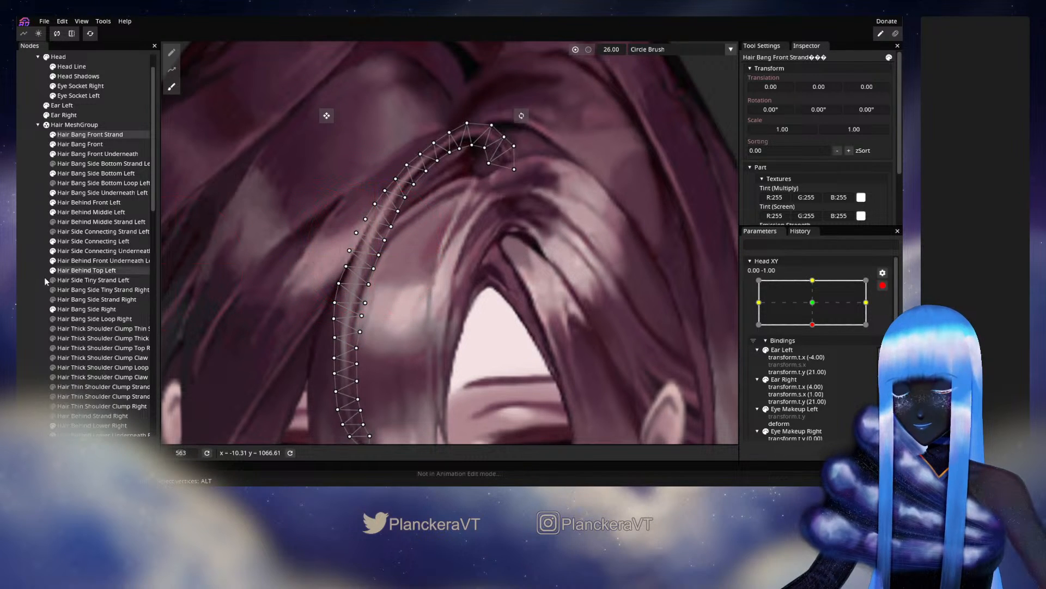
pyautogui.click(178, 313)
pyautogui.scroll(-6, 510, 347)
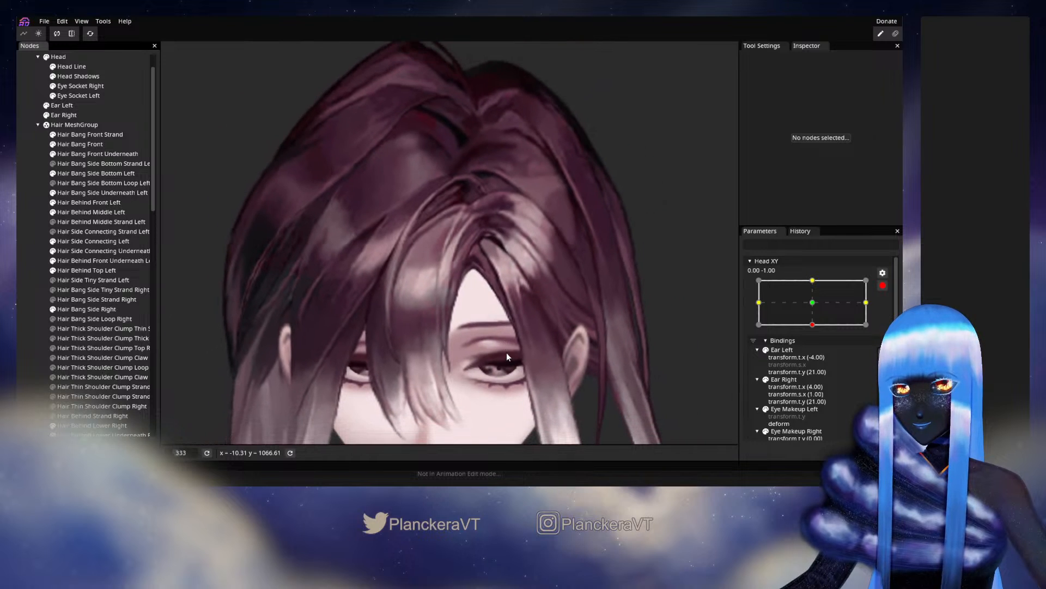
pyautogui.scroll(-3, 507, 357)
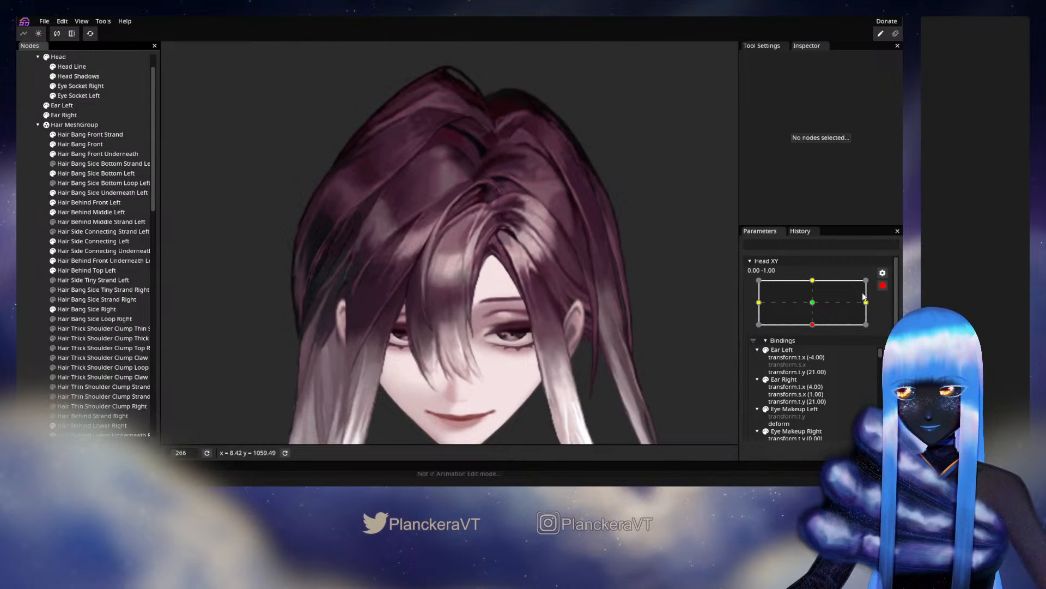
# Check the brushed front strand with slight Head XY movement around the downward keypoint and return to editing 0.00, -1.00
pyautogui.click(883, 286)
pyautogui.moveTo(815, 352)
pyautogui.mouseDown()
pyautogui.moveTo(817, 327)
pyautogui.moveTo(816, 351)
pyautogui.mouseUp()
pyautogui.click(889, 313)
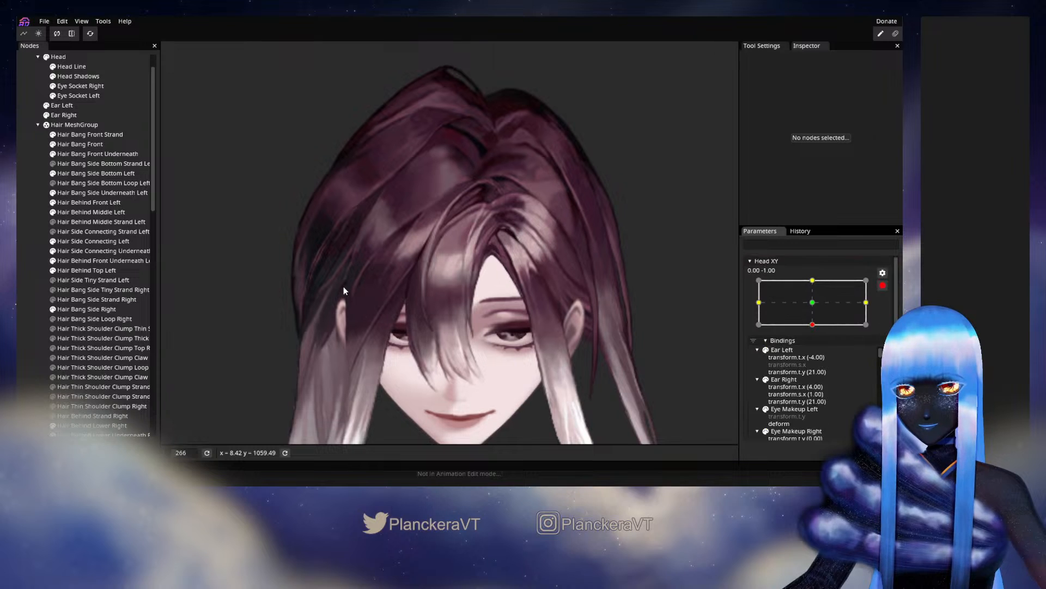
# Nudge a single outer-edge vertex midway along Hair Bang Front Strand's left curve, then deselect the mesh
pyautogui.scroll(6, 339, 277)
pyautogui.scroll(2, 386, 321)
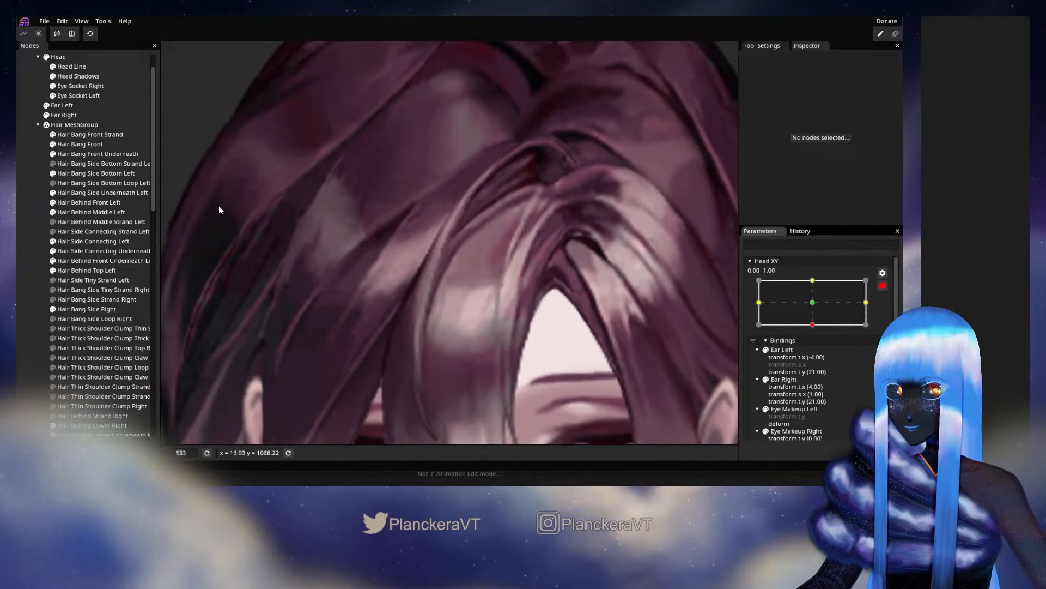
pyautogui.click(94, 137)
pyautogui.scroll(3, 454, 286)
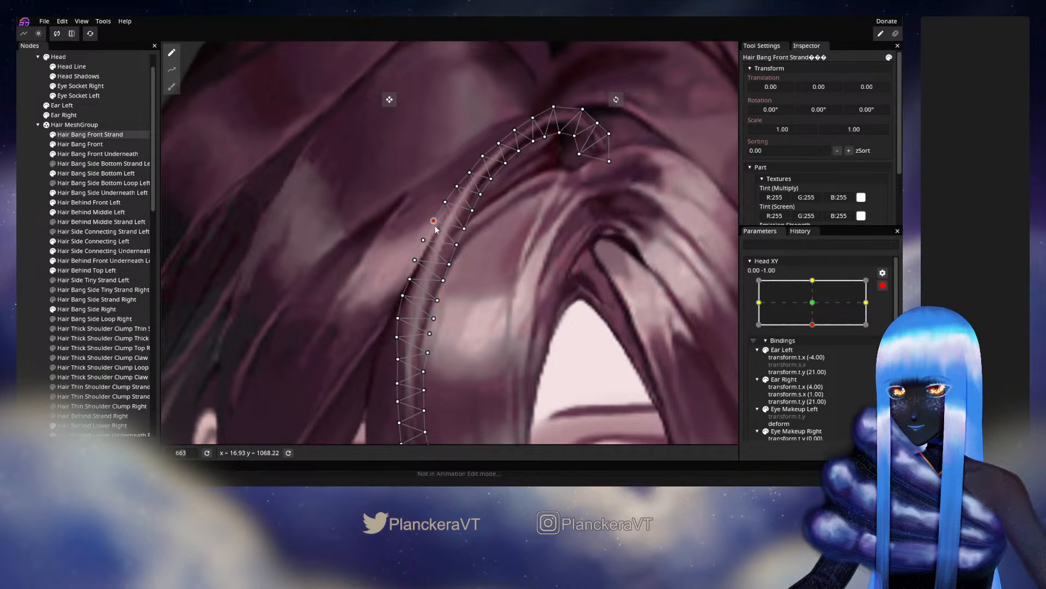
pyautogui.click(192, 299)
pyautogui.scroll(-5, 404, 310)
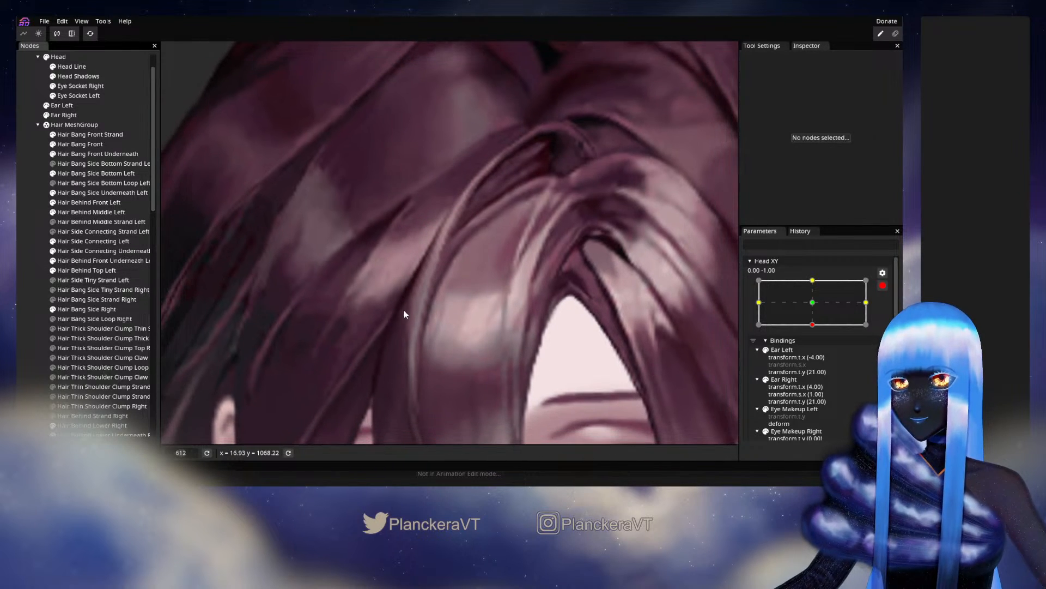
pyautogui.scroll(-3, 405, 321)
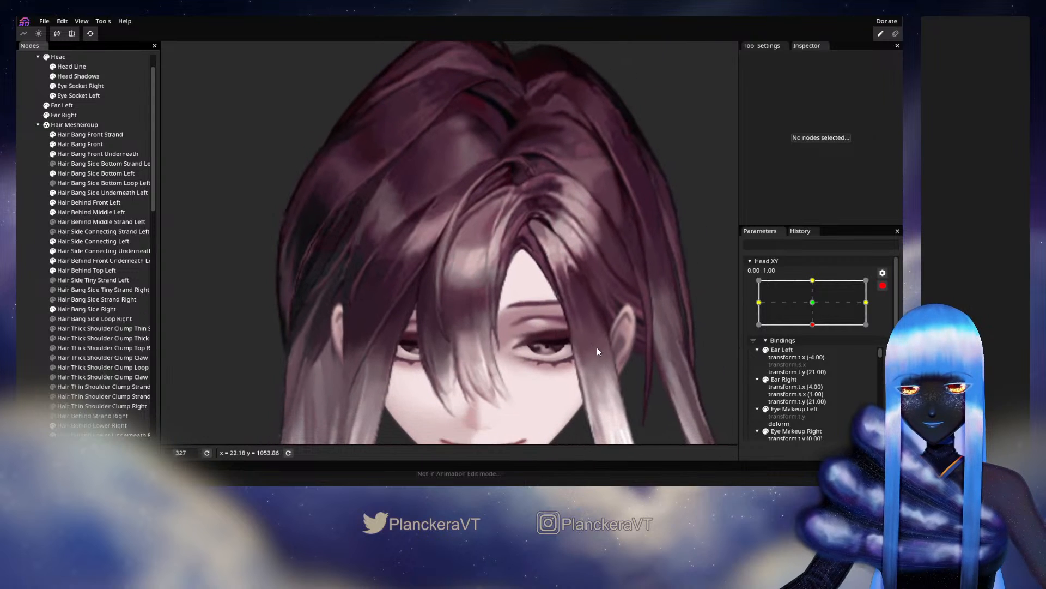
# Leave keypoint editing and examine the bangs and side locks while moving Head XY slightly around the downward keypoint
pyautogui.click(882, 285)
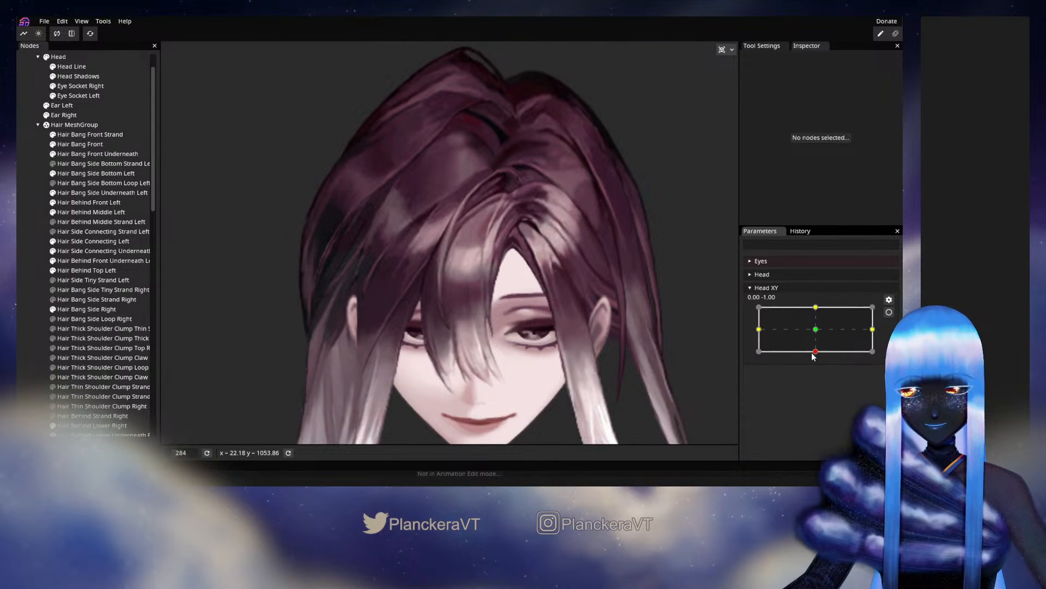
pyautogui.moveTo(813, 355)
pyautogui.mouseDown()
pyautogui.moveTo(817, 331)
pyautogui.moveTo(819, 359)
pyautogui.mouseUp()
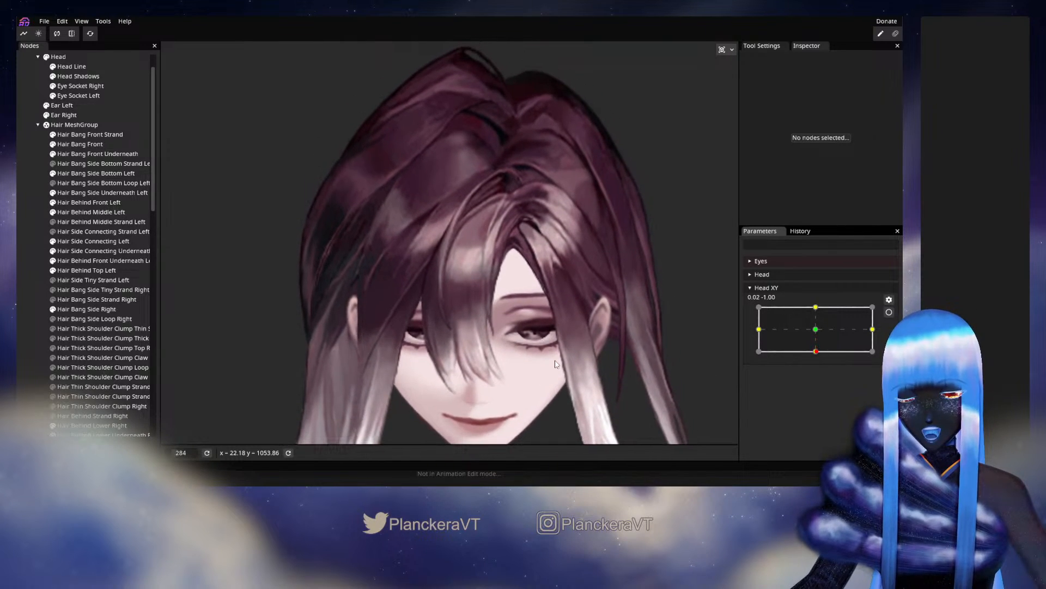
pyautogui.scroll(-2, 556, 364)
pyautogui.moveTo(556, 364); pyautogui.dragTo(432, 235)
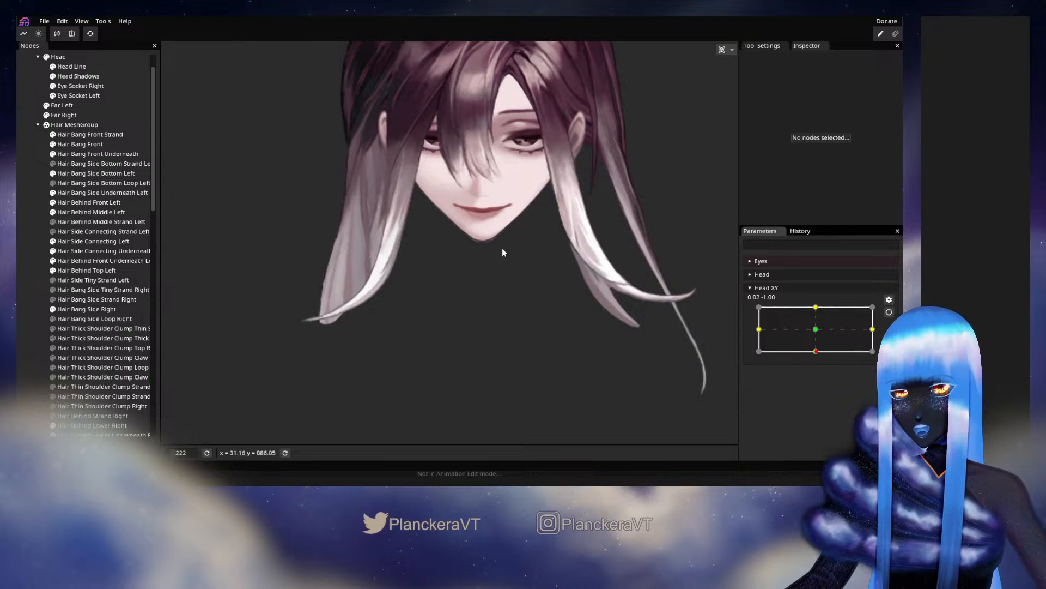
pyautogui.moveTo(502, 252); pyautogui.dragTo(593, 344)
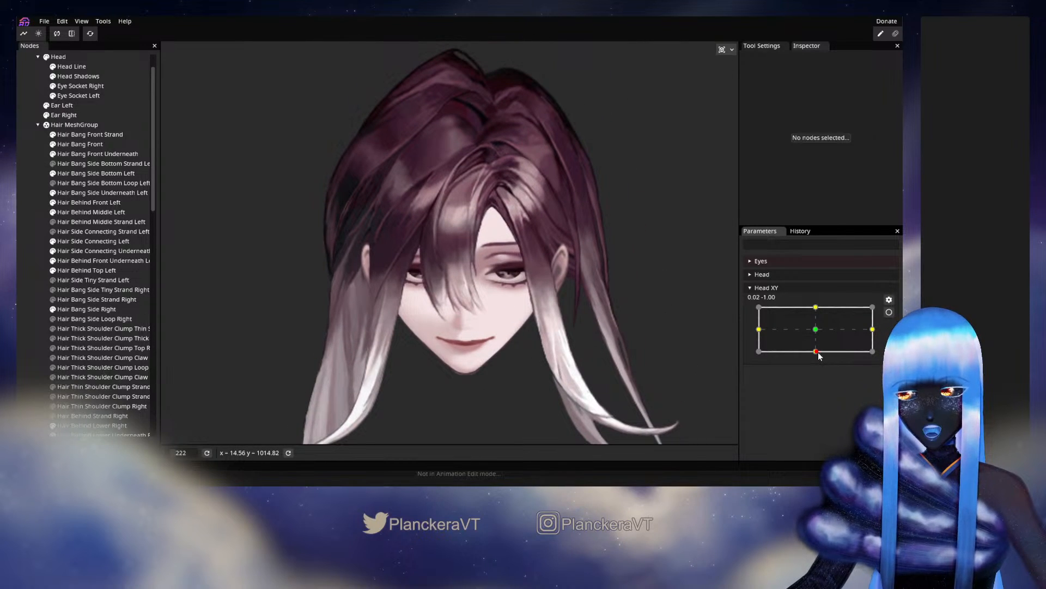
pyautogui.moveTo(819, 356); pyautogui.dragTo(816, 358)
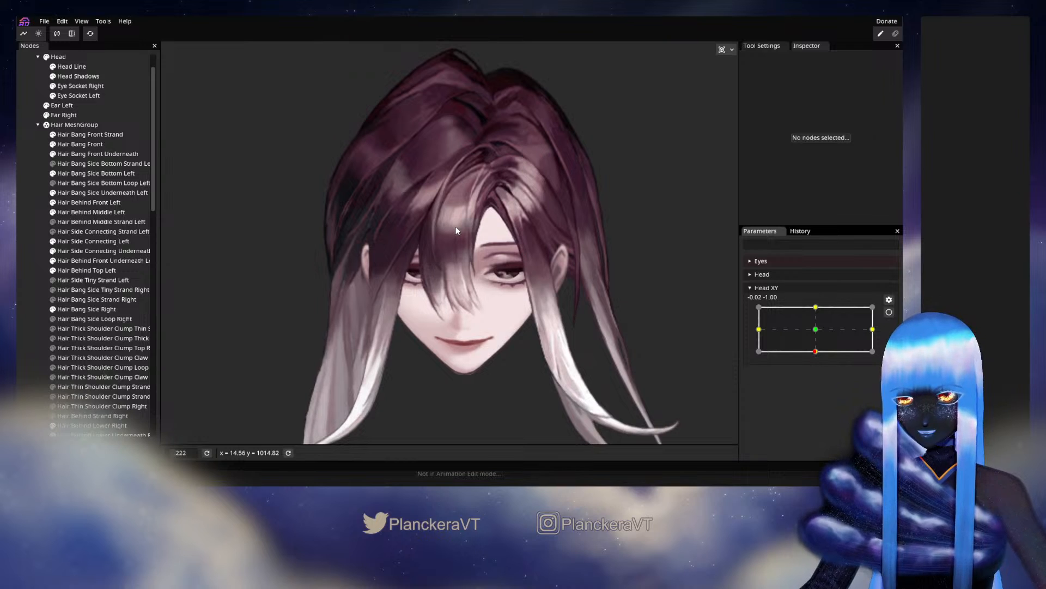
pyautogui.moveTo(457, 230); pyautogui.dragTo(347, 269)
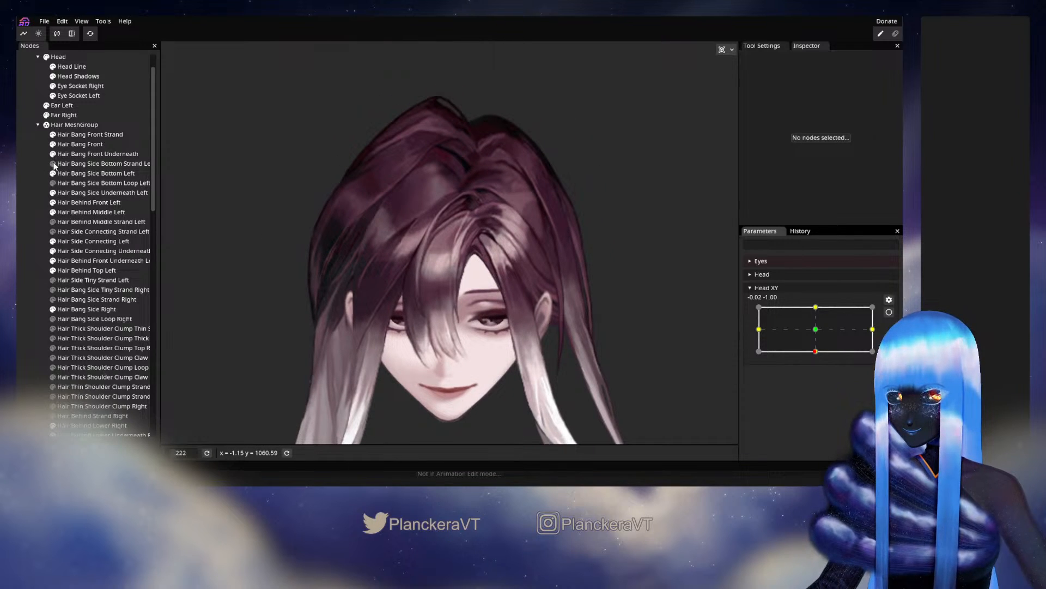
pyautogui.moveTo(508, 365); pyautogui.dragTo(473, 246)
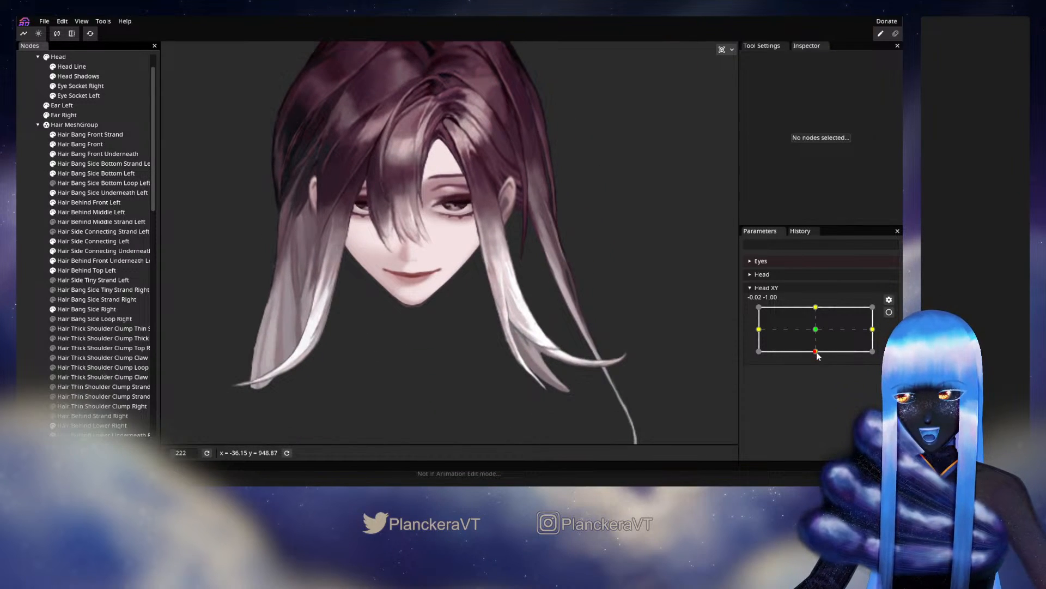
pyautogui.moveTo(817, 356)
pyautogui.mouseDown()
pyautogui.moveTo(815, 334)
pyautogui.moveTo(816, 357)
pyautogui.moveTo(826, 352)
pyautogui.mouseUp()
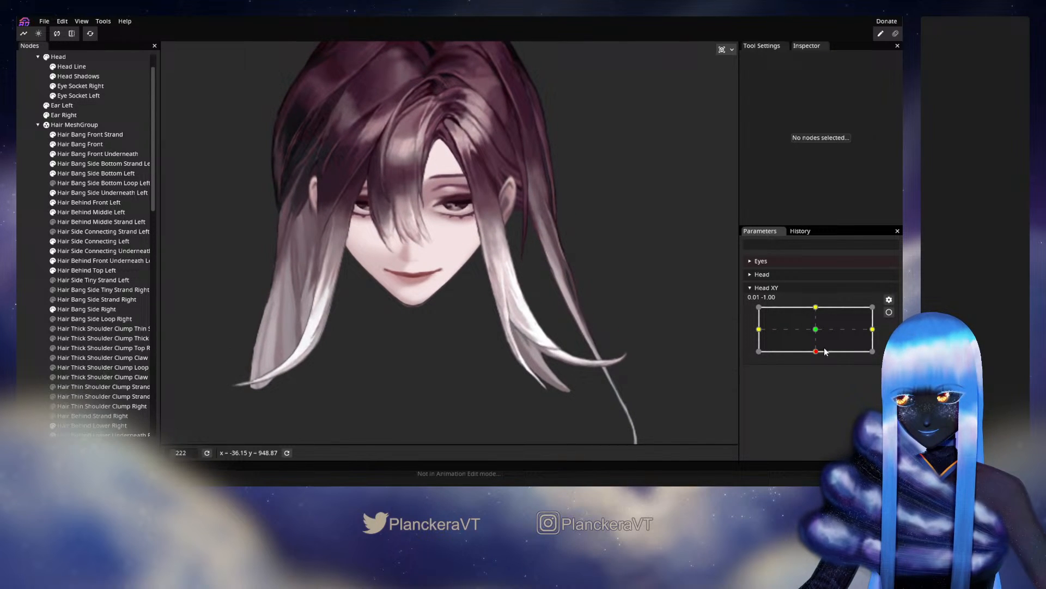
pyautogui.click(888, 312)
pyautogui.scroll(6, 394, 279)
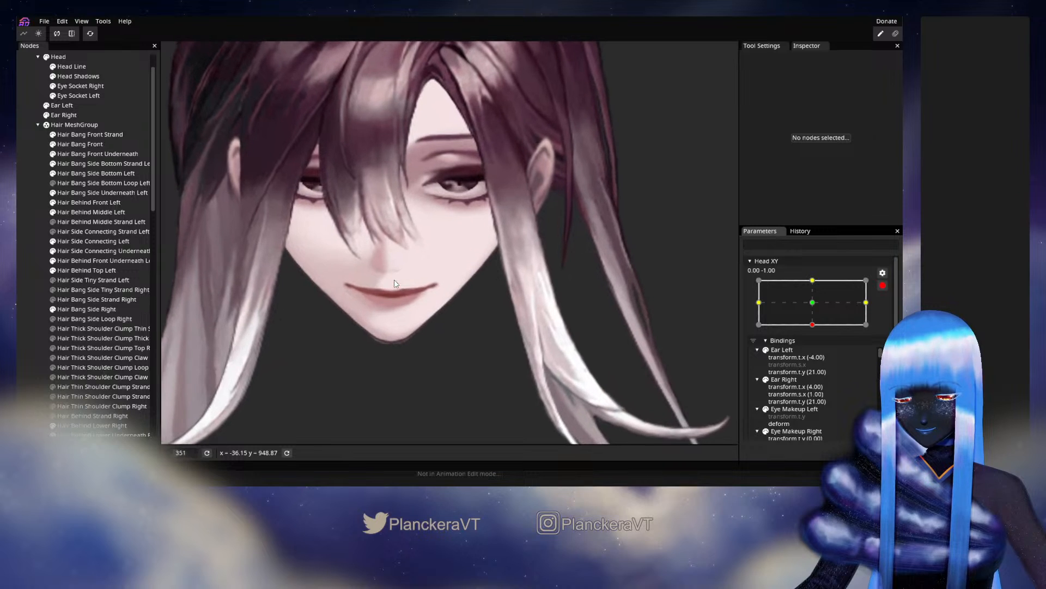
pyautogui.scroll(2, 463, 295)
pyautogui.click(74, 154)
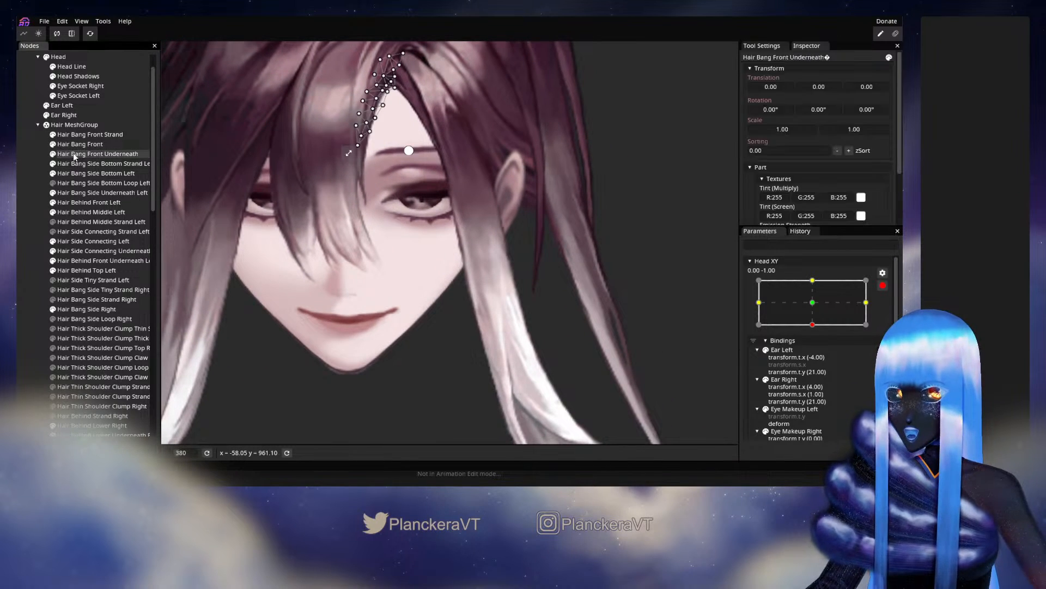
pyautogui.click(79, 165)
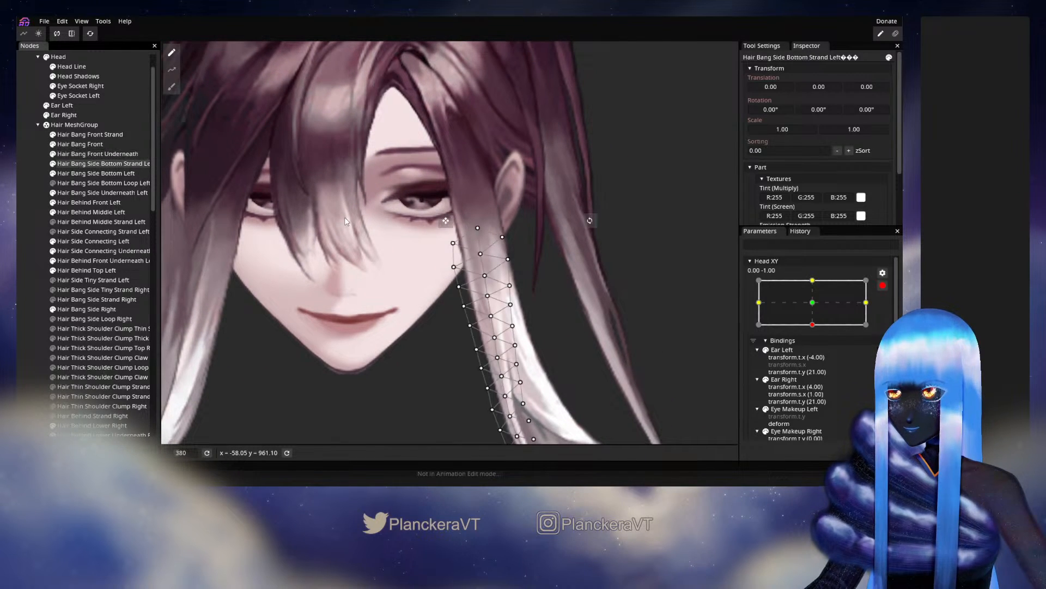
pyautogui.click(172, 87)
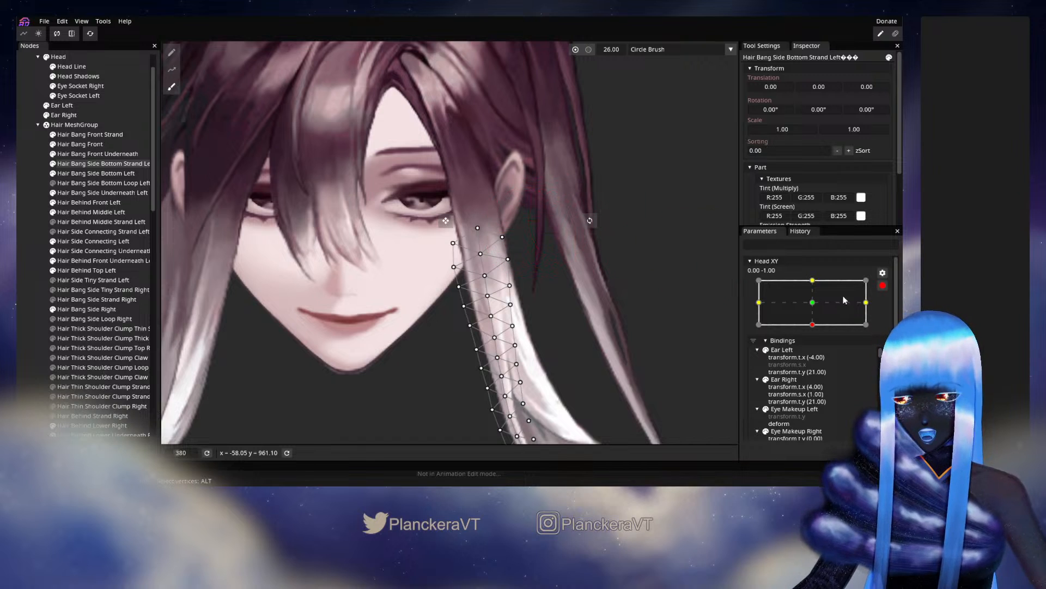
# Leave keypoint editing and check the side bangs with slight Head XY movement around the downward keypoint
pyautogui.click(883, 285)
pyautogui.moveTo(826, 350)
pyautogui.mouseDown()
pyautogui.moveTo(816, 327)
pyautogui.moveTo(815, 351)
pyautogui.mouseUp()
pyautogui.click(681, 327)
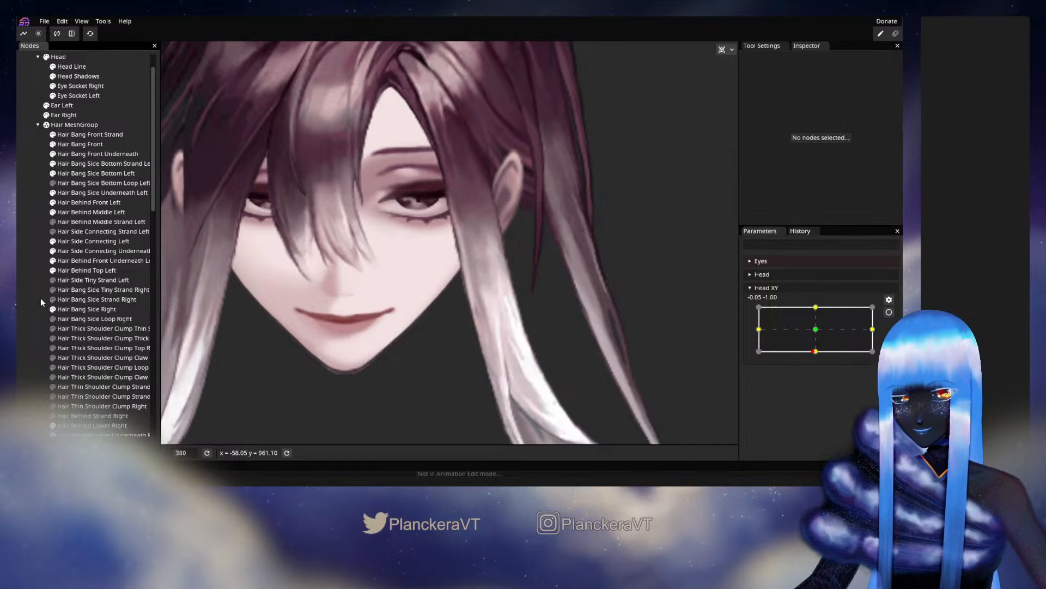
pyautogui.moveTo(815, 351); pyautogui.dragTo(822, 352)
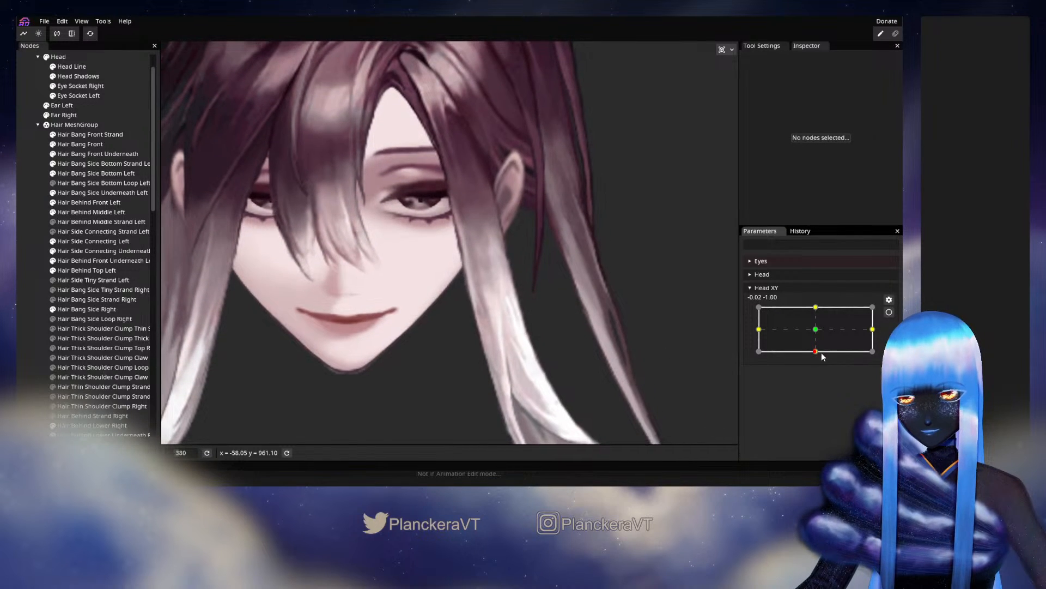
# Edit the 0.00, -1.00 keypoint and push Hair Bang Side Bottom Strand Left's upper end upward with the Circle Brush at size 26.00, then deselect it
pyautogui.click(889, 312)
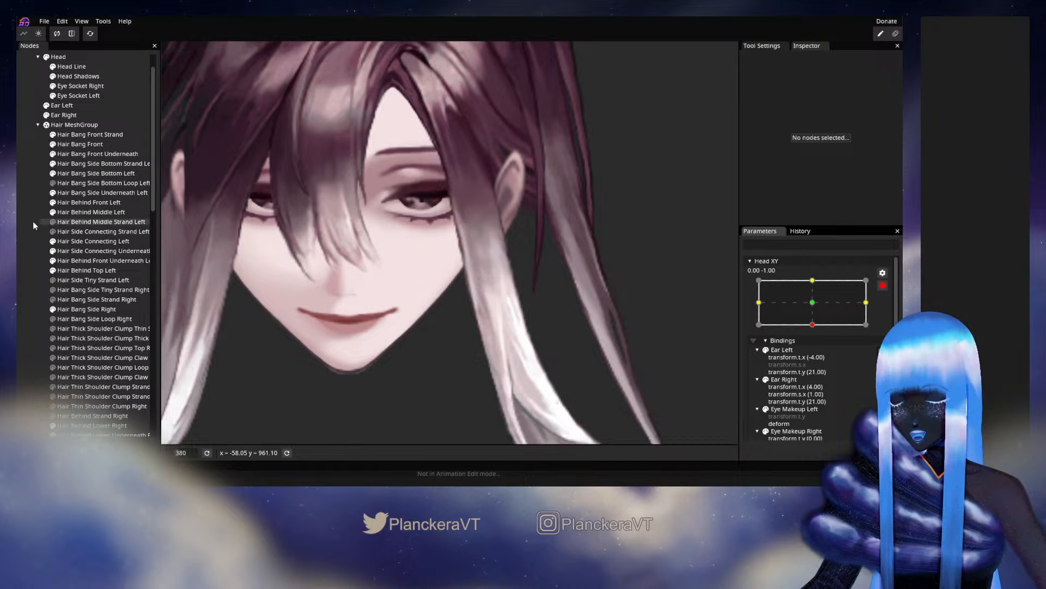
pyautogui.click(81, 173)
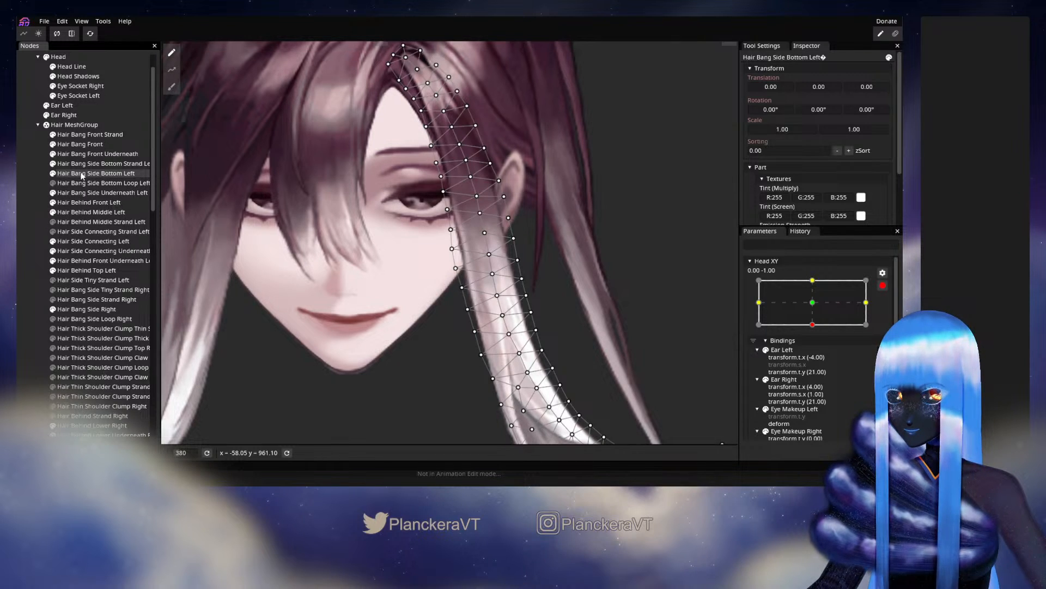
pyautogui.click(82, 163)
pyautogui.click(176, 85)
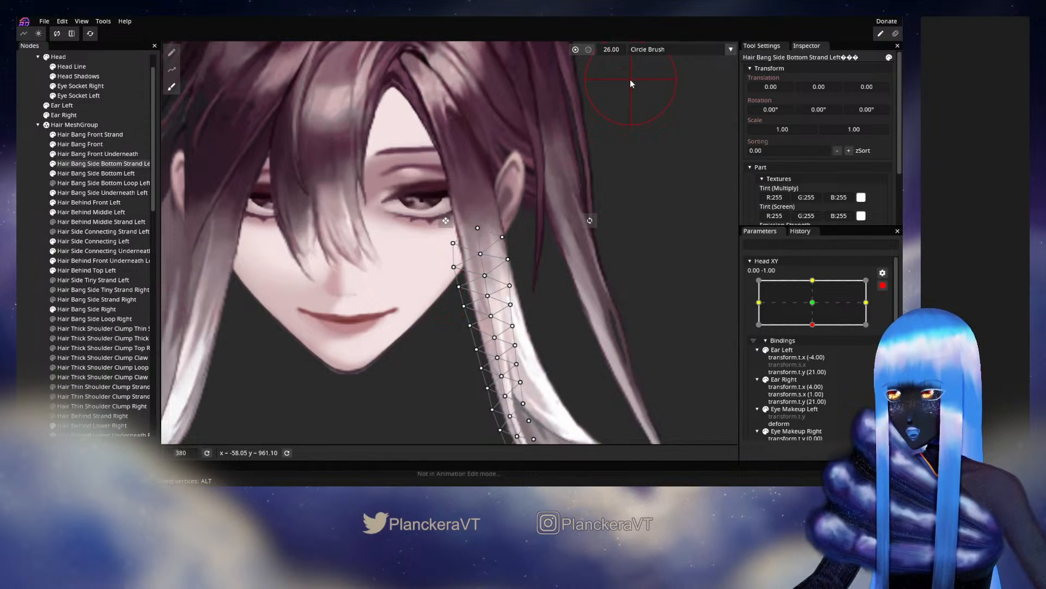
pyautogui.moveTo(480, 254); pyautogui.dragTo(483, 239)
pyautogui.click(33, 248)
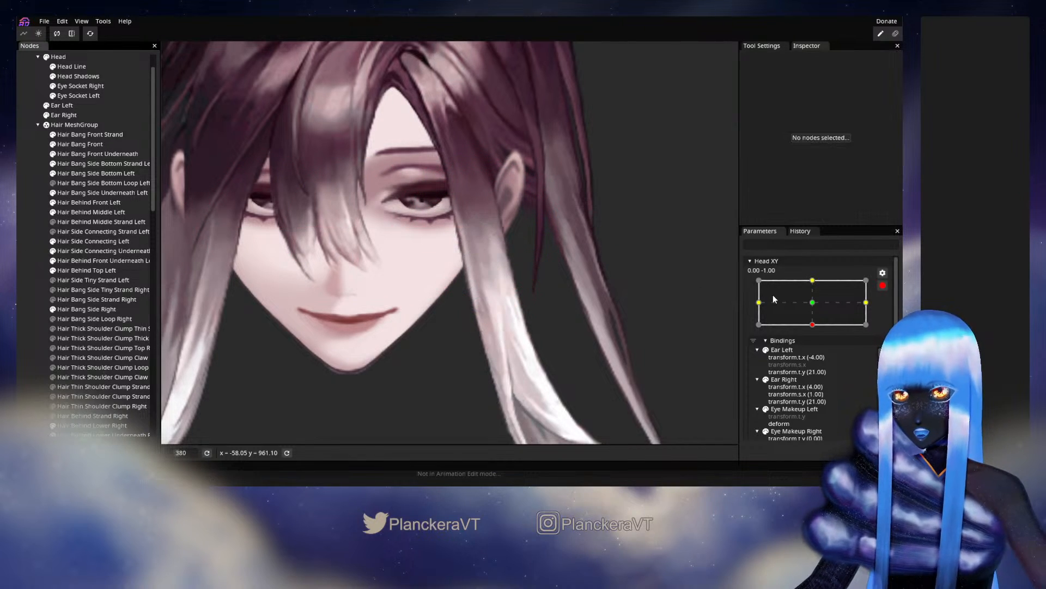
# Check the brushed side strand with a slight Head XY movement around the downward keypoint, and resume editing 0.00, -1.00
pyautogui.click(883, 286)
pyautogui.moveTo(816, 351)
pyautogui.mouseDown()
pyautogui.moveTo(816, 330)
pyautogui.moveTo(814, 352)
pyautogui.mouseUp()
pyautogui.click(889, 312)
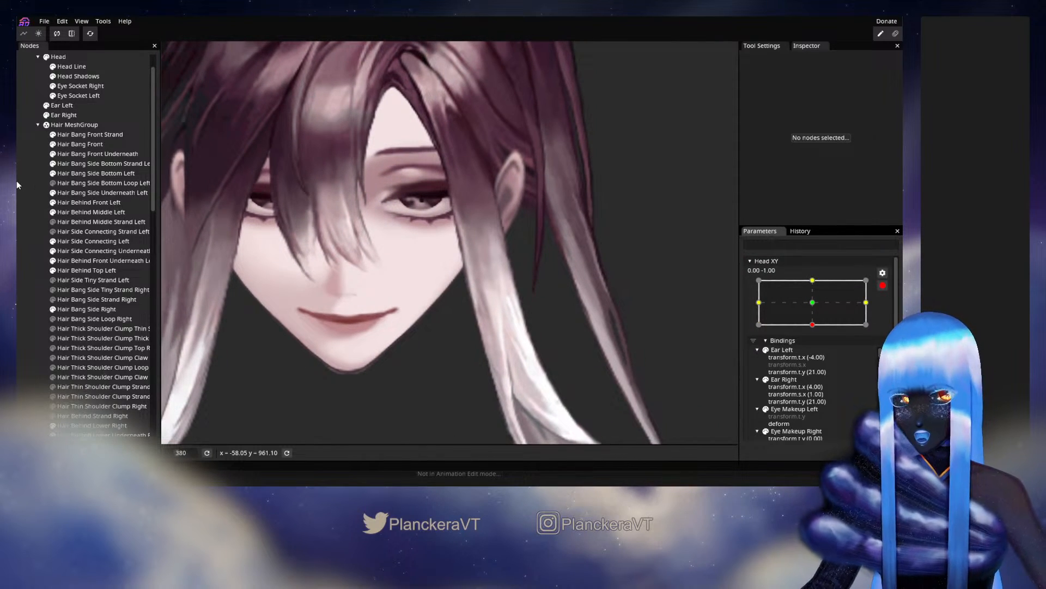
# Raise individual vertices in the upper-middle part of Hair Bang Side Bottom Strand Left's mesh, then deselect it
pyautogui.click(91, 164)
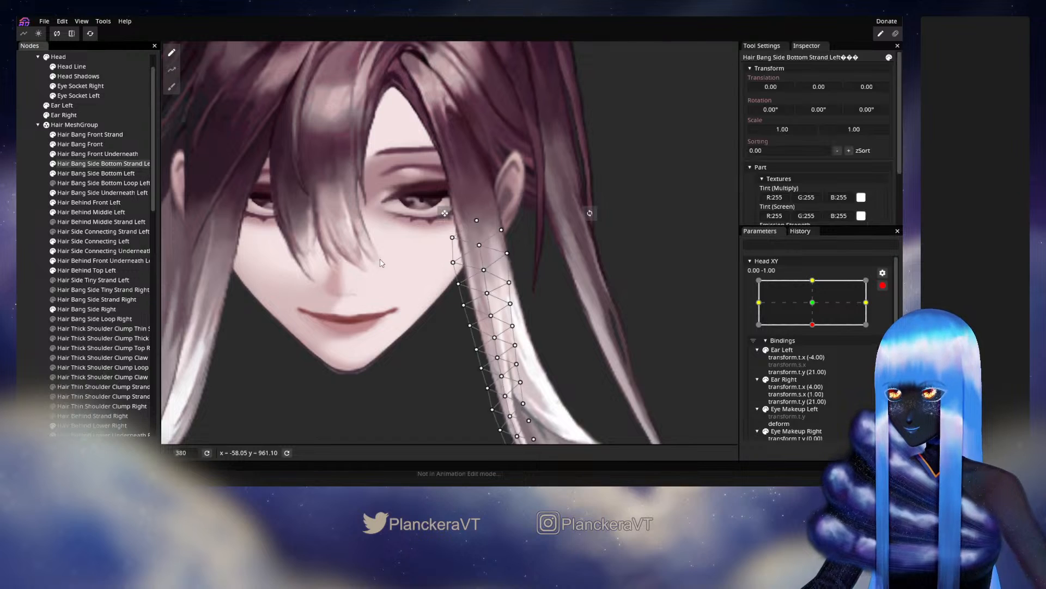
pyautogui.scroll(5, 404, 289)
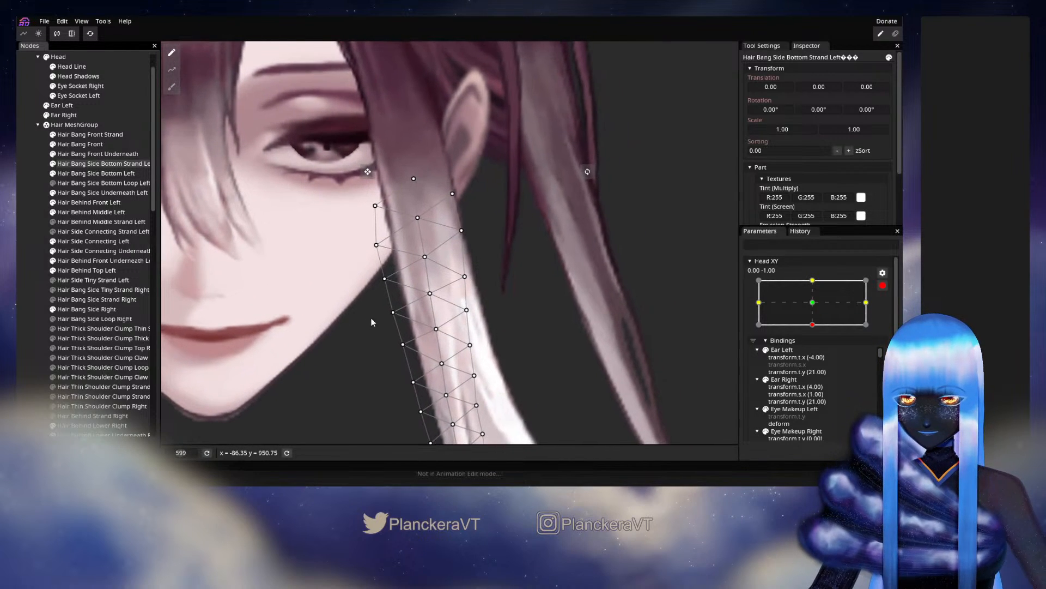
pyautogui.scroll(1, 373, 322)
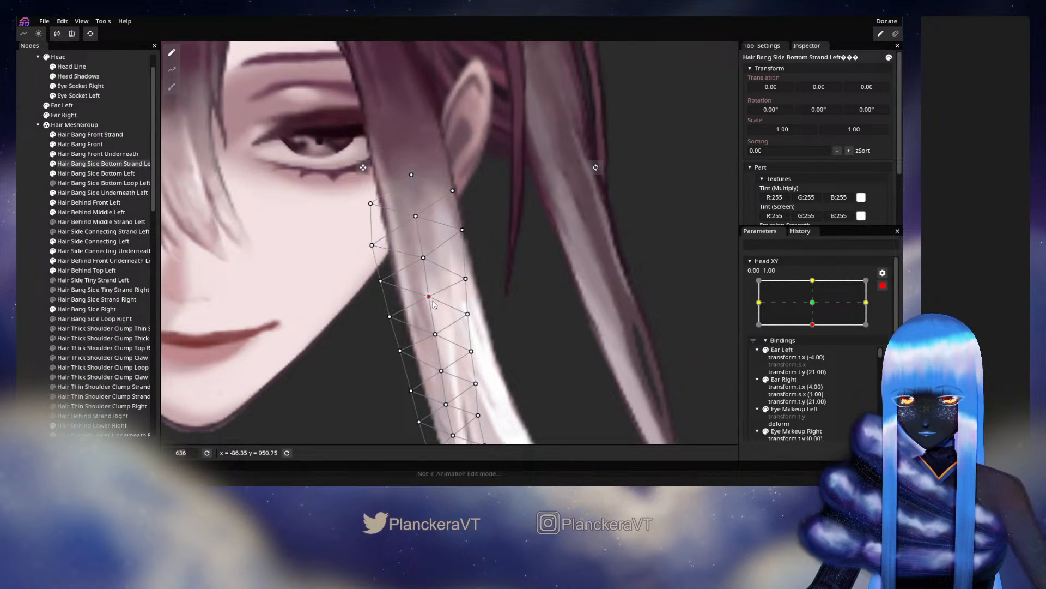
pyautogui.moveTo(434, 304); pyautogui.dragTo(433, 295)
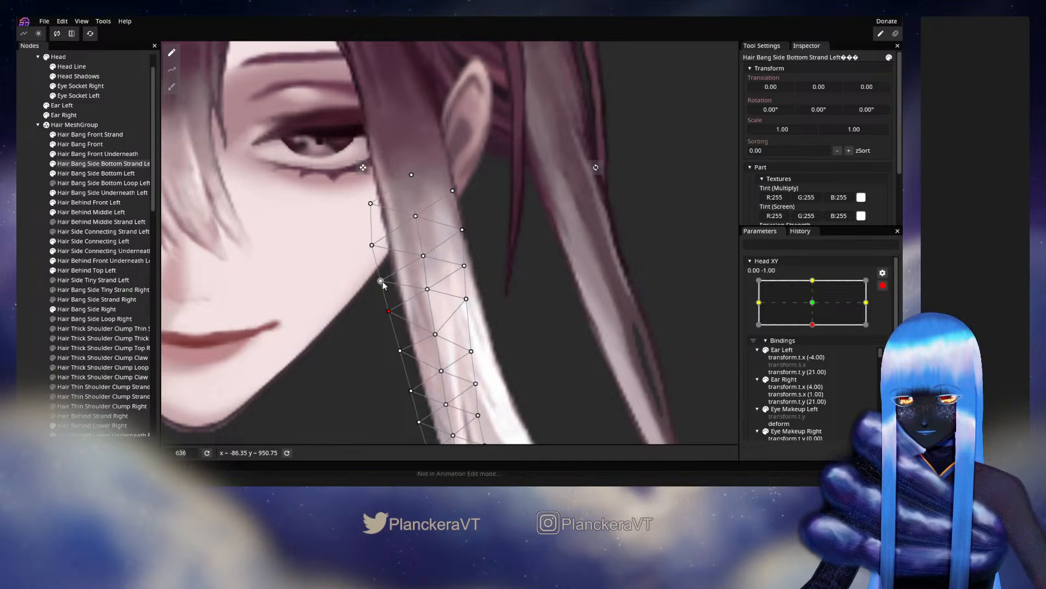
pyautogui.click(53, 165)
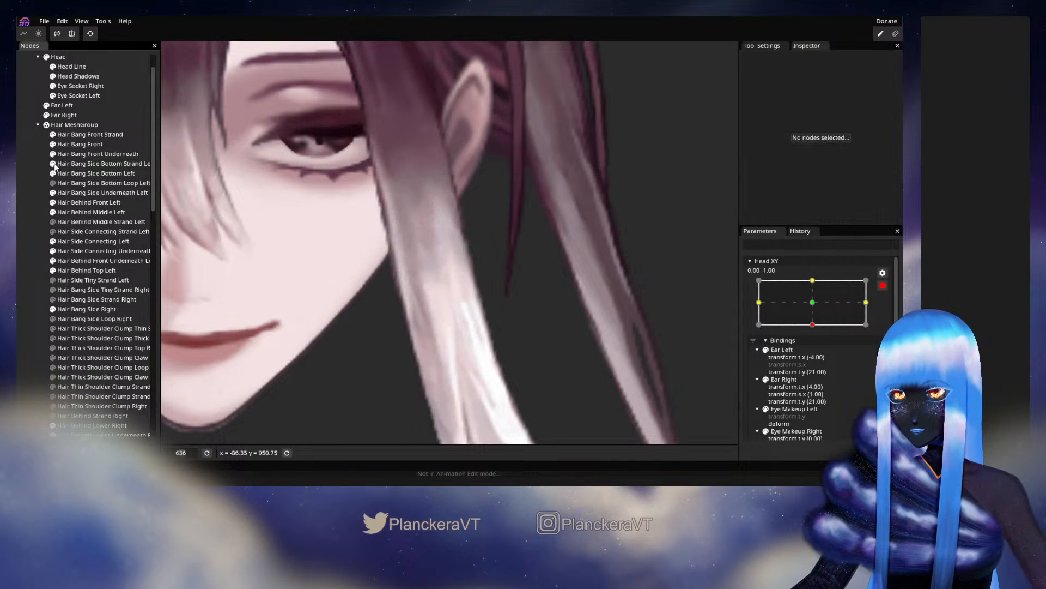
pyautogui.click(54, 164)
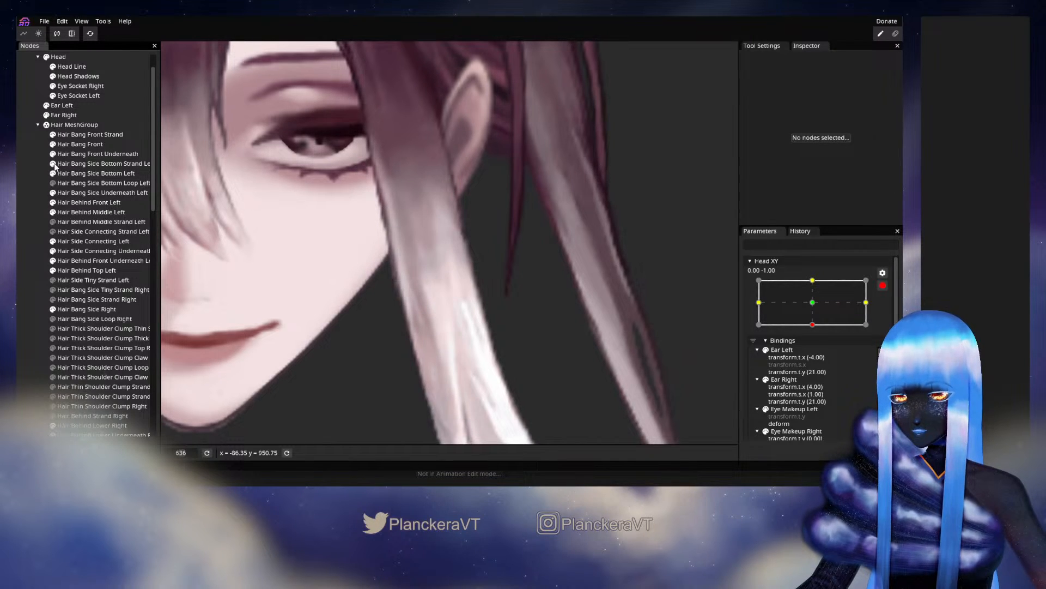
# Reselect Hair Bang Side Bottom Strand Left and nudge its middle inner and edge vertices slightly upward, then deselect the mesh
pyautogui.click(87, 163)
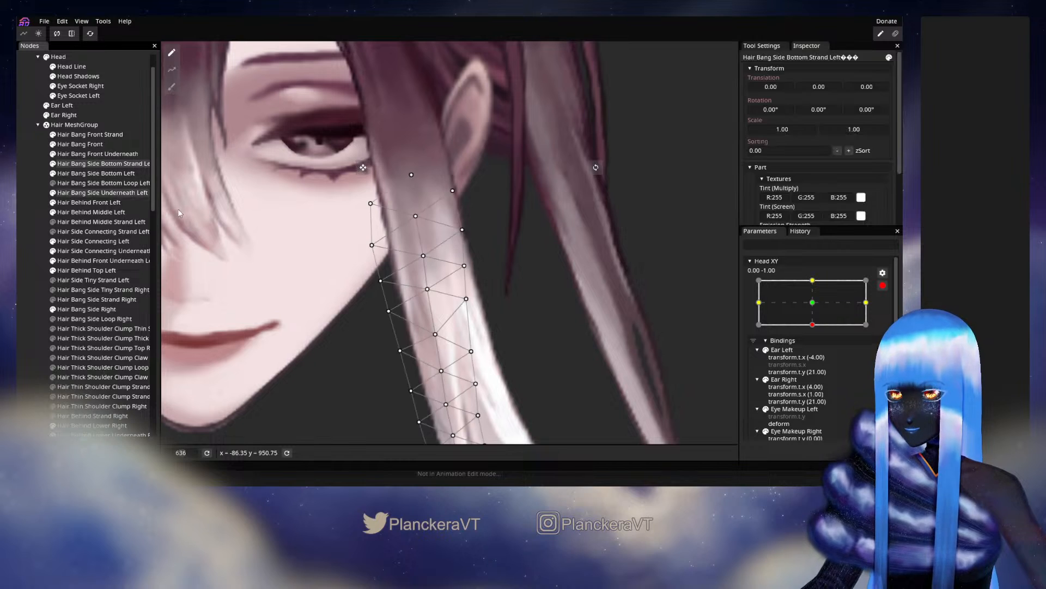
pyautogui.click(426, 291)
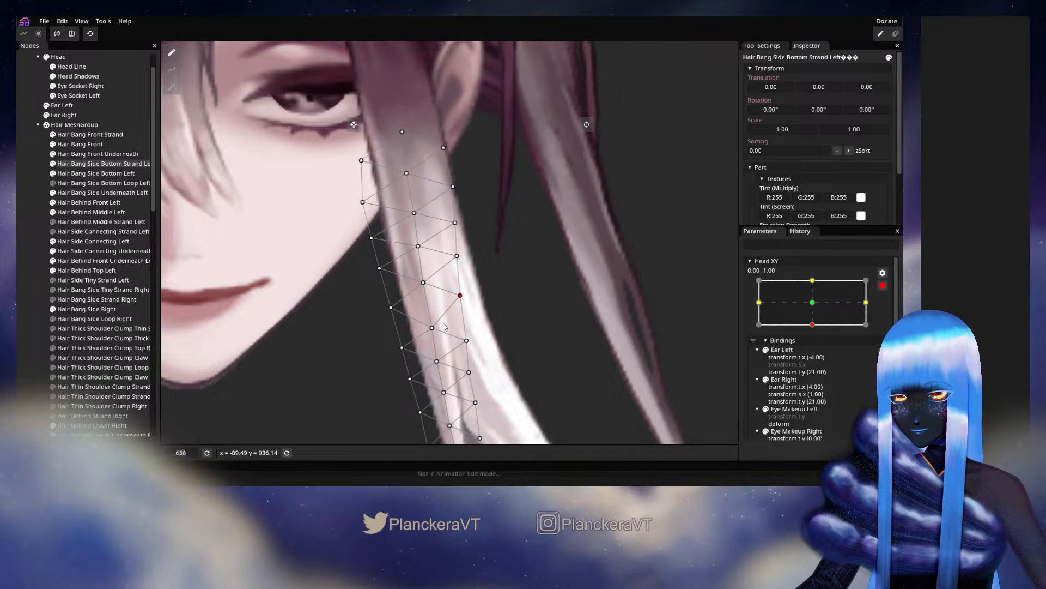
pyautogui.moveTo(433, 327); pyautogui.dragTo(436, 320)
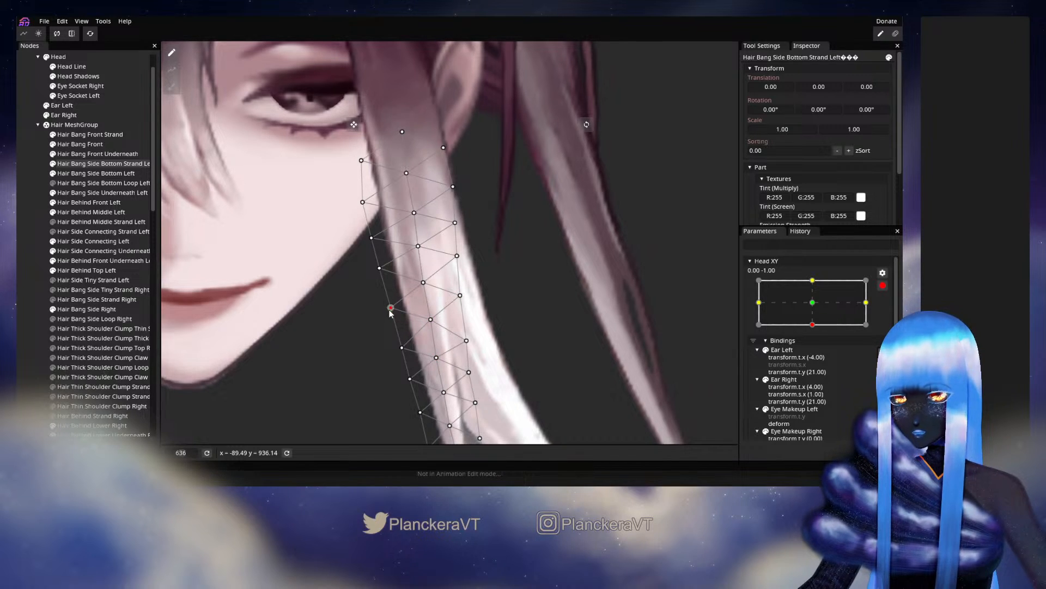
pyautogui.moveTo(385, 274); pyautogui.dragTo(384, 267)
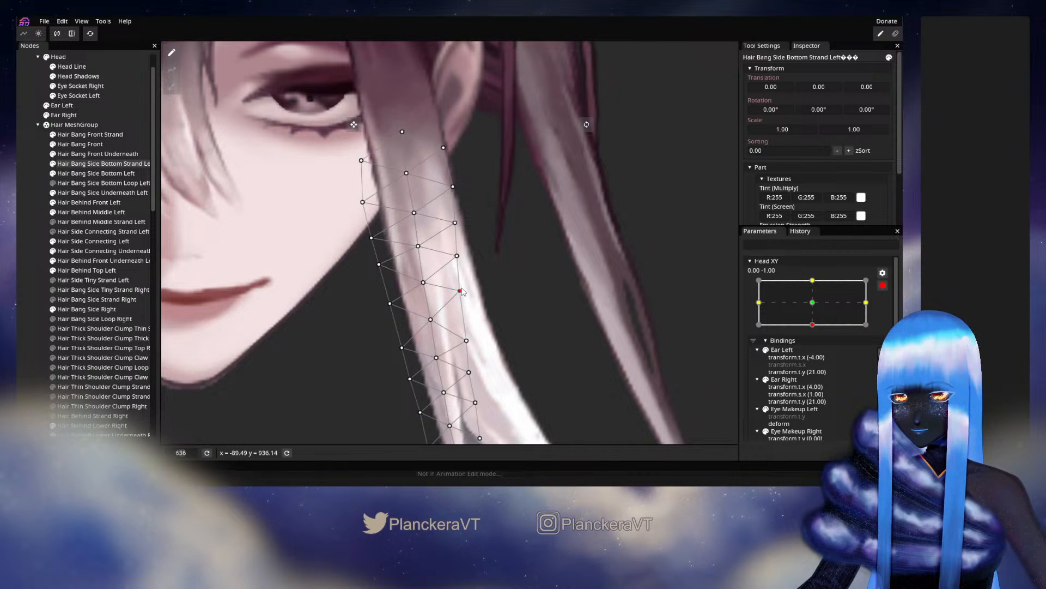
pyautogui.scroll(-2, 460, 256)
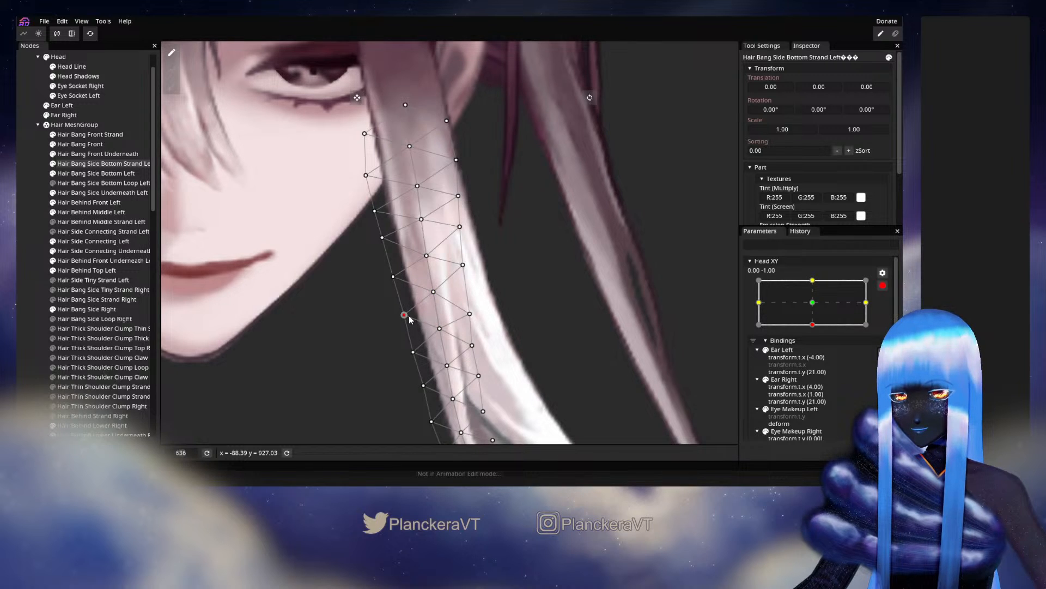
pyautogui.click(514, 348)
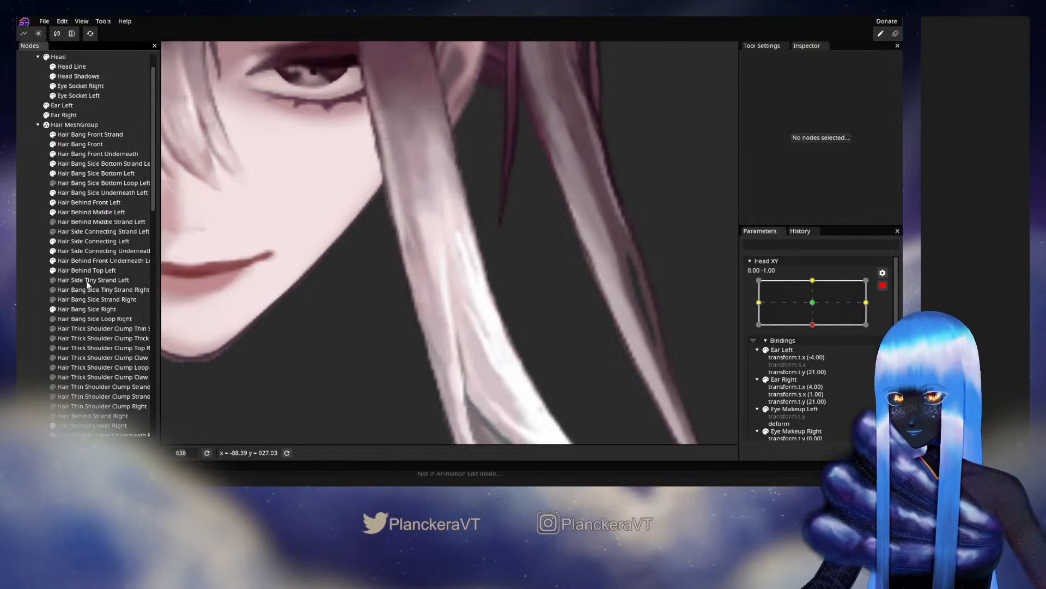
# Leave keypoint editing and examine the left side bang while moving Head XY between neutral and 0.00, -1.00
pyautogui.scroll(-5, 514, 349)
pyautogui.scroll(-4, 513, 346)
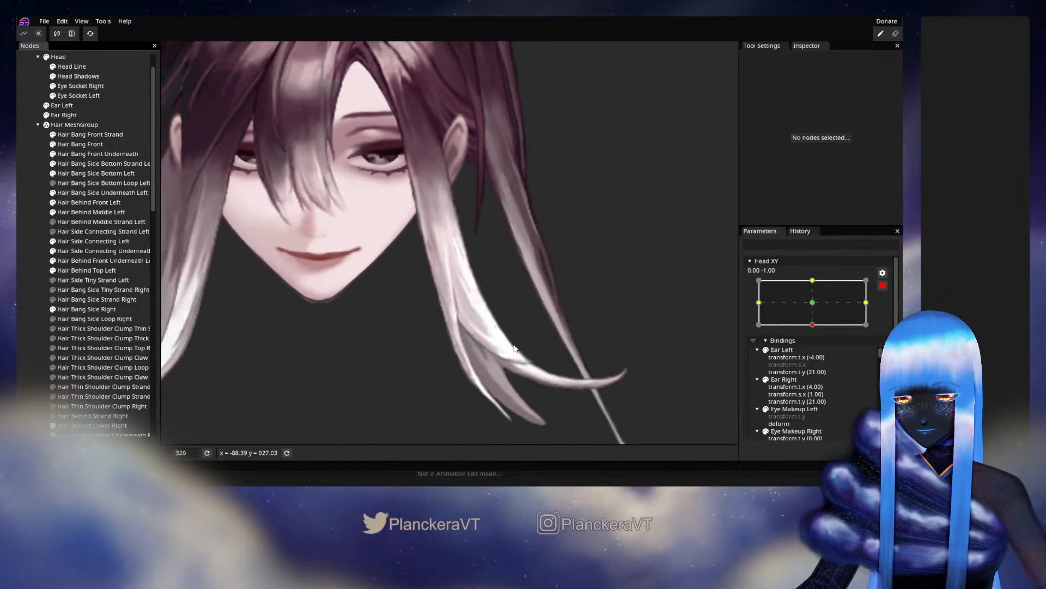
pyautogui.click(883, 285)
pyautogui.click(813, 330)
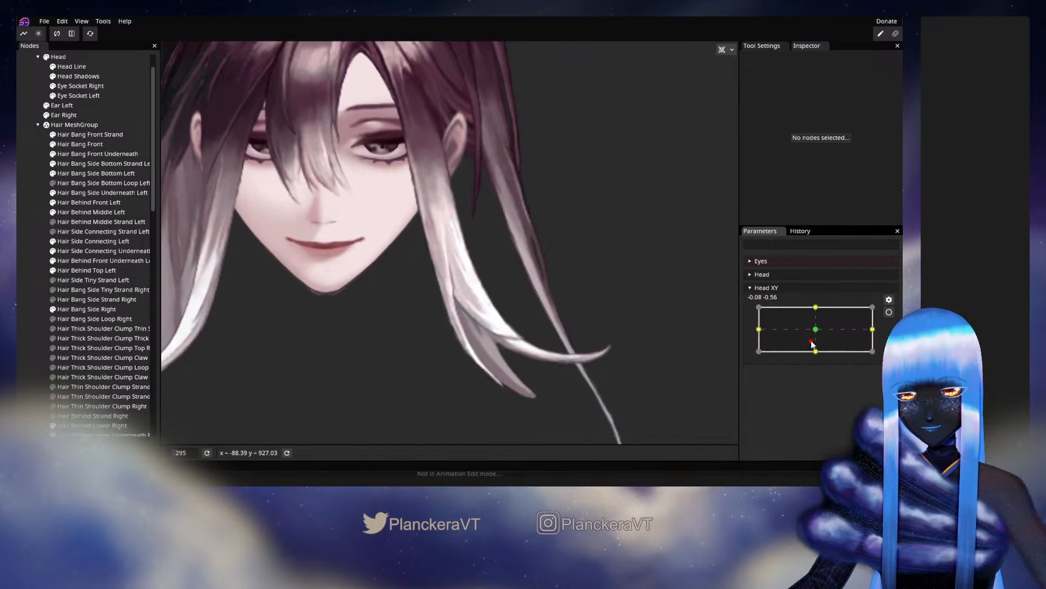
pyautogui.click(816, 350)
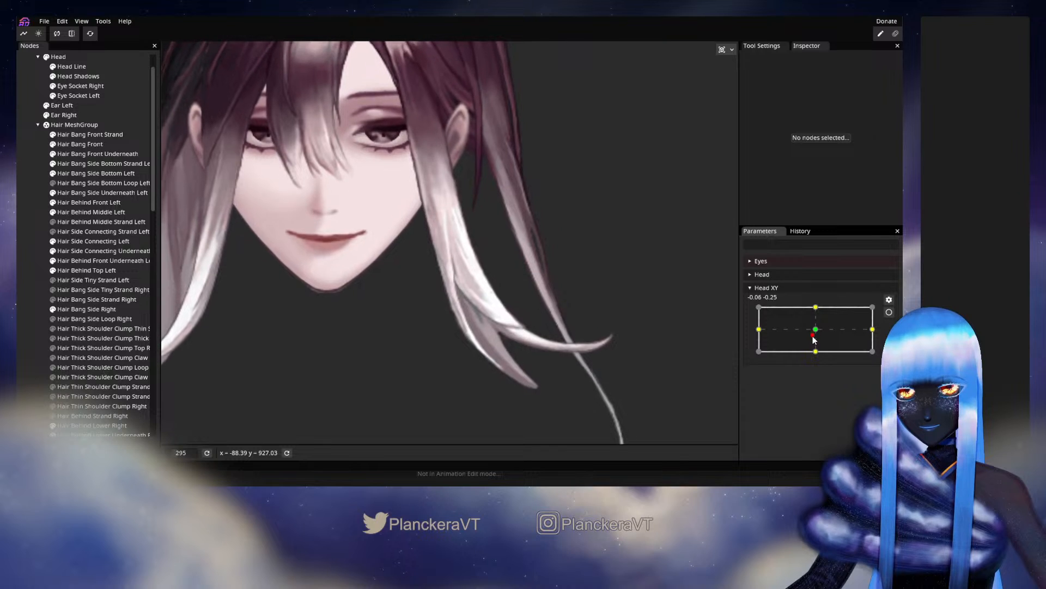
pyautogui.click(812, 340)
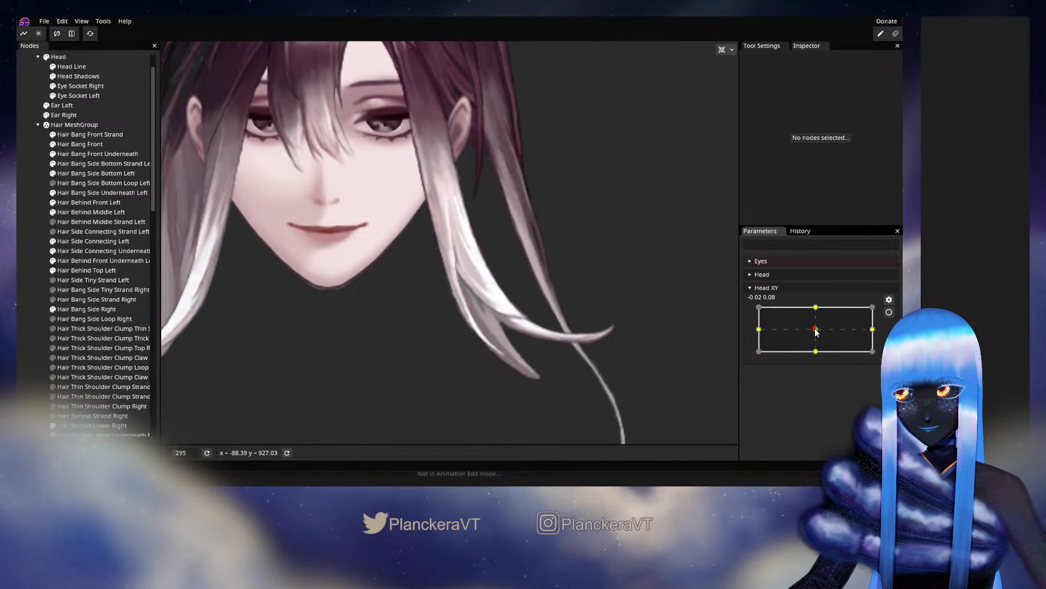
pyautogui.click(816, 338)
pyautogui.click(815, 343)
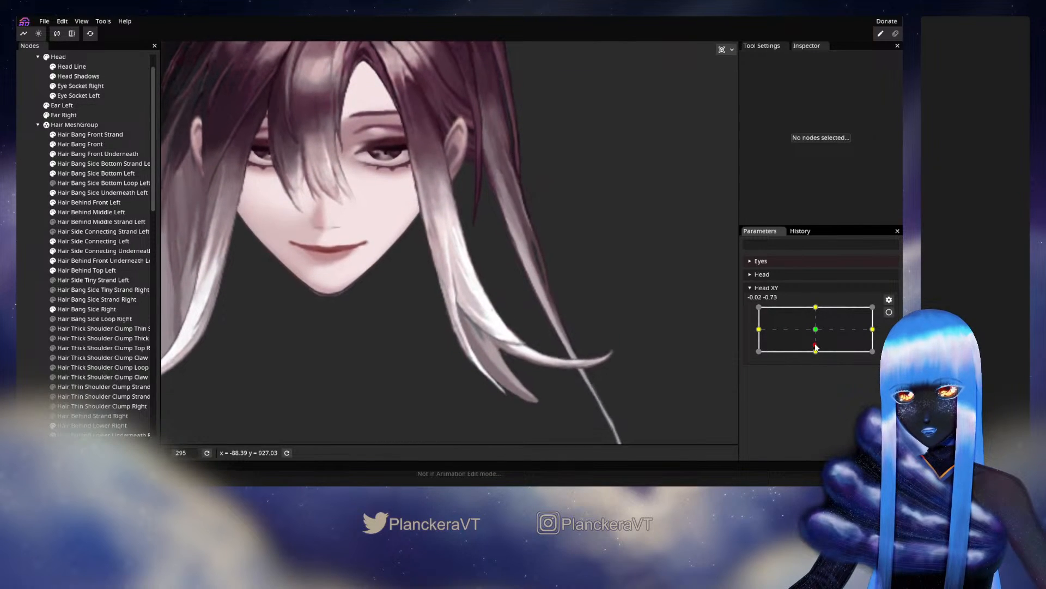
pyautogui.moveTo(816, 347); pyautogui.dragTo(817, 355)
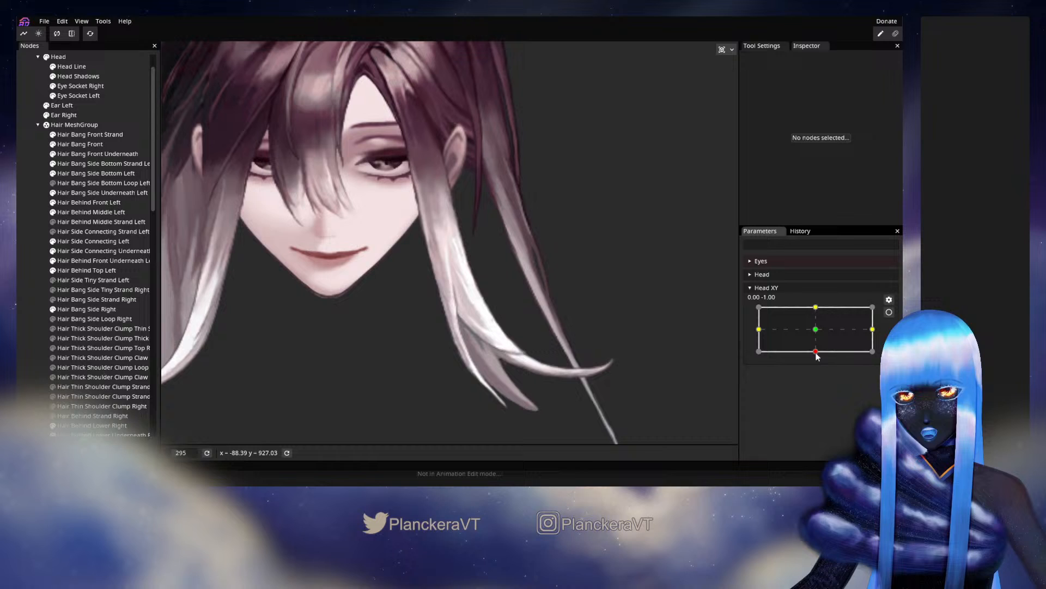
# Edit the 0.00, -1.00 keypoint and push Hair Bang Side Bottom Strand Left's lower tip outward with the Circle Brush at size 54.00, then deselect it
pyautogui.click(889, 312)
pyautogui.scroll(2, 470, 254)
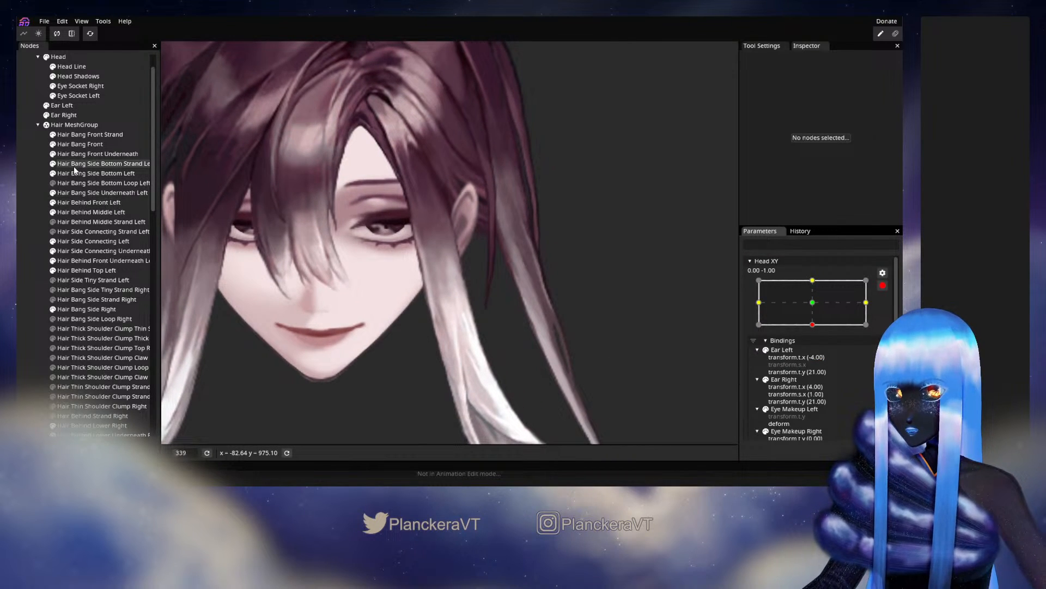
pyautogui.click(76, 164)
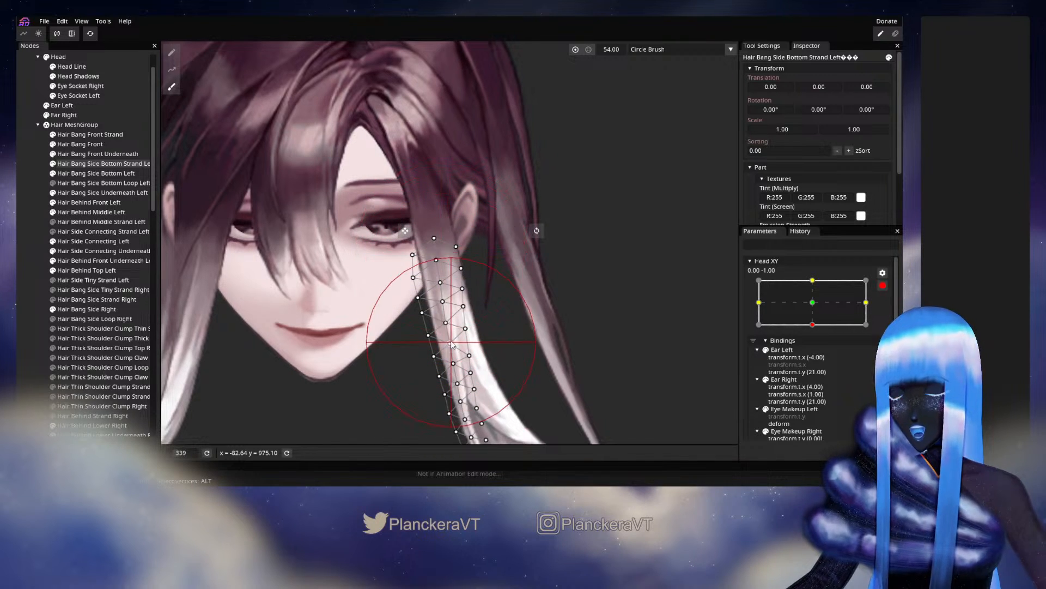
pyautogui.scroll(-3, 450, 311)
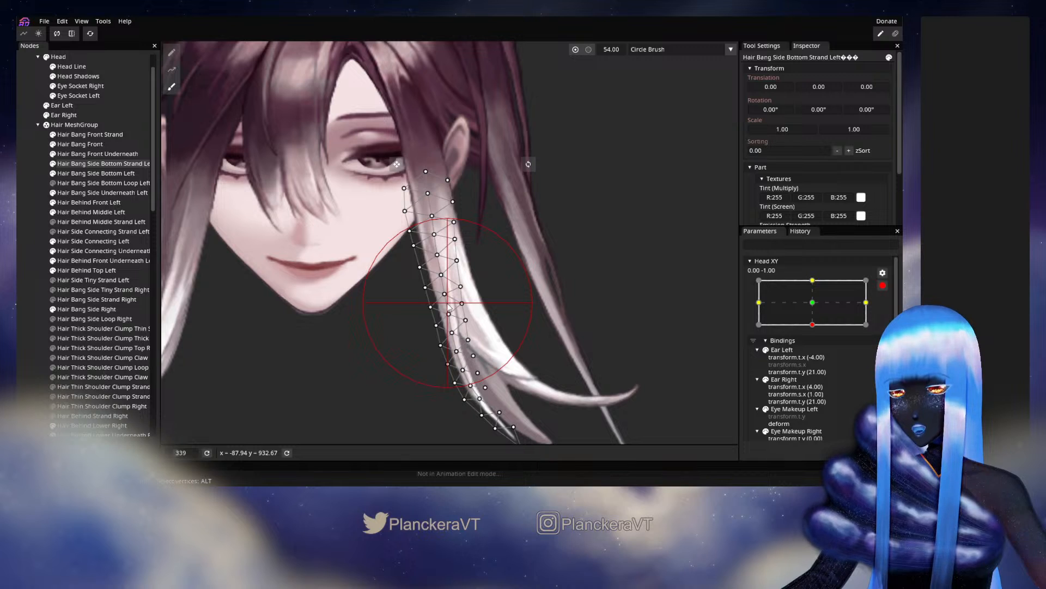
pyautogui.scroll(-2, 469, 381)
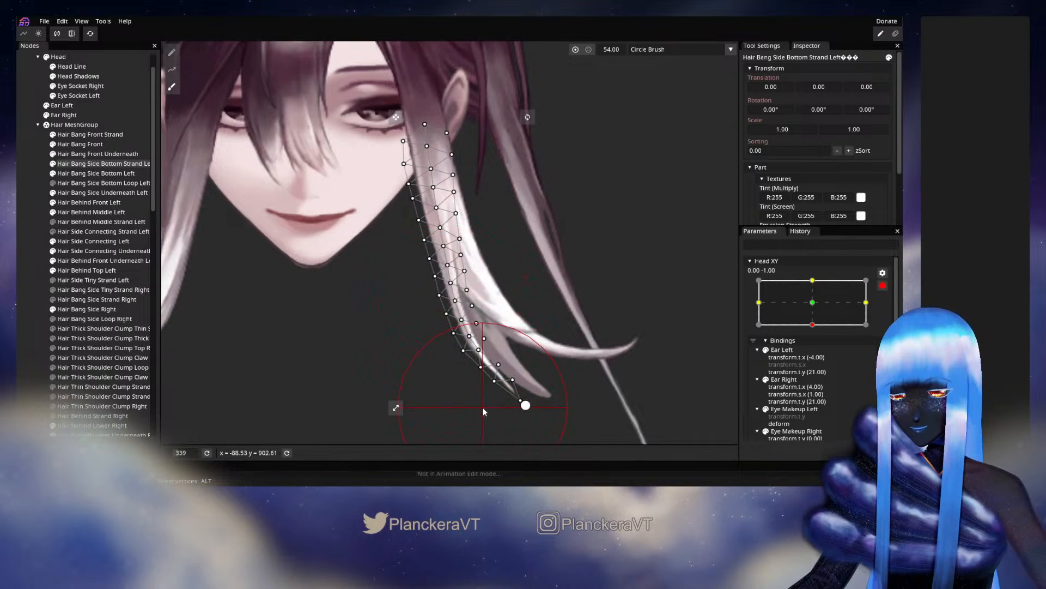
pyautogui.moveTo(501, 412); pyautogui.dragTo(533, 410)
pyautogui.scroll(4, 374, 267)
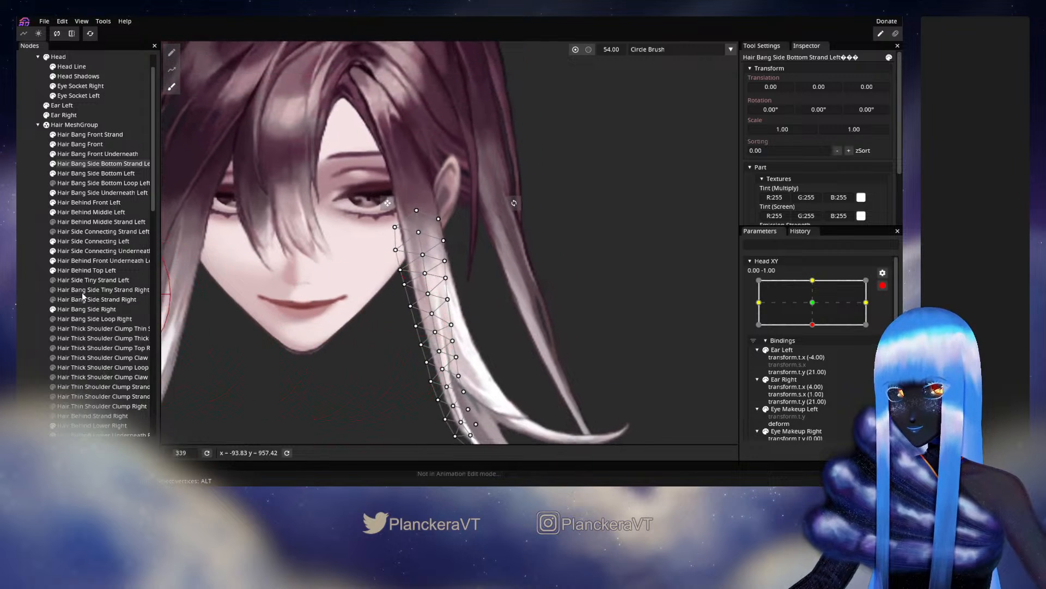
pyautogui.press('Escape')
pyautogui.scroll(-3, 536, 294)
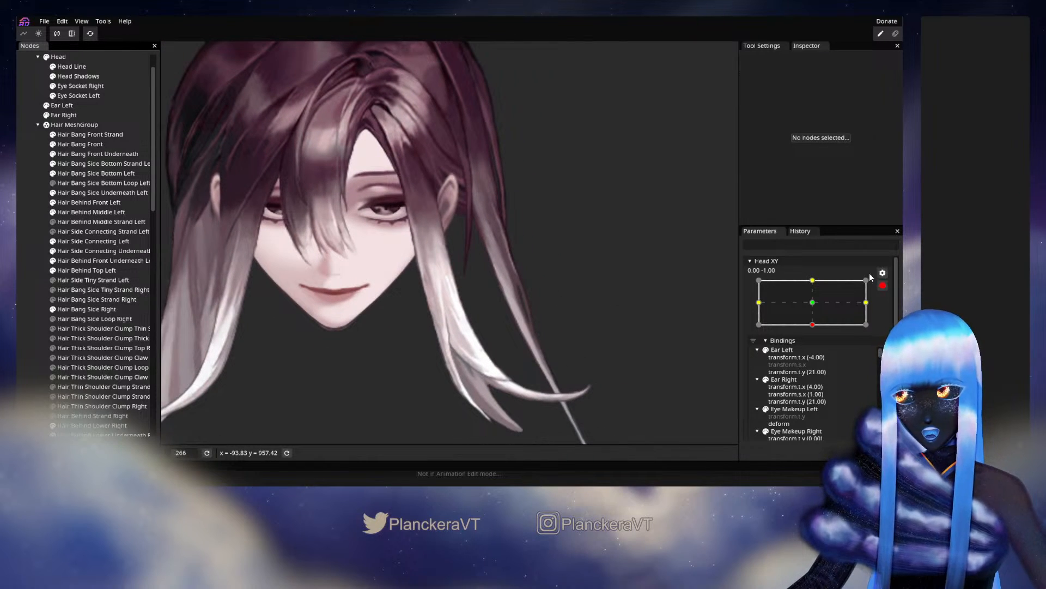
# Leave keypoint editing, move Head XY to check the left bang's deformation, and resume editing the 0.00, -1.00 keypoint
pyautogui.click(883, 285)
pyautogui.moveTo(812, 354)
pyautogui.mouseDown()
pyautogui.moveTo(813, 329)
pyautogui.moveTo(815, 351)
pyautogui.mouseUp()
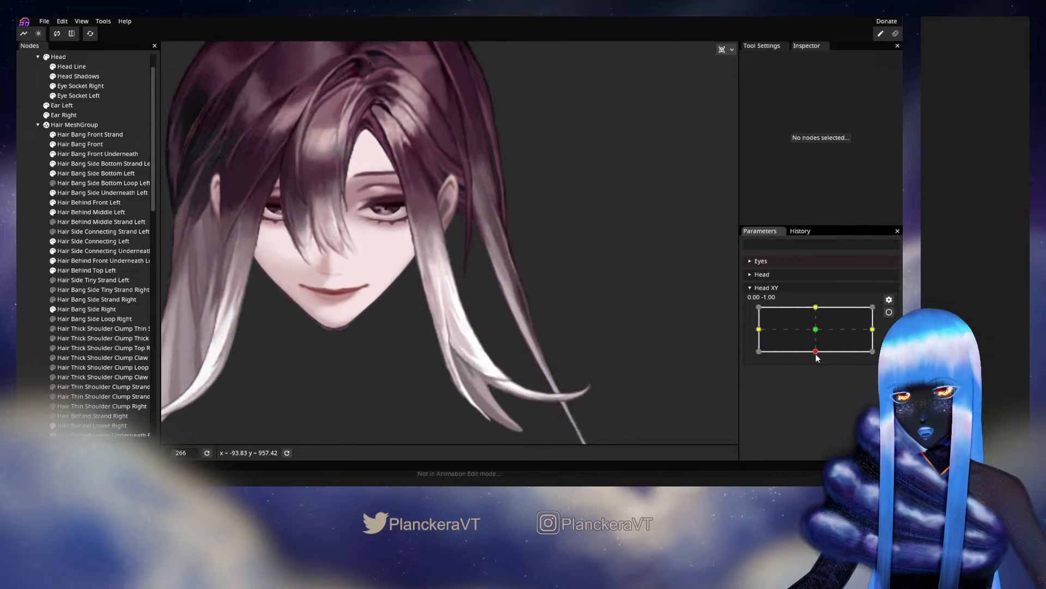
pyautogui.click(889, 312)
# Nudge vertices on the inner and outer edges of Hair Bang Side Bottom Strand Left's middle section, then deselect the mesh
pyautogui.scroll(5, 415, 300)
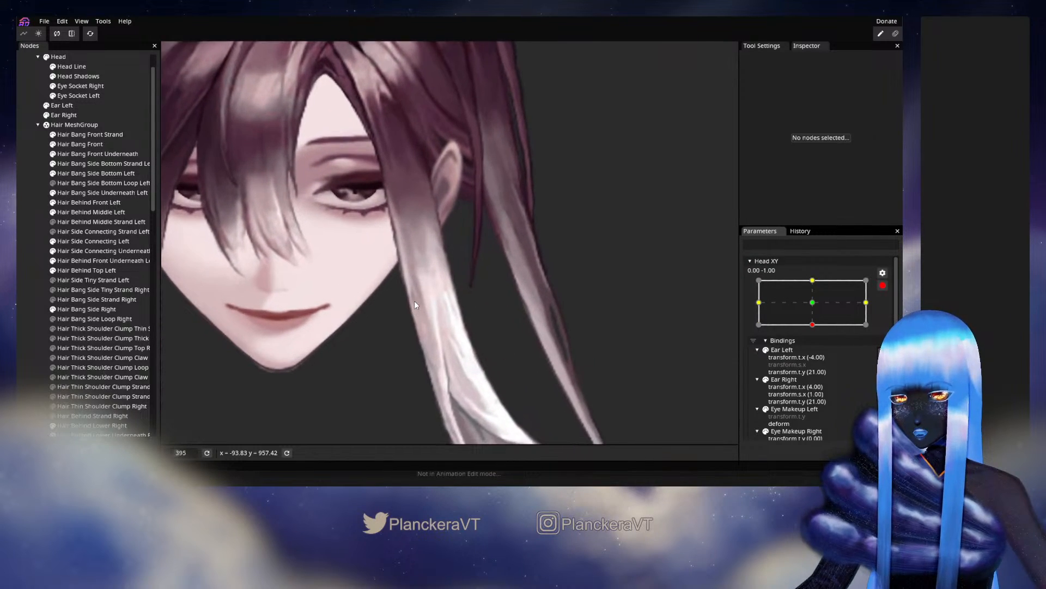
pyautogui.click(82, 163)
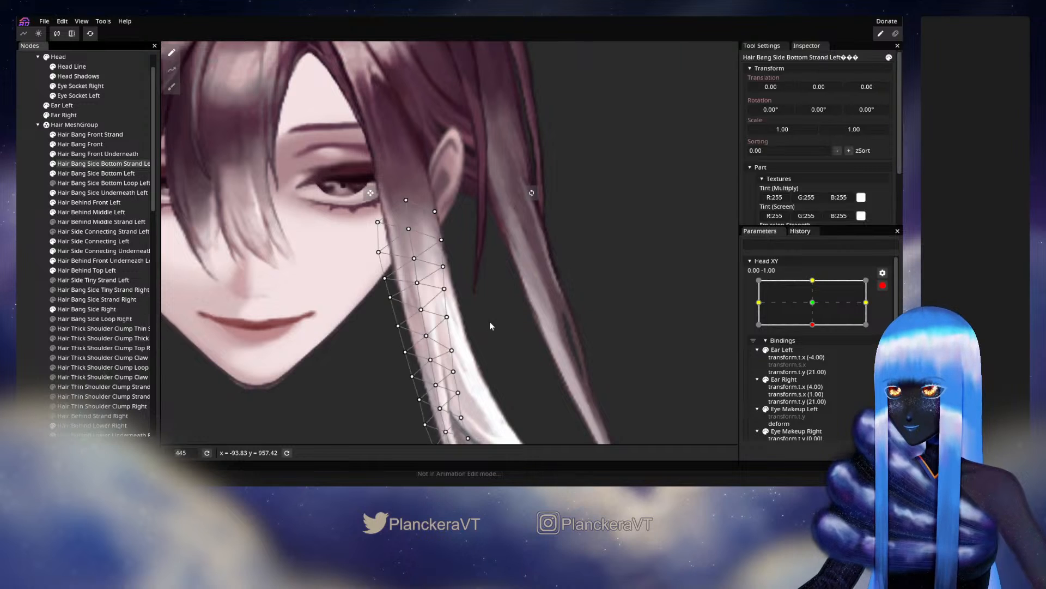
pyautogui.scroll(2, 413, 291)
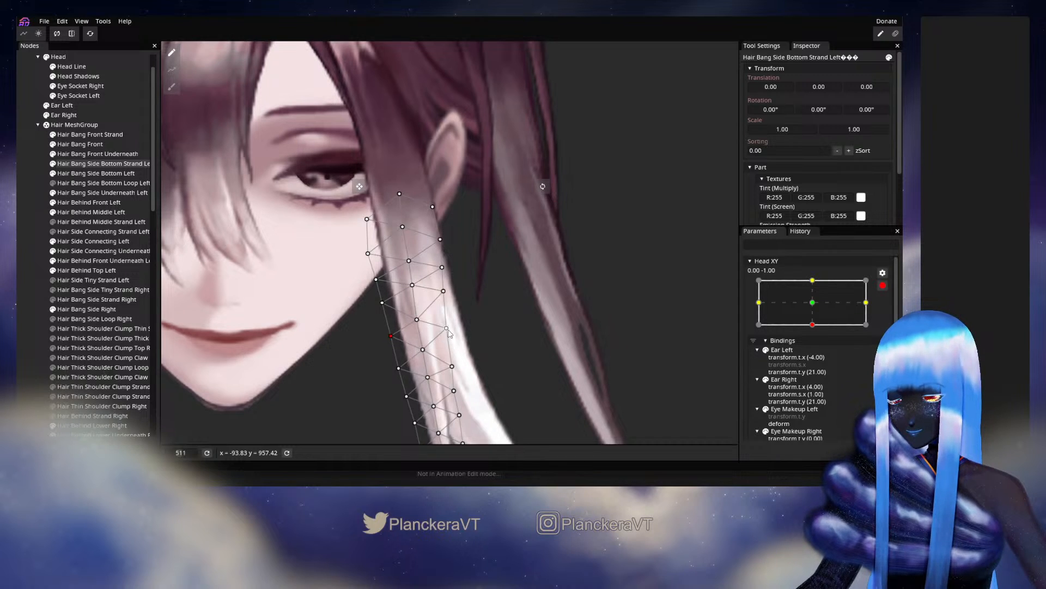
pyautogui.scroll(-2, 455, 316)
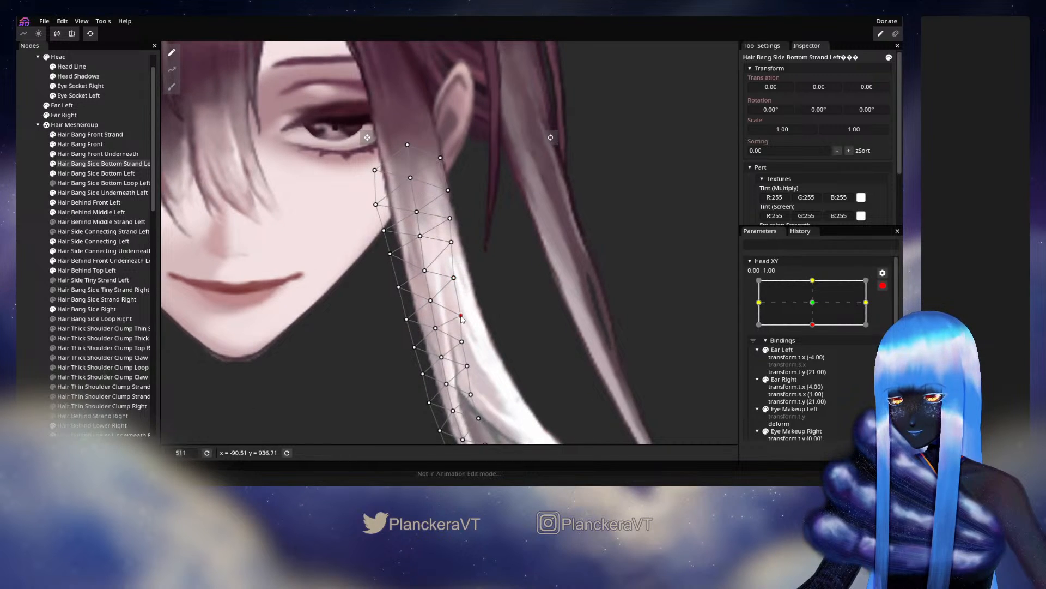
pyautogui.scroll(-2, 460, 311)
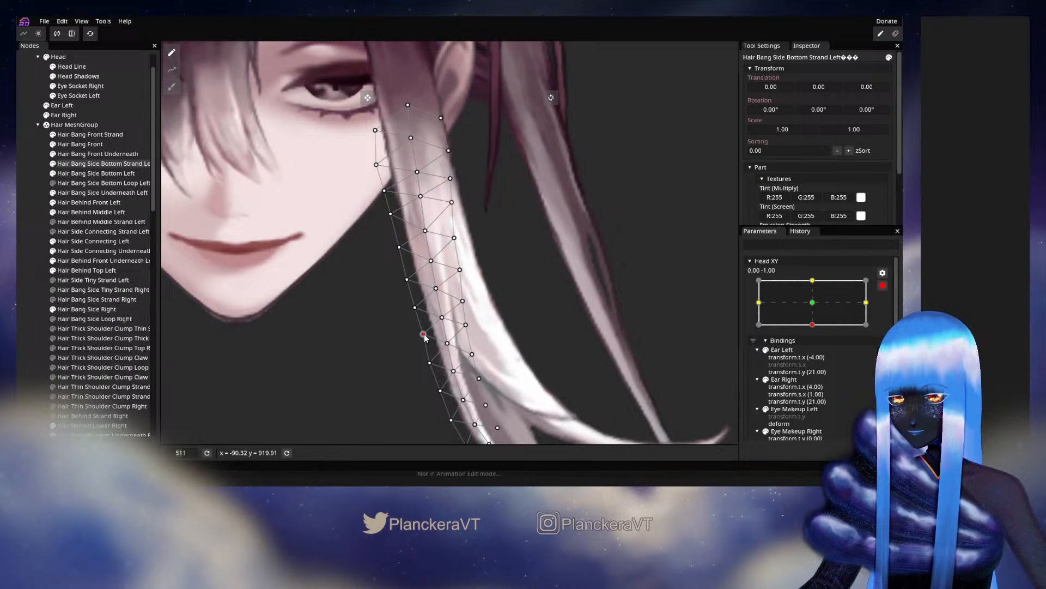
pyautogui.scroll(-2, 396, 329)
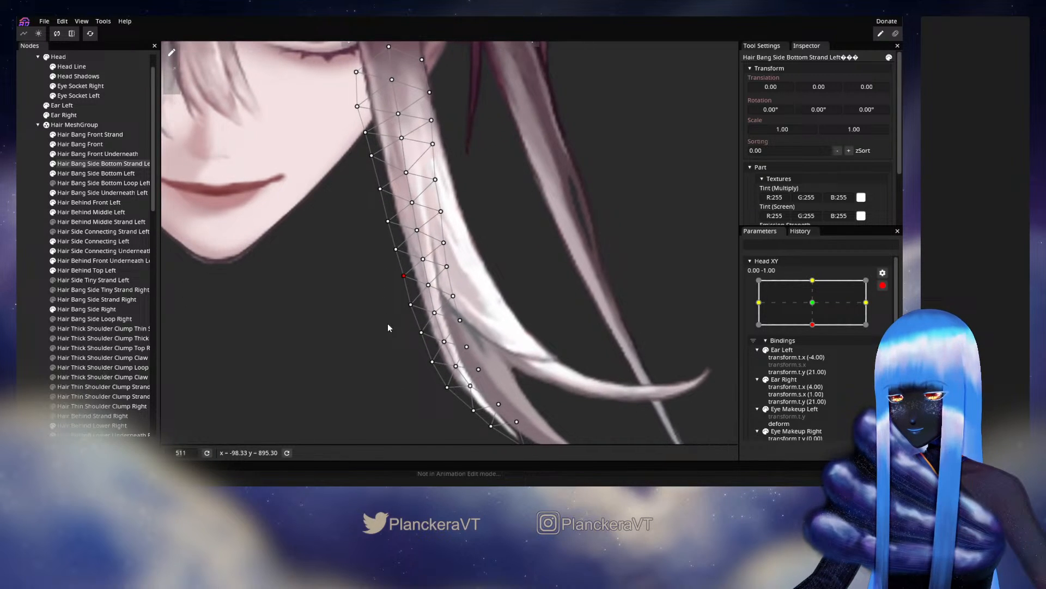
pyautogui.click(33, 260)
# Test the reshaped left strand by moving Head XY outside keypoint editing, then reopen the 0.00, -1.00 keypoint
pyautogui.scroll(-5, 417, 299)
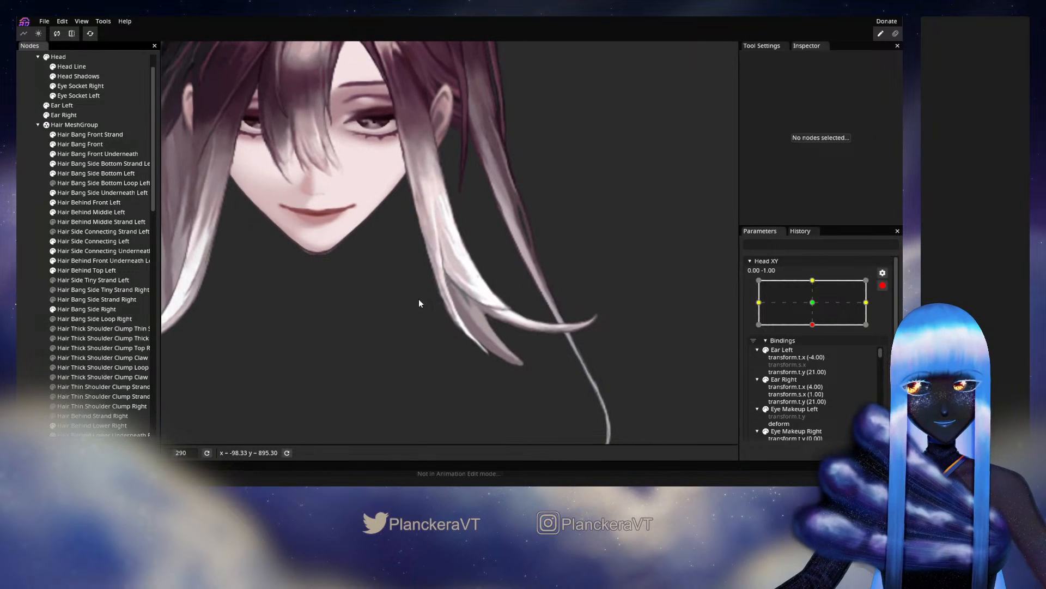
pyautogui.moveTo(419, 303); pyautogui.dragTo(568, 346)
pyautogui.click(883, 285)
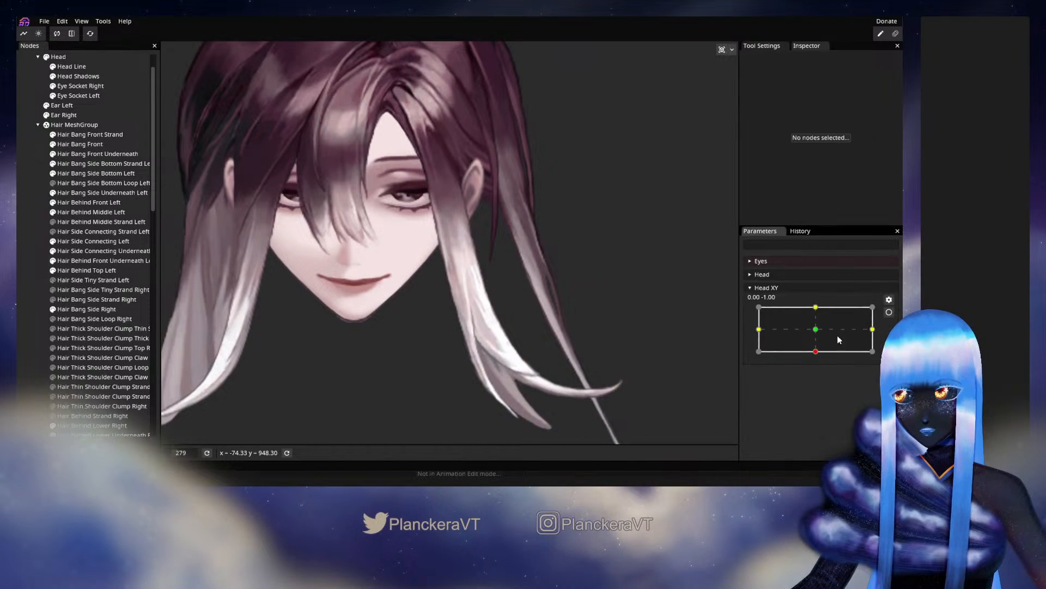
pyautogui.moveTo(816, 353)
pyautogui.mouseDown()
pyautogui.moveTo(816, 330)
pyautogui.moveTo(813, 355)
pyautogui.mouseUp()
pyautogui.click(889, 312)
# Shift Hair Bang Side Bottom Strand Left's central vertices and upper outer-edge vertices slightly inward, then deselect the mesh
pyautogui.scroll(4, 454, 316)
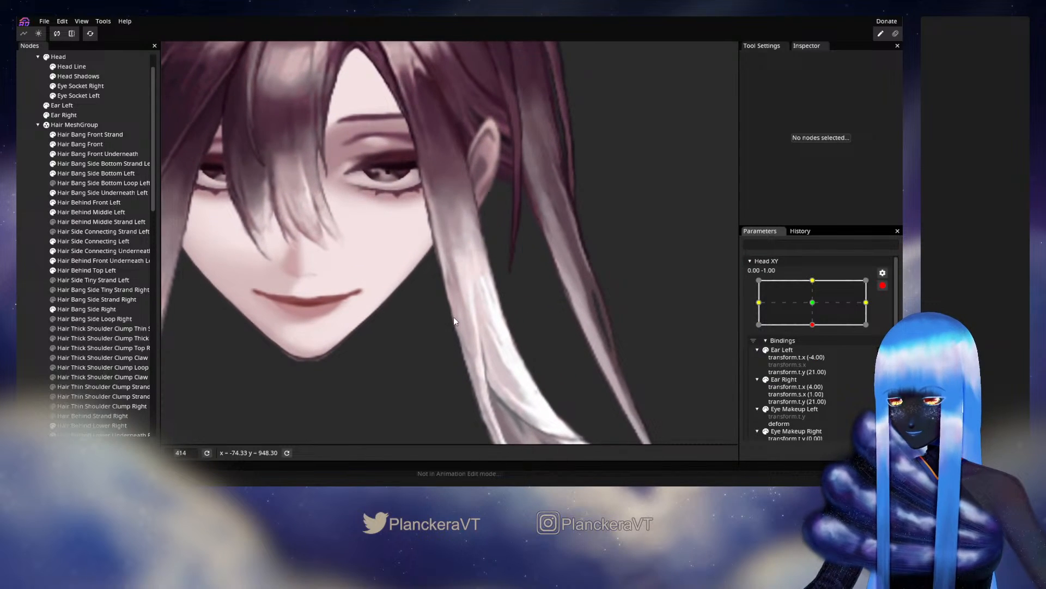
pyautogui.click(95, 183)
pyautogui.click(95, 164)
pyautogui.scroll(4, 461, 271)
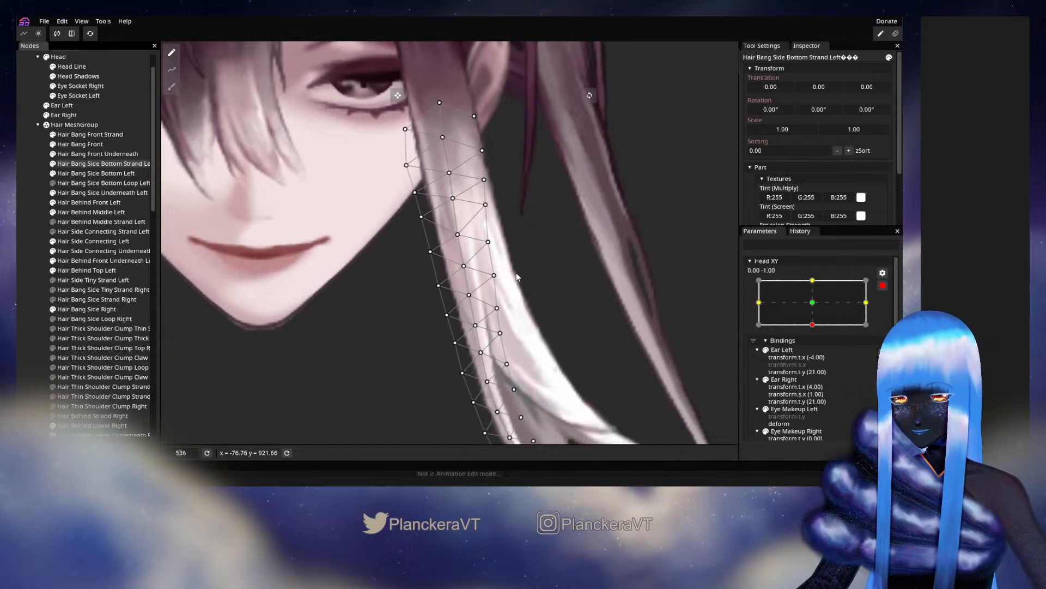
pyautogui.click(465, 269)
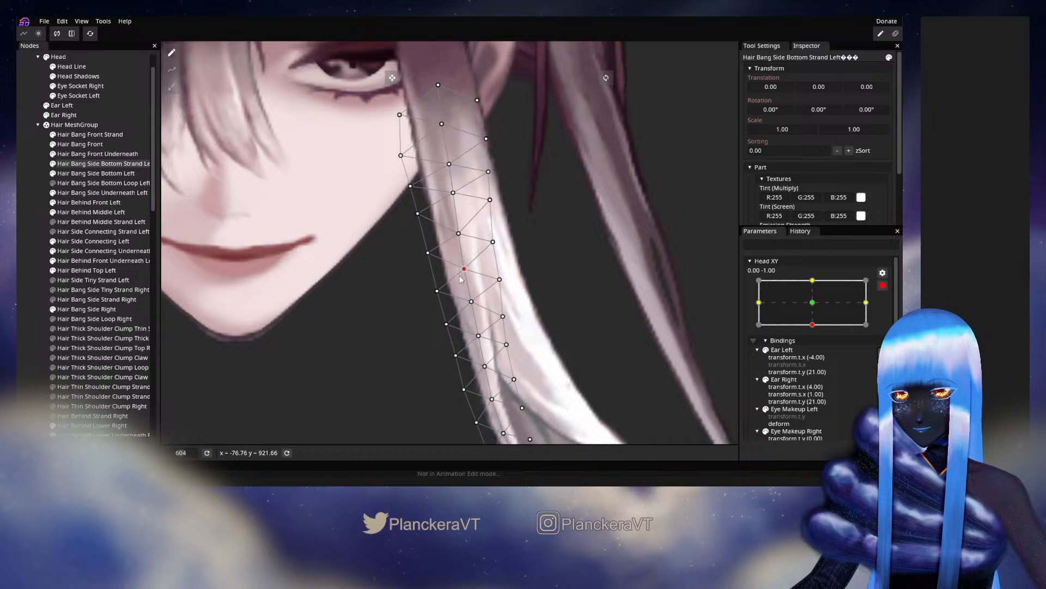
pyautogui.click(471, 303)
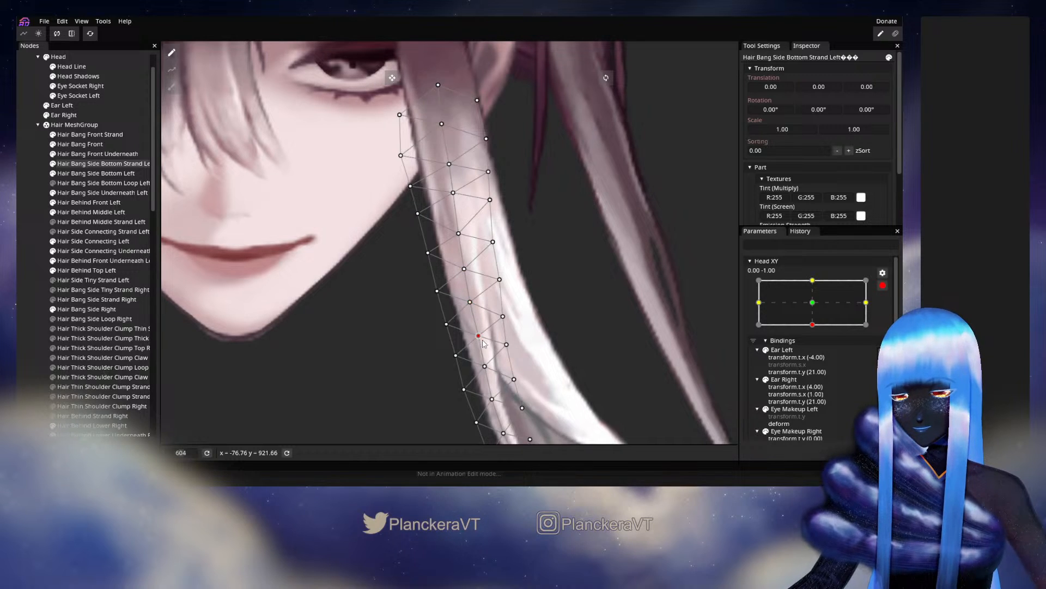
pyautogui.moveTo(484, 343); pyautogui.dragTo(480, 344)
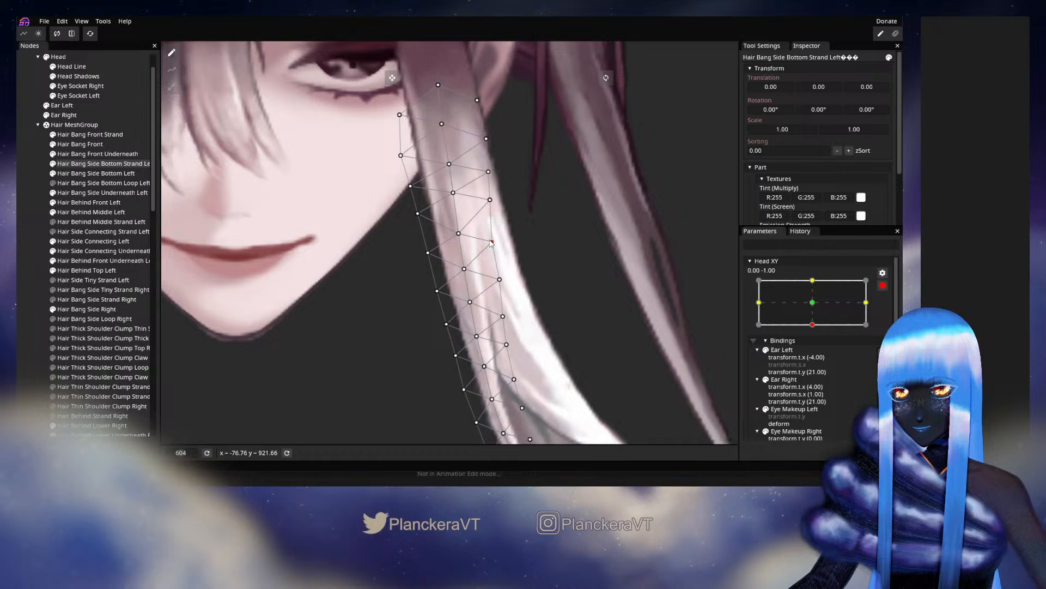
pyautogui.click(491, 200)
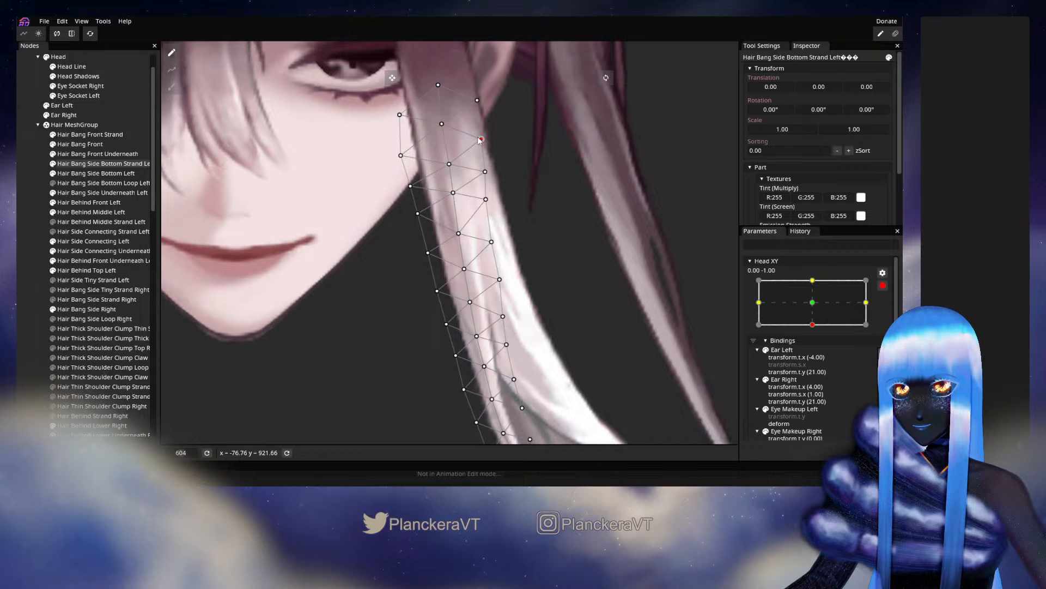
pyautogui.moveTo(479, 140); pyautogui.dragTo(506, 195)
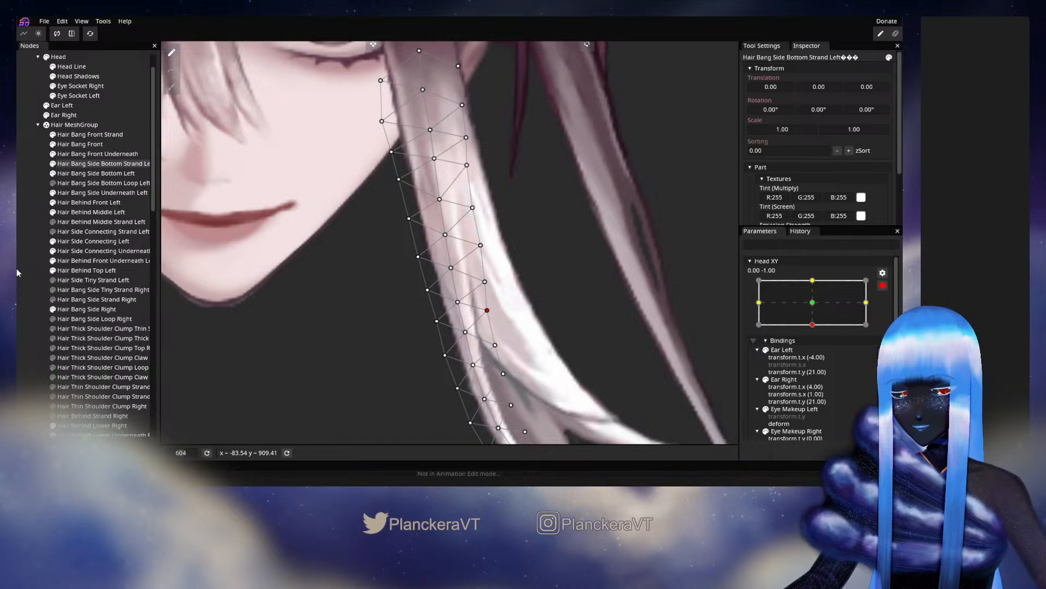
pyautogui.click(538, 288)
# Preview the left side bang's movement with Head XY outside keypoint editing, then return to editing the 0.00, -1.00 keypoint
pyautogui.scroll(-5, 538, 288)
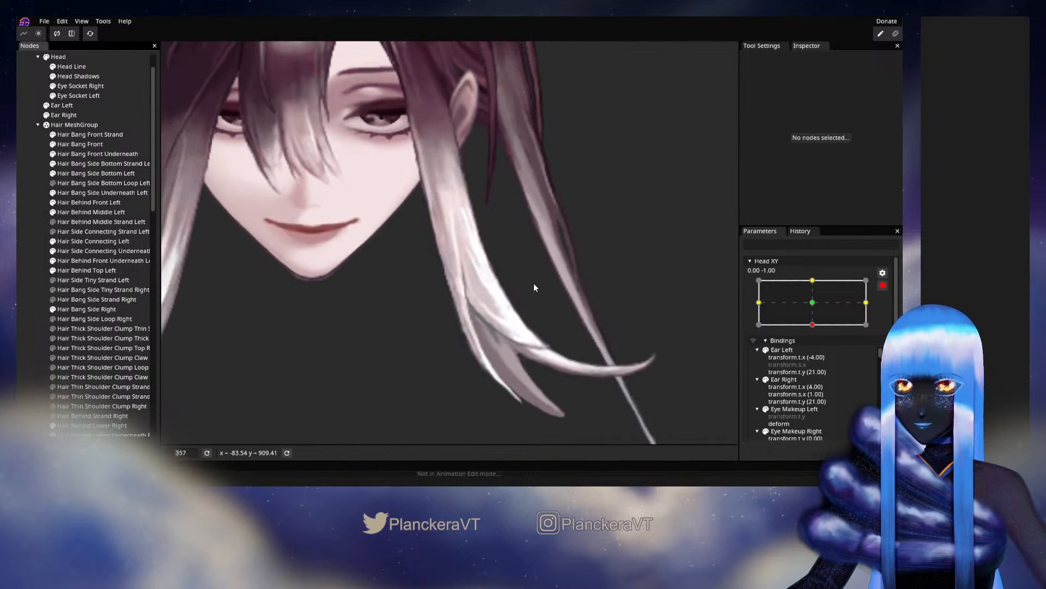
pyautogui.scroll(-1, 534, 287)
pyautogui.click(883, 285)
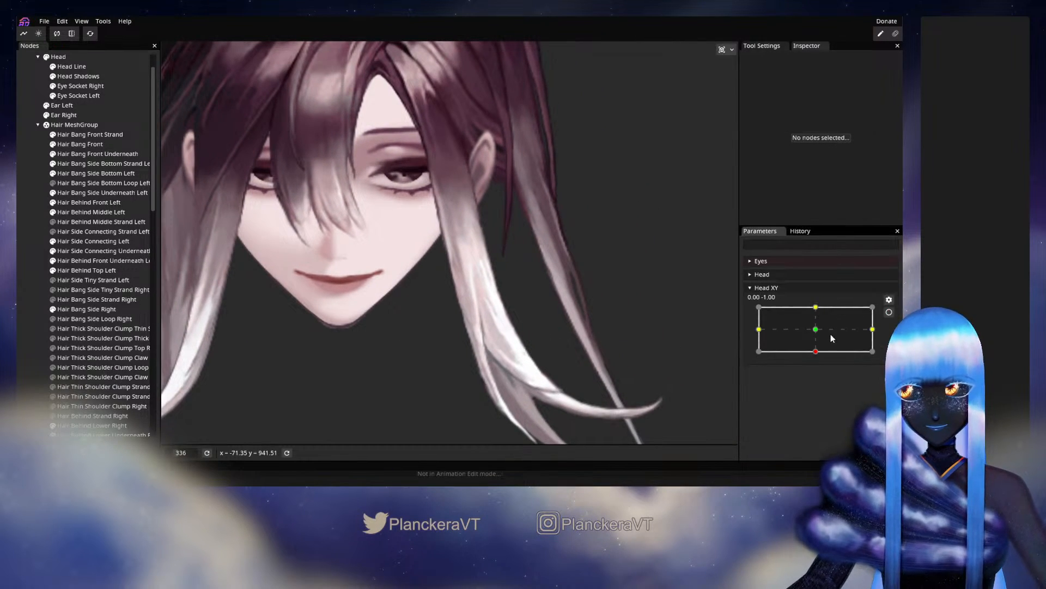
pyautogui.moveTo(816, 351)
pyautogui.mouseDown()
pyautogui.moveTo(820, 329)
pyautogui.moveTo(820, 353)
pyautogui.mouseUp()
pyautogui.click(889, 313)
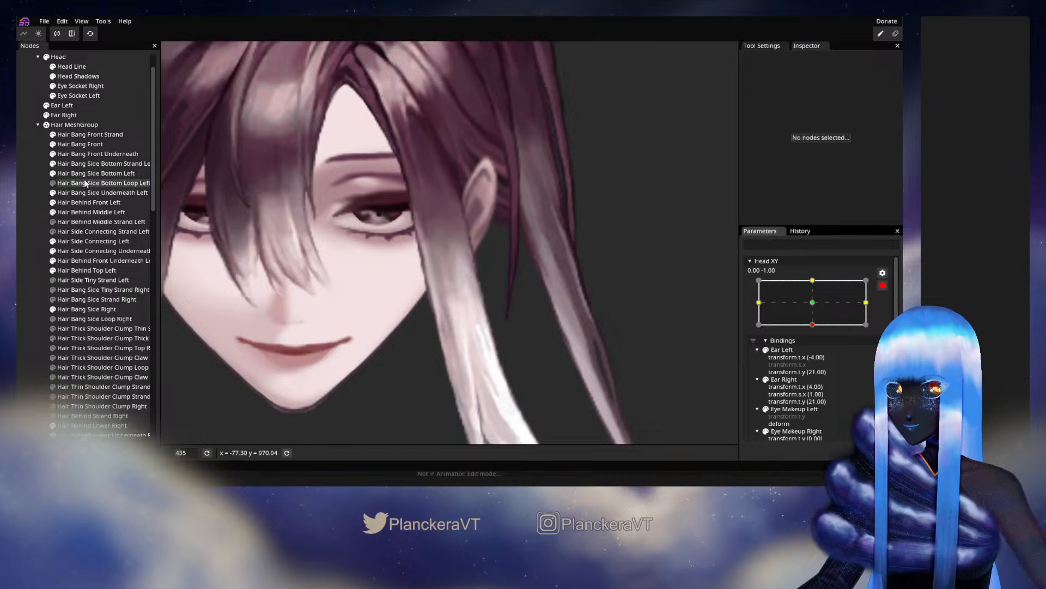
# Pull the upper and middle outer-edge vertices of Hair Bang Side Bottom Strand Left slightly inward, then deselect the mesh
pyautogui.click(84, 164)
pyautogui.scroll(2, 467, 298)
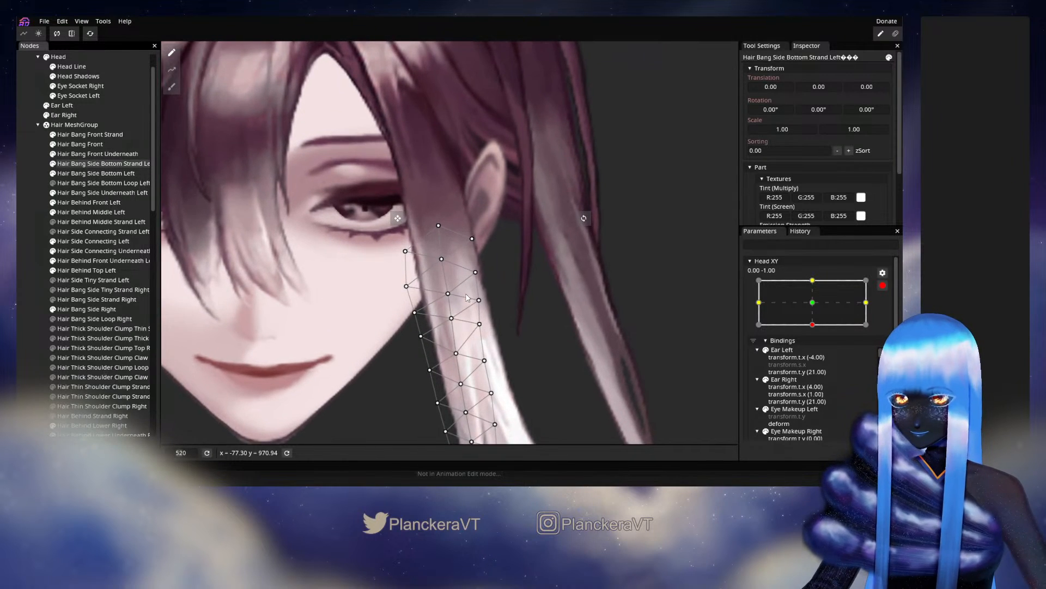
pyautogui.scroll(1, 467, 298)
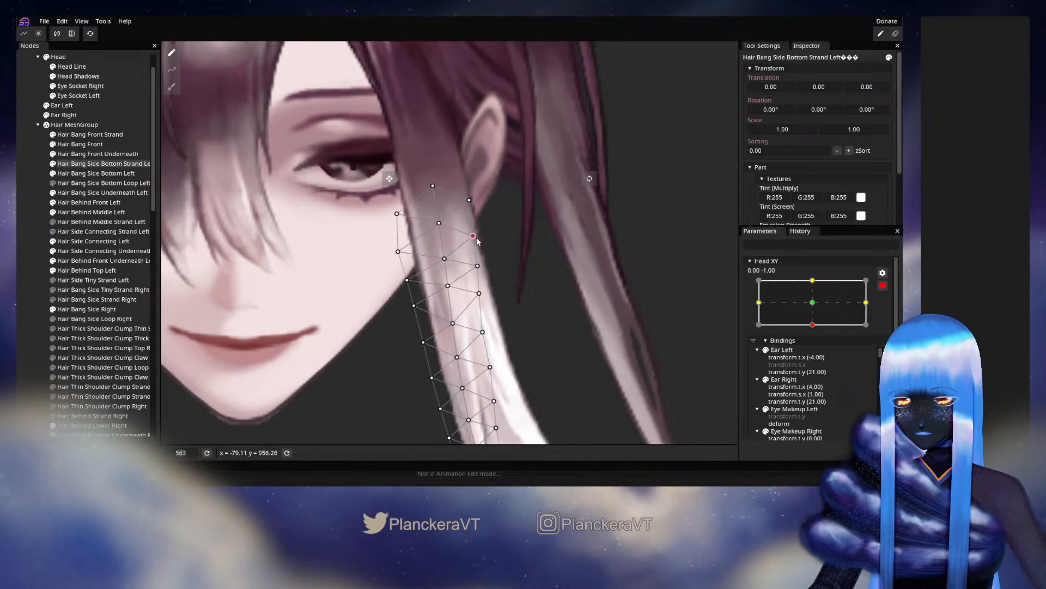
pyautogui.scroll(-3, 478, 241)
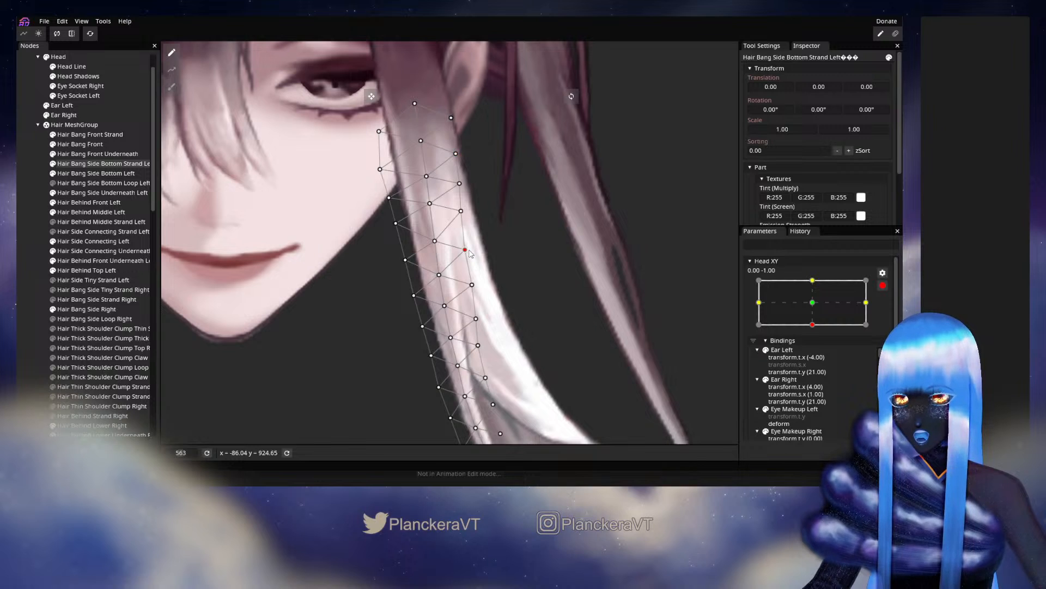
pyautogui.click(472, 285)
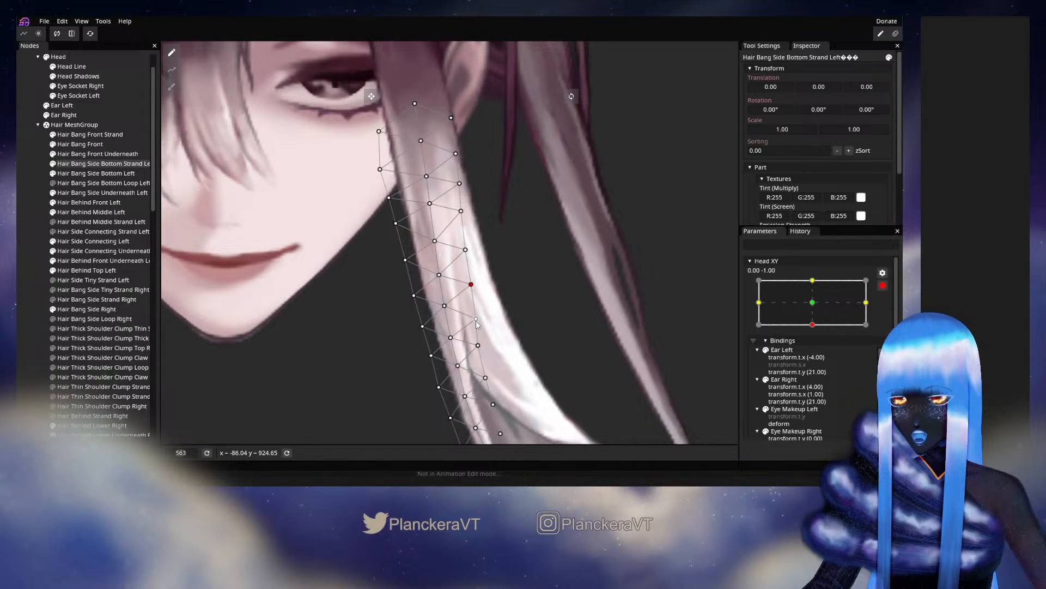
pyautogui.moveTo(482, 324); pyautogui.dragTo(479, 325)
pyautogui.click(537, 306)
# Leave keypoint editing to check the strand's outer edge while moving Head XY, then reopen the 0.00, -1.00 keypoint
pyautogui.scroll(-8, 536, 306)
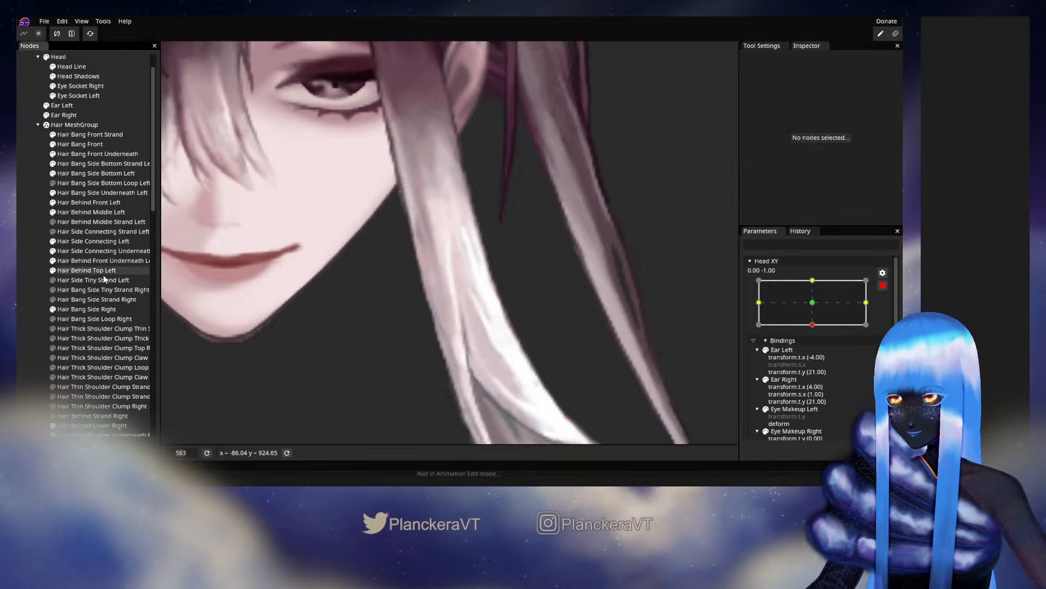
pyautogui.moveTo(538, 310); pyautogui.dragTo(554, 349)
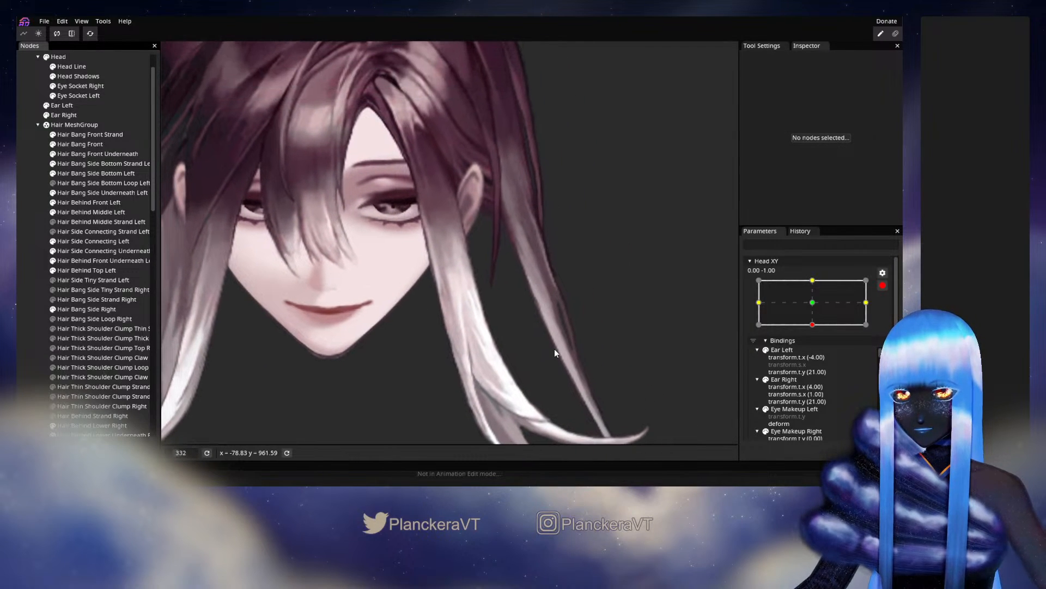
pyautogui.click(882, 285)
pyautogui.moveTo(816, 352)
pyautogui.mouseDown()
pyautogui.moveTo(818, 332)
pyautogui.moveTo(817, 355)
pyautogui.mouseUp()
pyautogui.click(889, 313)
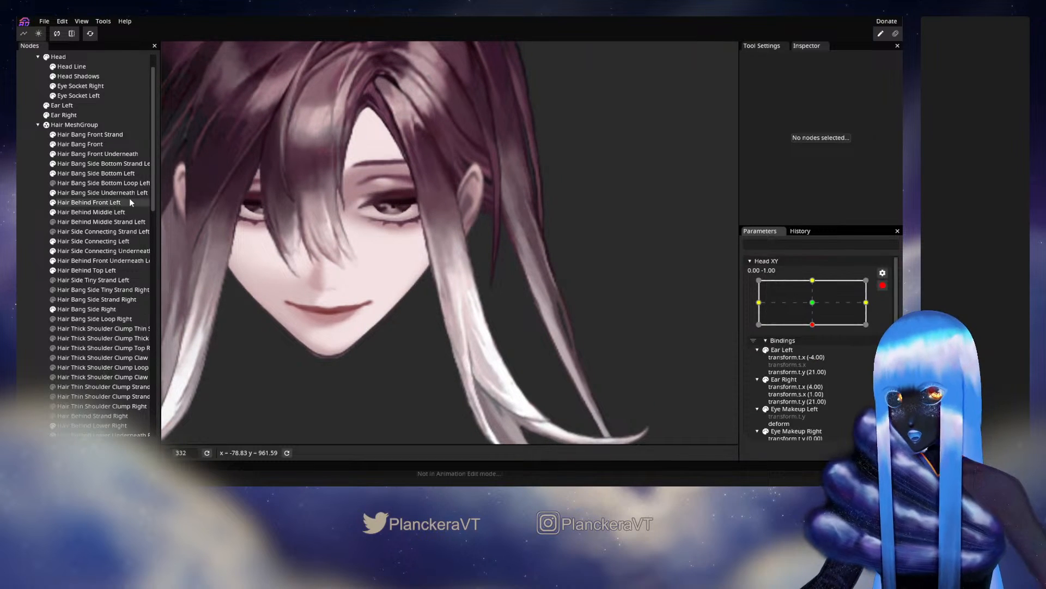
# Nudge the face-side edge vertices of Hair Bang Side Bottom Strand Left slightly toward the face
pyautogui.click(96, 164)
pyautogui.scroll(1, 202, 245)
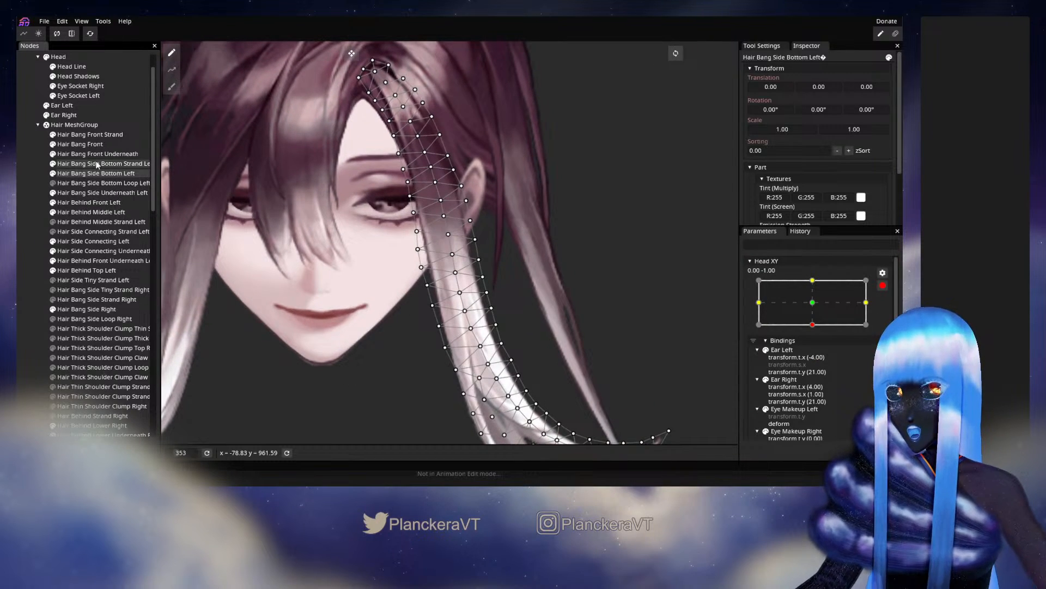
pyautogui.scroll(5, 387, 339)
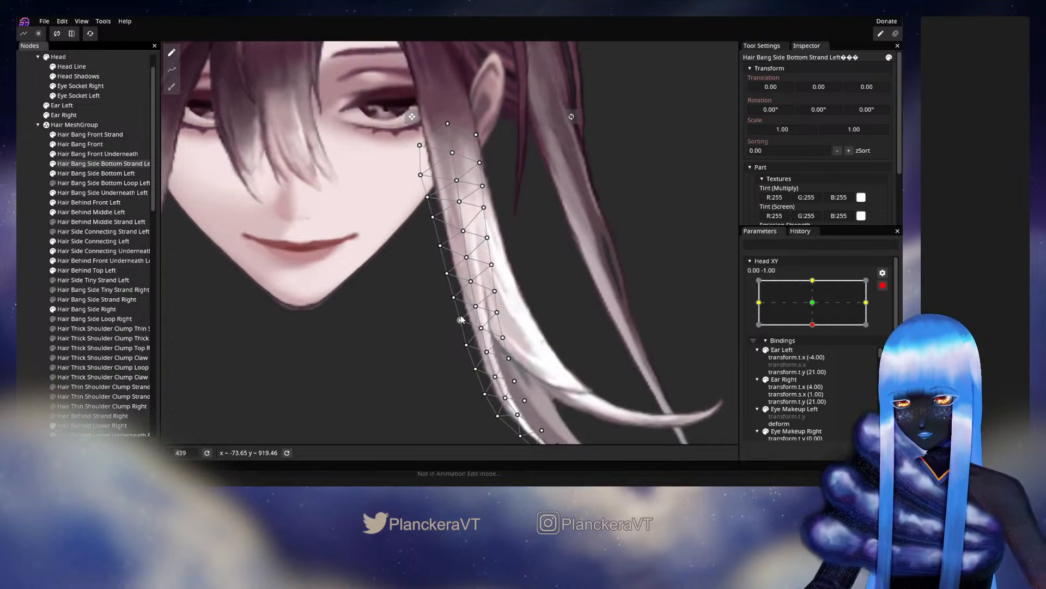
pyautogui.click(453, 310)
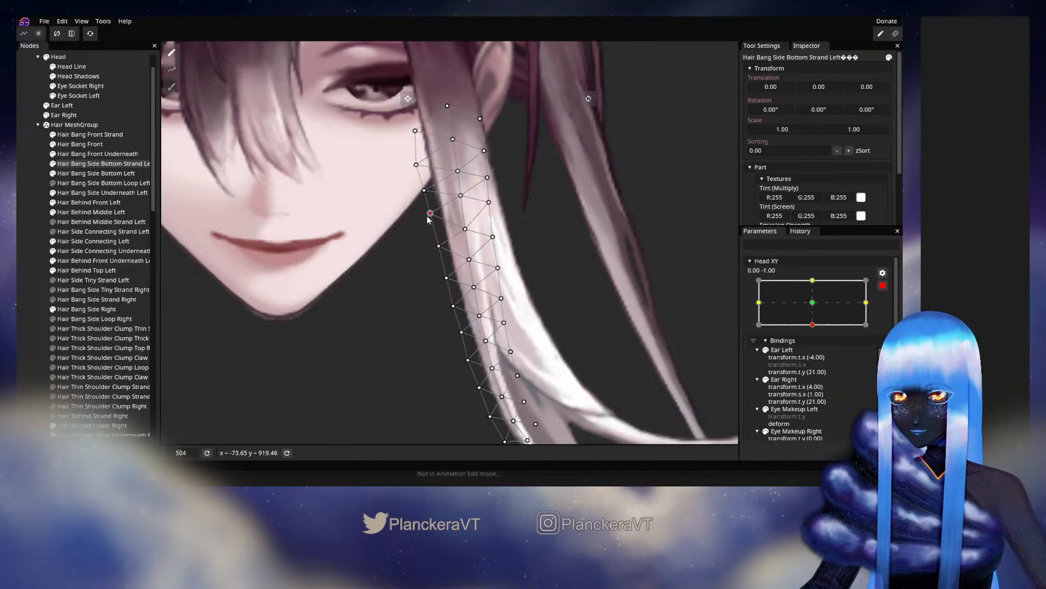
pyautogui.moveTo(428, 218); pyautogui.dragTo(426, 219)
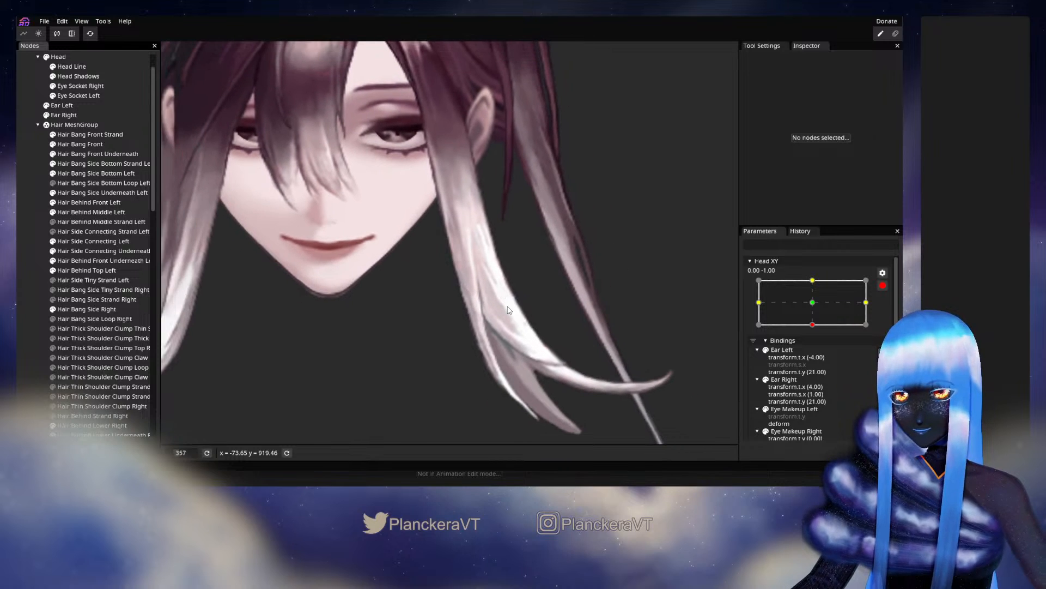
# Move Head XY to check the strand's face-side edge, then resume editing the 0.00, -1.00 keypoint
pyautogui.moveTo(815, 352)
pyautogui.mouseDown()
pyautogui.moveTo(816, 332)
pyautogui.moveTo(818, 354)
pyautogui.mouseUp()
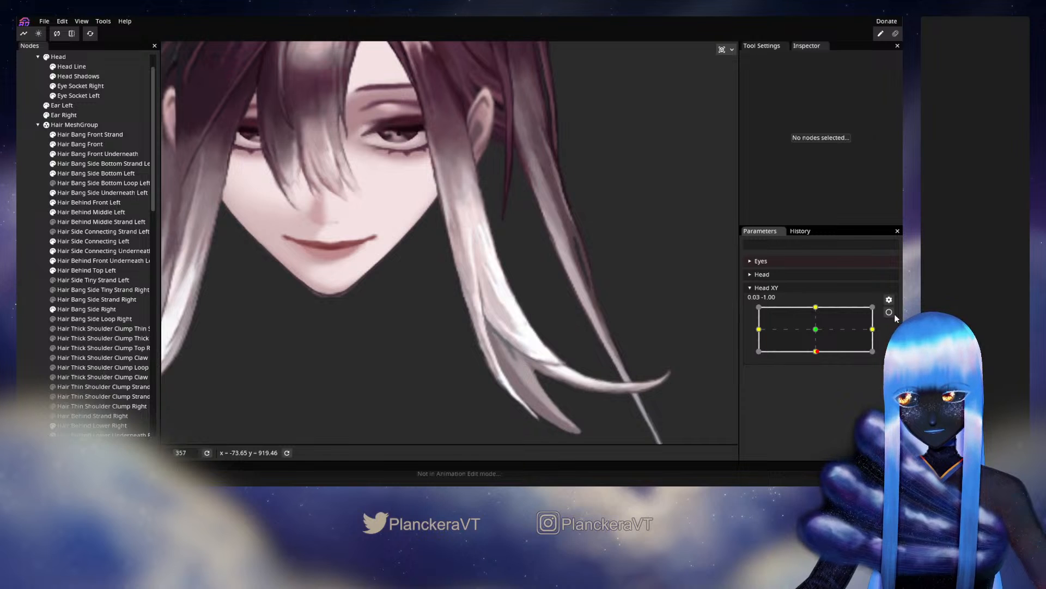
pyautogui.click(894, 315)
pyautogui.scroll(3, 430, 247)
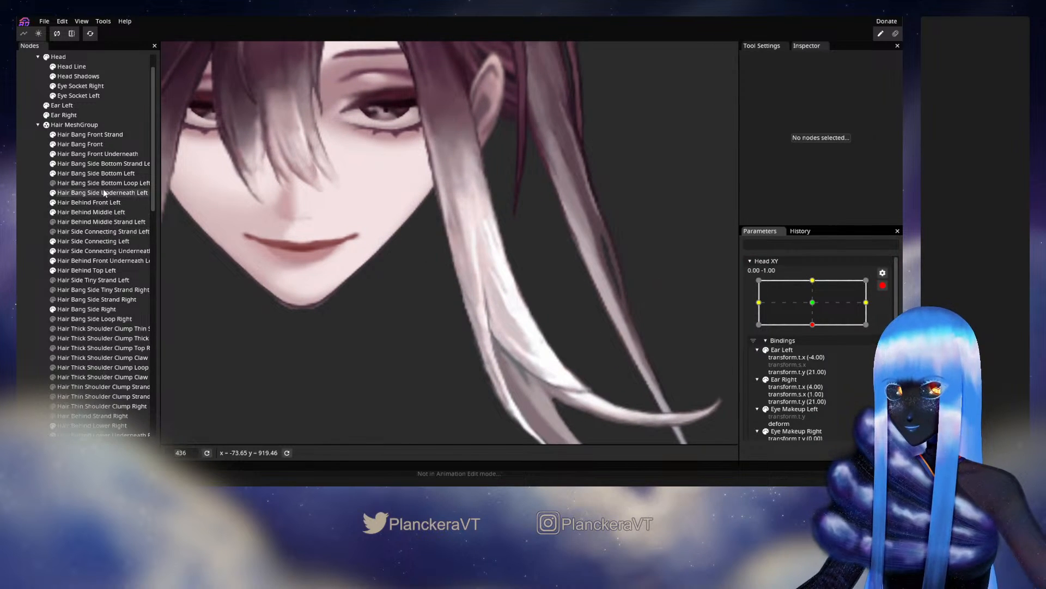
# Nudge the outer-edge vertices of Hair Bang Side Bottom Strand Left slightly away from the face, then deselect the mesh
pyautogui.click(91, 165)
pyautogui.scroll(2, 489, 203)
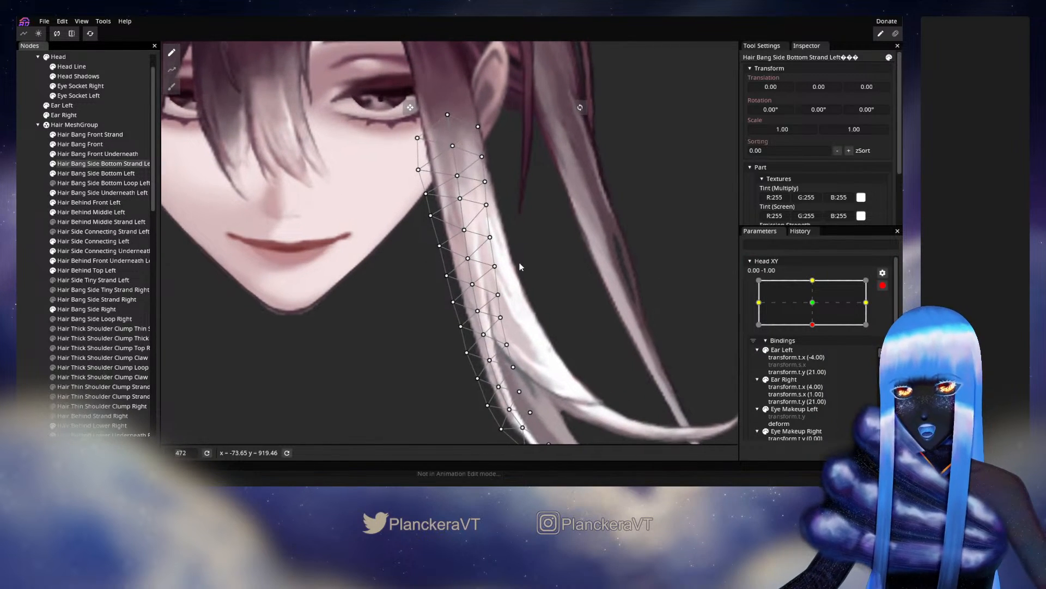
pyautogui.click(488, 203)
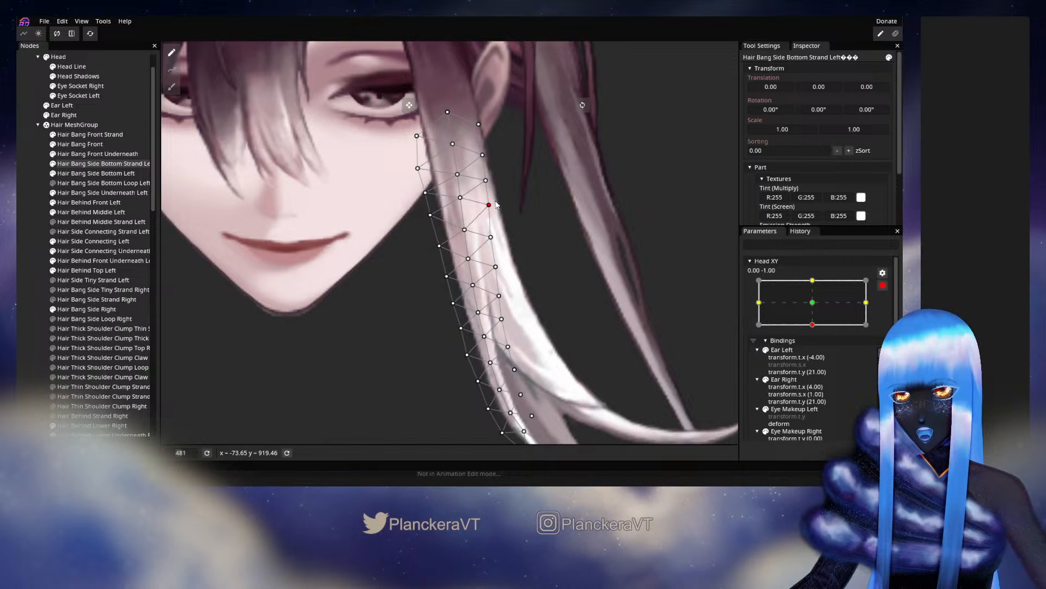
pyautogui.click(485, 180)
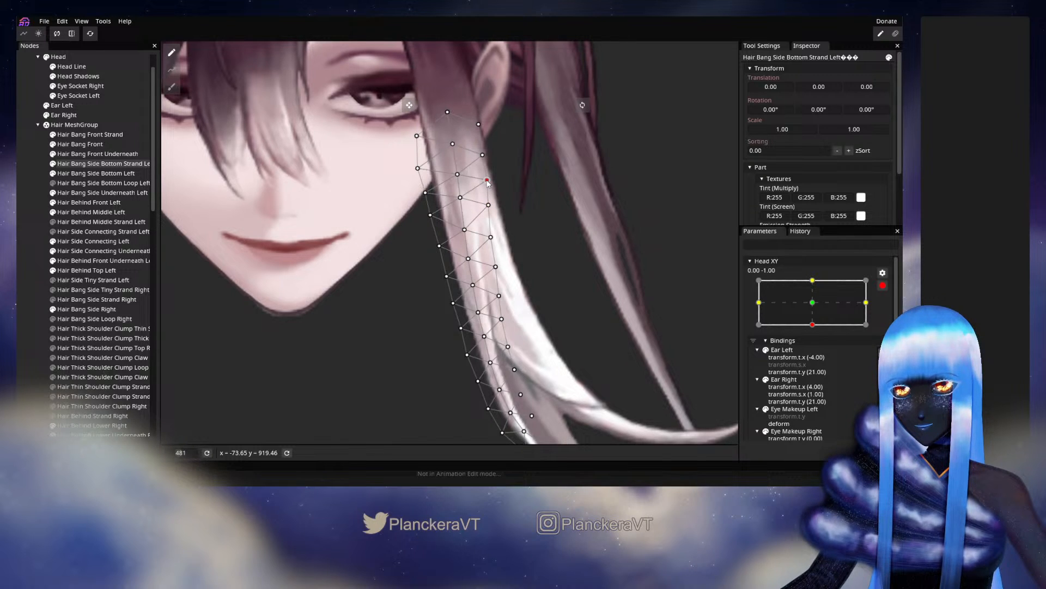
pyautogui.click(491, 238)
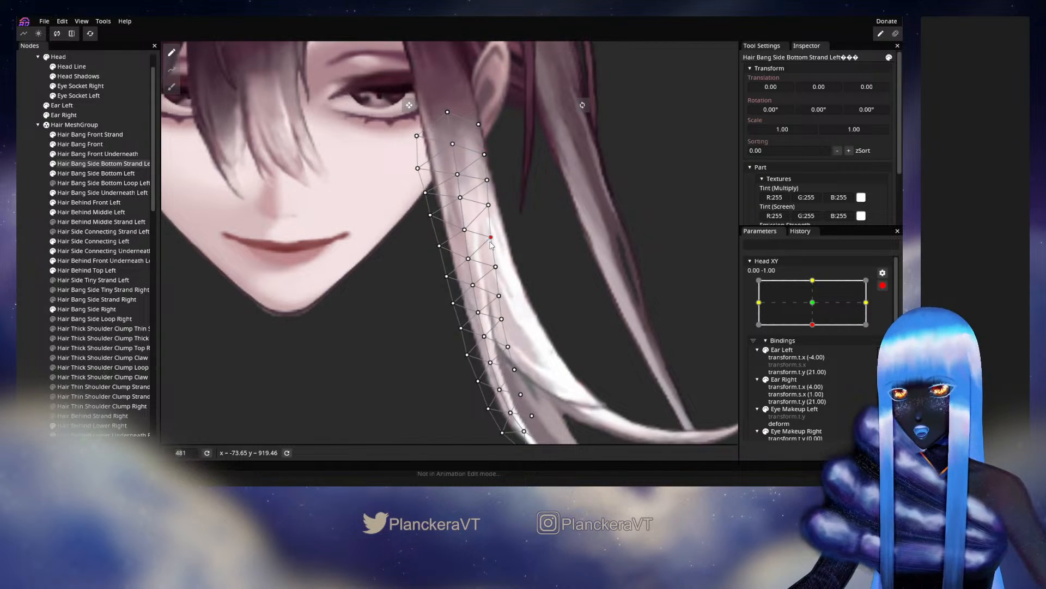
pyautogui.moveTo(492, 244); pyautogui.dragTo(495, 244)
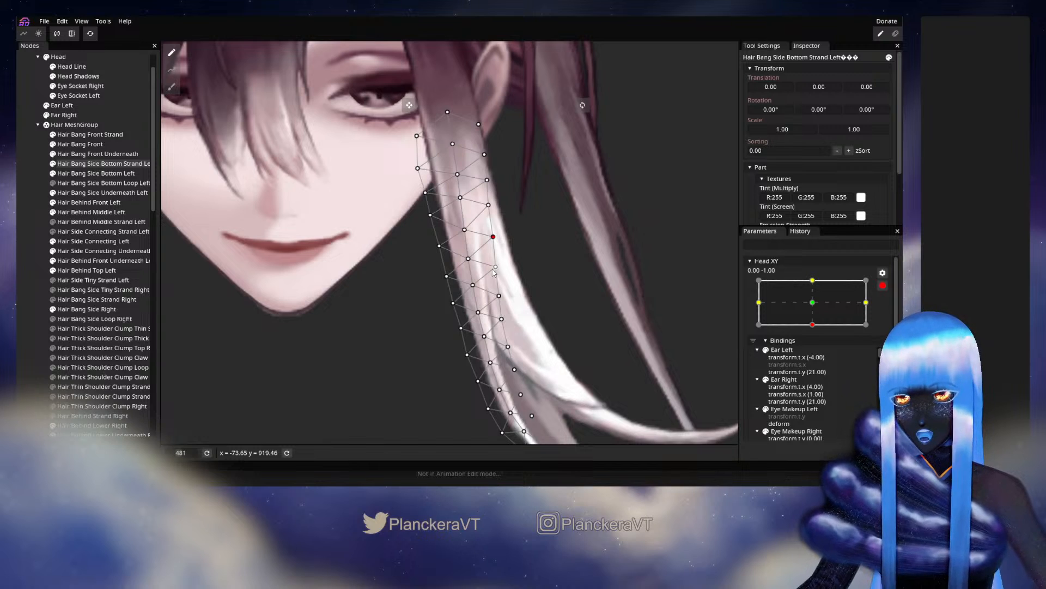
pyautogui.click(496, 267)
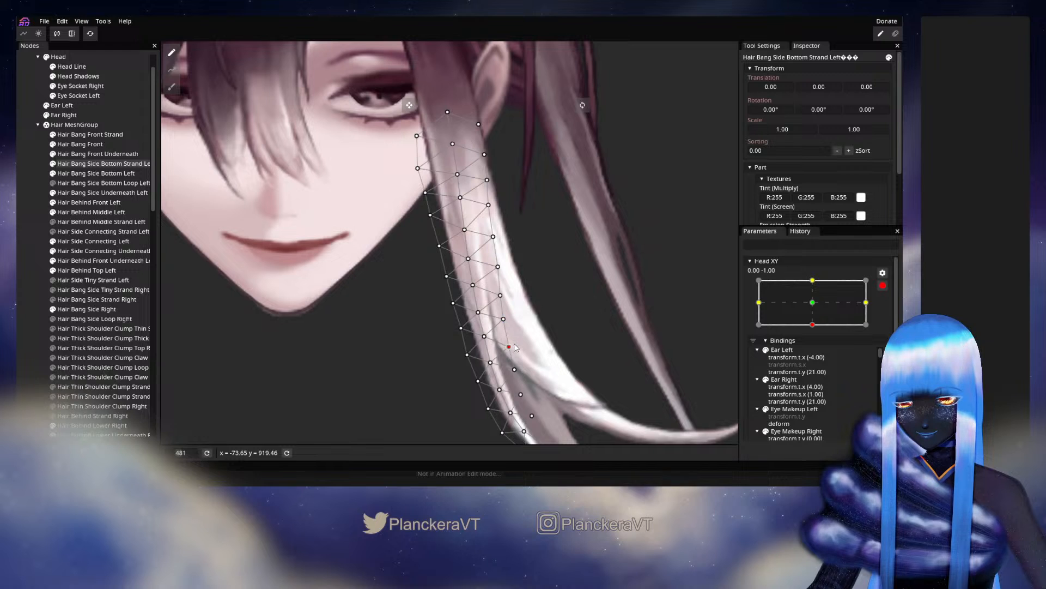
pyautogui.click(567, 302)
pyautogui.scroll(-5, 567, 302)
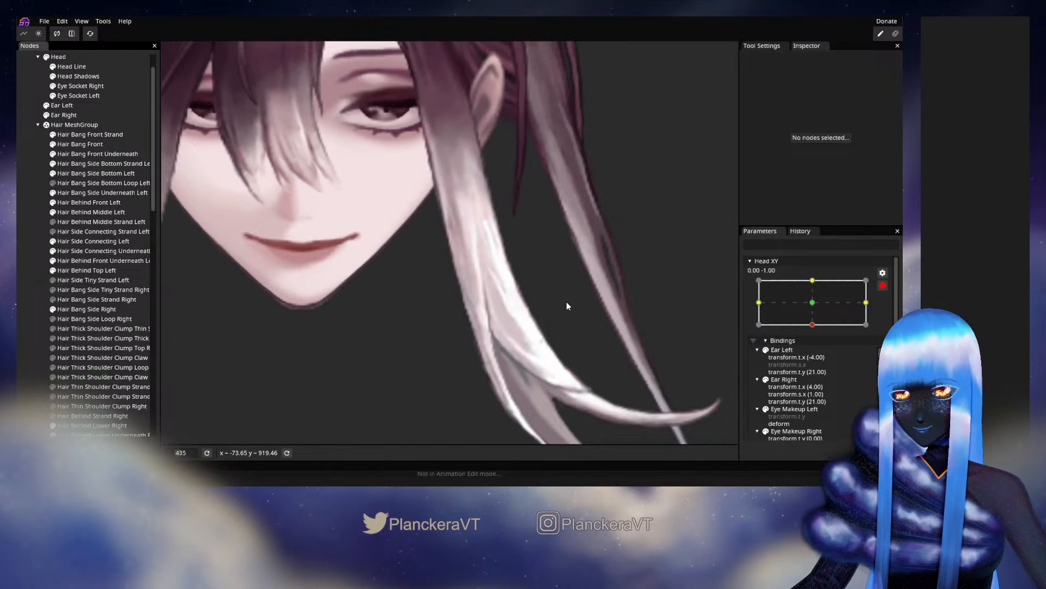
# Leave keypoint editing to check the strand's outer edge while moving Head XY, then reopen the 0.00, -1.00 keypoint
pyautogui.click(883, 285)
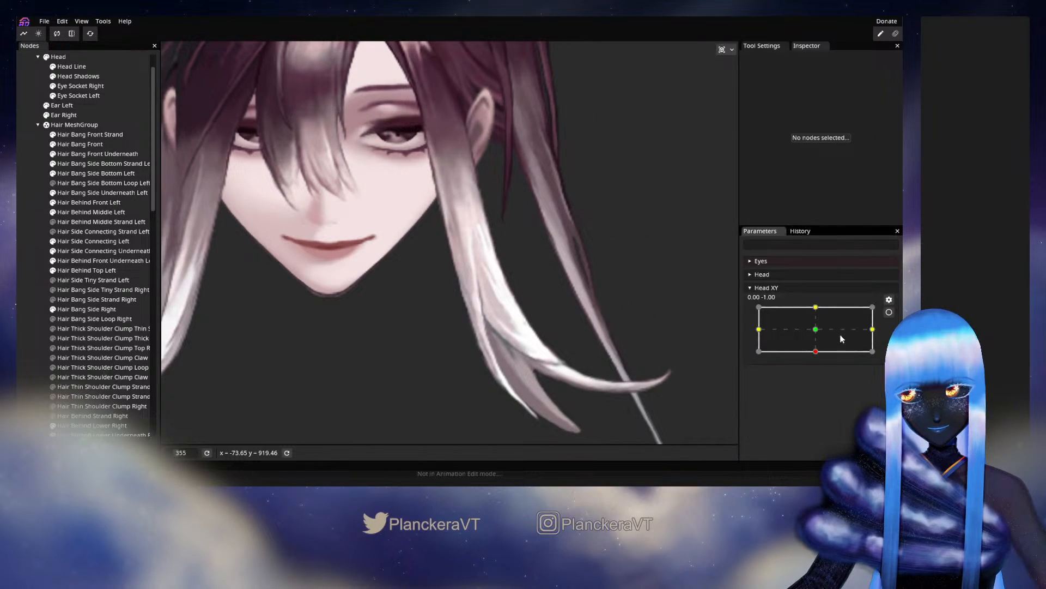
pyautogui.moveTo(817, 354)
pyautogui.mouseDown()
pyautogui.moveTo(817, 331)
pyautogui.moveTo(820, 360)
pyautogui.mouseUp()
pyautogui.click(889, 313)
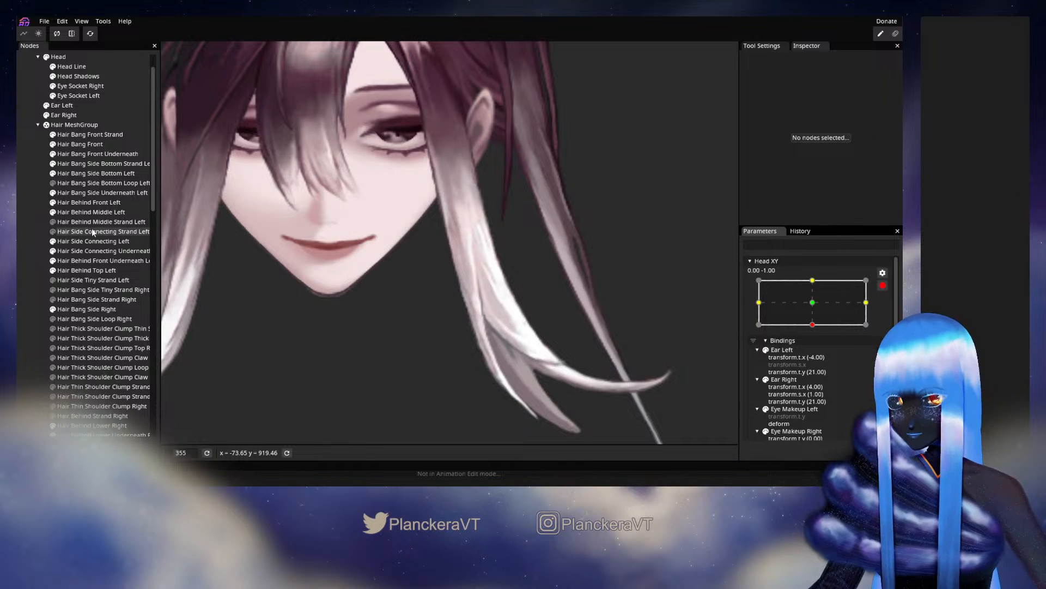
# Fine-tune the lower center-line vertices of Hair Bang Side Bottom Strand Left slightly toward the face, then deselect the mesh
pyautogui.click(82, 164)
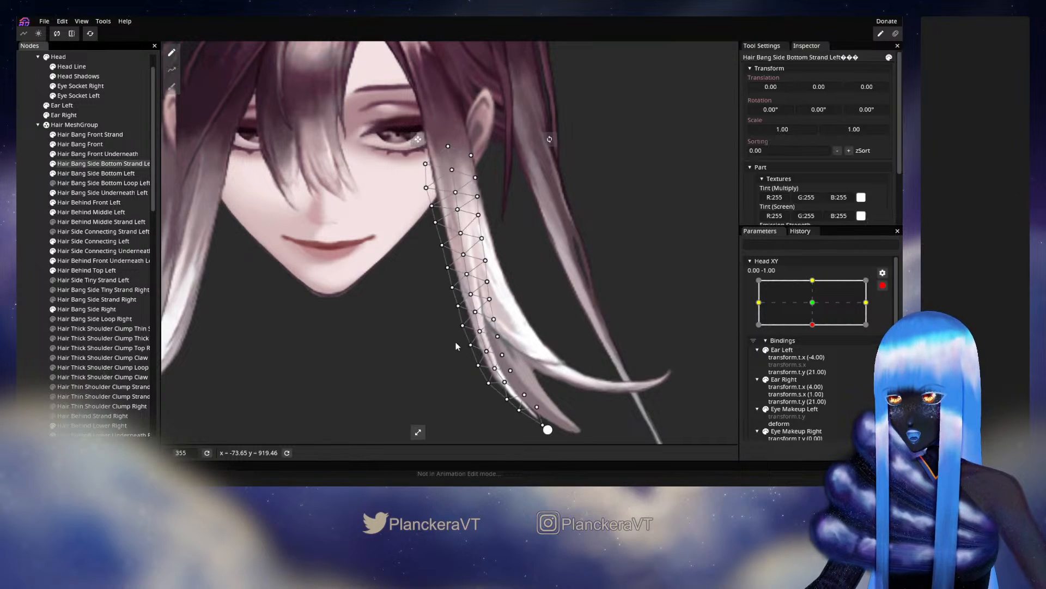
pyautogui.scroll(4, 415, 335)
pyautogui.scroll(2, 416, 335)
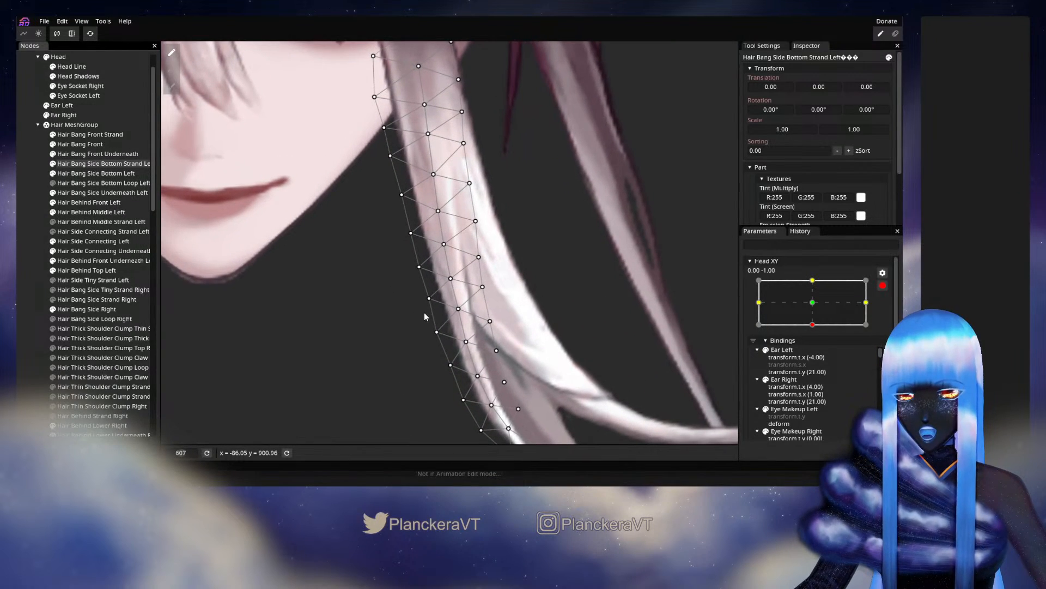
pyautogui.click(449, 280)
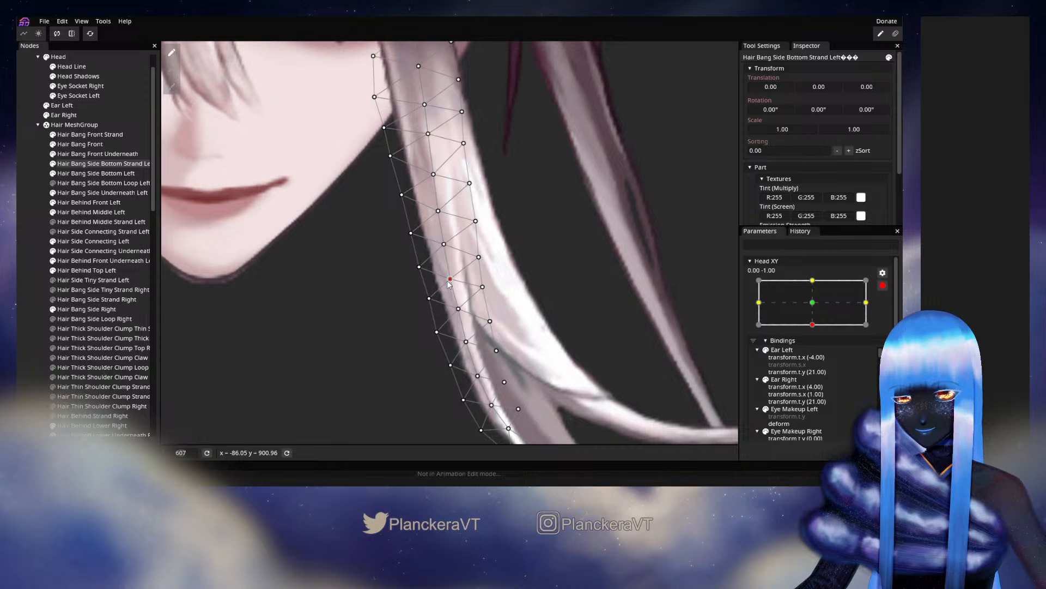
pyautogui.click(458, 309)
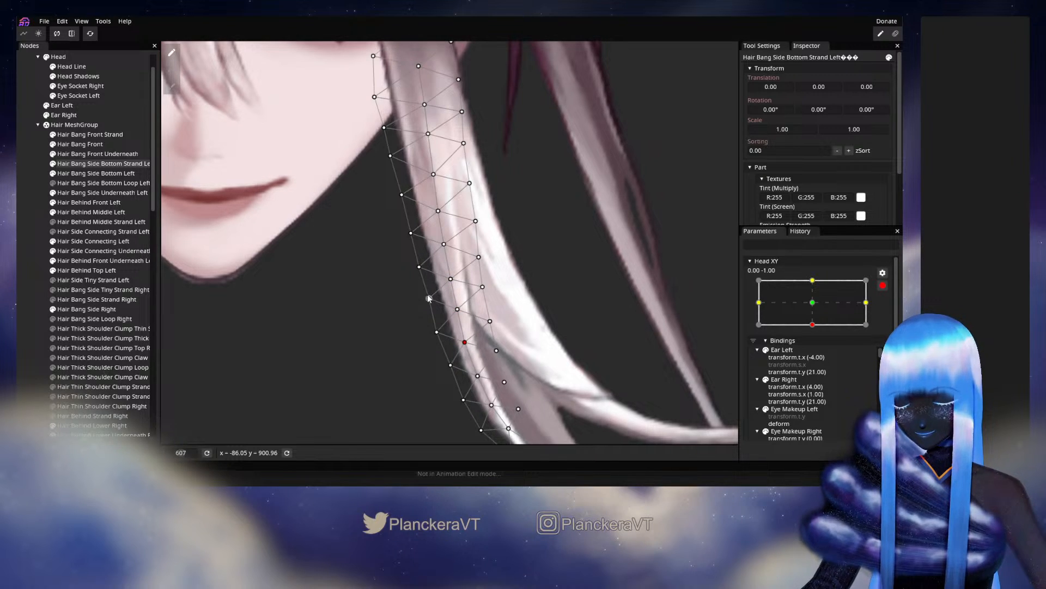
pyautogui.scroll(2, 431, 330)
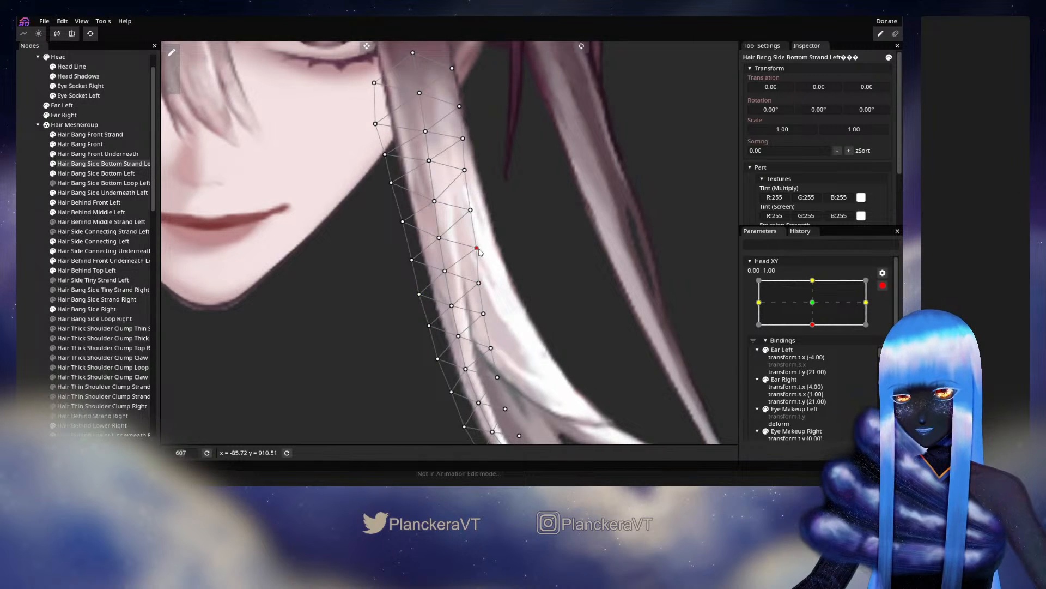
pyautogui.click(512, 325)
pyautogui.scroll(-5, 512, 326)
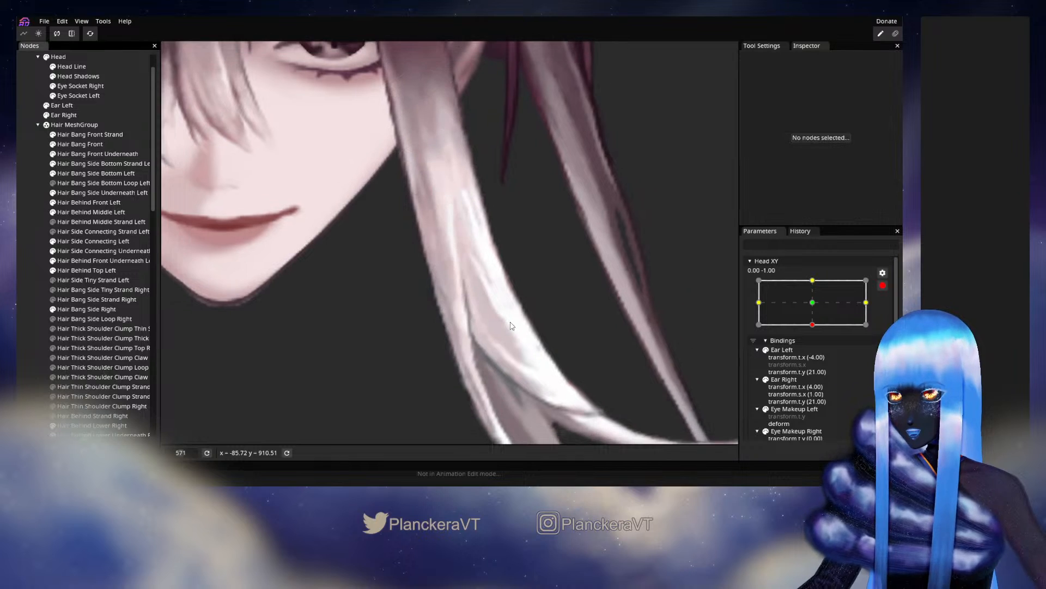
pyautogui.scroll(-4, 512, 325)
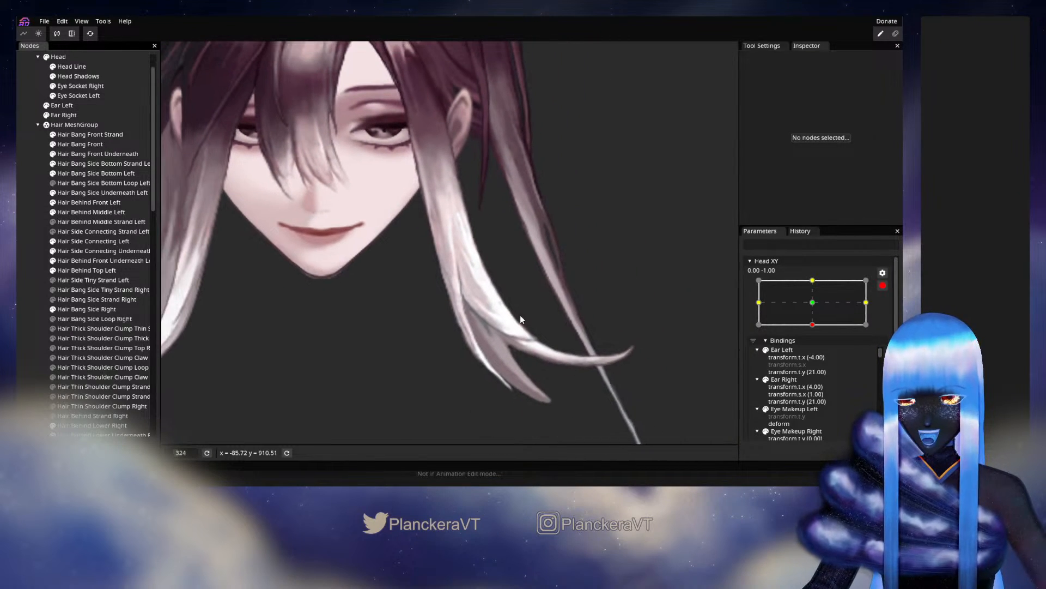
# Move Head XY outside keypoint editing to check the strand's center line, then resume editing the 0.00, -1.00 keypoint
pyautogui.click(883, 285)
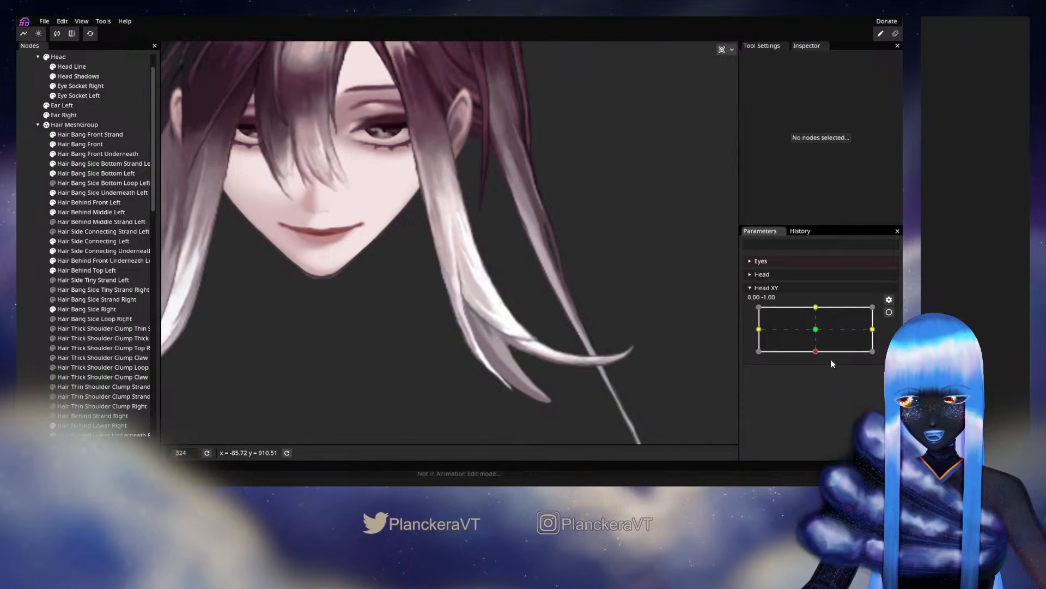
pyautogui.moveTo(816, 351)
pyautogui.mouseDown()
pyautogui.moveTo(818, 330)
pyautogui.moveTo(819, 357)
pyautogui.mouseUp()
pyautogui.click(889, 313)
# Nudge the lower face-side edge vertices of Hair Bang Side Bottom Strand Left slightly inward, then deselect the mesh
pyautogui.scroll(5, 432, 299)
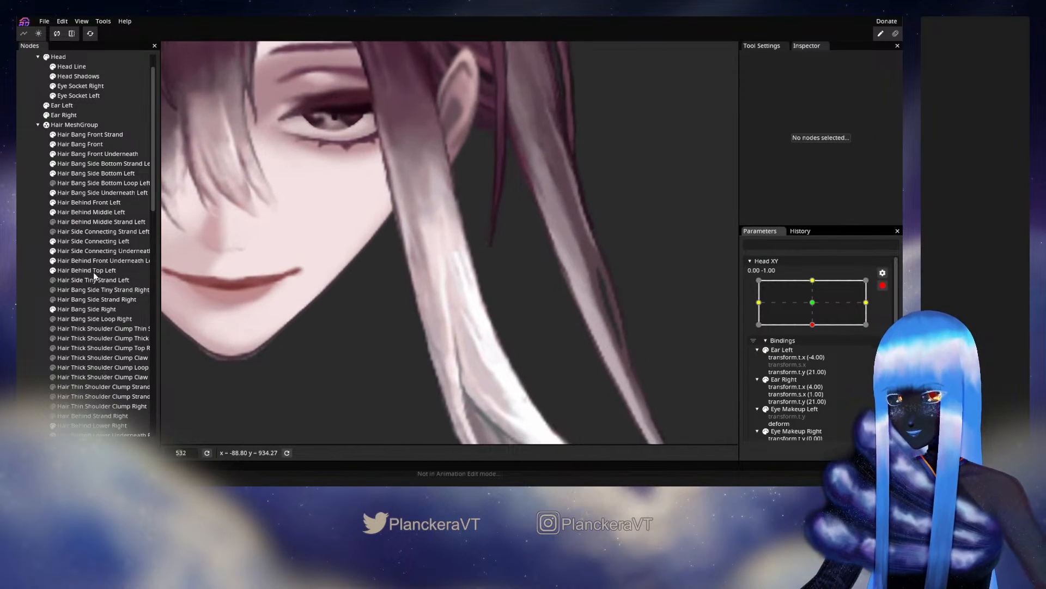
pyautogui.click(77, 164)
pyautogui.scroll(1, 379, 292)
pyautogui.scroll(1, 378, 291)
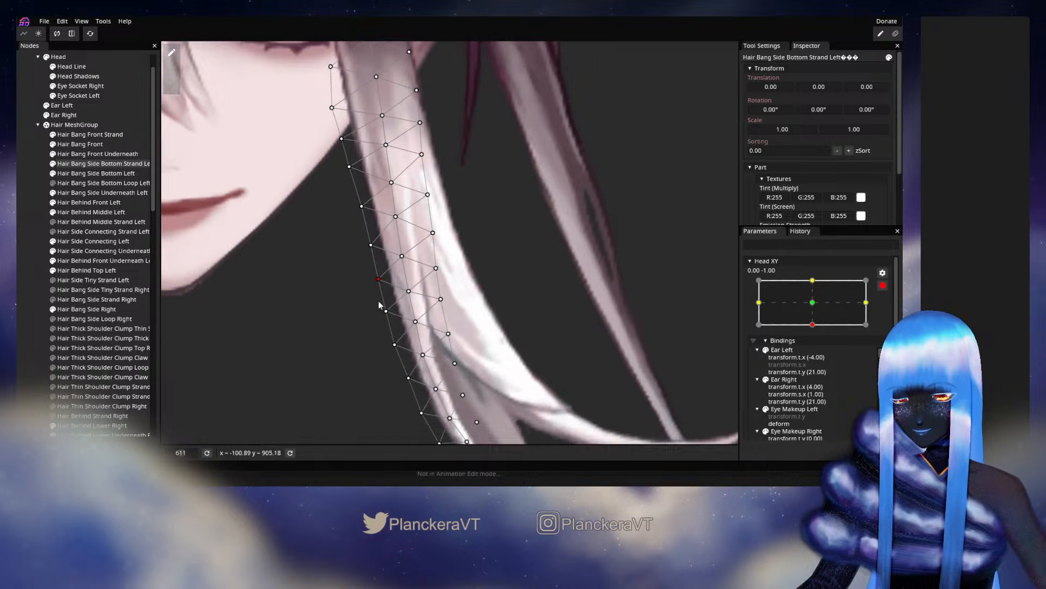
pyautogui.moveTo(416, 367); pyautogui.dragTo(382, 285)
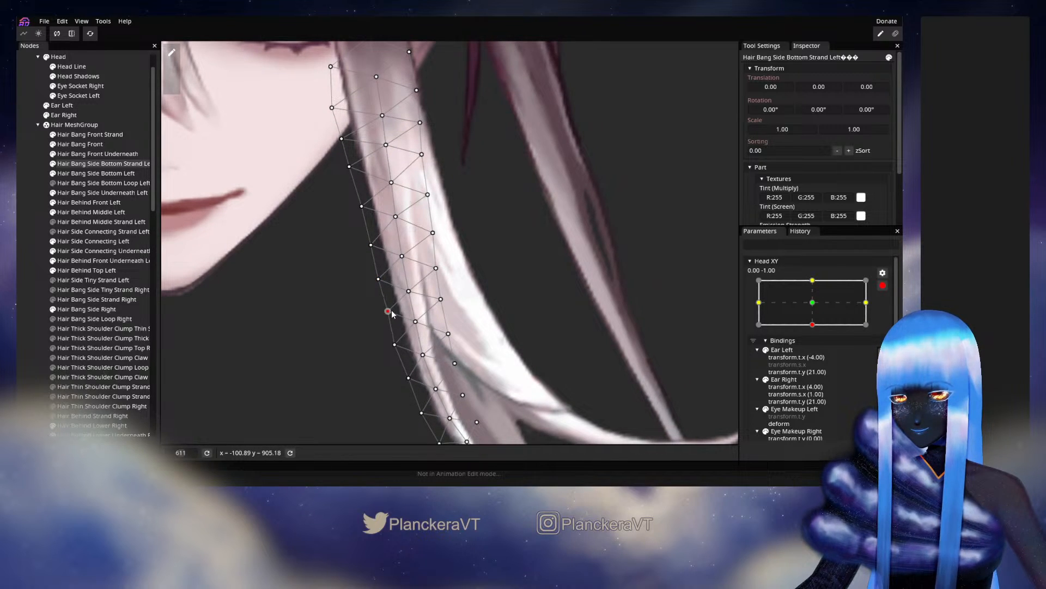
pyautogui.scroll(-3, 316, 324)
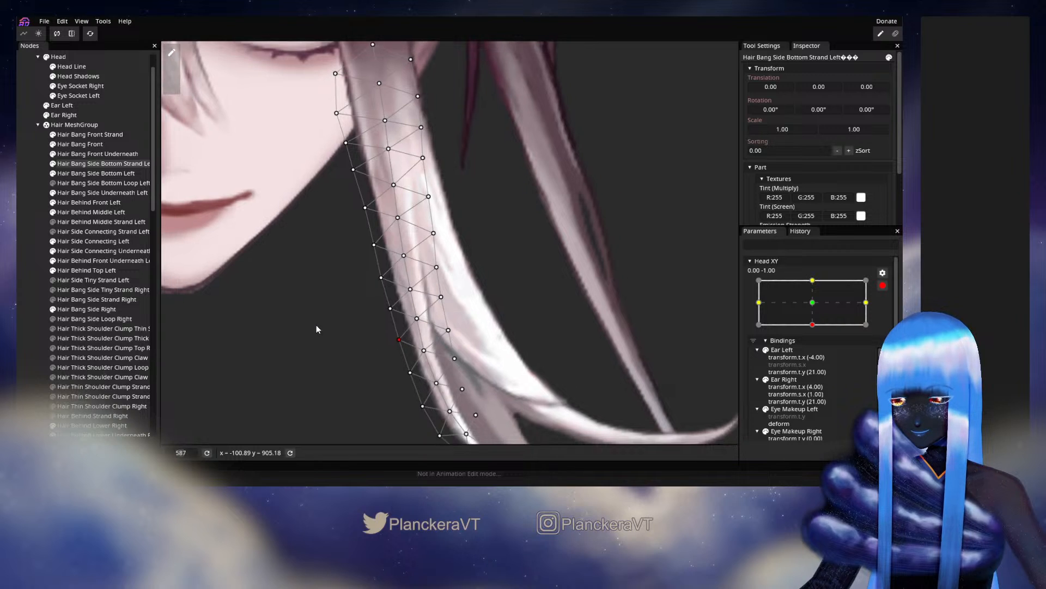
pyautogui.click(335, 309)
pyautogui.scroll(-4, 336, 309)
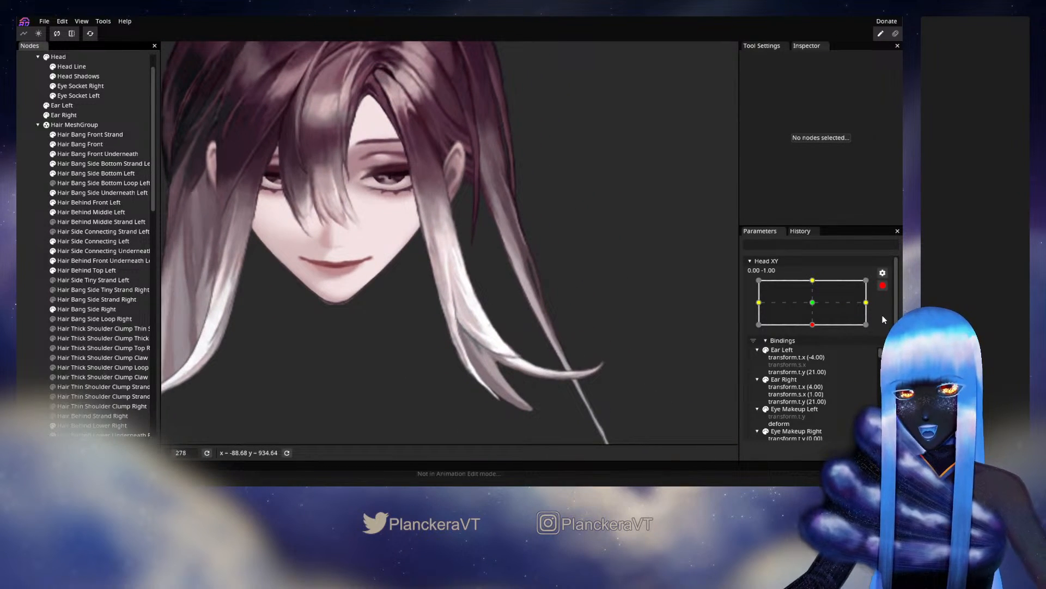
# Leave keypoint editing and move Head XY between neutral and fully down to review the whole head's hair deformation
pyautogui.click(882, 286)
pyautogui.moveTo(817, 354)
pyautogui.mouseDown()
pyautogui.moveTo(816, 333)
pyautogui.moveTo(816, 357)
pyautogui.mouseUp()
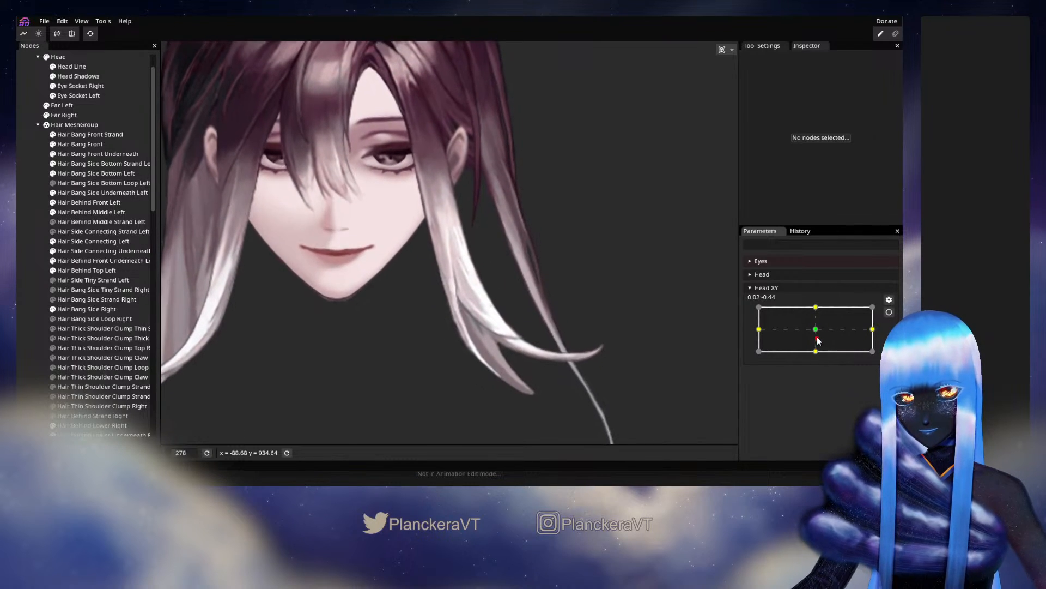
pyautogui.scroll(-2, 555, 312)
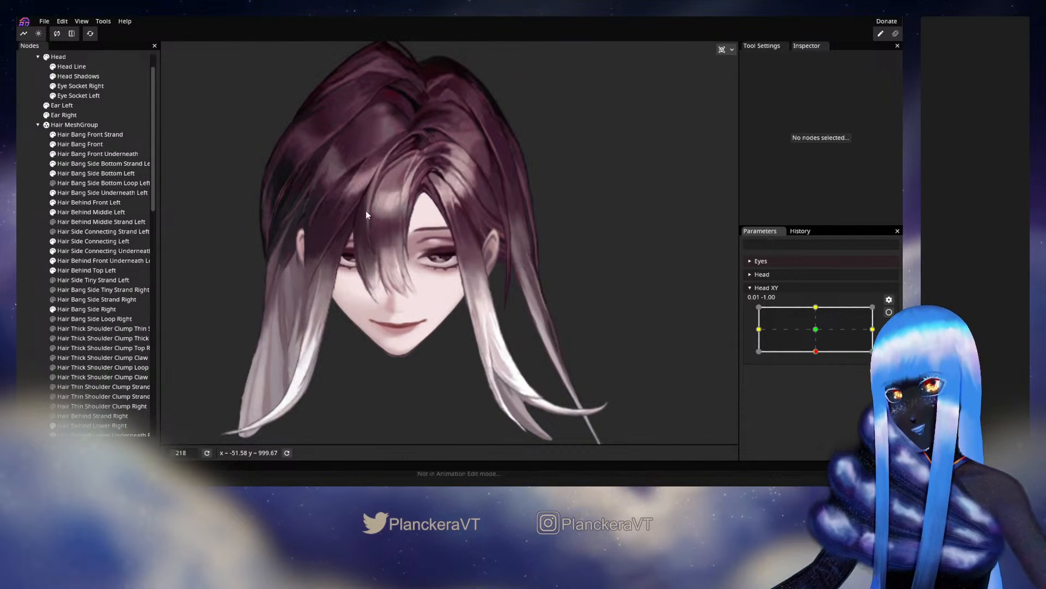
pyautogui.rightClick(613, 269)
pyautogui.click(609, 202)
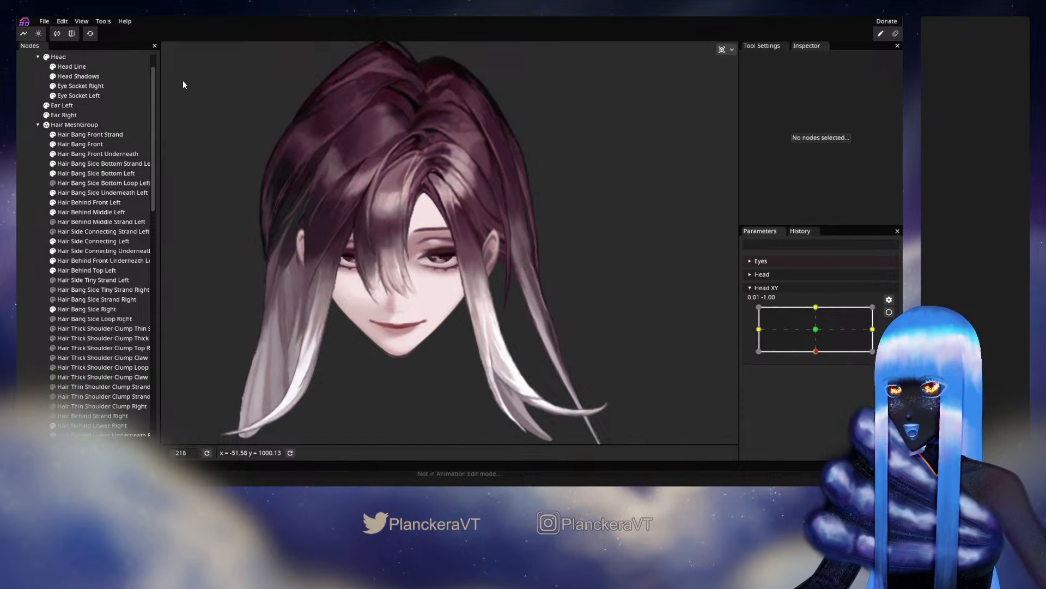
# Save the model project to its existing file
pyautogui.click(44, 21)
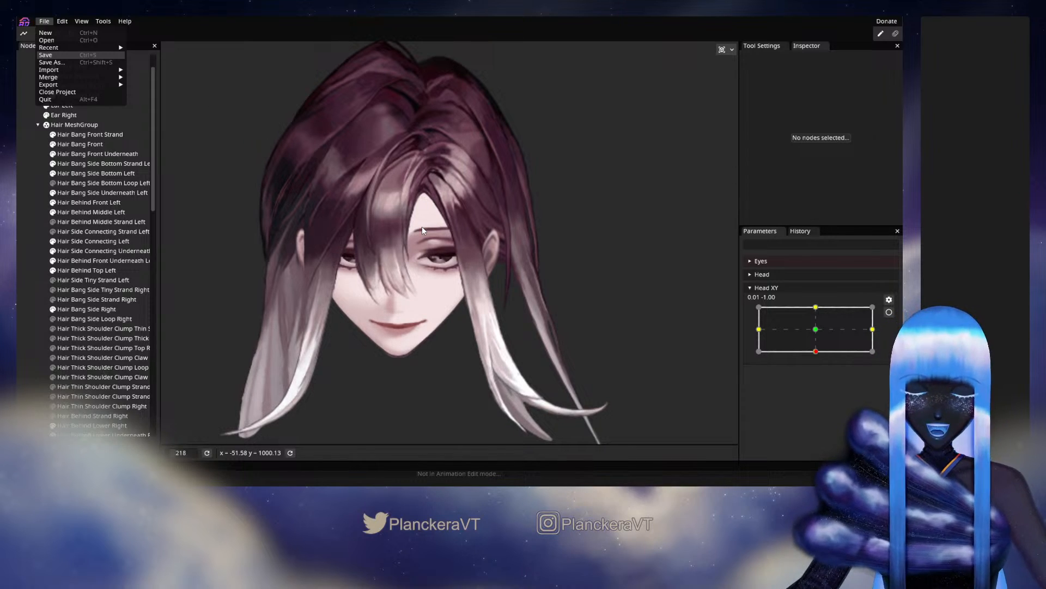
pyautogui.hotkey('ctrl', 's')
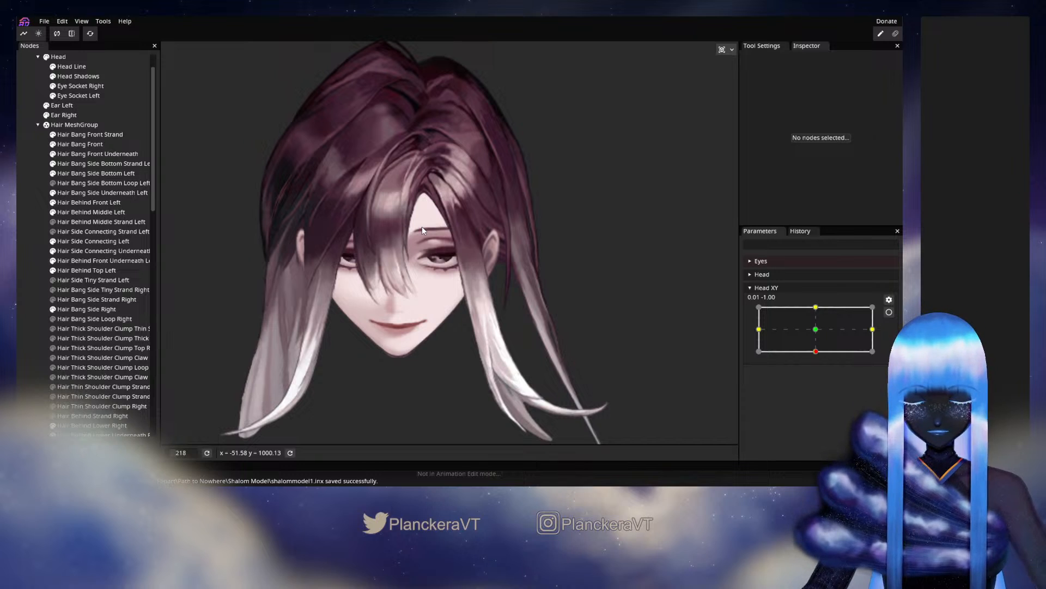